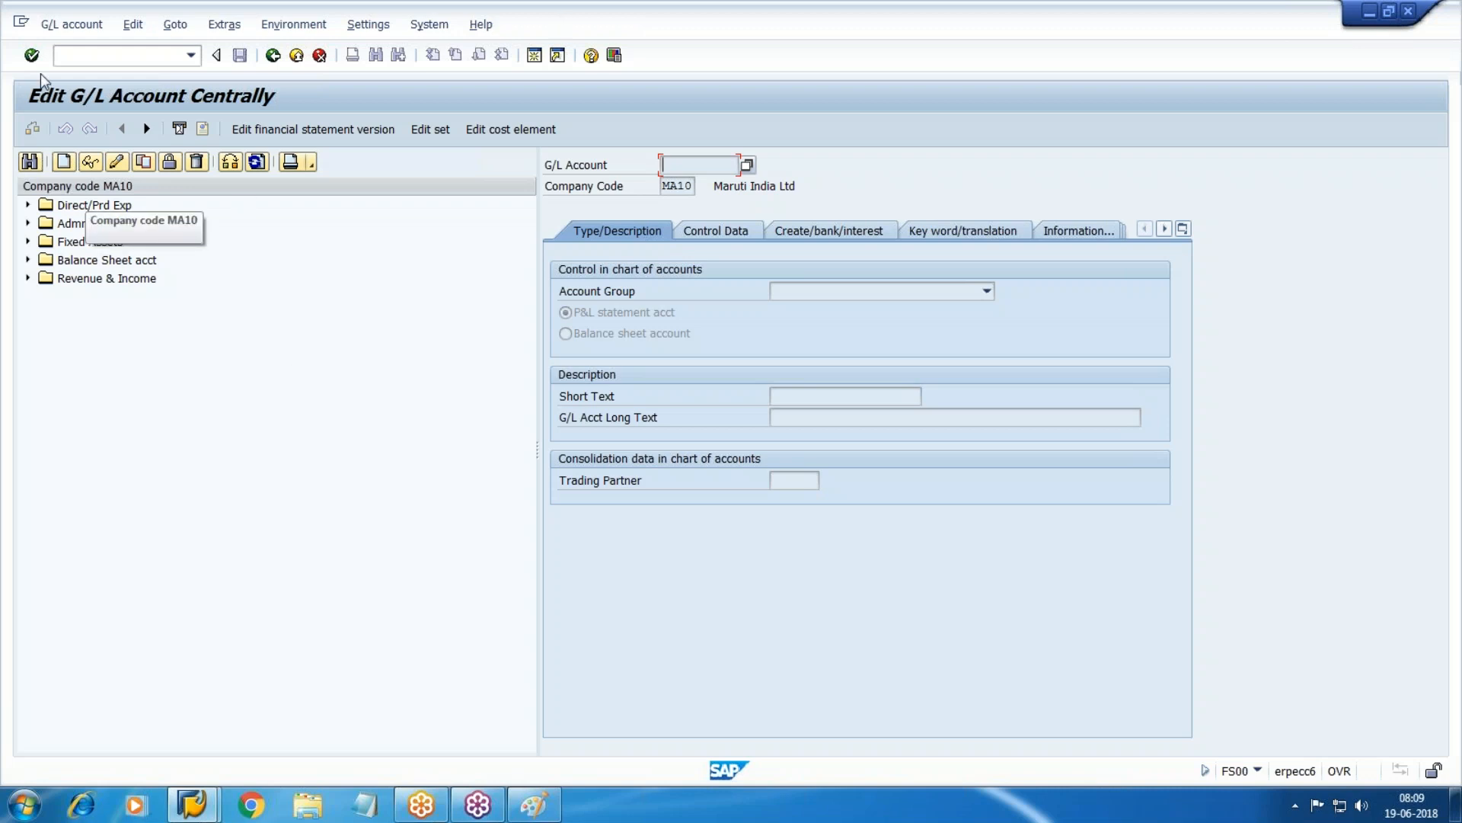
Switch the FS00 account tree from MA10 to company code WM10, then open a second SAP session.
left_click(648, 315)
key("shift+F8")
key("BackSpace")
key("BackSpace")
key("BackSpace")
key("BackSpace")
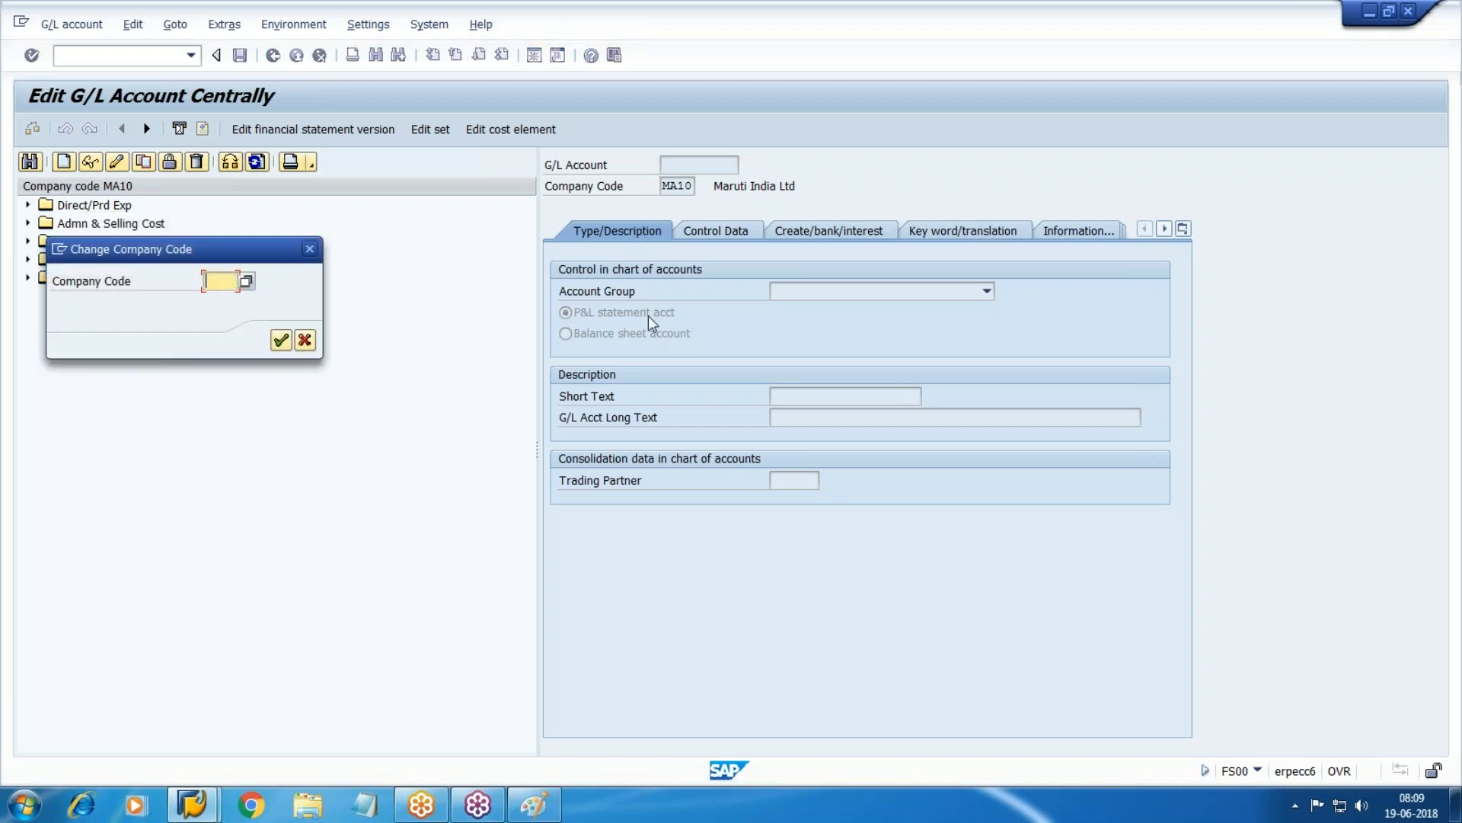
type("WM10")
key("Return")
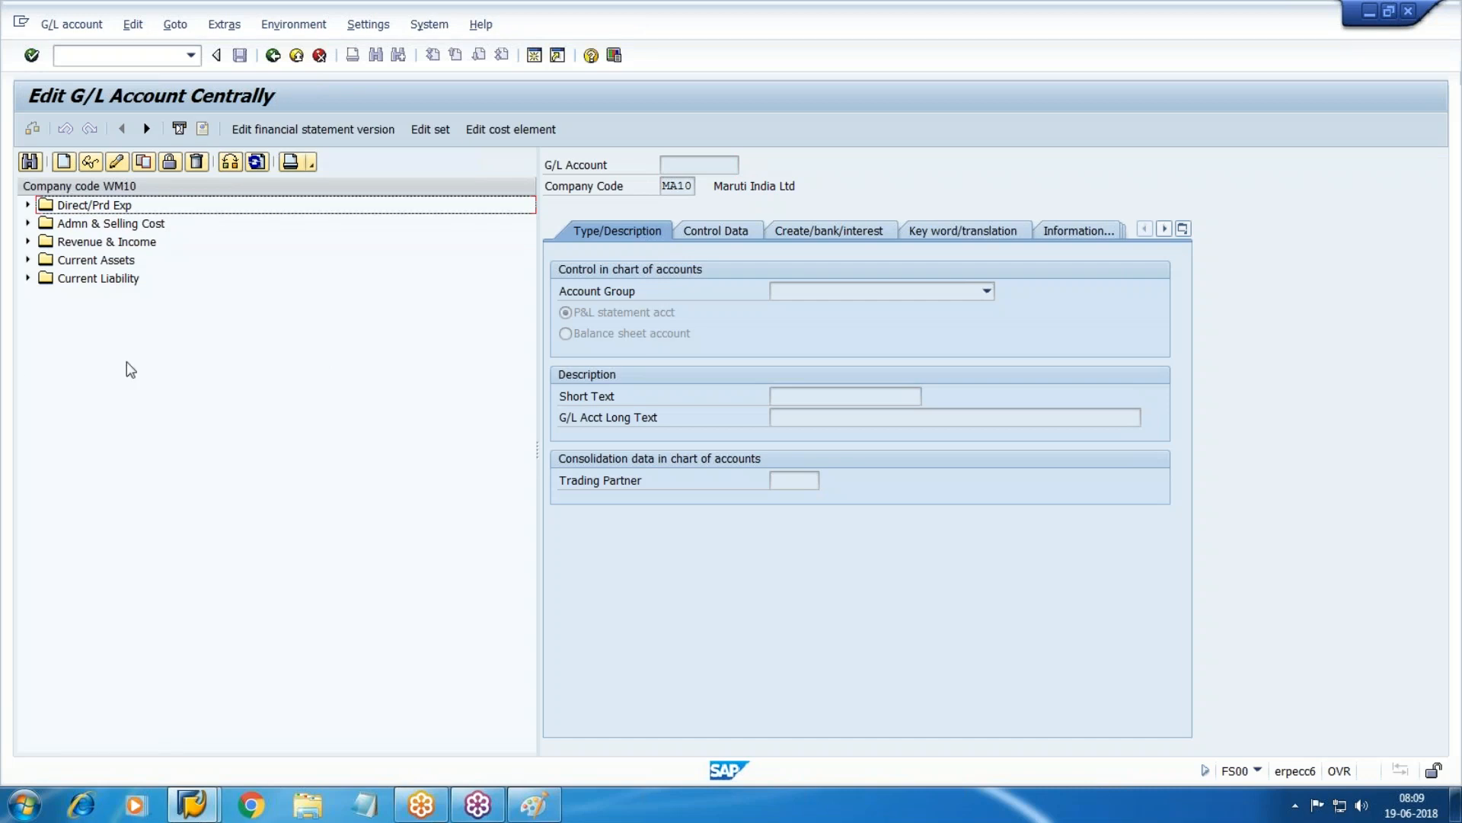
left_click(105, 260)
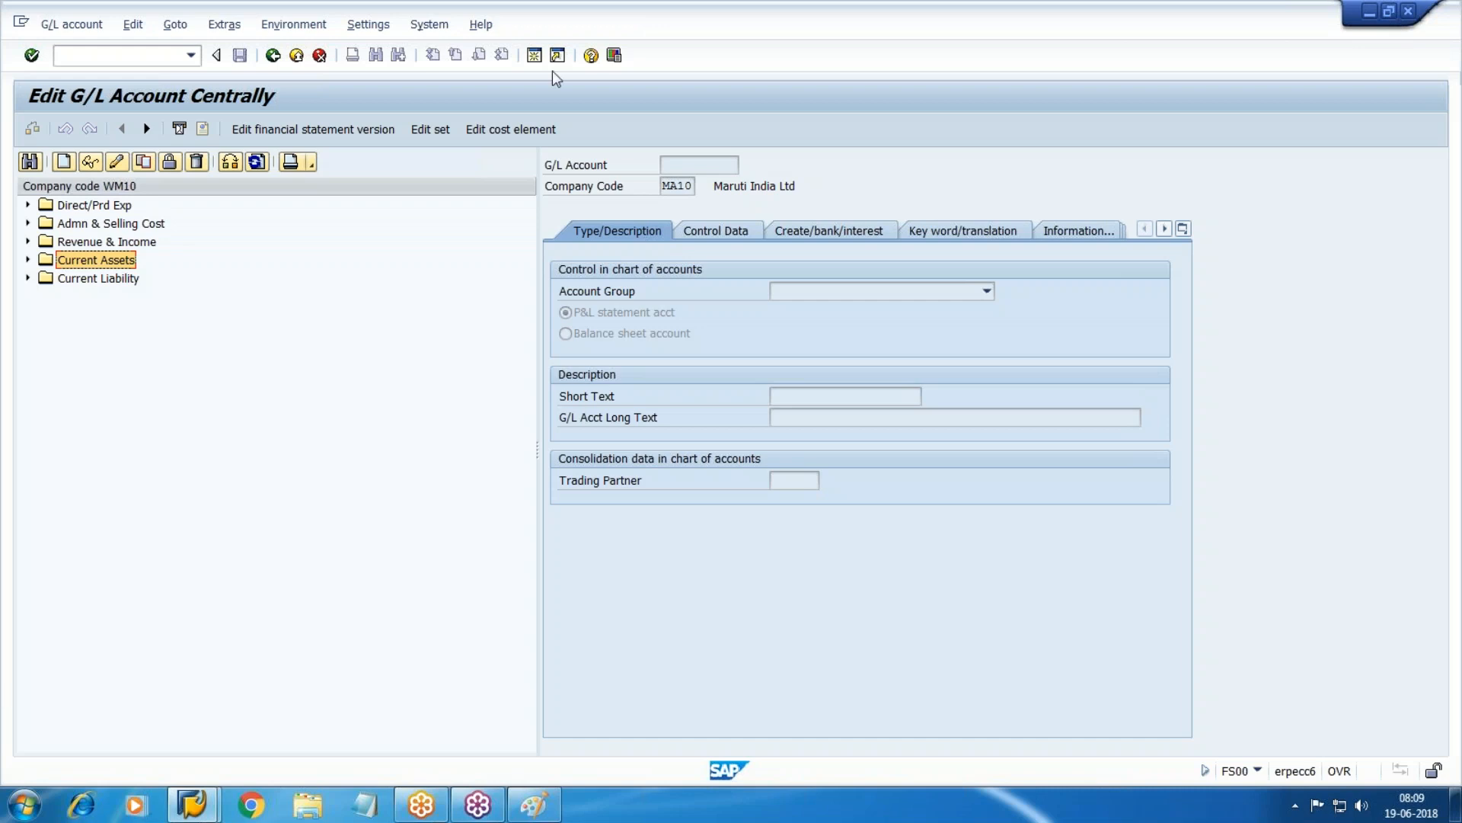
left_click(533, 57)
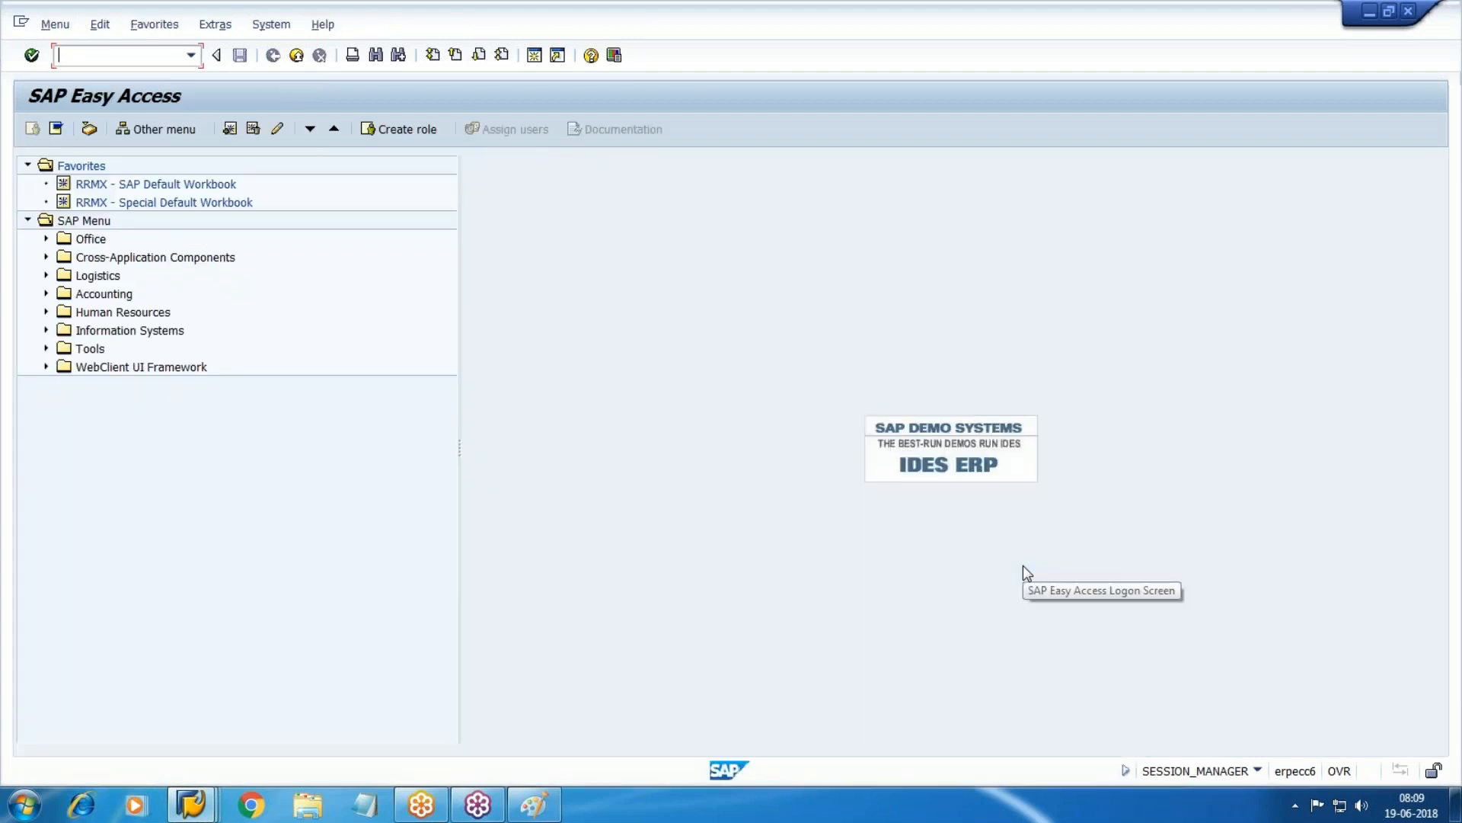
In OBD4, jump to chart WM10 and select the Balance Sheet acct group.
type("OBD4")
key("Return")
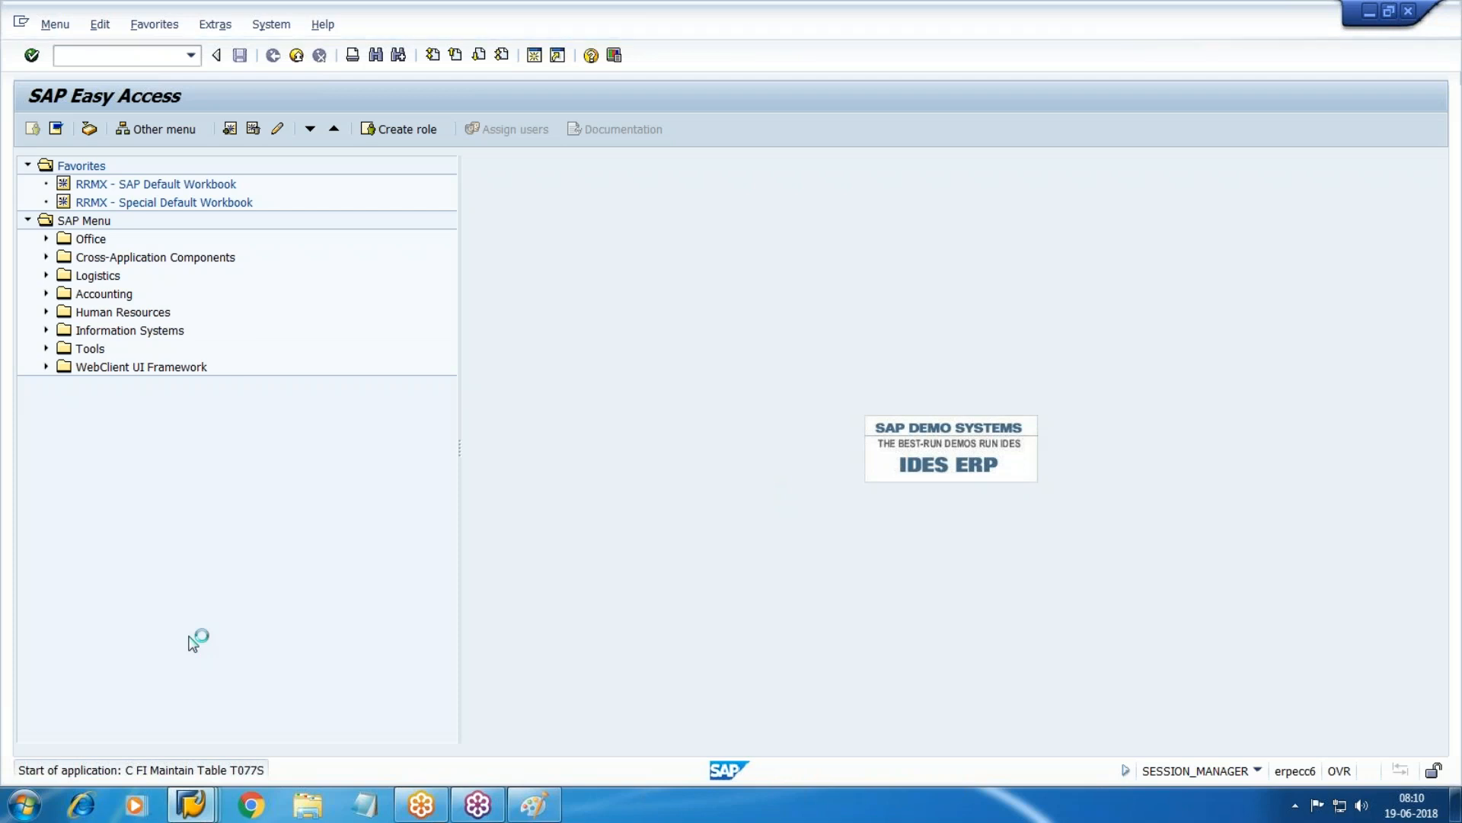
left_click(217, 731)
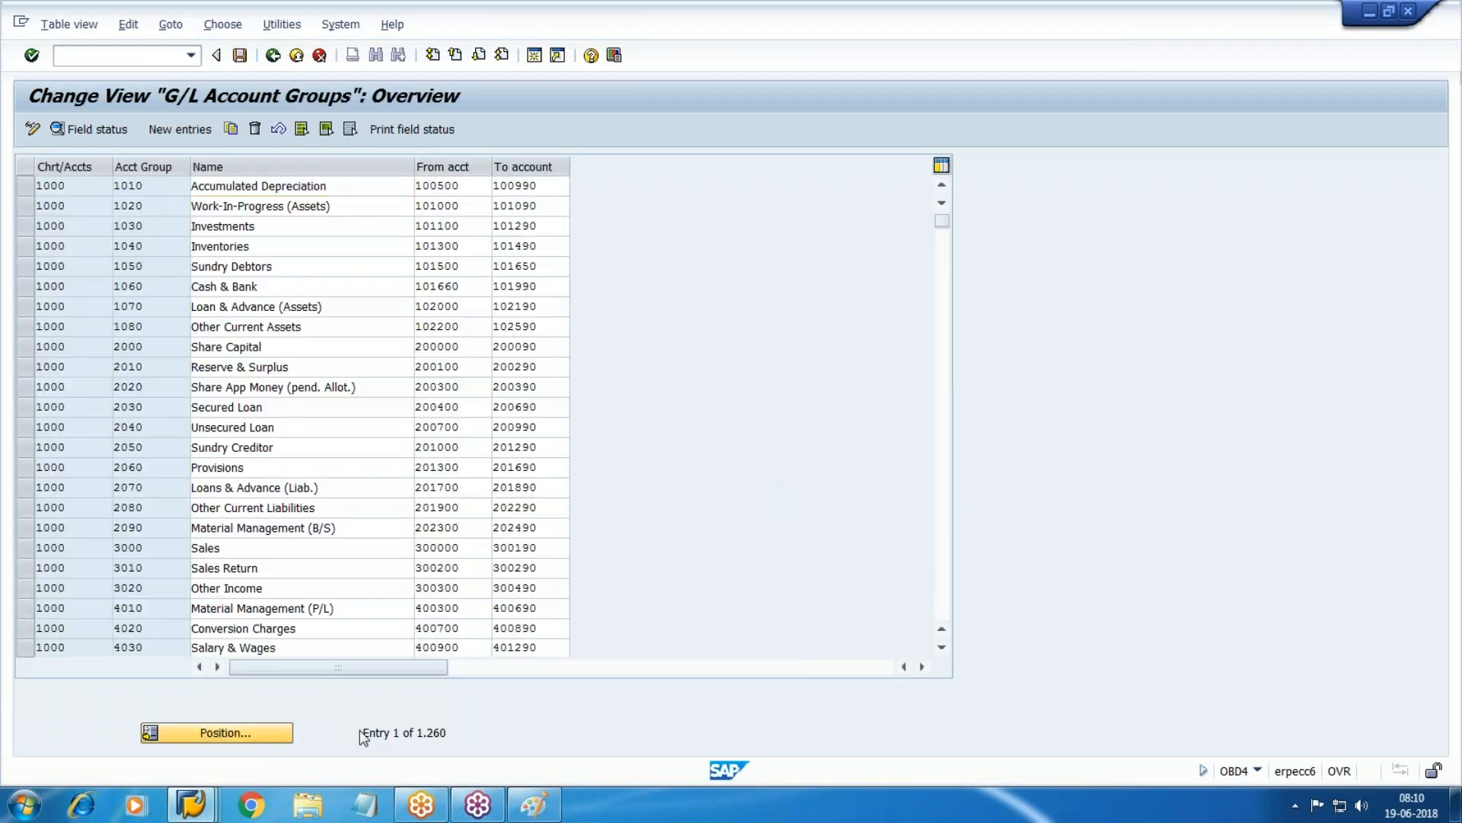
type("WM10")
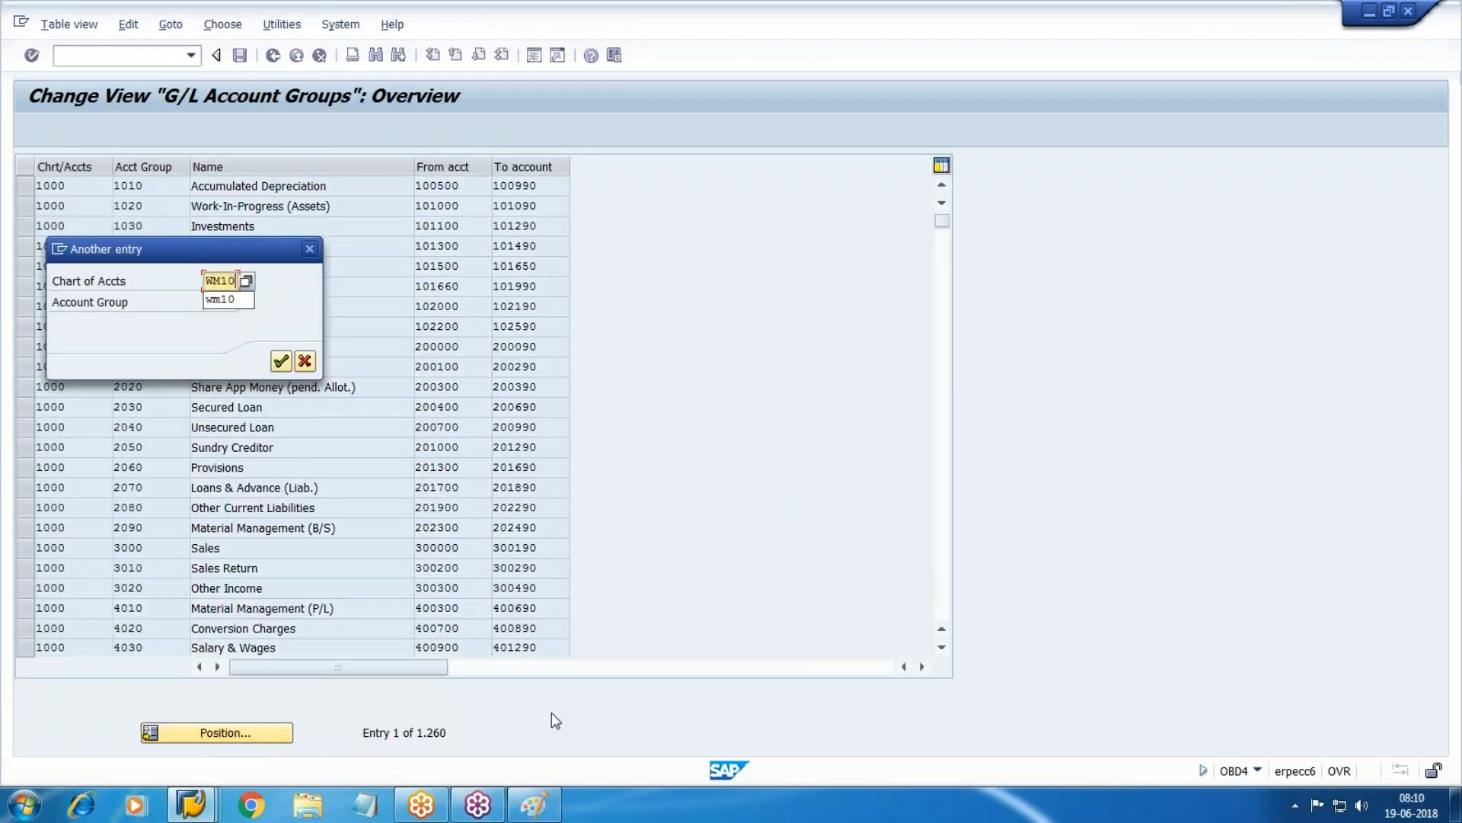
key("Return")
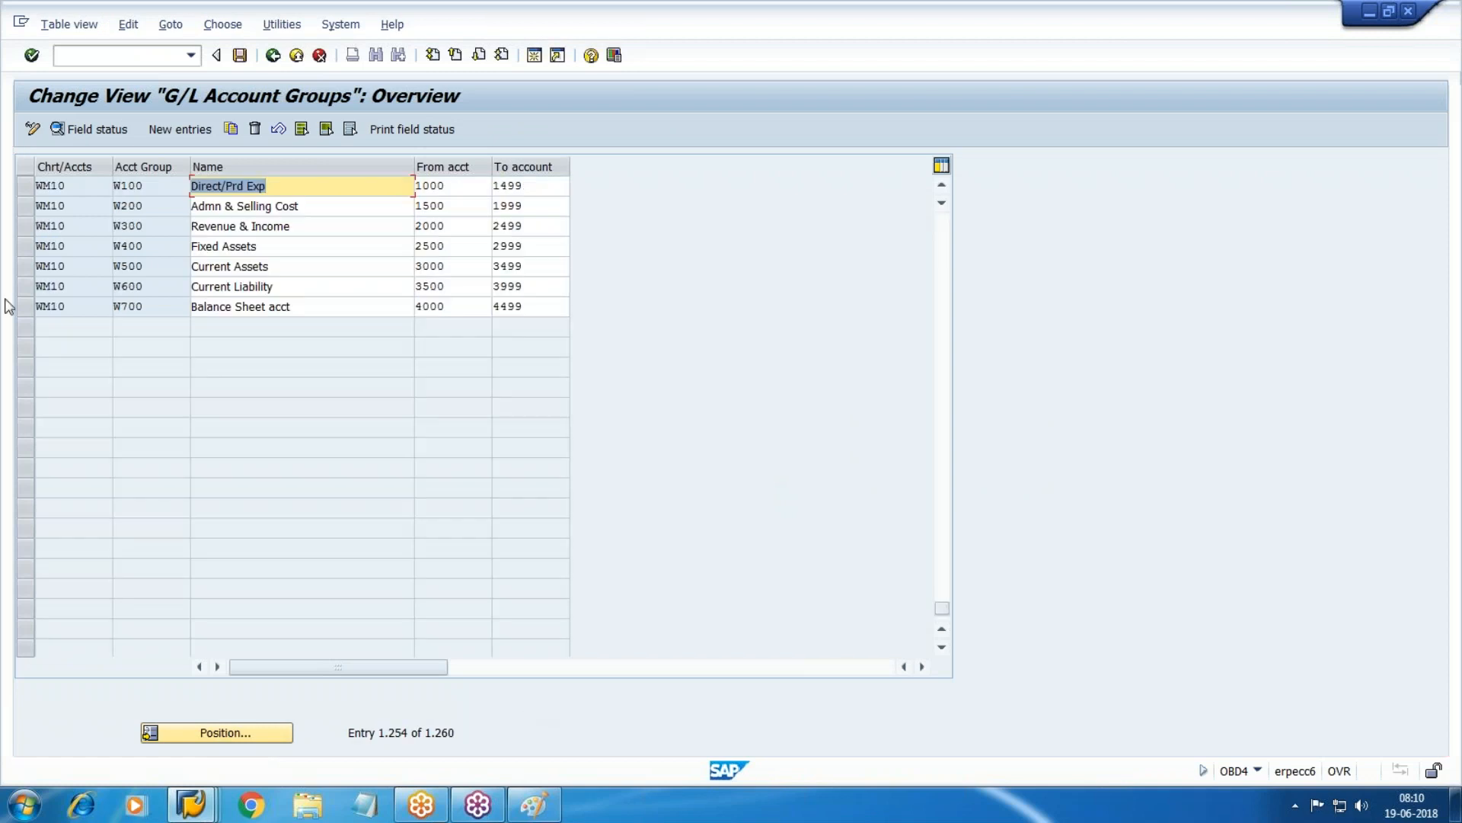
left_click(27, 306)
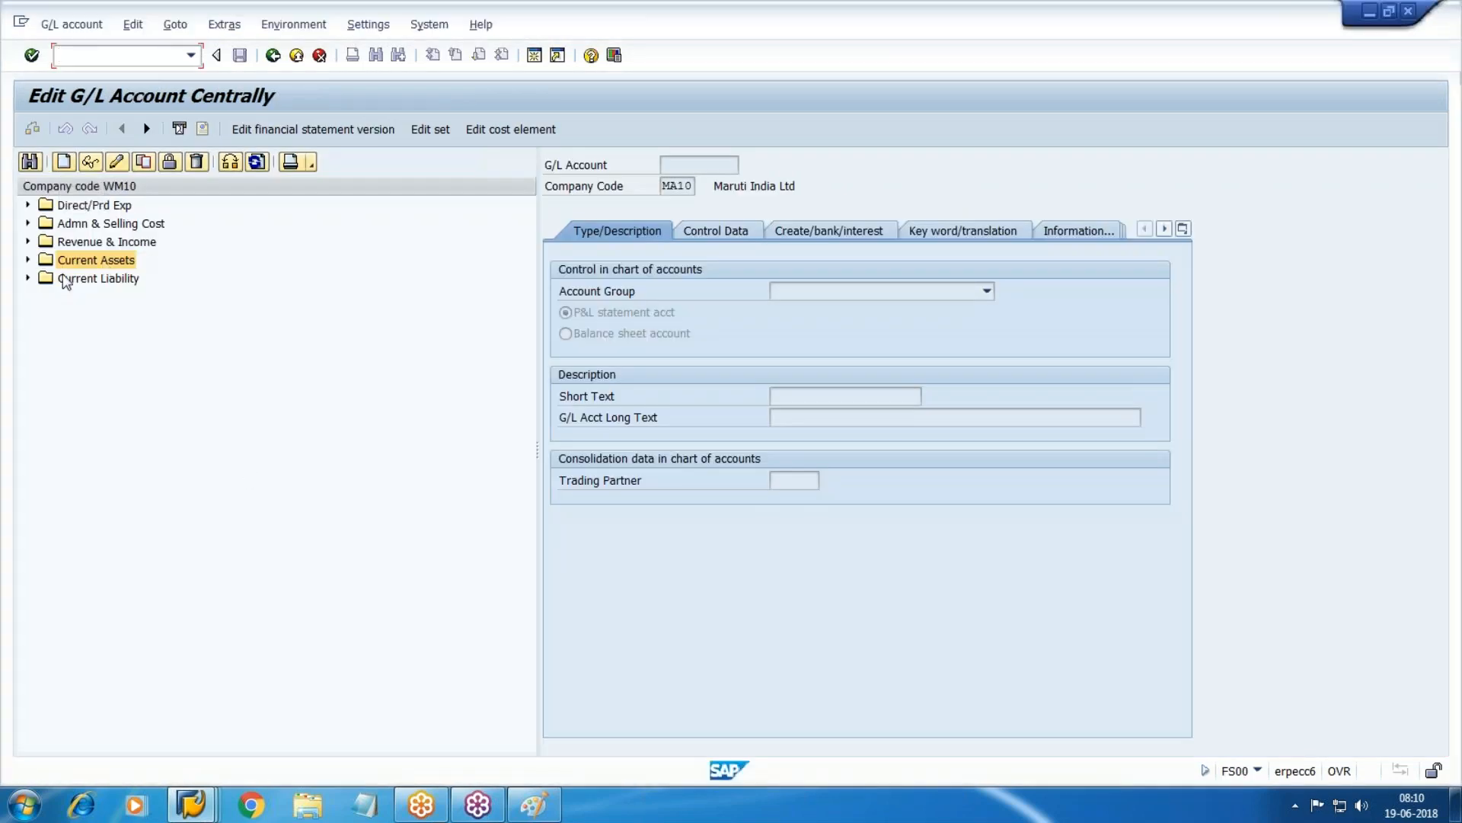
In FS00, expand Current Liability and display account 003507 Bills Payable.
double_click(64, 279)
left_click(165, 425)
double_click(165, 425)
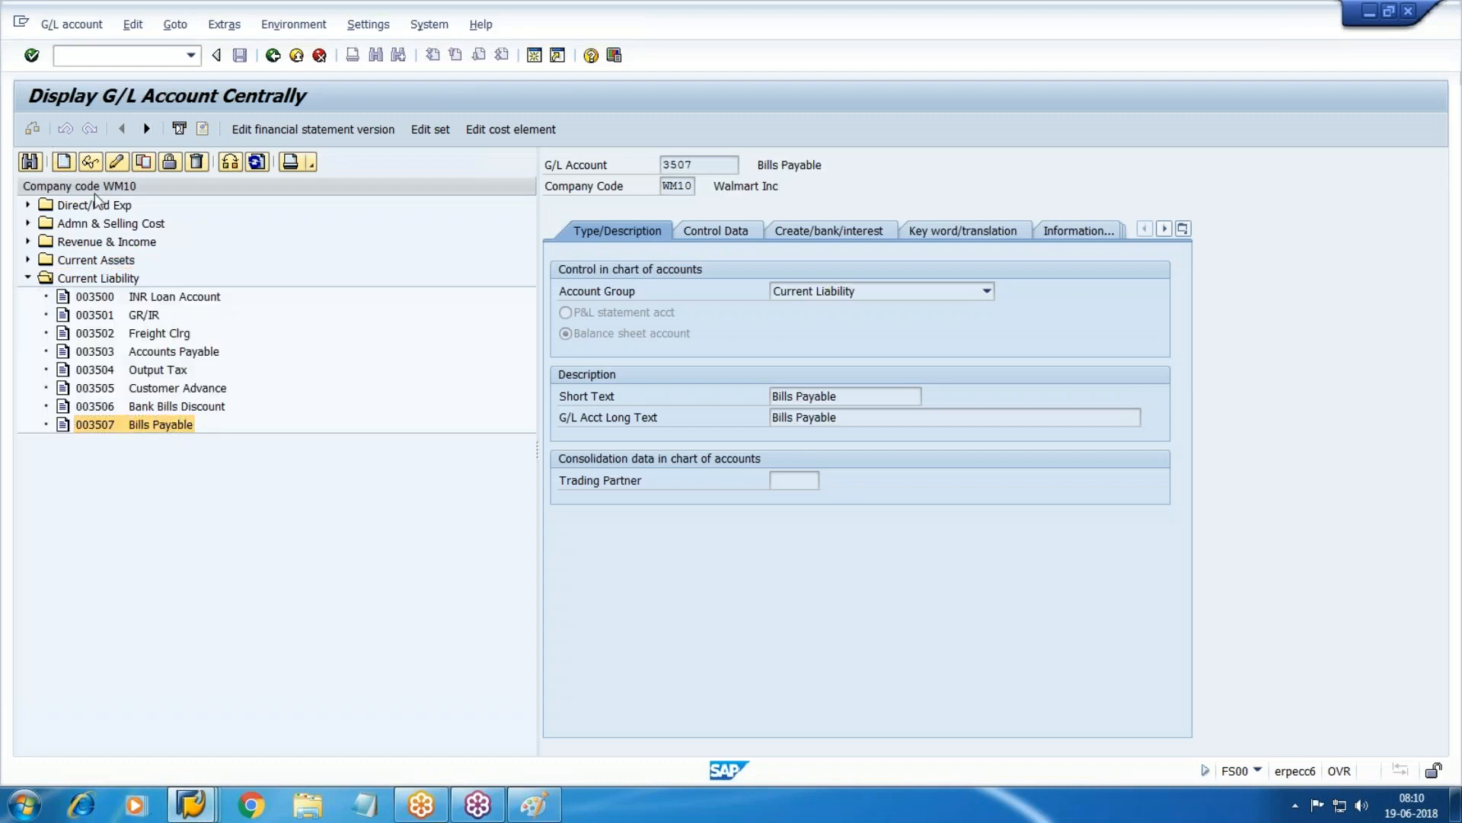
Start creating G/L account 4000 in company code WM10.
left_click(63, 162)
type("4000")
key("Tab")
key("Return")
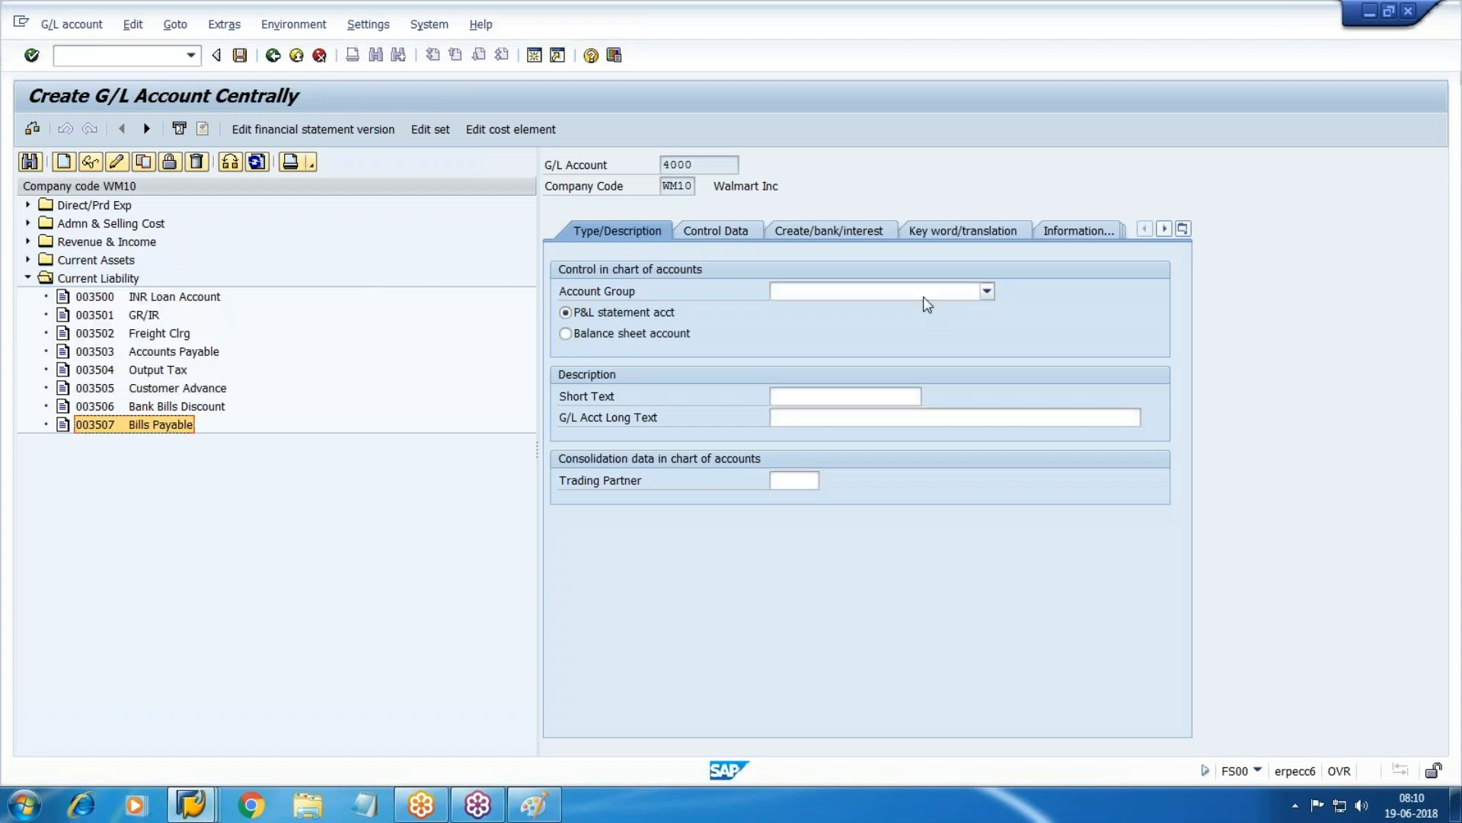
Set account group to Balance Sheet acct and mark it a balance sheet account.
left_click(926, 294)
left_click(822, 359)
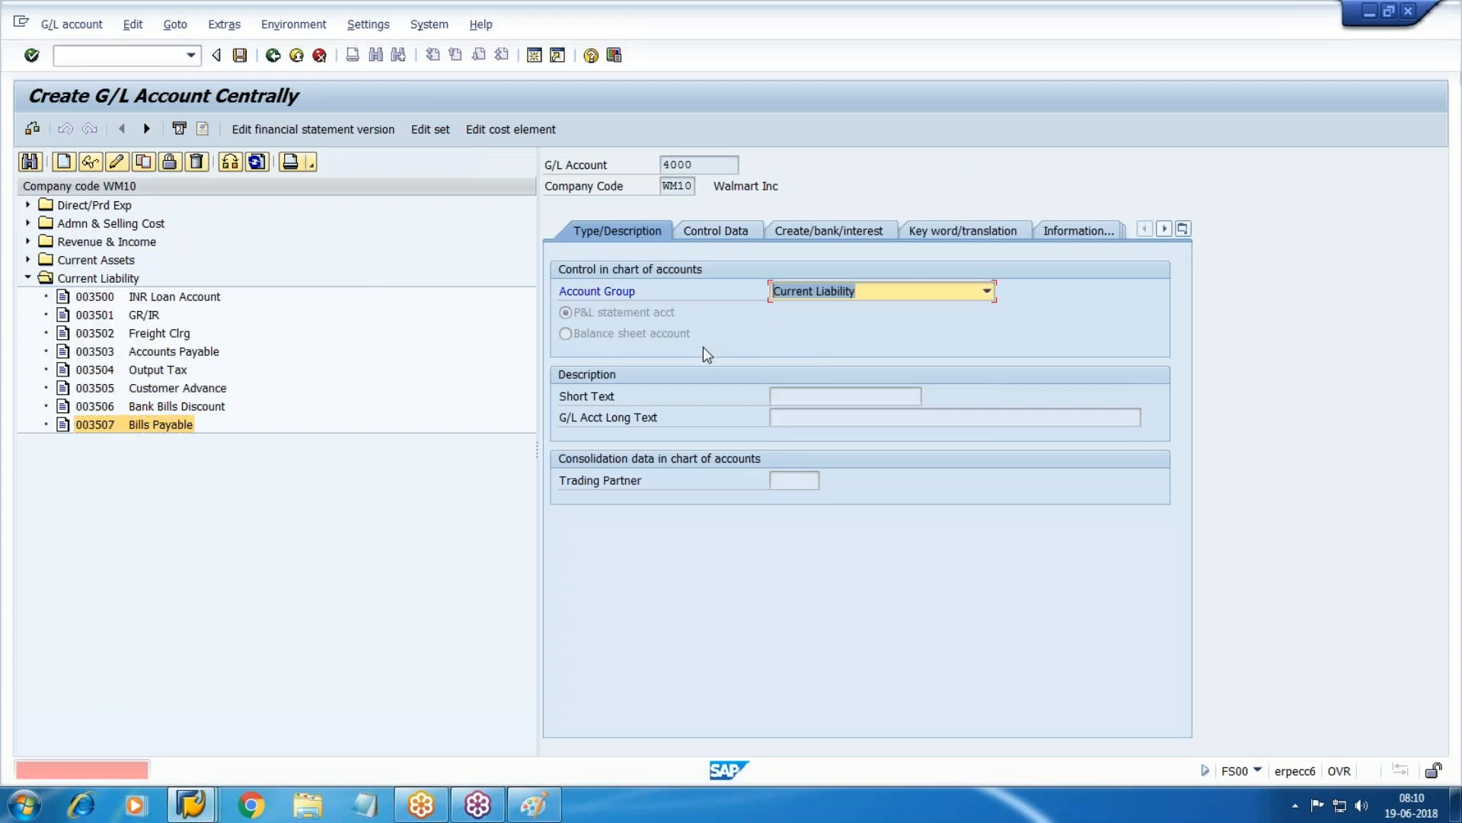
left_click(891, 288)
left_click(795, 336)
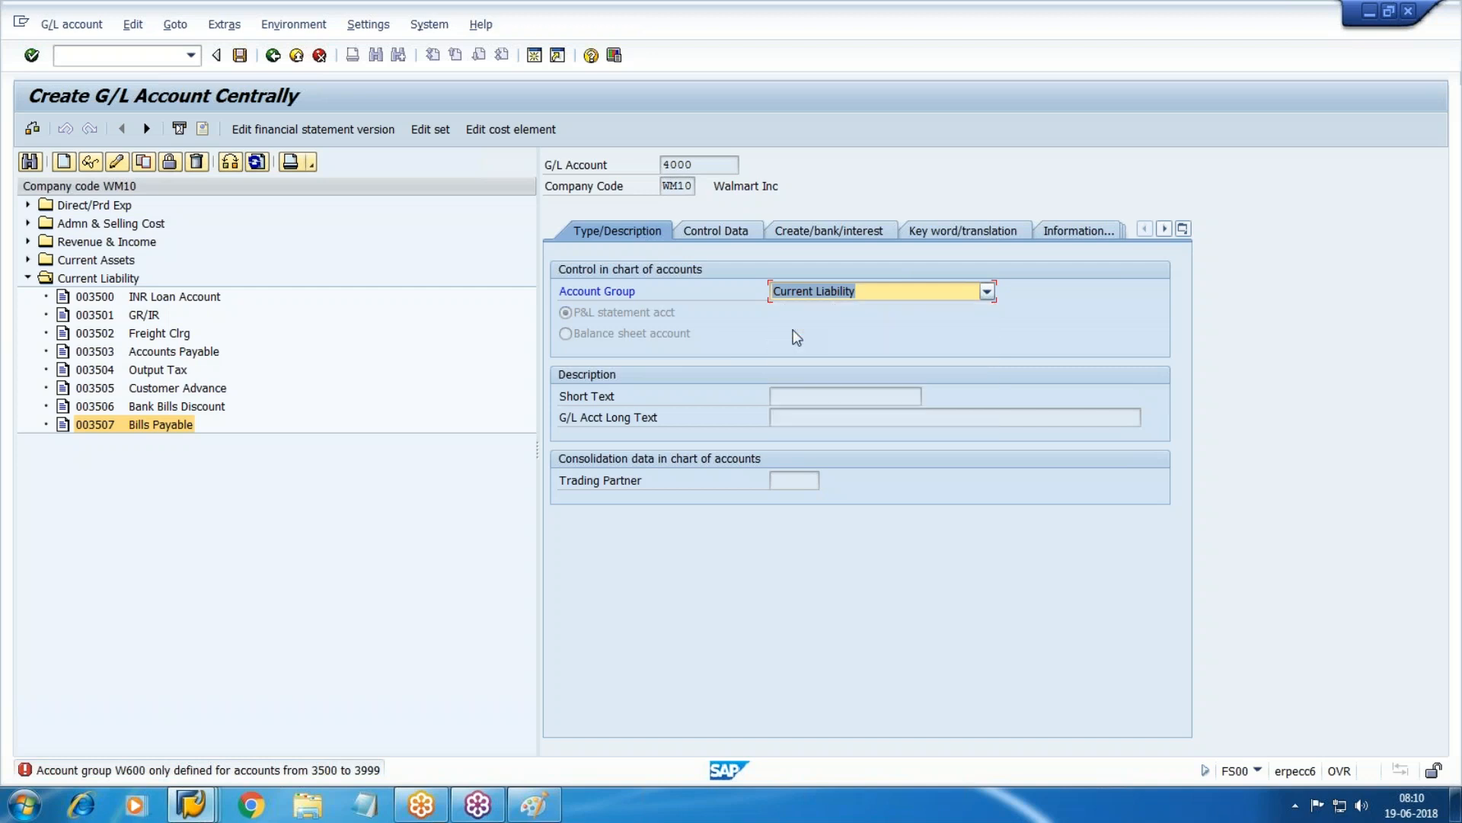
left_click(841, 396)
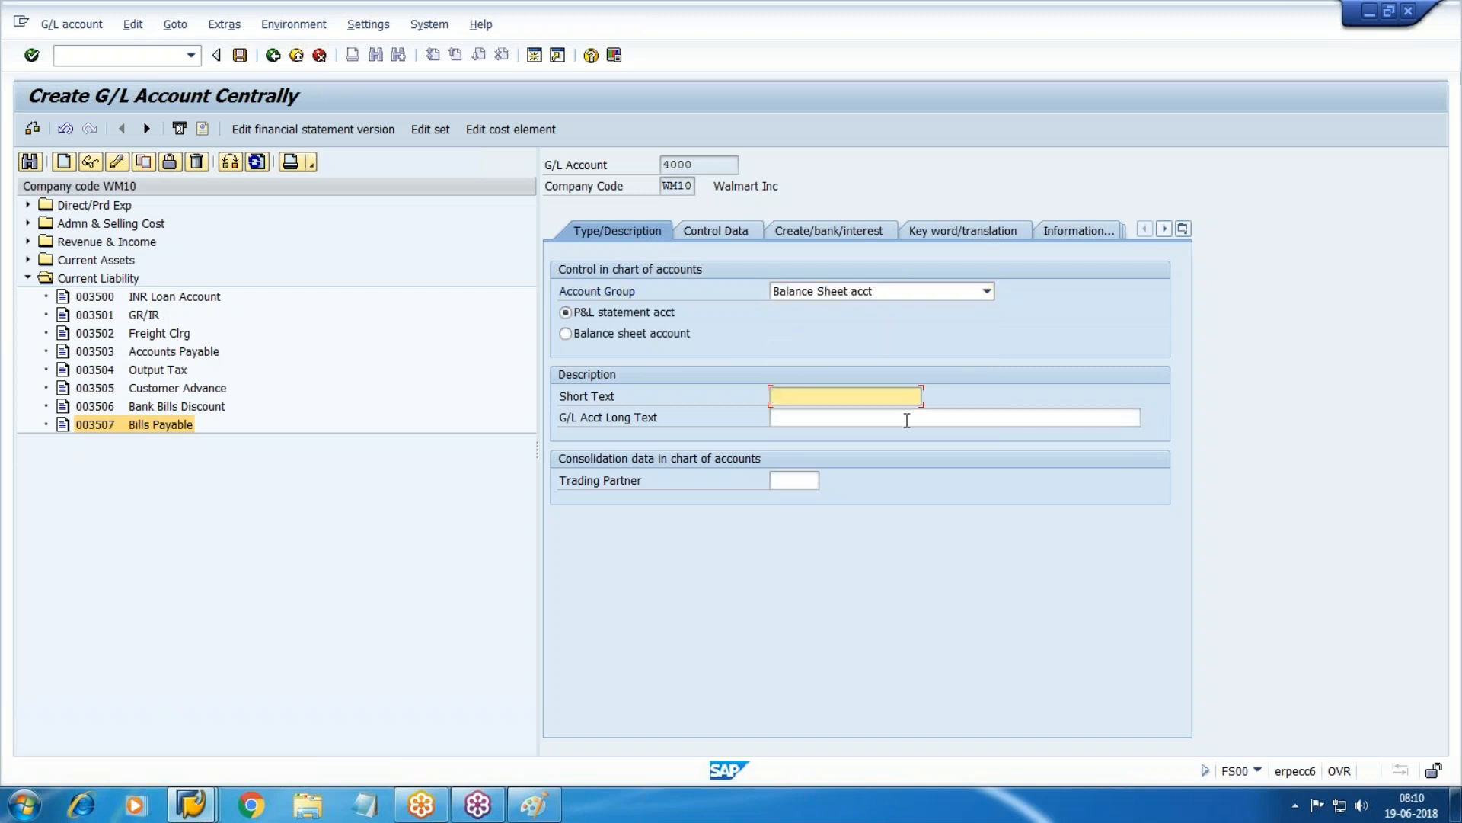
left_click(670, 339)
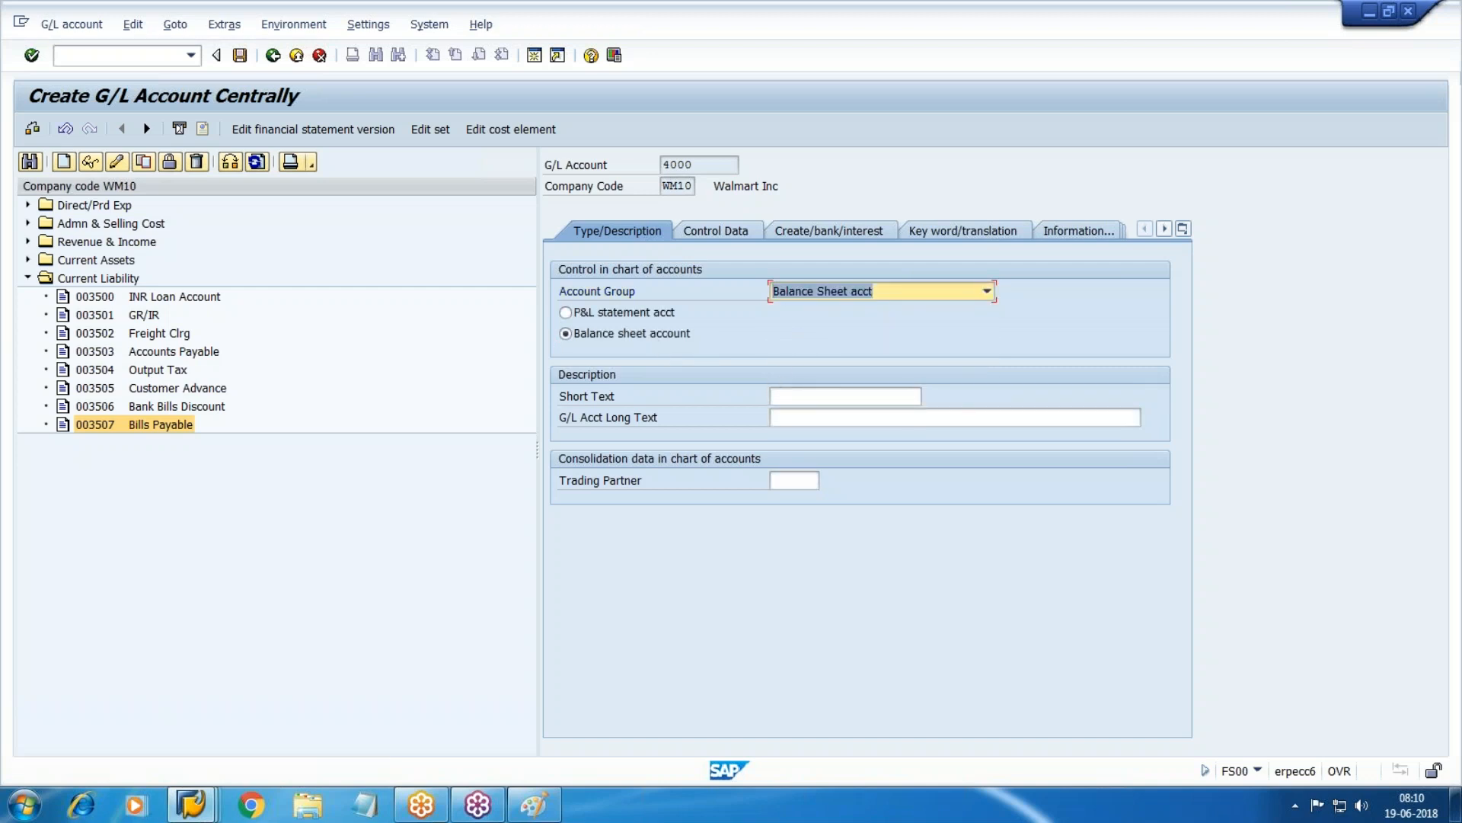
left_click(842, 396)
Enter CITI Bank as both the short text and long text.
left_click(1387, 63)
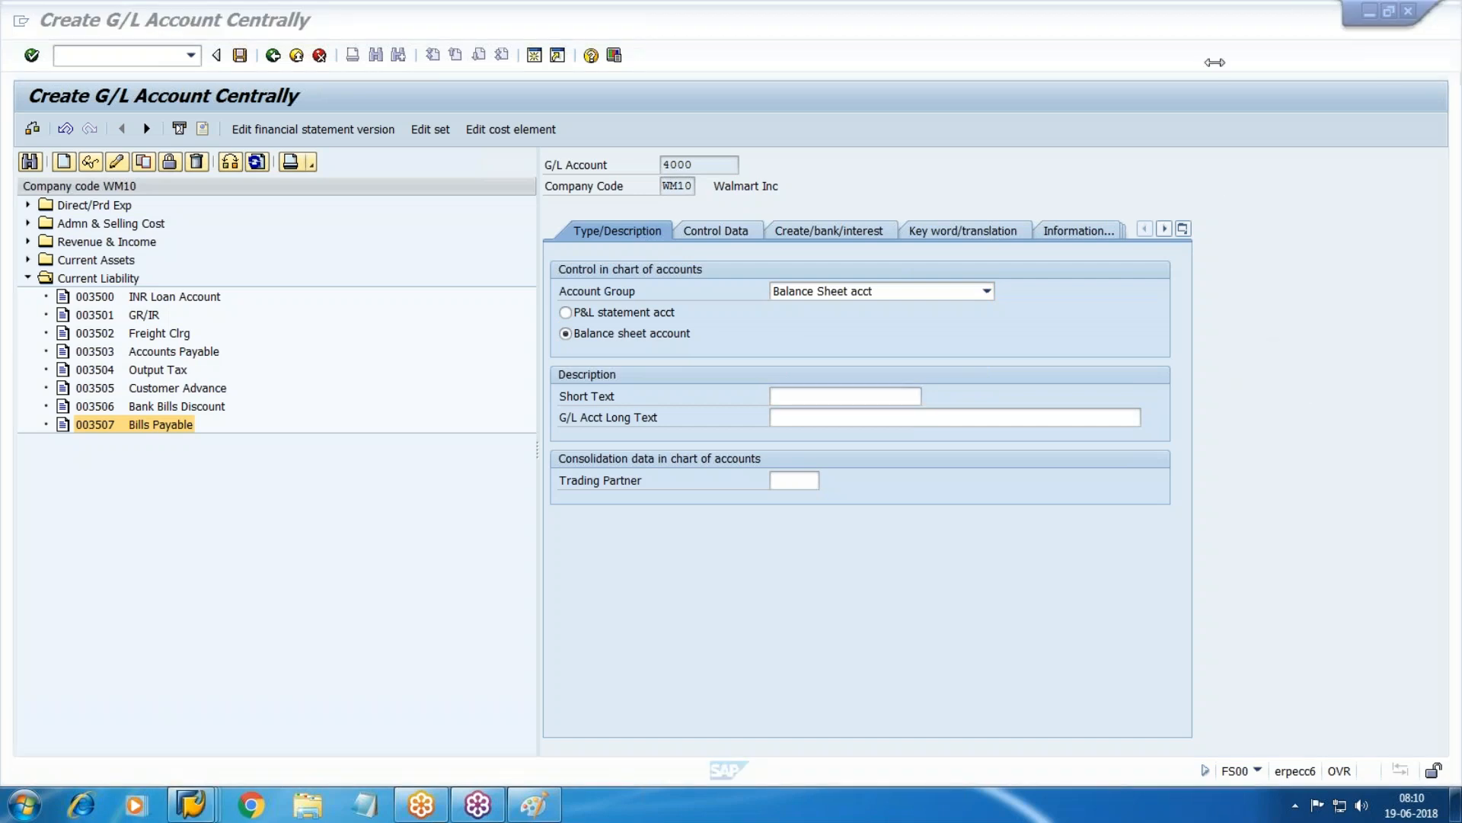
left_click(1232, 194)
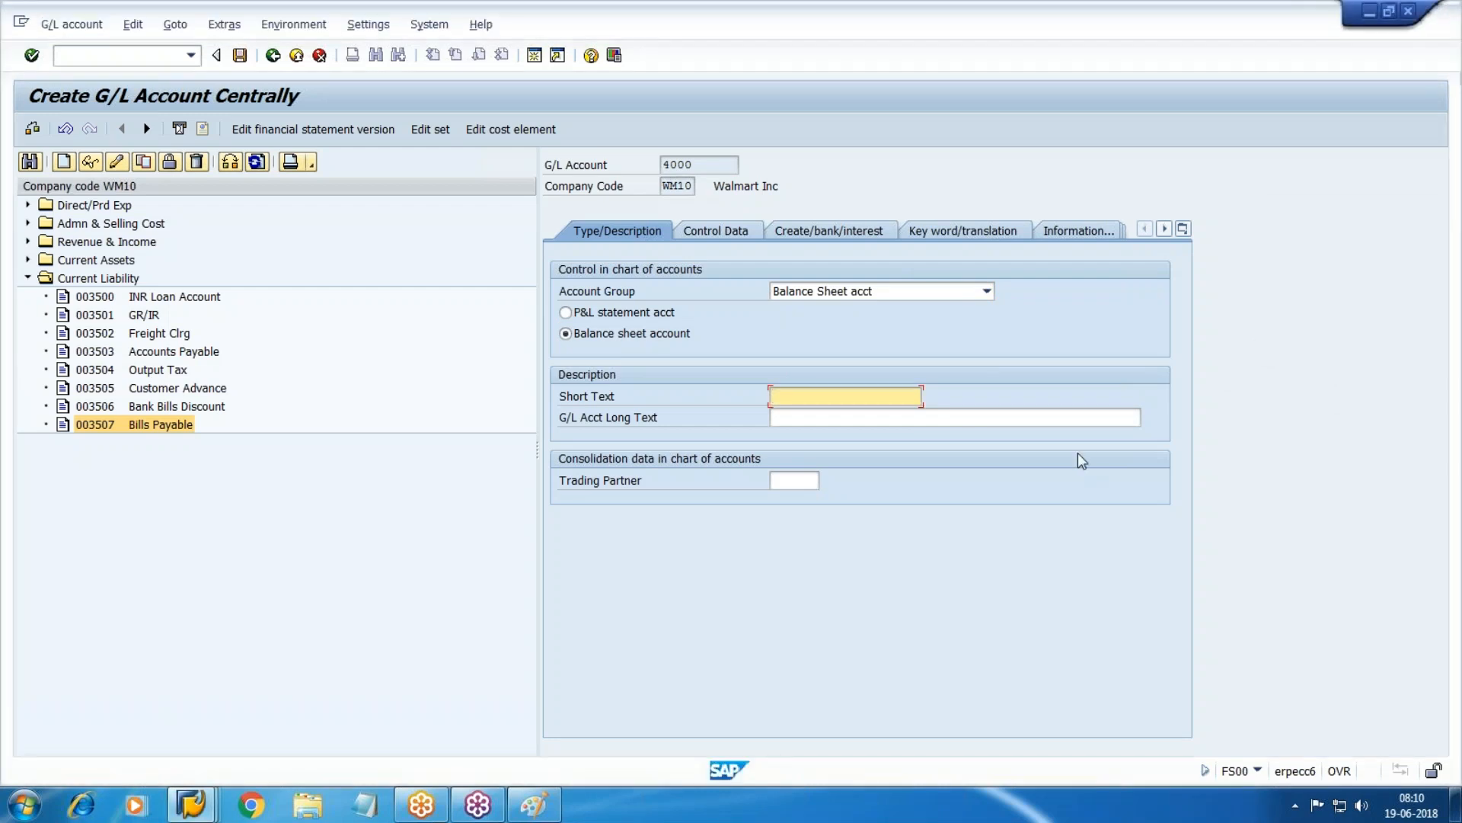
type("CITI")
key("BackSpace")
type("Bank")
key("Tab")
type("CITI Bank")
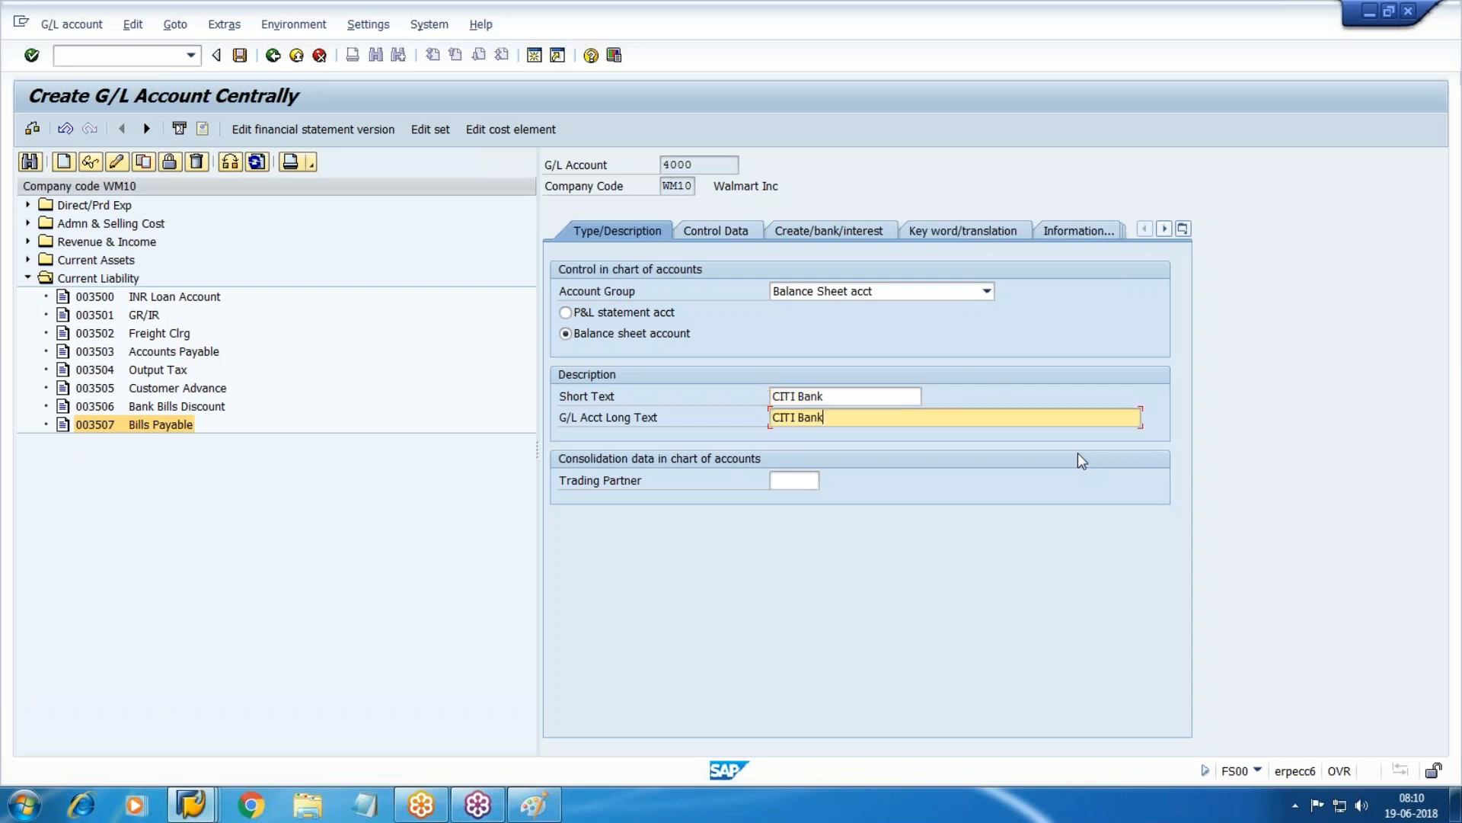
In Control Data, keep balances only in local currency and set sort key 001.
left_click(722, 232)
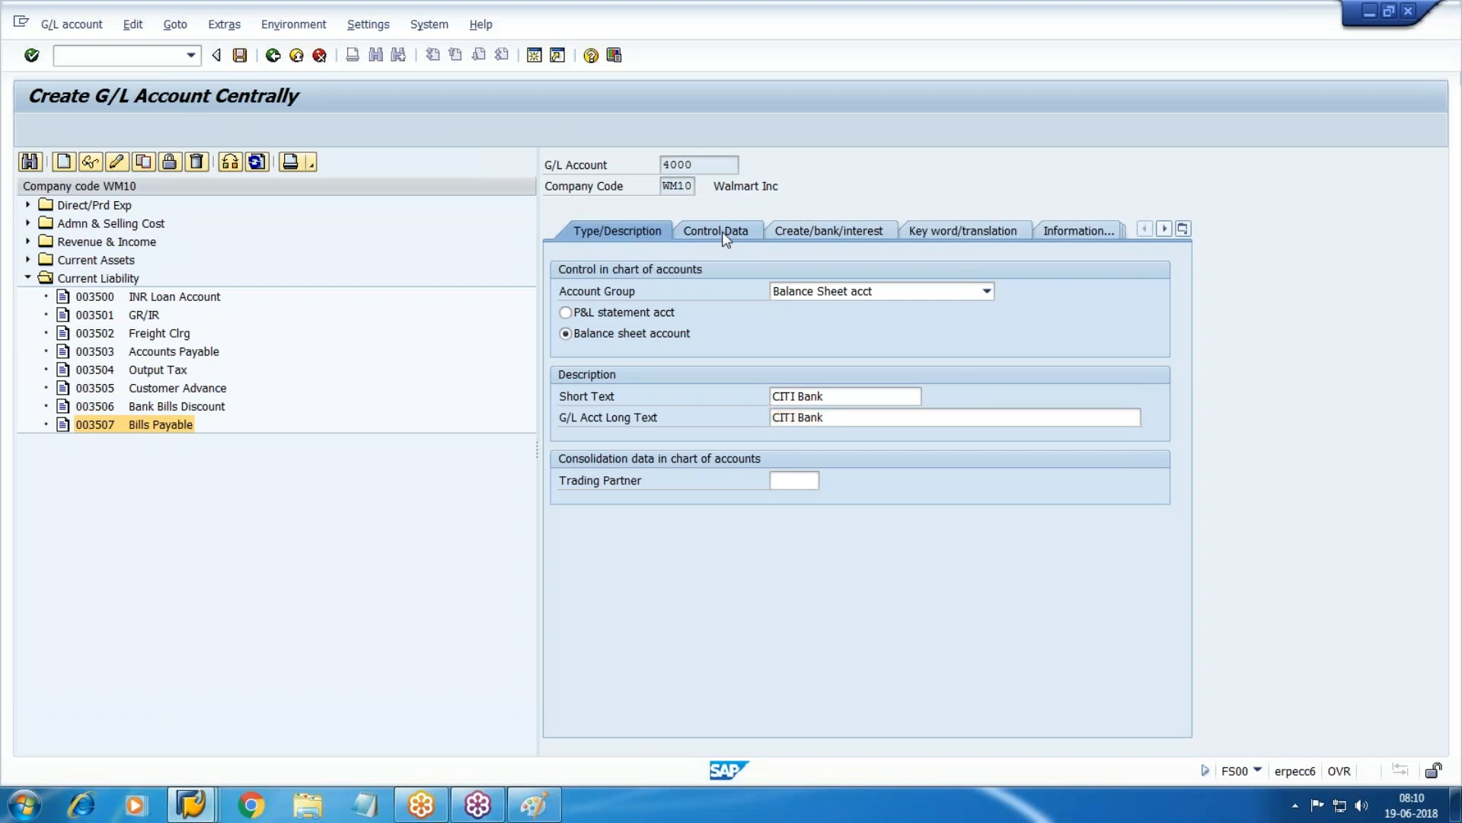
key("Tab")
key("space")
key("Tab")
key("Tab")
key("Tab")
key("Tab")
key("Tab")
key("Tab")
key("Tab")
key("Tab")
key("Tab")
key("Tab")
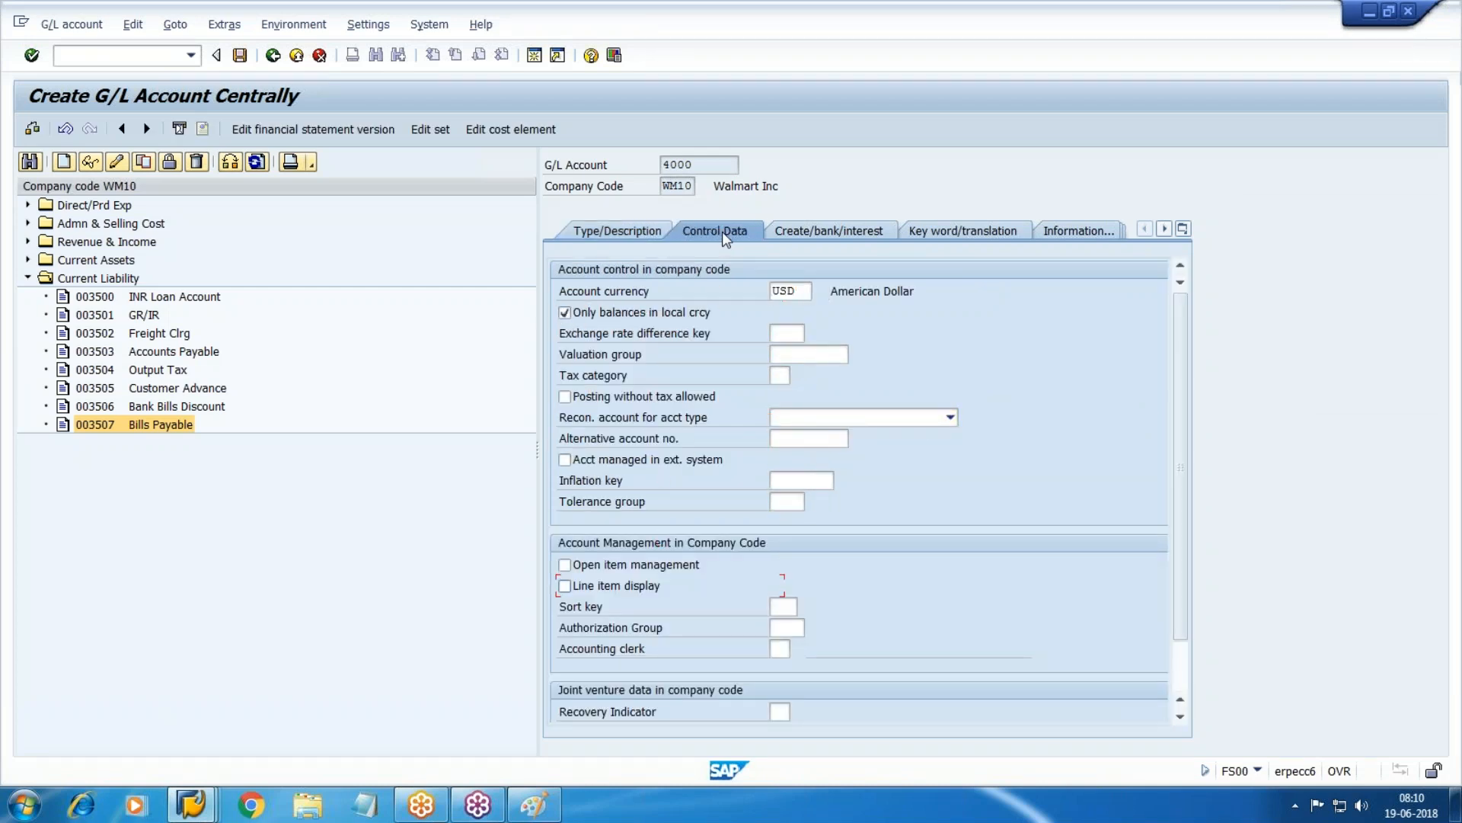
key("Tab")
type("0")
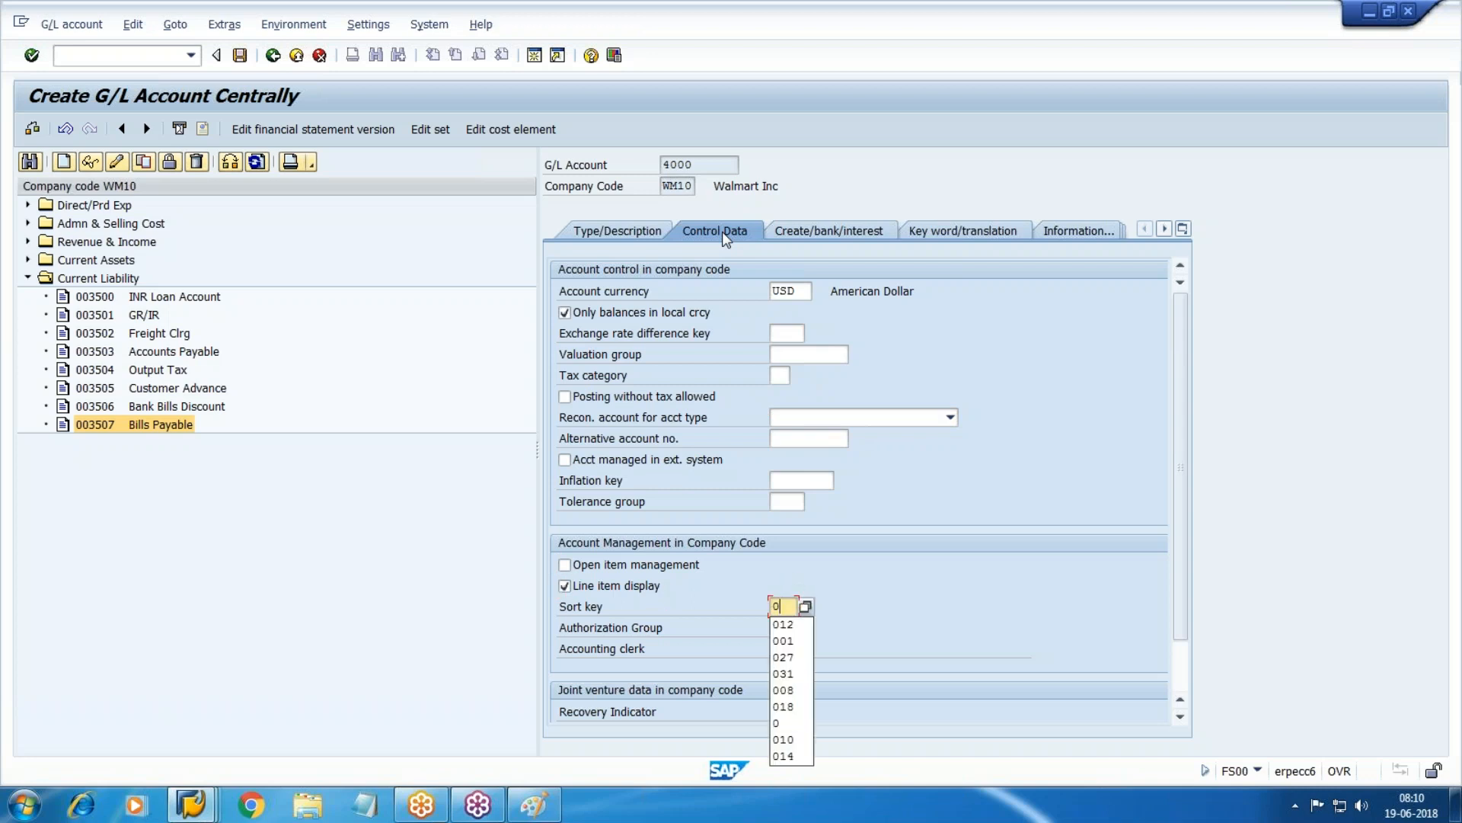
key("Return")
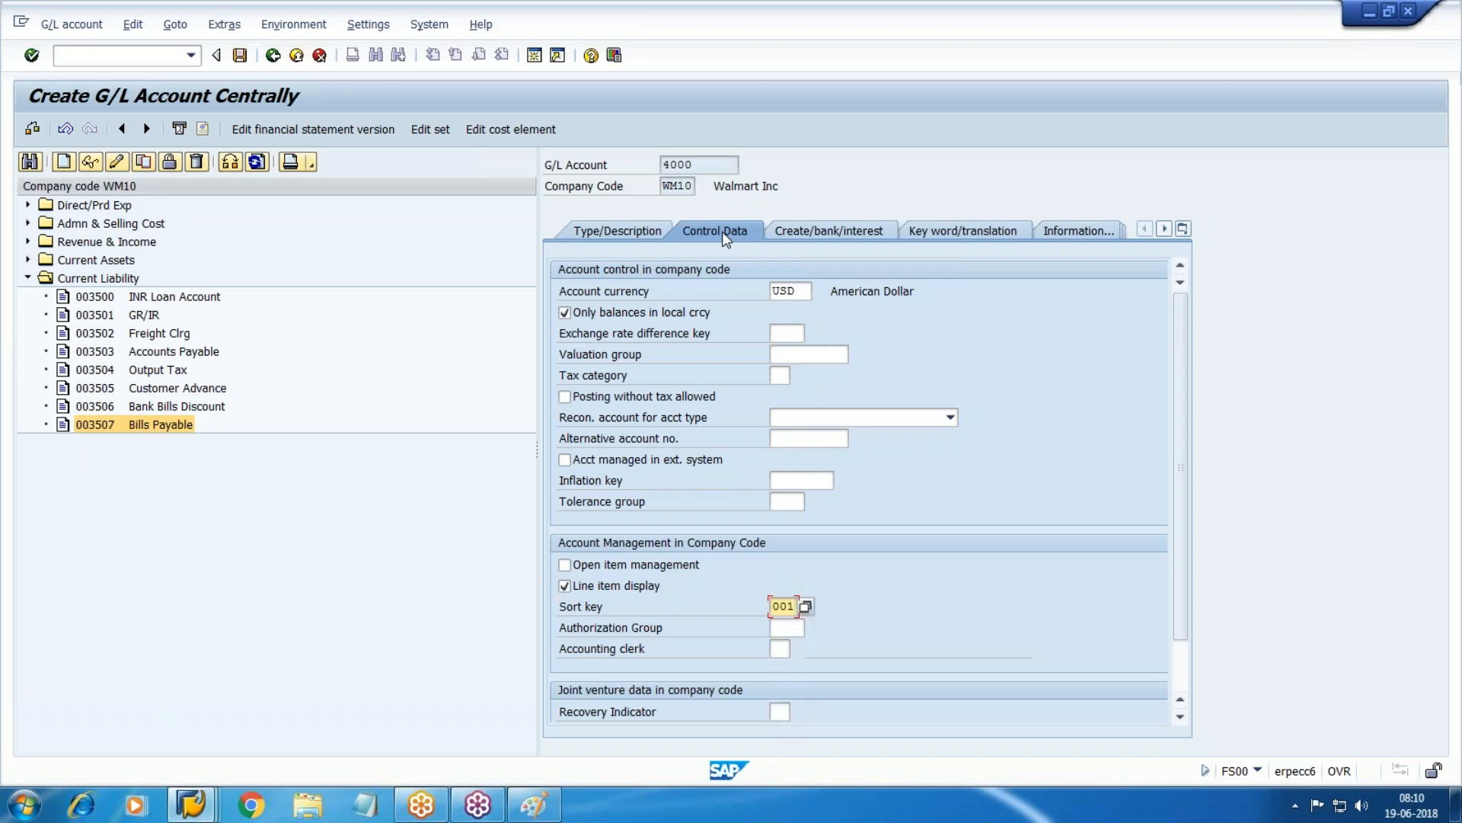
Set field status group G001 and save account 4000 CITI Bank.
left_click(853, 233)
left_click(812, 295)
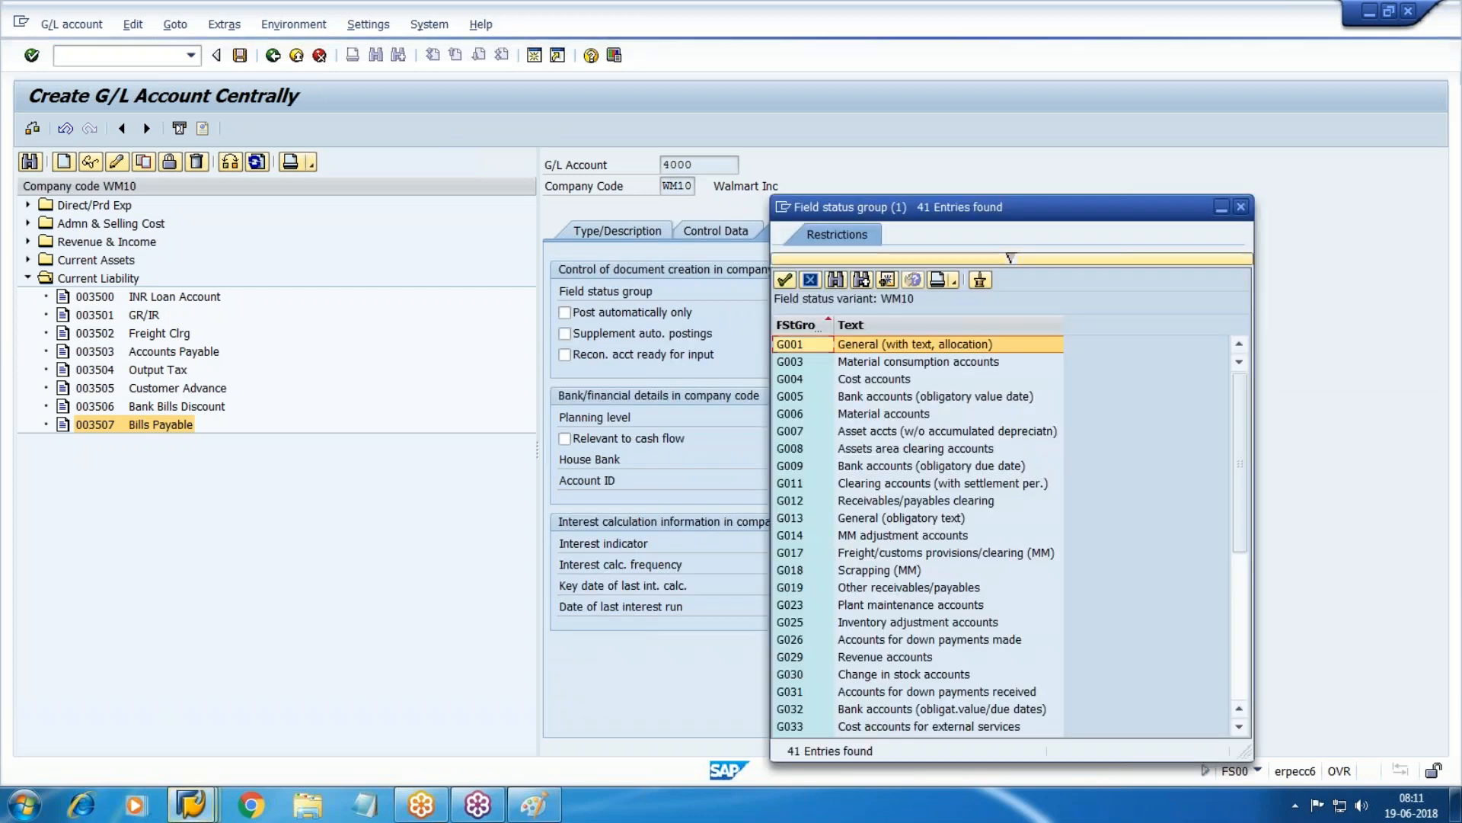
key("Return")
key("Tab")
key("Tab")
key("Tab")
key("Tab")
key("Tab")
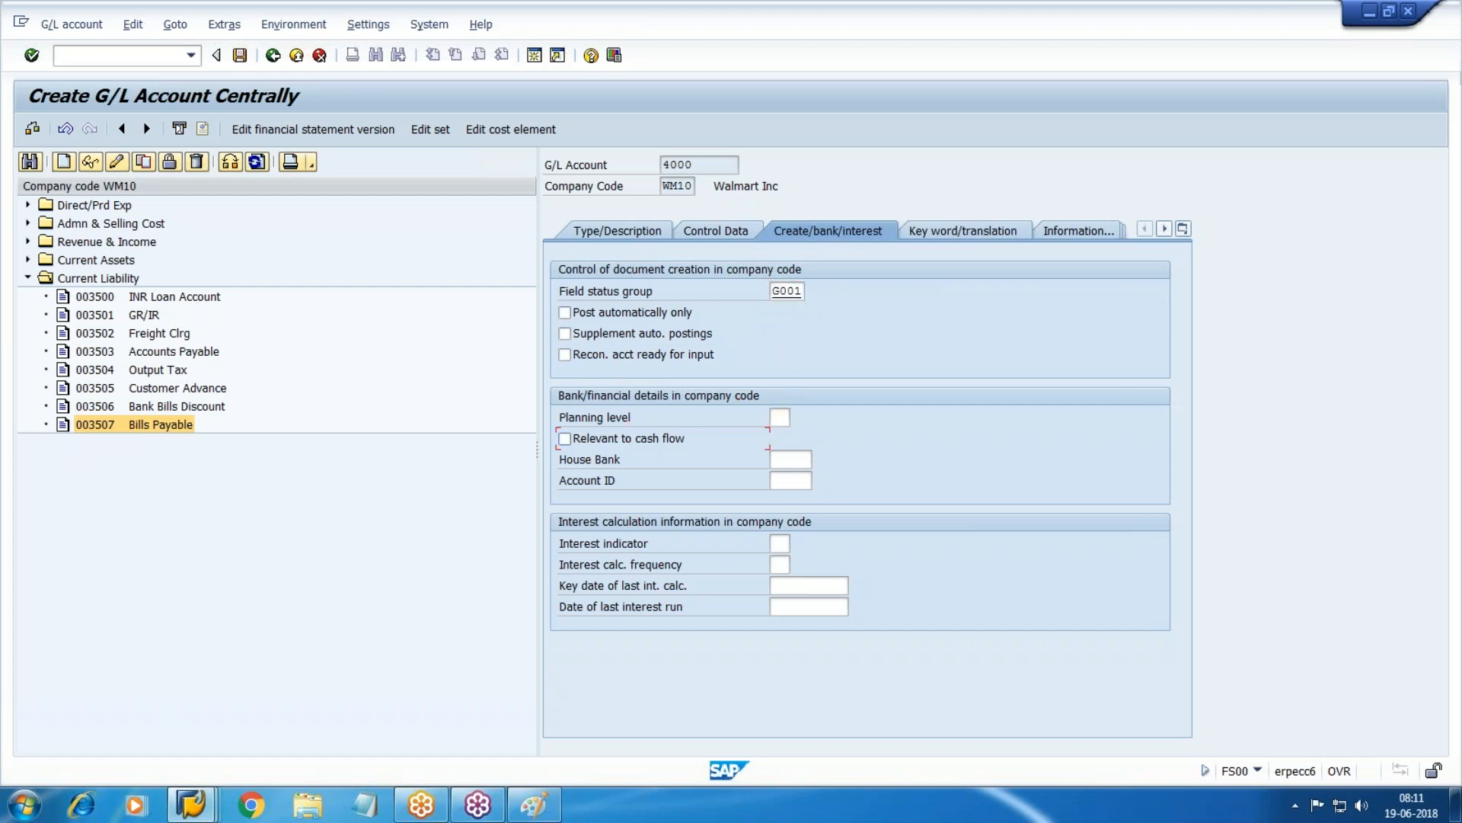
key("shift+Tab")
left_click(239, 55)
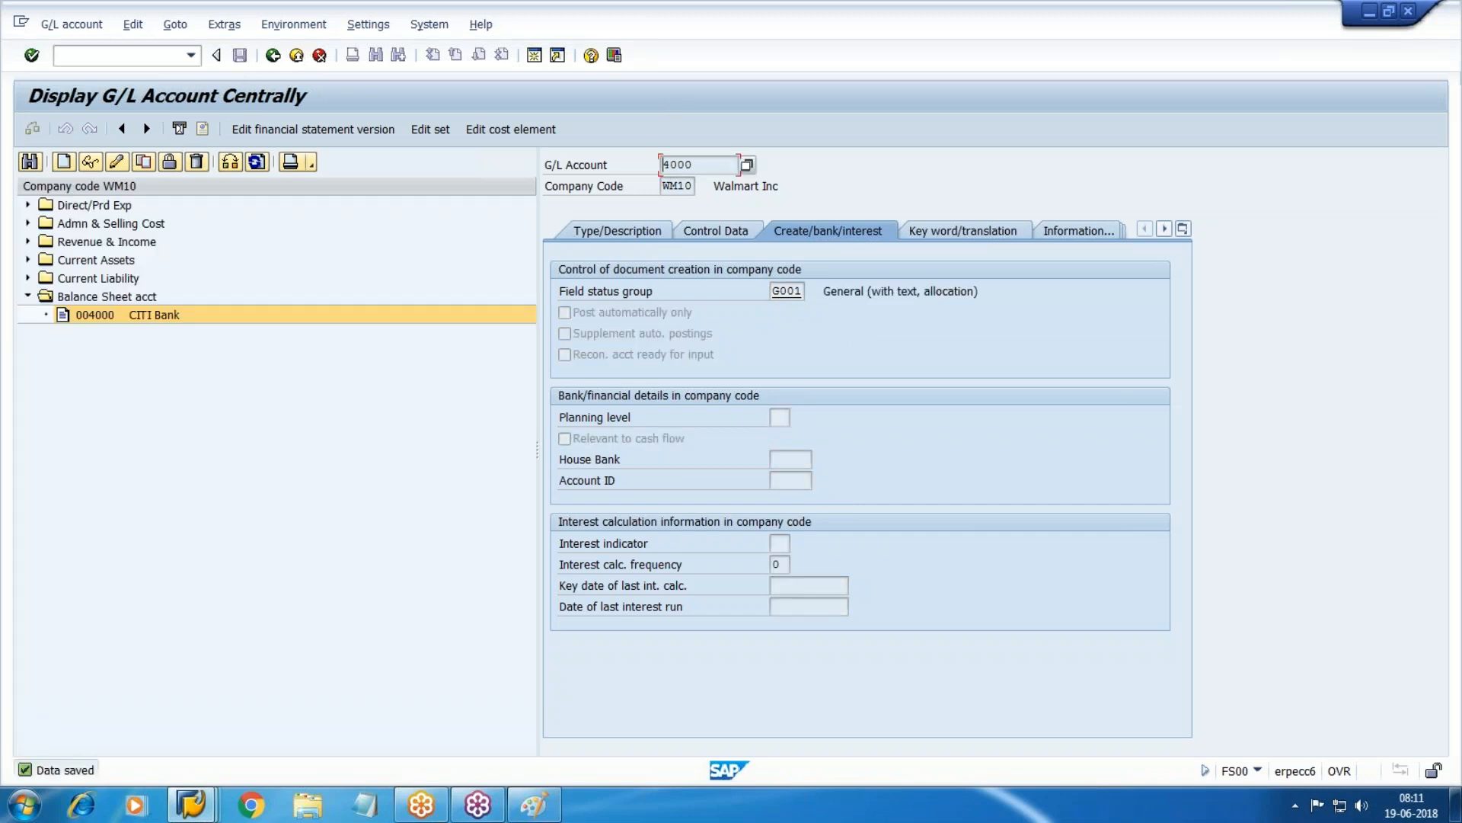
From the OBD4 window, run /nfi12 to open house bank maintenance.
mouse_move(191, 804)
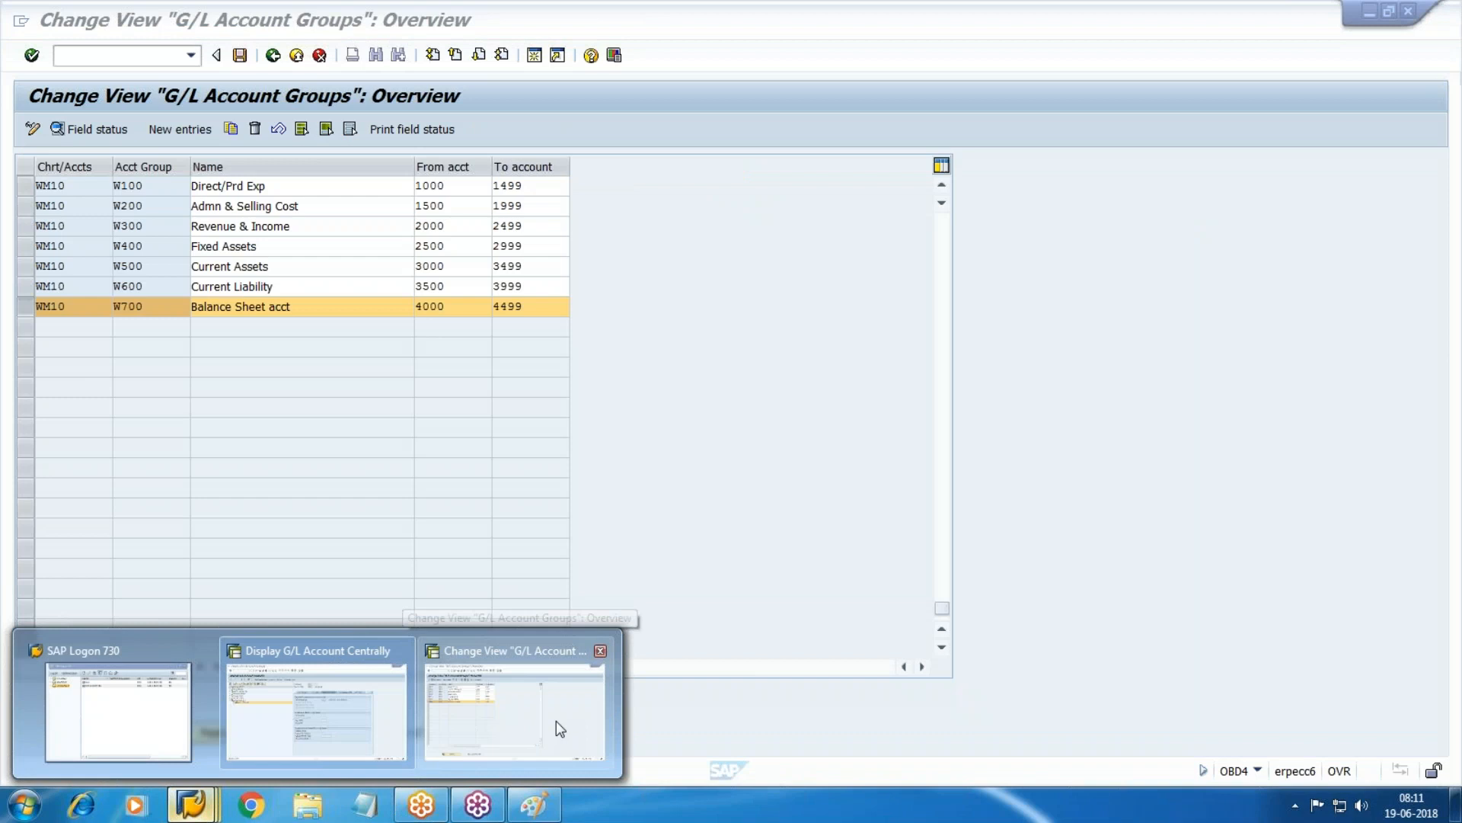
left_click(555, 722)
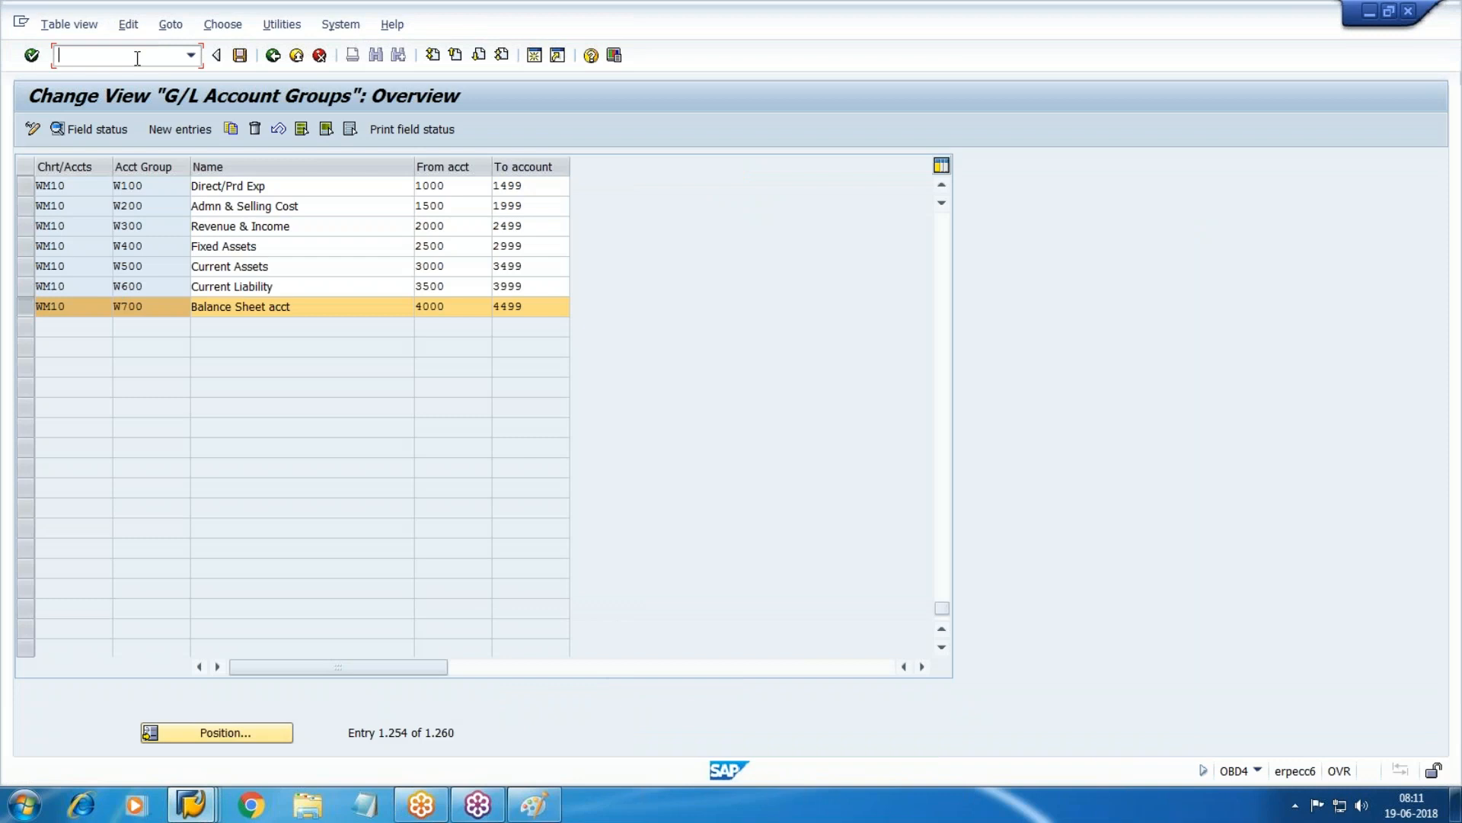
type("/n")
key("BackSpace")
key("BackSpace")
type("/nfi12")
key("Return")
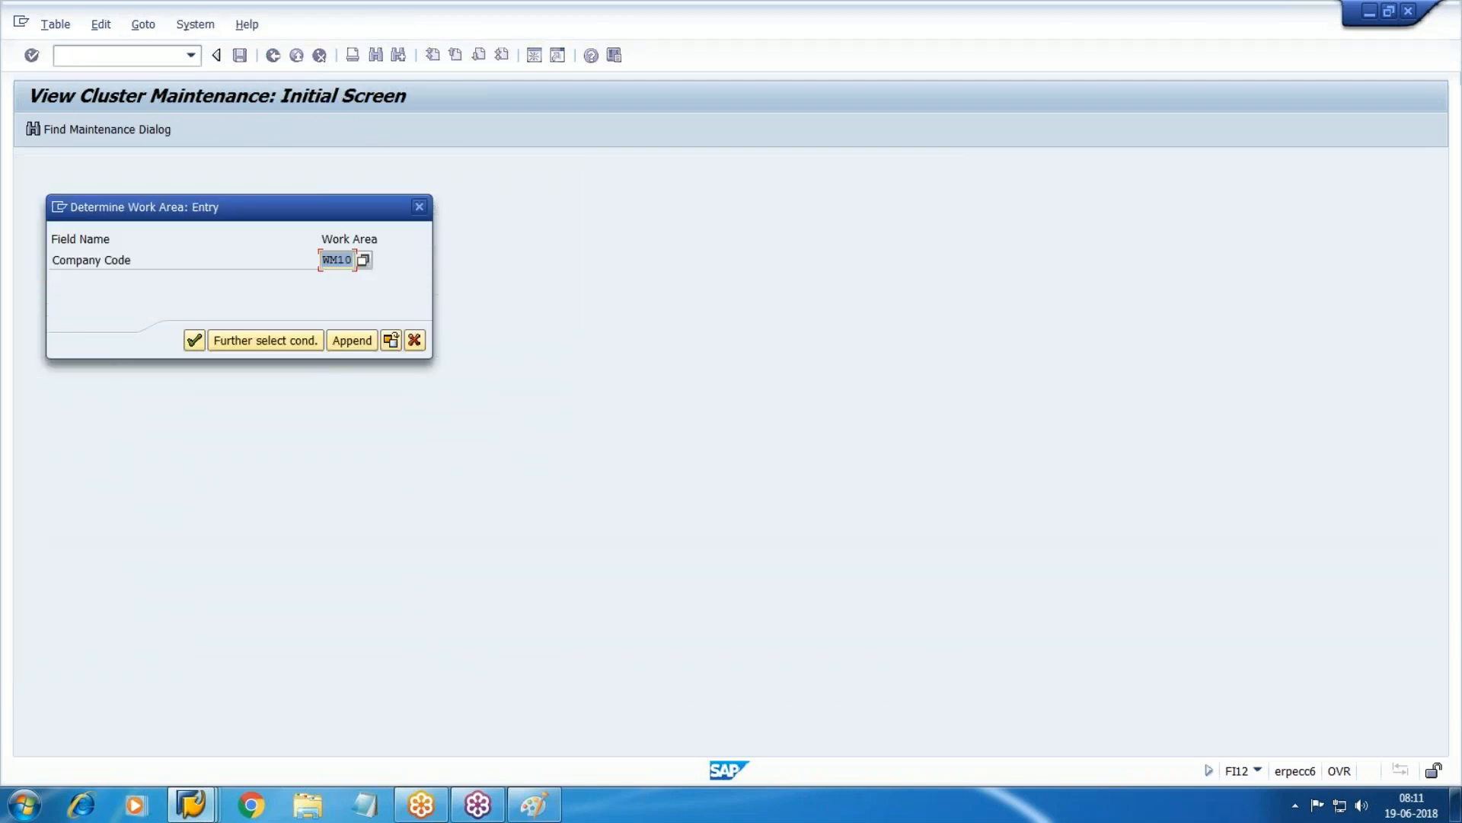
For WM10, add new house bank CITI with bank country US.
key("Return")
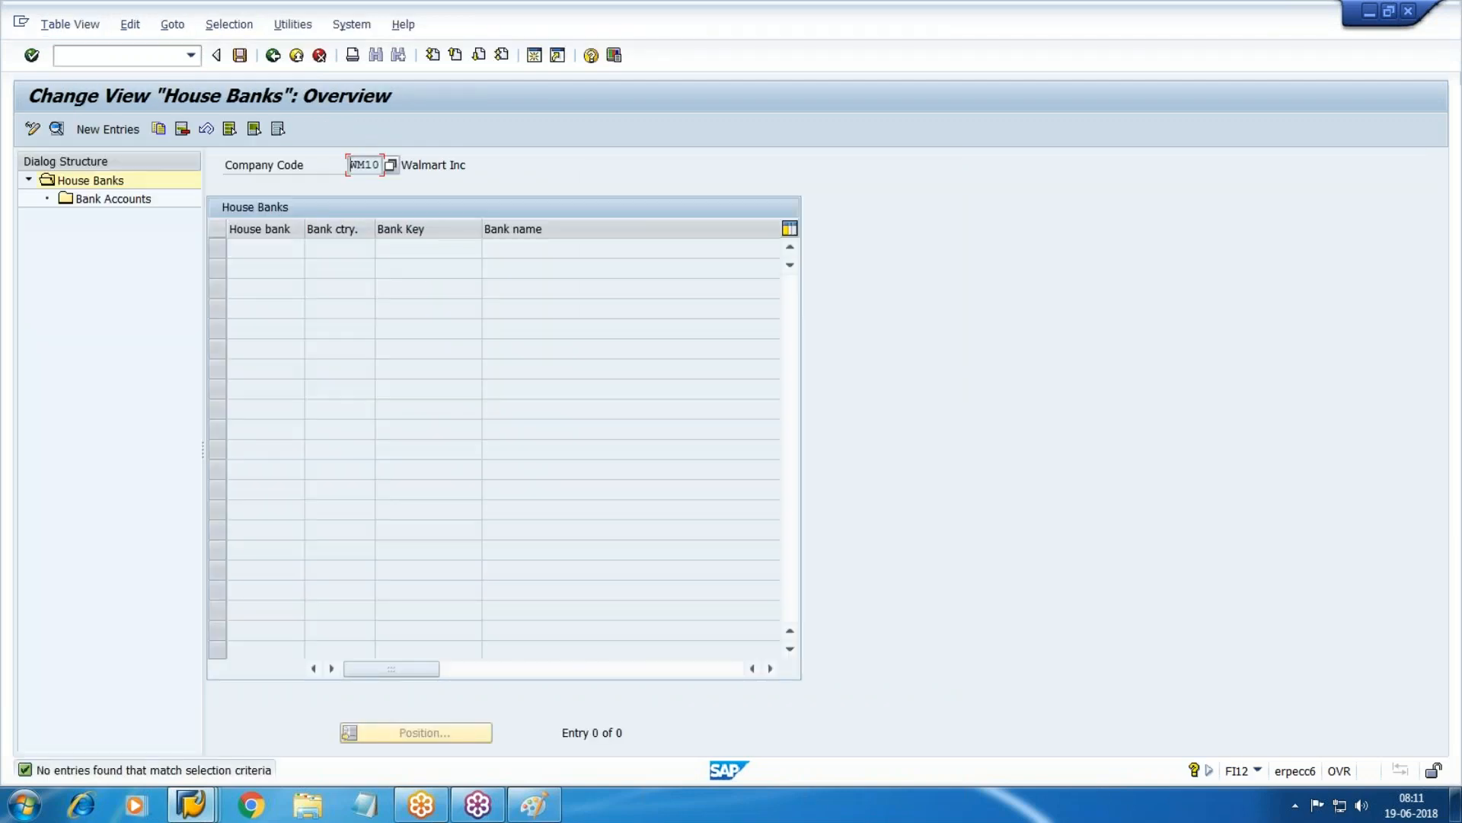
left_click(1436, 48)
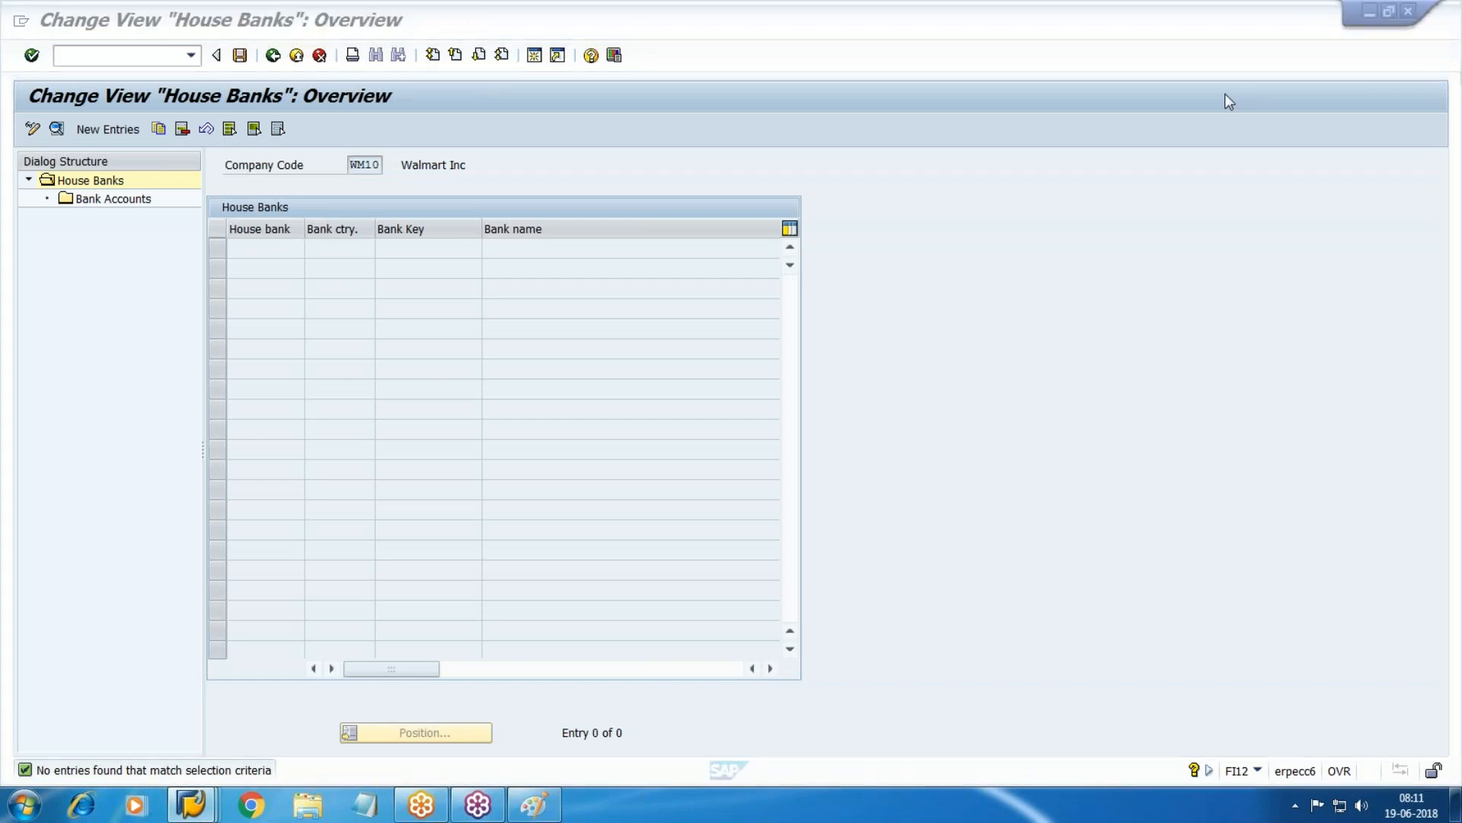
left_click(1211, 62)
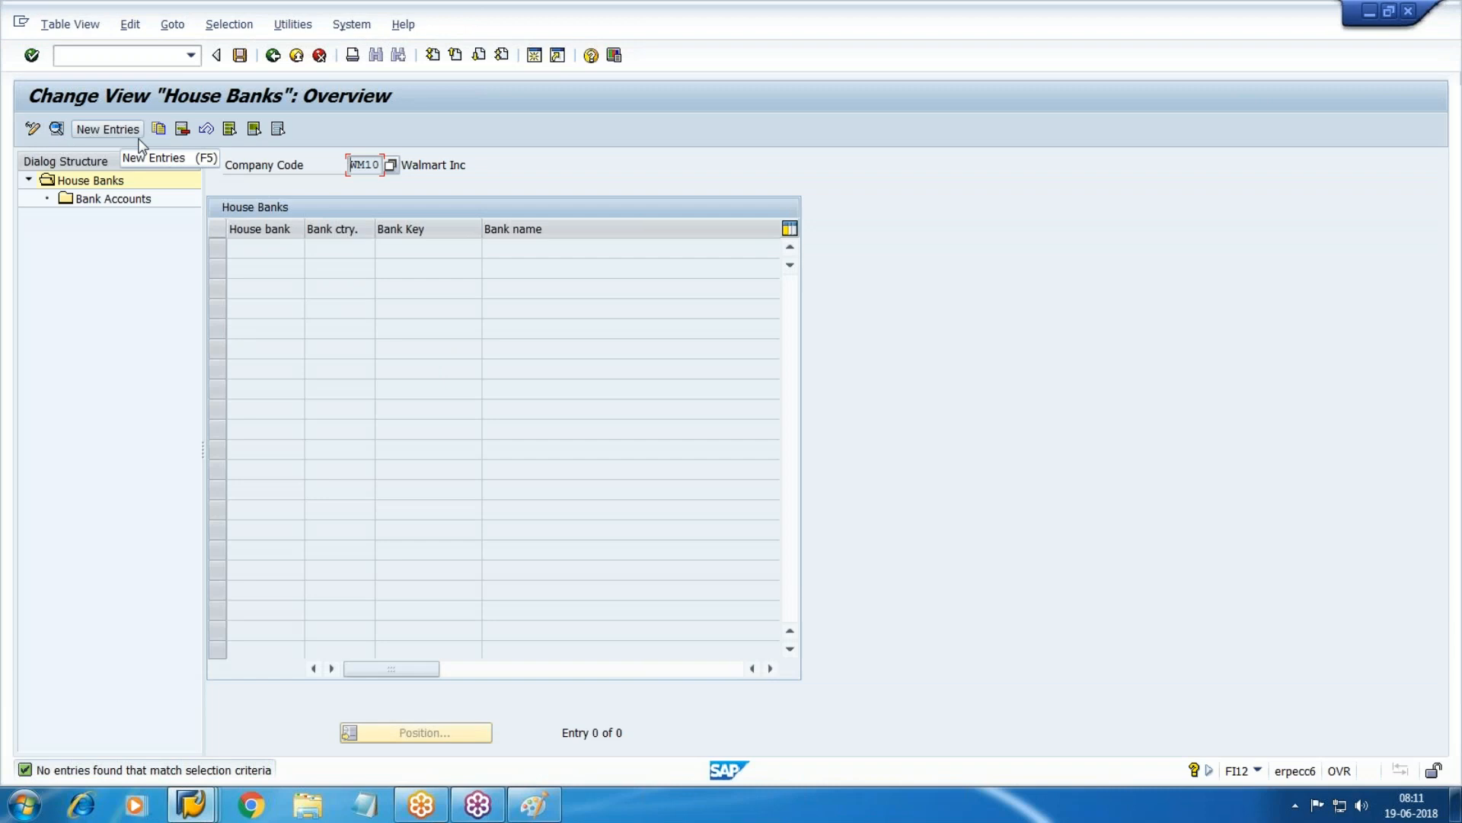
left_click(106, 129)
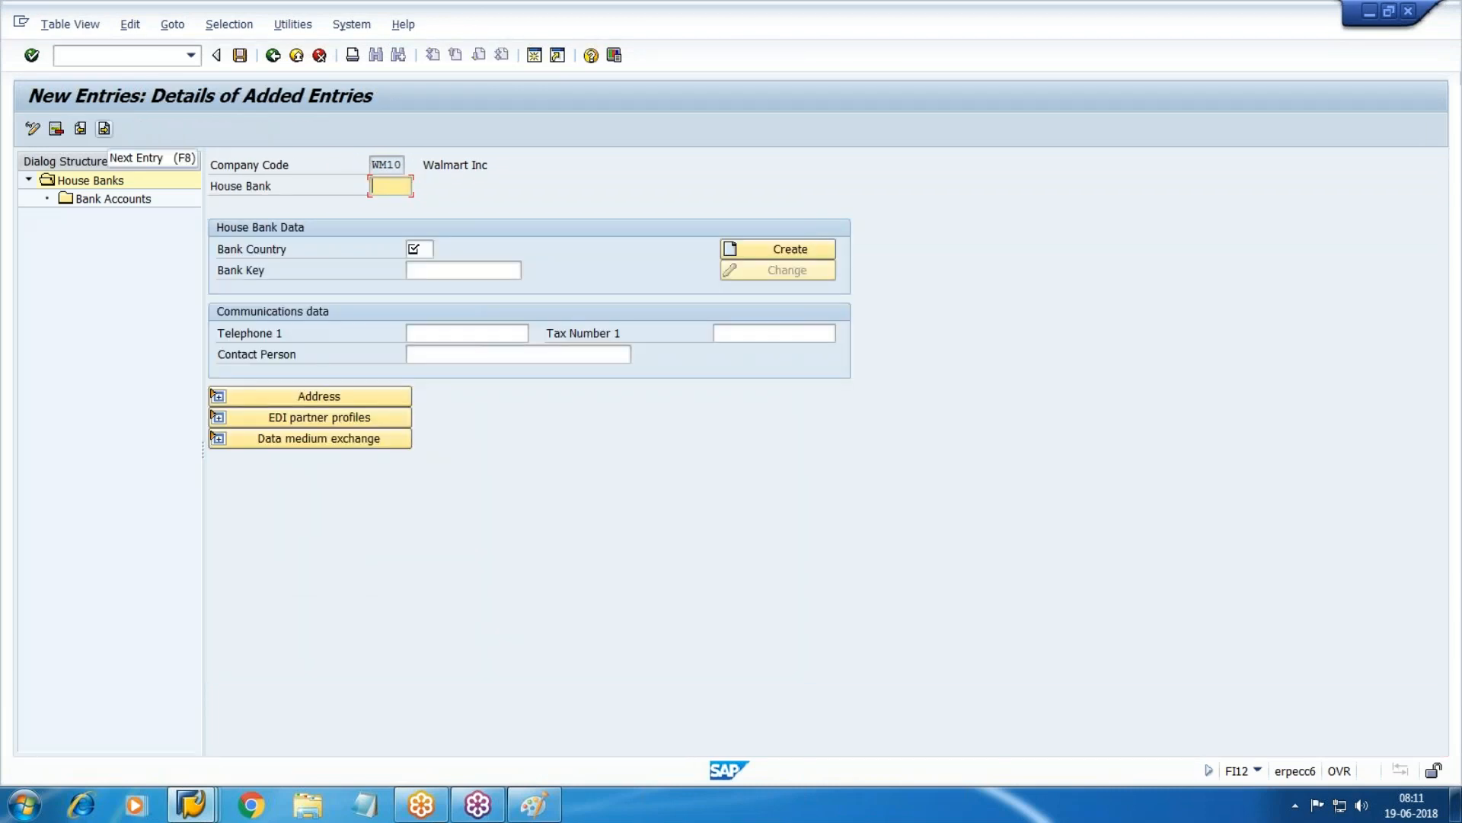
type("CITI")
left_click(419, 249)
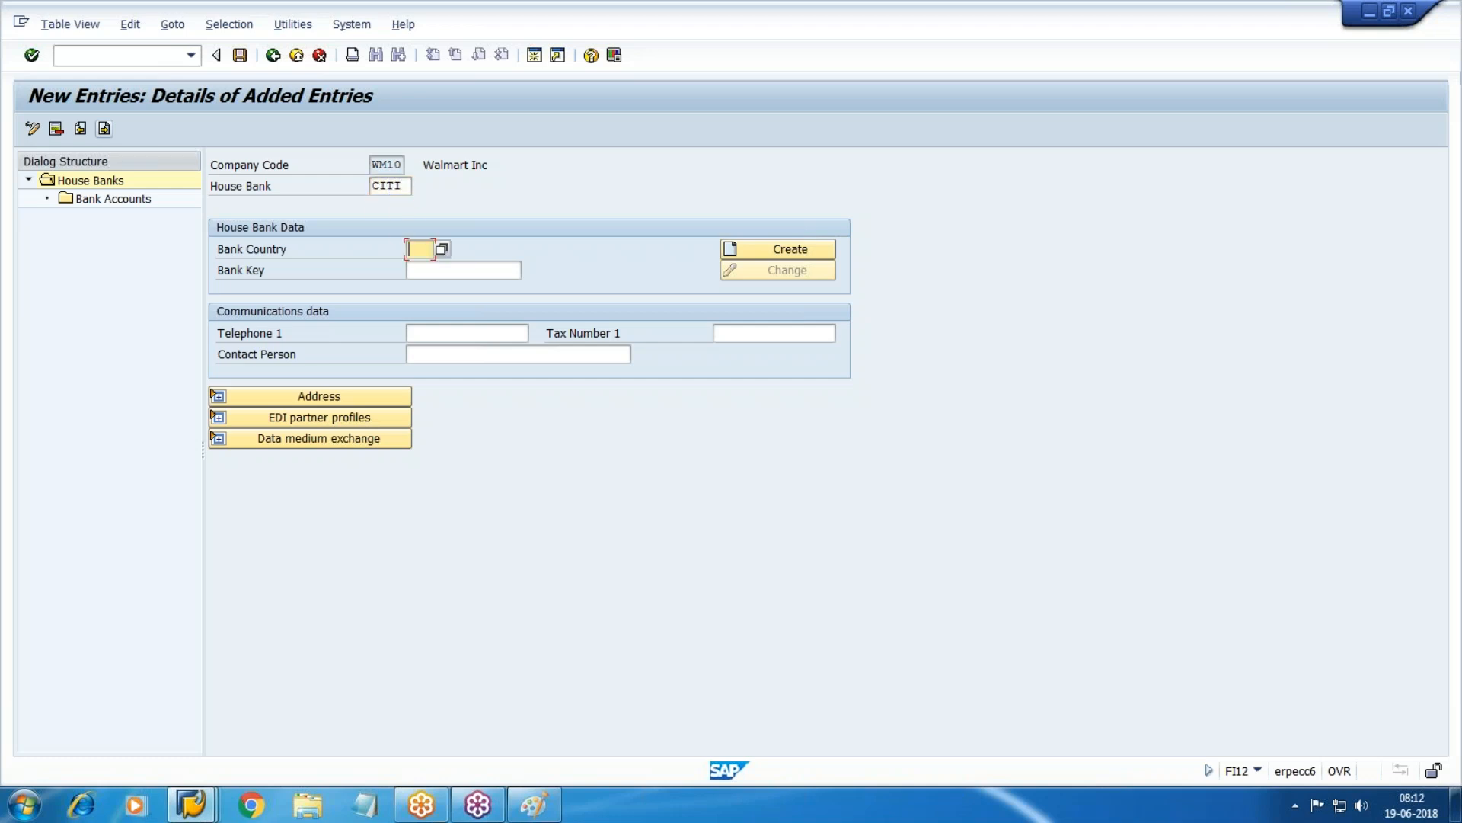
type("US")
key("Tab")
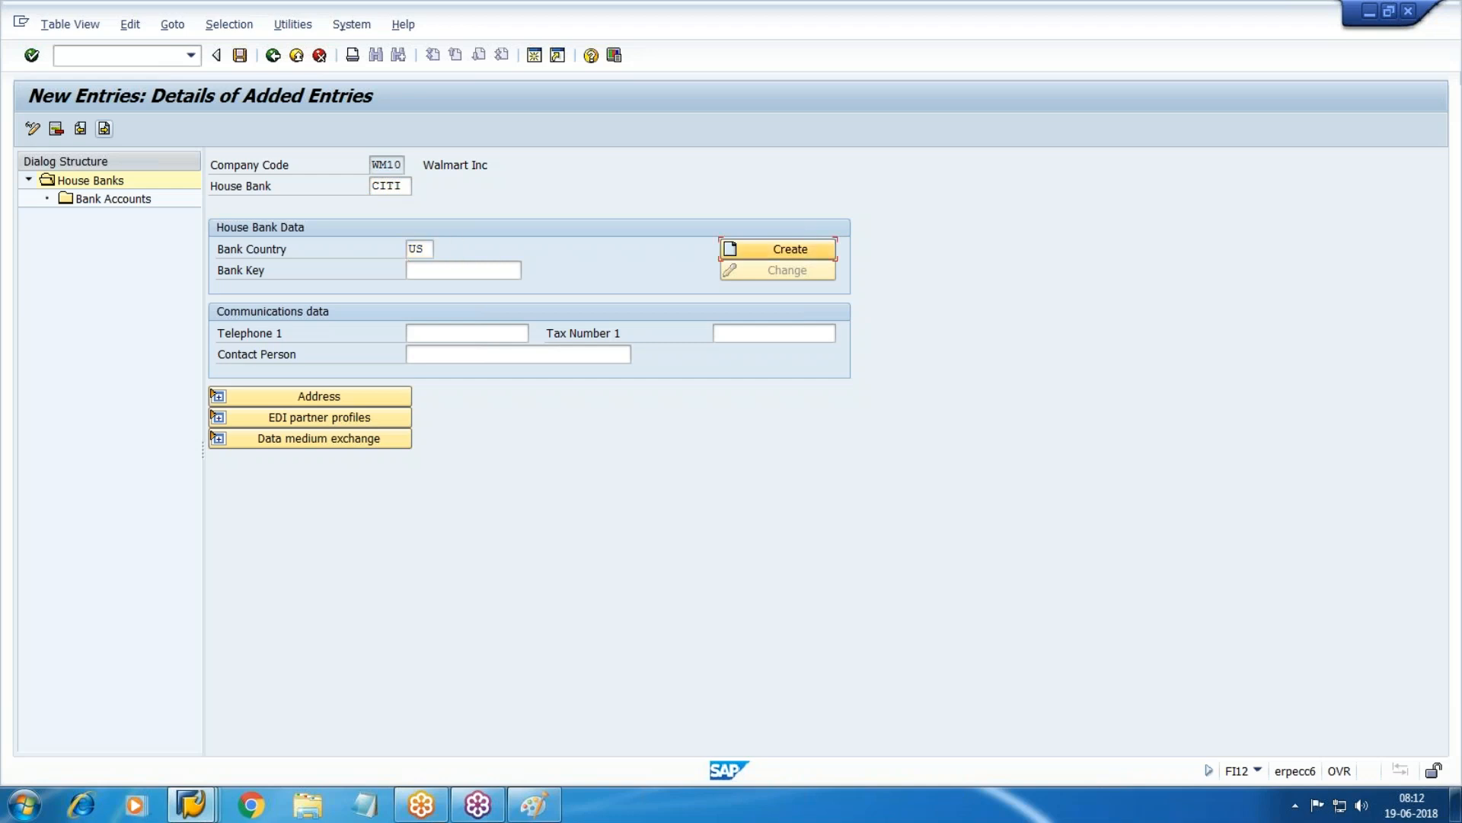
left_click(463, 269)
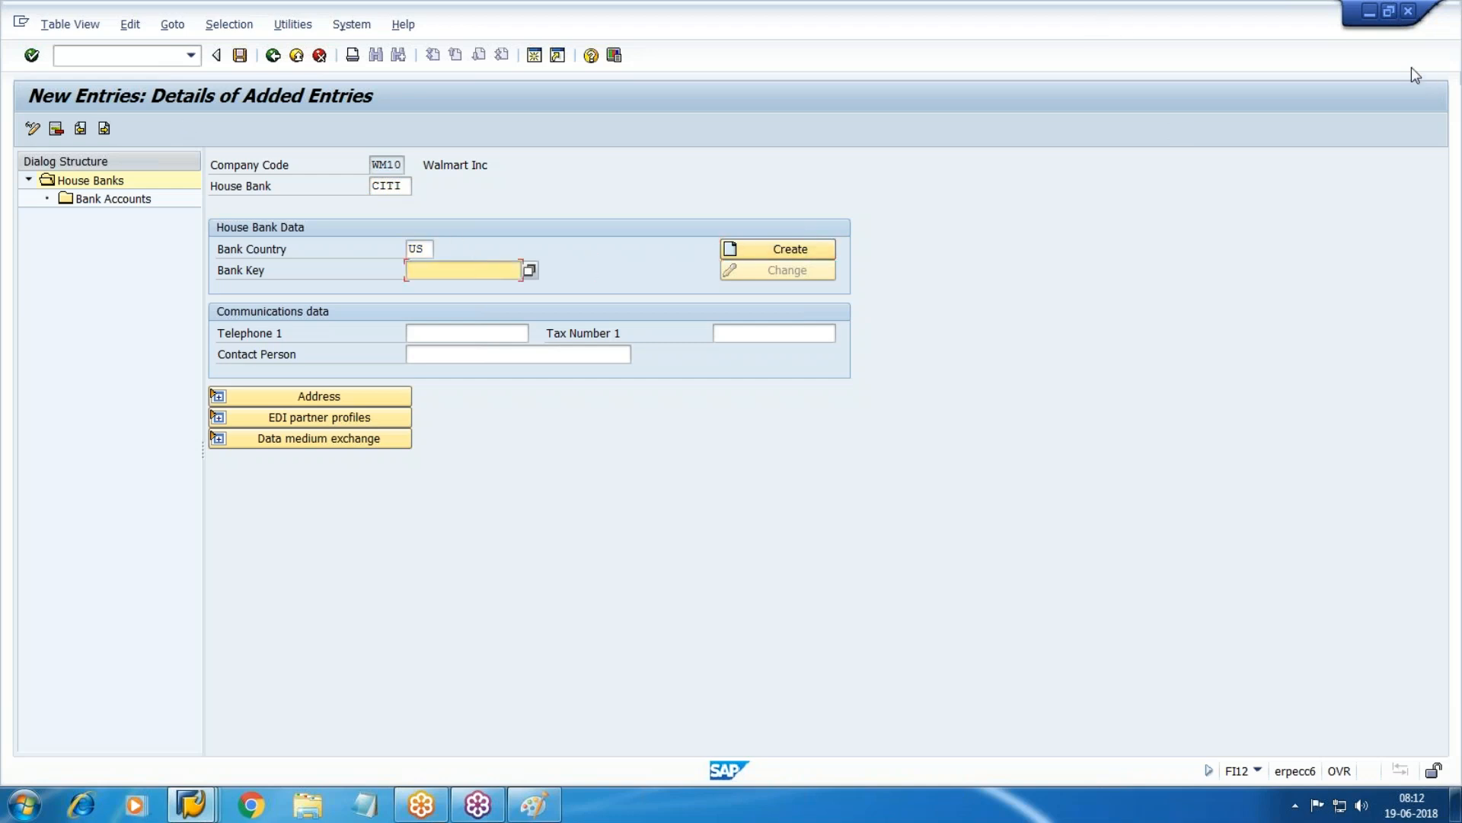
Try previously used bank keys 987654321 and 123456789 and view their addresses.
left_click(1450, 74)
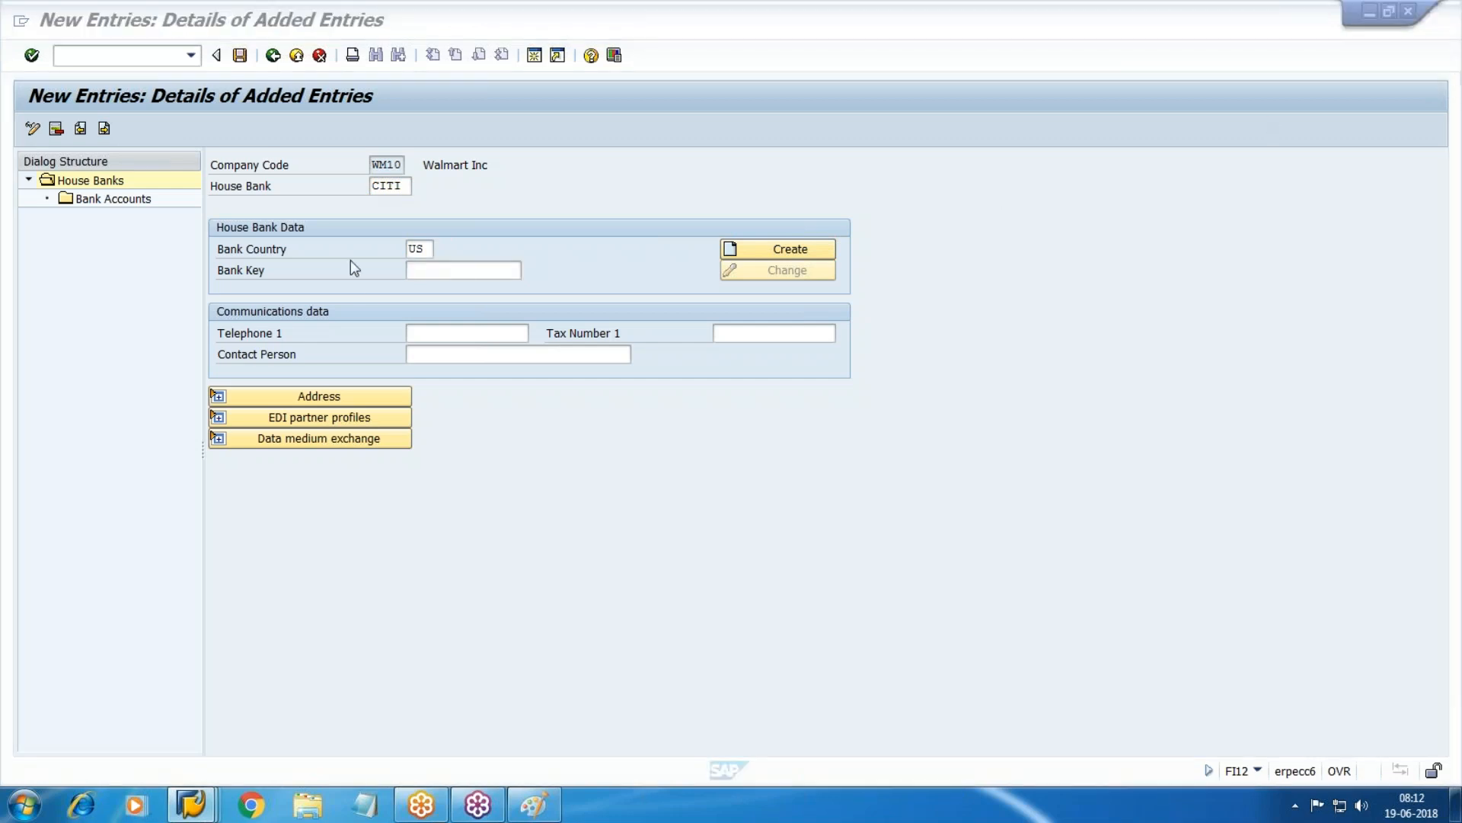
left_click(464, 271)
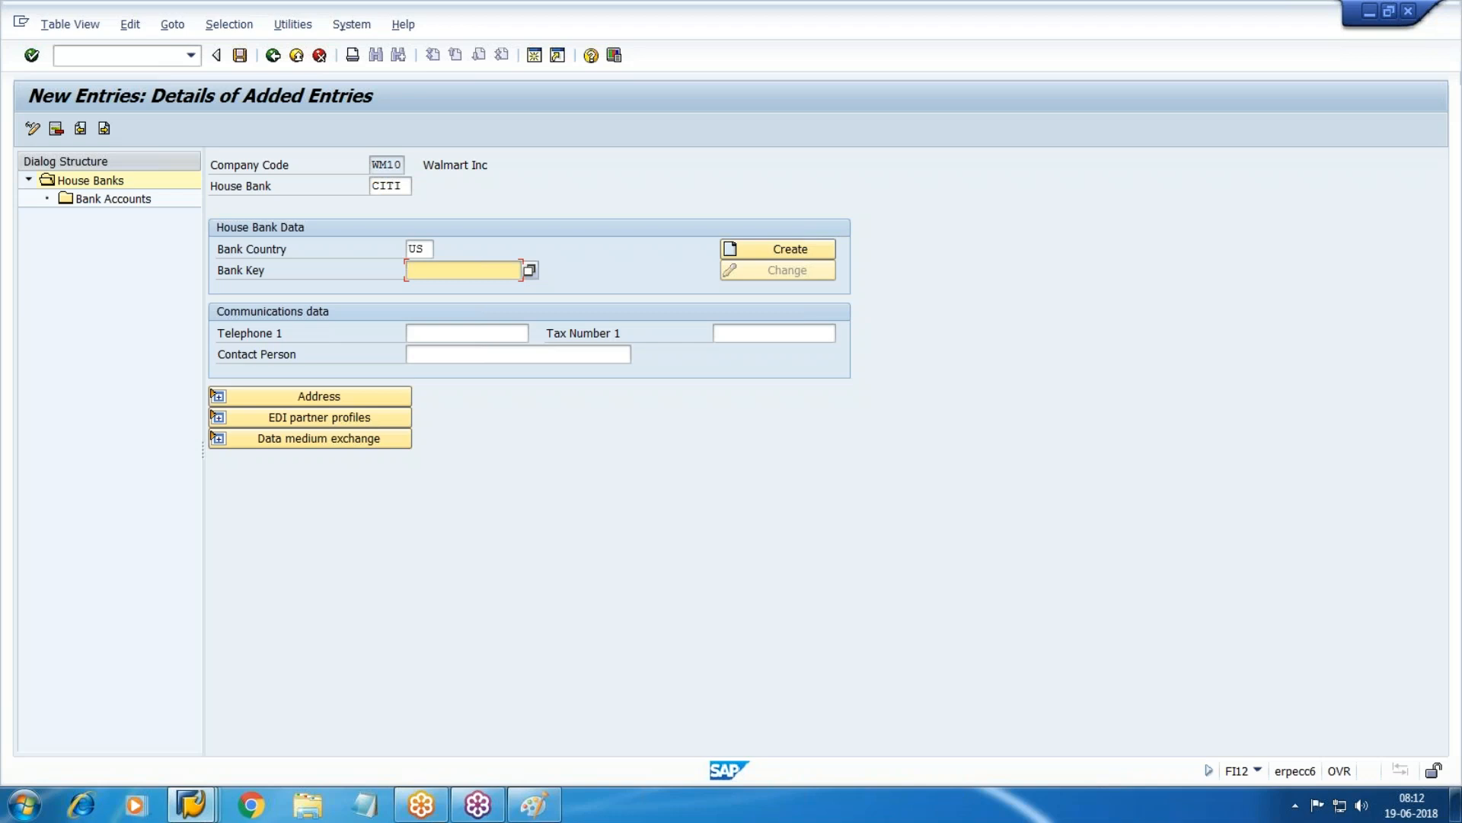
type("987")
key("Down")
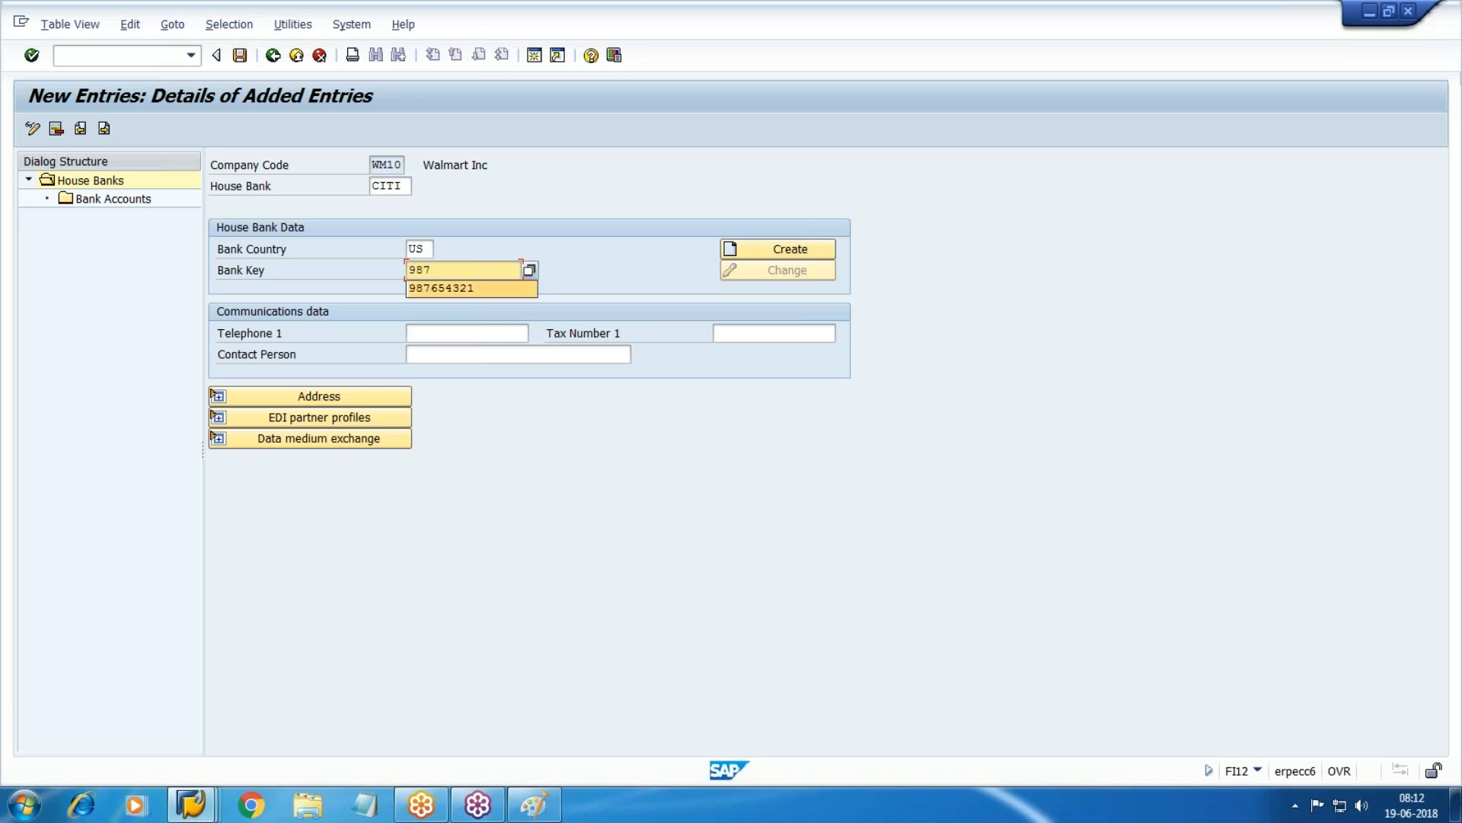
key("Return")
key("Return")
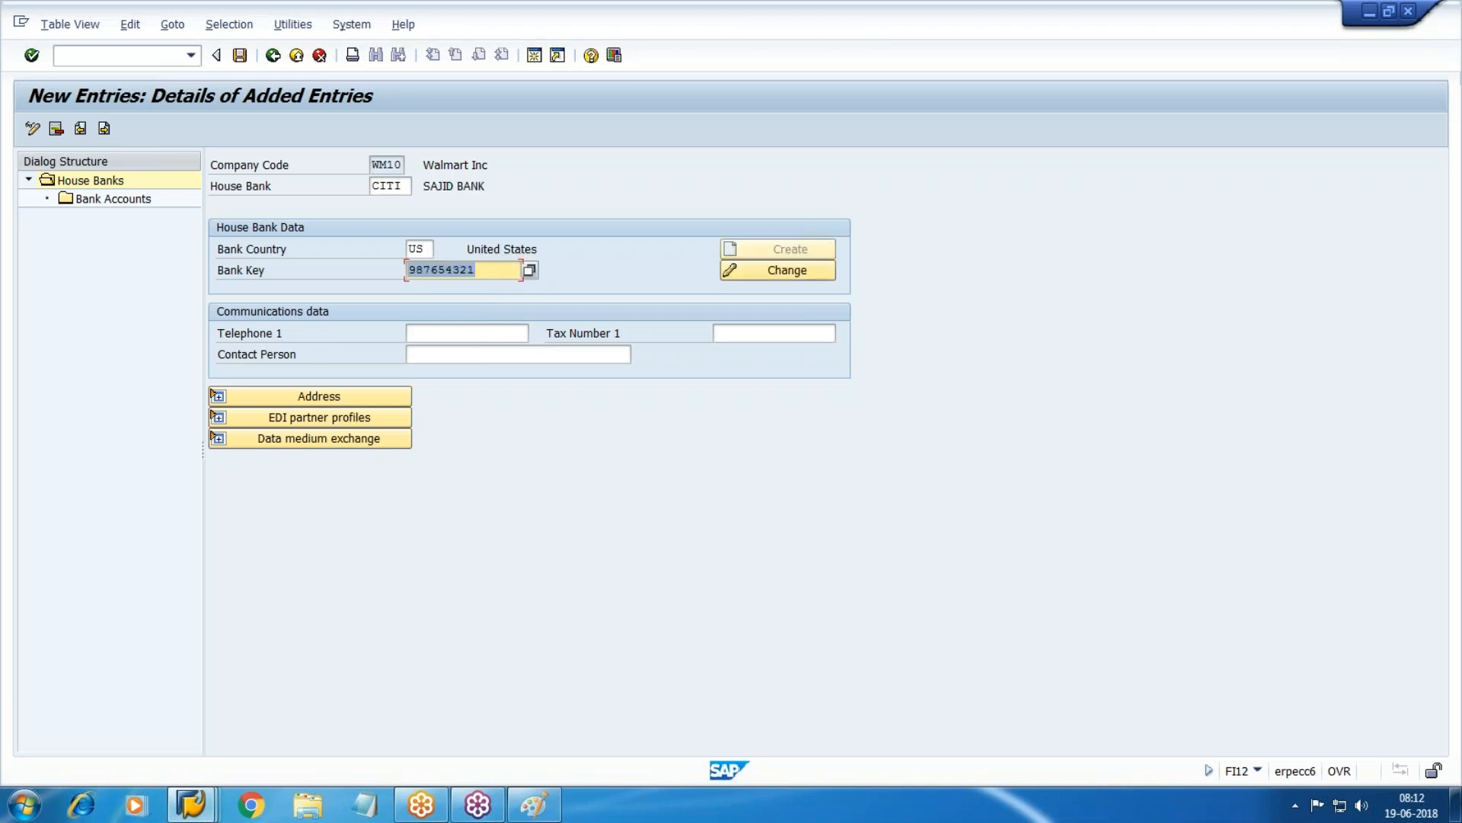
left_click(216, 396)
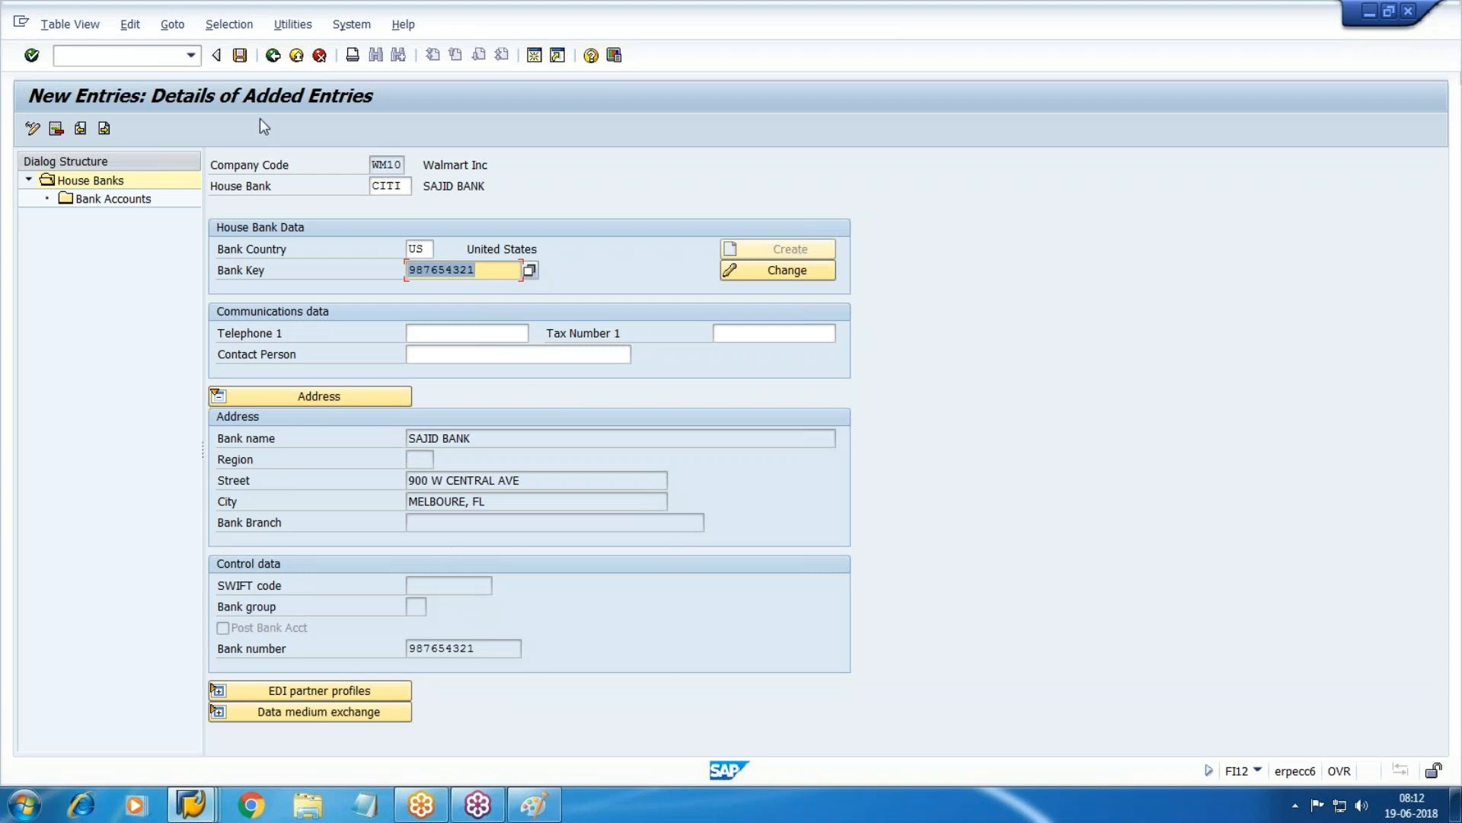
key("BackSpace")
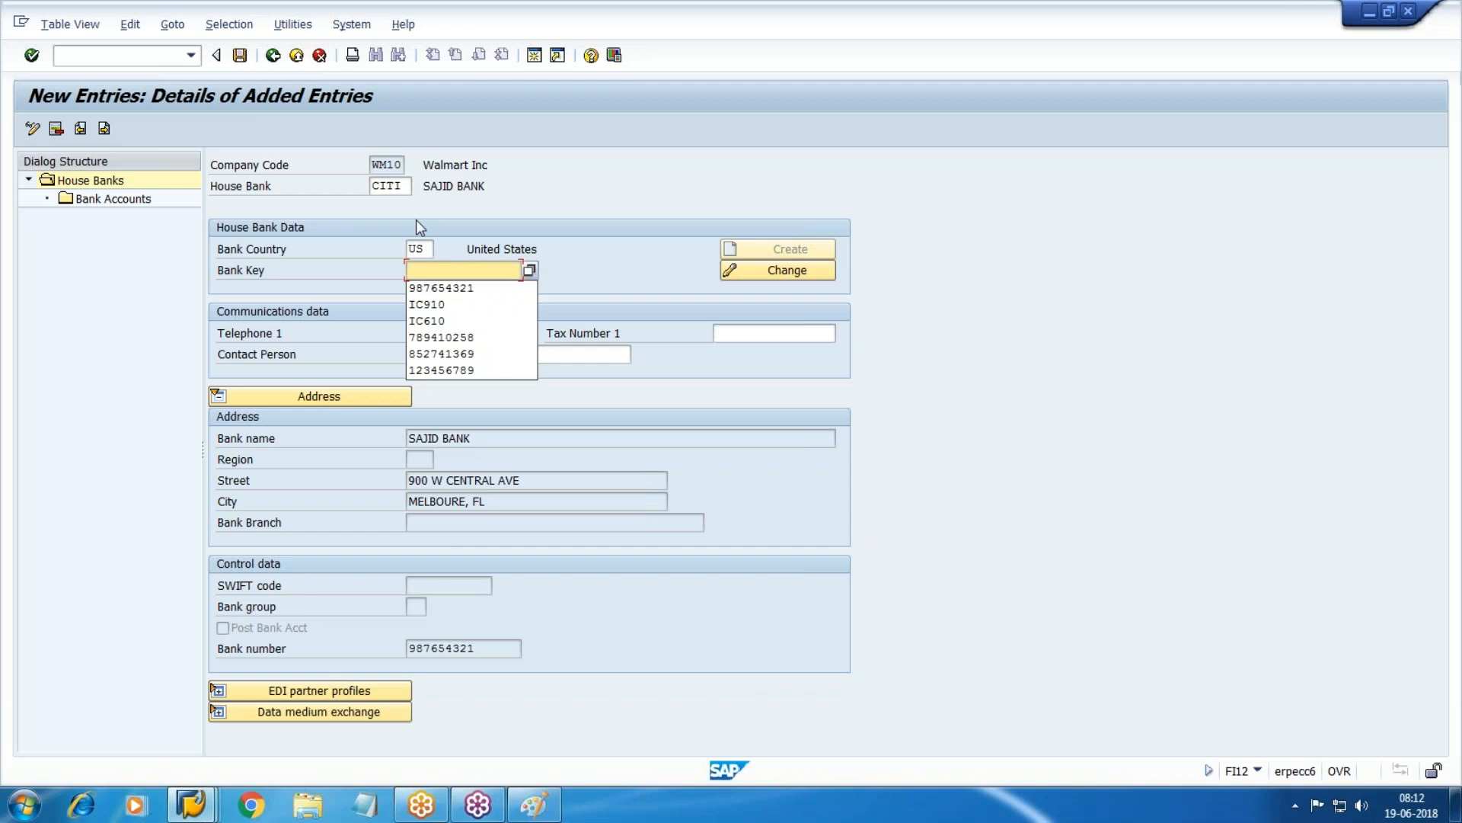
type("123456")
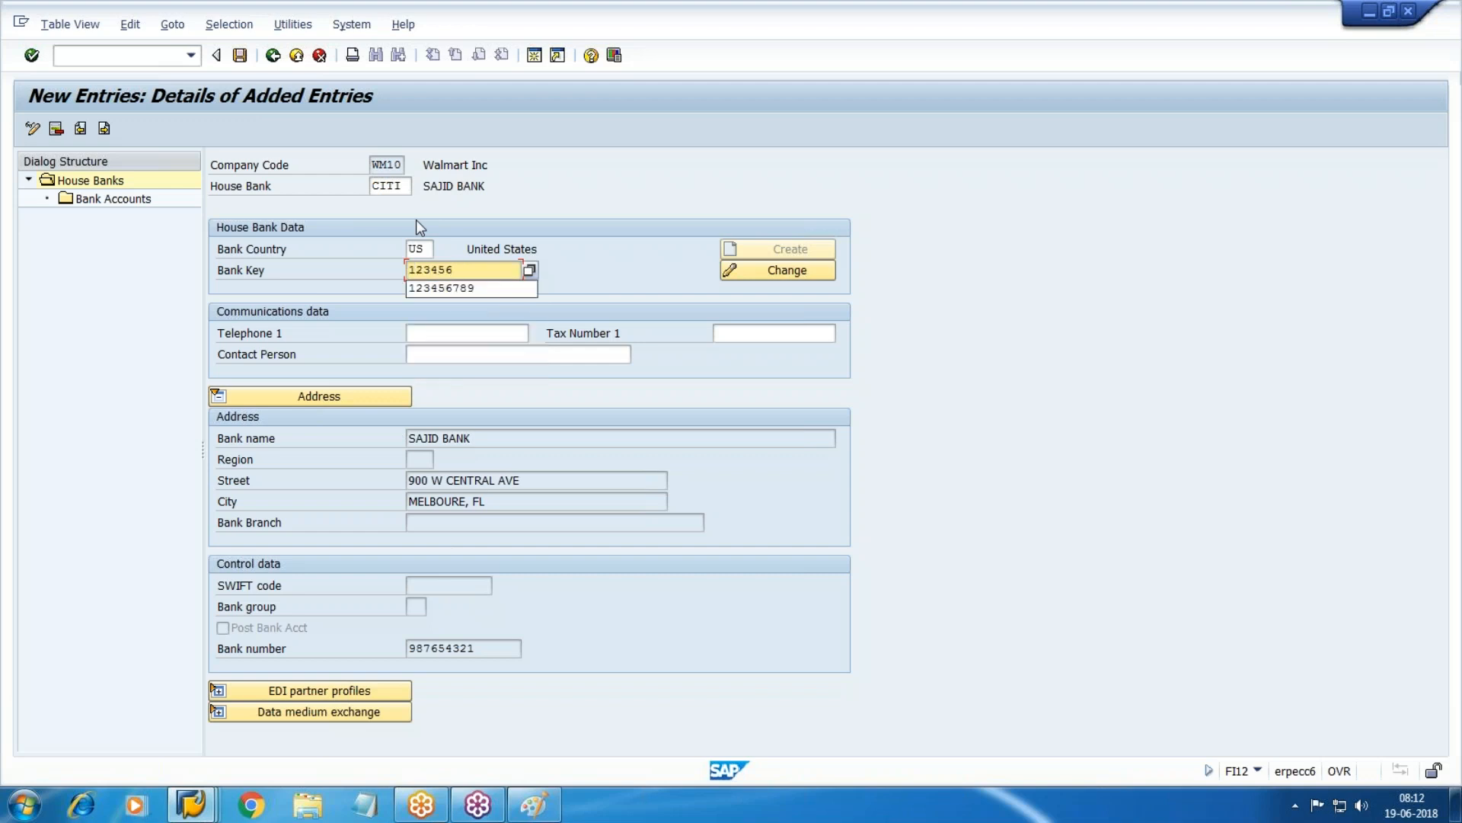
key("Down")
key("Return")
key("Return")
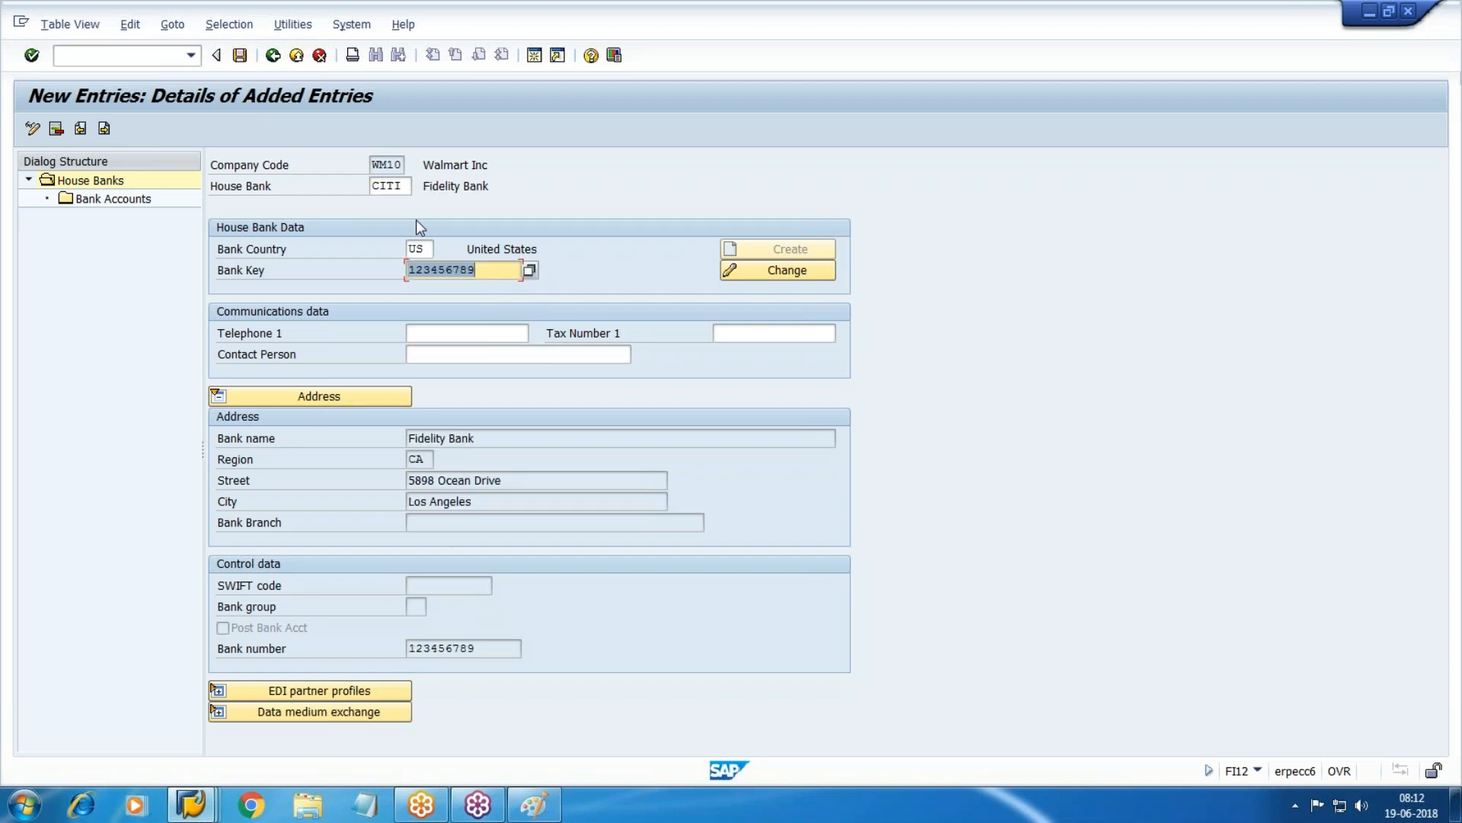
Enter bank key 456123789 after 456123 is rejected as too short.
type("456123")
key("Return")
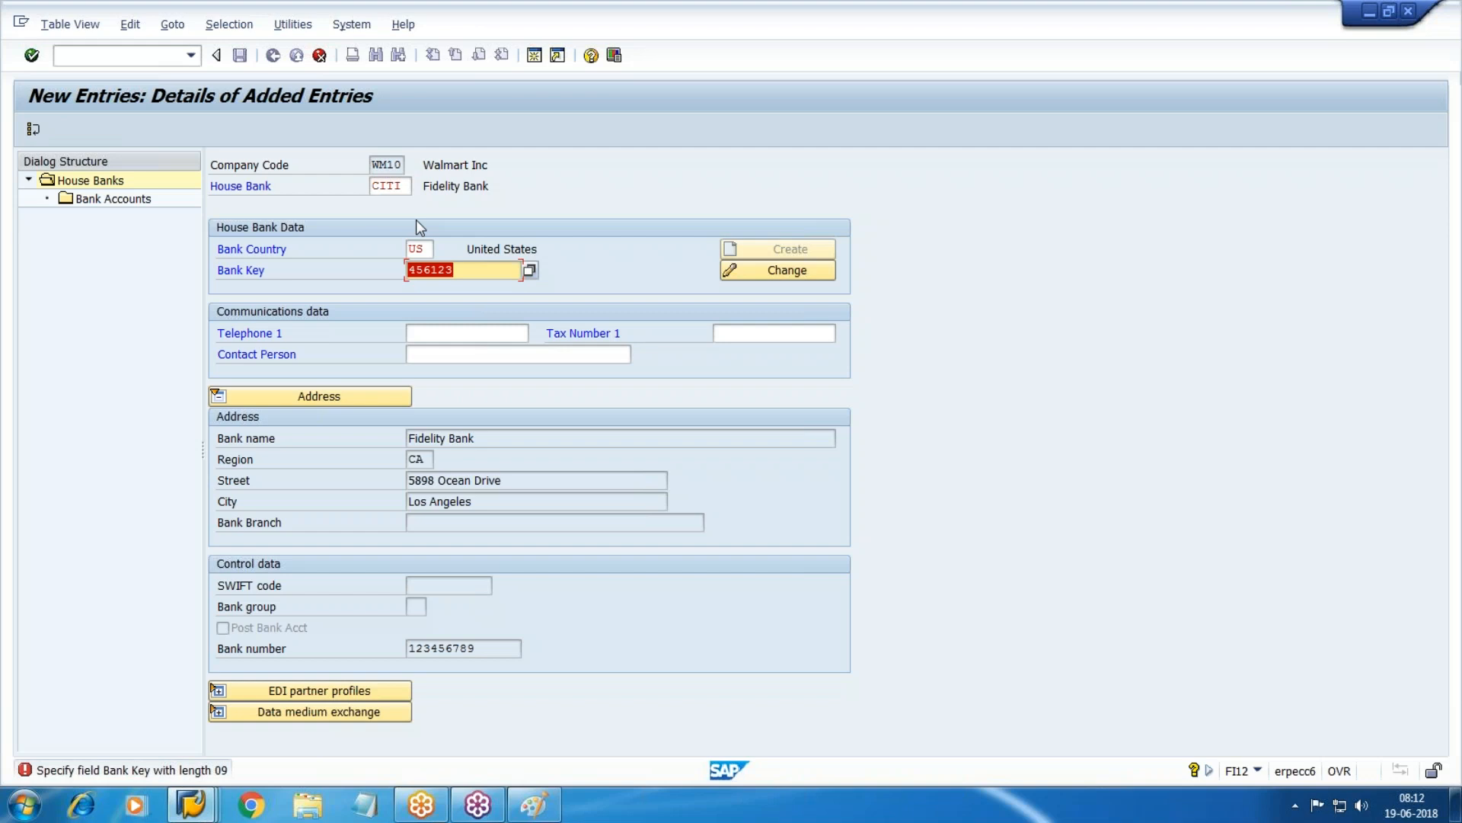
key("BackSpace")
type("456123789")
key("Return")
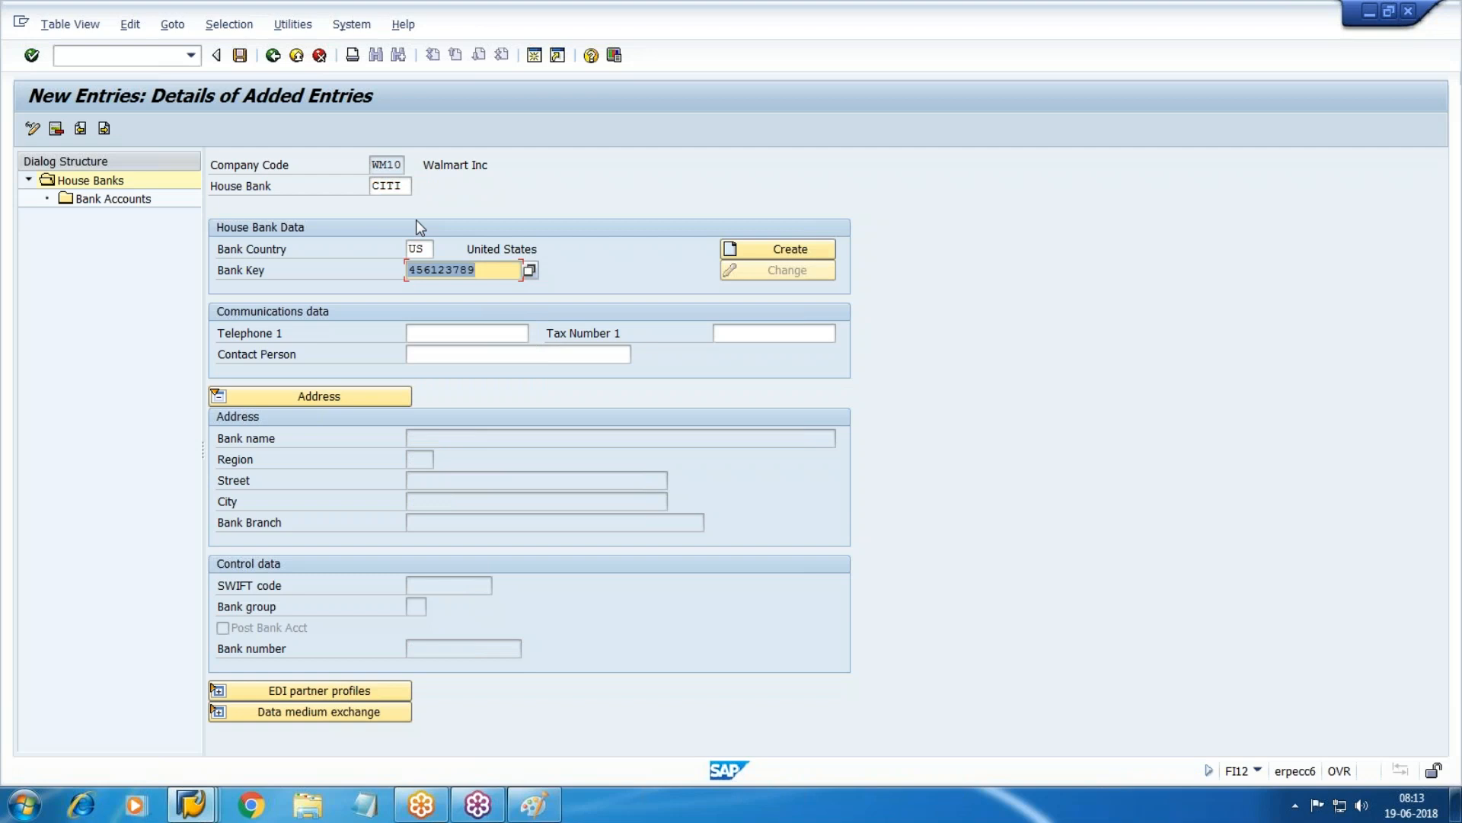
Create bank data: name CITI Bank, region AZ, Street #1, Phoenix, branch Main.
left_click(774, 251)
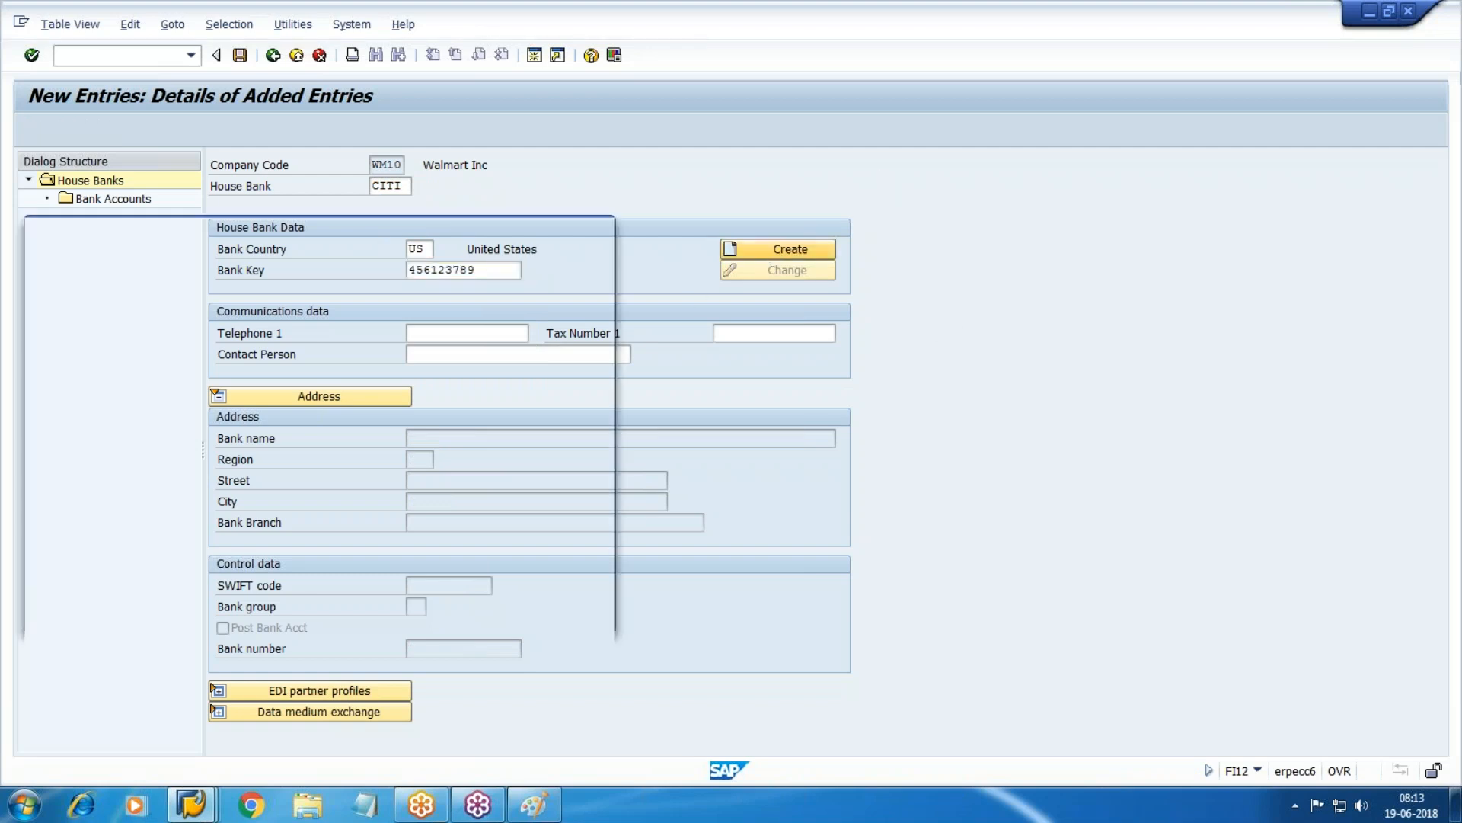
type("CITI Bank")
key("Tab")
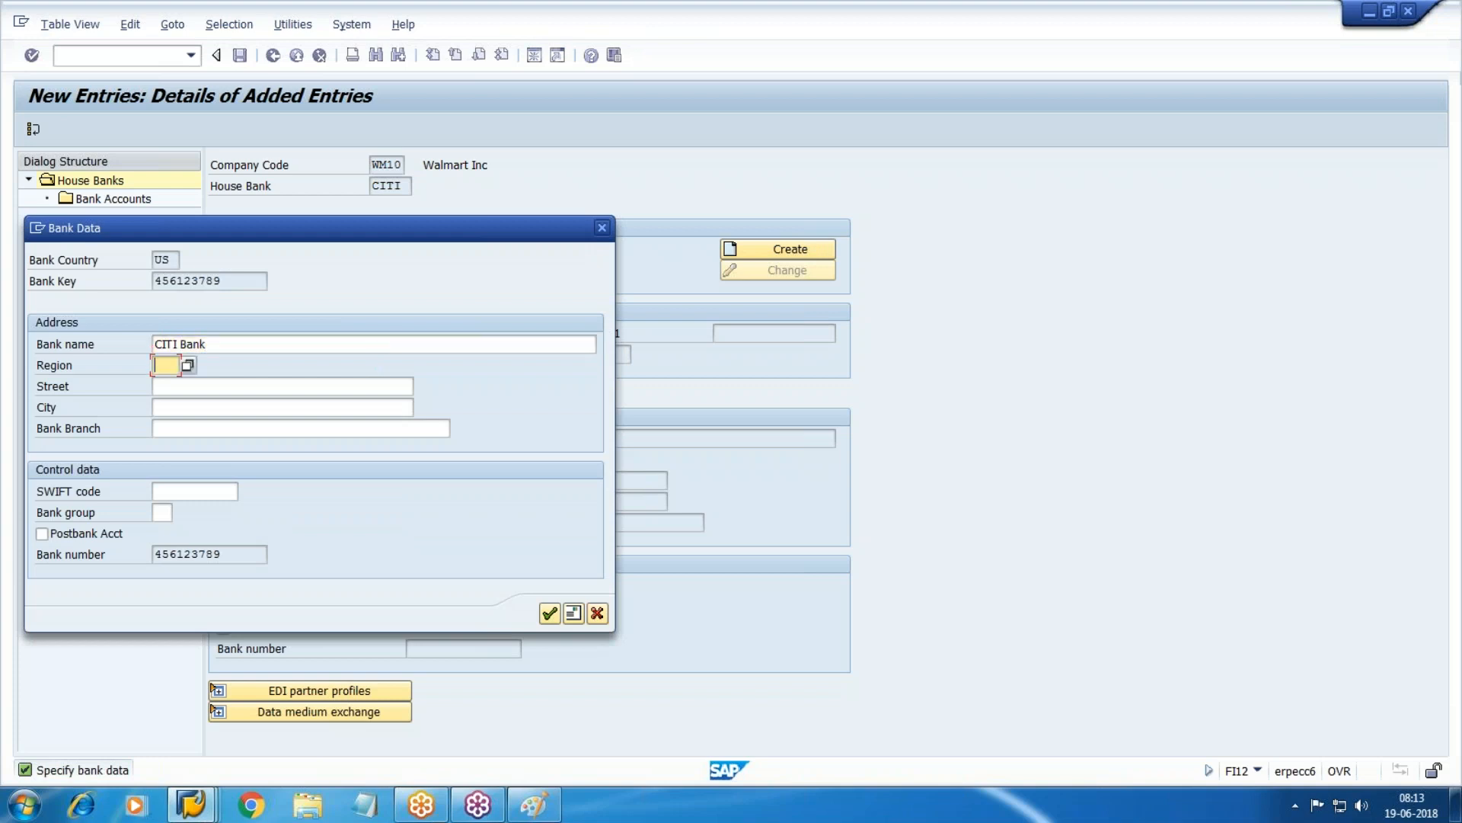
type("AZ")
key("Tab")
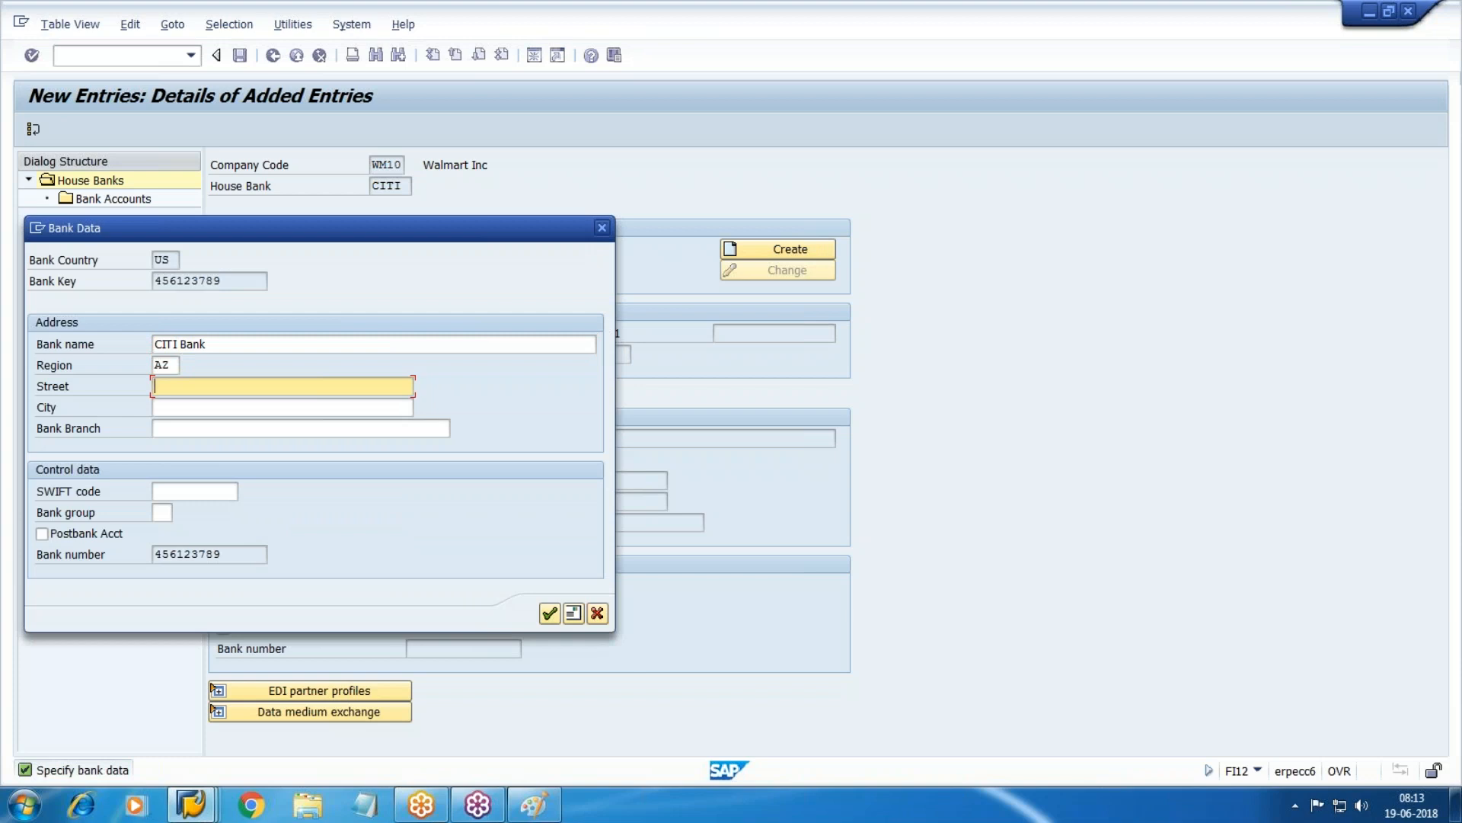
type("Street")
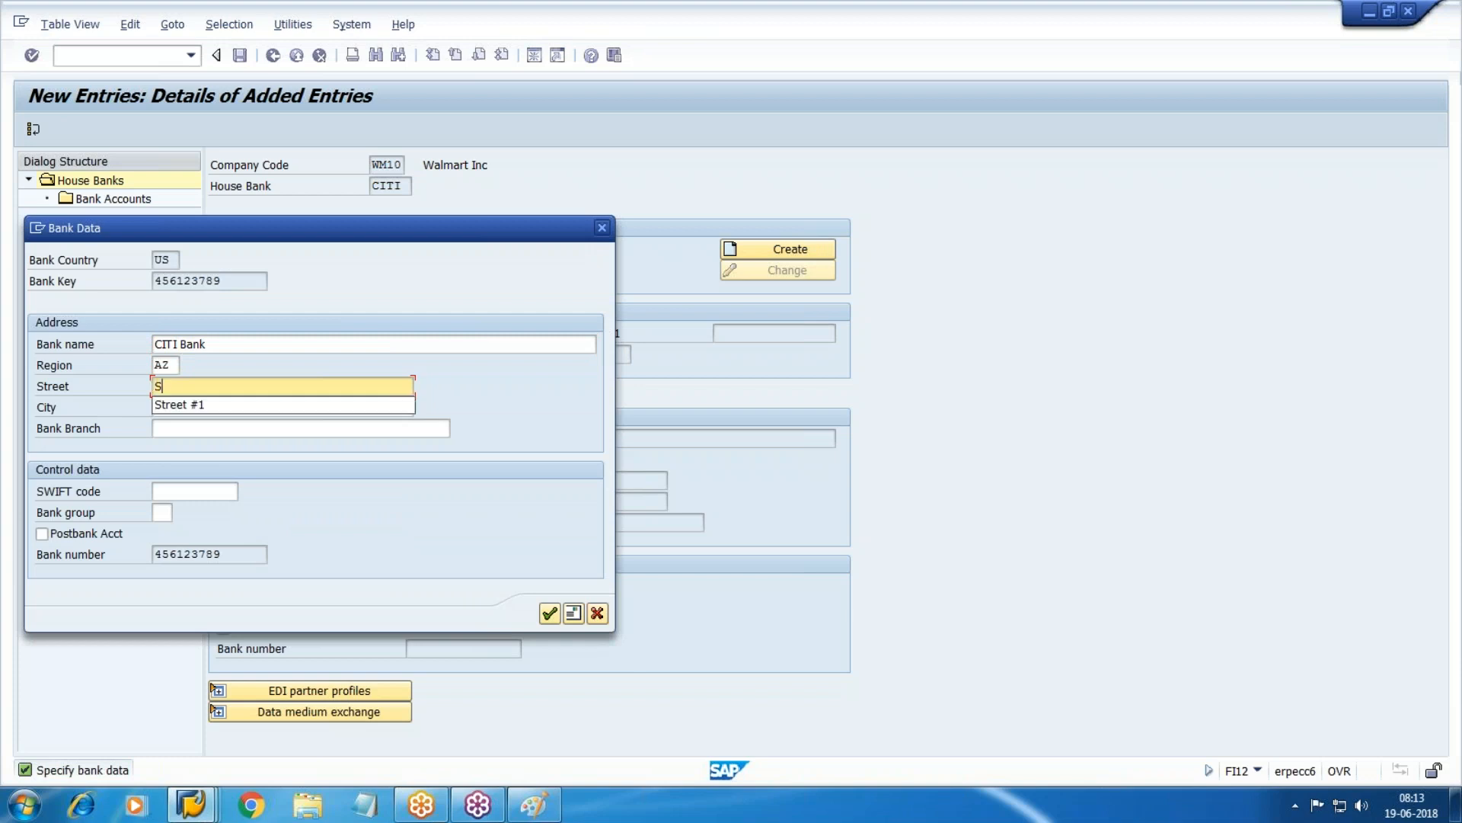
key("Down")
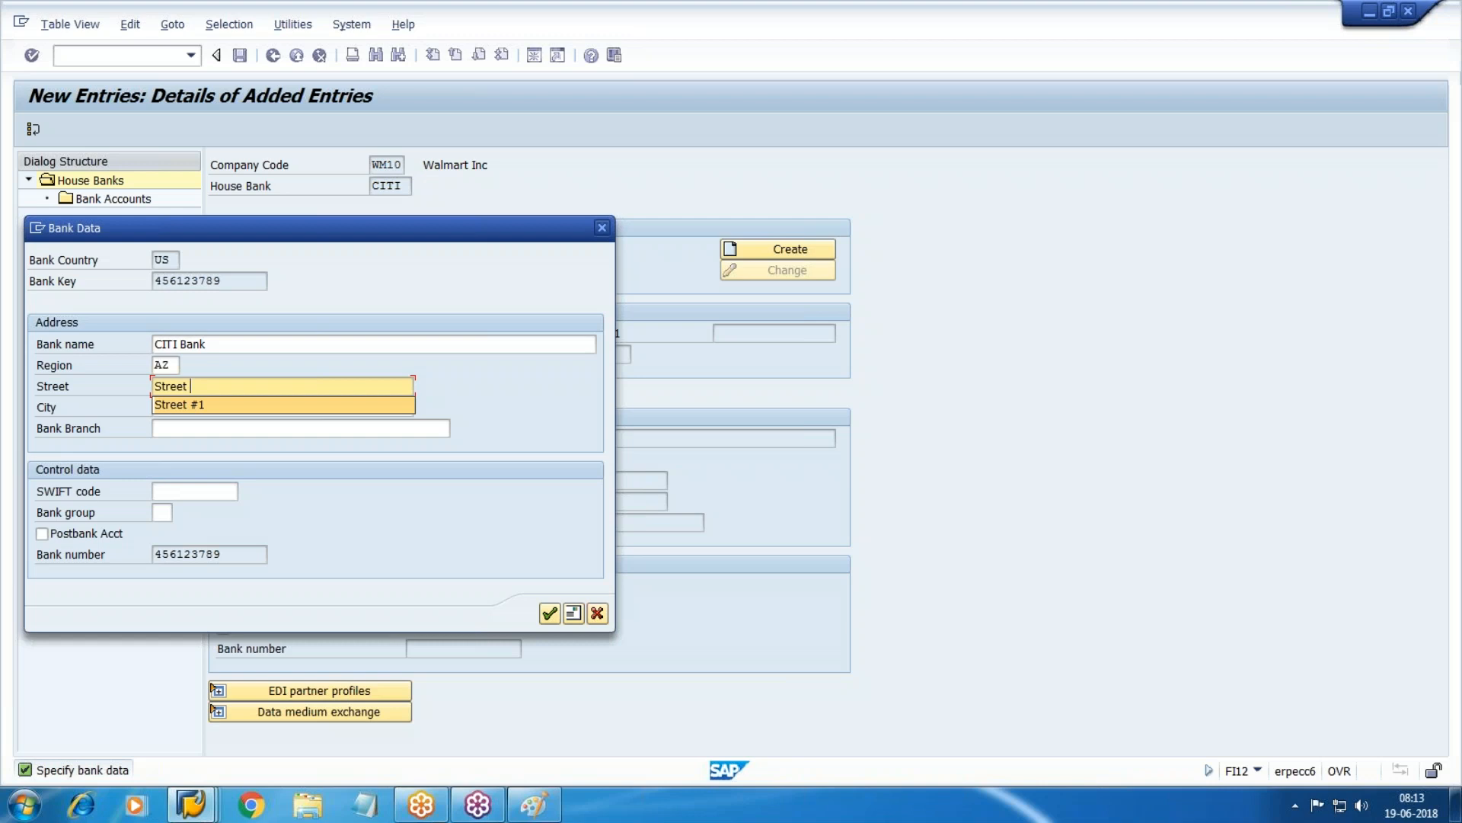
key("Tab")
type("Ph")
key("Down")
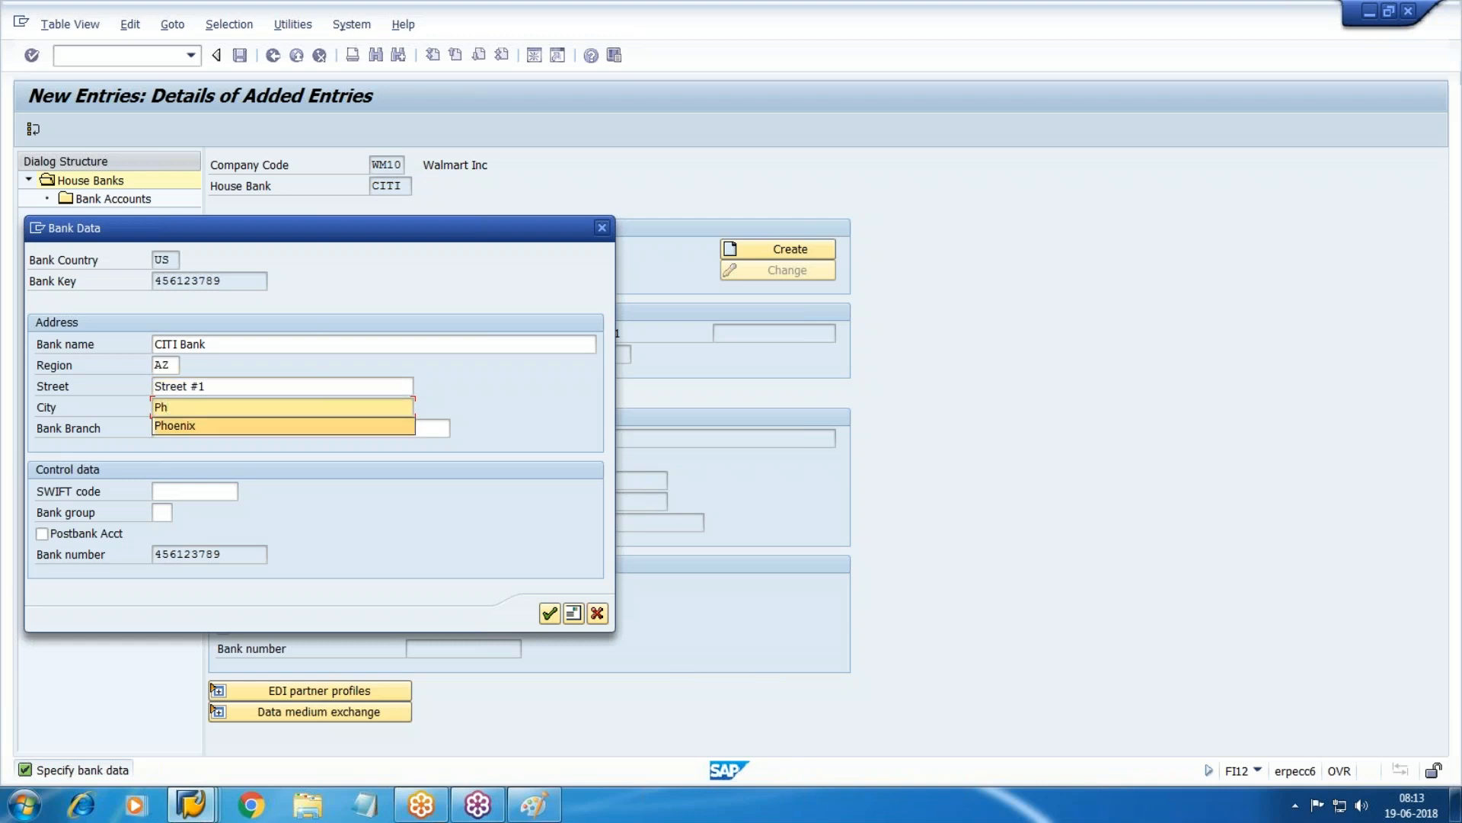
key("Tab")
type("Main")
key("Down")
key("Return")
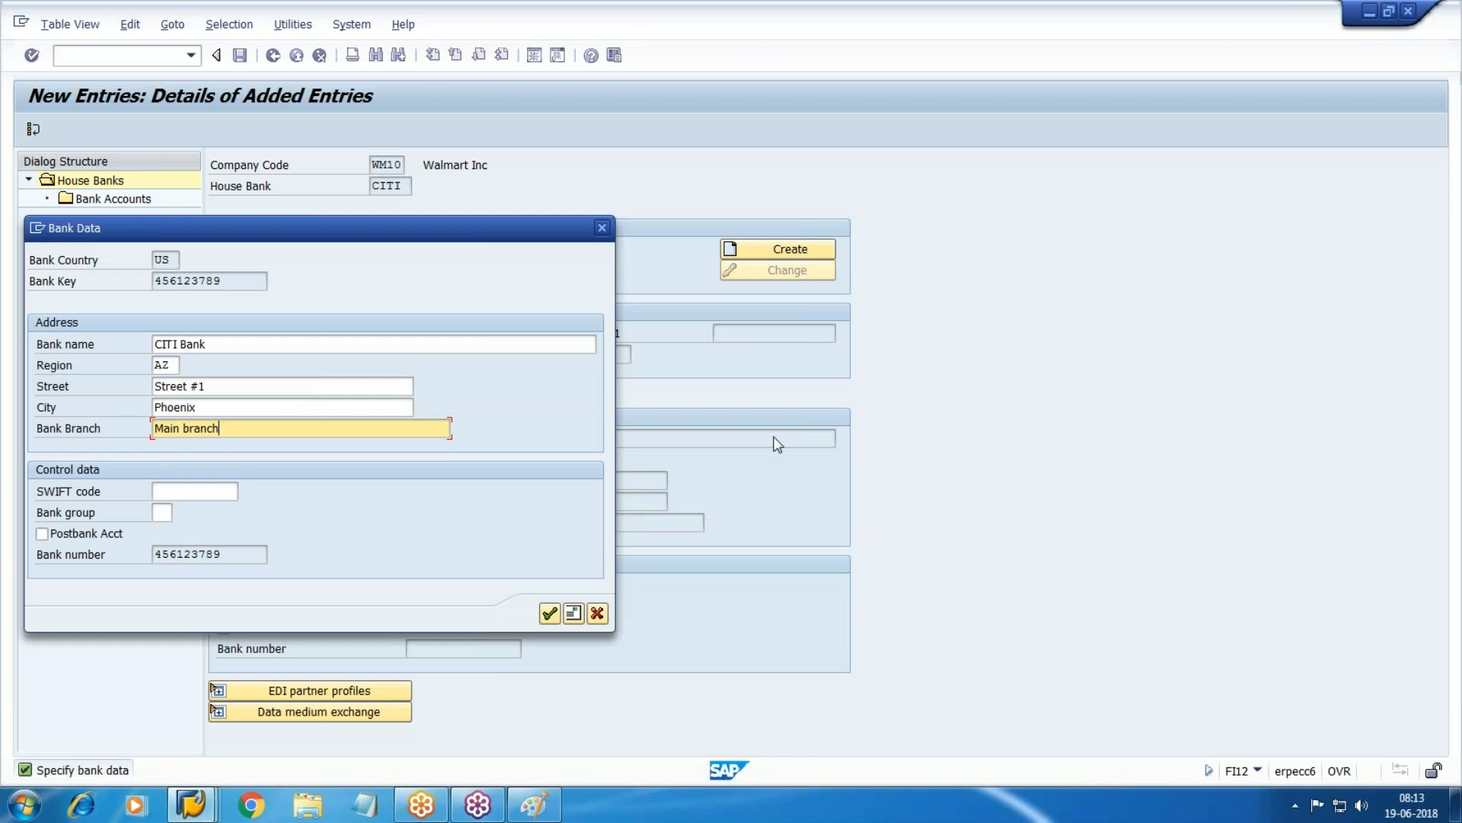
Confirm the address and save house bank CITI under a customizing request.
left_click(555, 613)
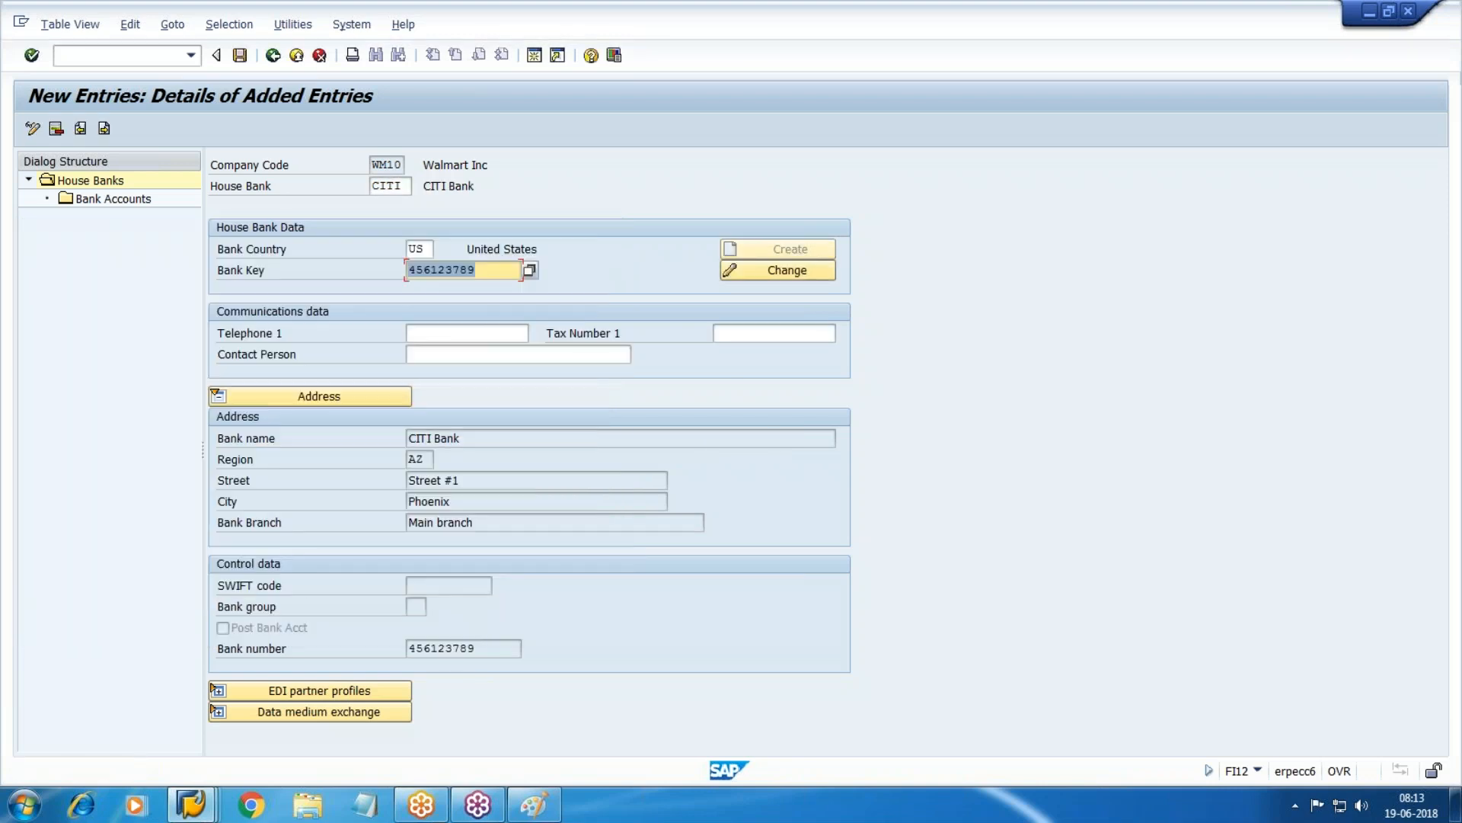
left_click(239, 54)
key("Return")
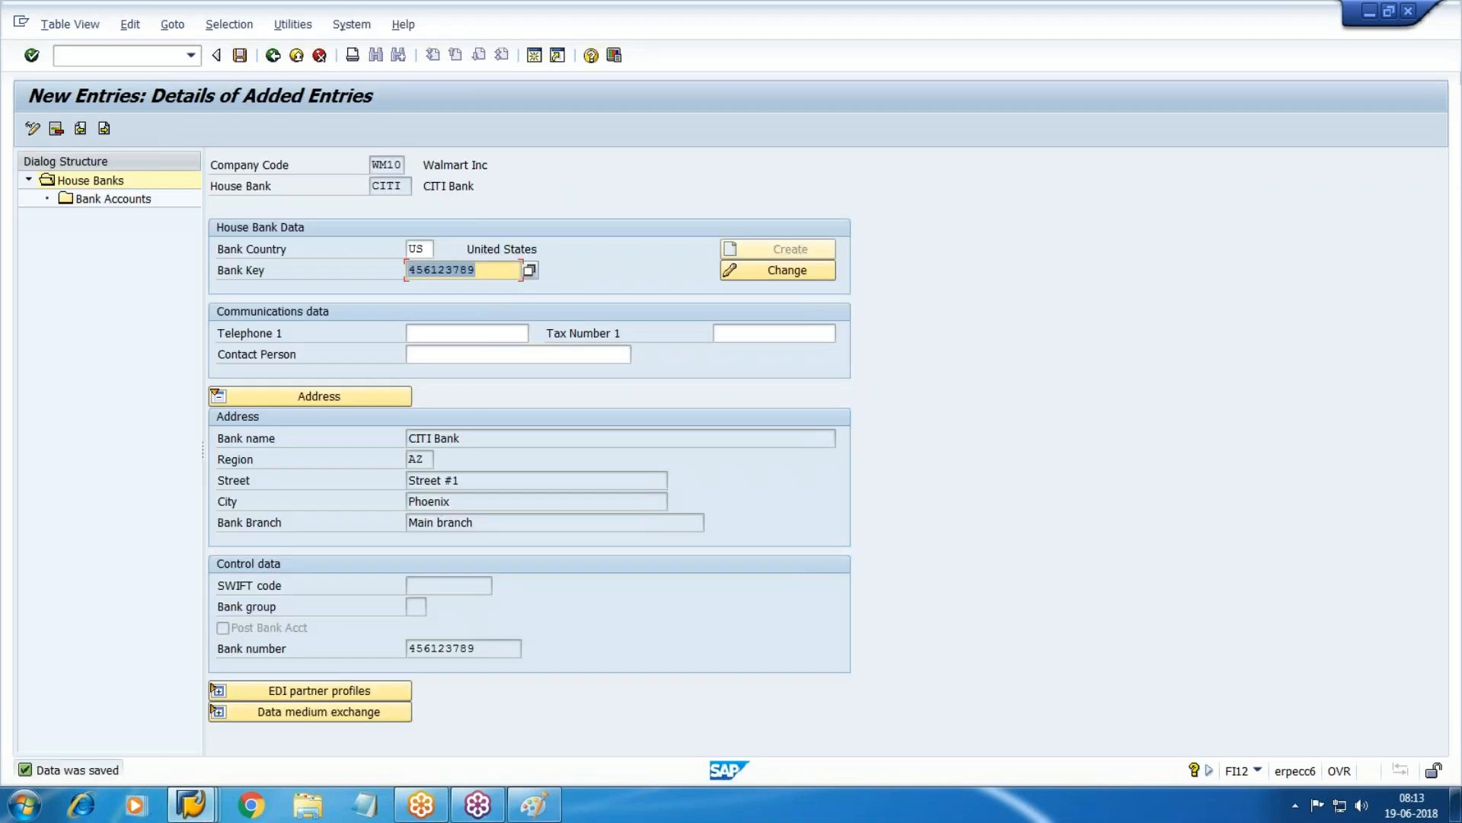
Add bank account CT01 described as 'Citi Bank # 5500'.
left_click(110, 199)
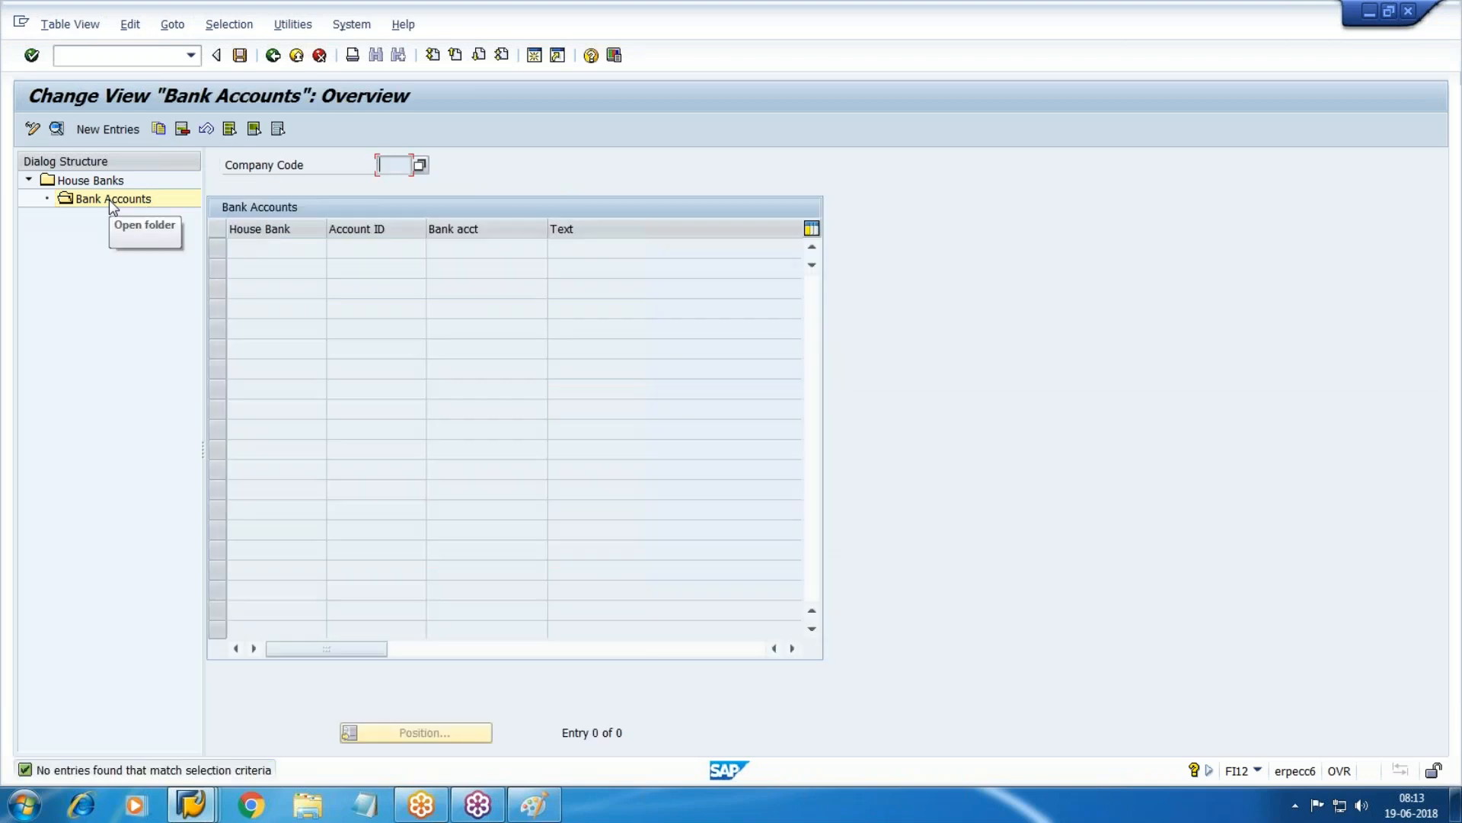
key("F5")
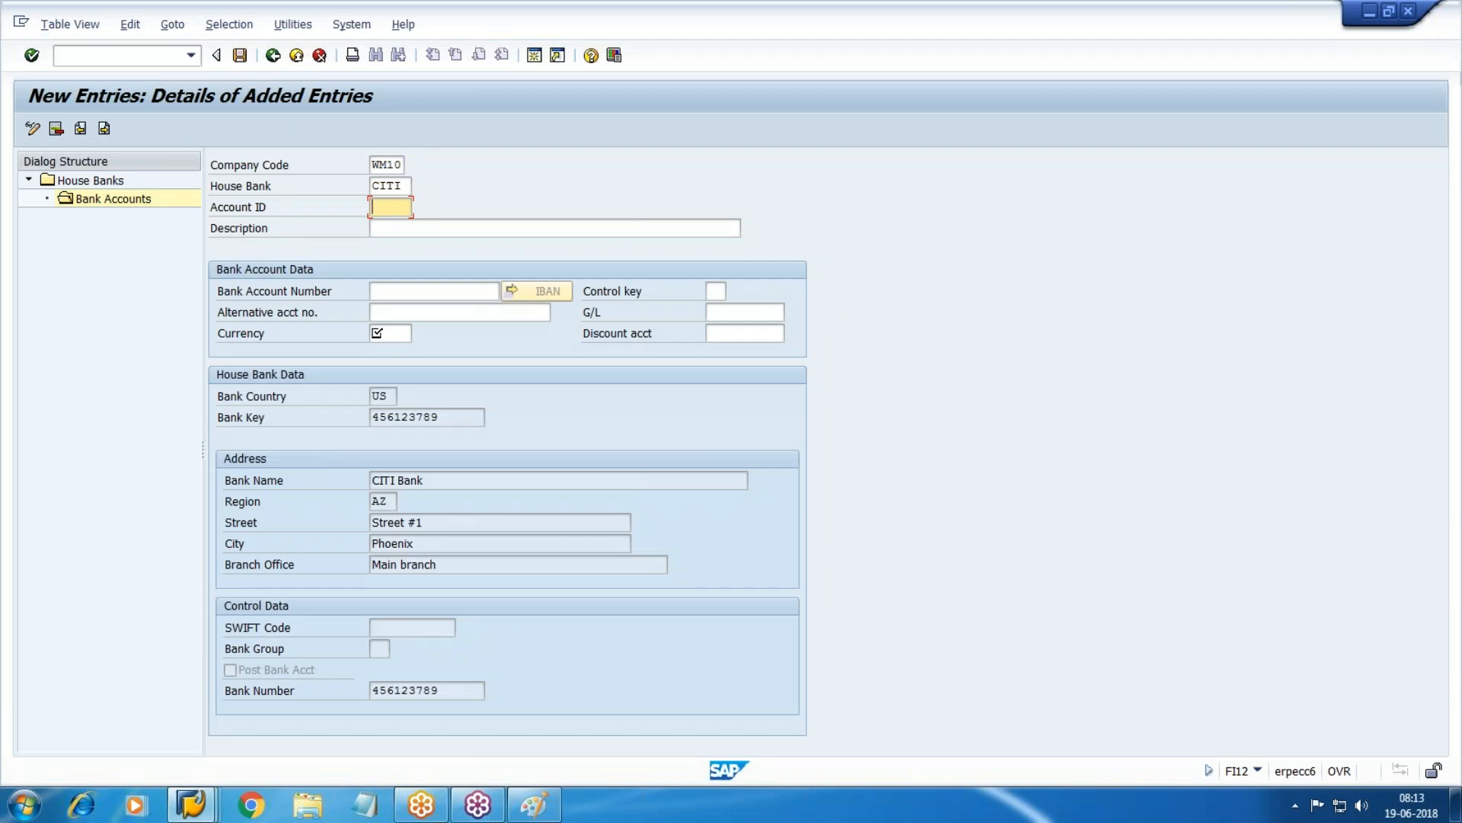
key("Tab")
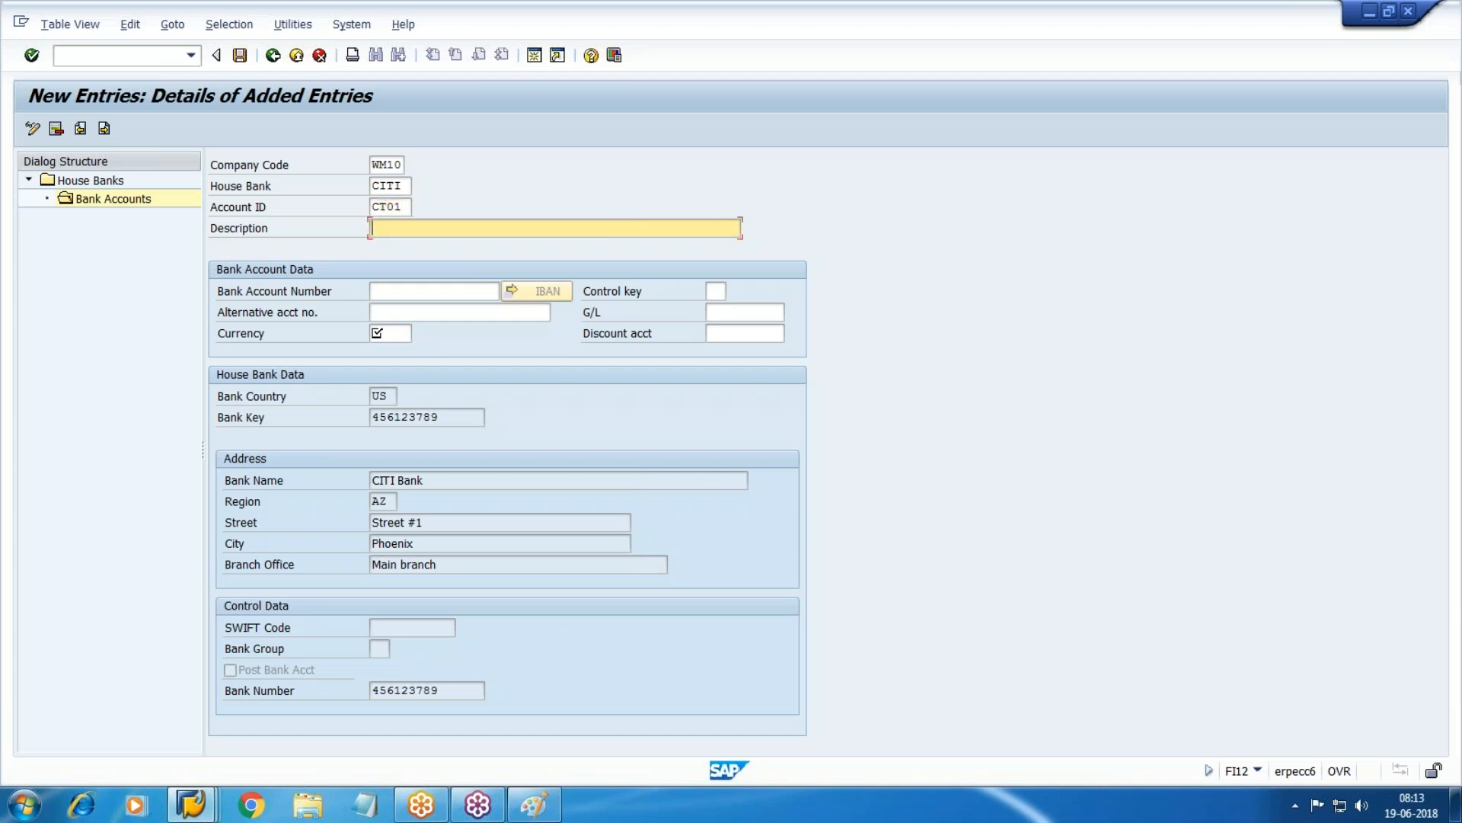
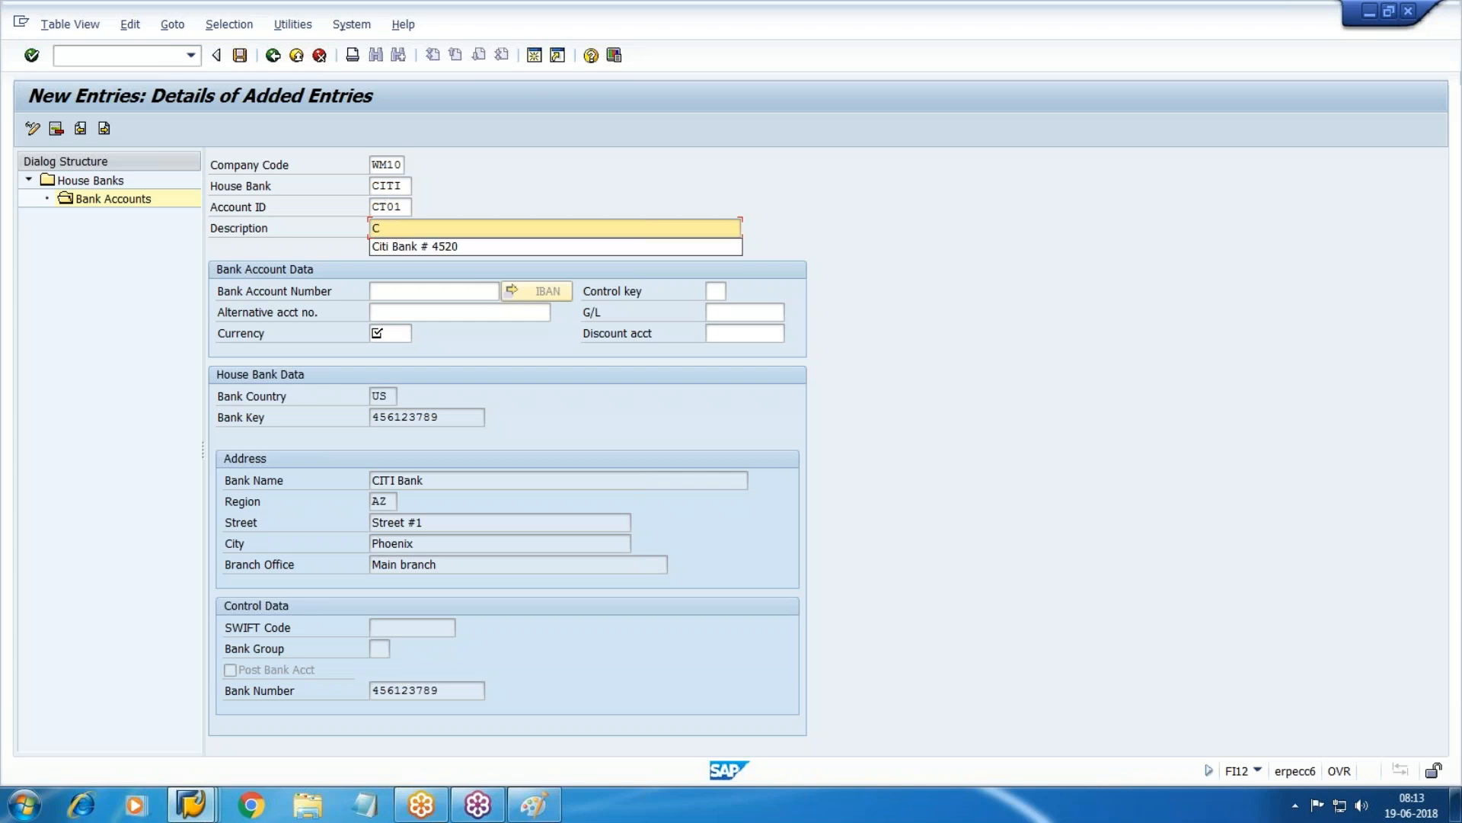
key("Down")
key("Return")
key("BackSpace")
key("BackSpace")
key("BackSpace")
key("BackSpace")
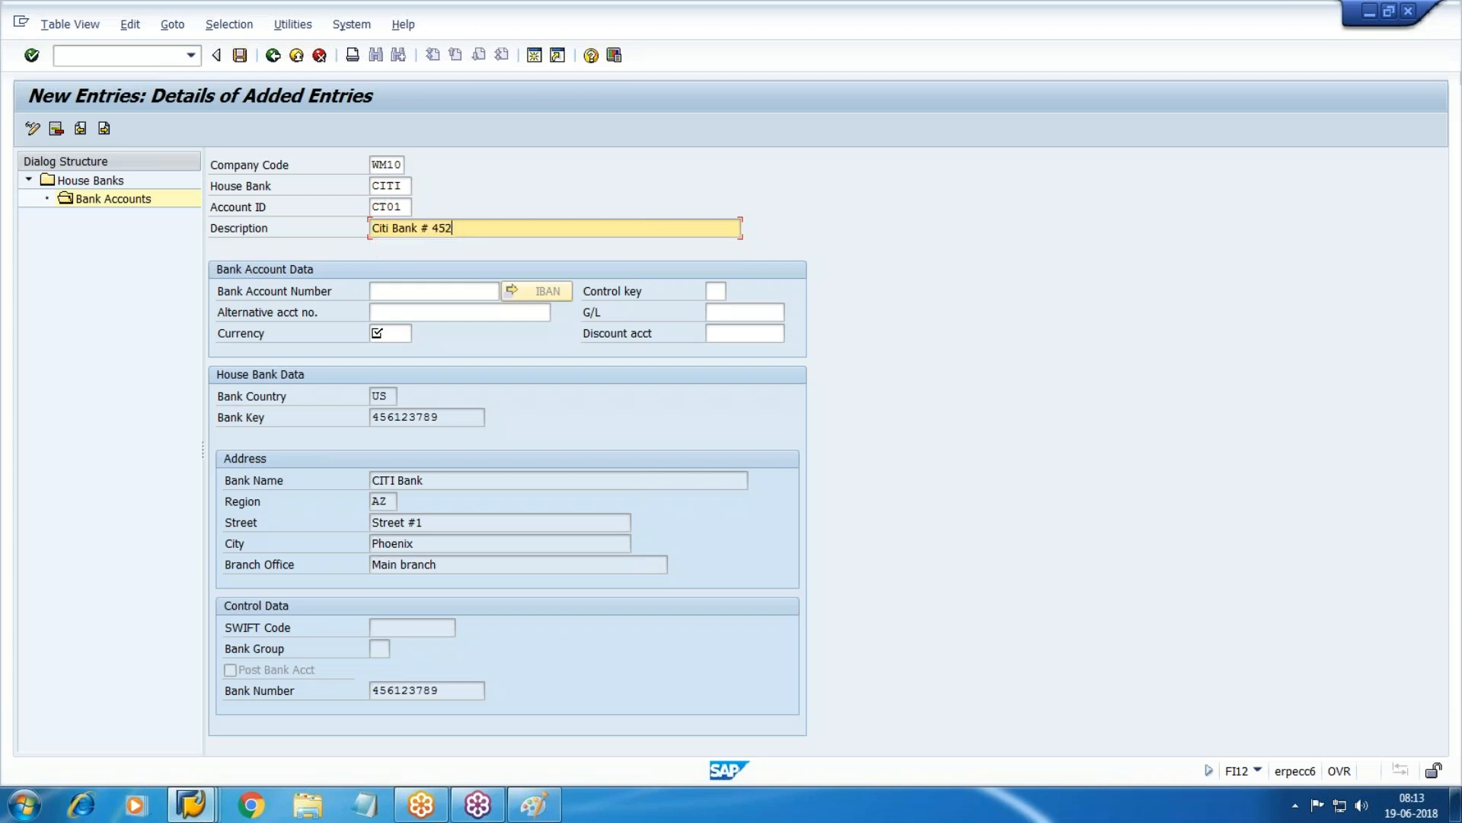
key("Tab")
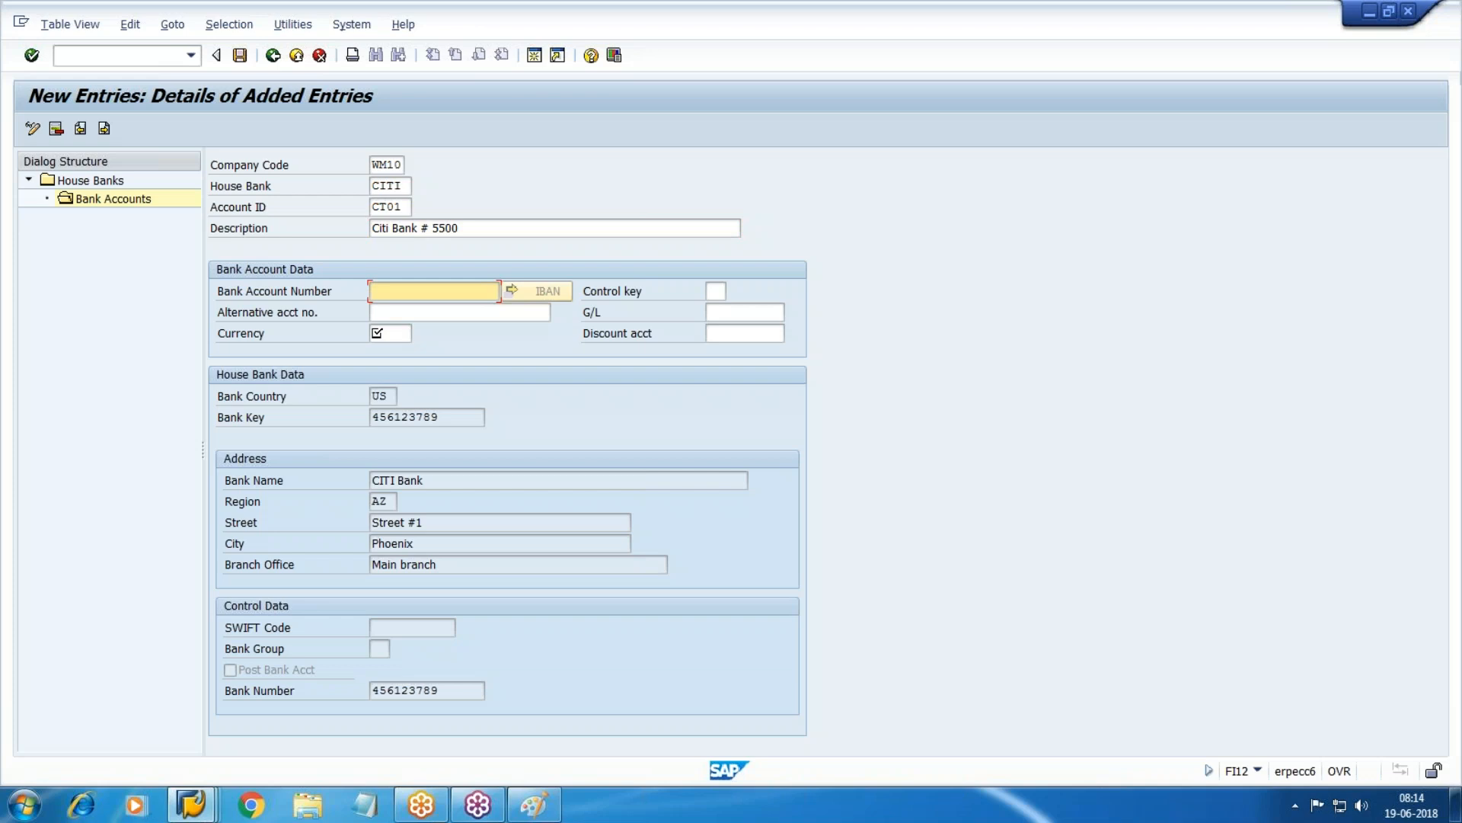
key("Tab")
key("Tab")
key("Tab")
key("Tab")
key("Return")
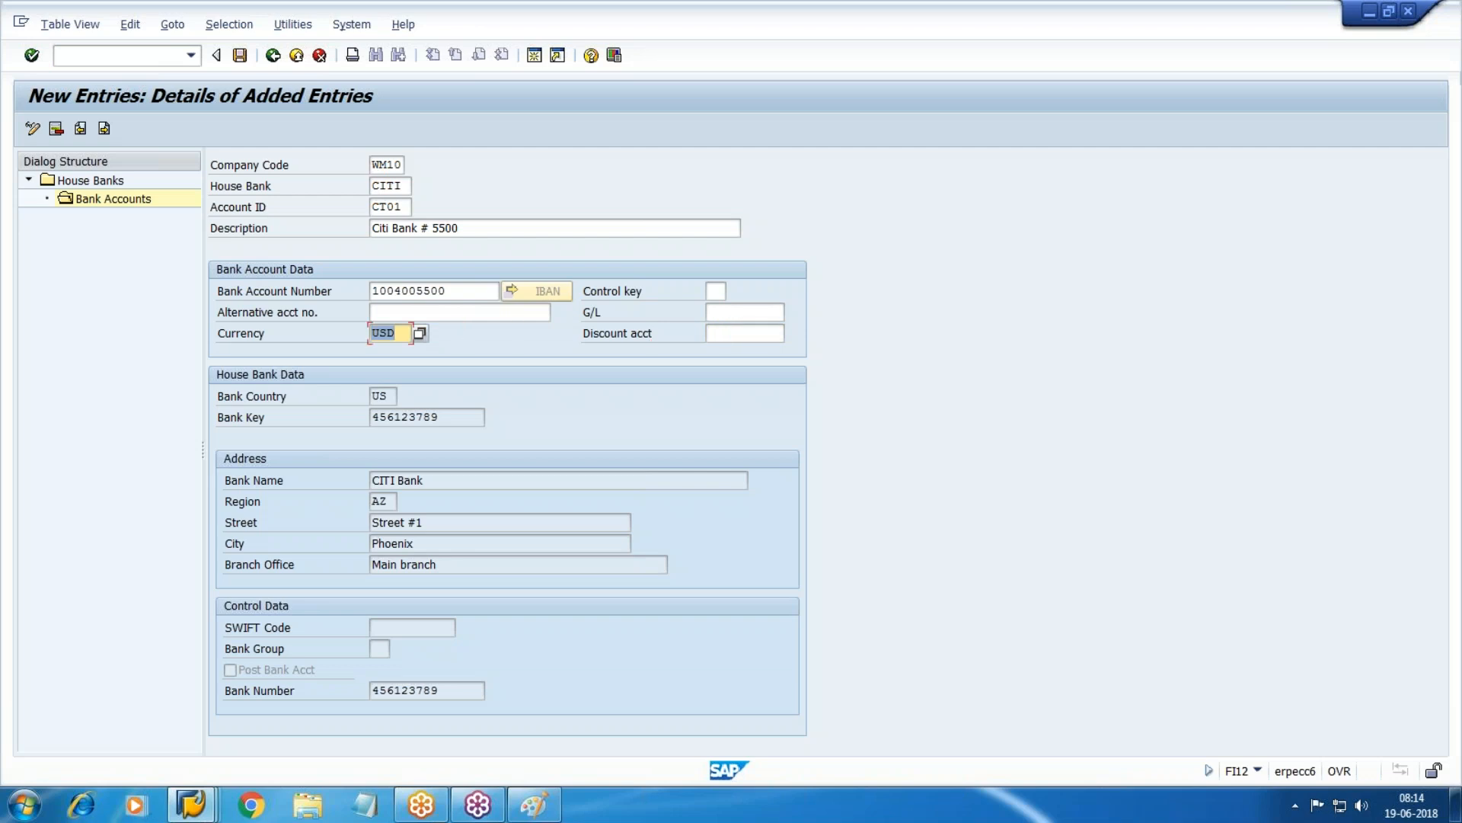
left_click(768, 314)
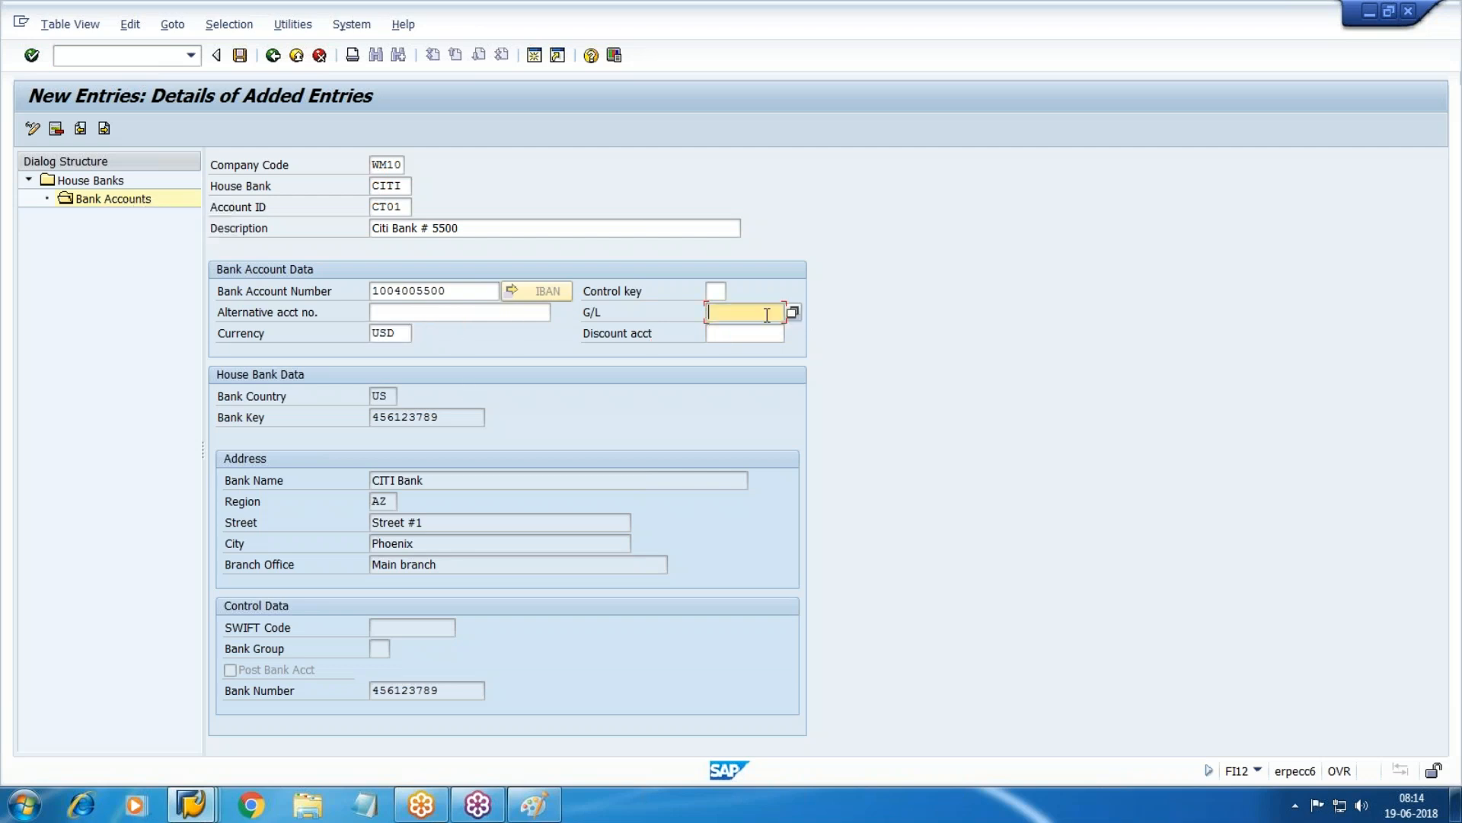
Save the CITI bank account and return to the G/L account window.
left_click(245, 62)
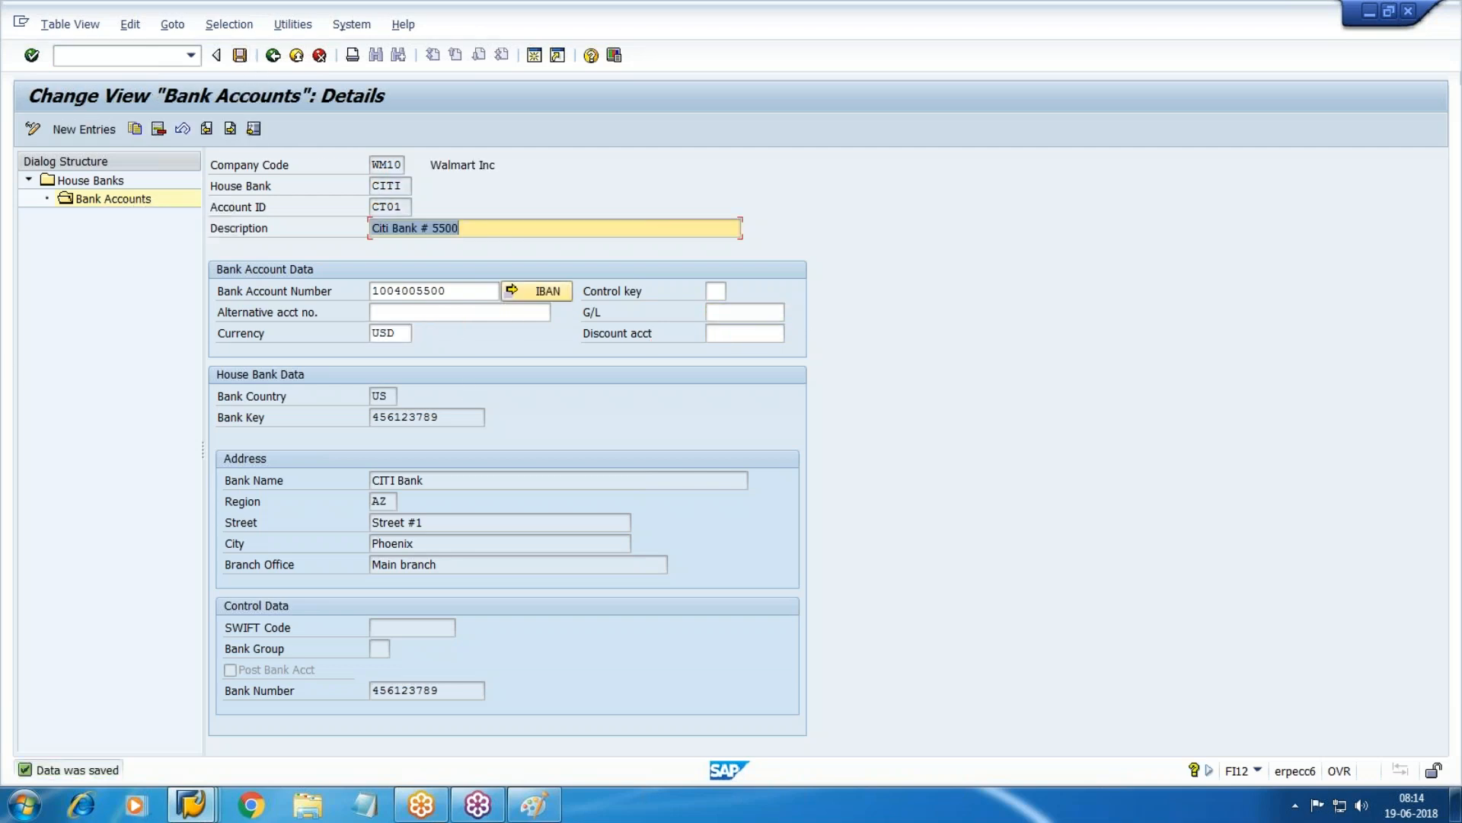
left_click(190, 804)
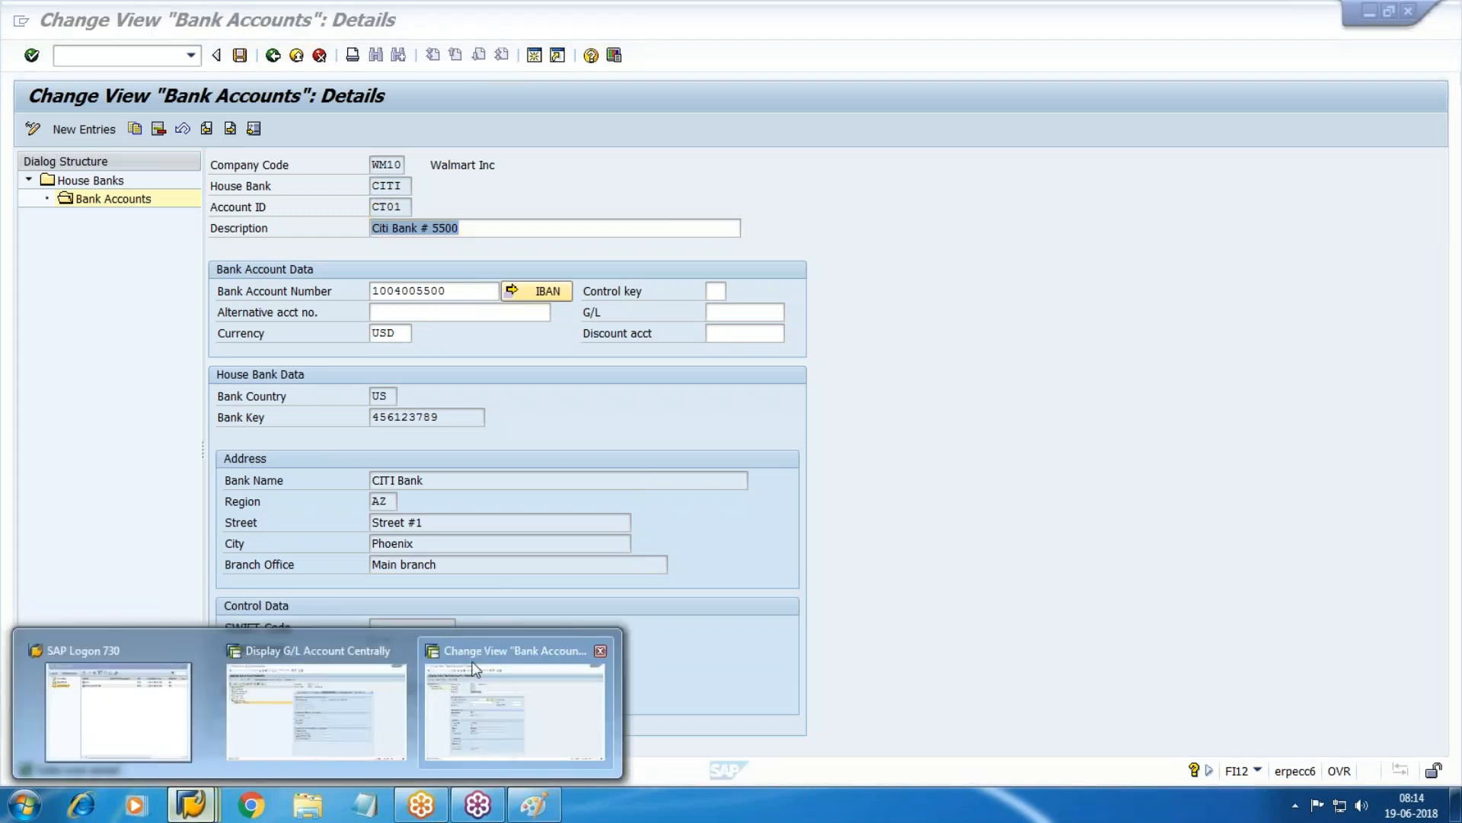
left_click(392, 707)
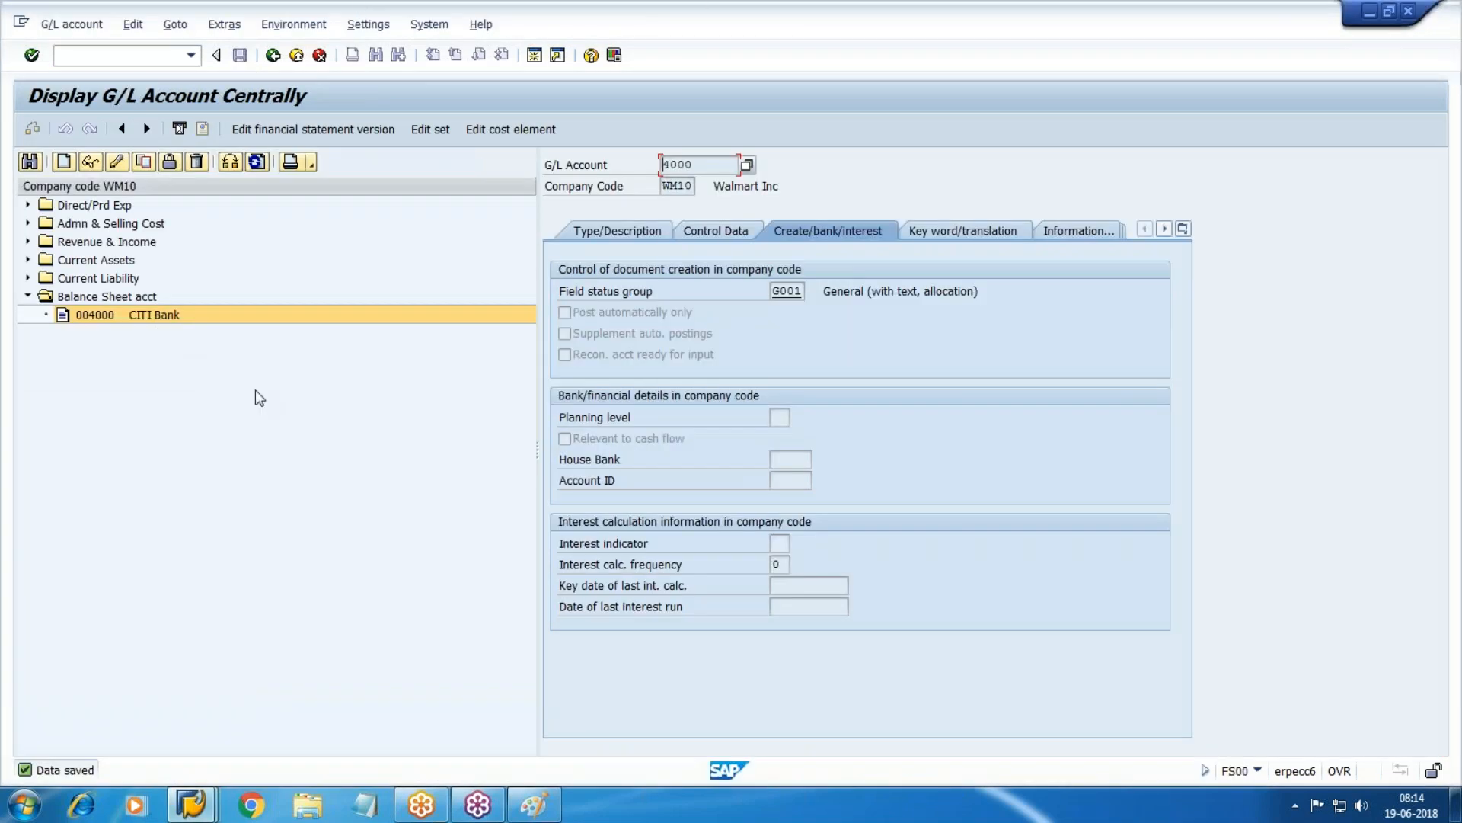
Create G/L account 4001 as a balance sheet account in group Balance Sheet acct.
left_click(73, 163)
left_click_drag(229, 247, 550, 372)
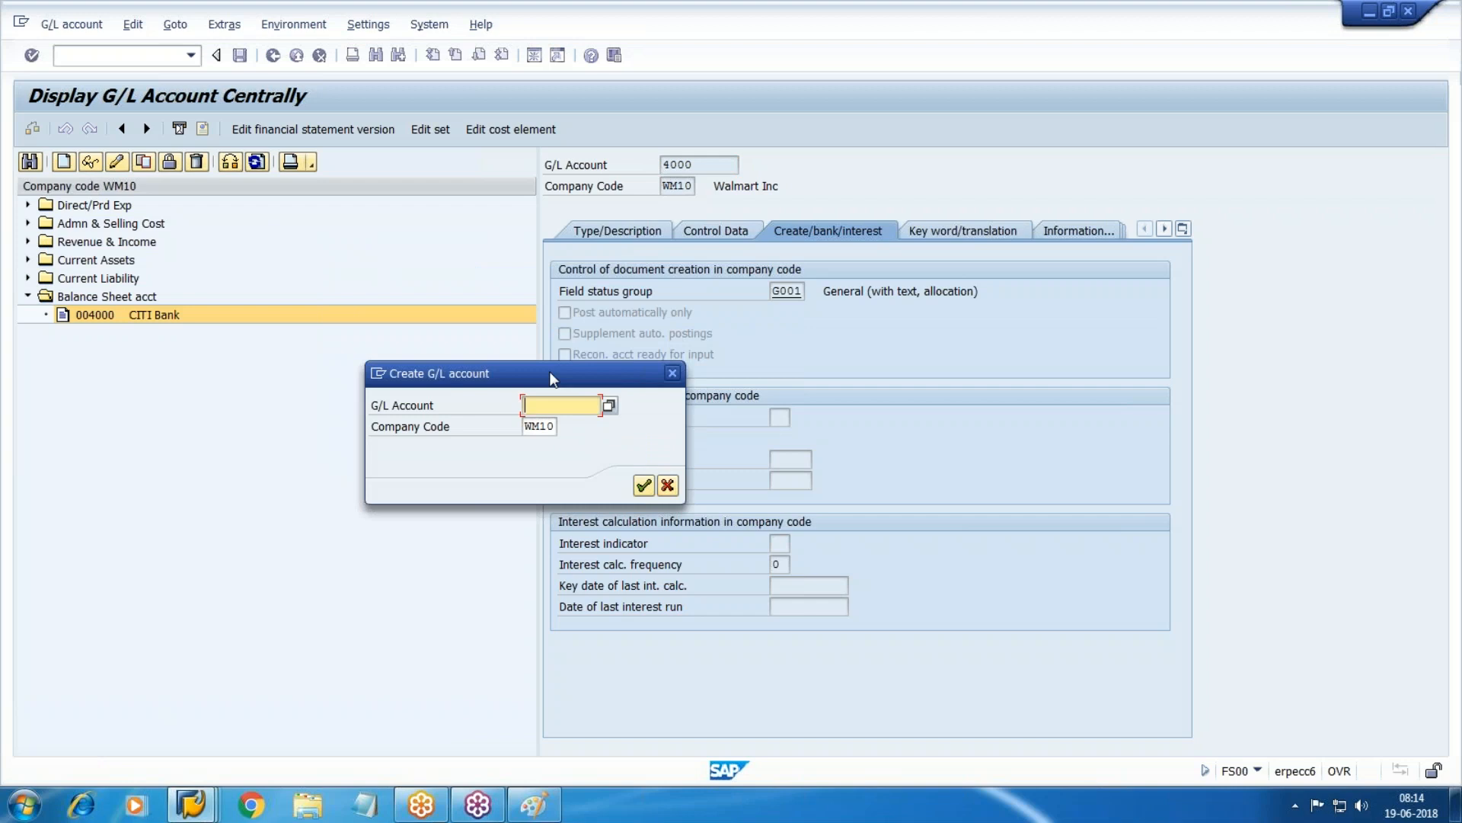
type("4001")
key("Return")
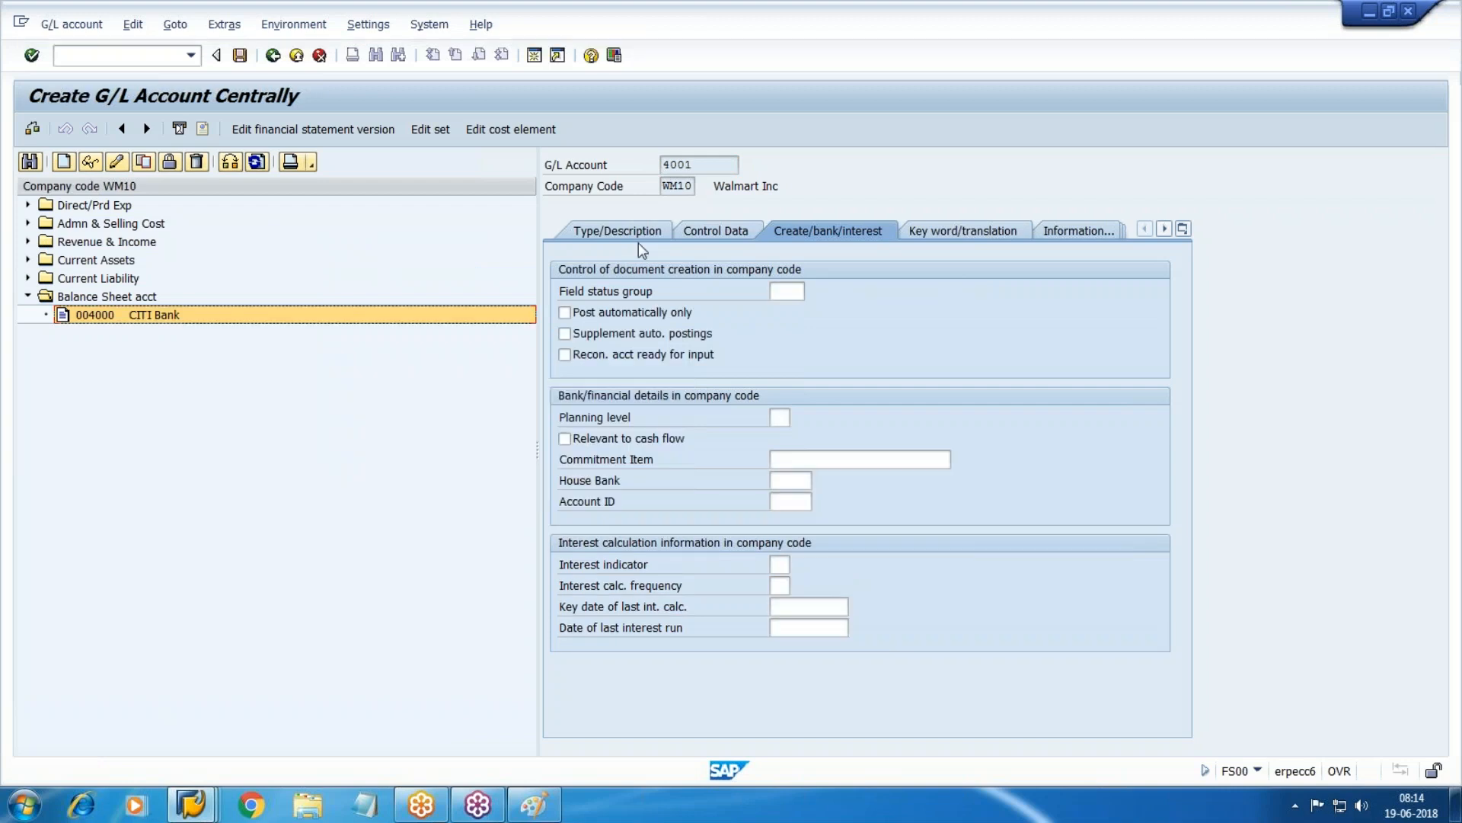
left_click(634, 232)
left_click(799, 292)
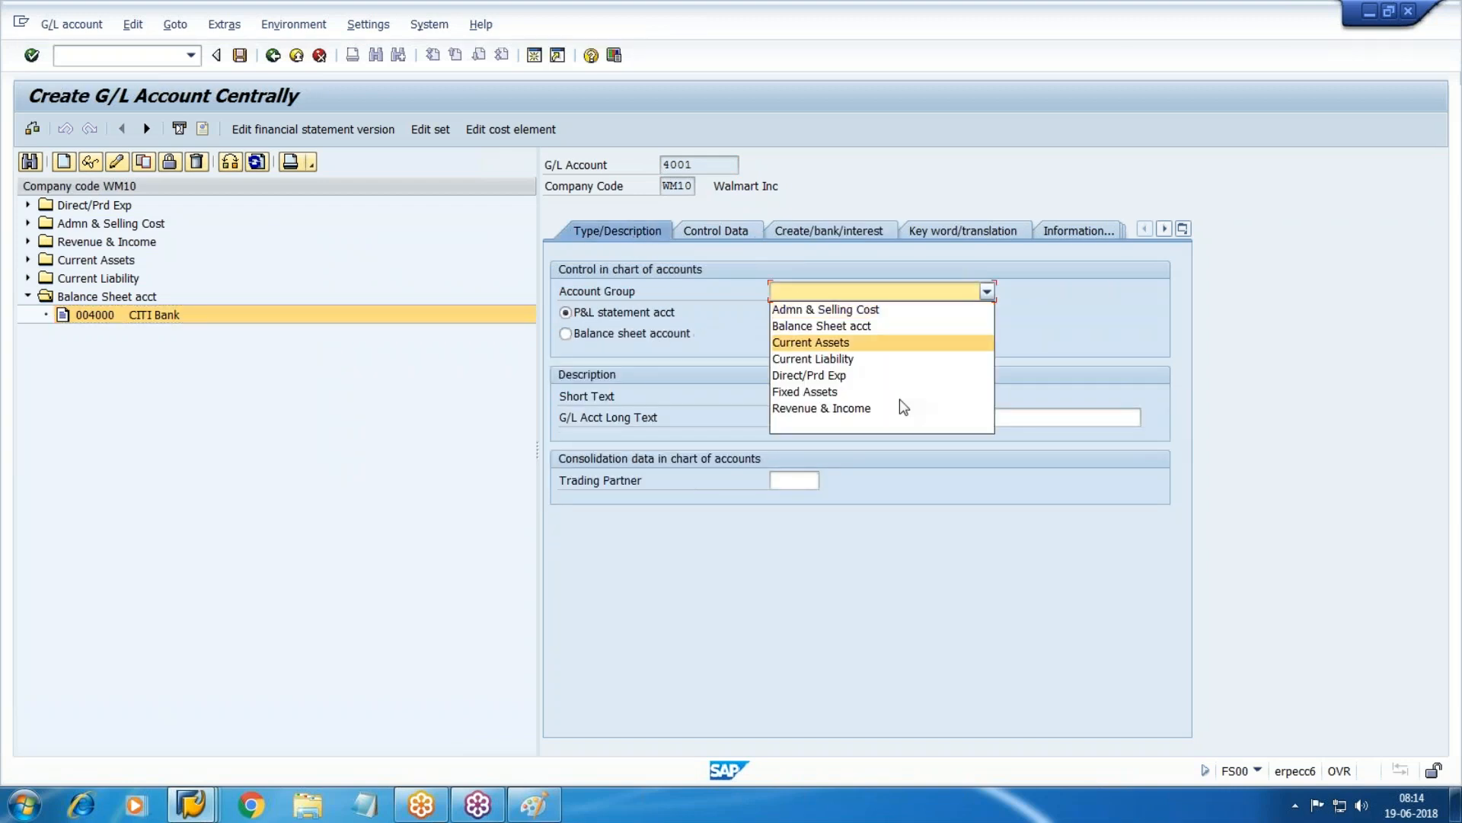
left_click(828, 325)
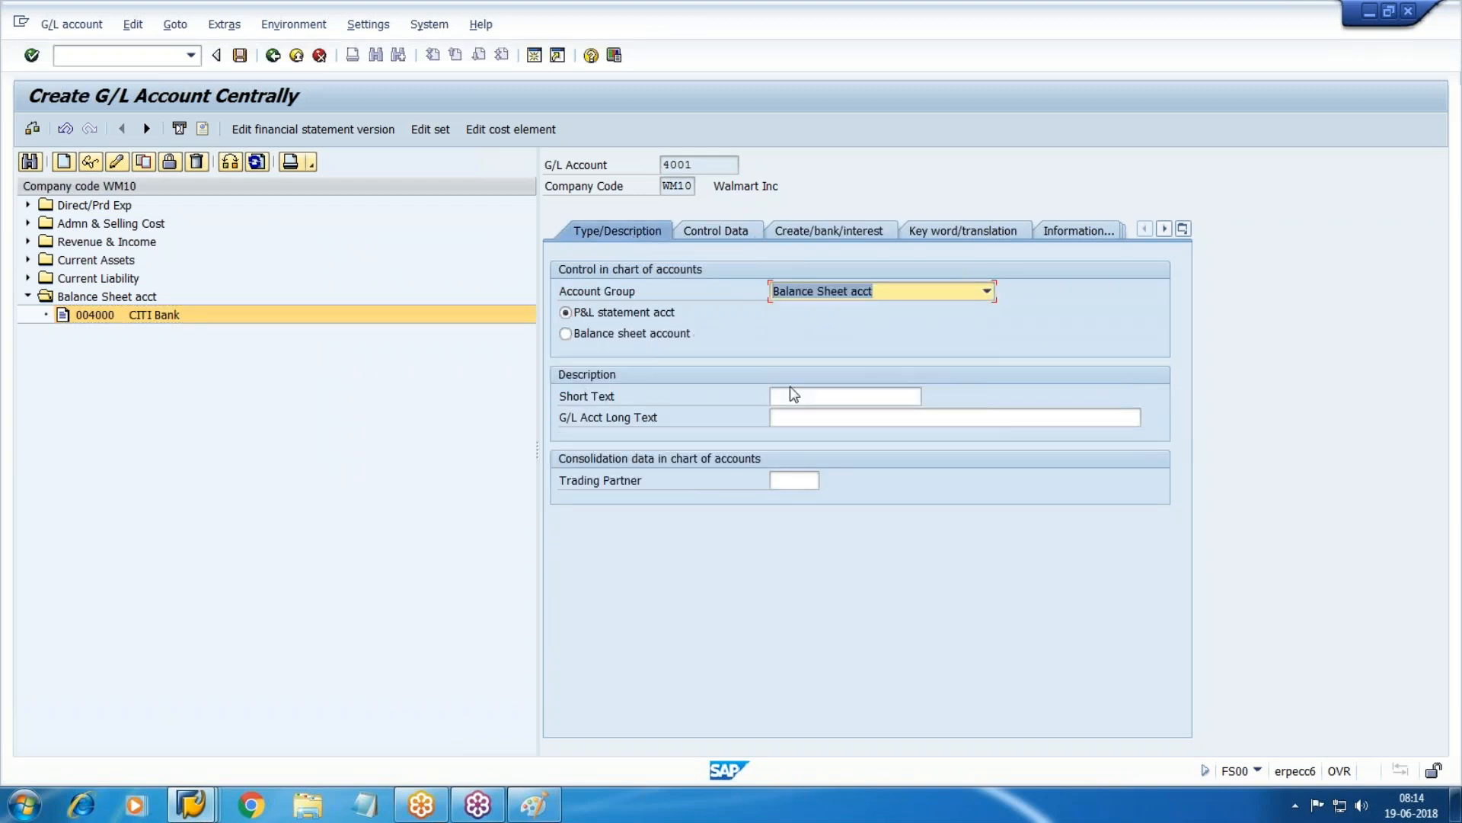
left_click(602, 323)
Enter CITI-Incoming as the short and long text.
left_click(836, 395)
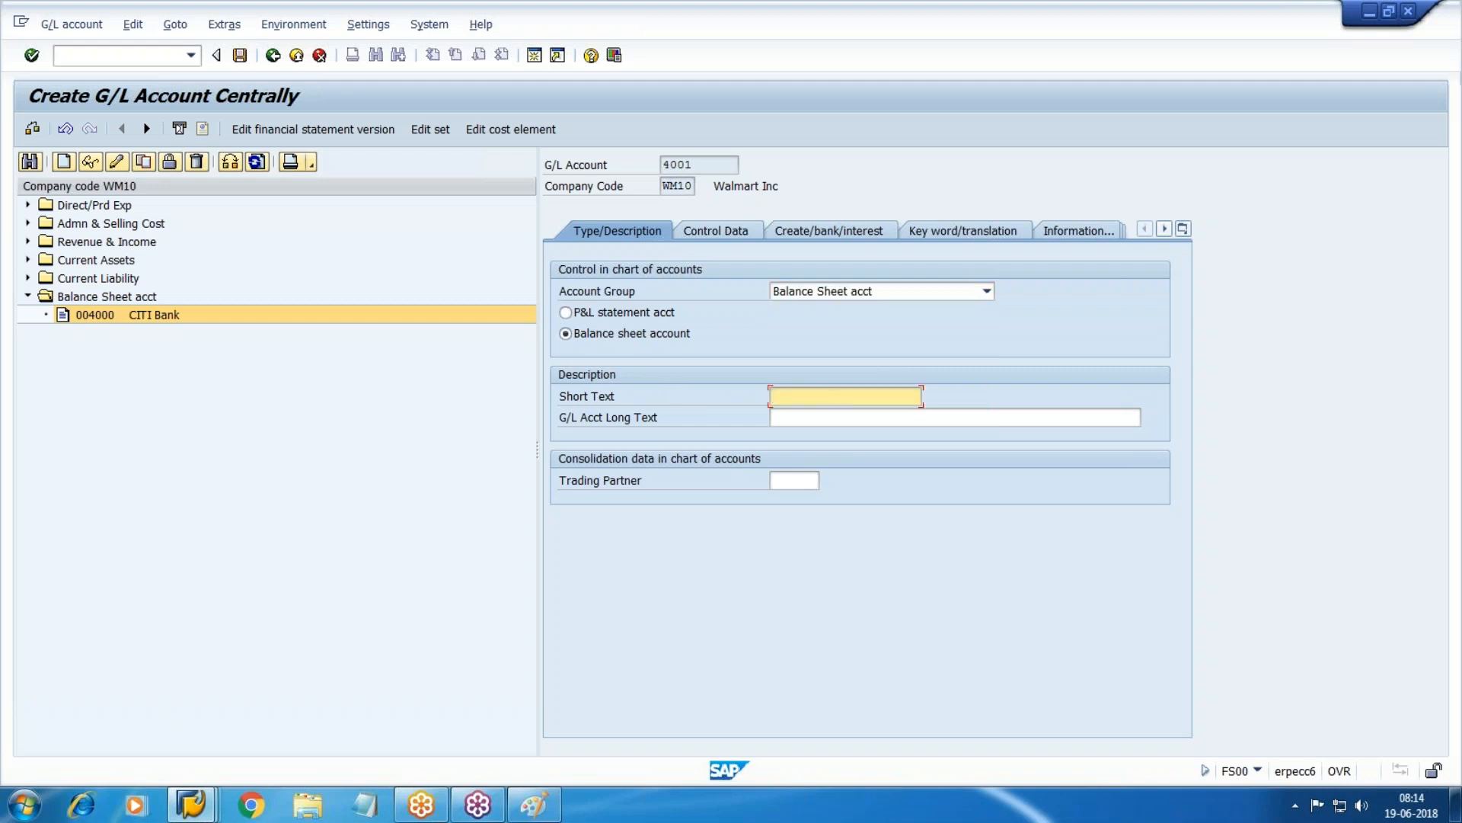
type("citi-")
key("BackSpace")
key("BackSpace")
key("BackSpace")
key("BackSpace")
key("BackSpace")
type("C")
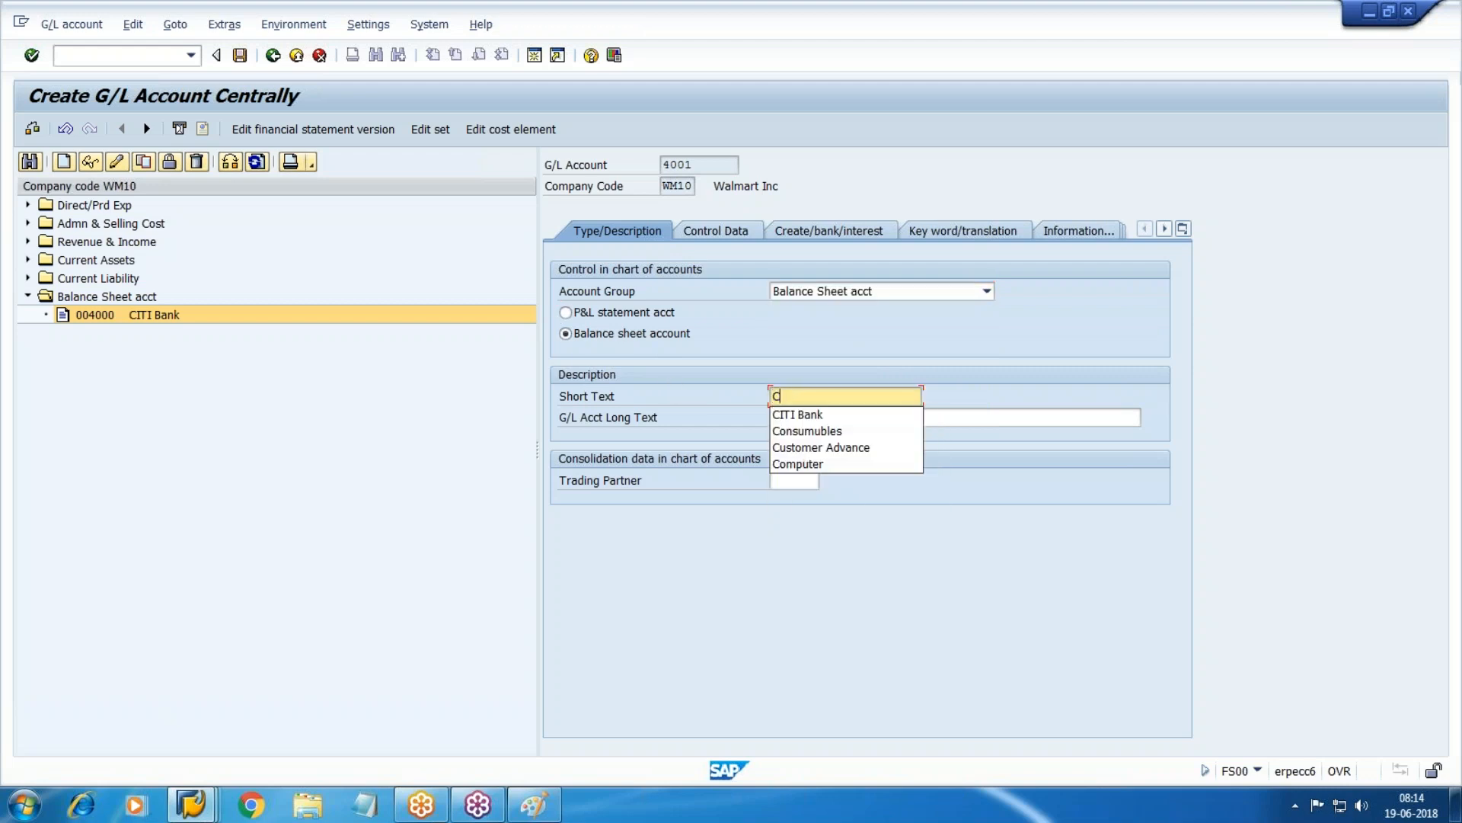
type("ITI-I")
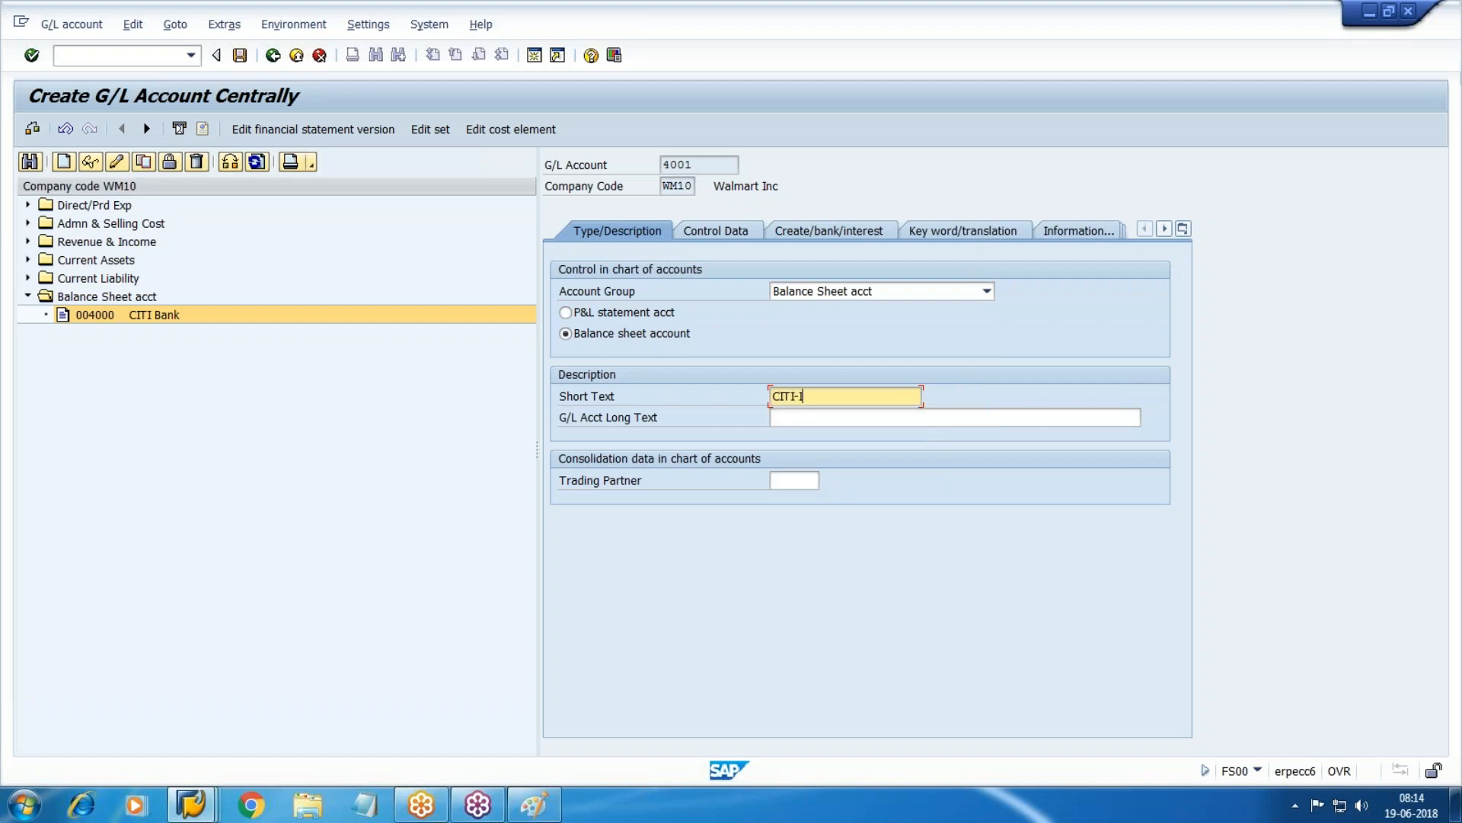
type("ncoming")
key("Tab")
type("CITI-Incoming")
left_click(682, 231)
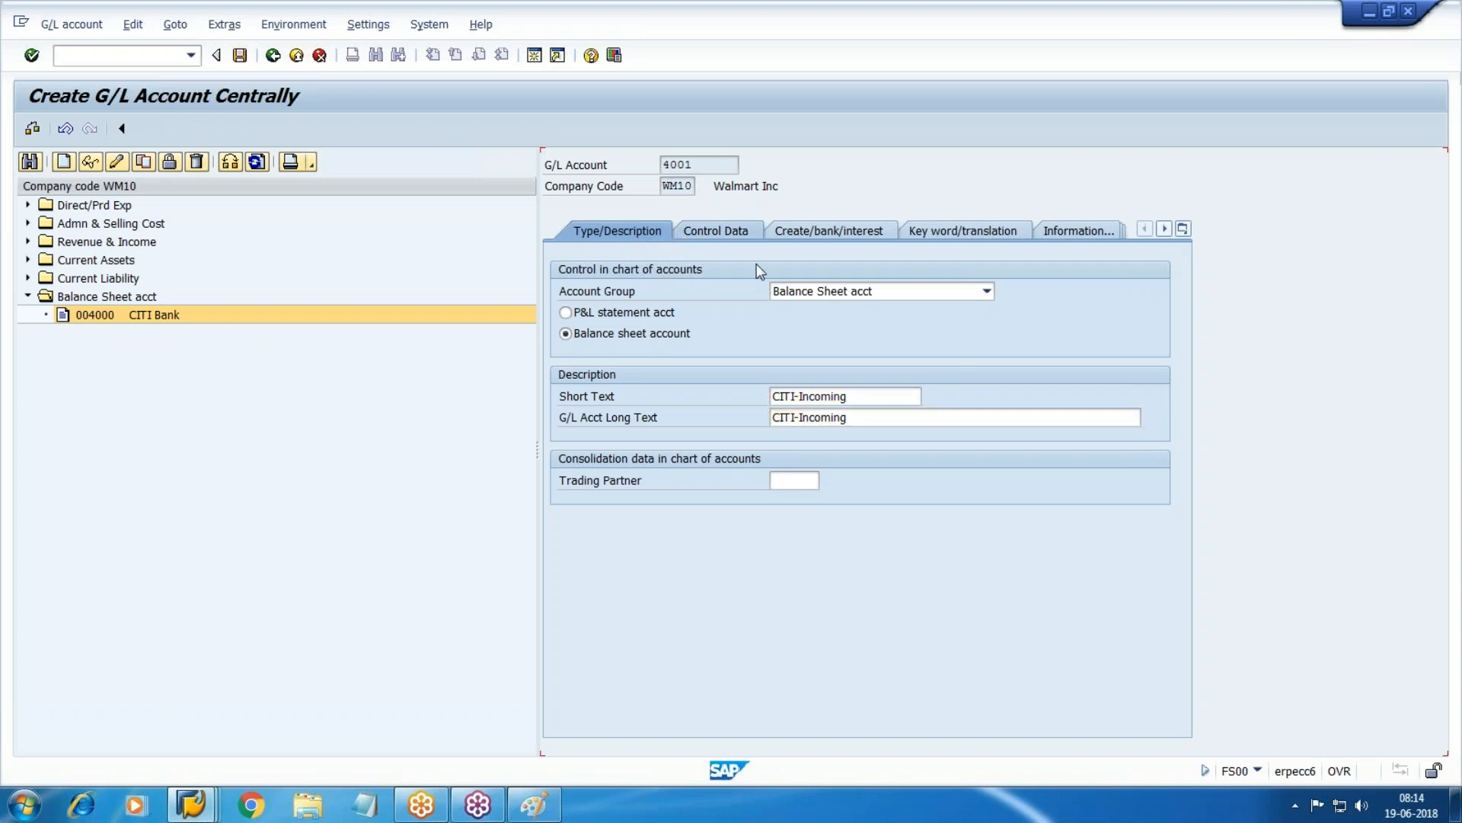
Turn on open item management and line item display, and choose sort key 027 Value date.
key("Tab")
key("Tab")
key("Tab")
key("Tab")
key("Tab")
key("Tab")
key("Tab")
key("Tab")
key("Tab")
key("Tab")
key("Tab")
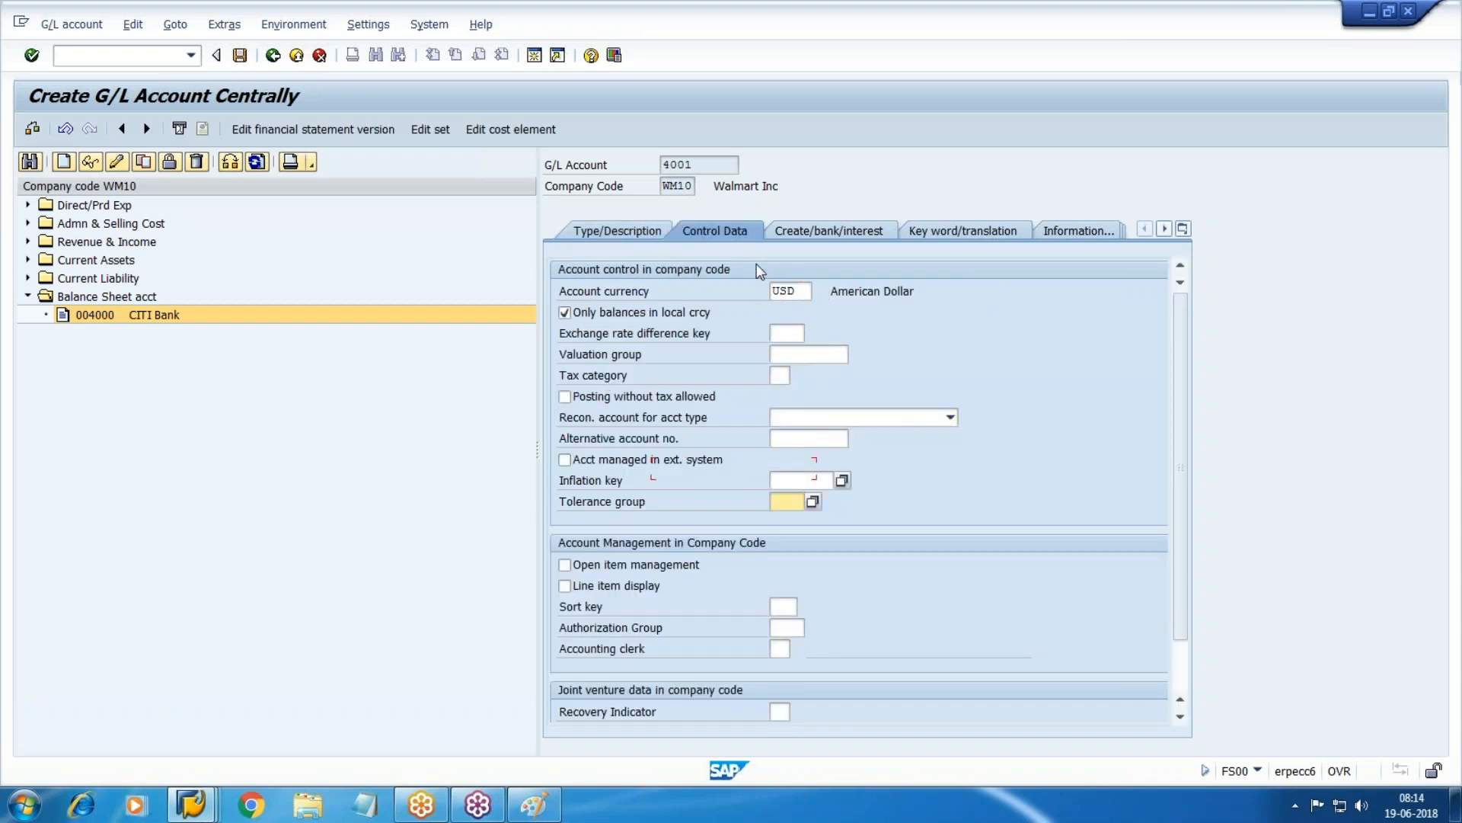
key("space")
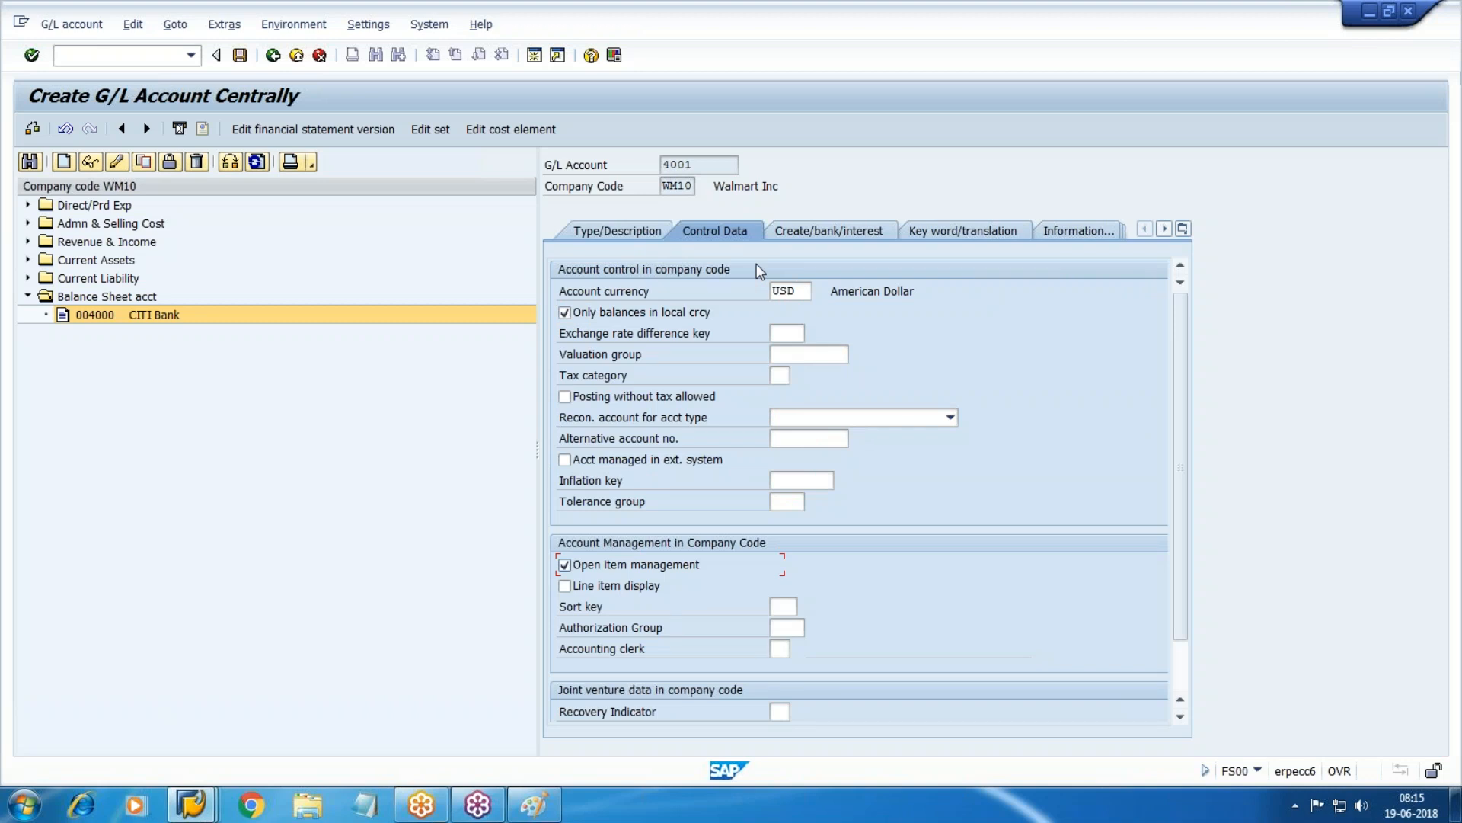
key("Tab")
key("space")
key("Tab")
key("Return")
key("Down")
key("Down")
key("Down")
key("Down")
key("Down")
key("Down")
key("Down")
key("Down")
key("Down")
key("Down")
key("Down")
key("Down")
key("Down")
key("Down")
key("Down")
key("Down")
key("Down")
key("Down")
key("Down")
key("Down")
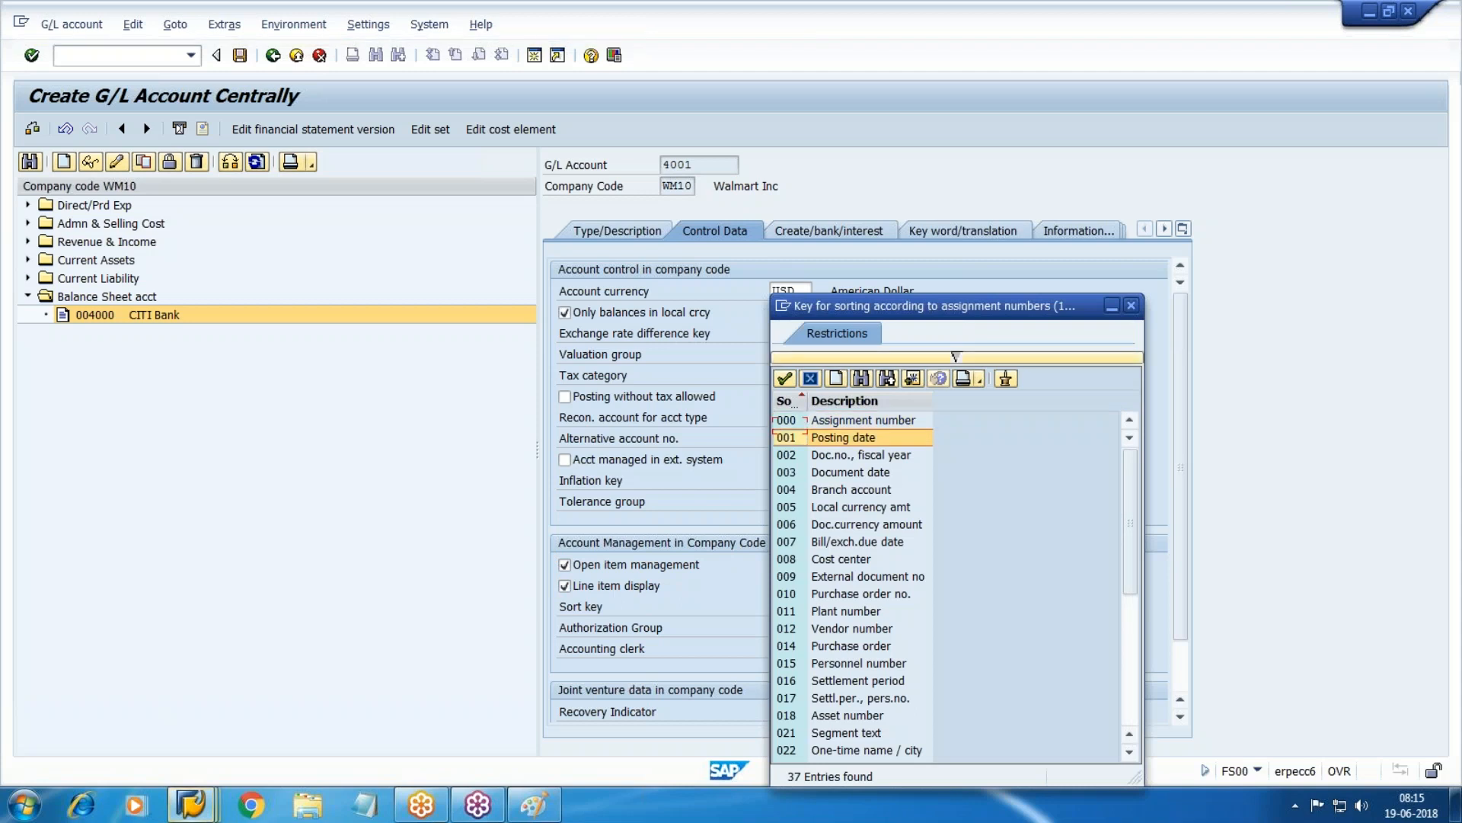
key("Down")
key("Up")
key("Return")
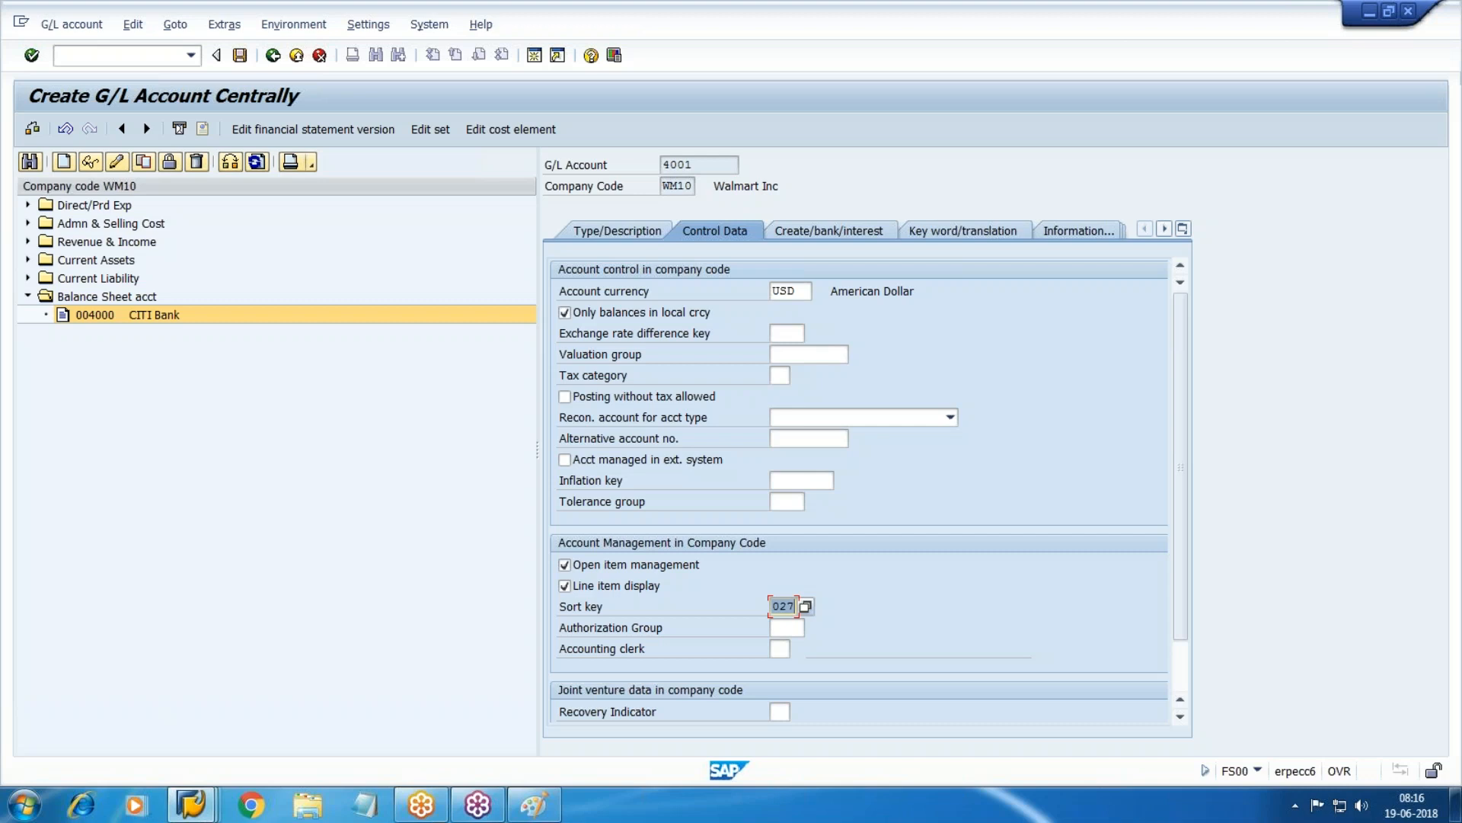
Give account 4001 field status group G005 and cash-flow relevance, save it, and begin copying it.
left_click(824, 230)
left_click(815, 292)
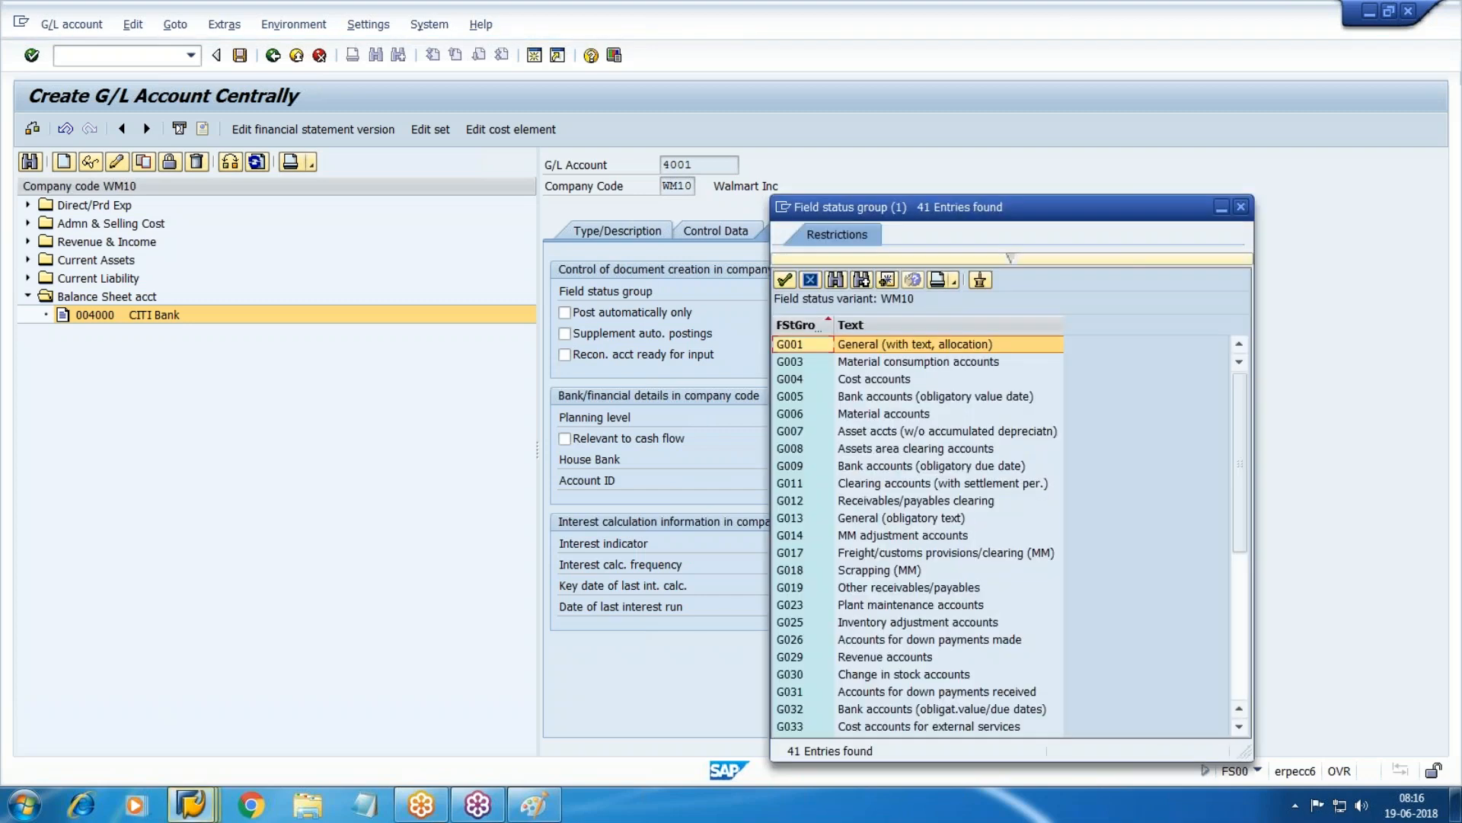
double_click(912, 398)
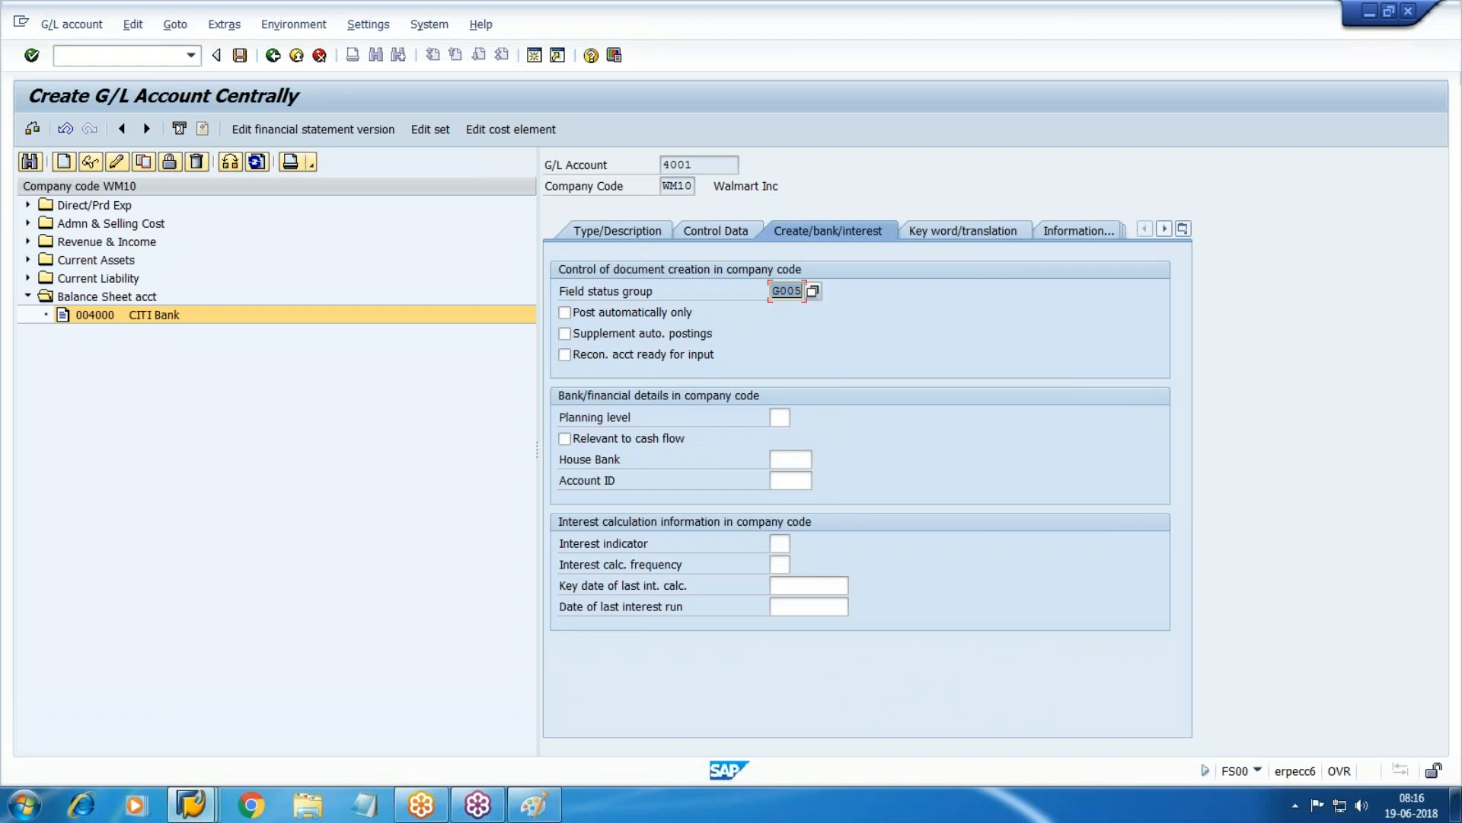
key("Tab")
key("Tab")
key("Tab")
key("Tab")
key("Tab")
key("Tab")
key("Tab")
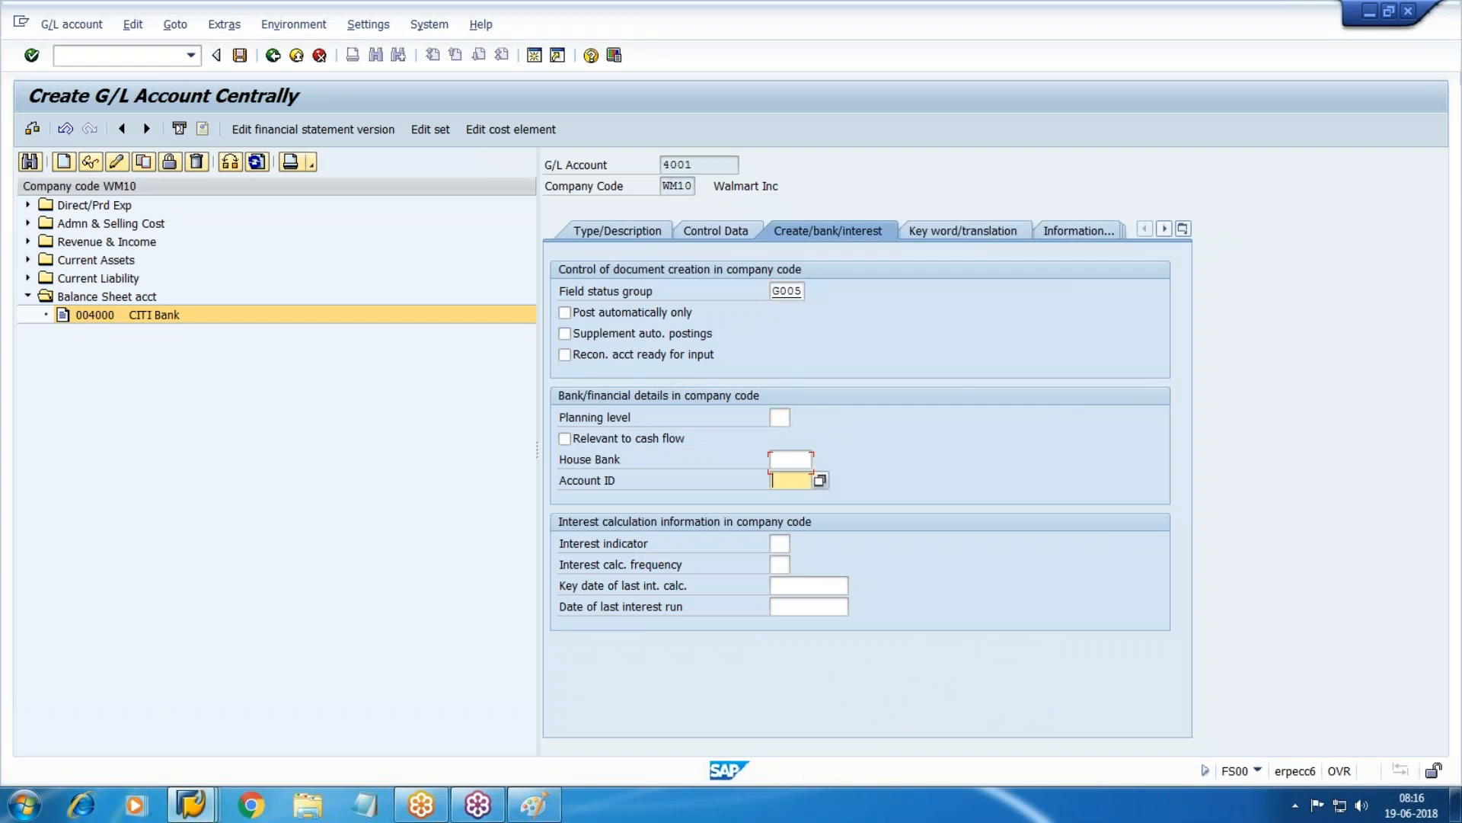
key("shift+Tab")
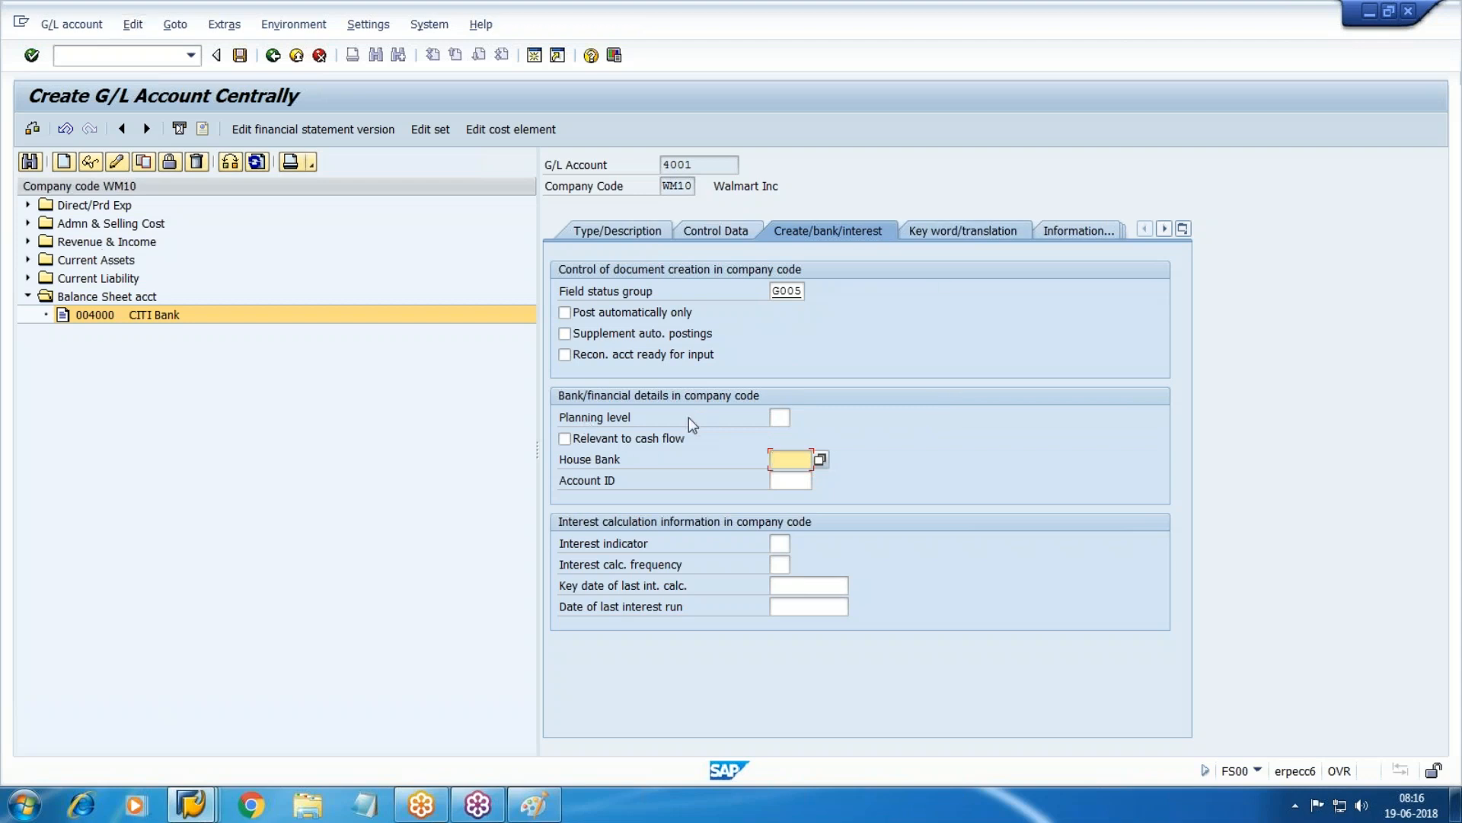
left_click(622, 441)
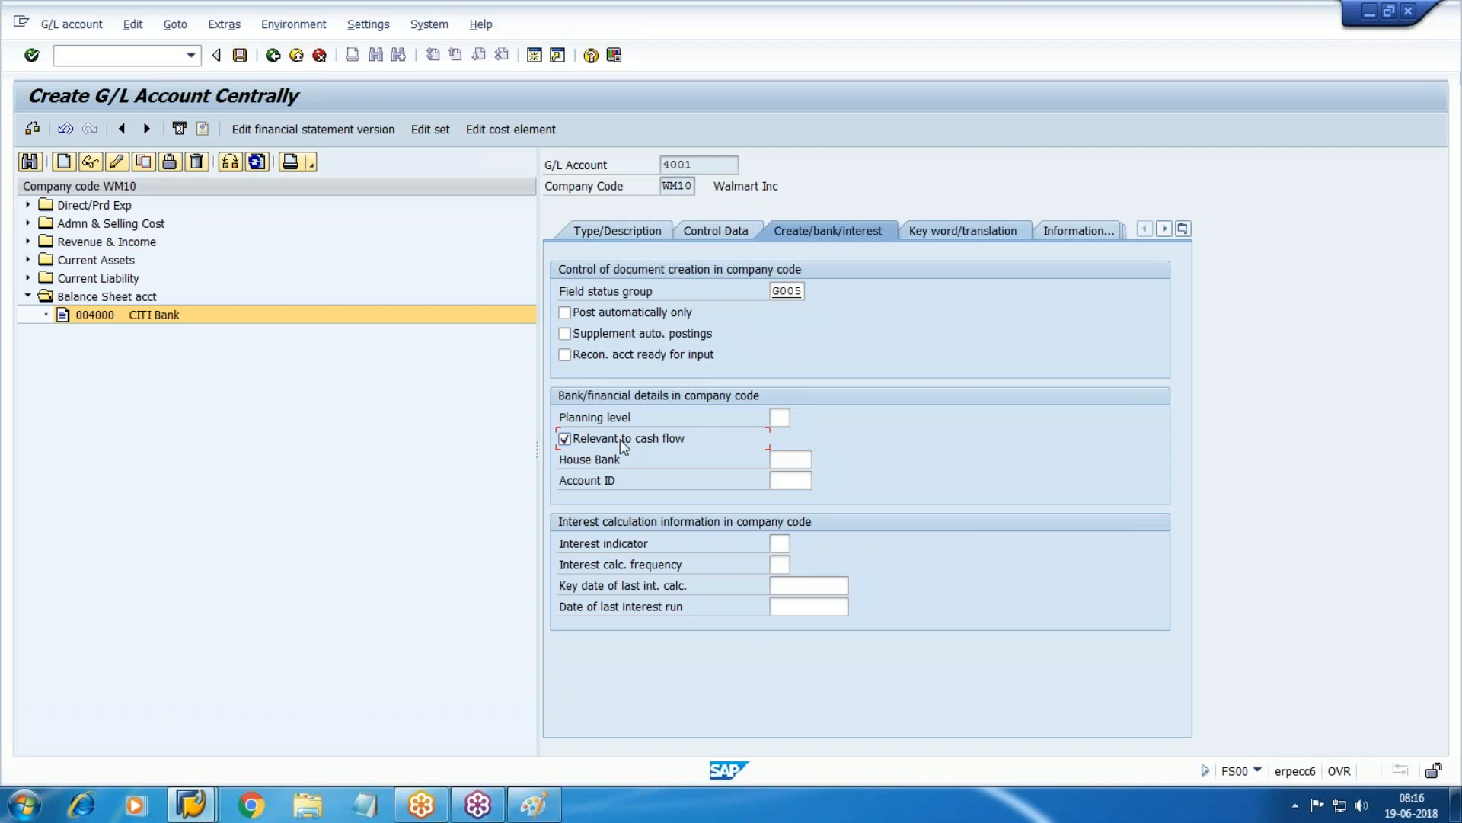
left_click(239, 55)
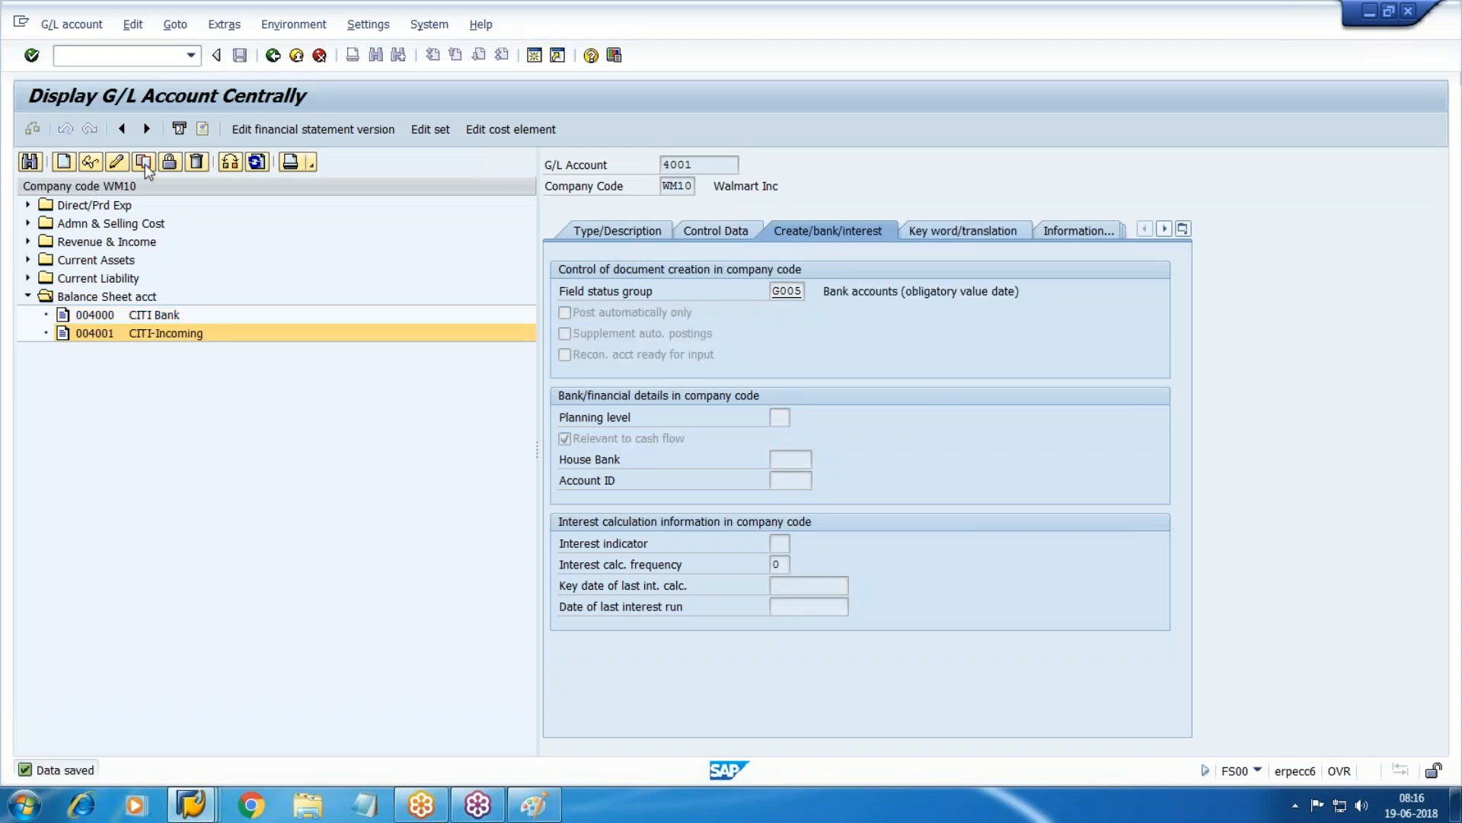
left_click(144, 162)
Copy account 4001 into new account 4002 and rename its short and long text CITI-Outgoing.
type("4002")
key("Return")
left_click(628, 232)
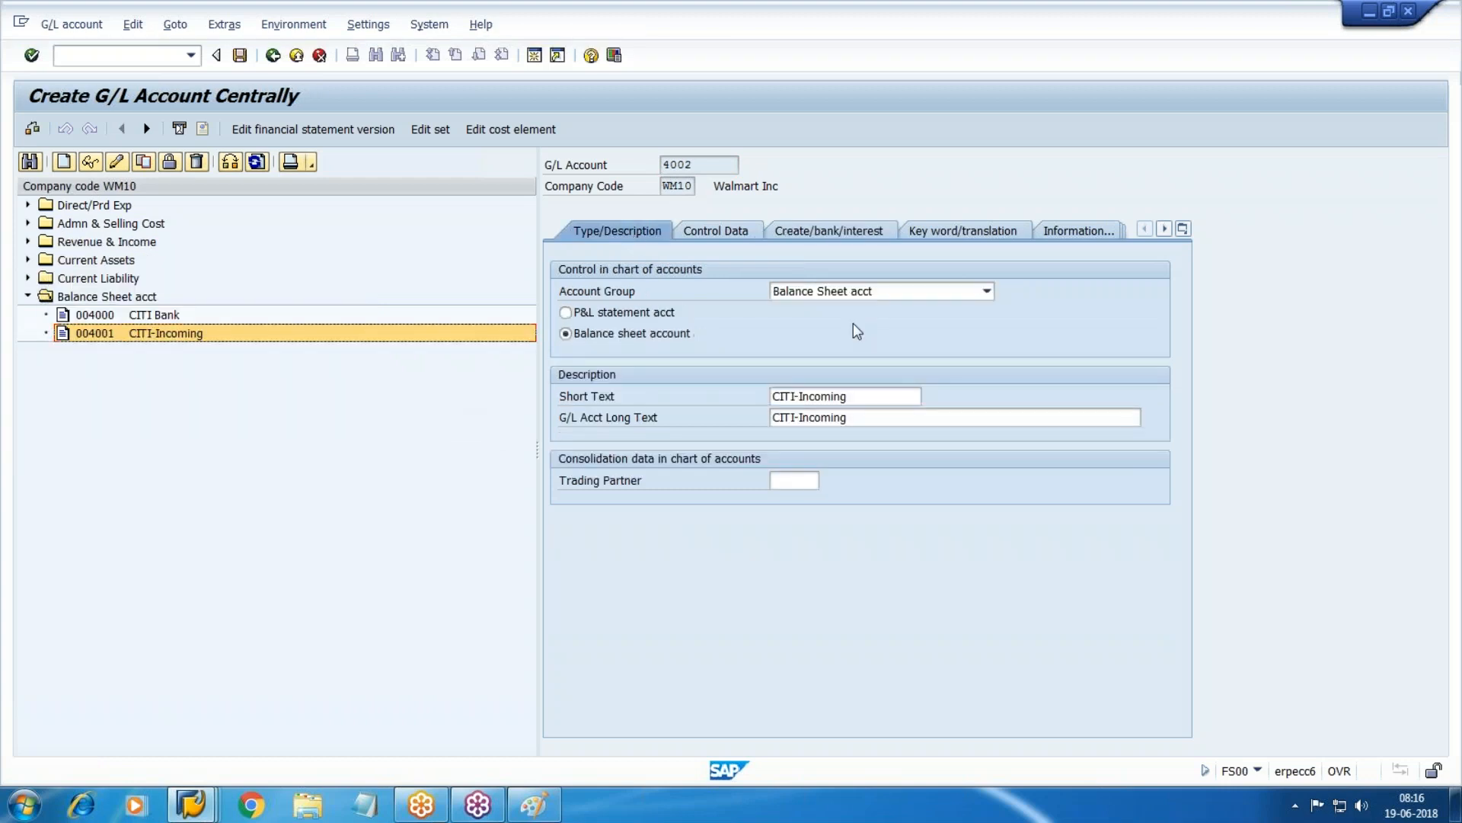
left_click(880, 400)
key("BackSpace")
key("BackSpace")
key("BackSpace")
key("BackSpace")
key("BackSpace")
key("BackSpace")
key("BackSpace")
key("BackSpace")
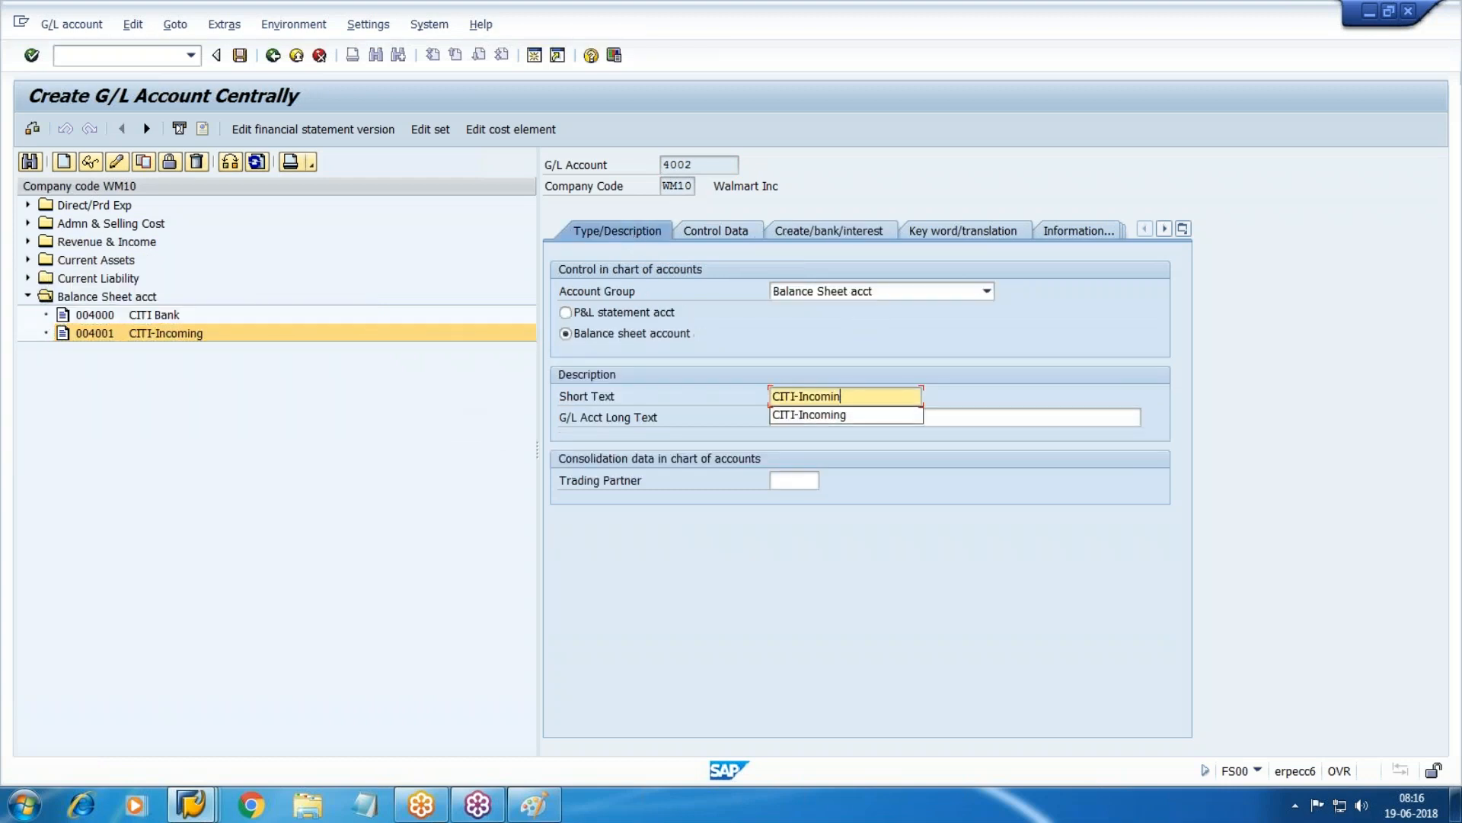
type("Outgoing")
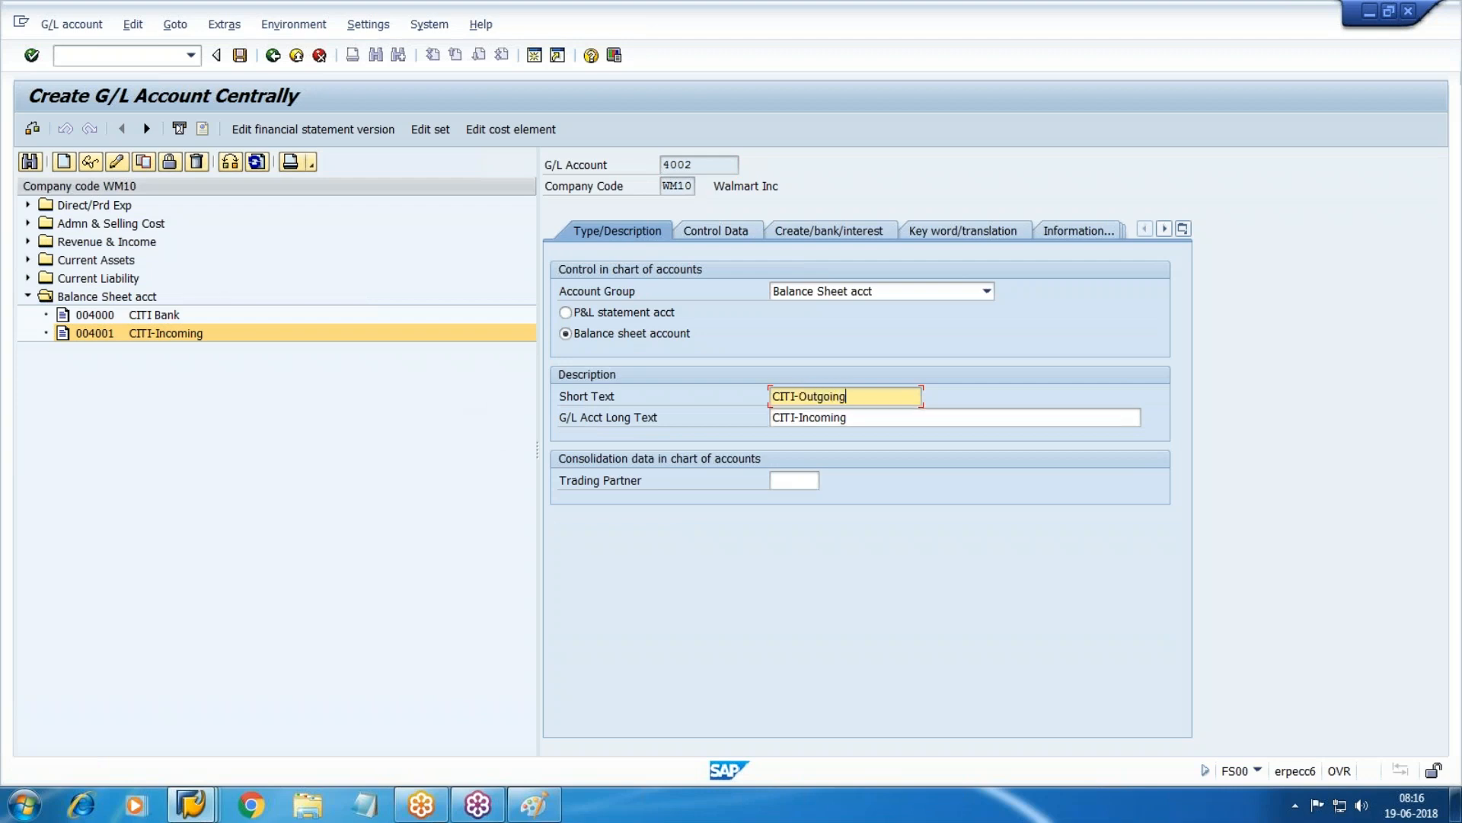
key("Tab")
key("ctrl+c")
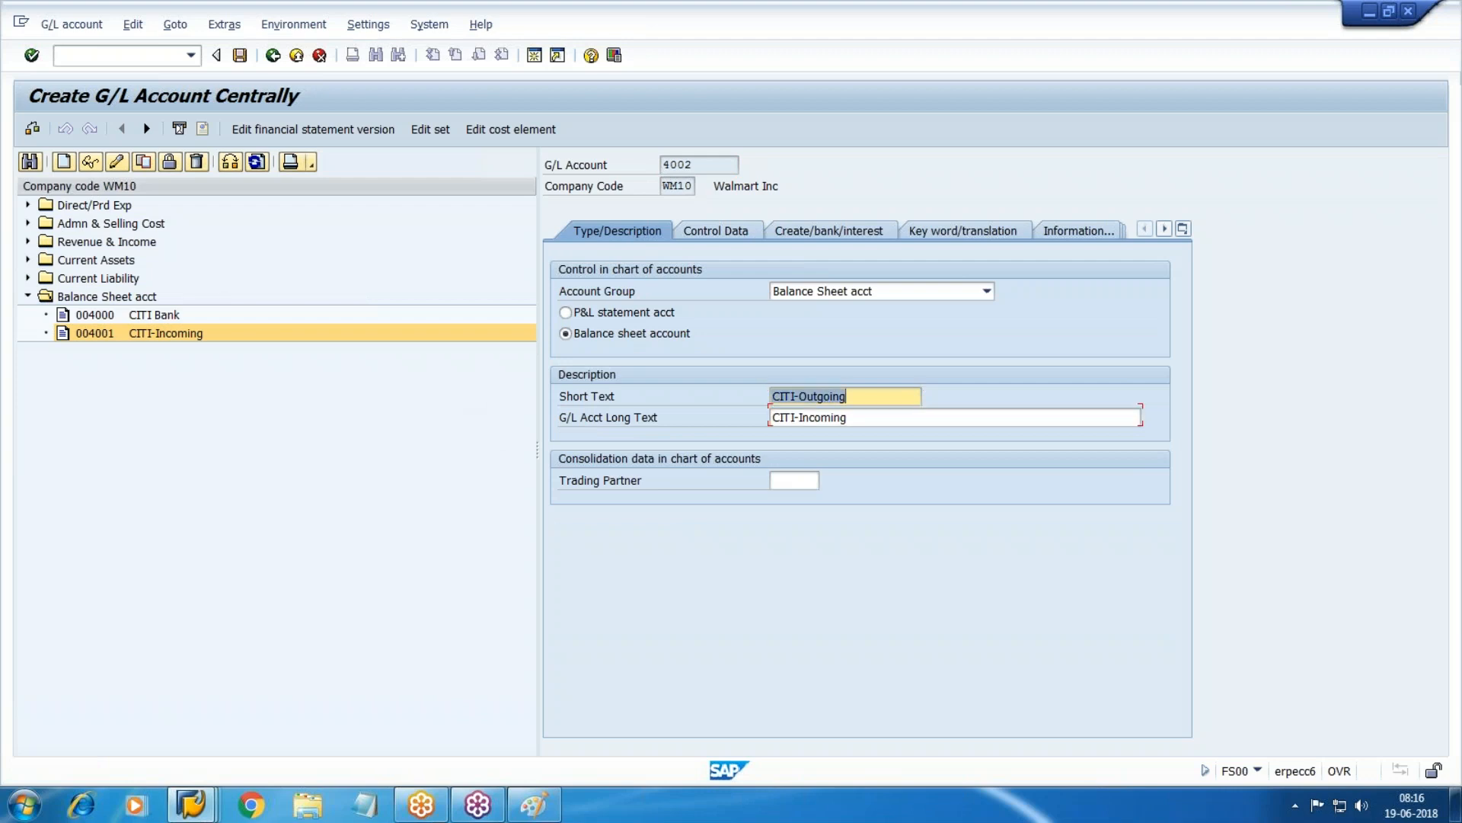
key("Tab")
key("ctrl+v")
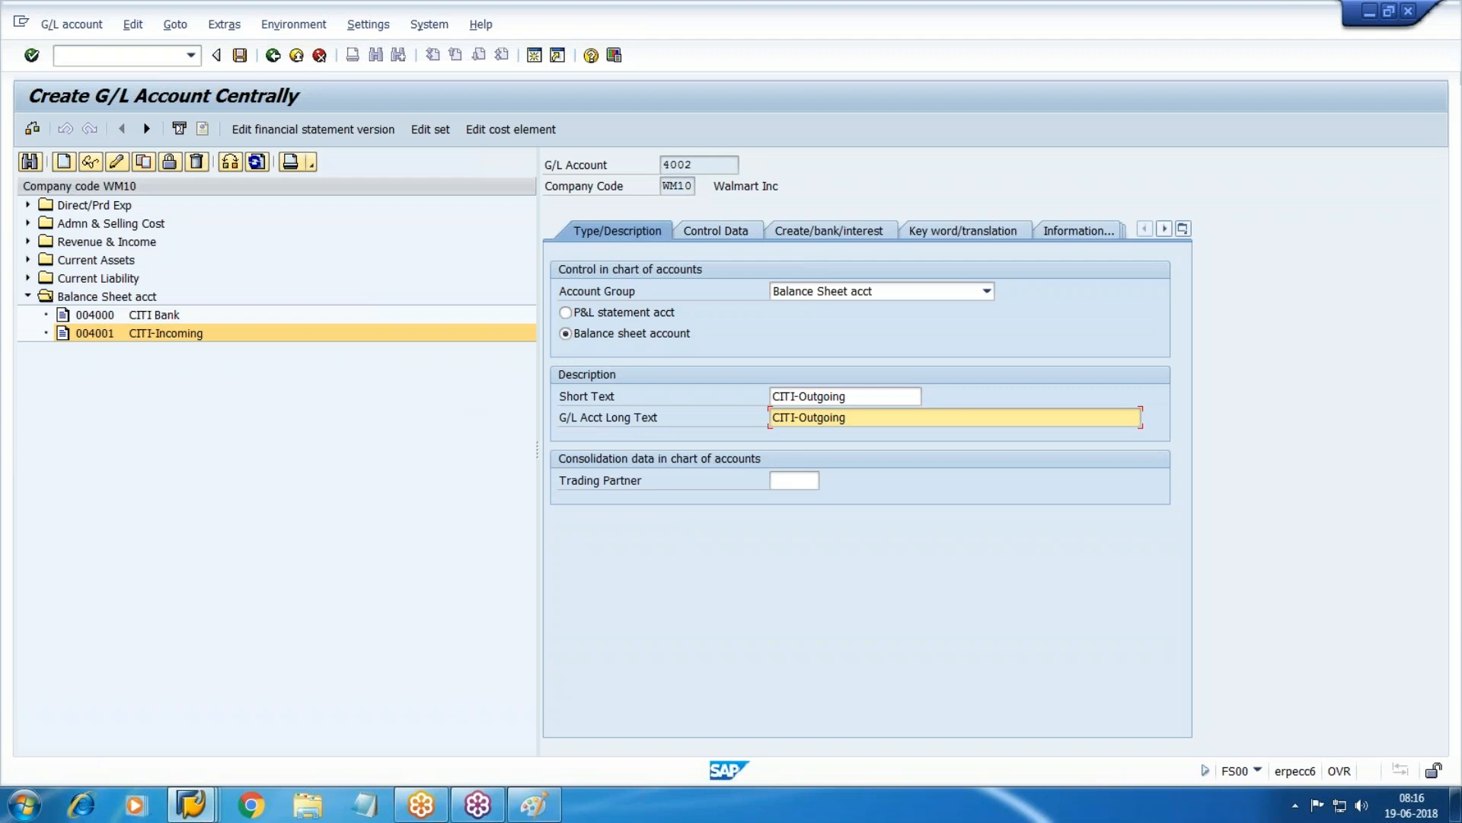
Review the control and bank settings, save account 4002, and select 004000 CITI Bank.
left_click(723, 232)
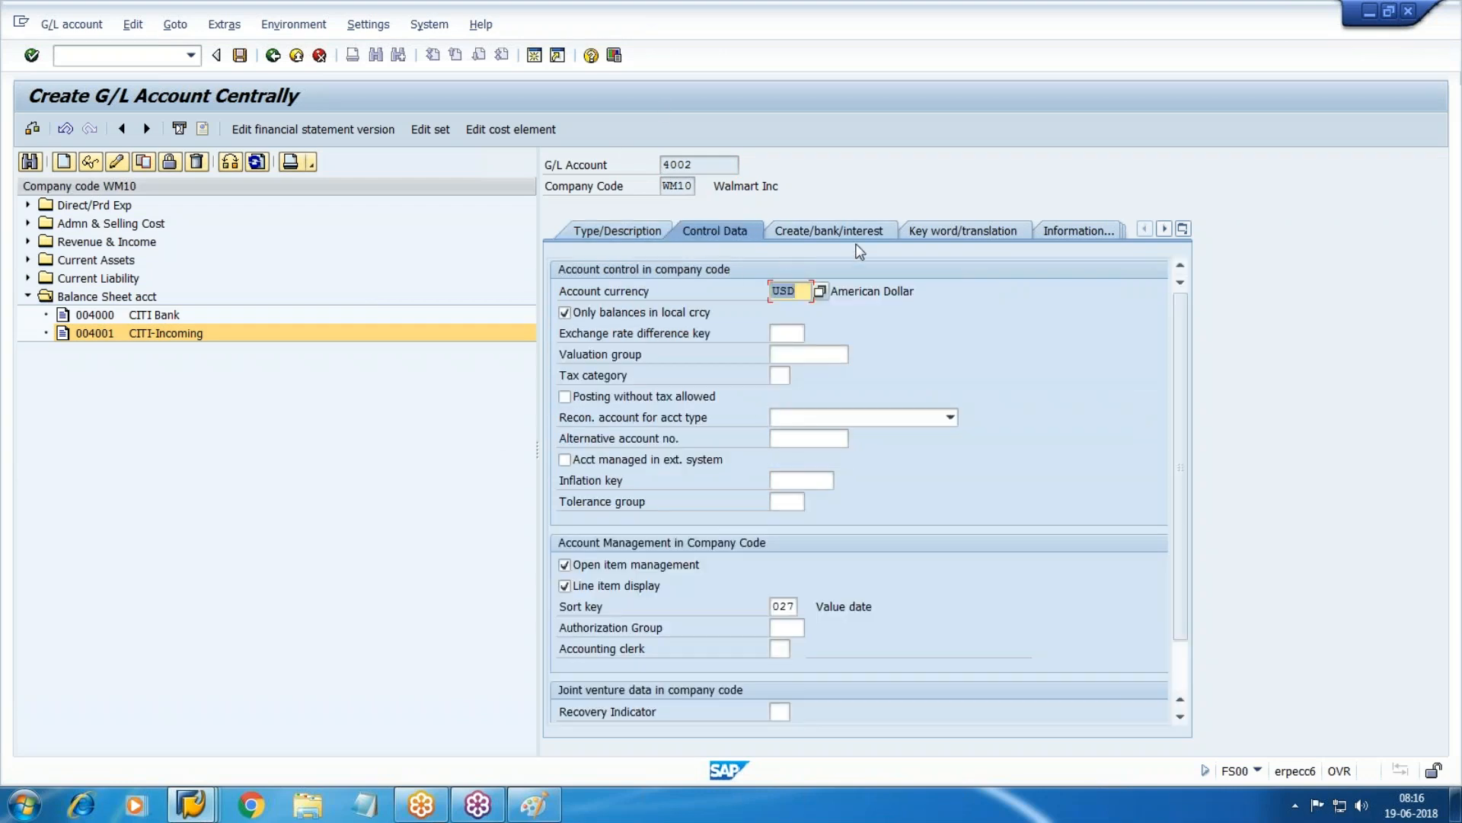
left_click(850, 237)
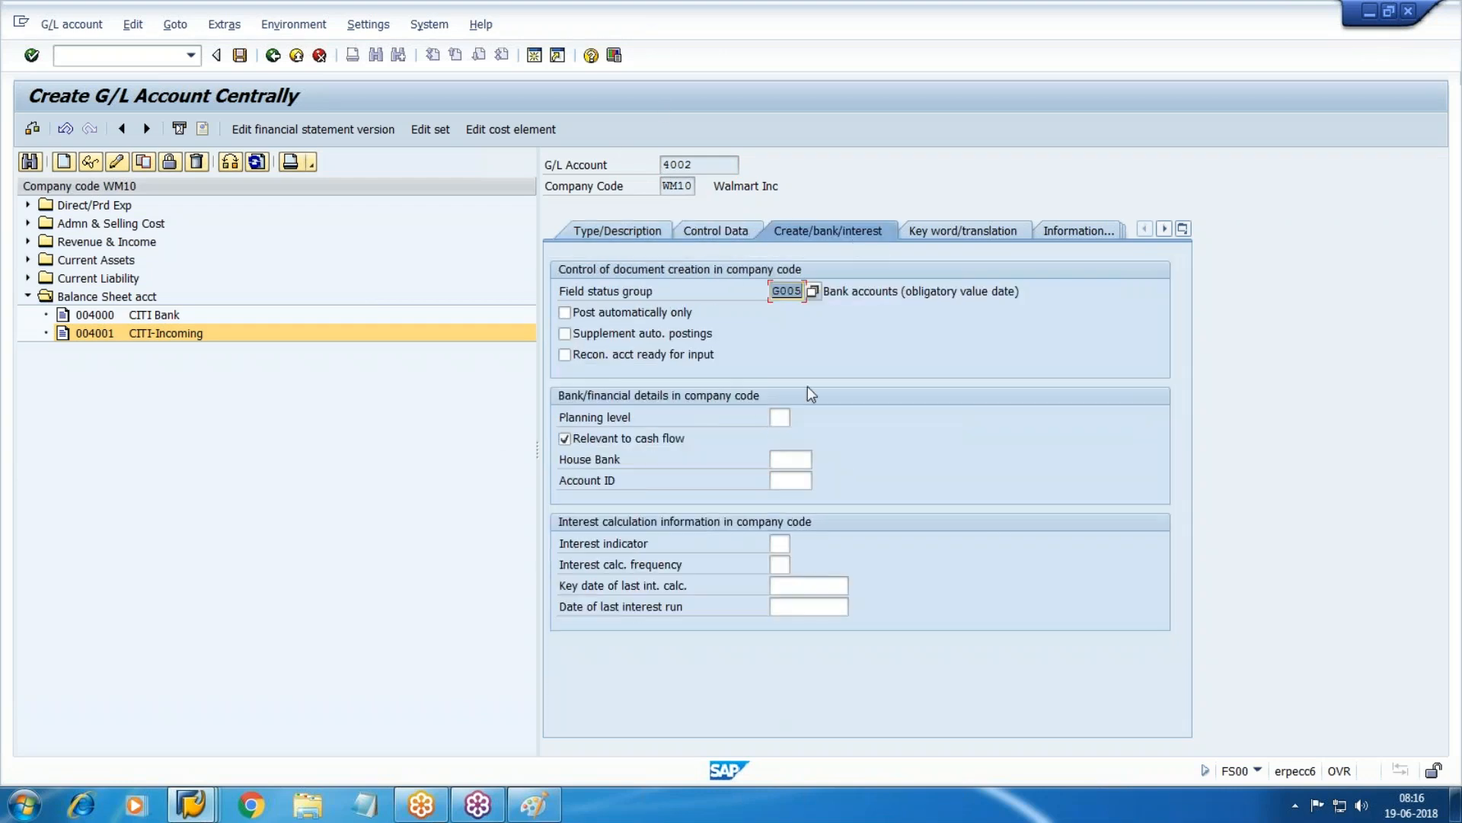
key("ctrl+s")
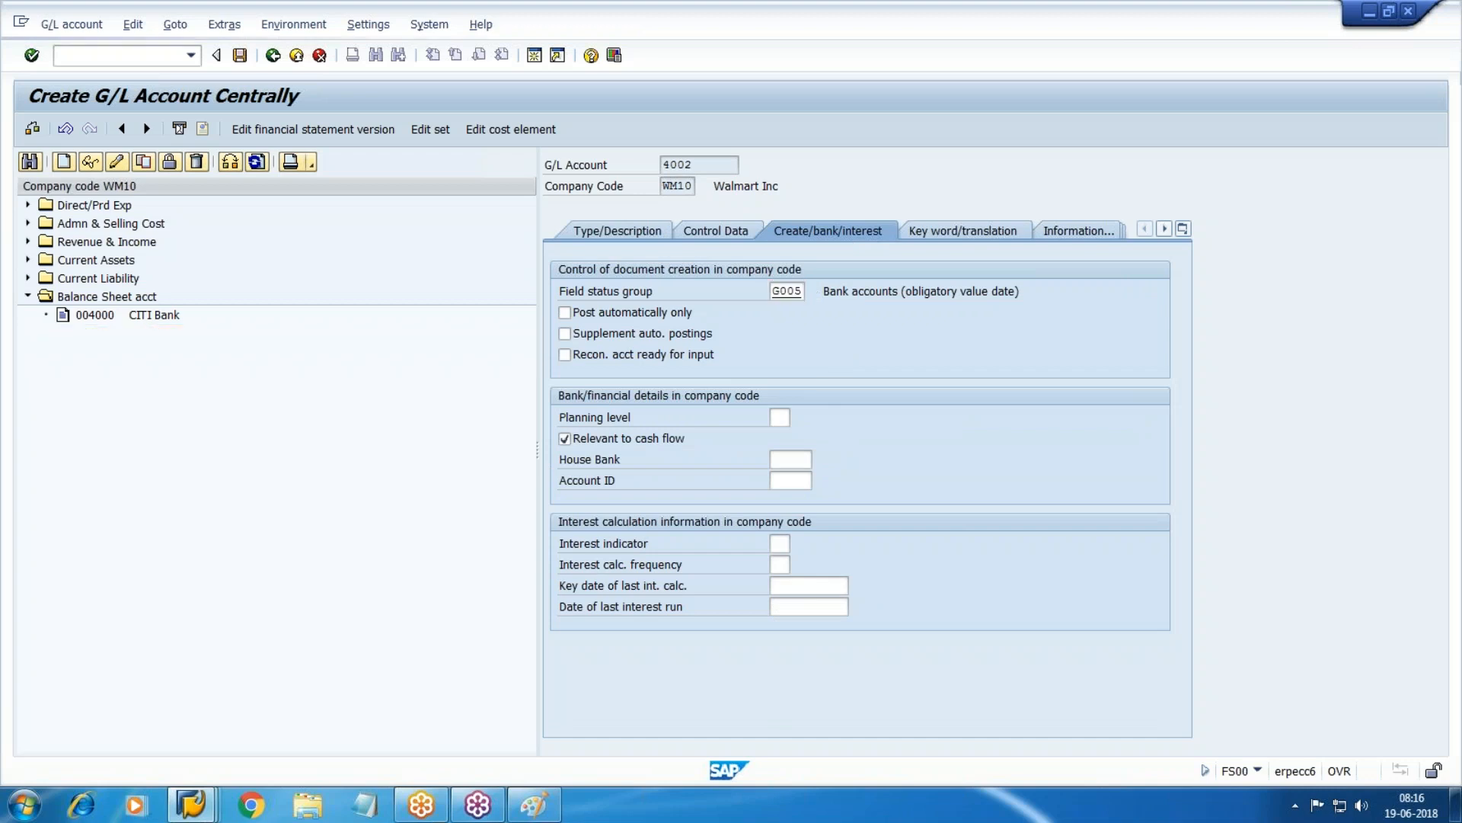
left_click(163, 316)
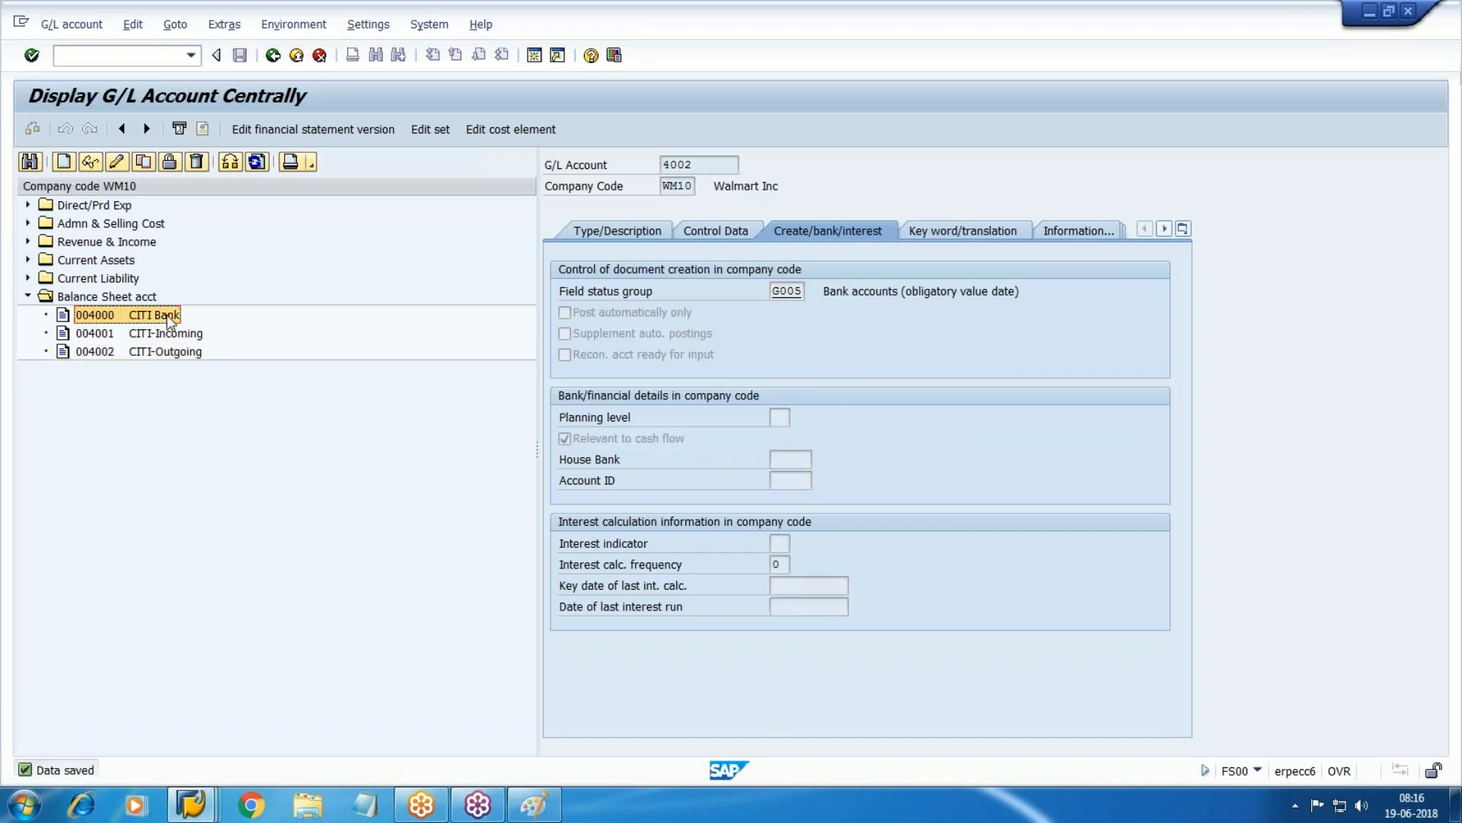
left_click(533, 804)
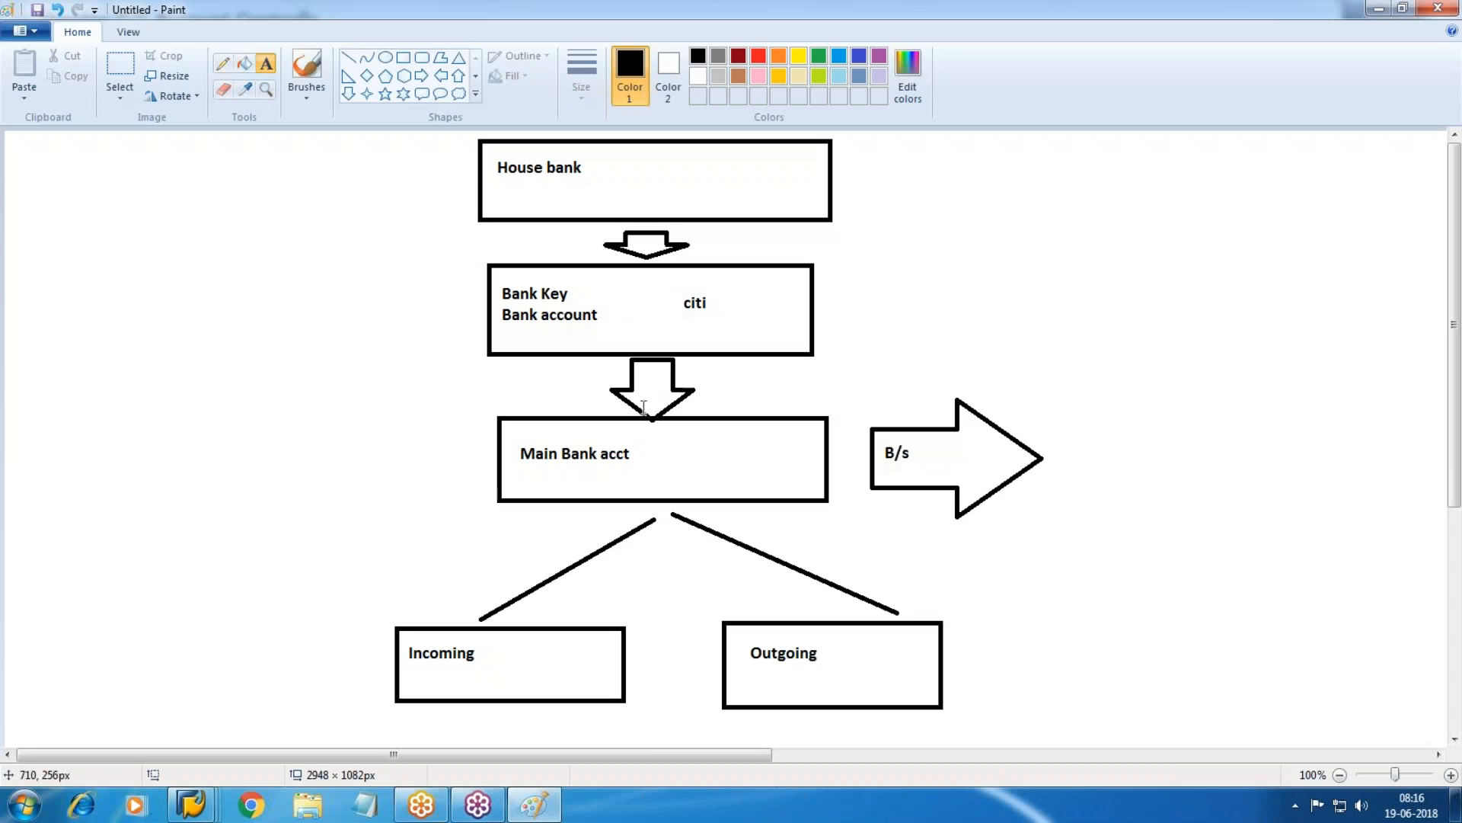
Add the label 4000 beside Main Bank acct in the diagram.
left_click_drag(650, 437, 756, 471)
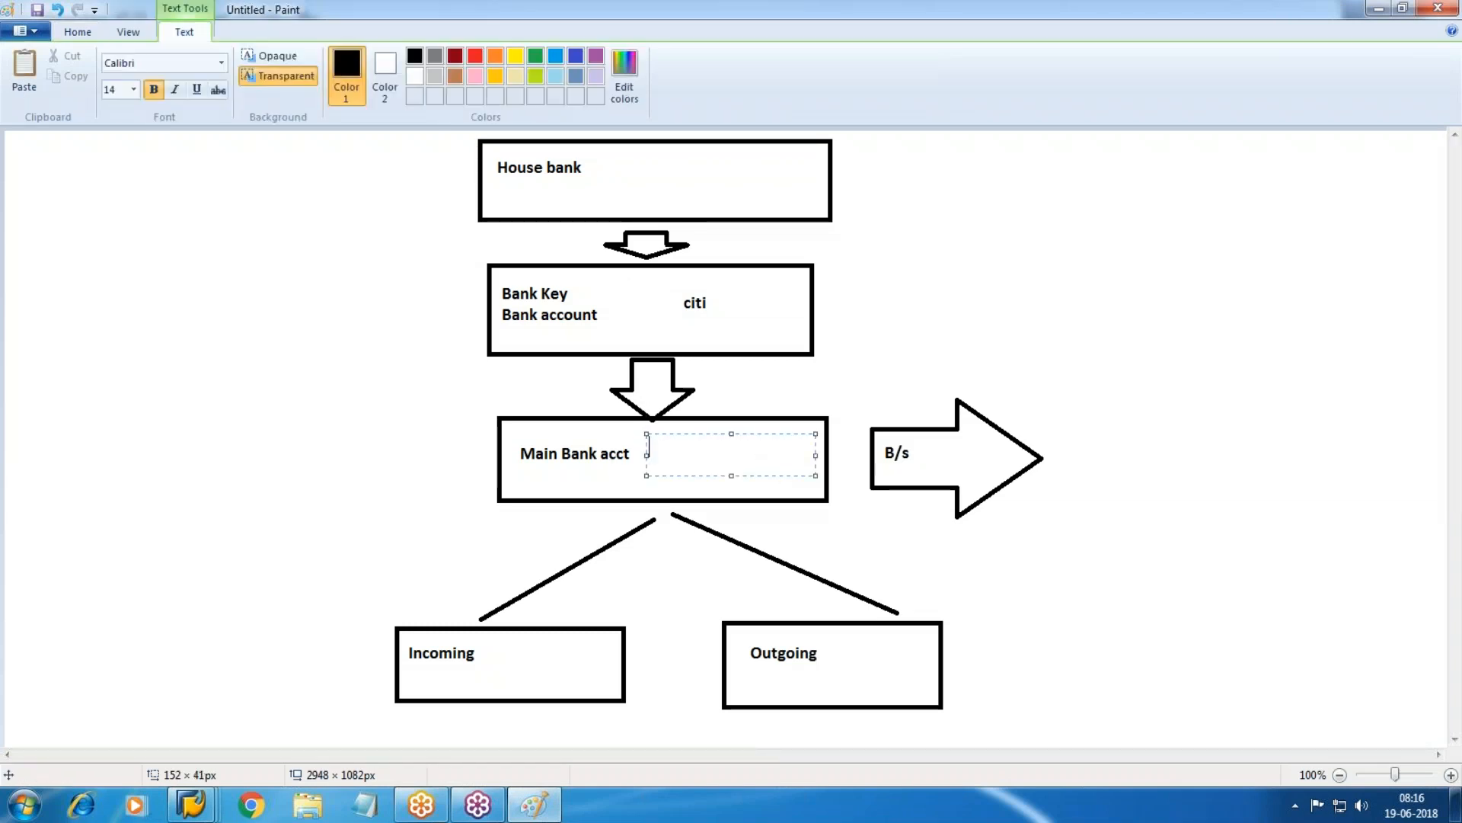
key("alt+Tab")
key("alt+Tab")
type("4000")
left_click(849, 366)
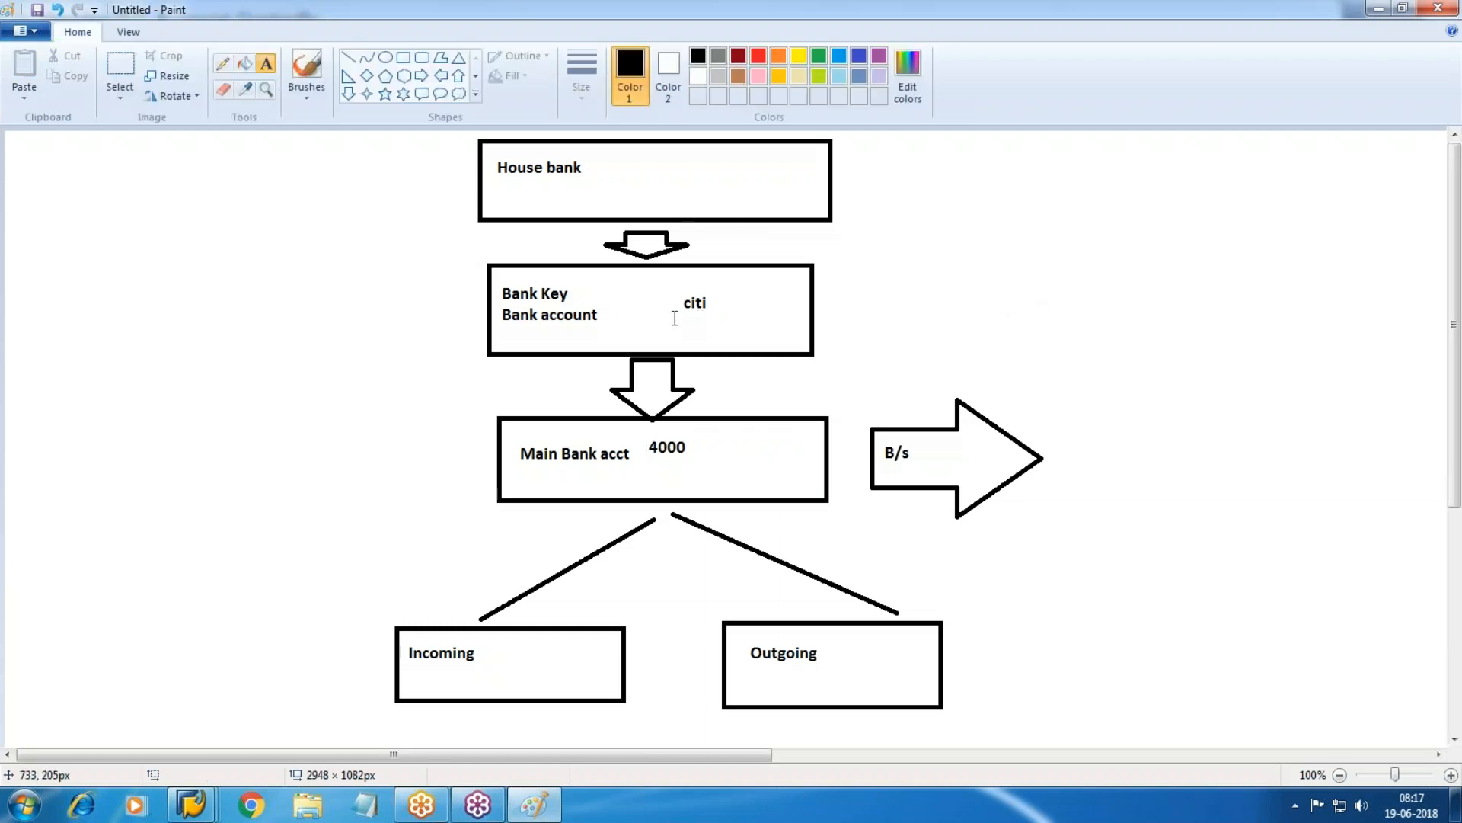
Add the label 5500 under citi, then return to SAP.
left_click_drag(673, 316, 841, 352)
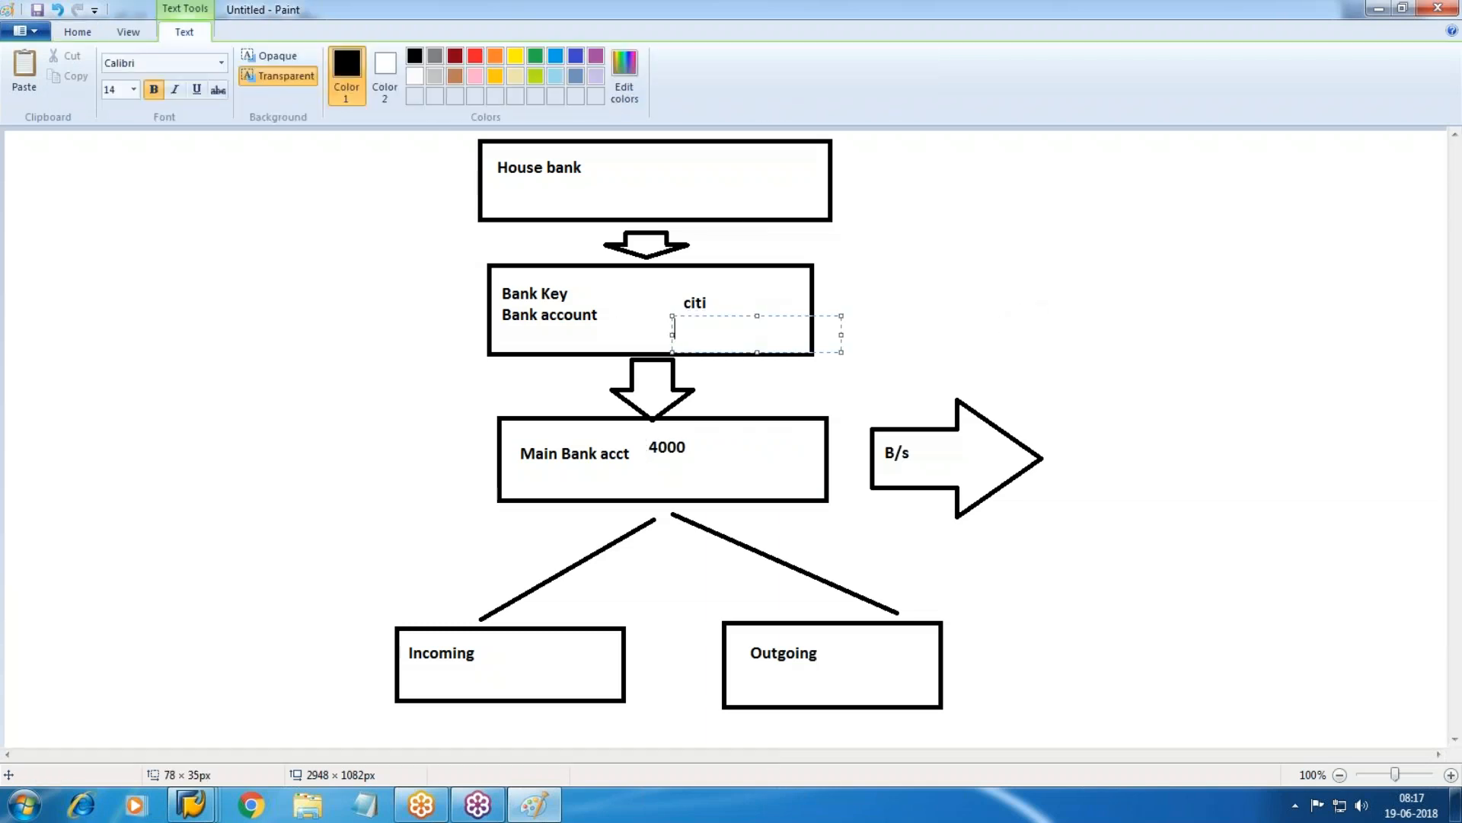
type("5500")
left_click(876, 366)
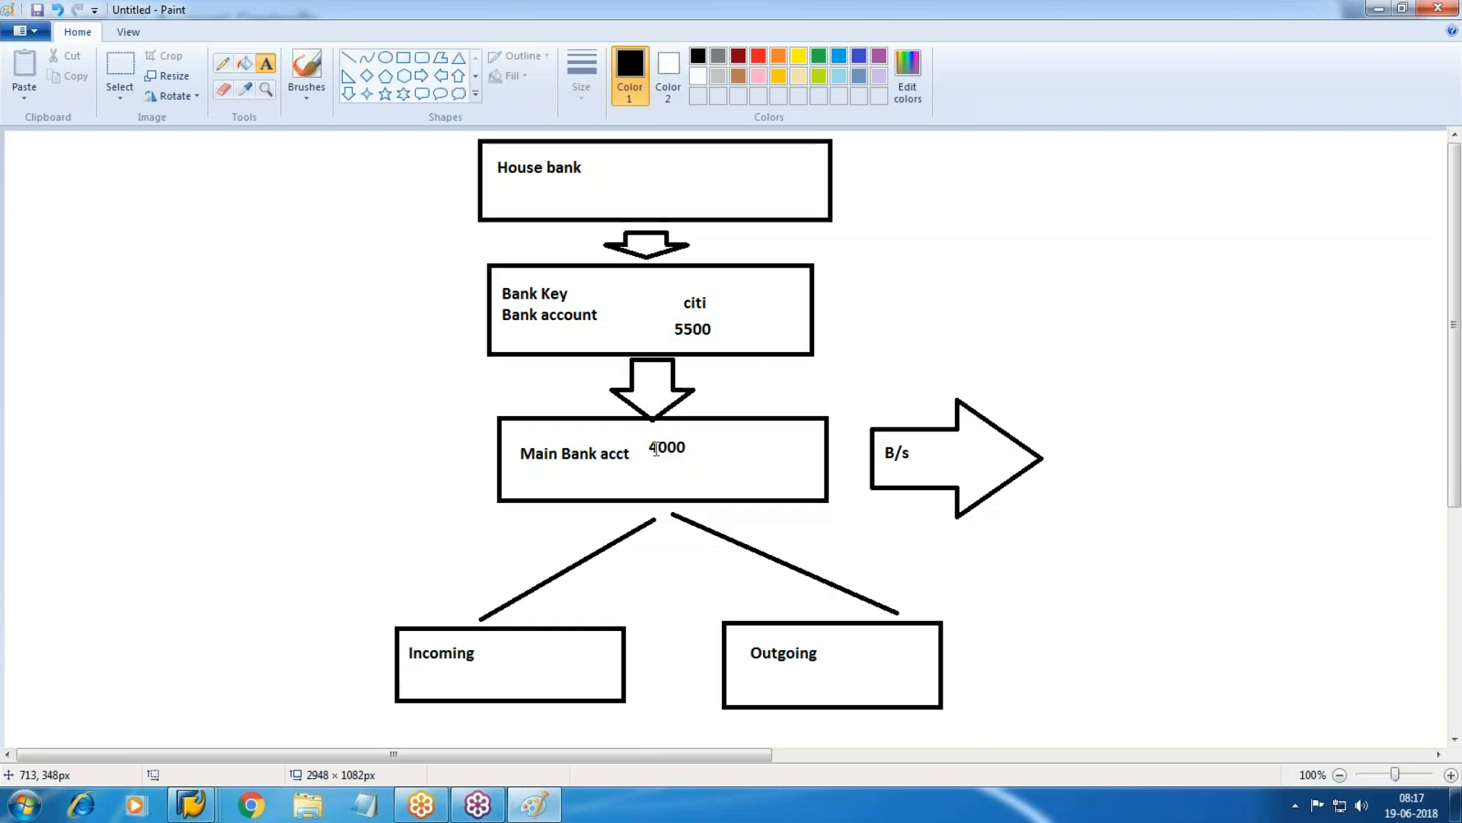
key("alt+Tab")
mouse_move(190, 804)
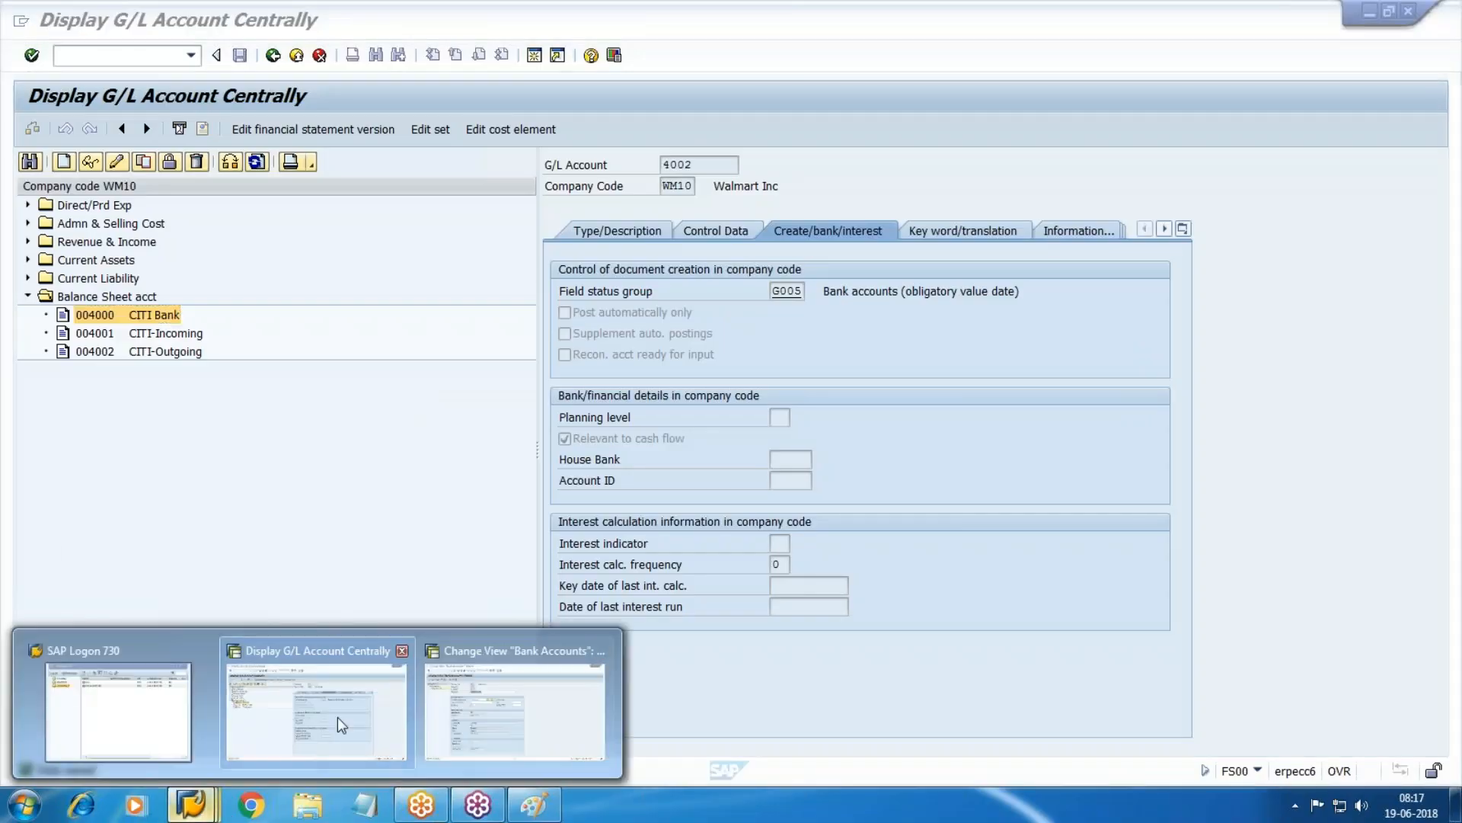
Enter G/L account 4000 for CITI house bank account CT01 and confirm it.
left_click(550, 729)
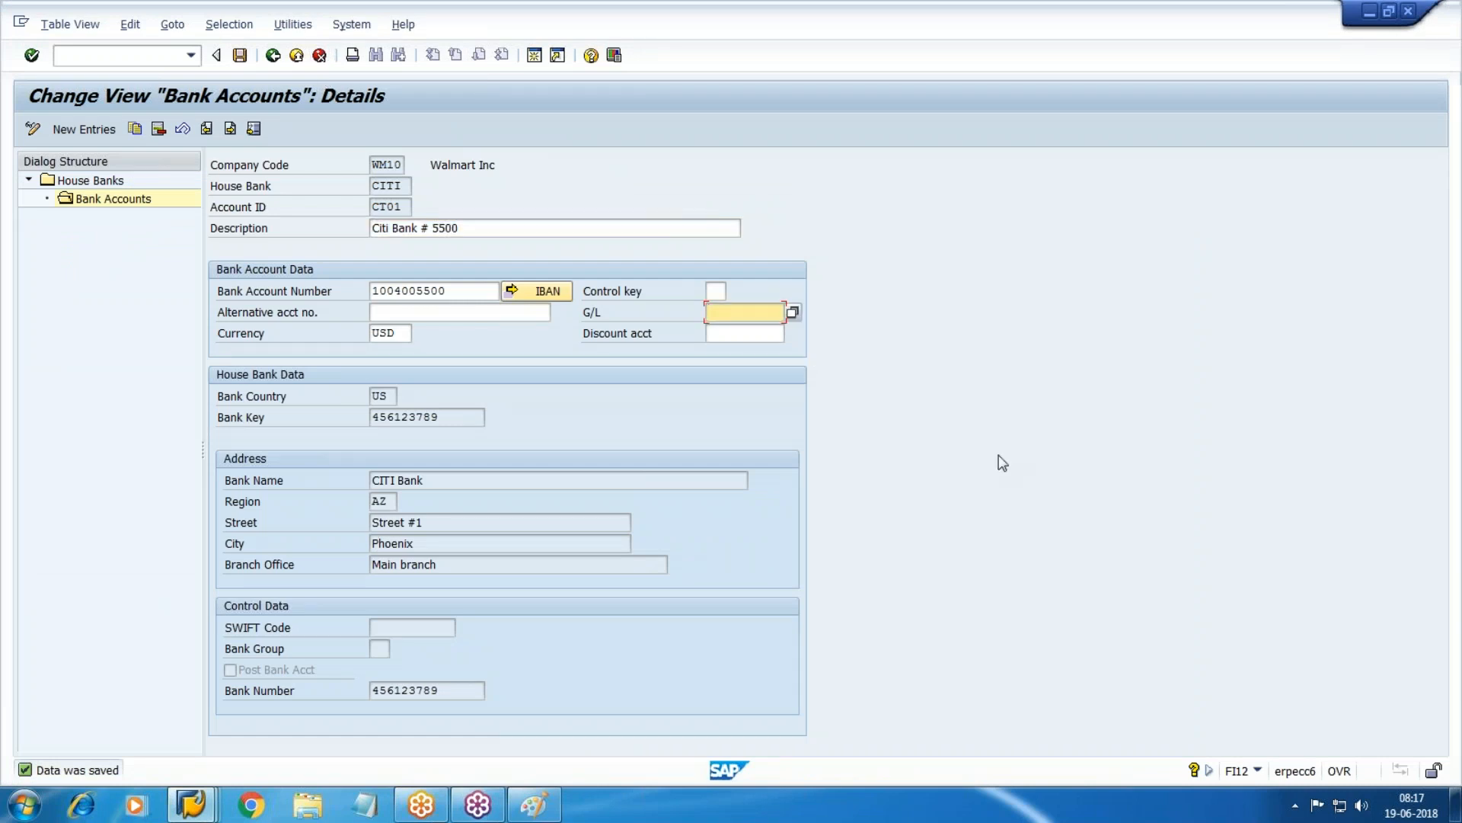
key("alt+Tab")
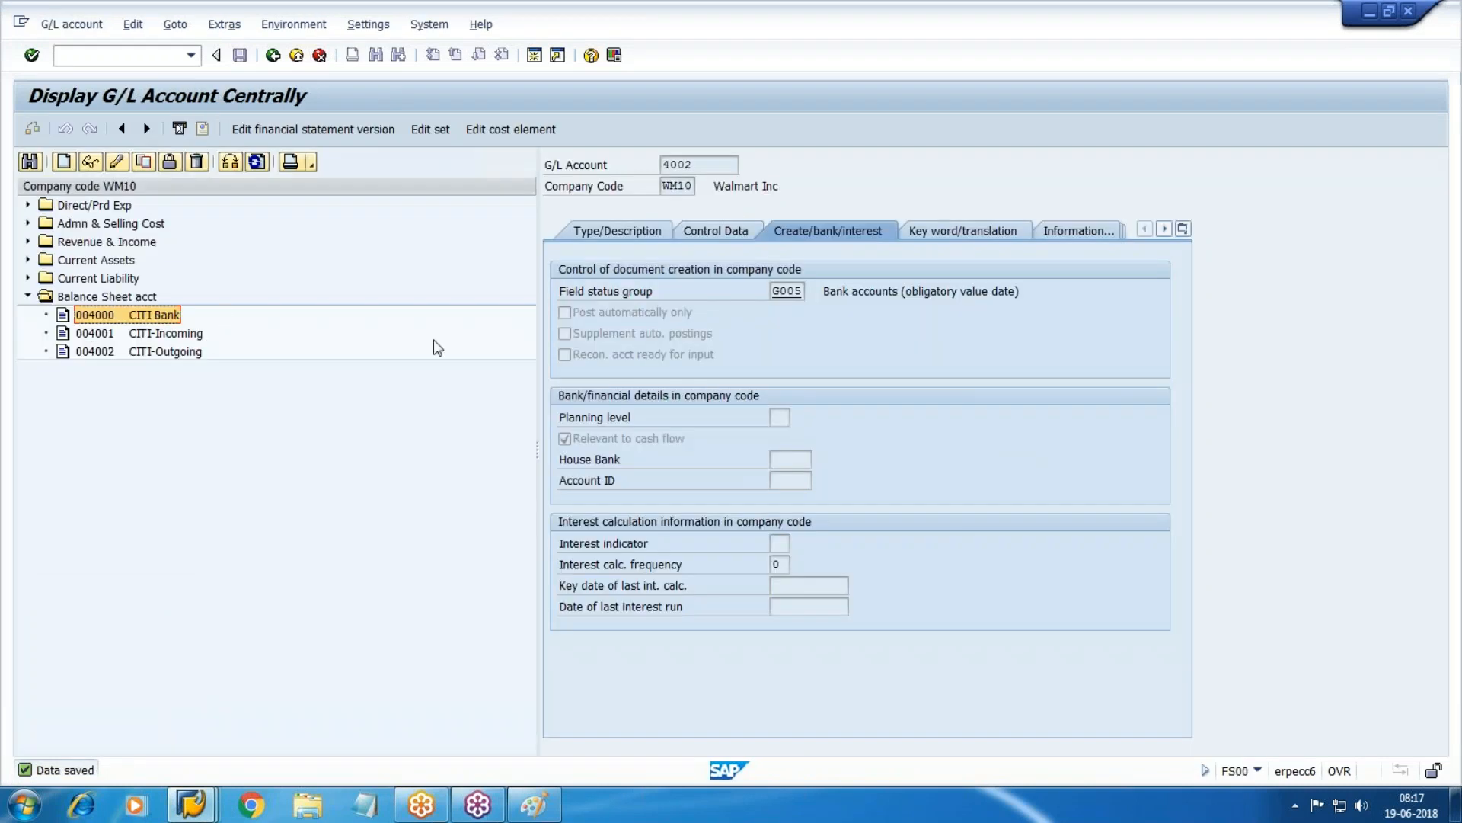
key("alt+Tab")
type("4000")
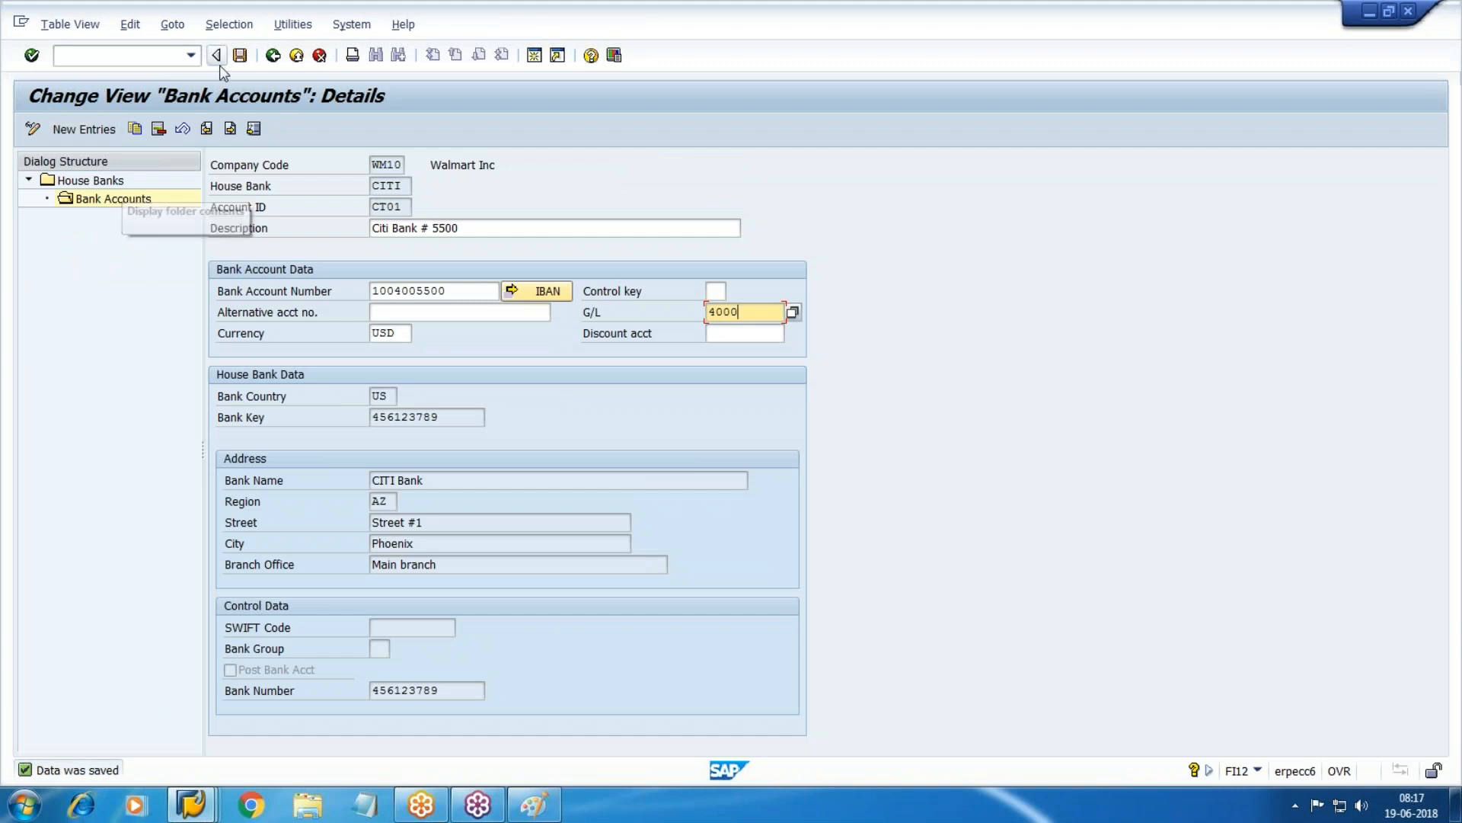
key("Return")
key("alt+Tab")
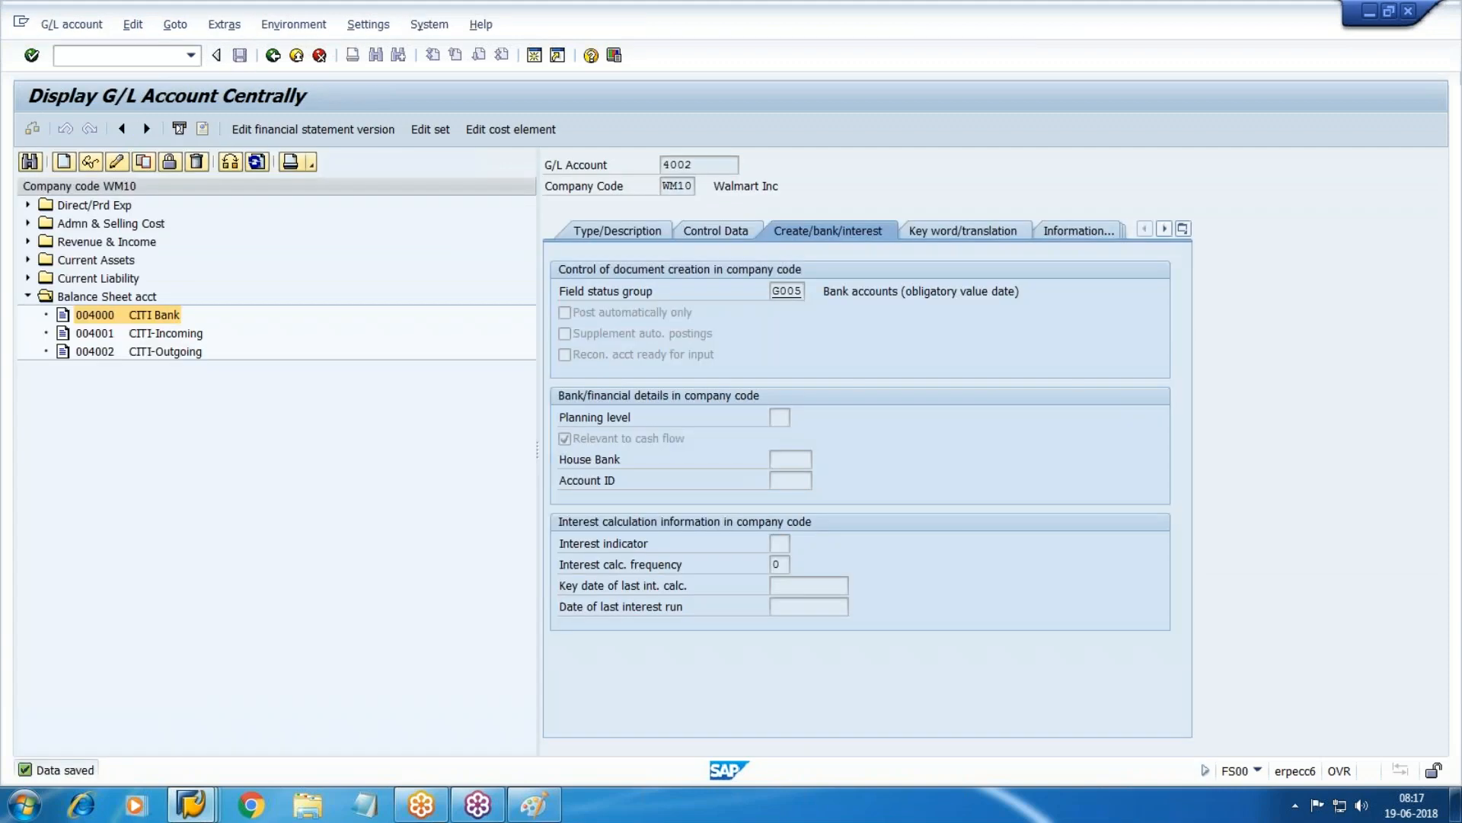
Change G/L account 4000 to use house bank CITI and account ID CT01, then save.
left_click(131, 163)
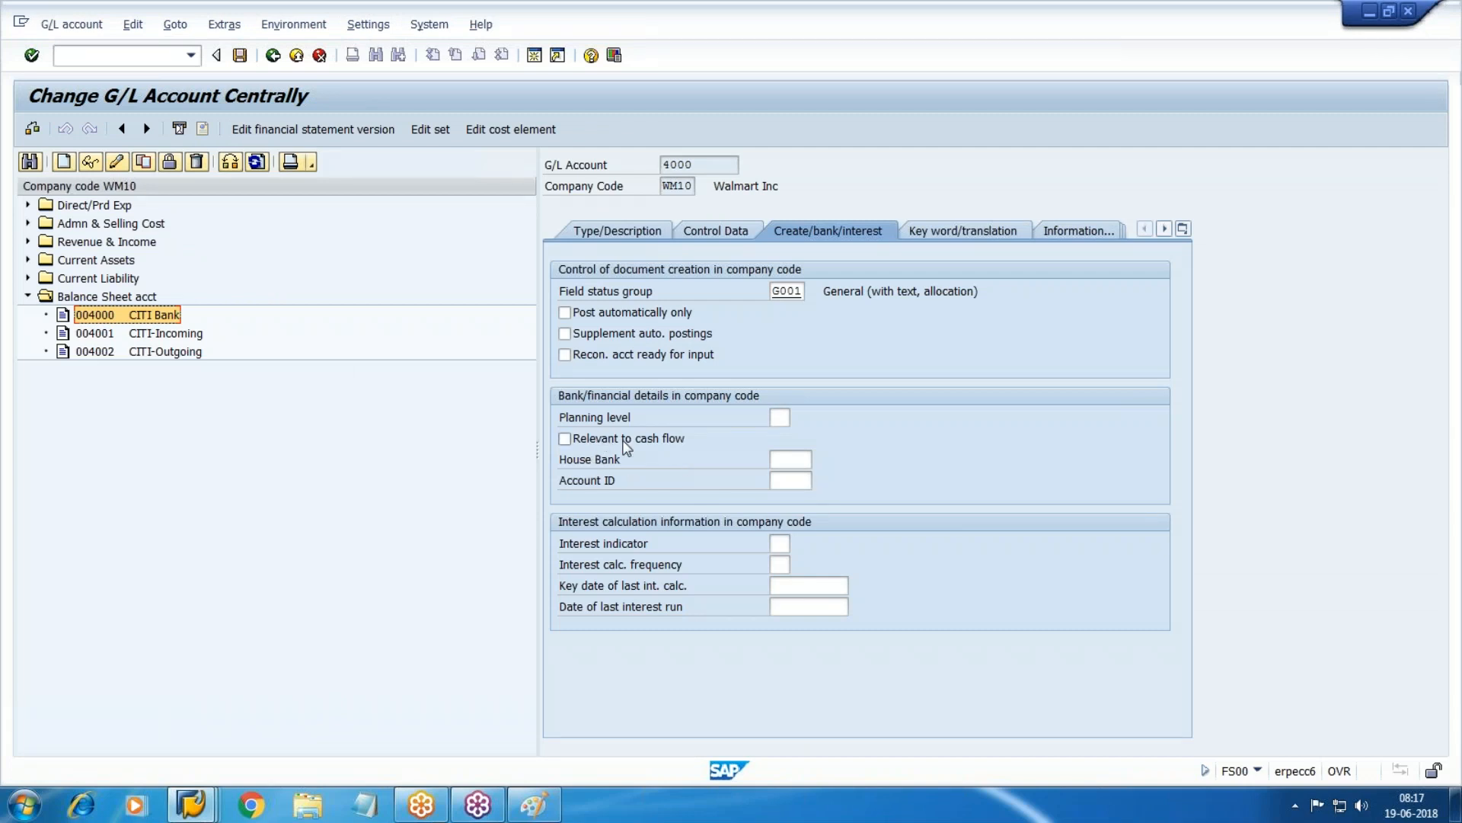
left_click(810, 459)
left_click(850, 468)
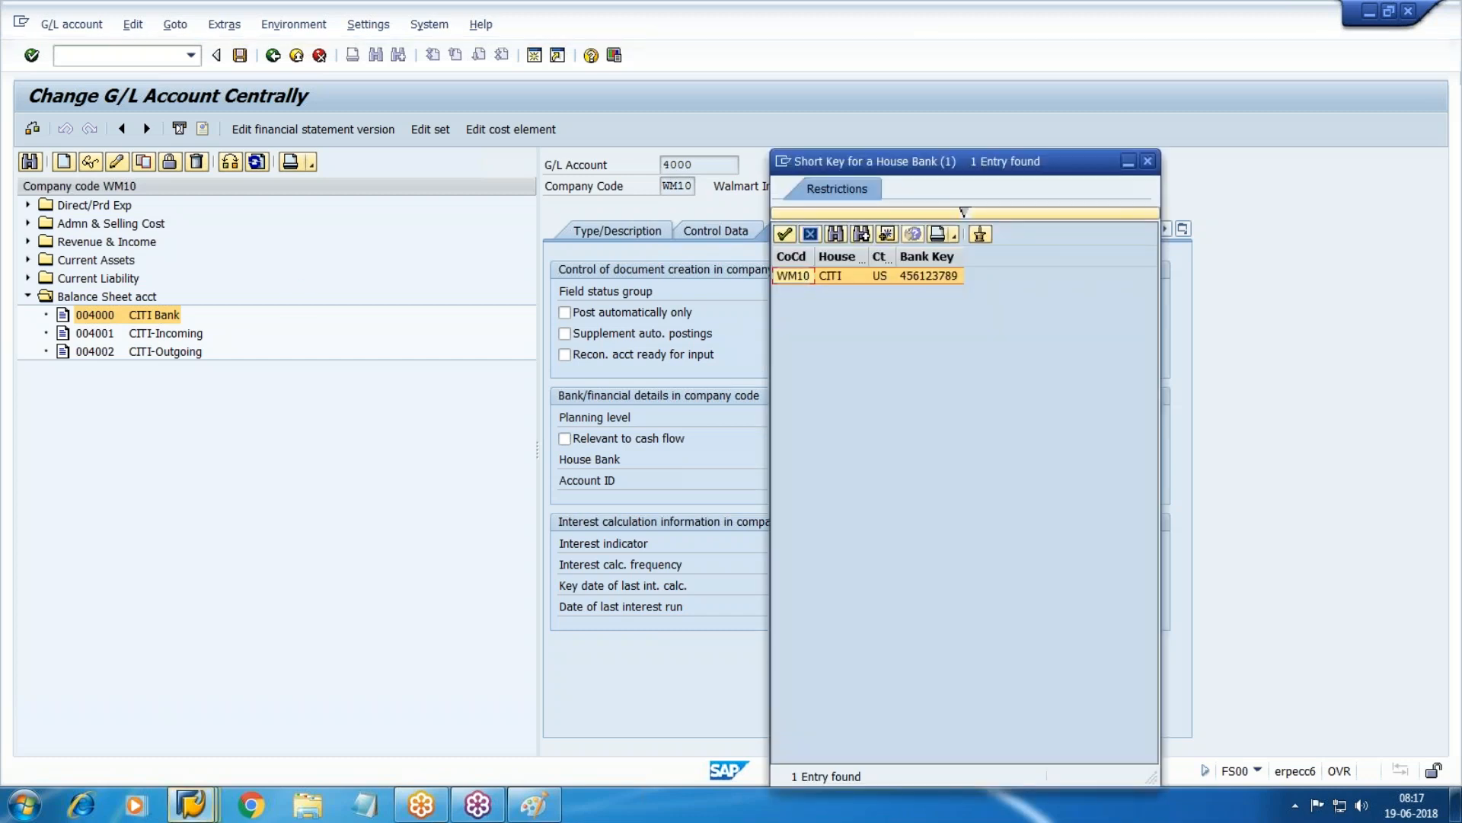
double_click(826, 280)
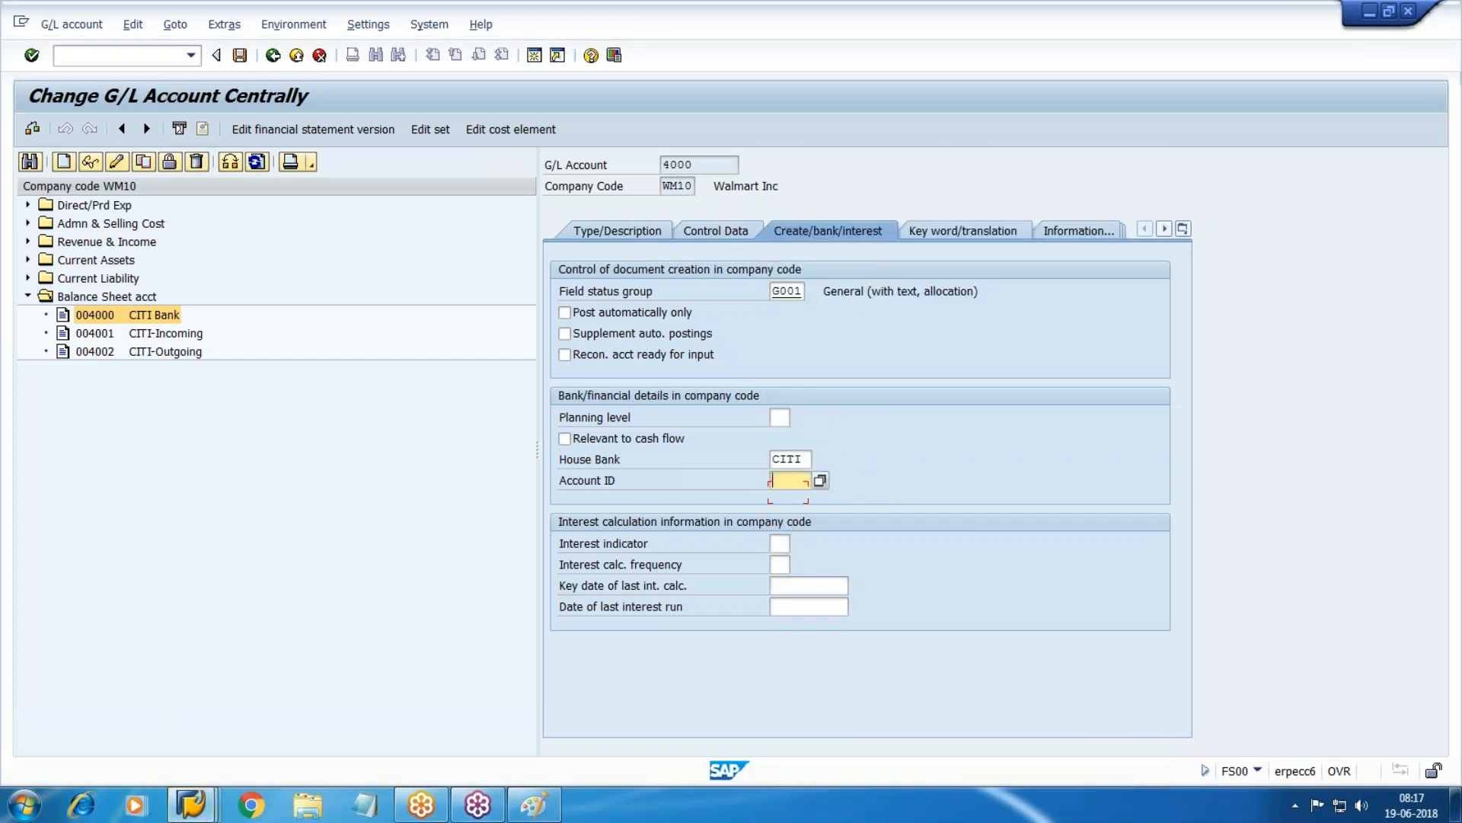
key("F4")
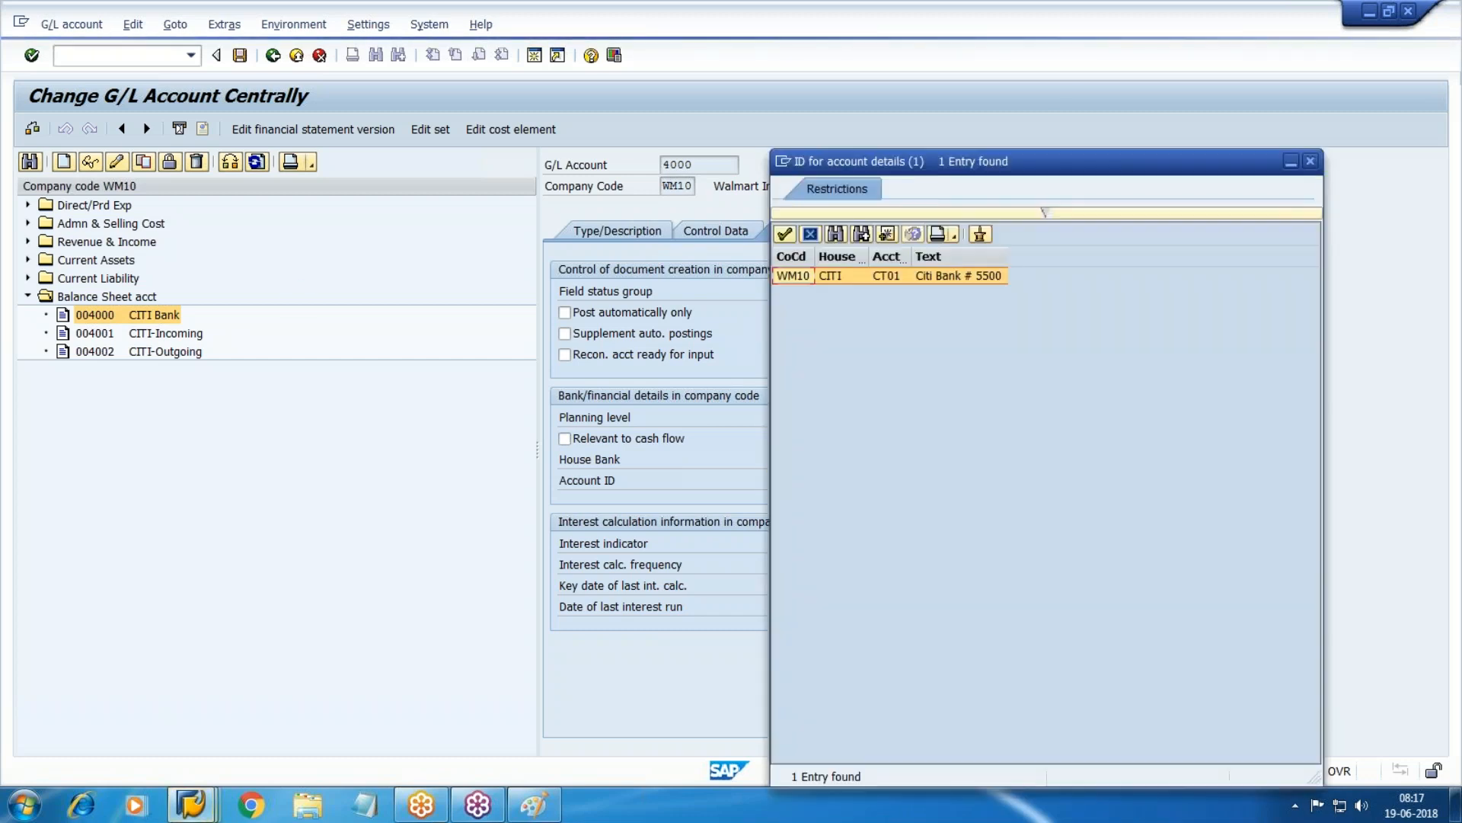
double_click(880, 277)
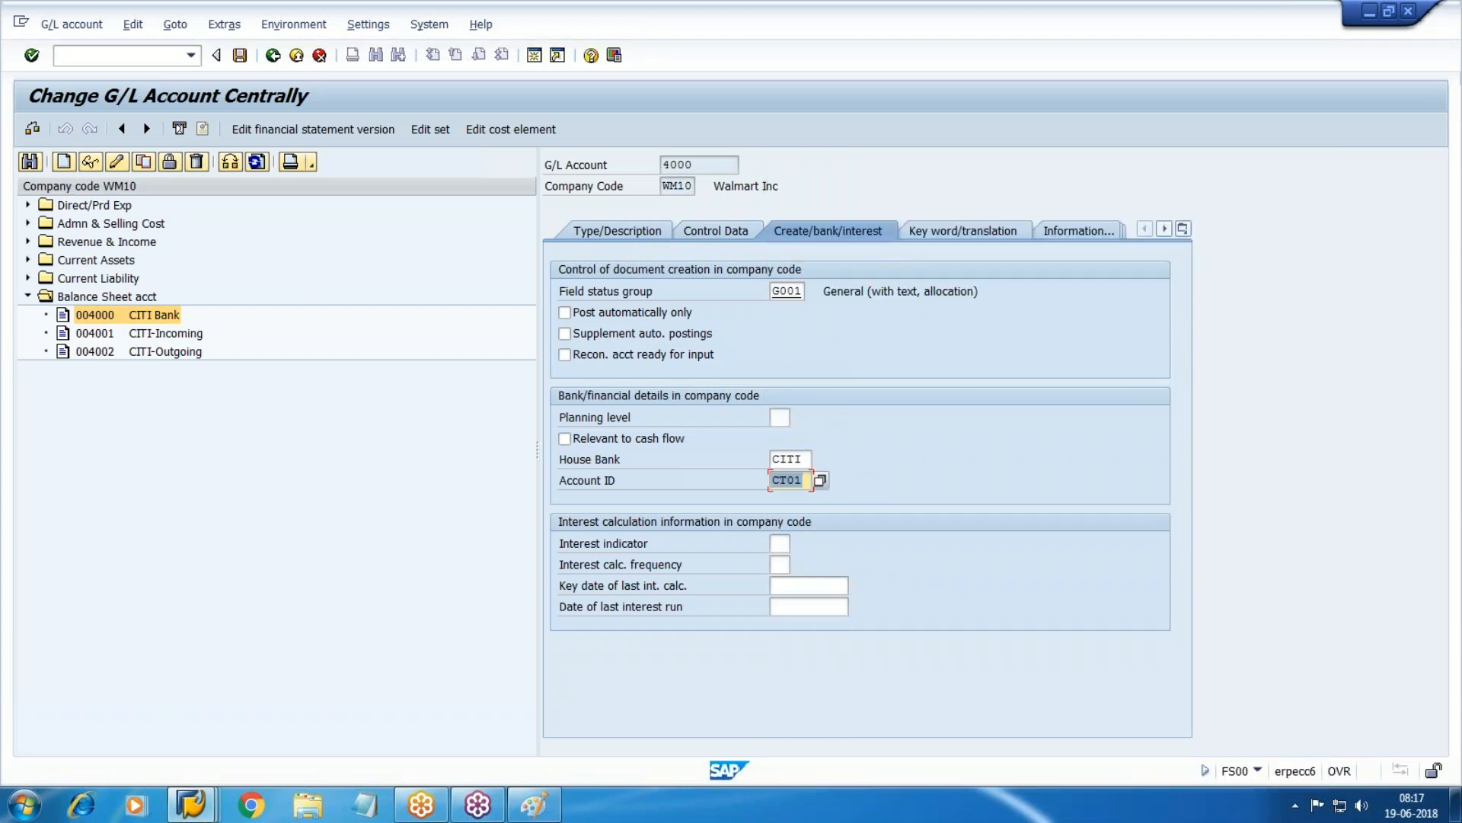
left_click(240, 55)
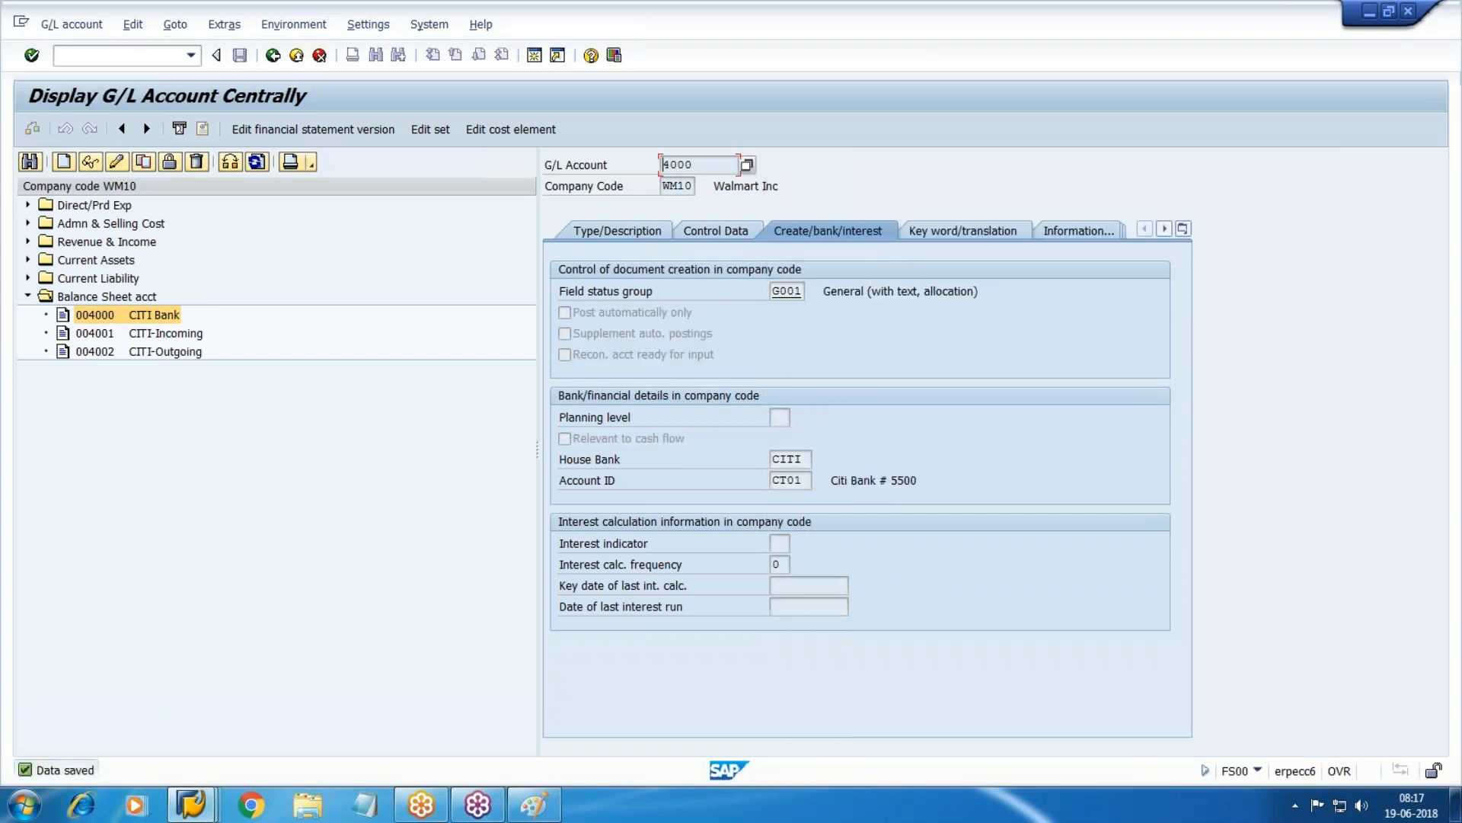
Leave the G/L account display and save the CITI bank account details again.
left_click(272, 55)
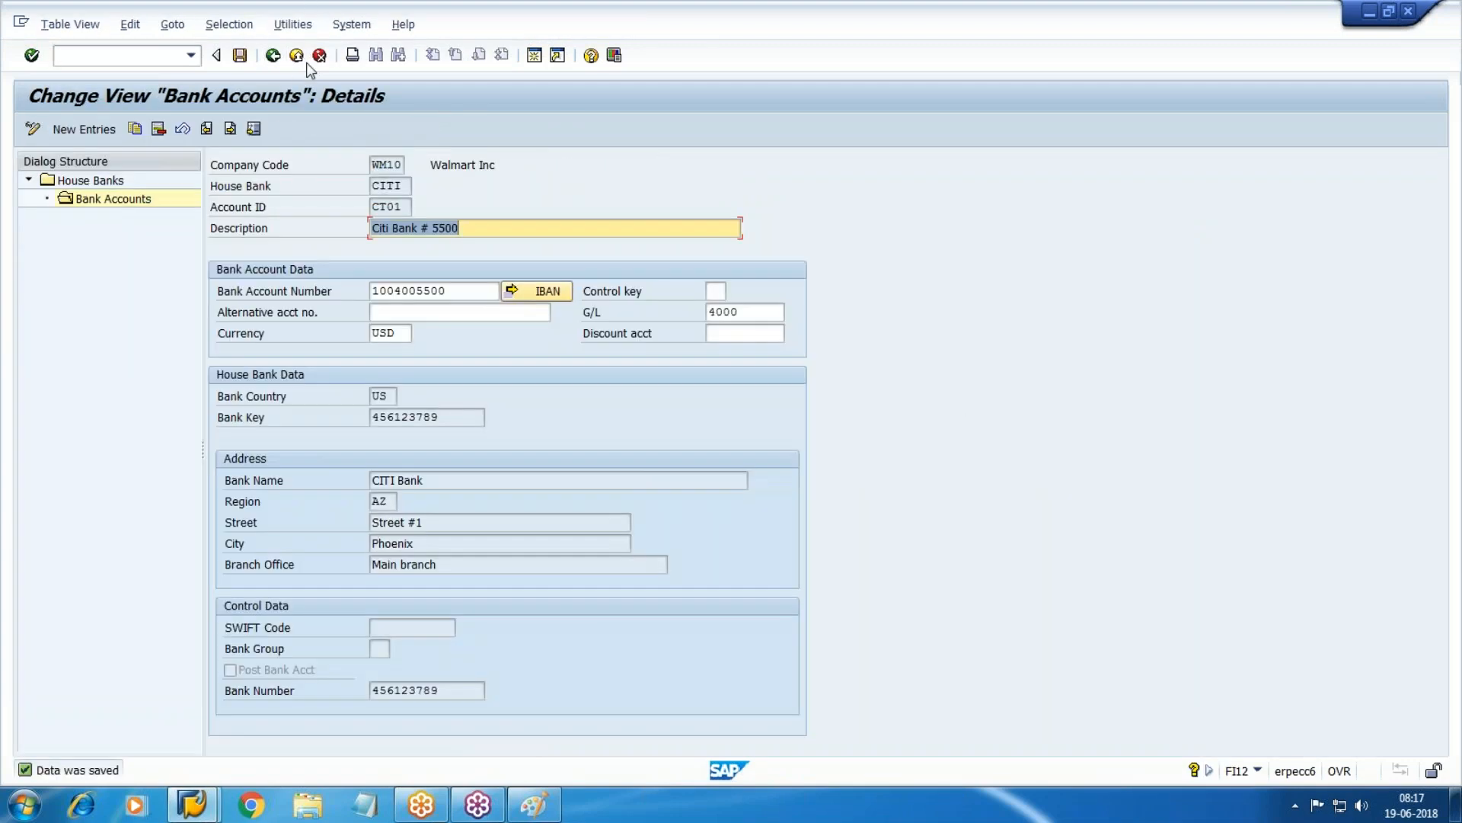
key("ctrl+s")
left_click(192, 804)
left_click(317, 705)
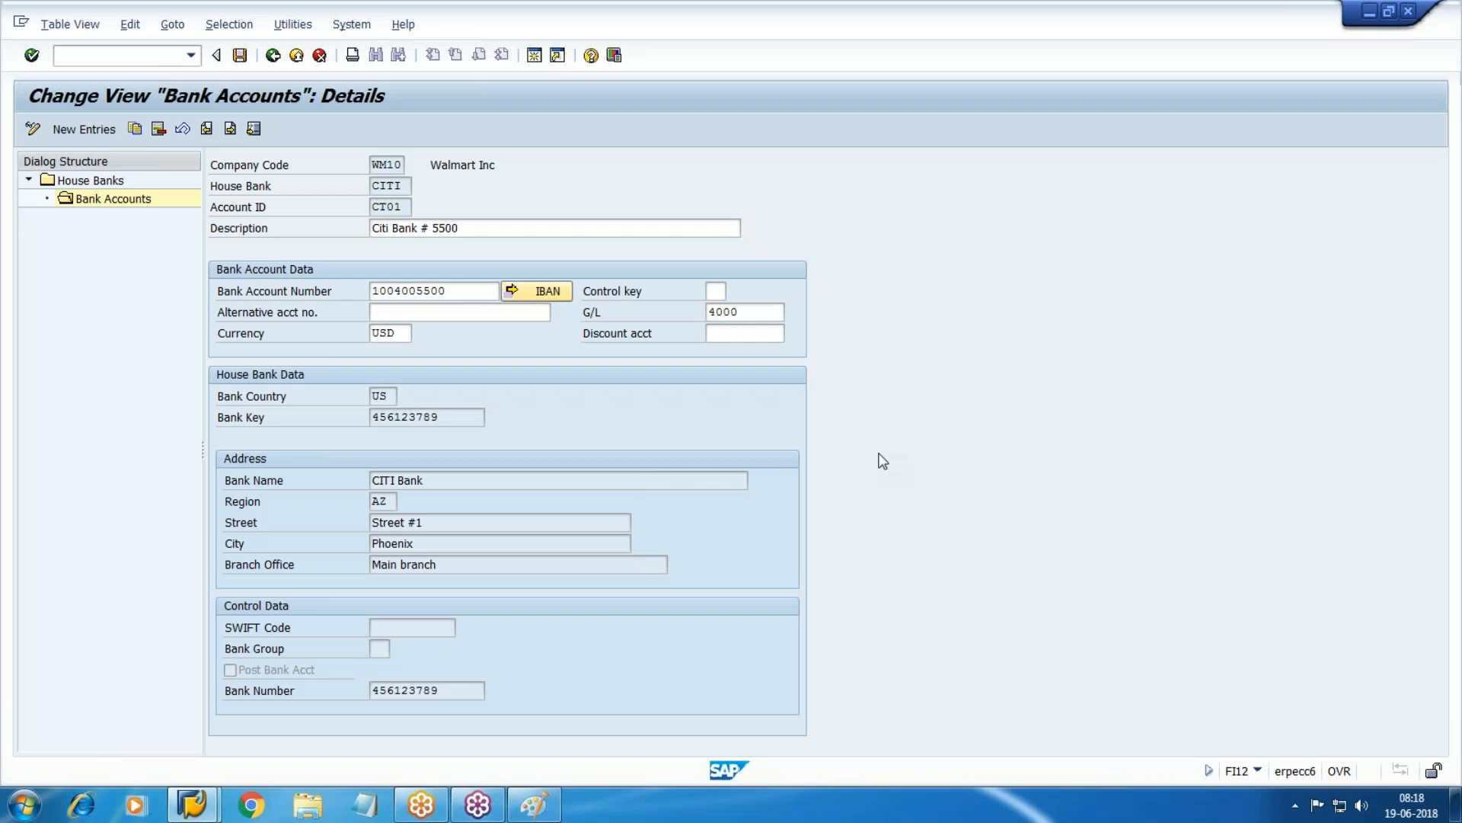
Switch to the SAP Easy Access session and start entering a transaction code.
key("alt+Tab")
type("fb")
type("l3")
key("BackSpace")
key("BackSpace")
Run FBL1N for Vendor Line Item Display, then open a second SAP session.
type("fbl1n")
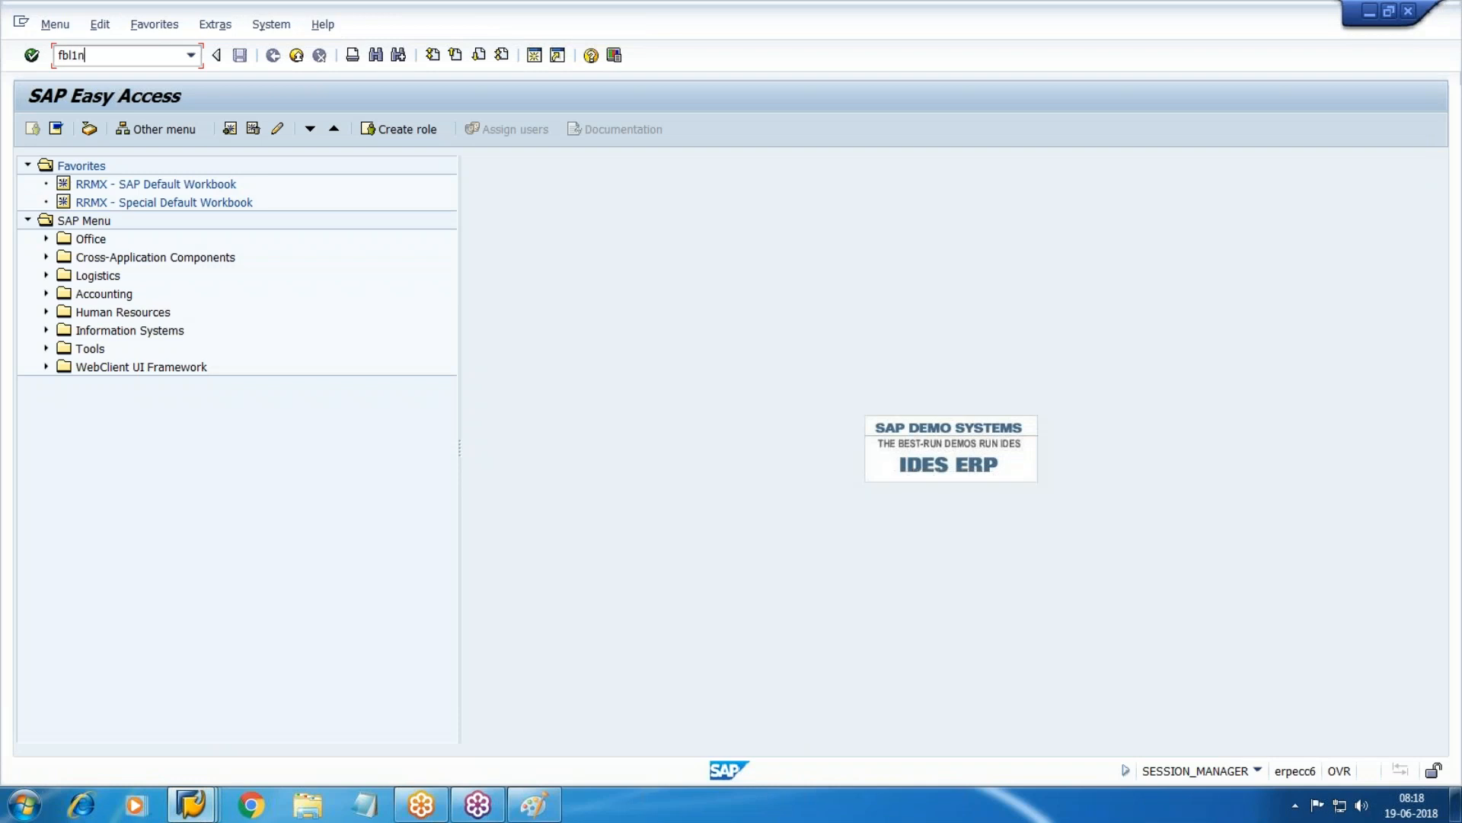
key("Return")
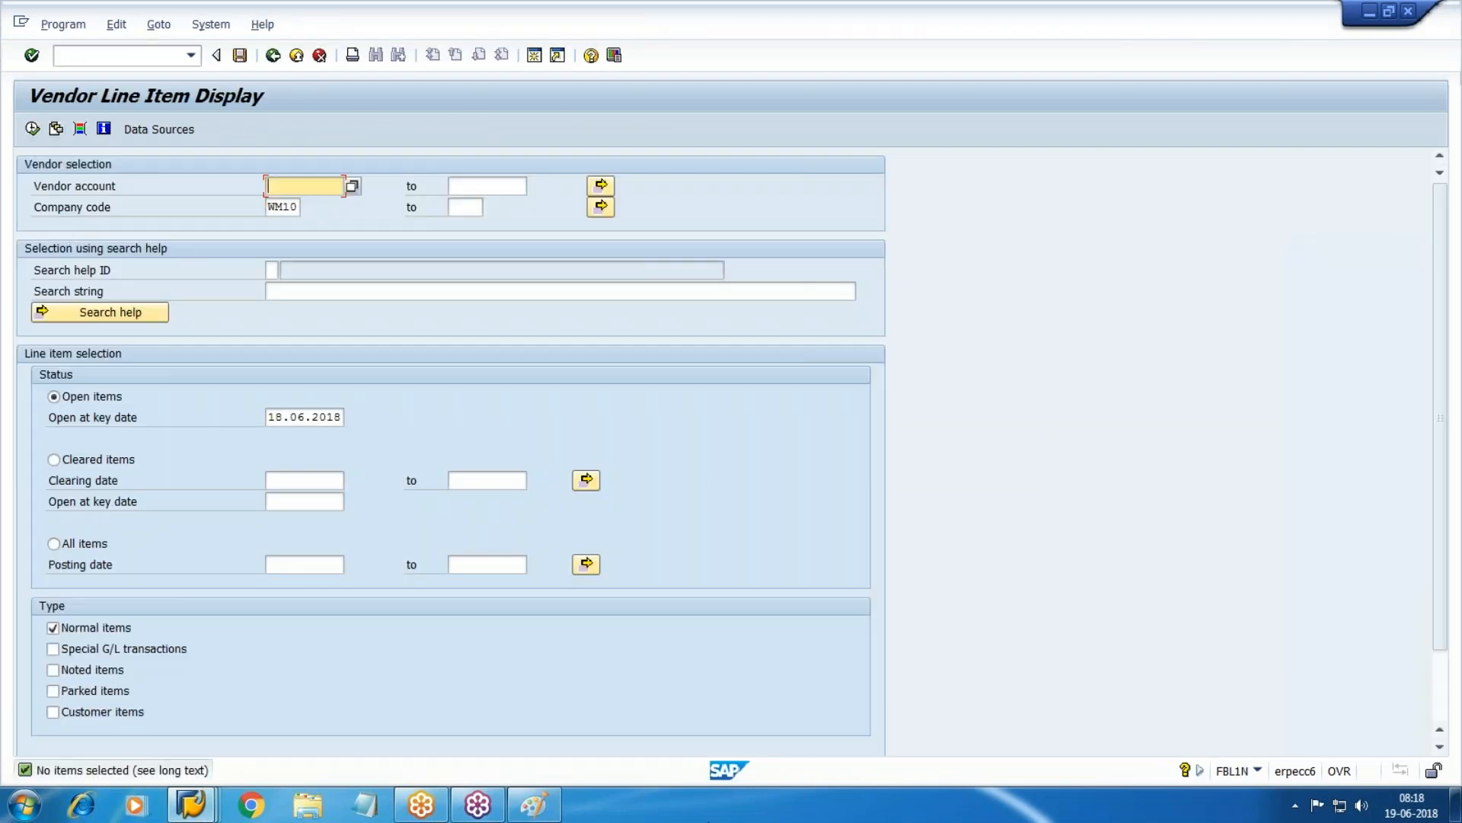
left_click(534, 55)
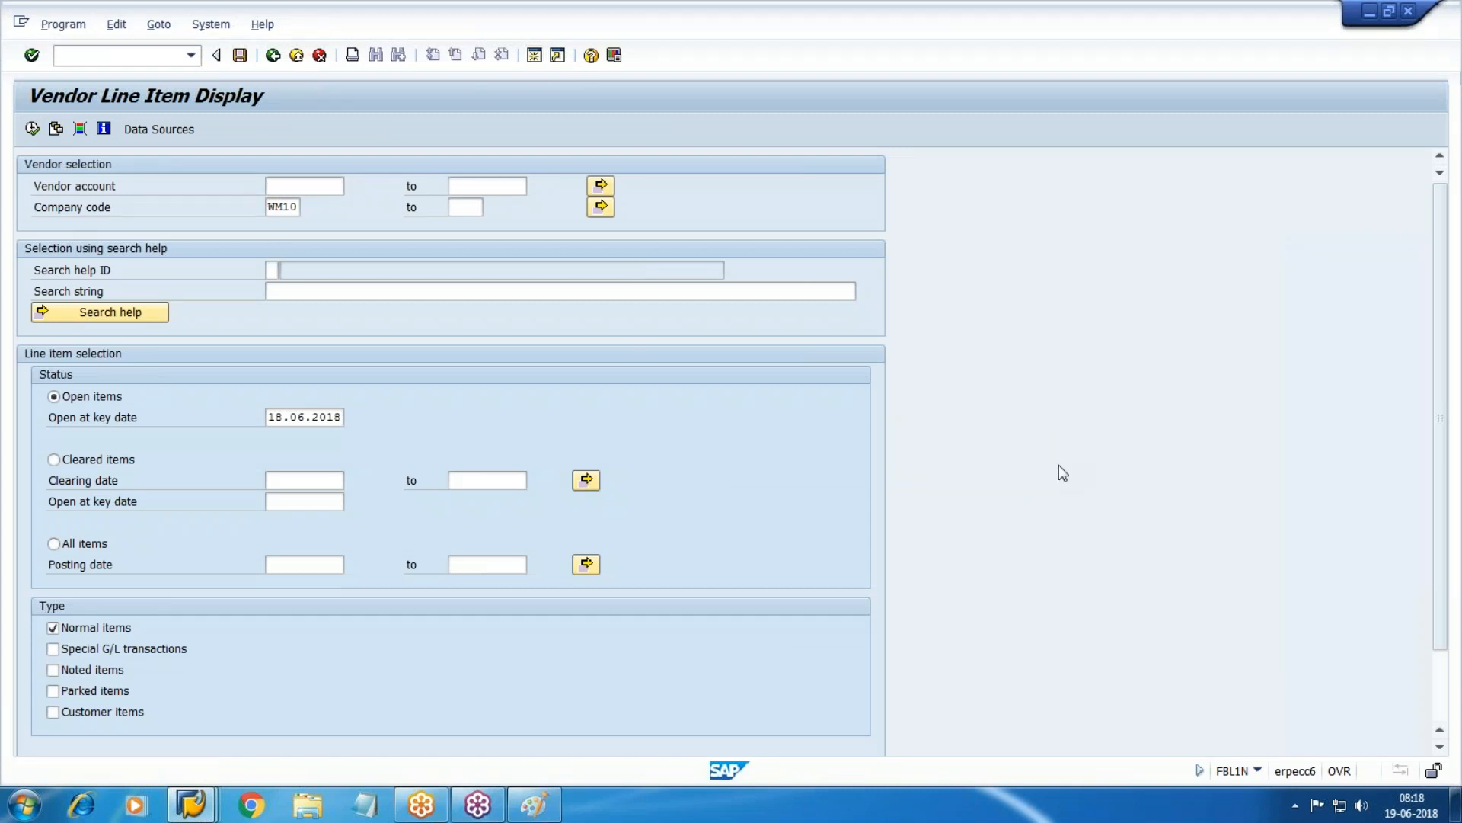
Start an FB60 vendor invoice and pick vendor 100490 from company code WM10.
type("fb")
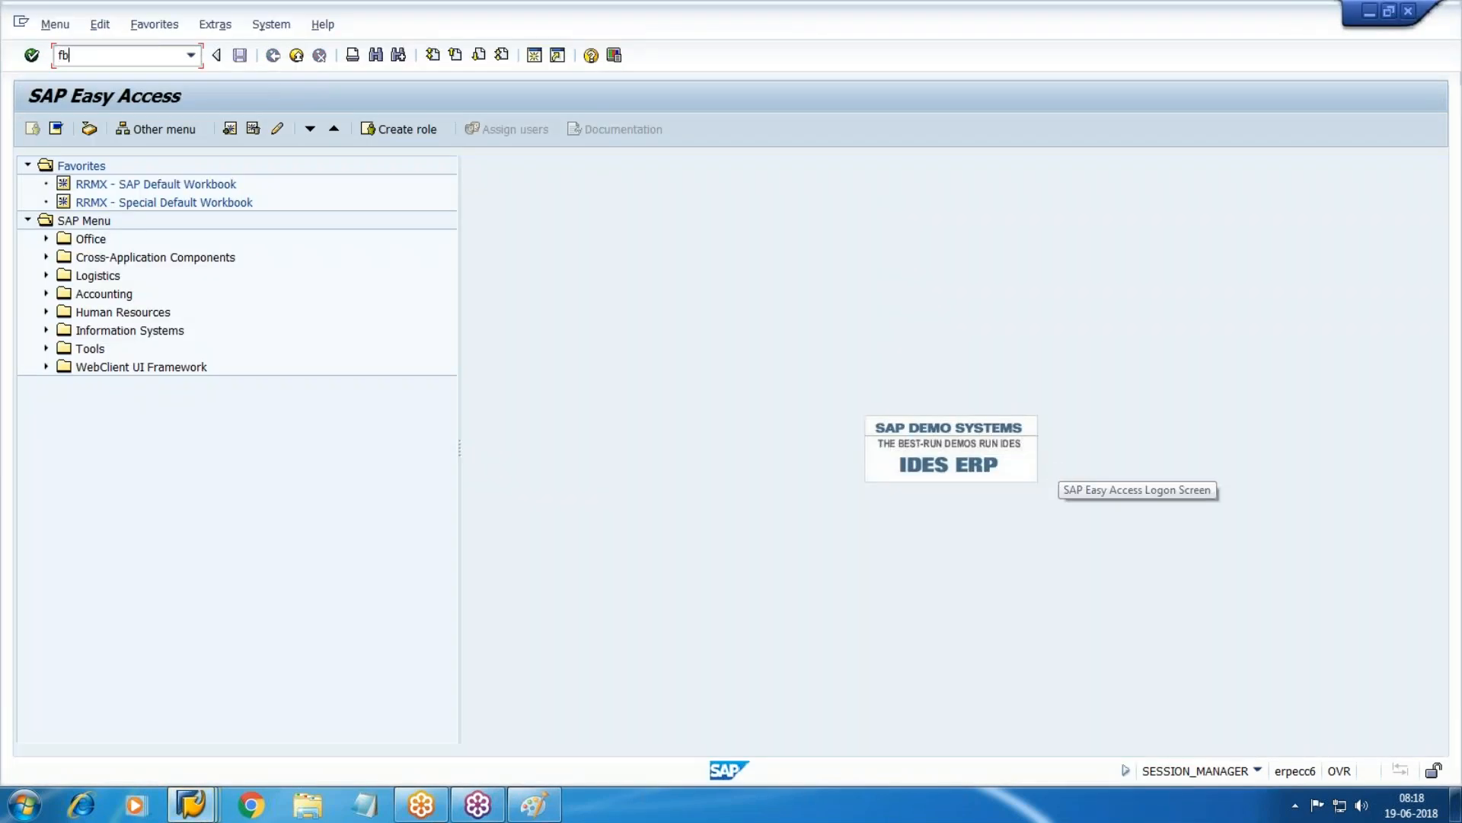
type("60")
key("Return")
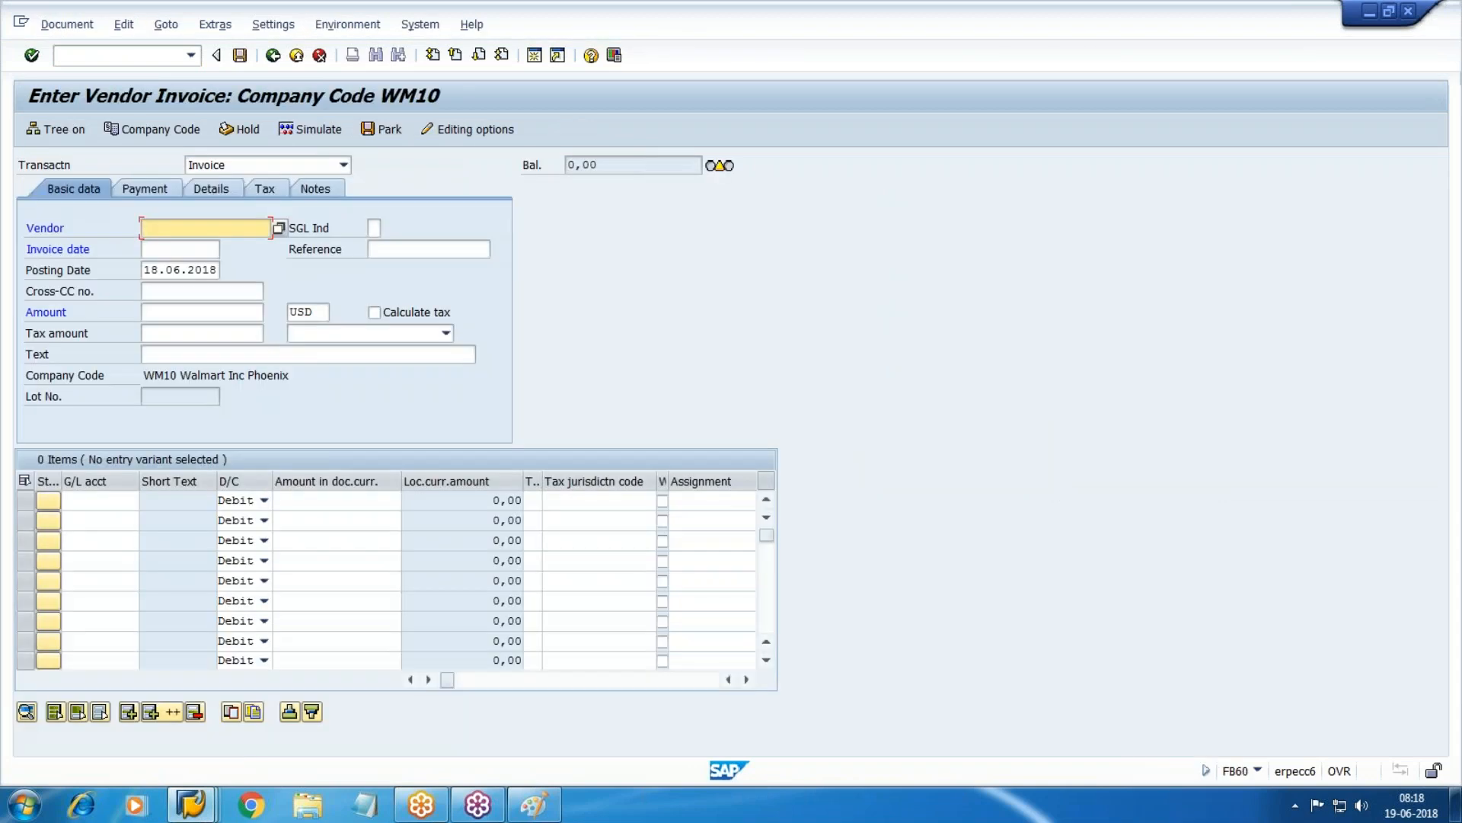
key("F4")
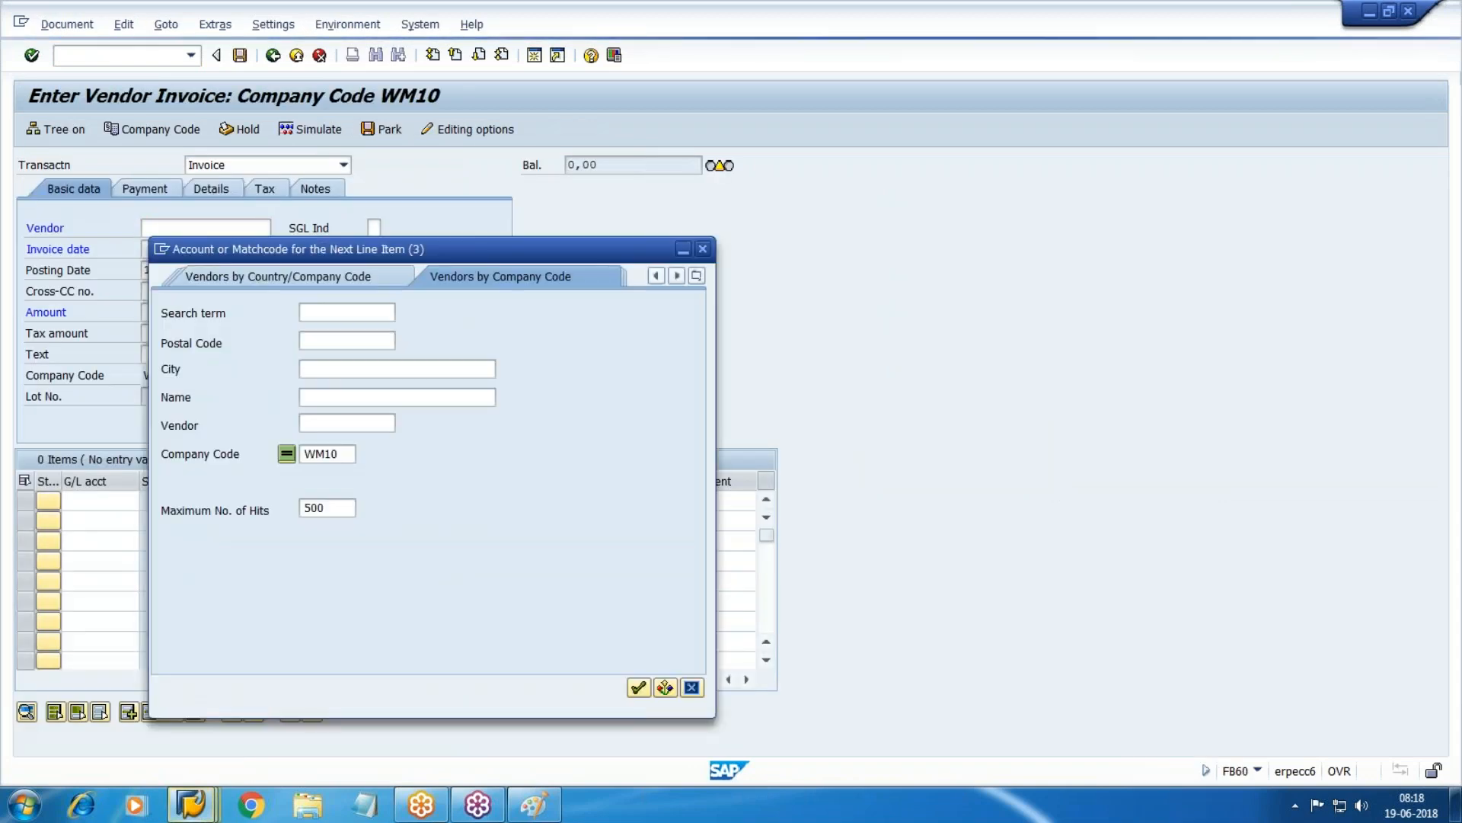
key("Return")
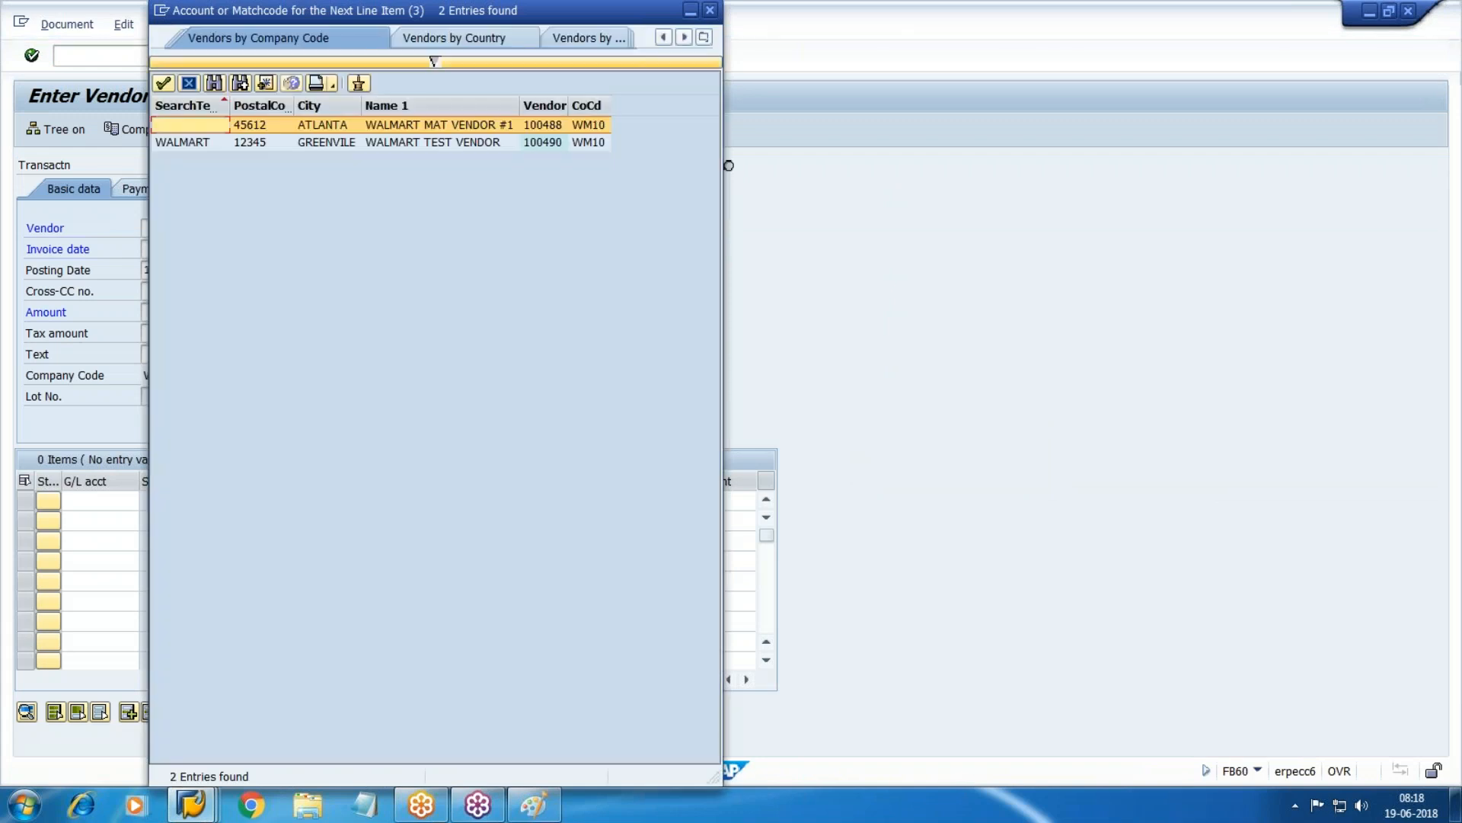
double_click(464, 143)
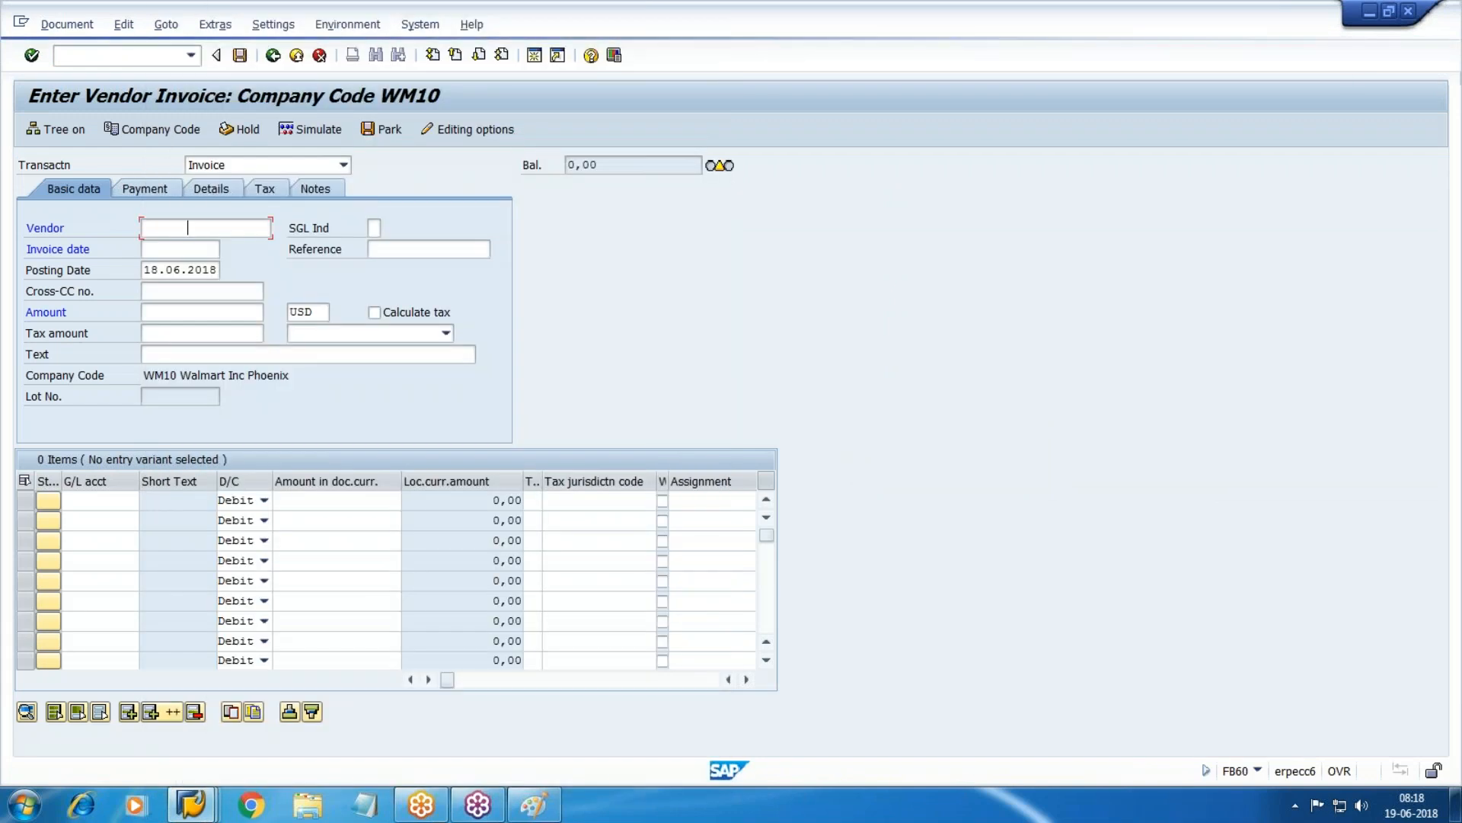
Enter invoice date 17.06.2018 and invoice amount 15000.
key("Tab")
type("17.09")
key("BackSpace")
type("6.2018")
key("Tab")
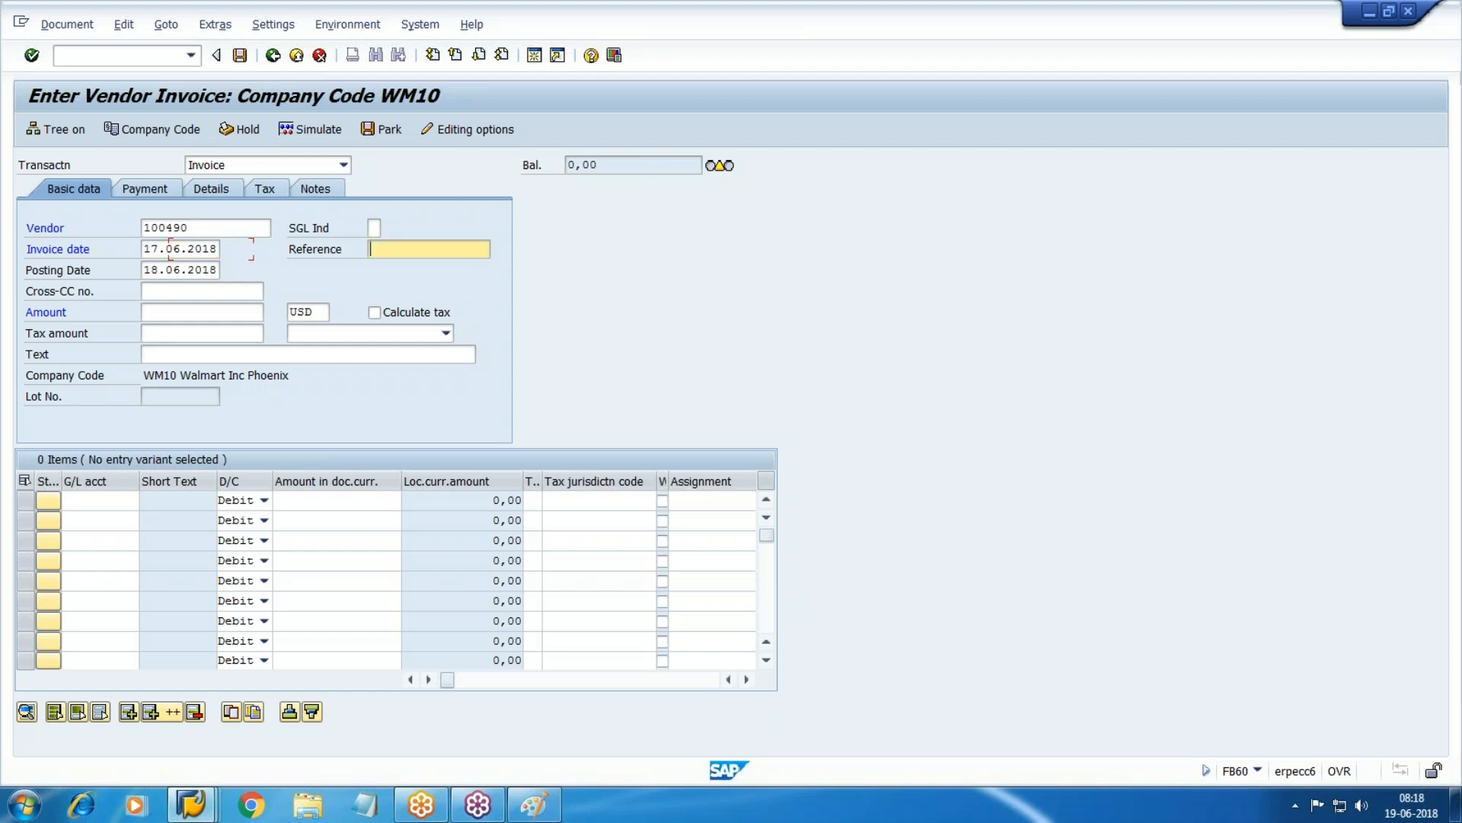
key("Tab")
type("15000")
key("Tab")
key("Tab")
key("Tab")
key("Tab")
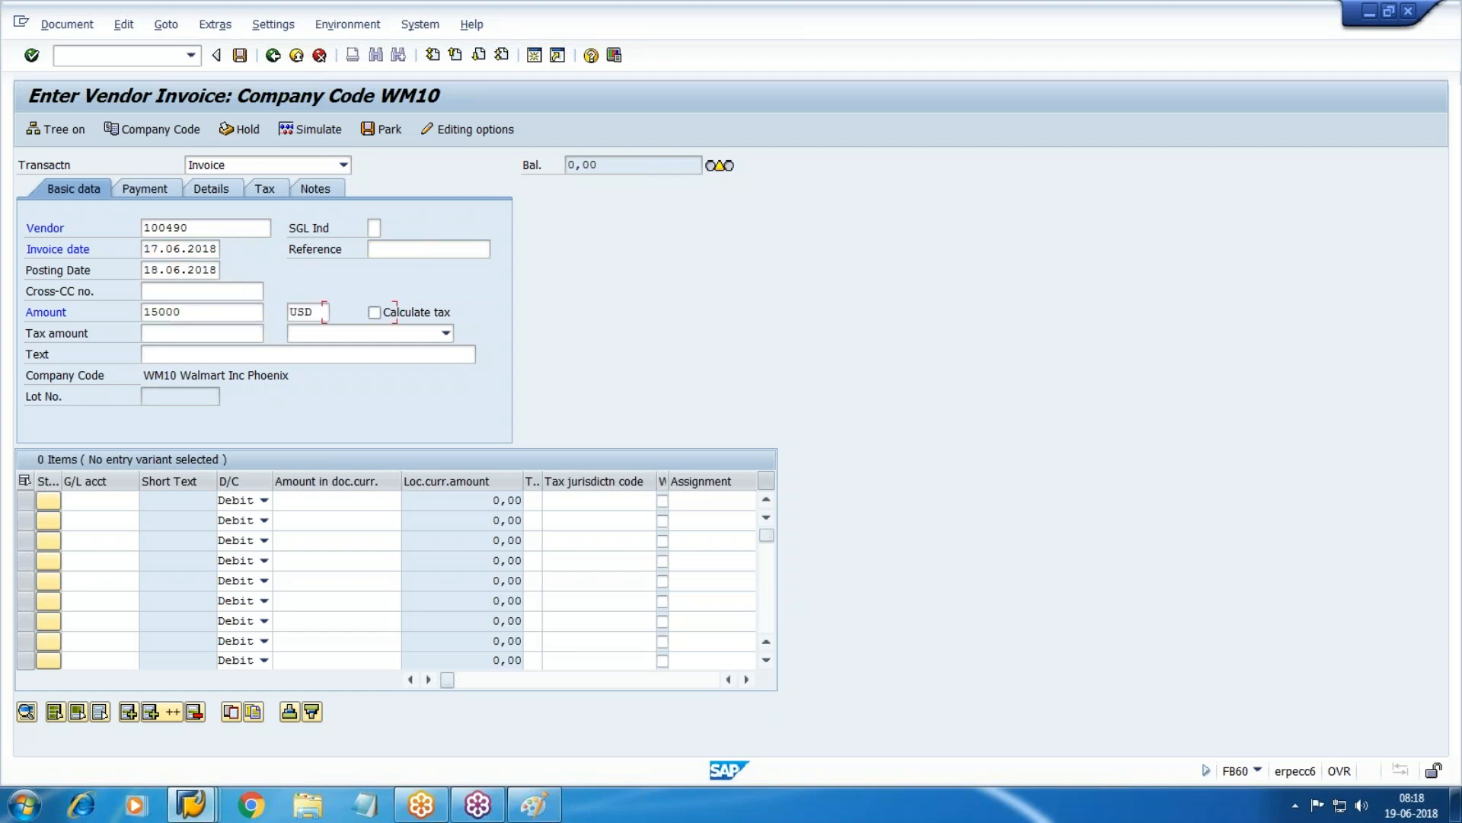
Add a line on G/L account 1003 Purchase with amount * and text purchase.
key("shift+Tab")
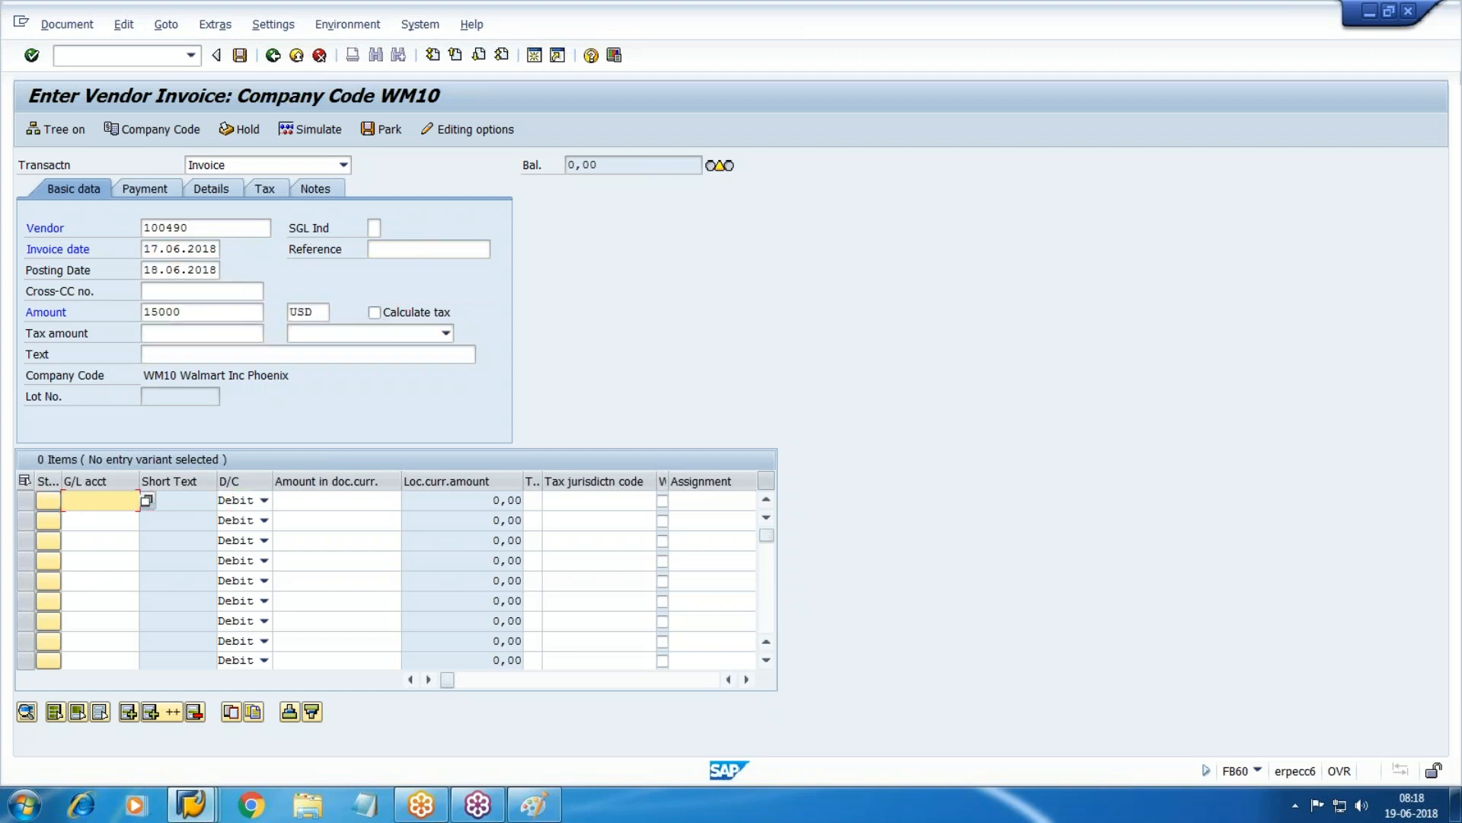
key("F4")
key("Return")
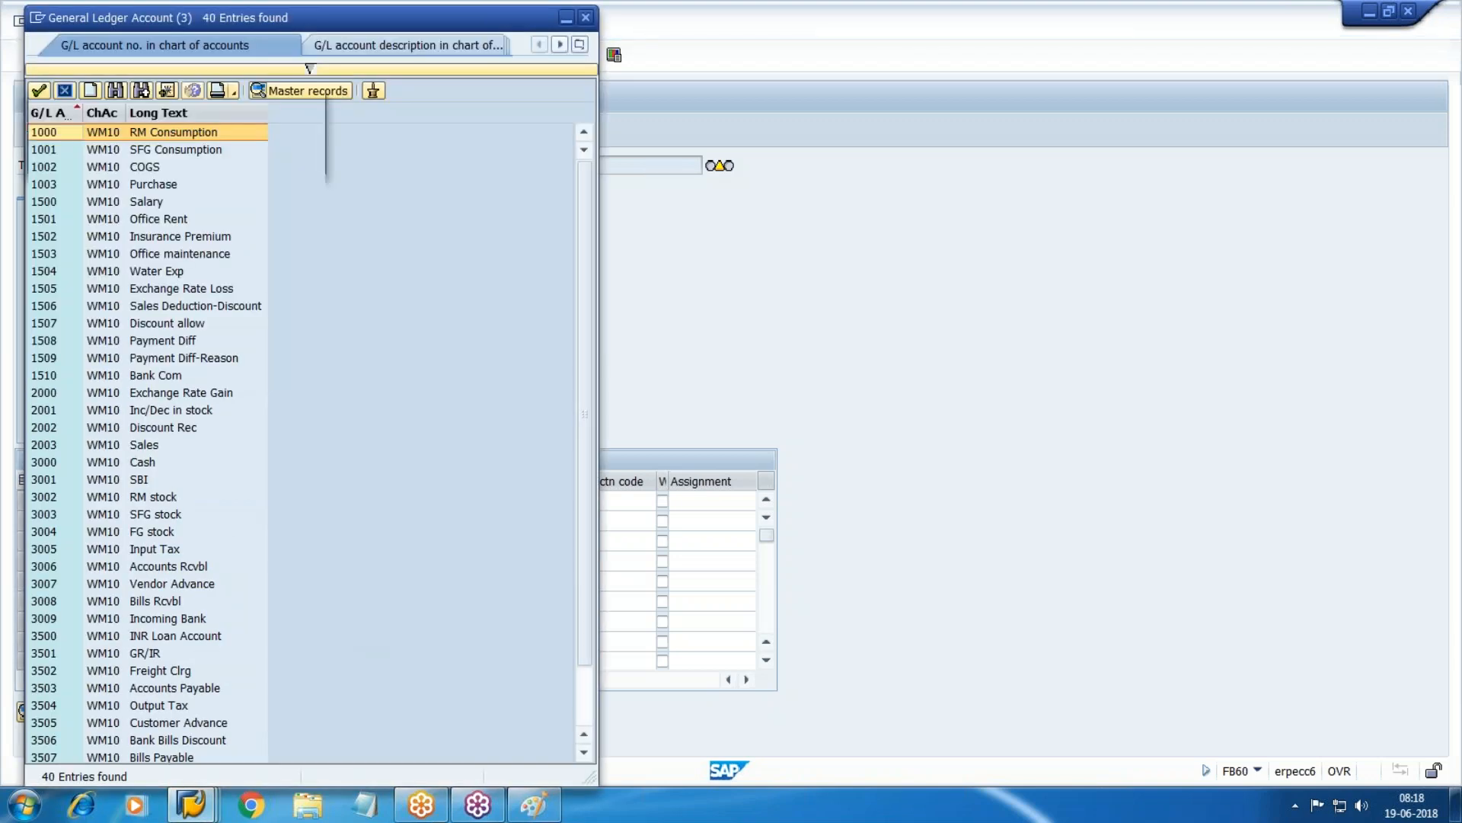
key("ctrl+f")
type("purchase")
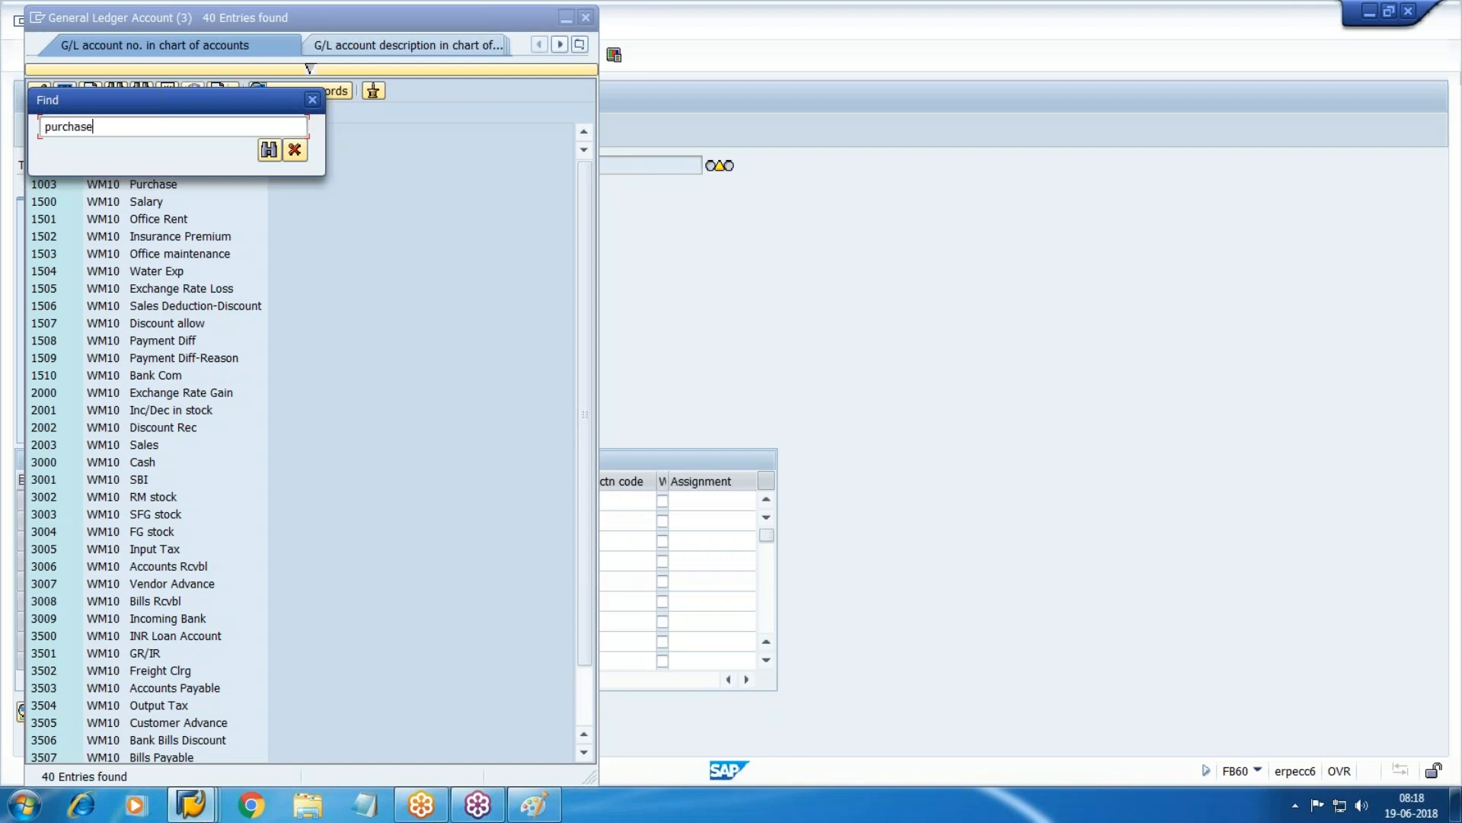
key("Return")
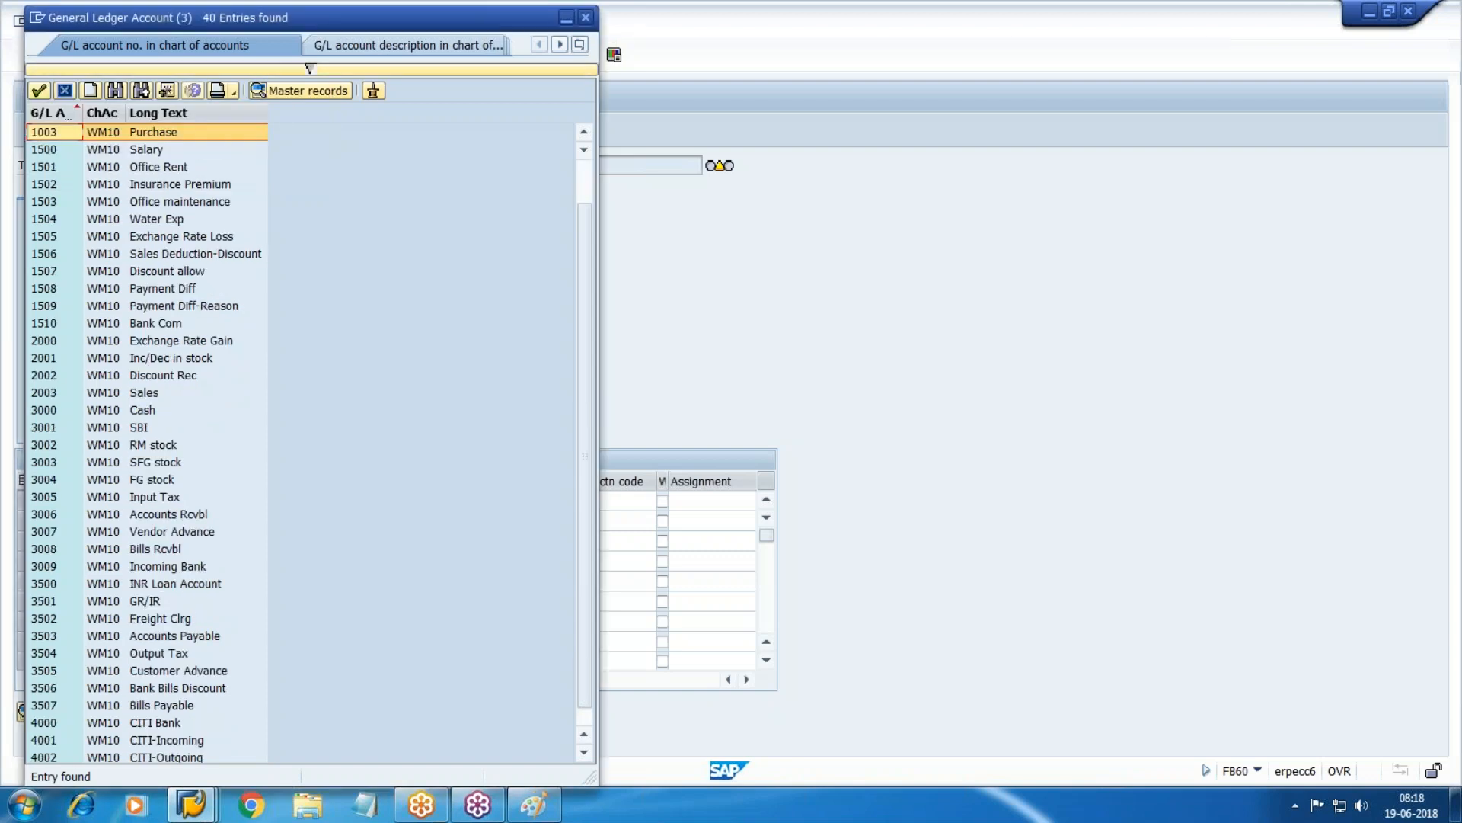
key("Return")
key("Tab")
key("Tab")
type("*")
key("Tab")
key("Tab")
key("Tab")
key("Tab")
key("Tab")
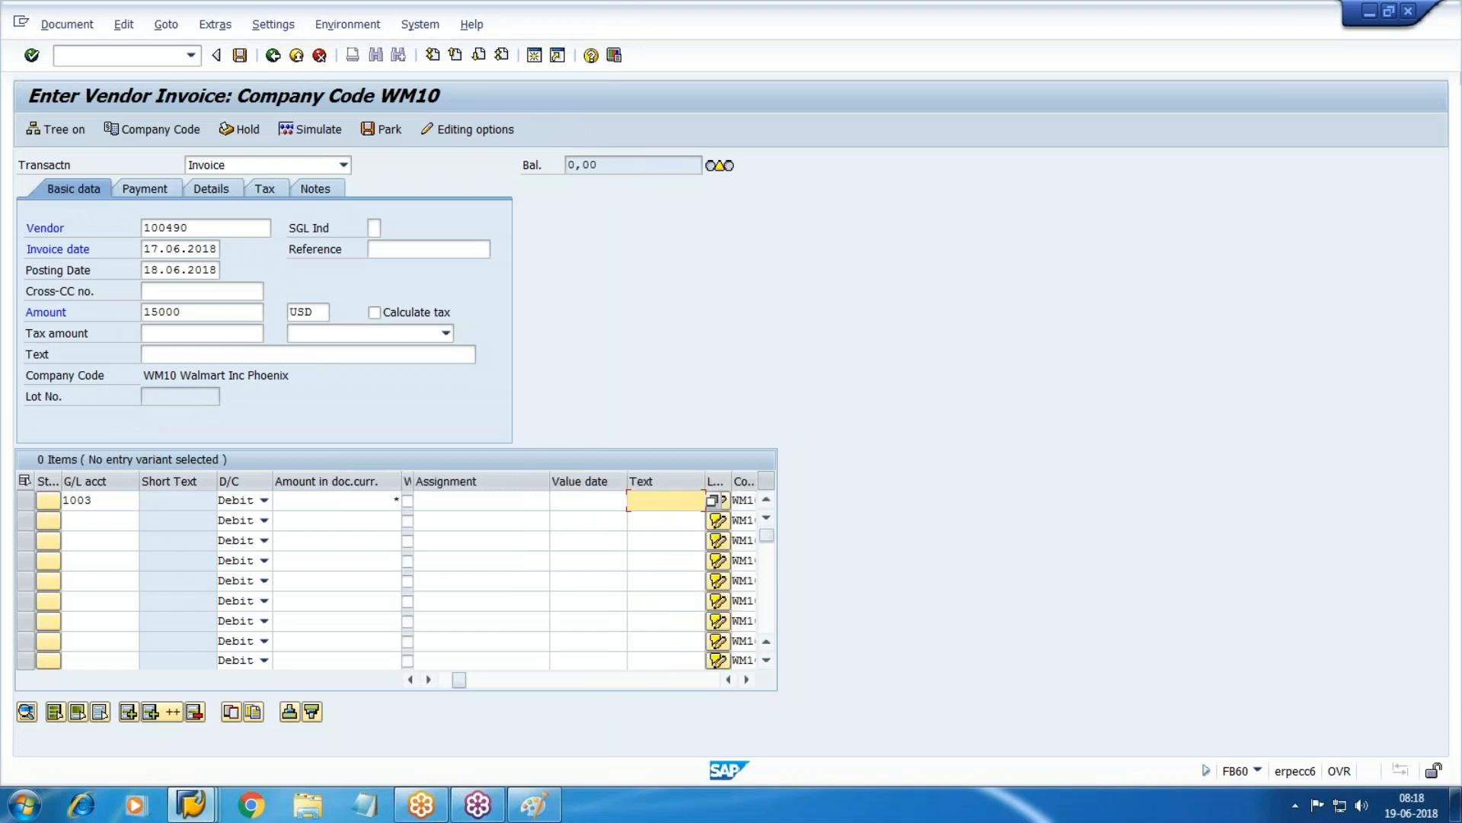
type("purchase")
Check the invoice entries and accept the tax warning.
left_click(163, 191)
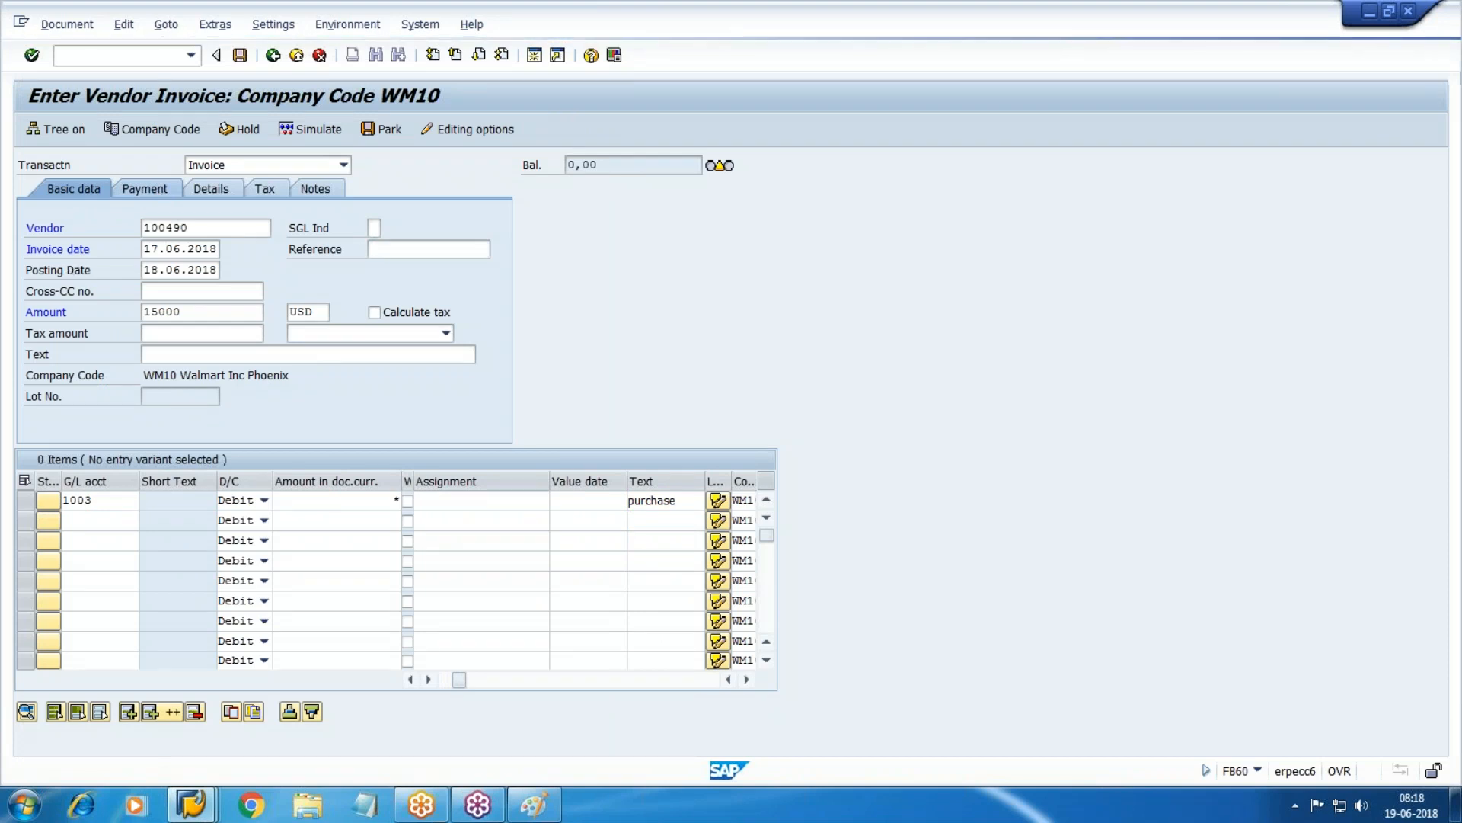
key("Return")
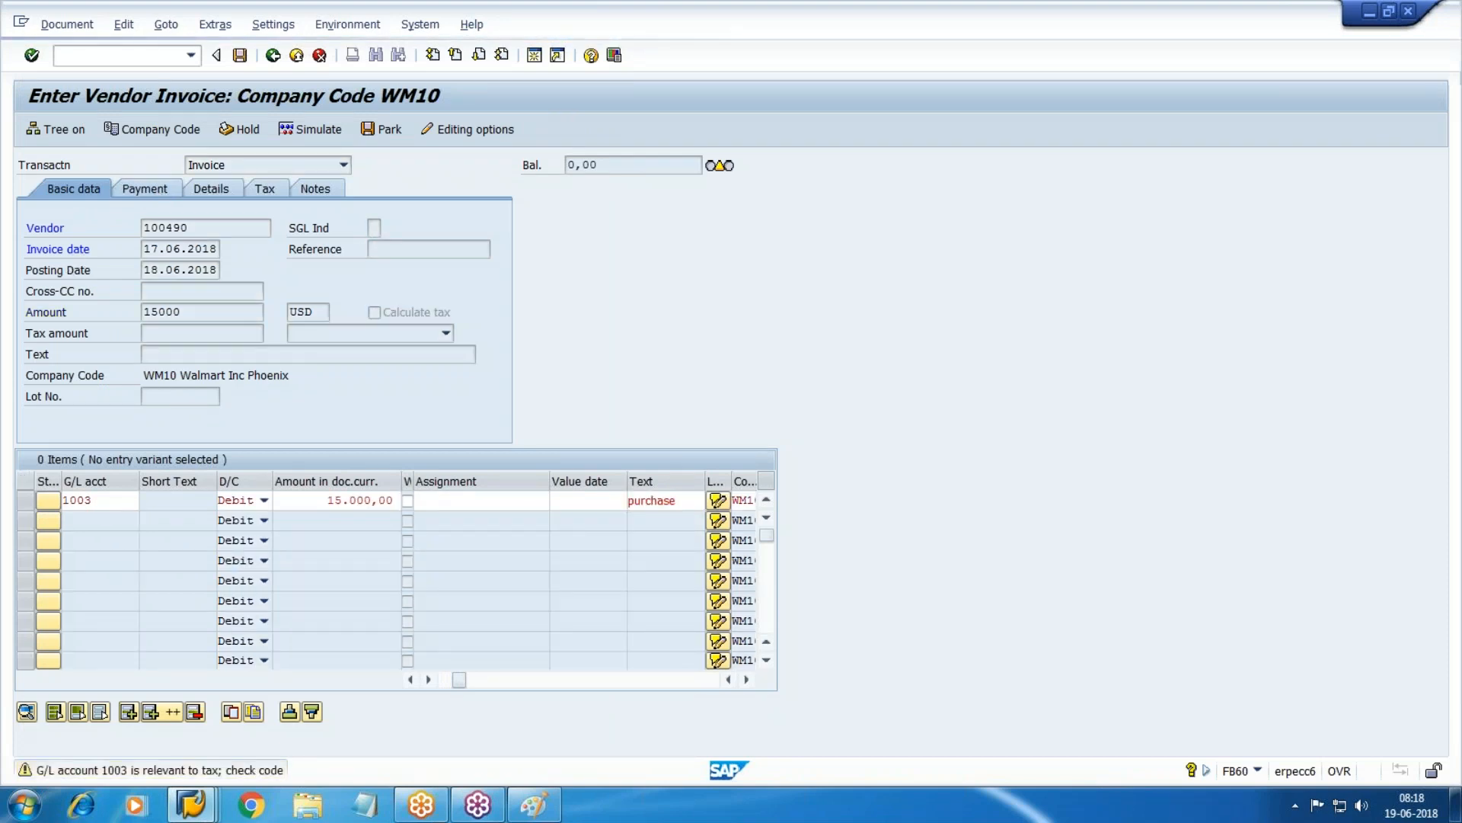
key("F4")
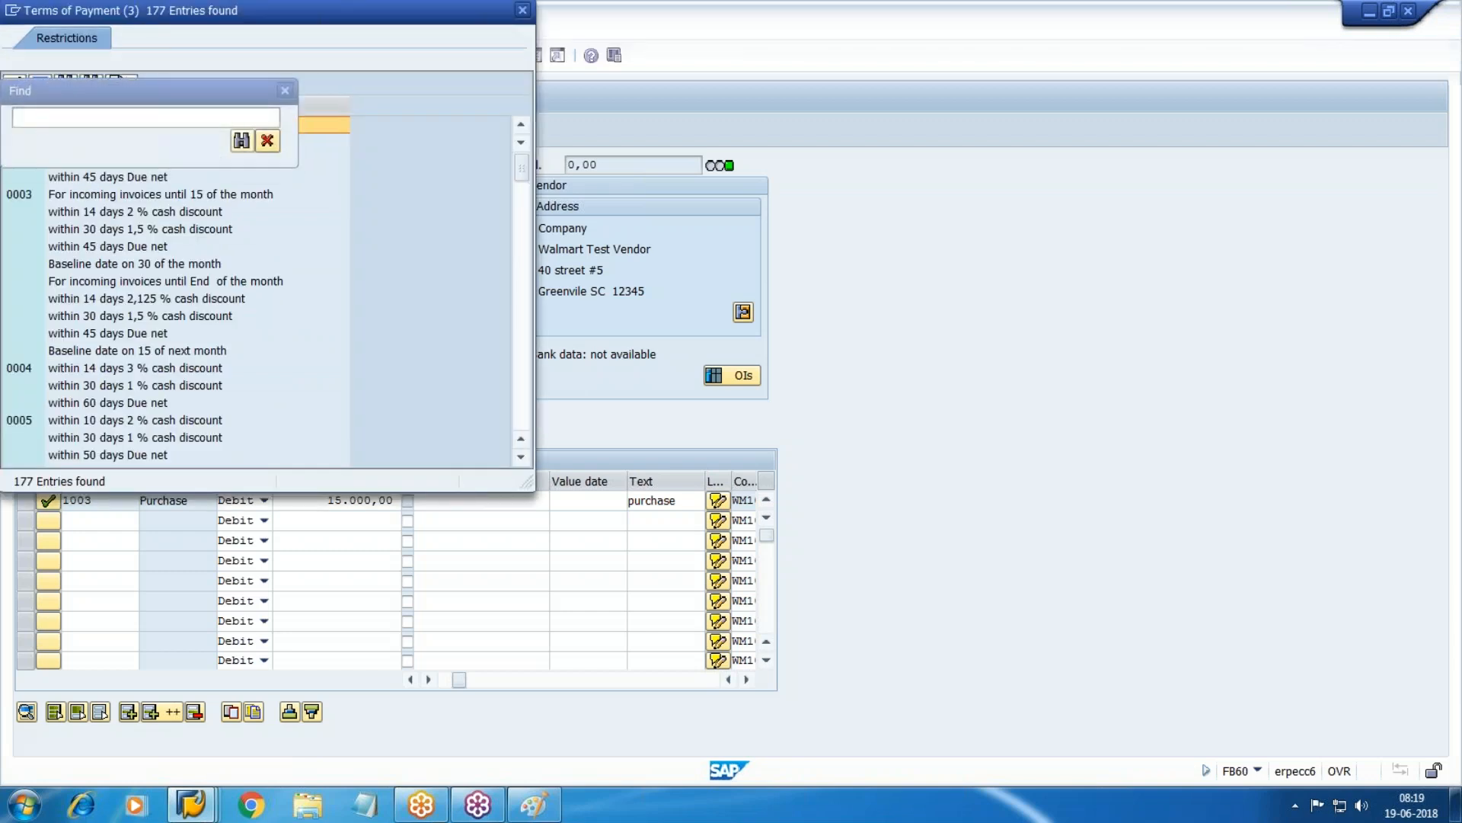
Set payment terms ZWM1 and post the invoice as document 190003.
key("Escape")
key("Escape")
key("F4")
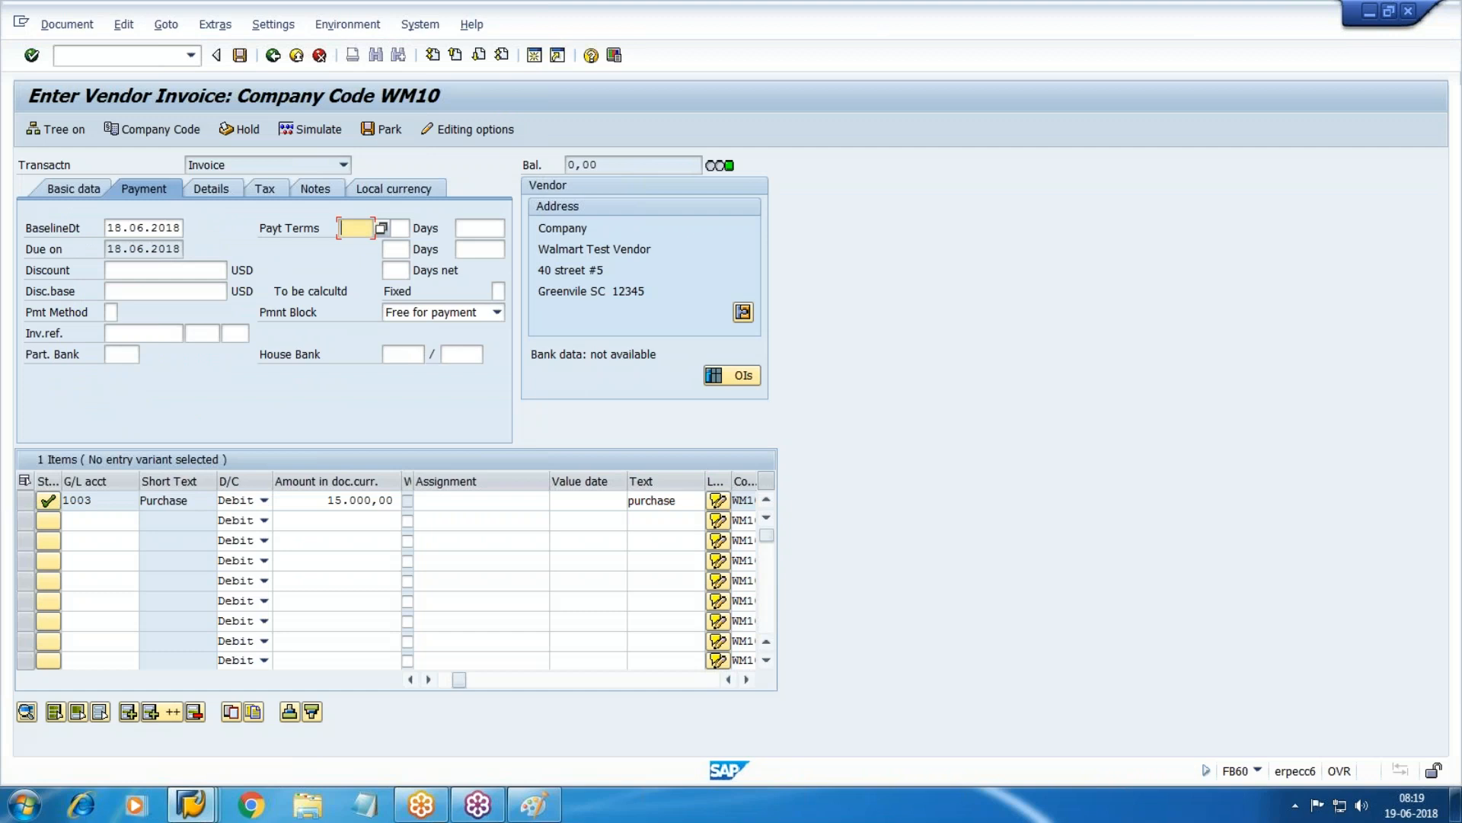
key("ctrl+f")
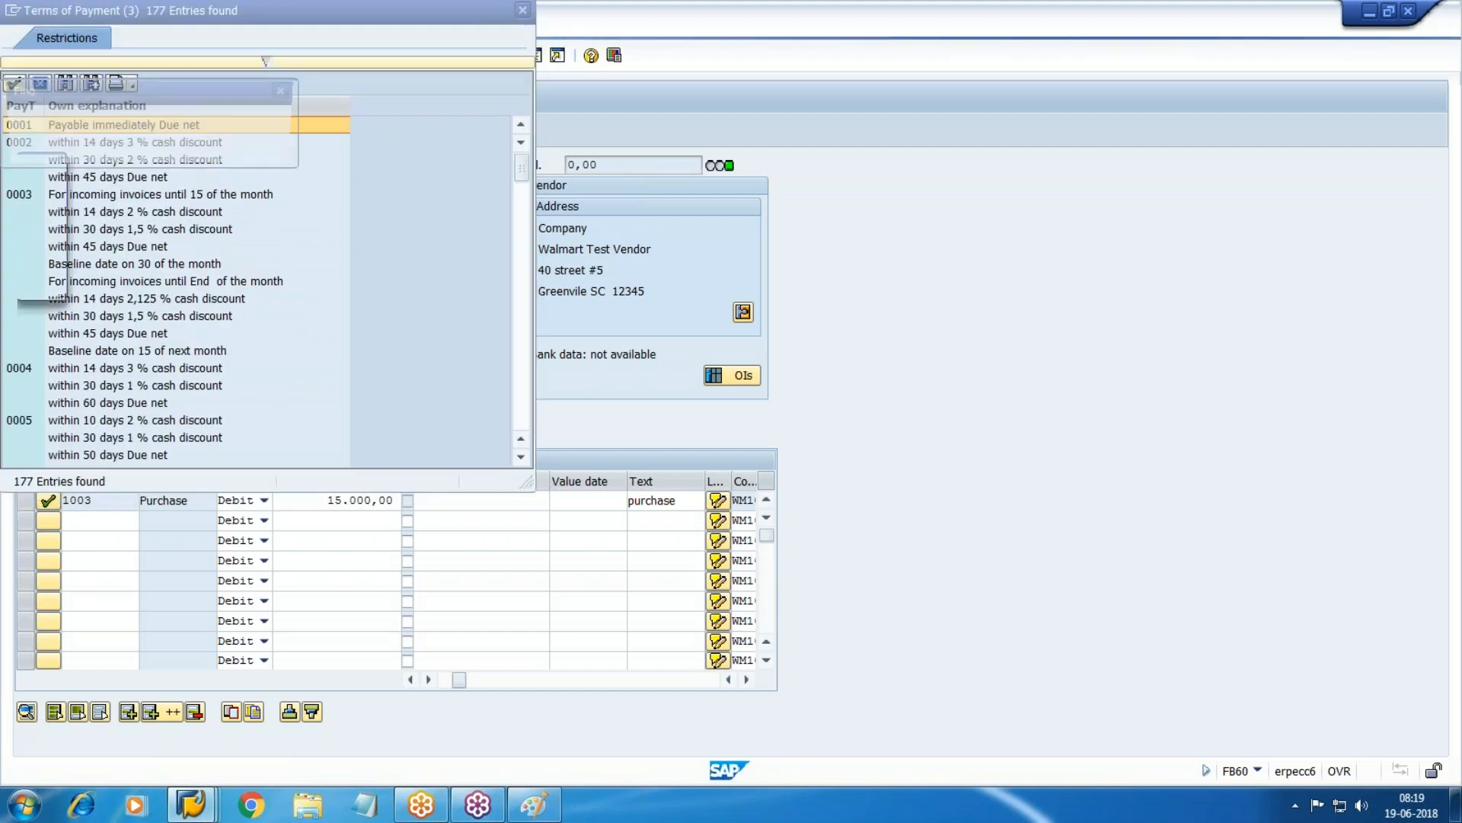
type("zwm1")
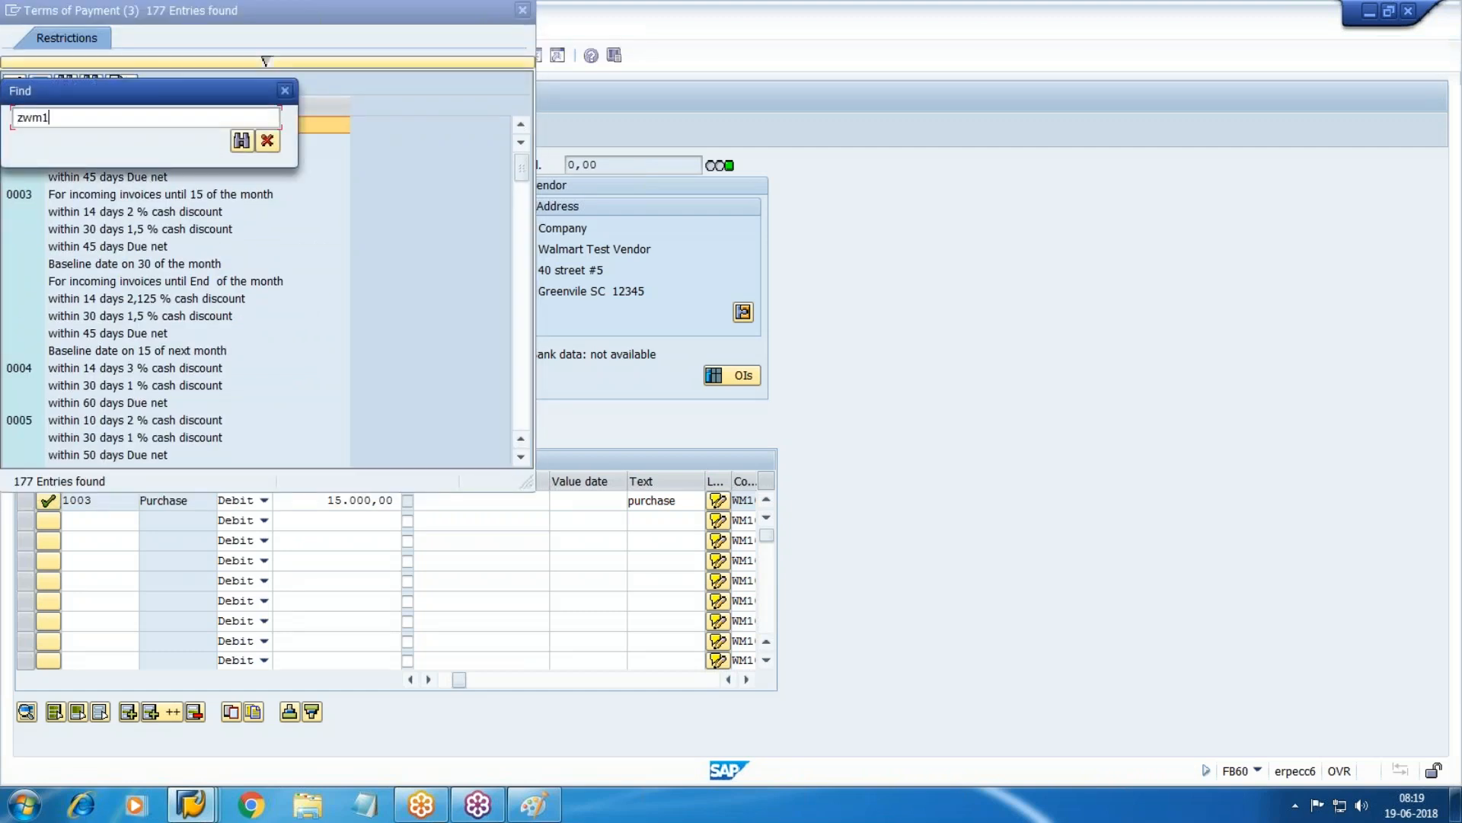
key("Return")
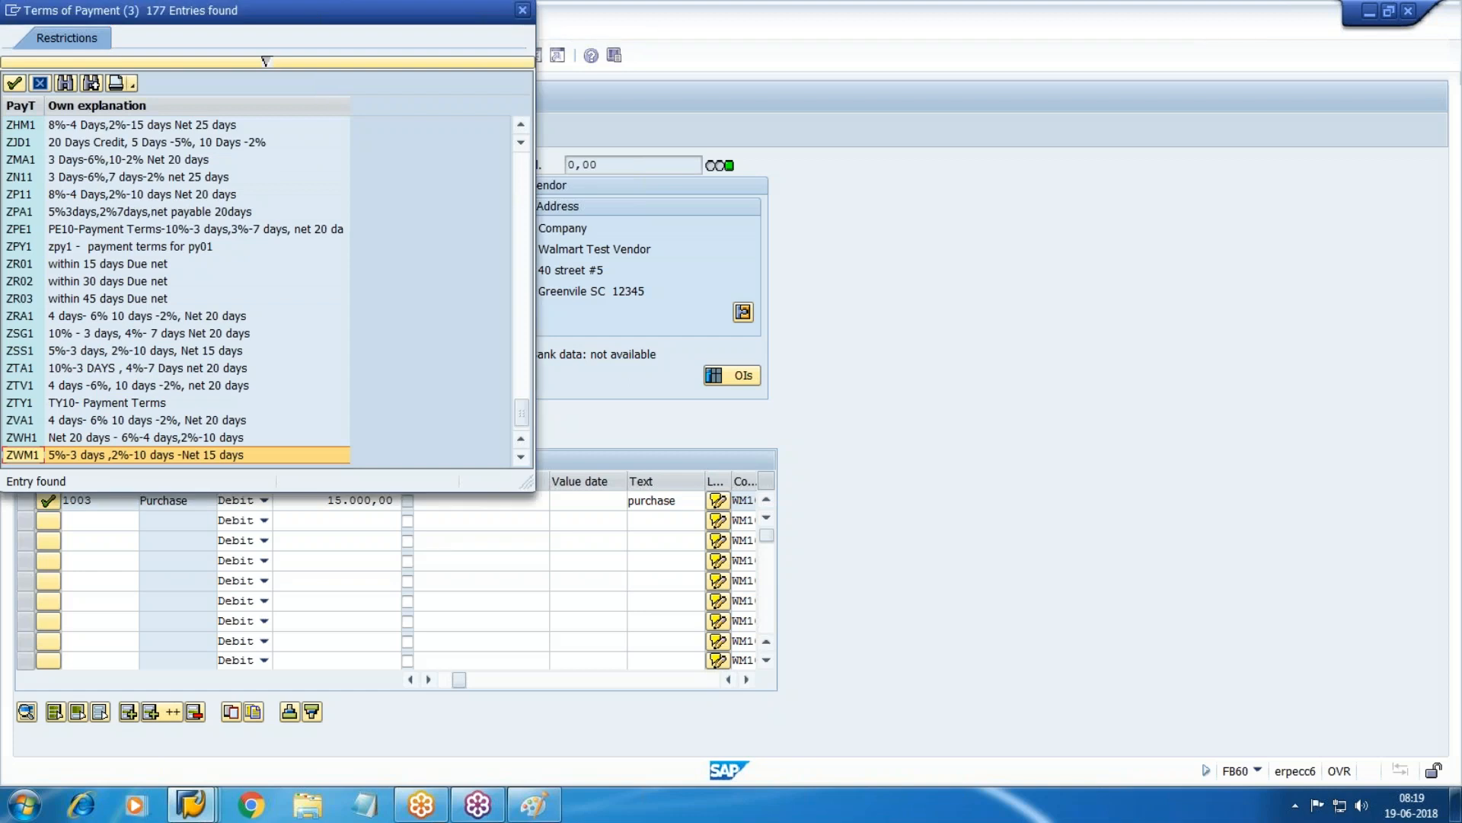
key("Return")
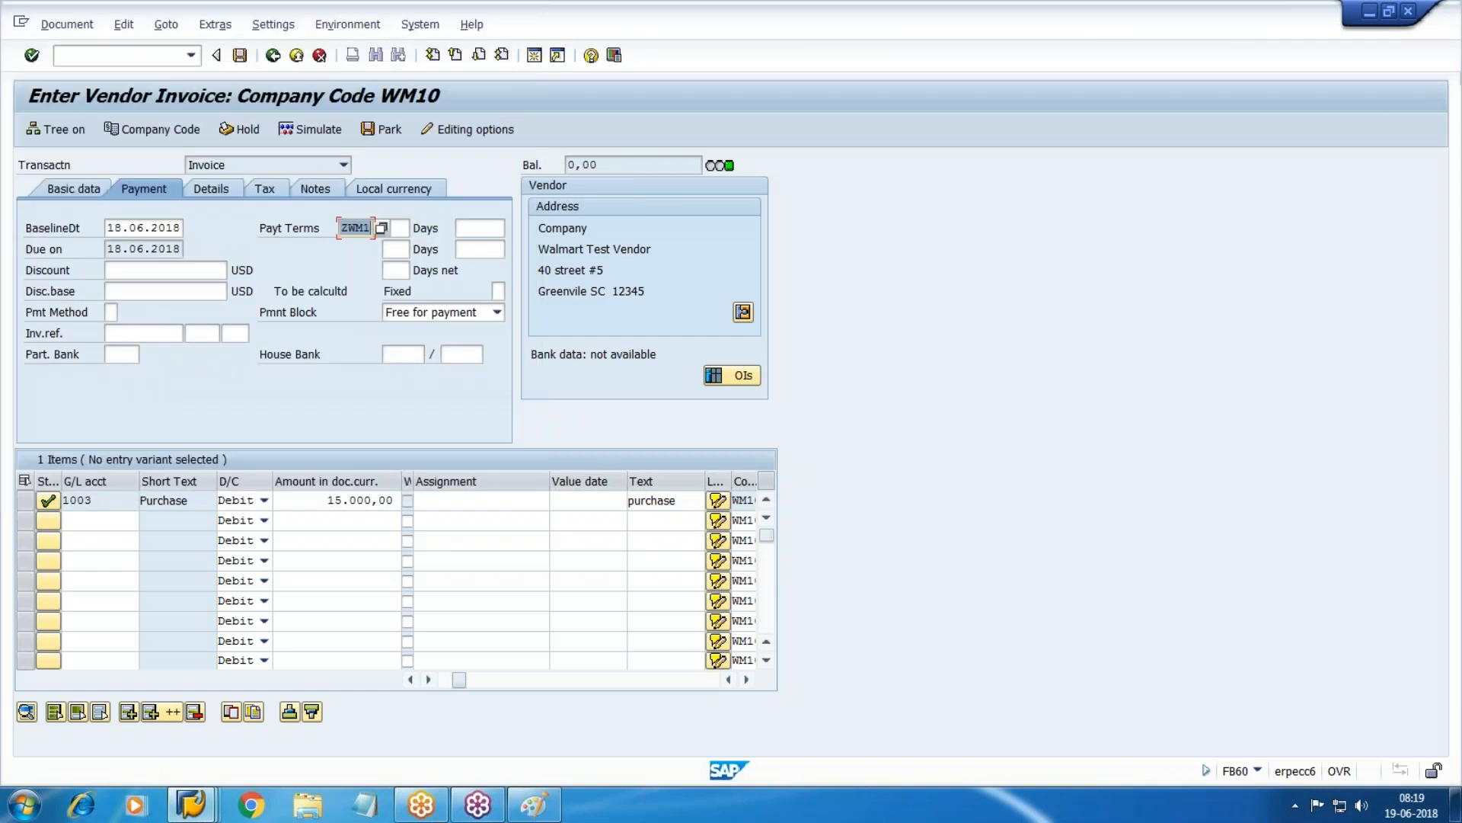
key("Return")
key("Return")
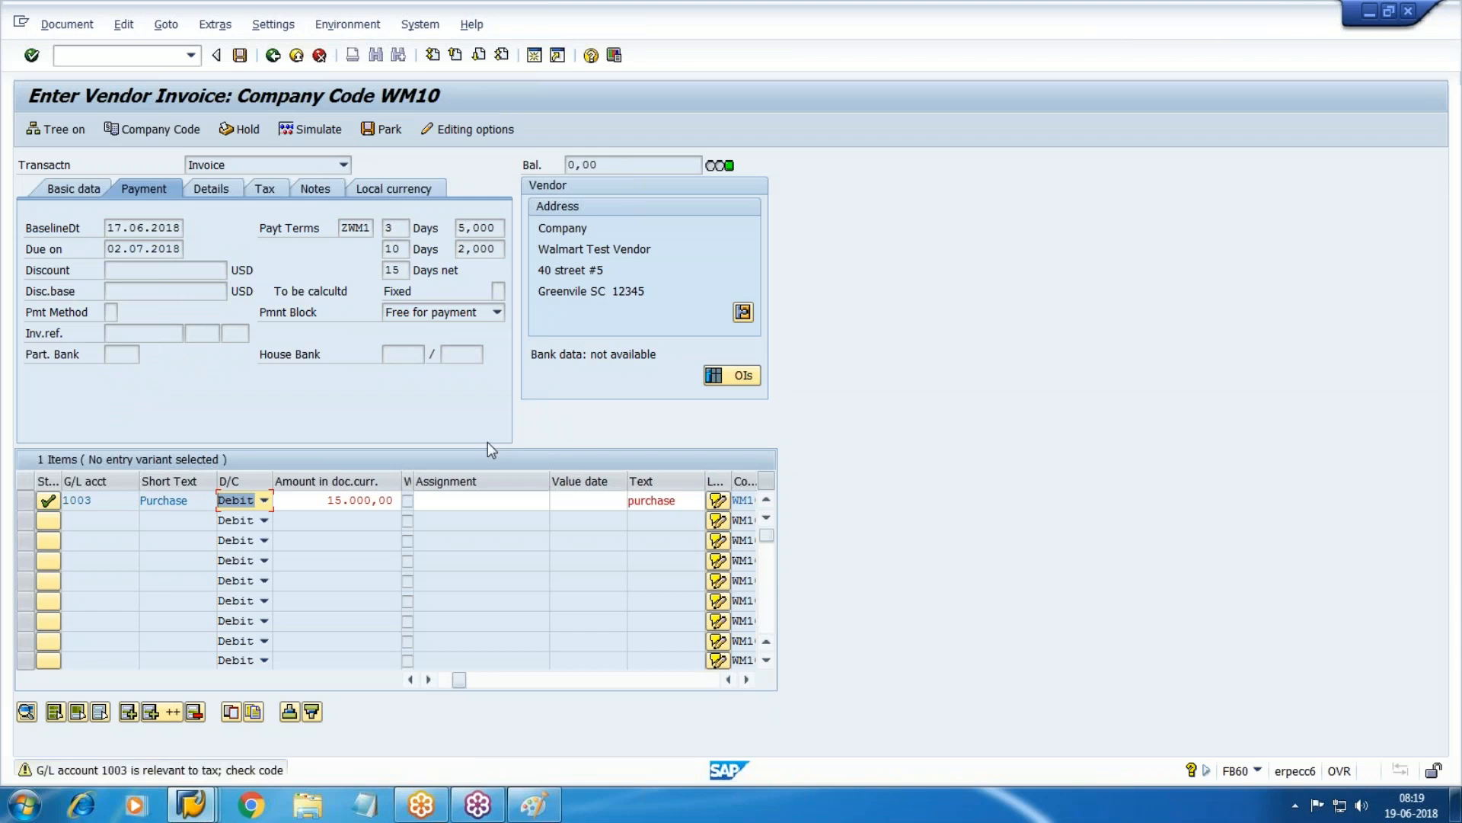
key("Return")
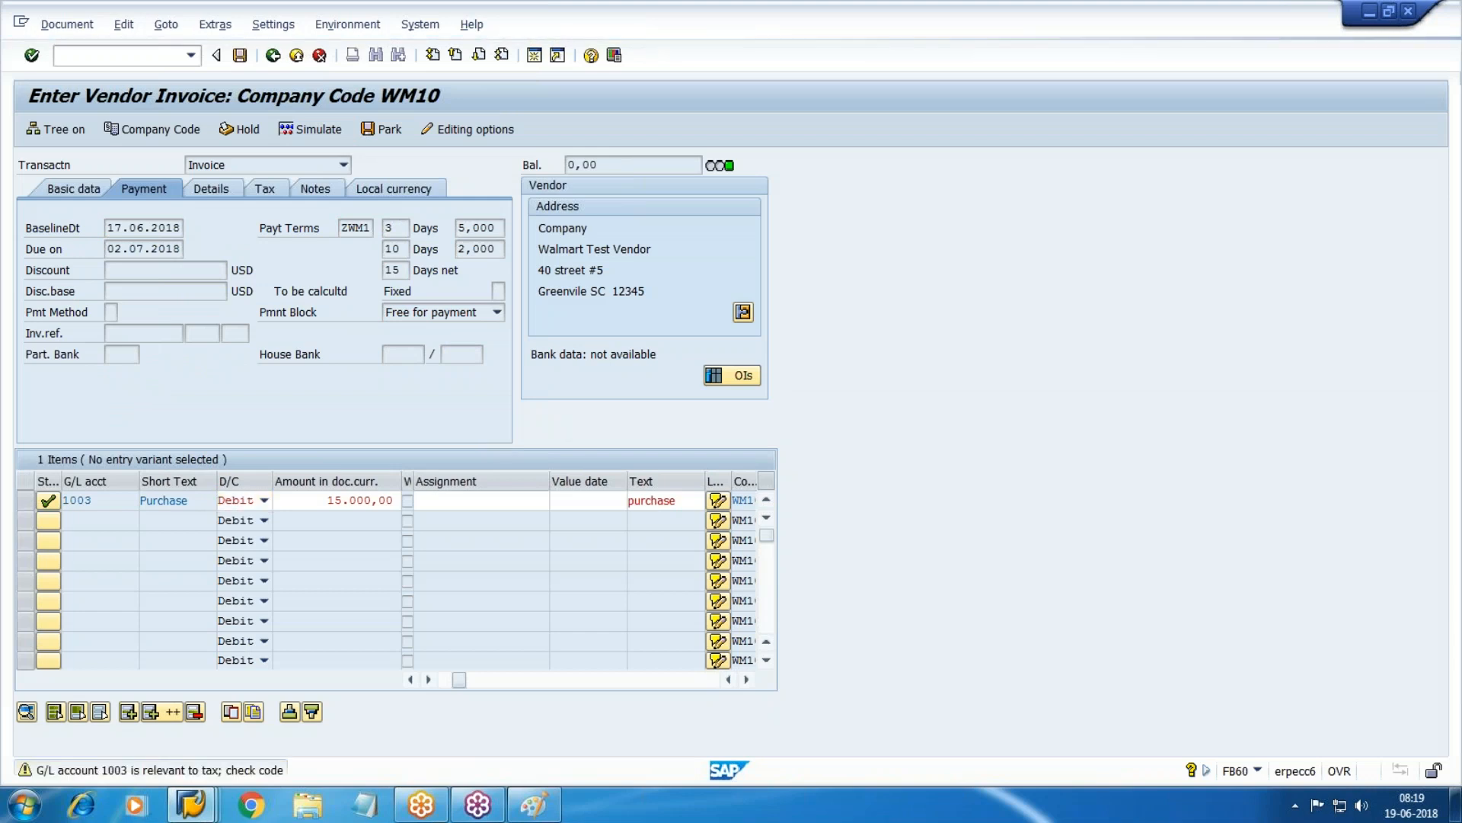
left_click(248, 59)
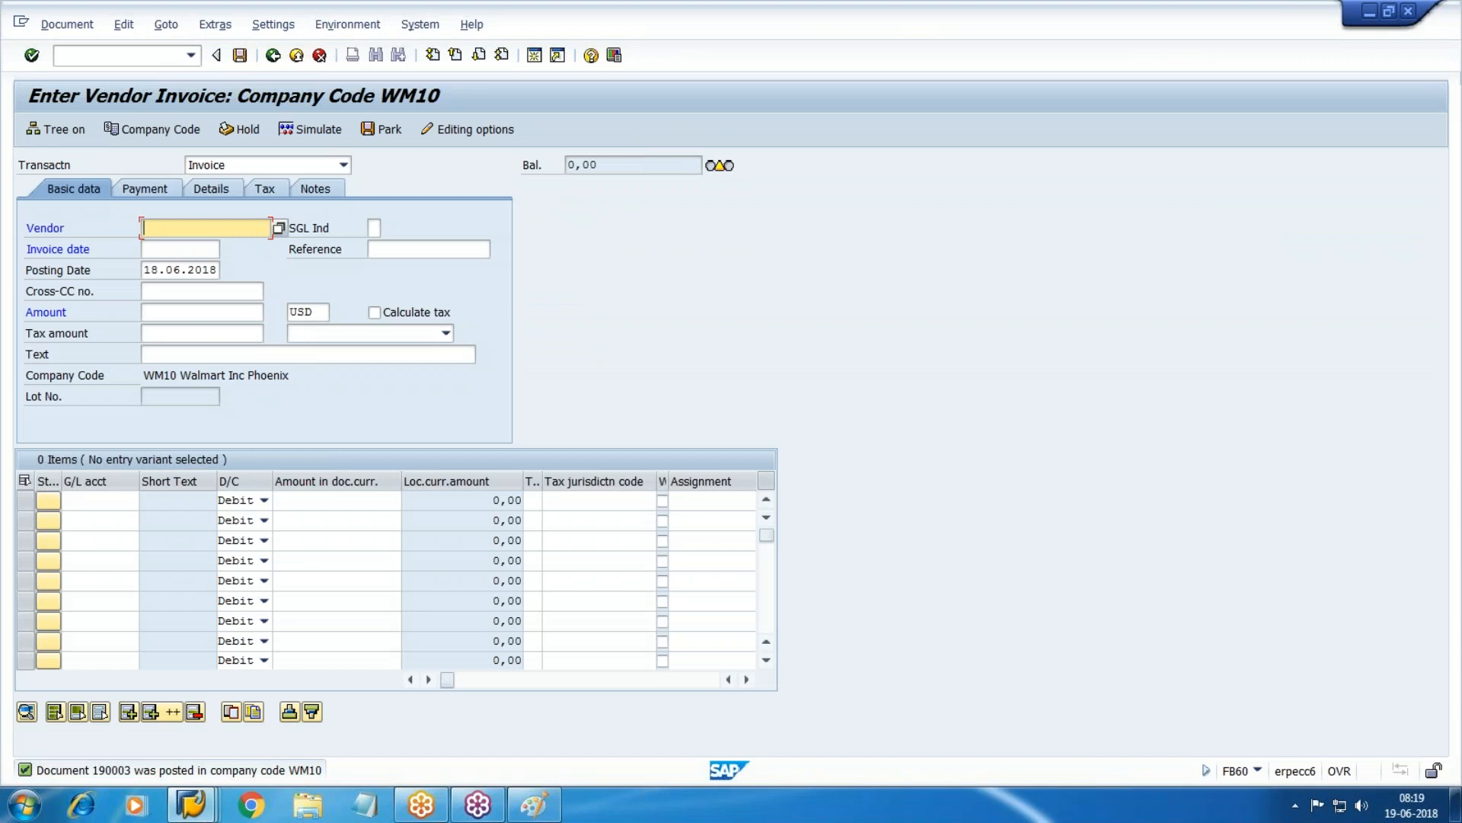
left_click(191, 804)
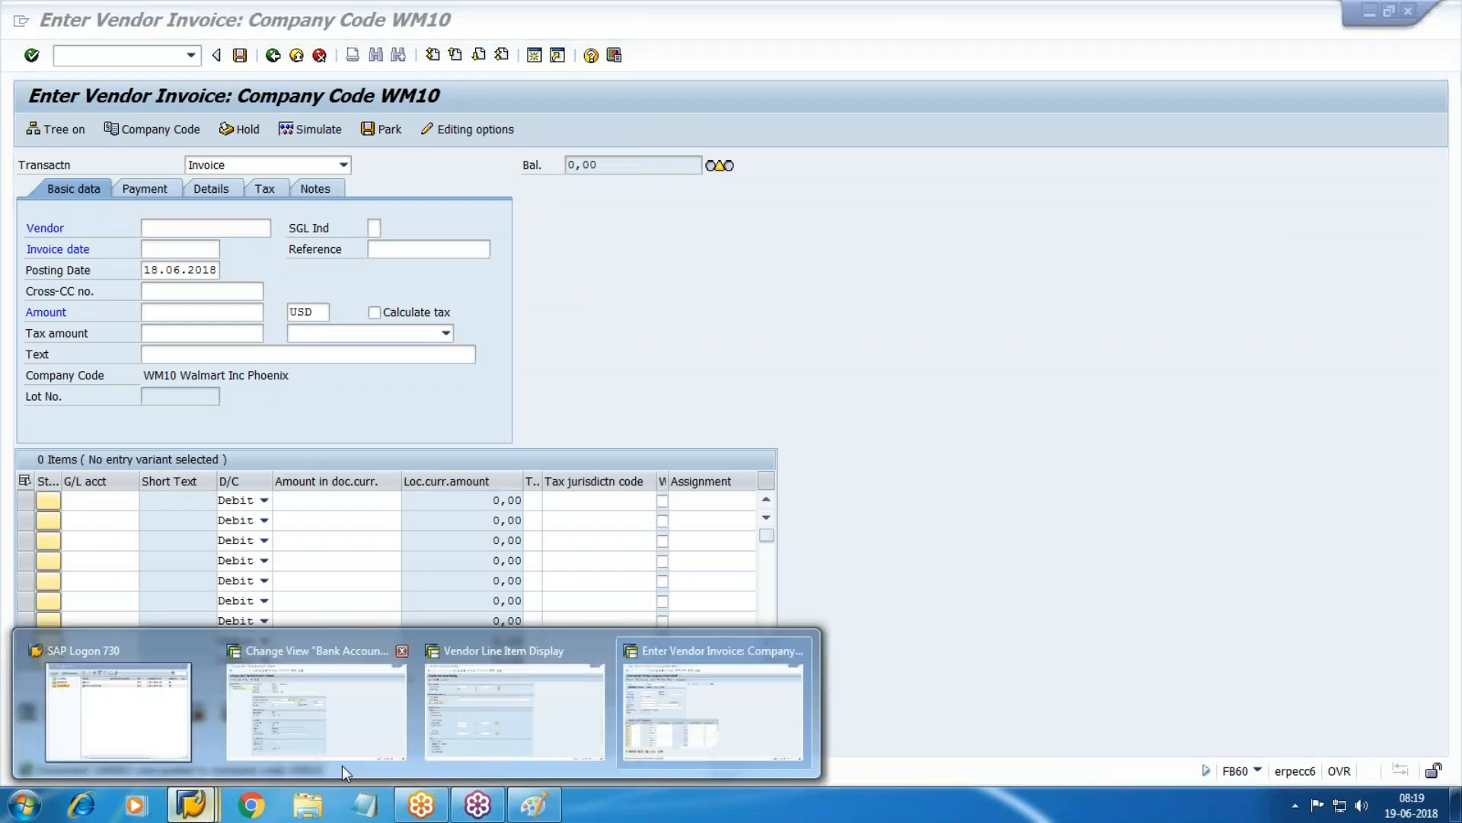
left_click(571, 710)
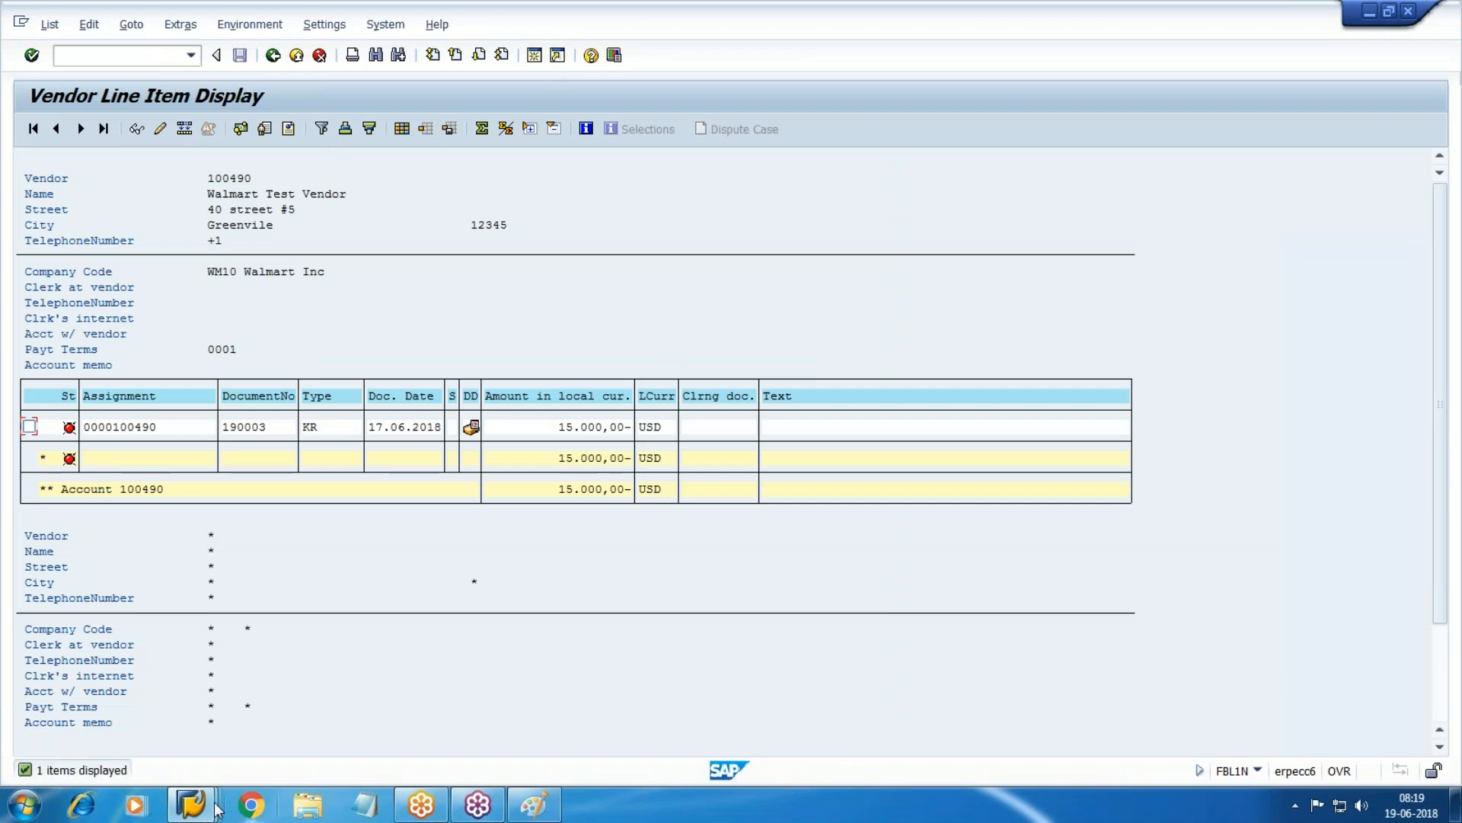
mouse_move(204, 812)
left_click(723, 752)
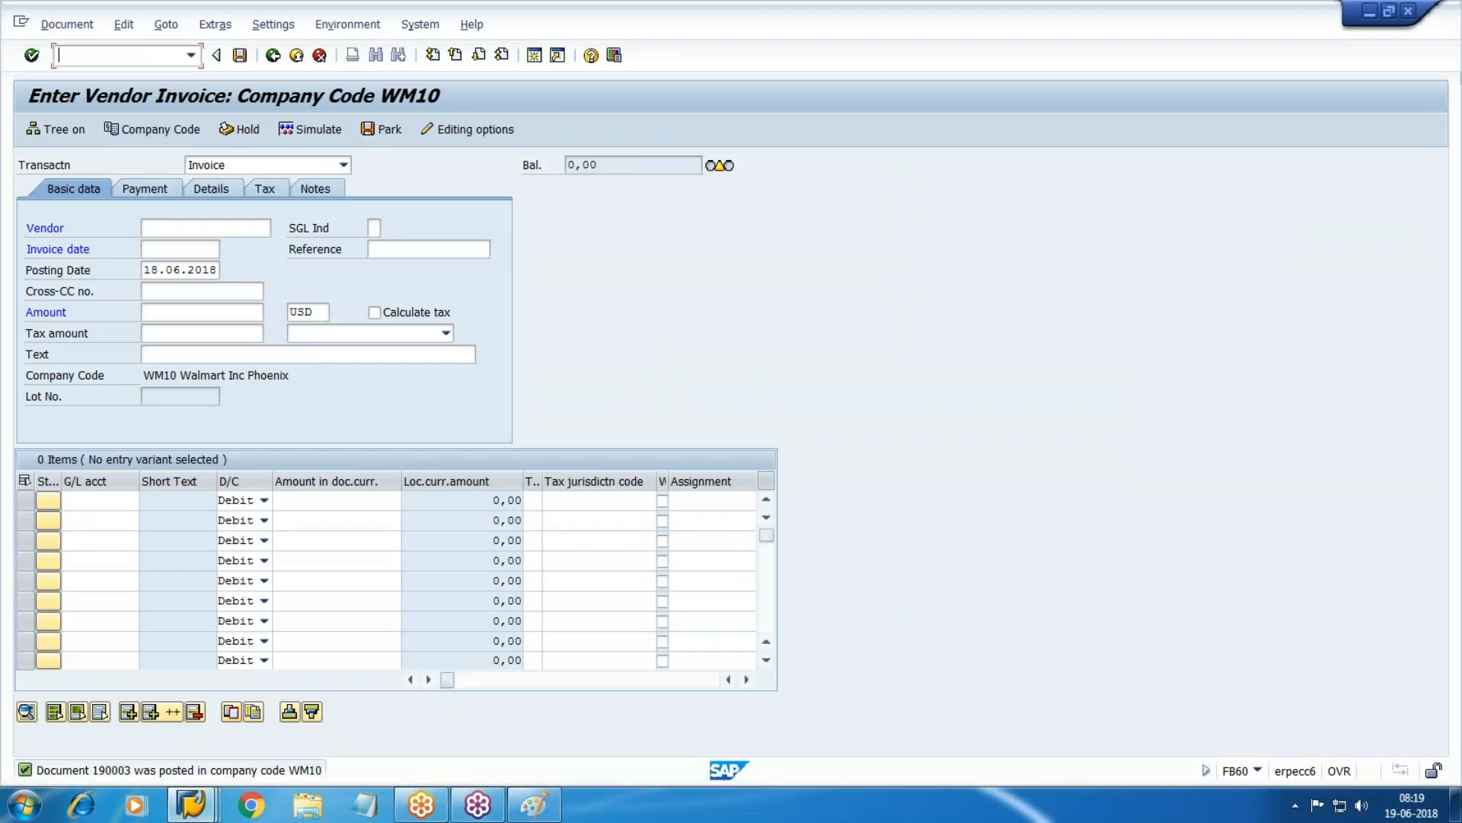
Start an F-53 outgoing payment dated 18.06.2018 with clearing text vendor Payment.
type("/nf-53")
key("Return")
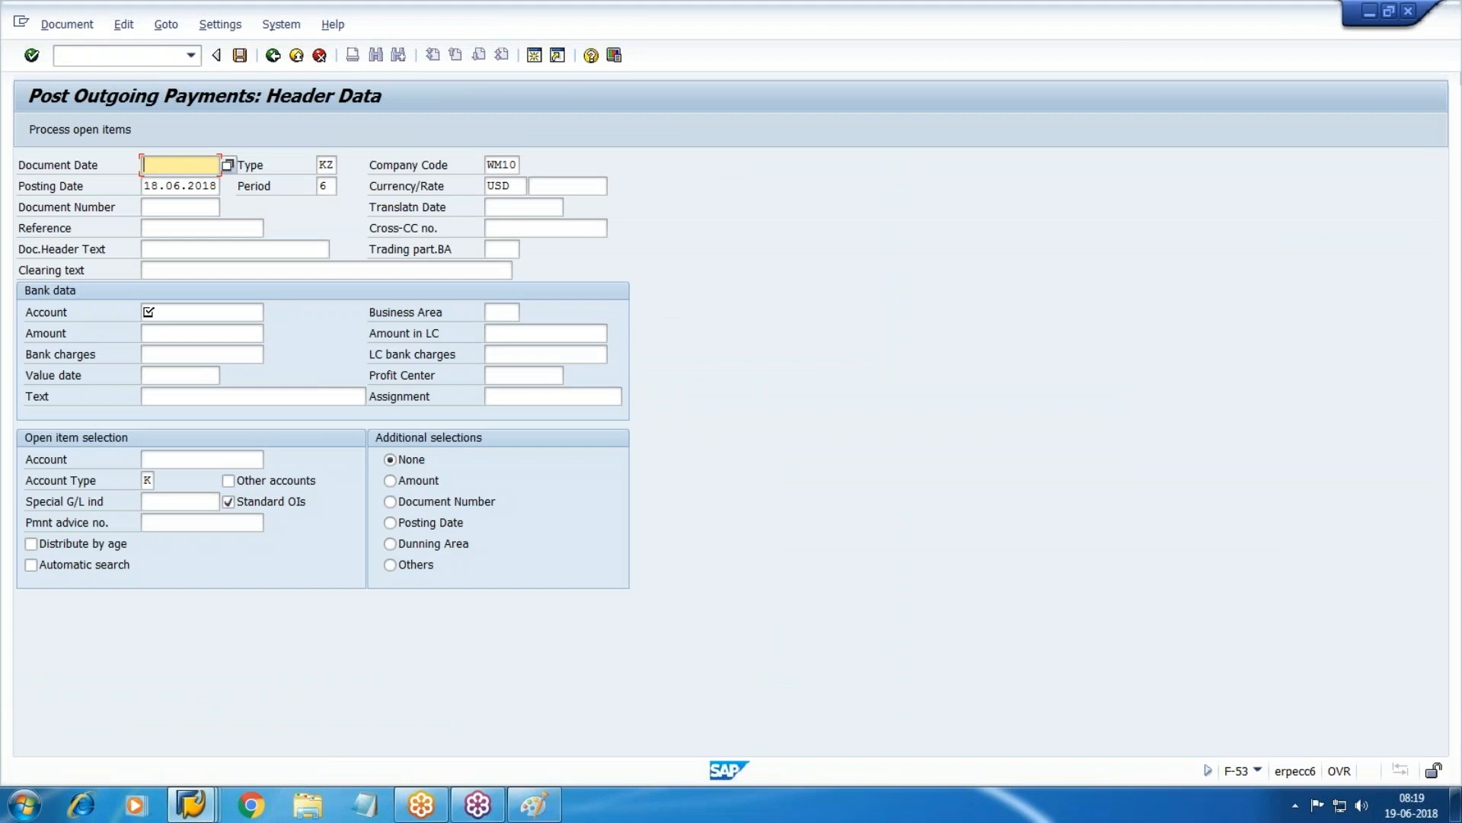
key("F4")
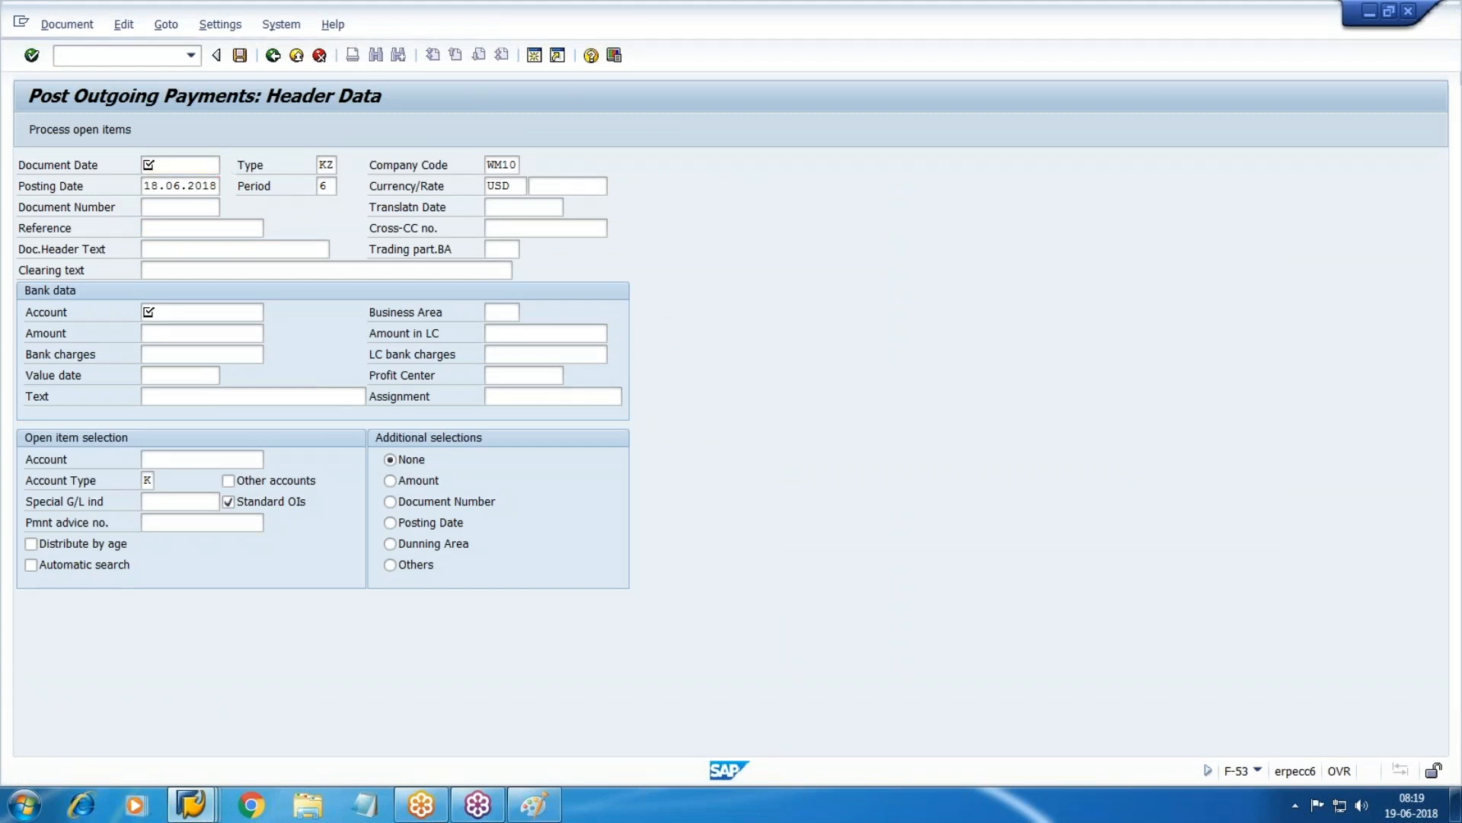
key("Return")
key("Tab")
key("Tab")
key("Tab")
key("Tab")
key("Tab")
key("Tab")
key("Tab")
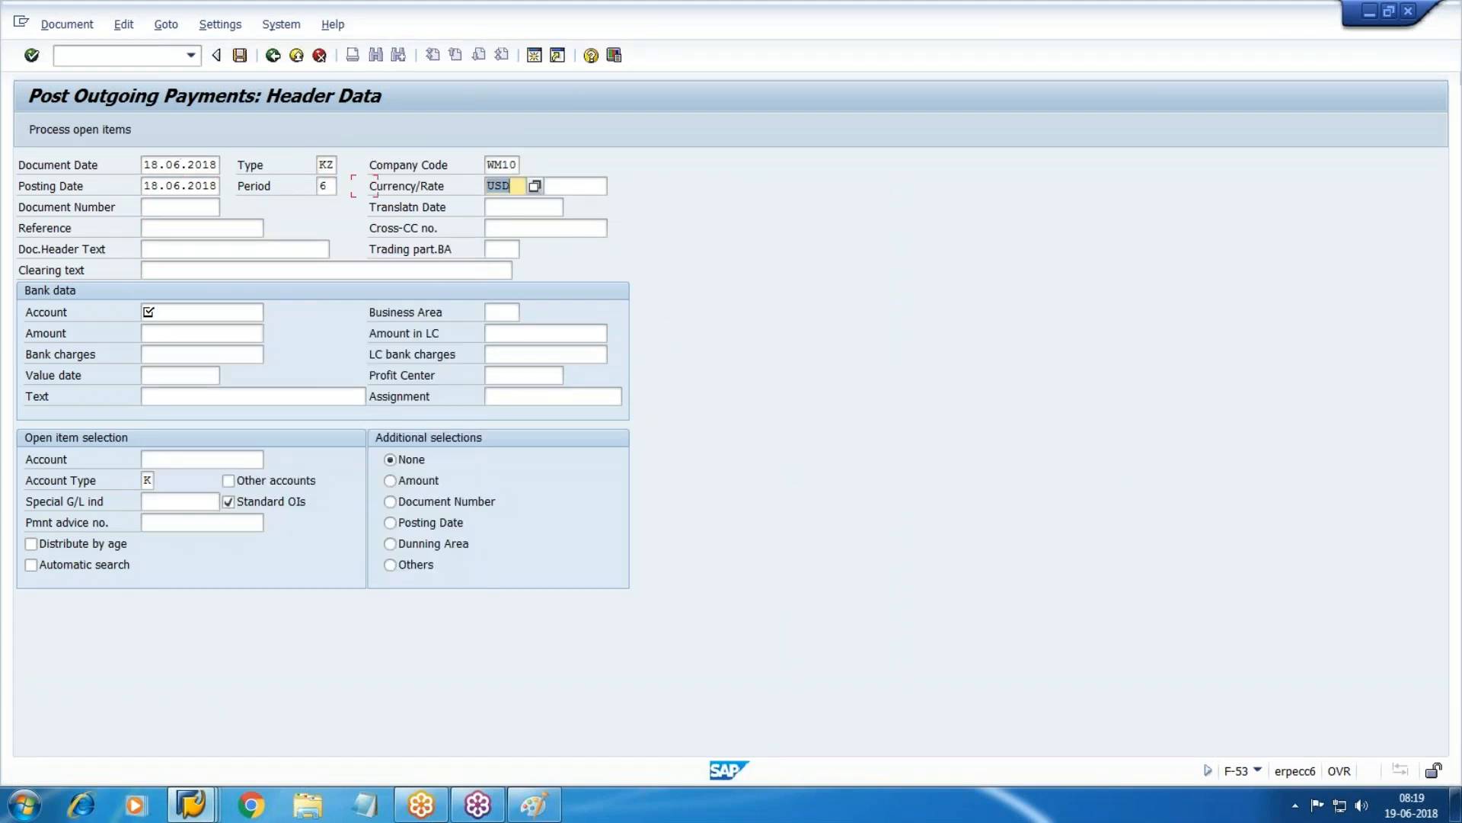
key("Tab")
key("Tab")
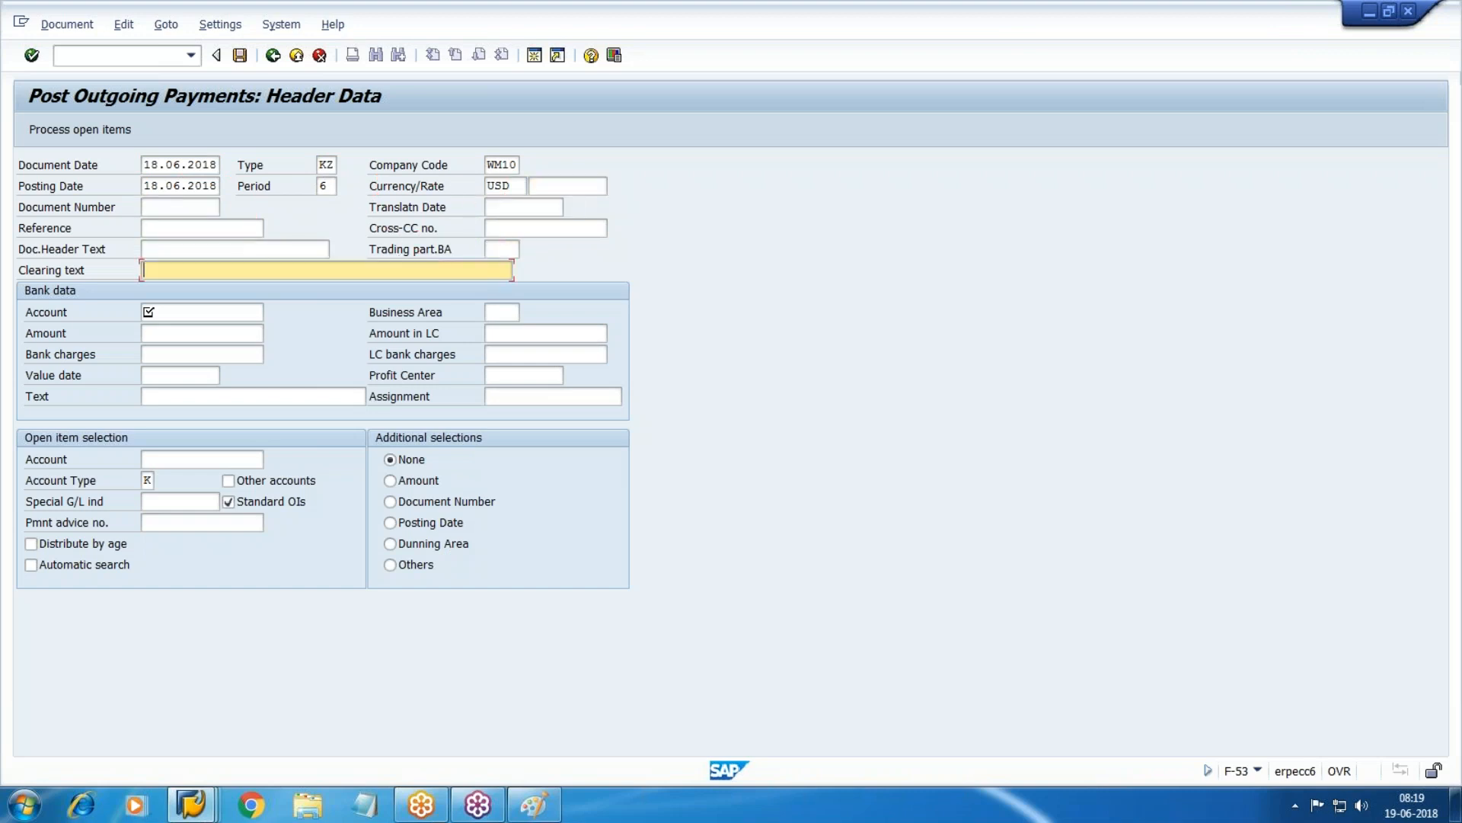
type("Vendor")
key("Down")
key("Down")
key("Return")
Choose G/L account 4002 CITI-Outgoing as the paying bank account.
key("Tab")
key("Tab")
key("shift+Tab")
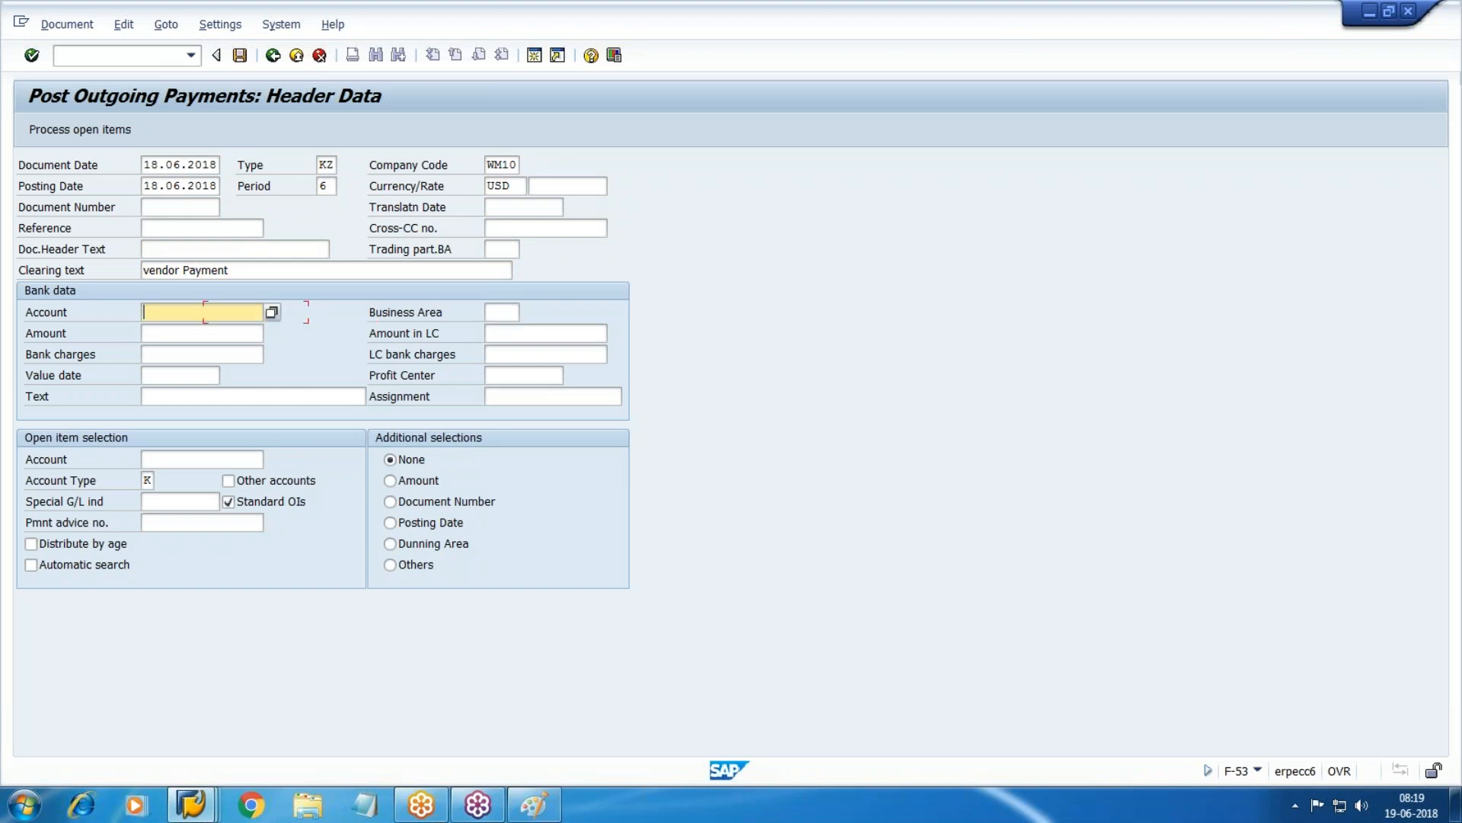
key("F4")
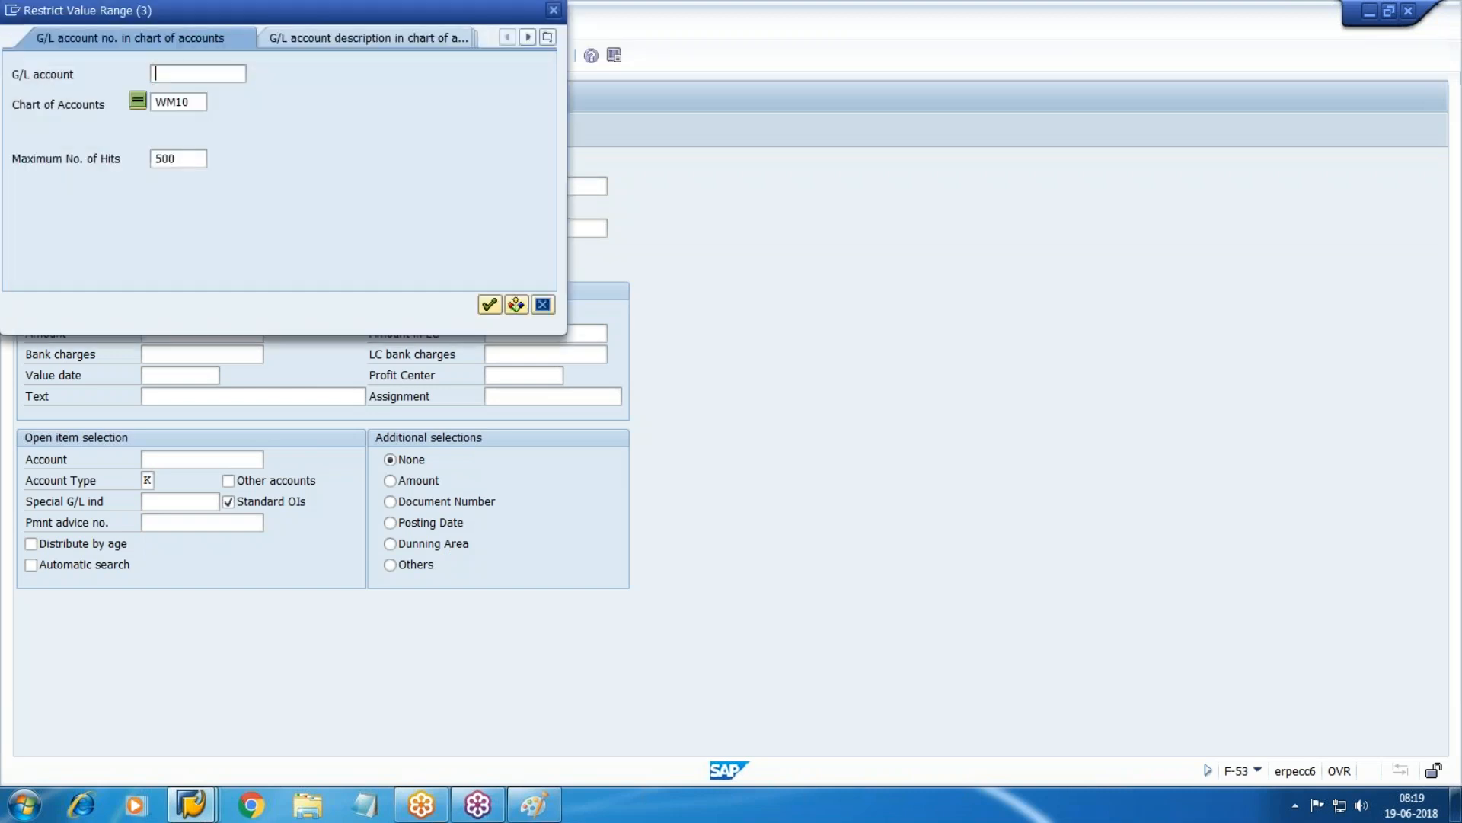
key("Return")
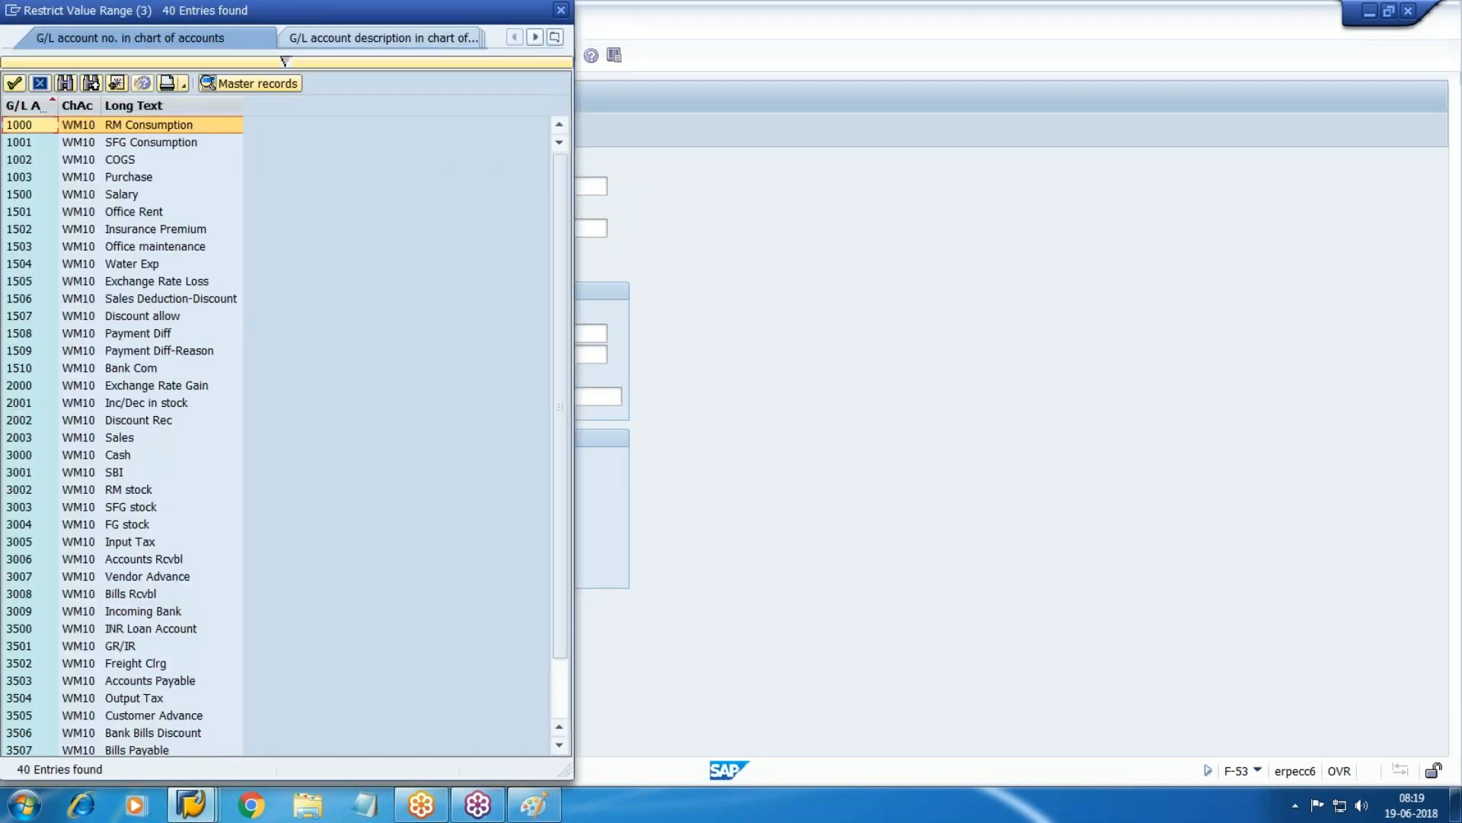
scroll(305, 232, "down", 2)
double_click(147, 733)
Enter amount 1, text payment, and vendor account 100490 for the open items.
key("Tab")
type("1")
key("Tab")
key("Tab")
key("Tab")
key("Tab")
key("Tab")
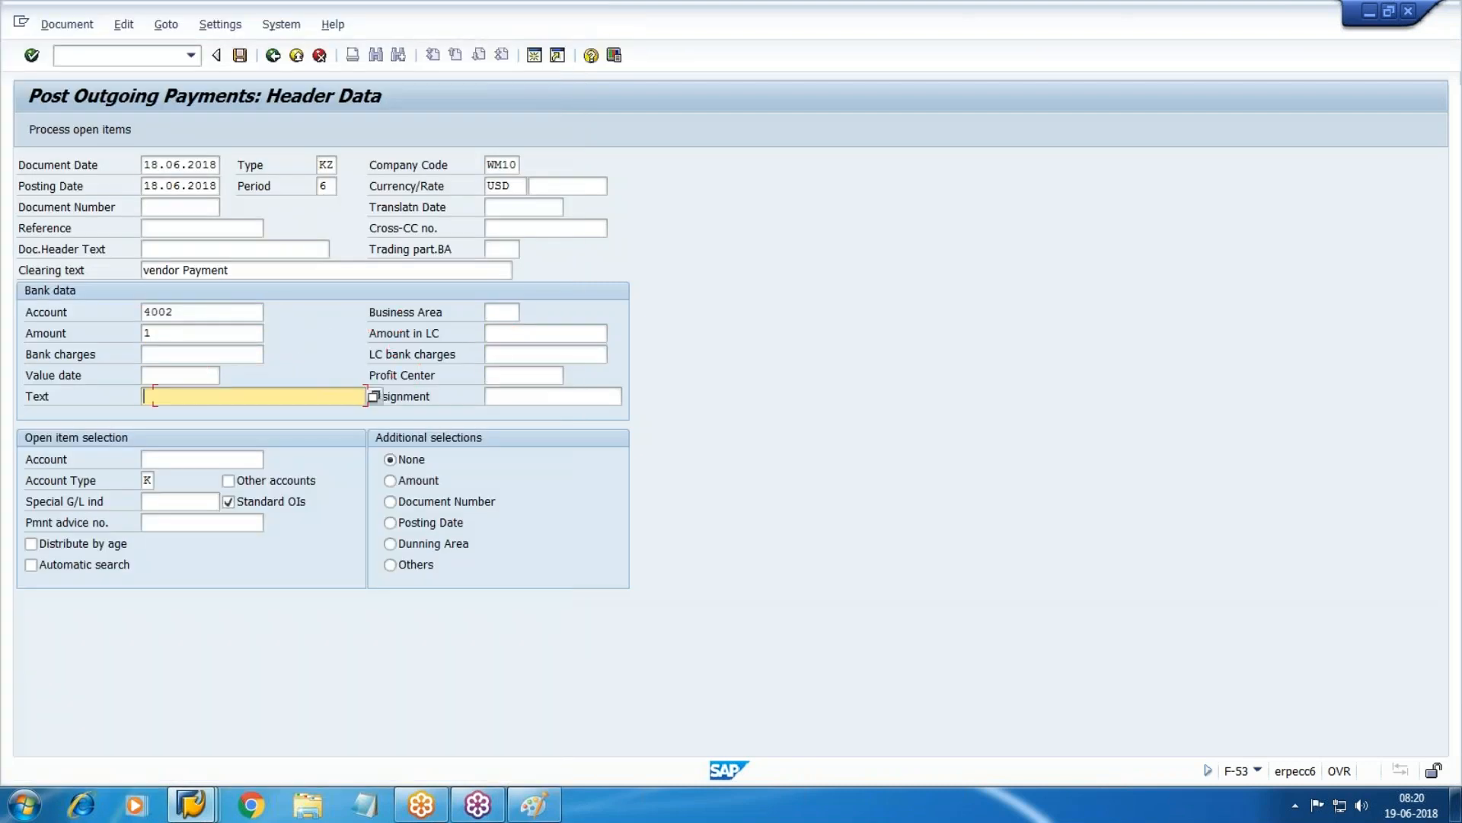
type("pay")
key("Down")
key("Return")
key("Tab")
key("Tab")
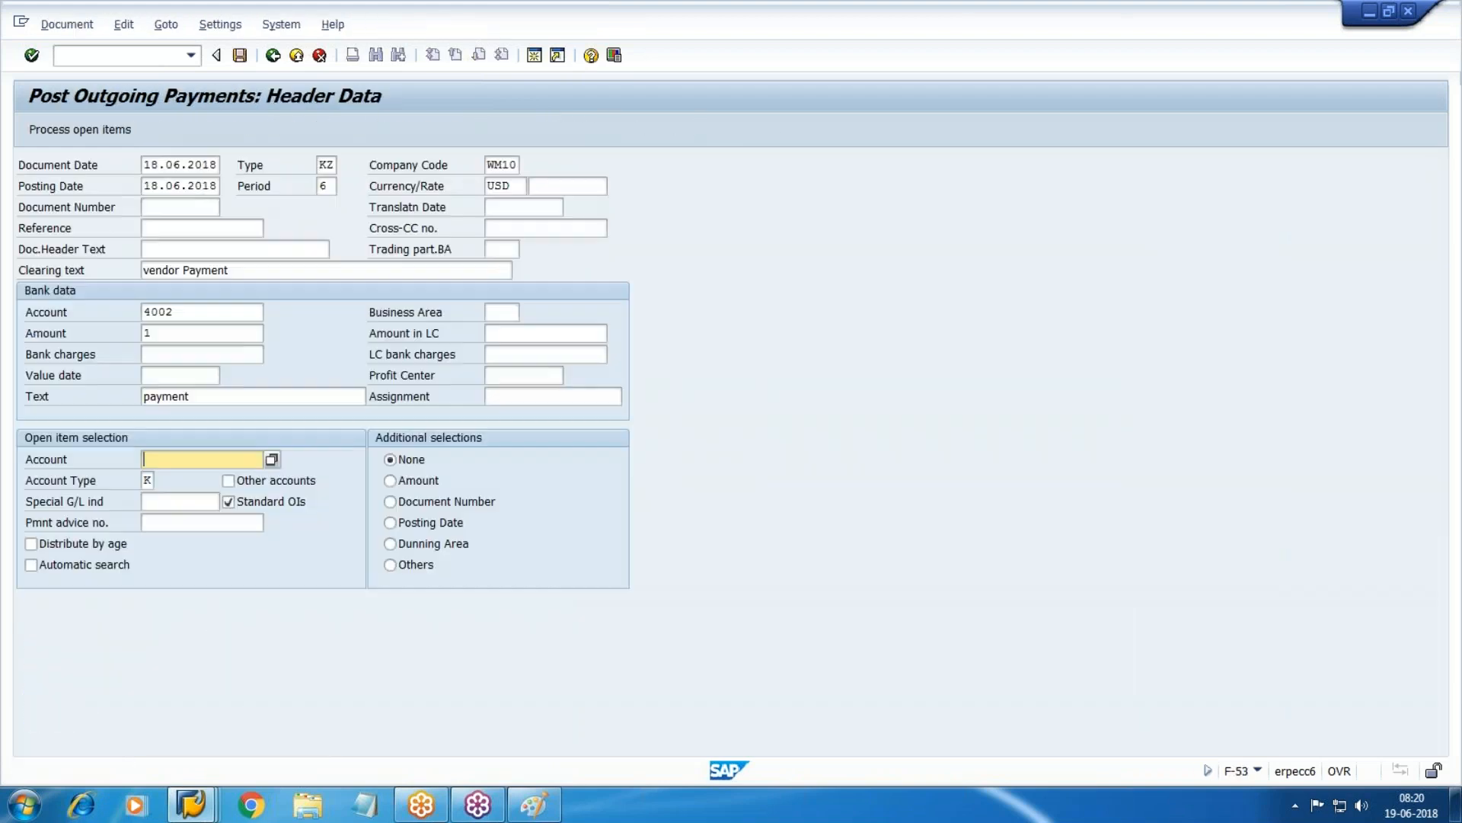
type("10490")
key("BackSpace")
key("BackSpace")
key("BackSpace")
key("BackSpace")
type("0049")
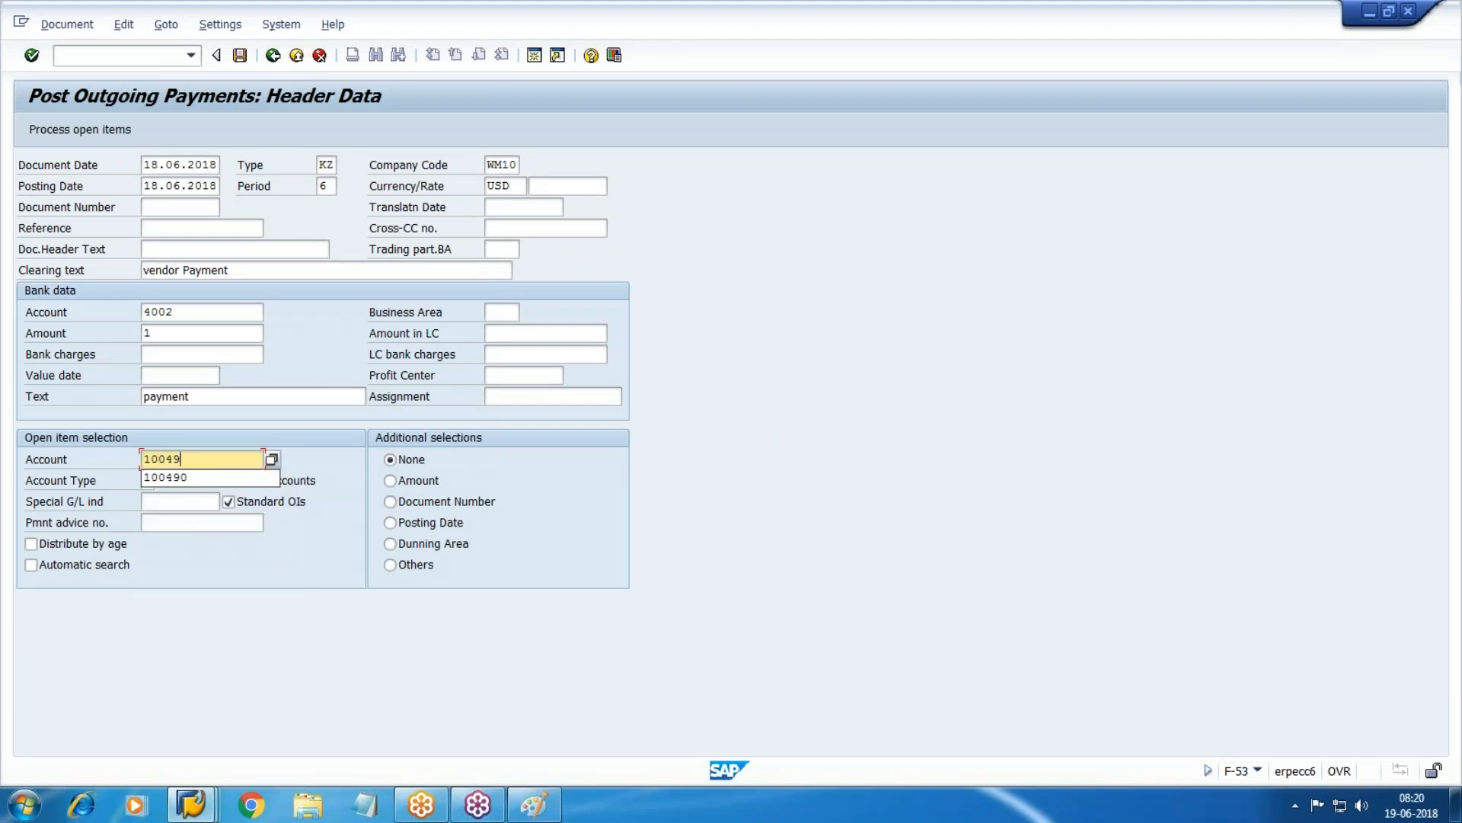
type("0")
key("Return")
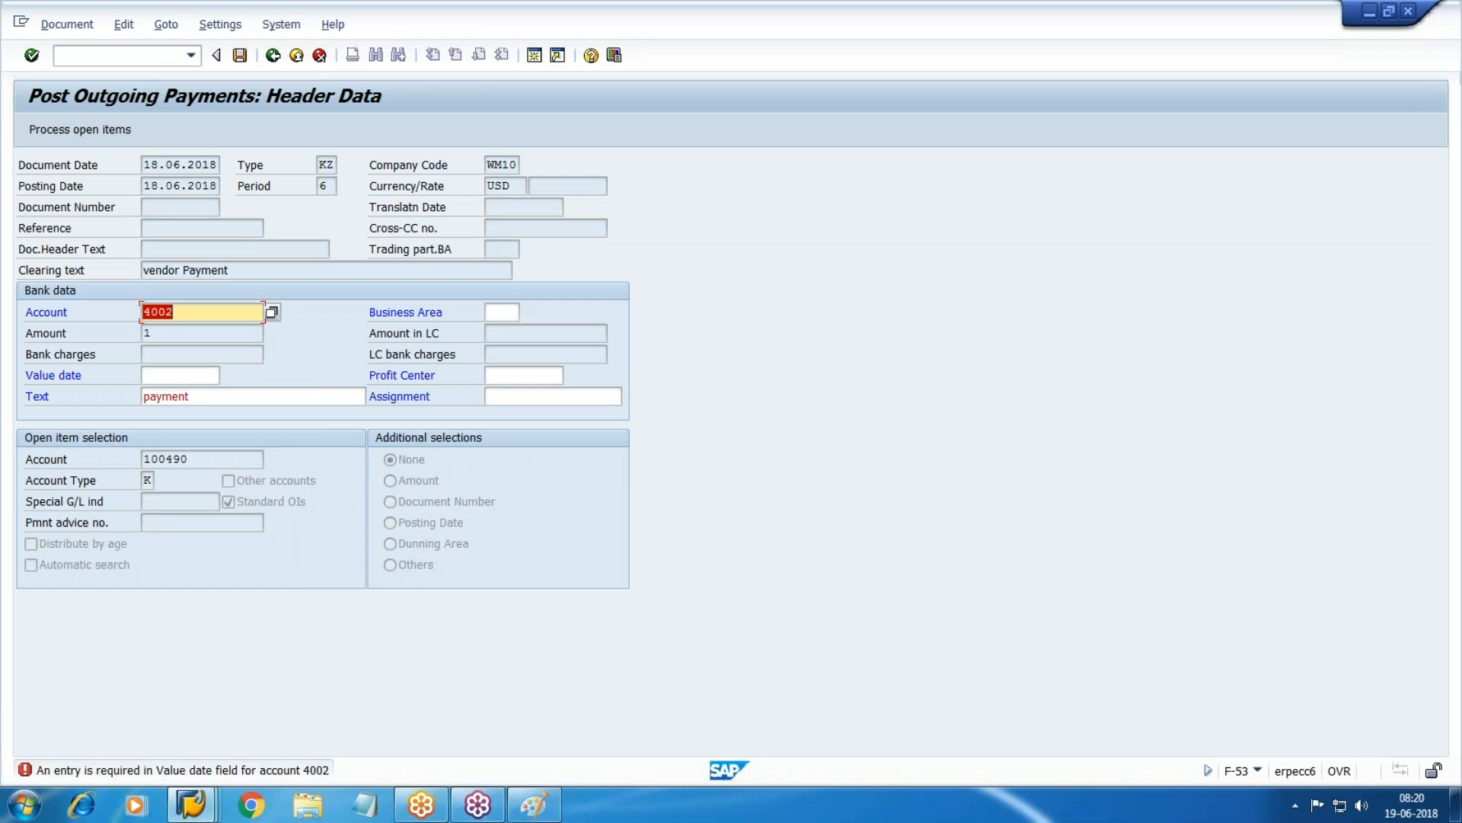
Set value date 18.06.2018 and list the vendor's open items for clearing.
key("Tab")
key("Tab")
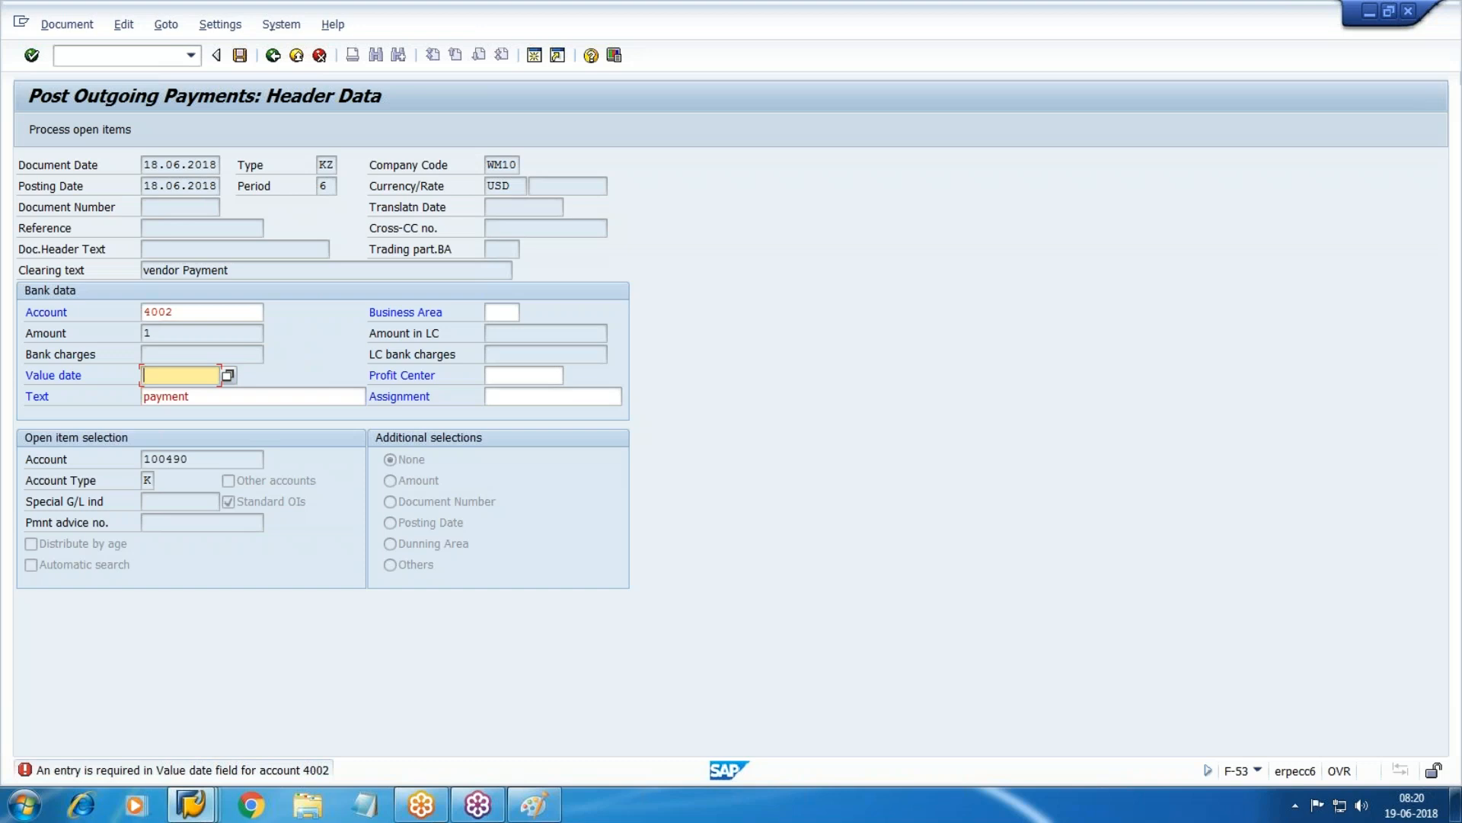
key("F4")
key("Return")
key("shift+F4")
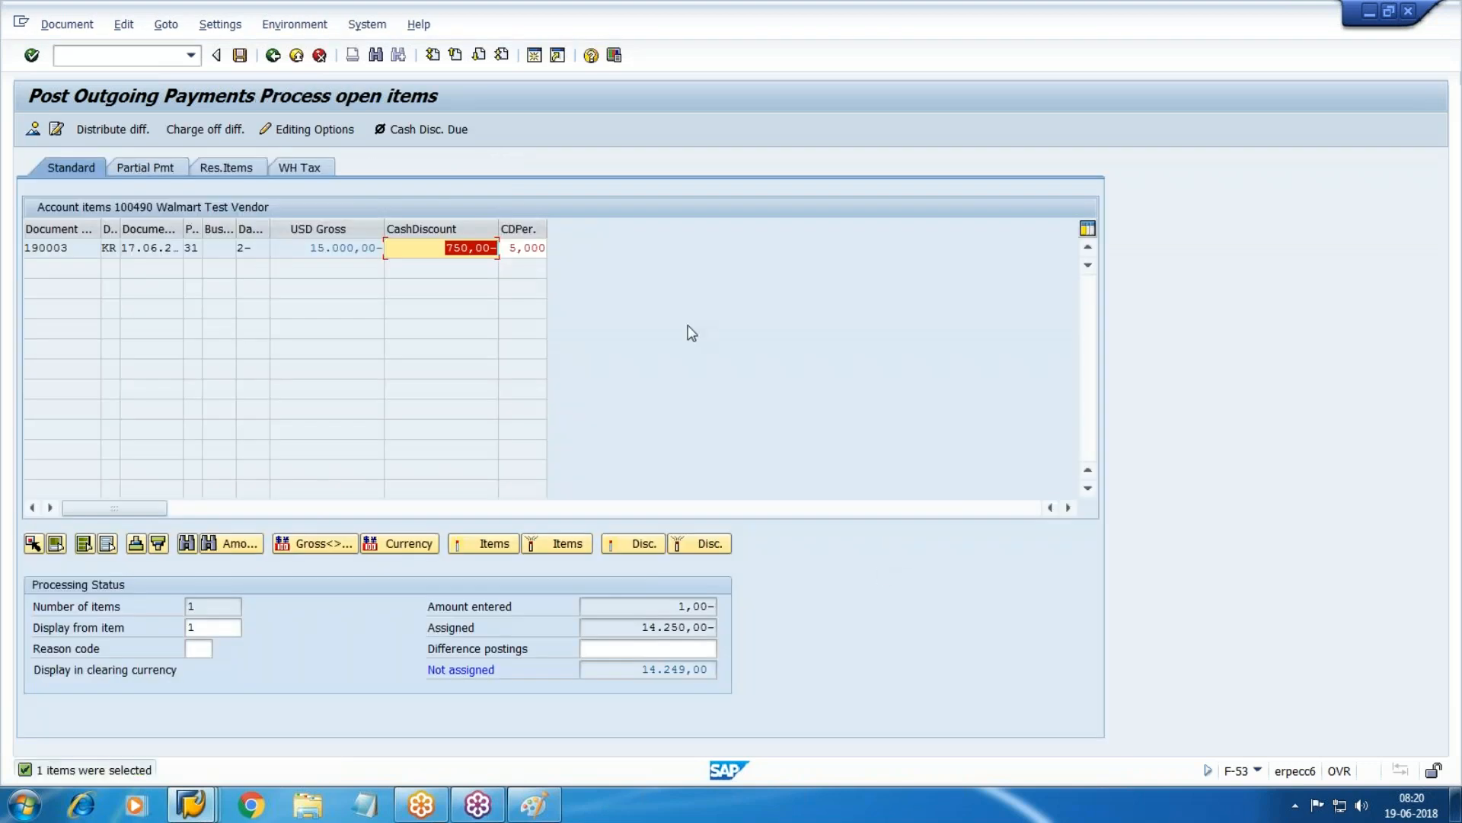
Change the CITI-Outgoing bank line amount to 14.250,00 USD.
left_click(668, 631)
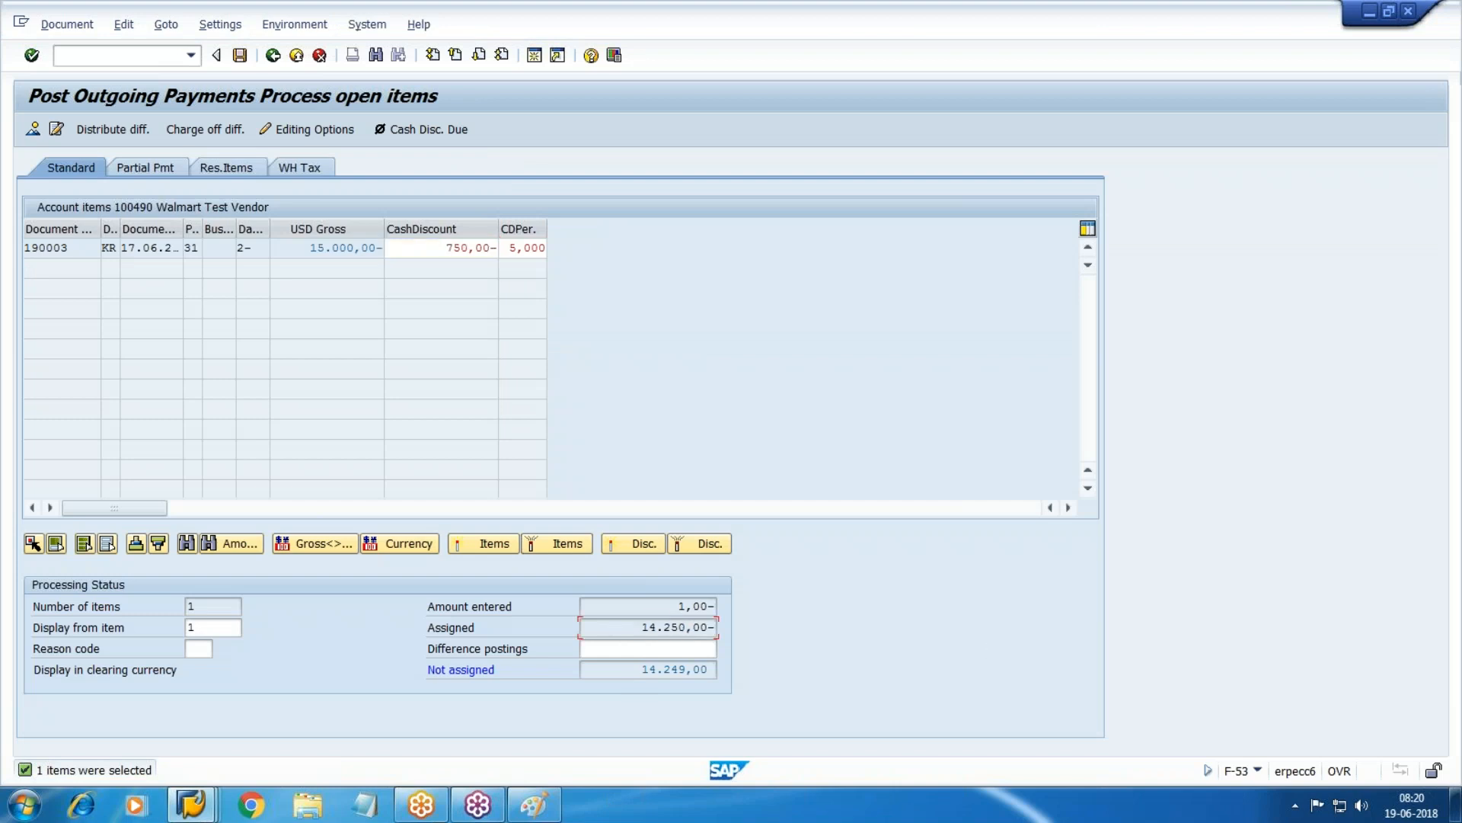
left_click(56, 129)
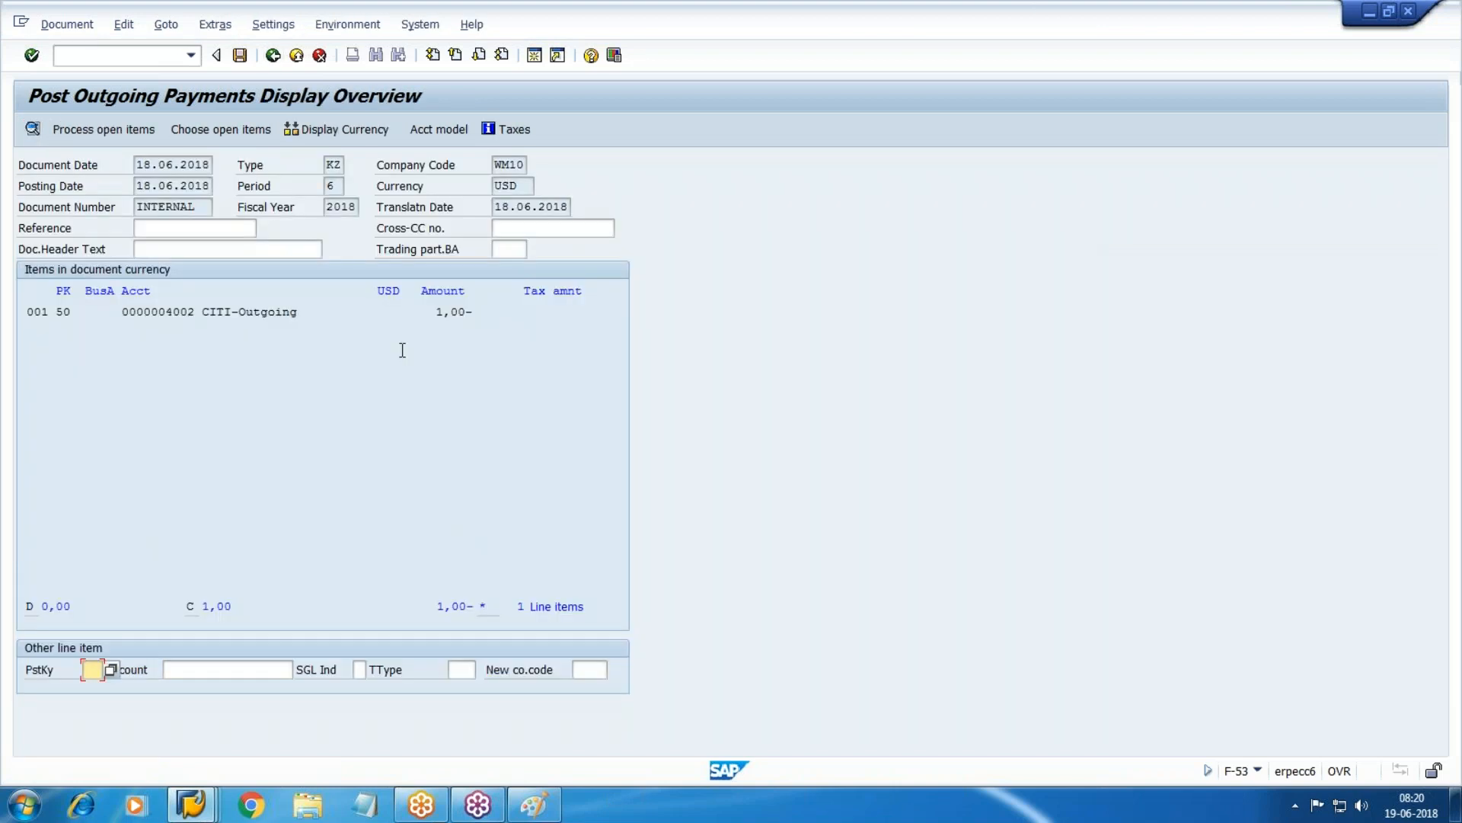
double_click(461, 311)
type("14")
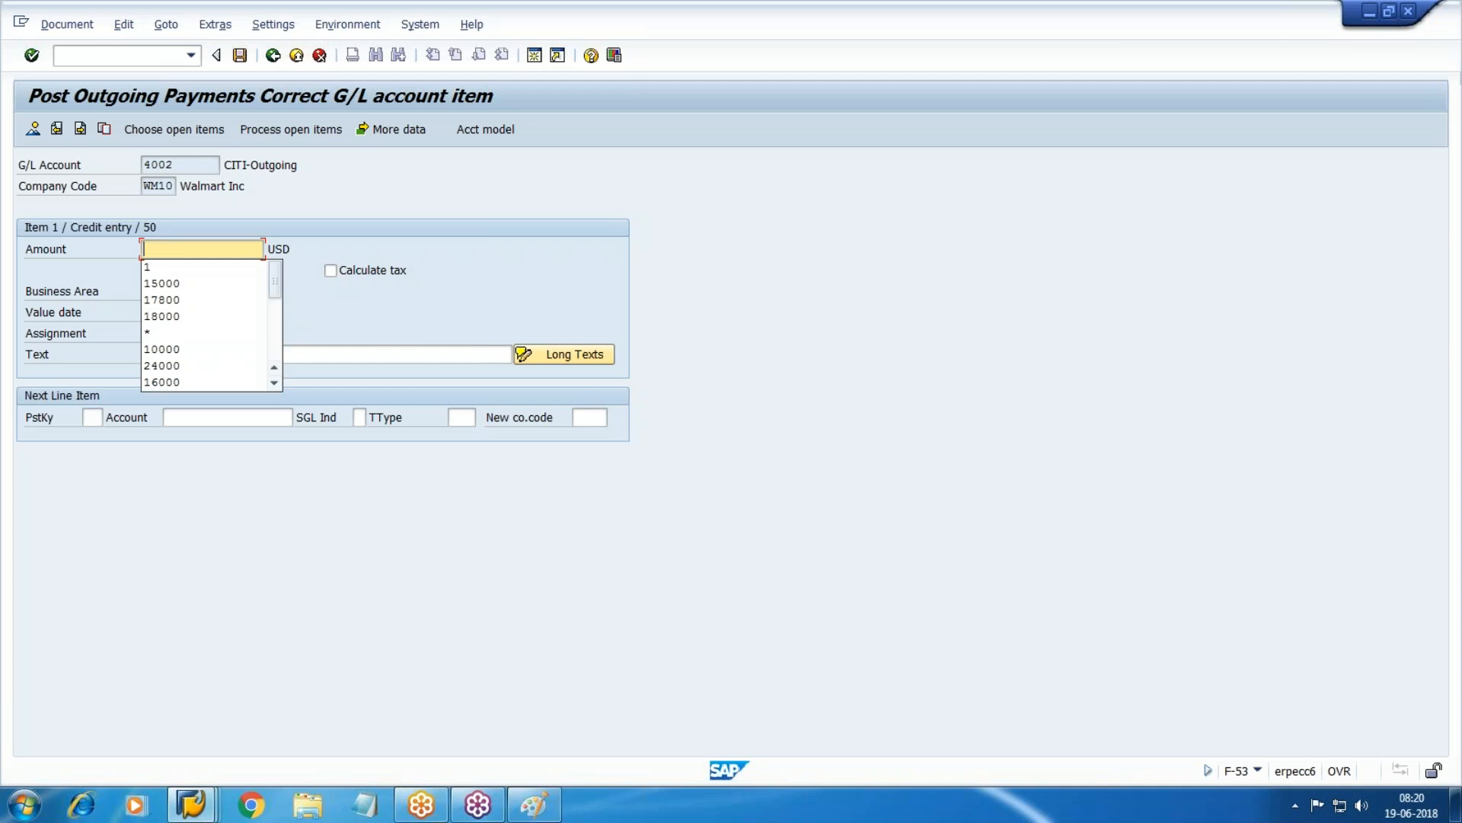
type("250")
key("BackSpace")
key("BackSpace")
key("BackSpace")
key("BackSpace")
type("14250")
key("Return")
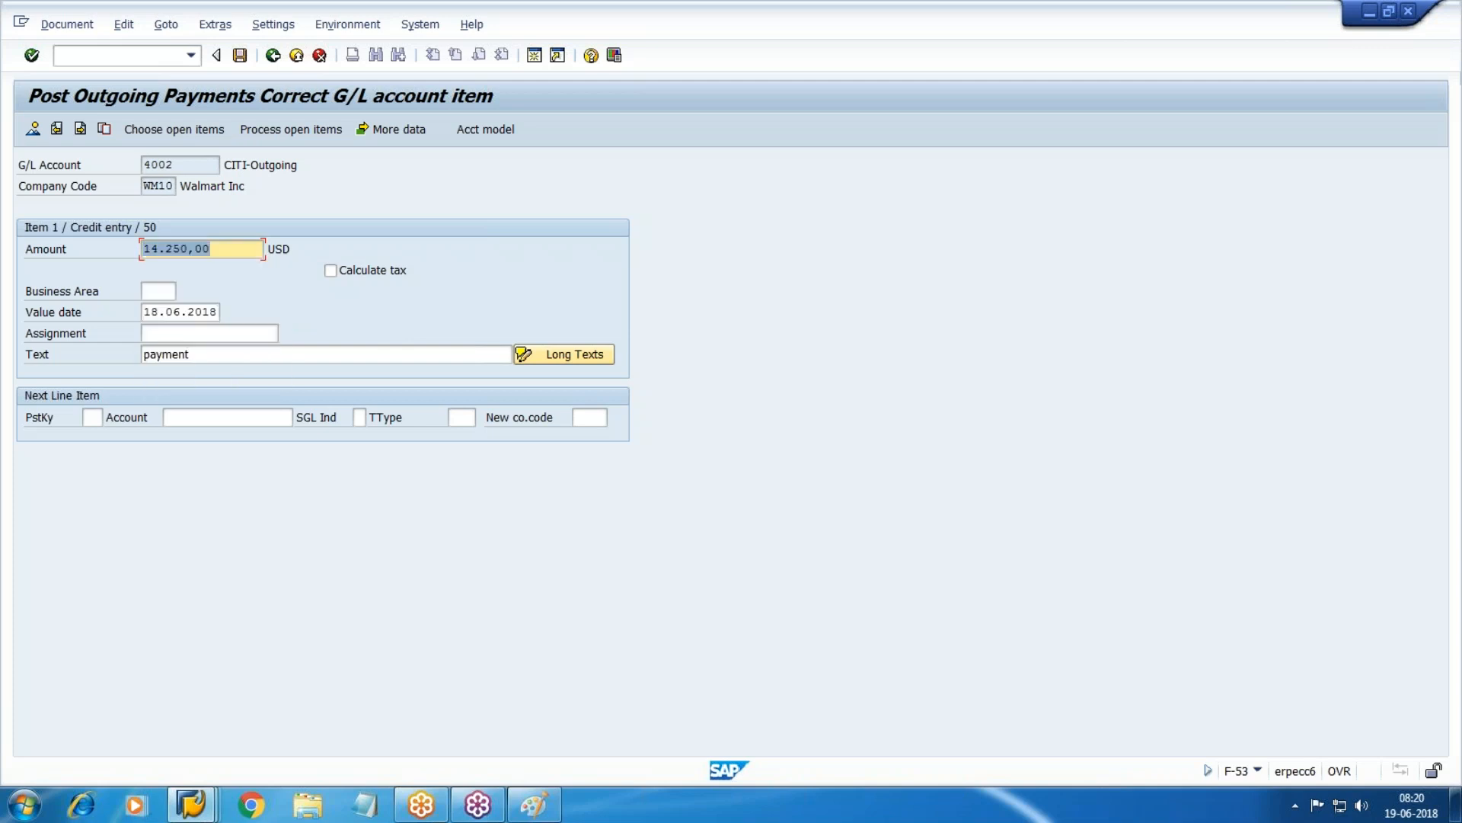
Simulate the payment posting, which flags missing exchange-rate difference accounts for 3503.
left_click(63, 25)
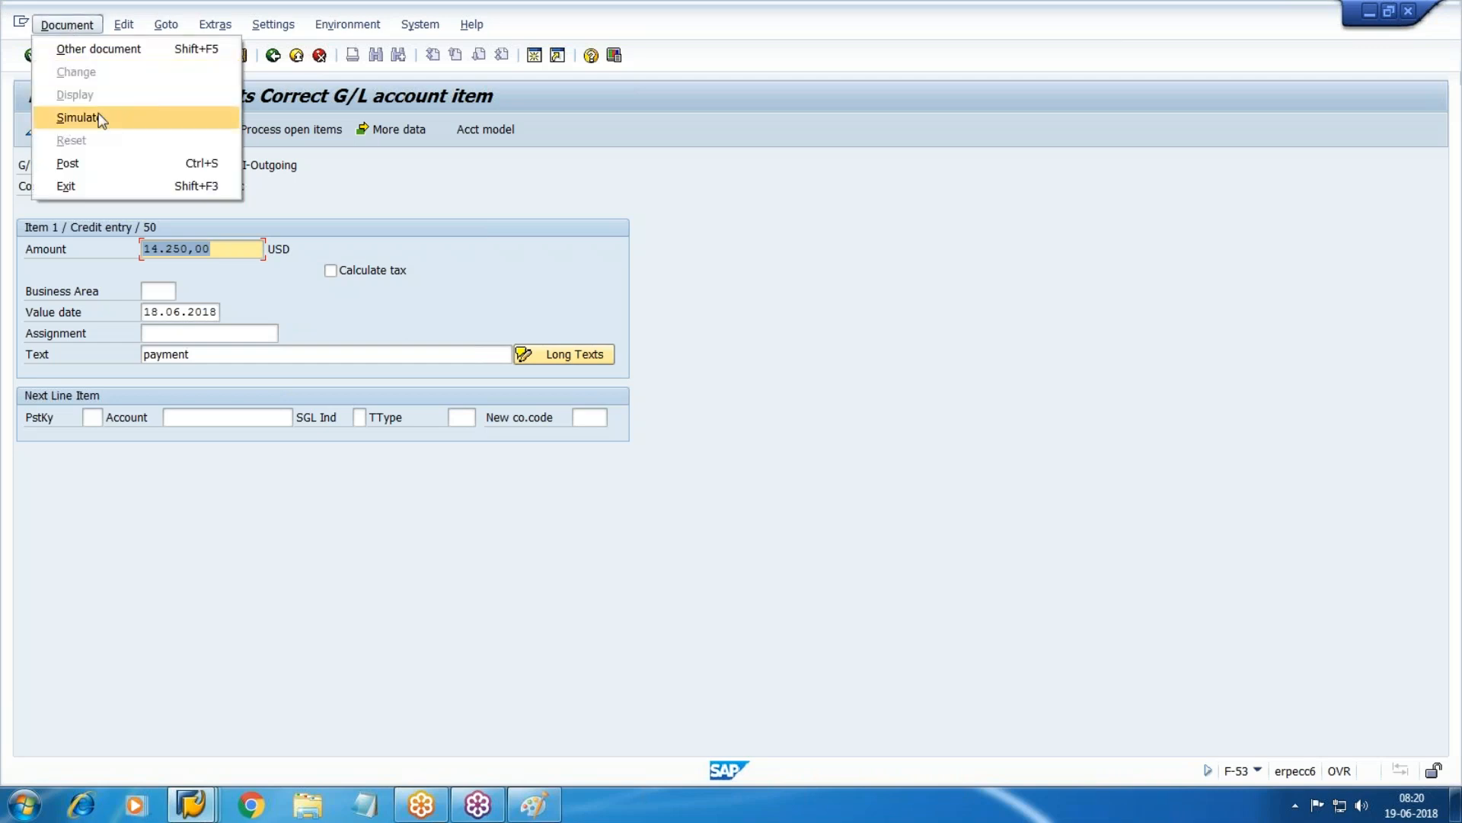
left_click(96, 118)
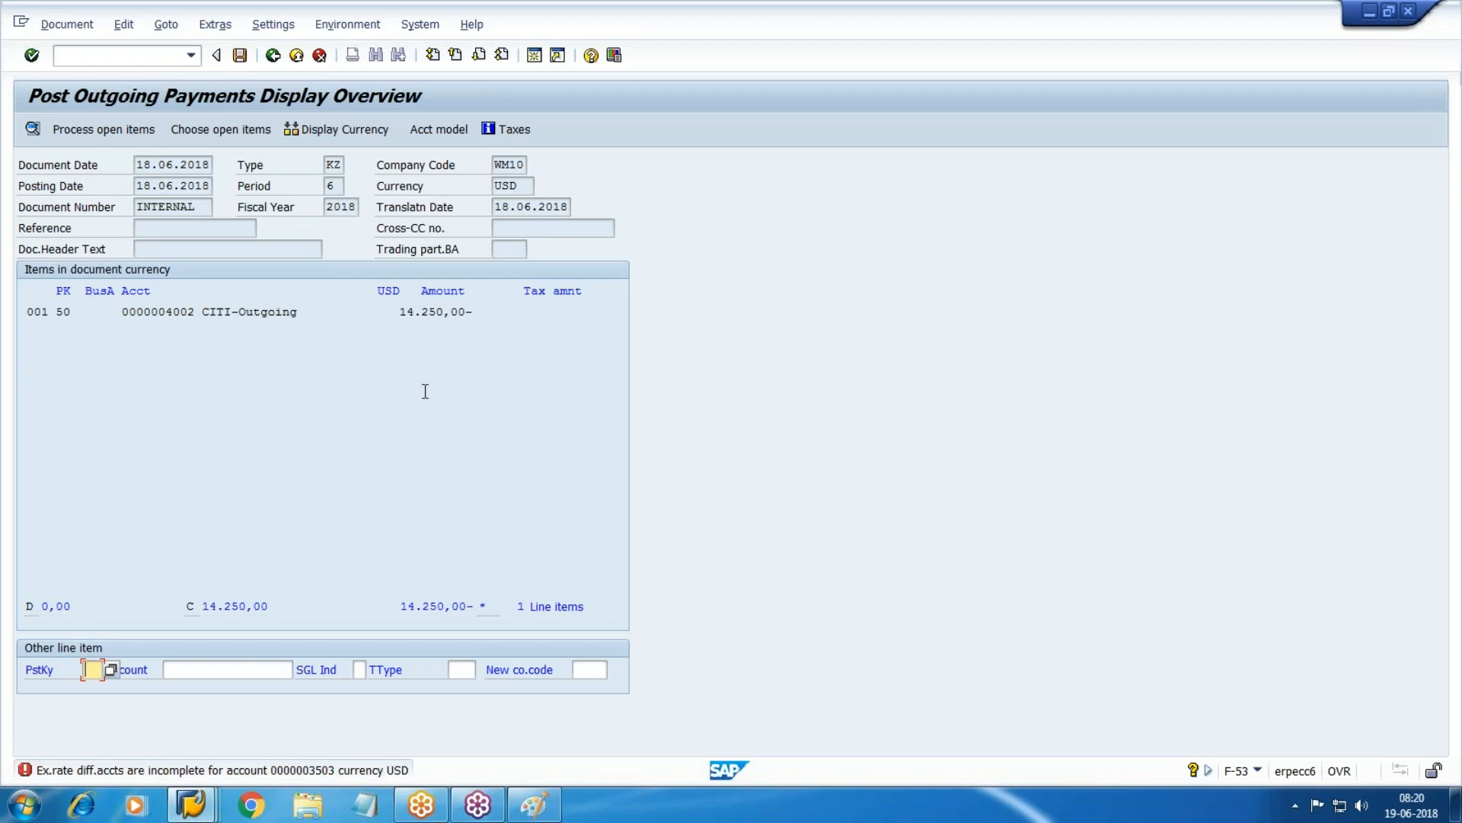
mouse_move(190, 804)
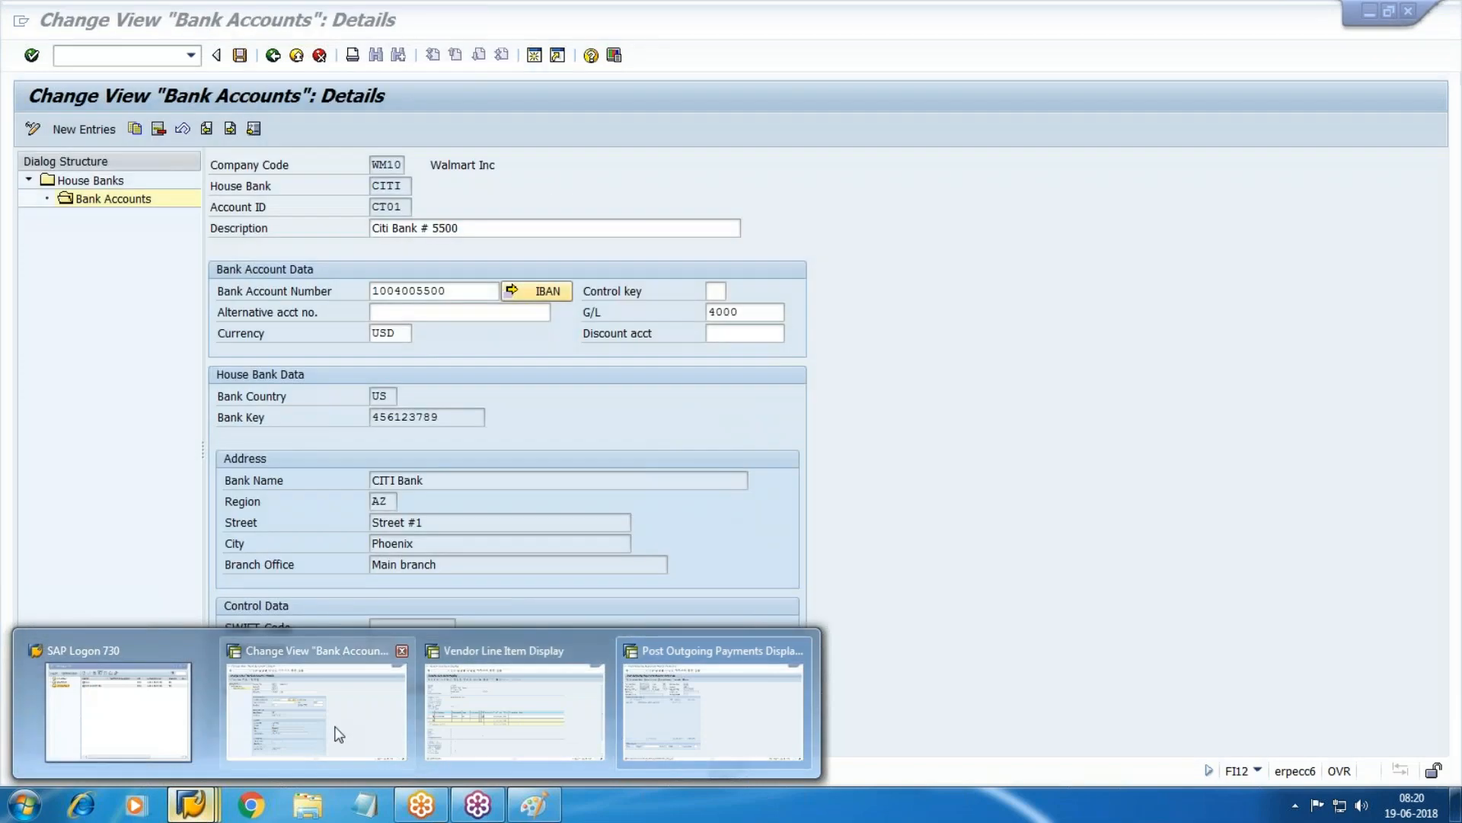
Open a second SAP session running FS00 G/L account maintenance.
left_click(772, 731)
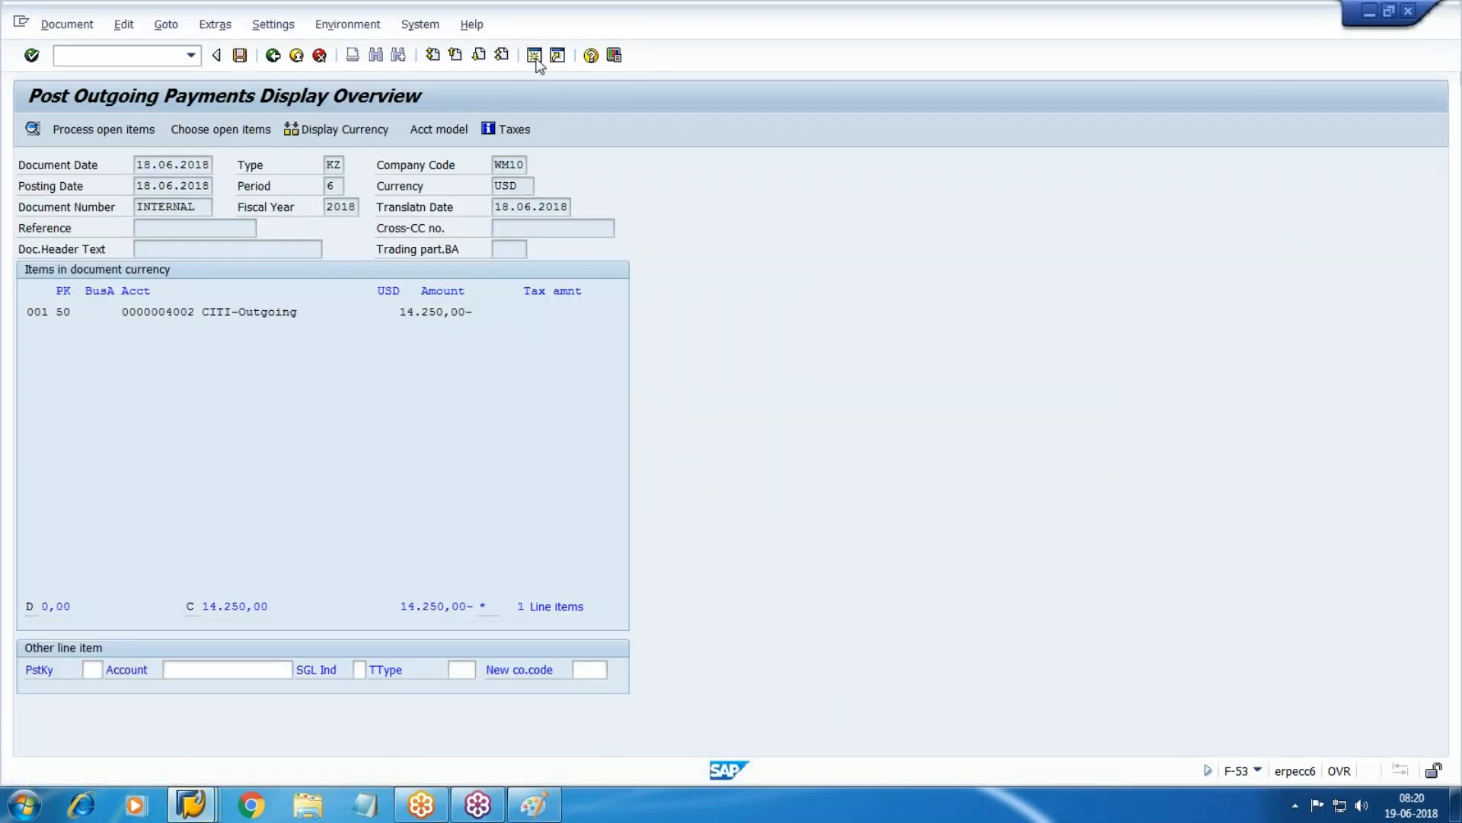
left_click(535, 58)
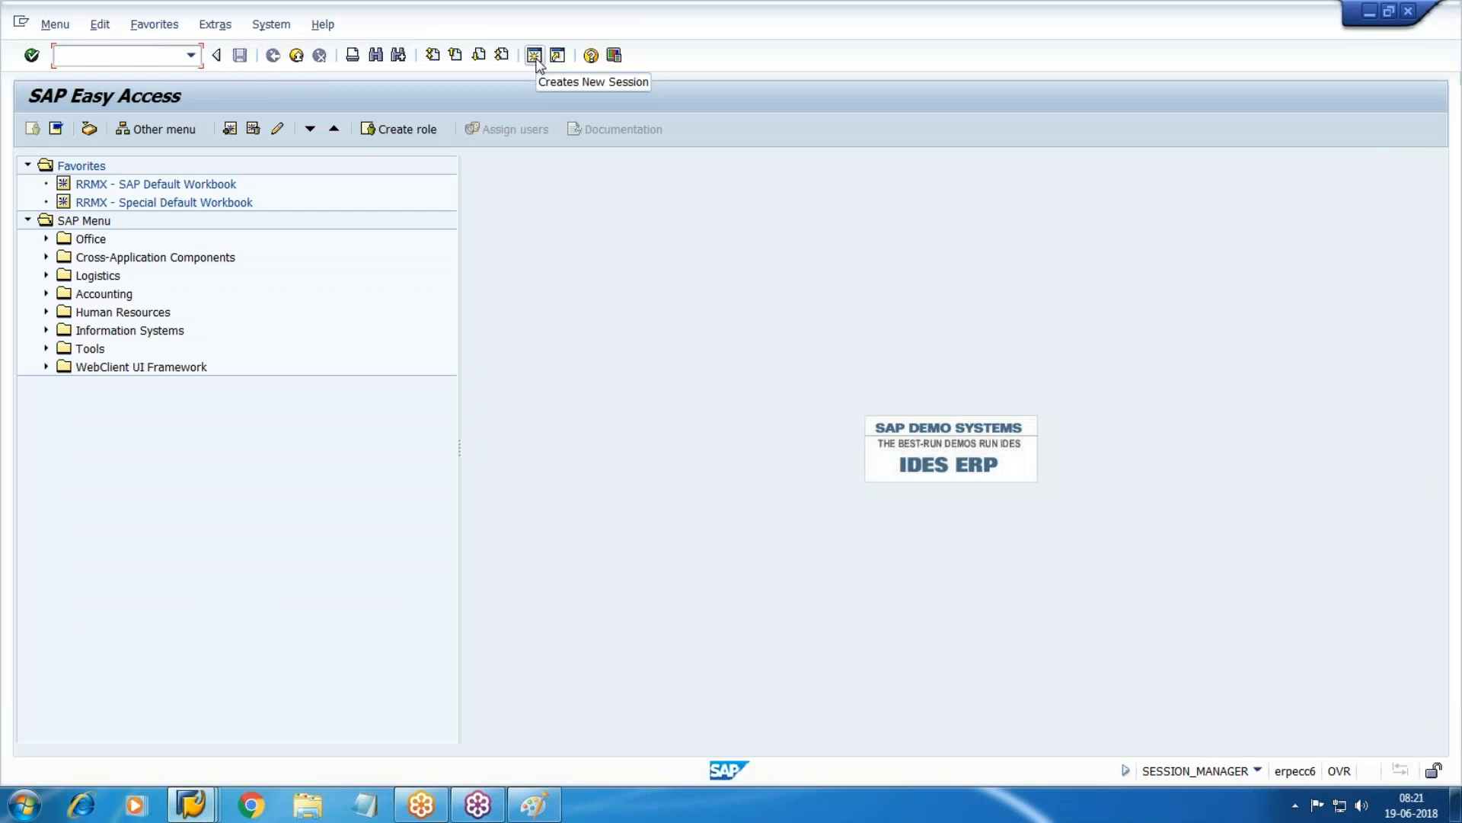
type("fs00")
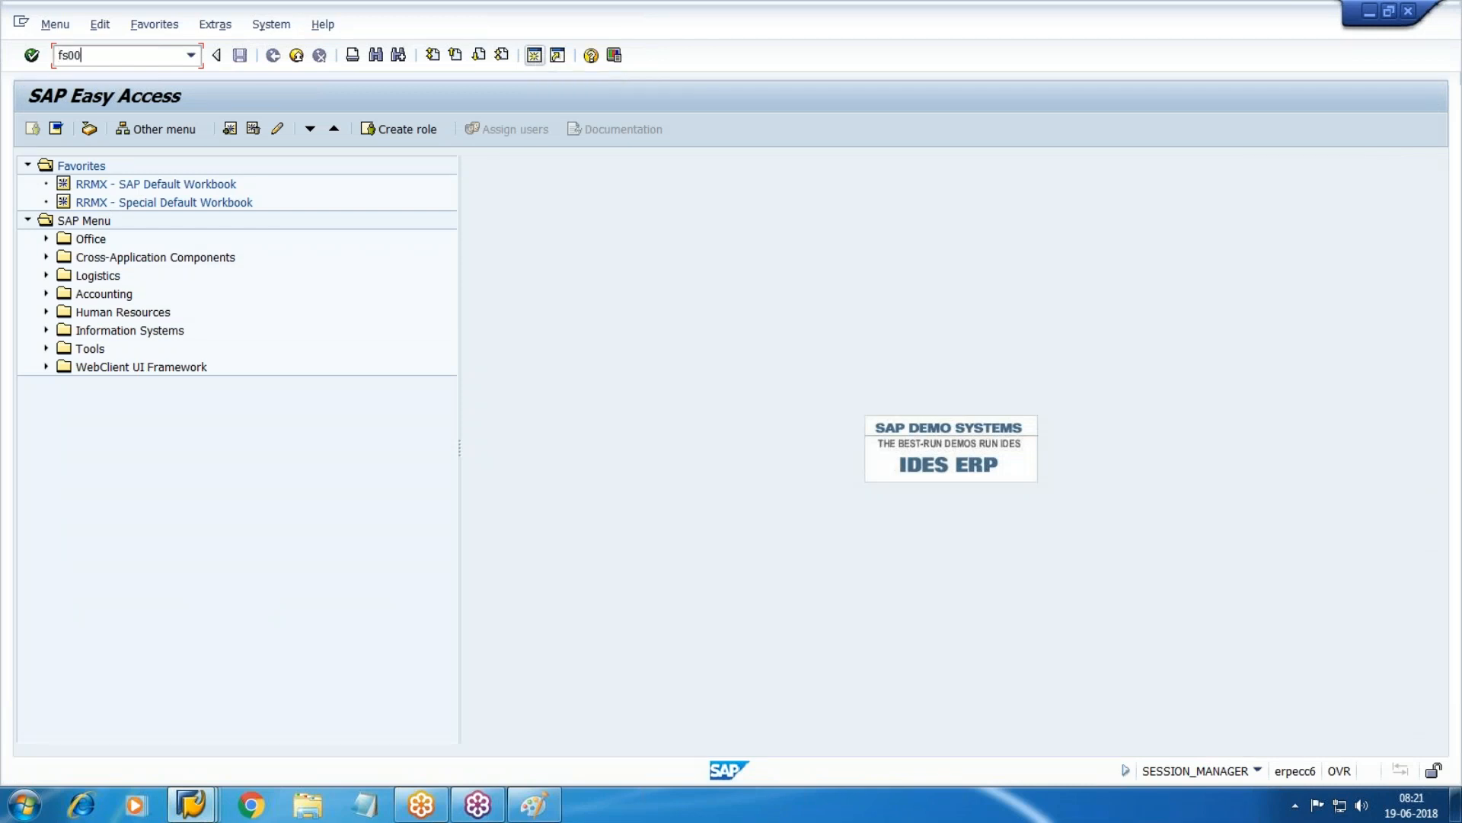
key("Return")
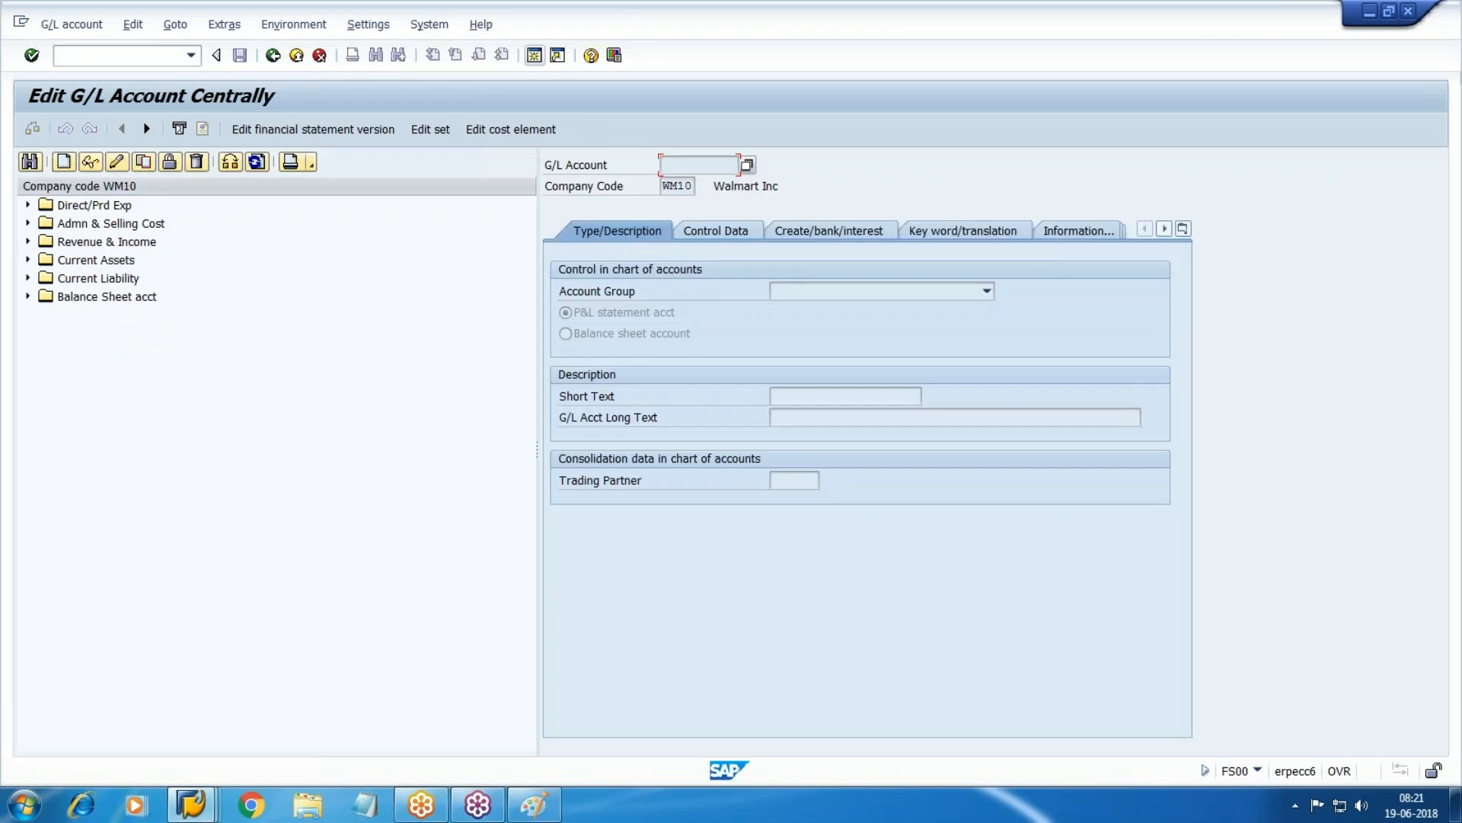
Find account 3503 in the account tree, then return to SAP Easy Access.
left_click(29, 160)
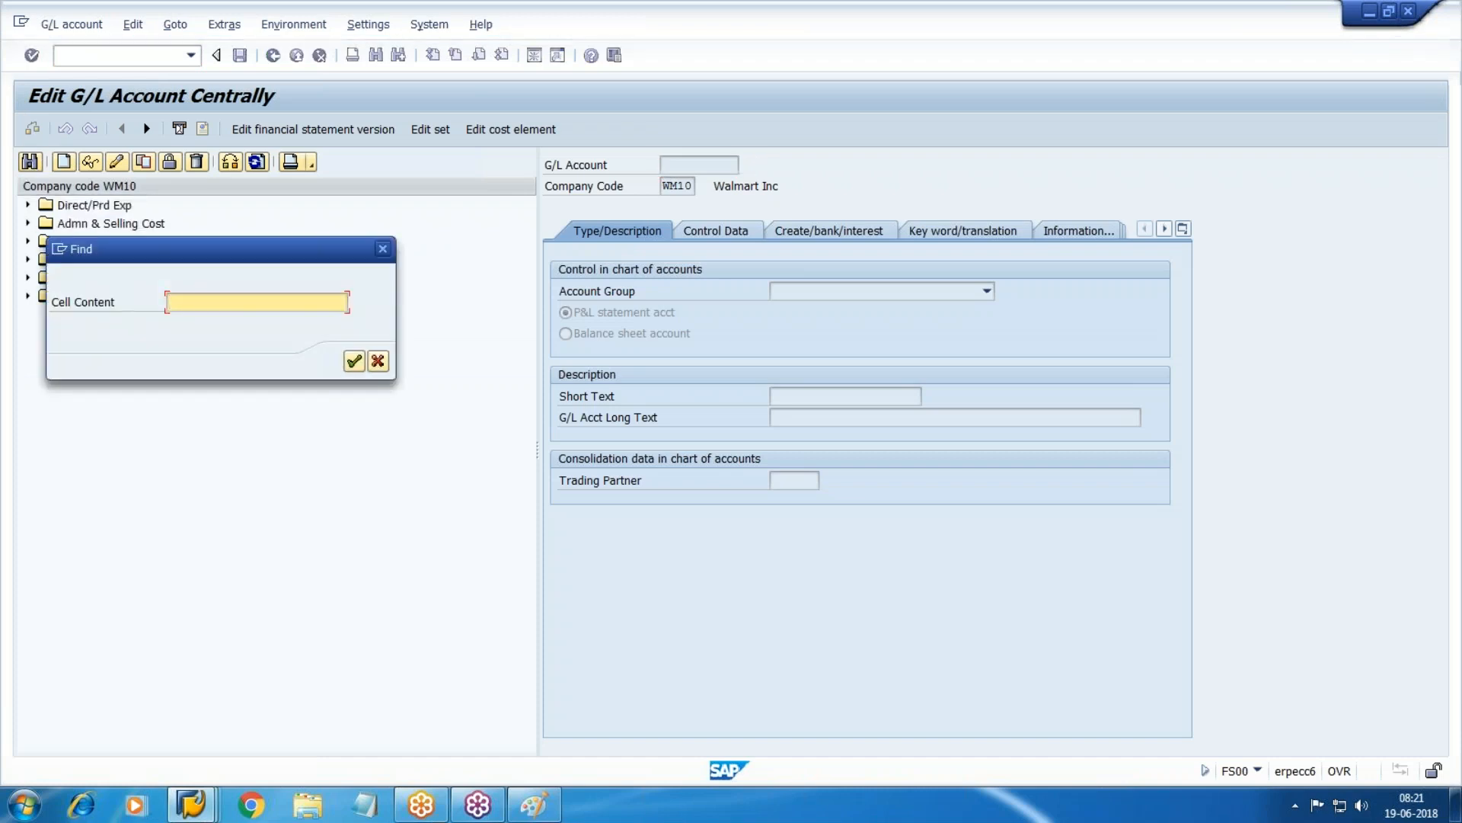
type("3503")
key("Return")
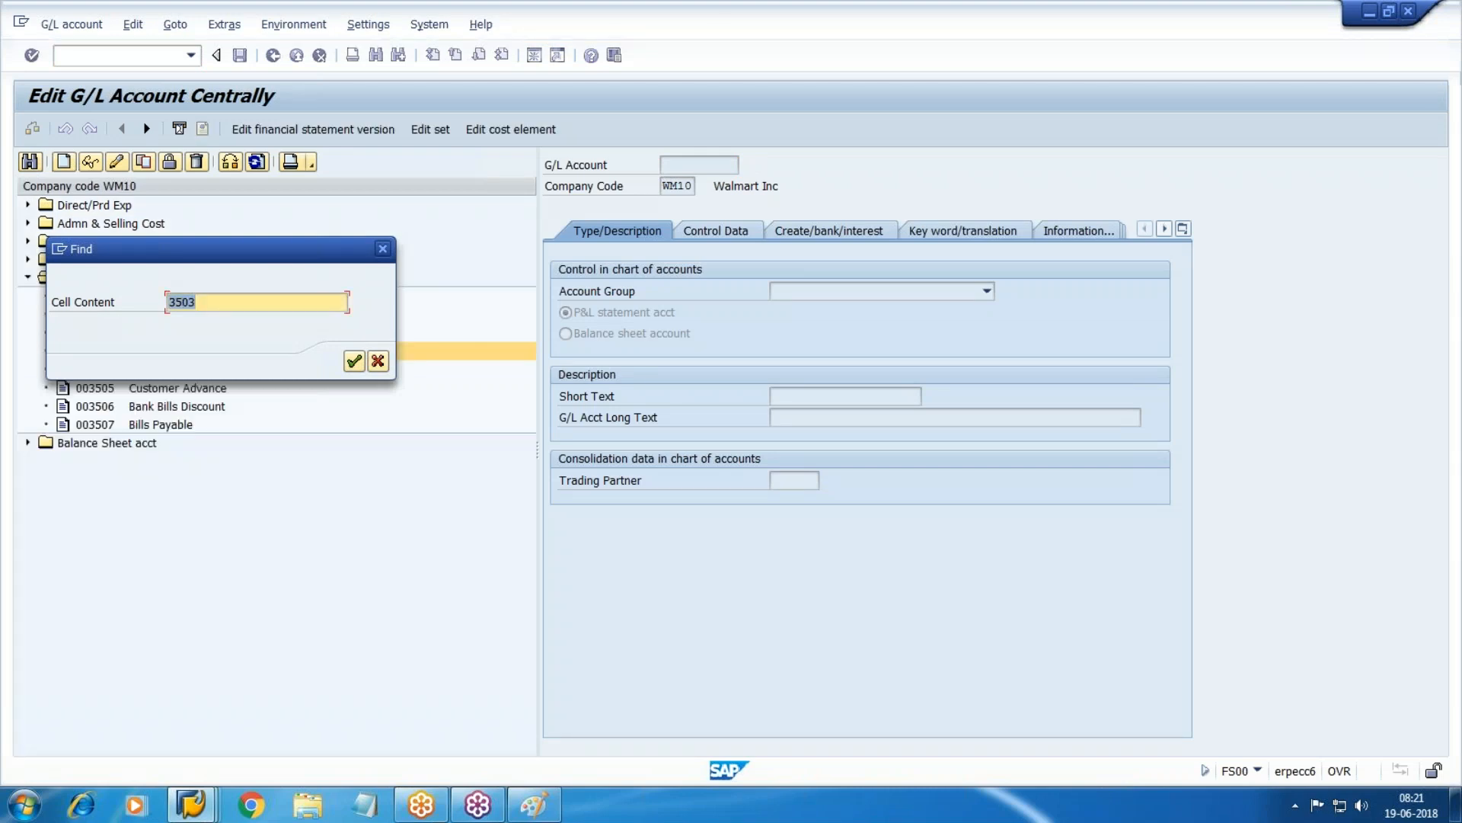
key("Return")
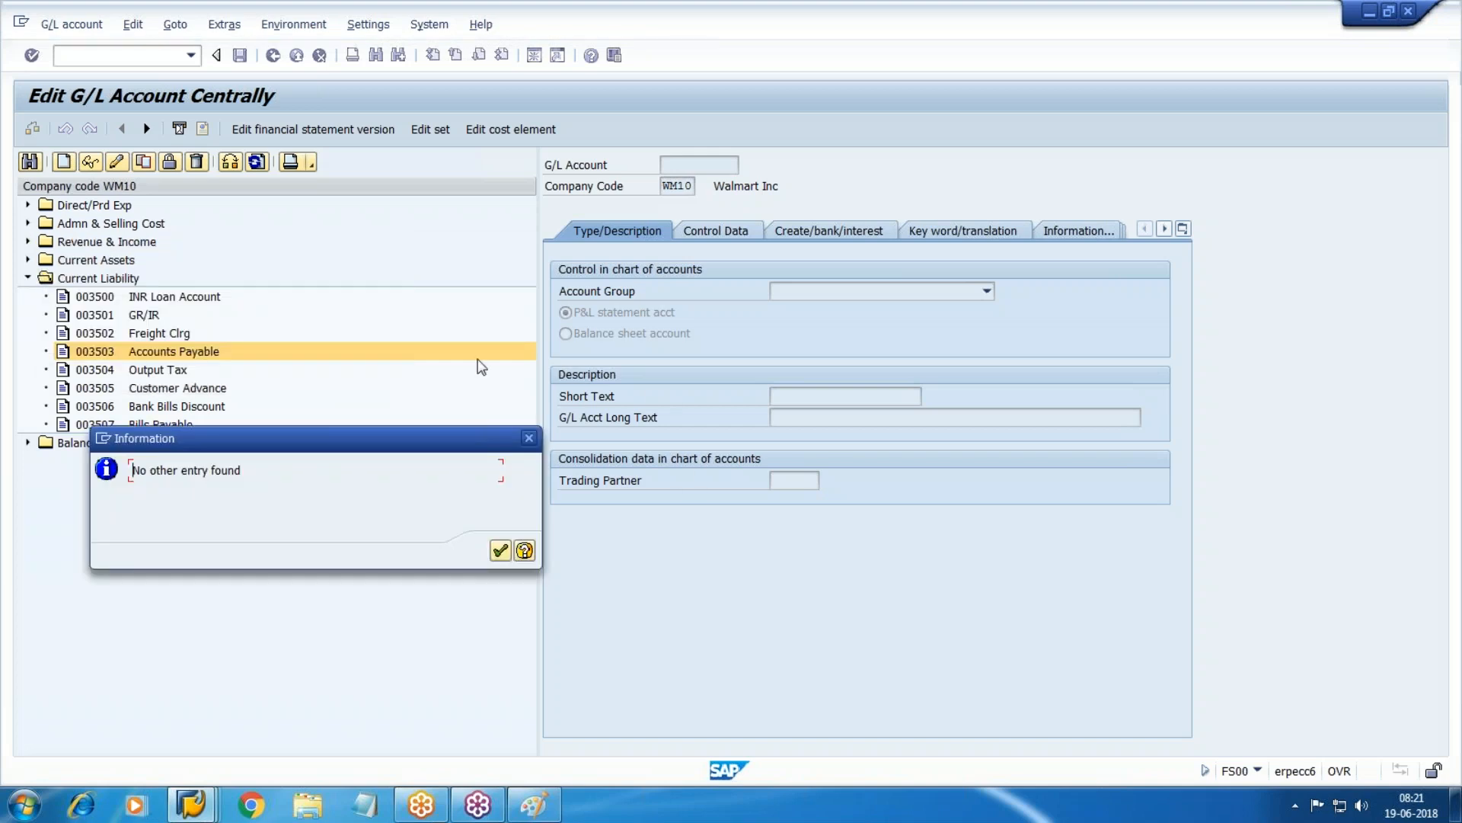
left_click(528, 437)
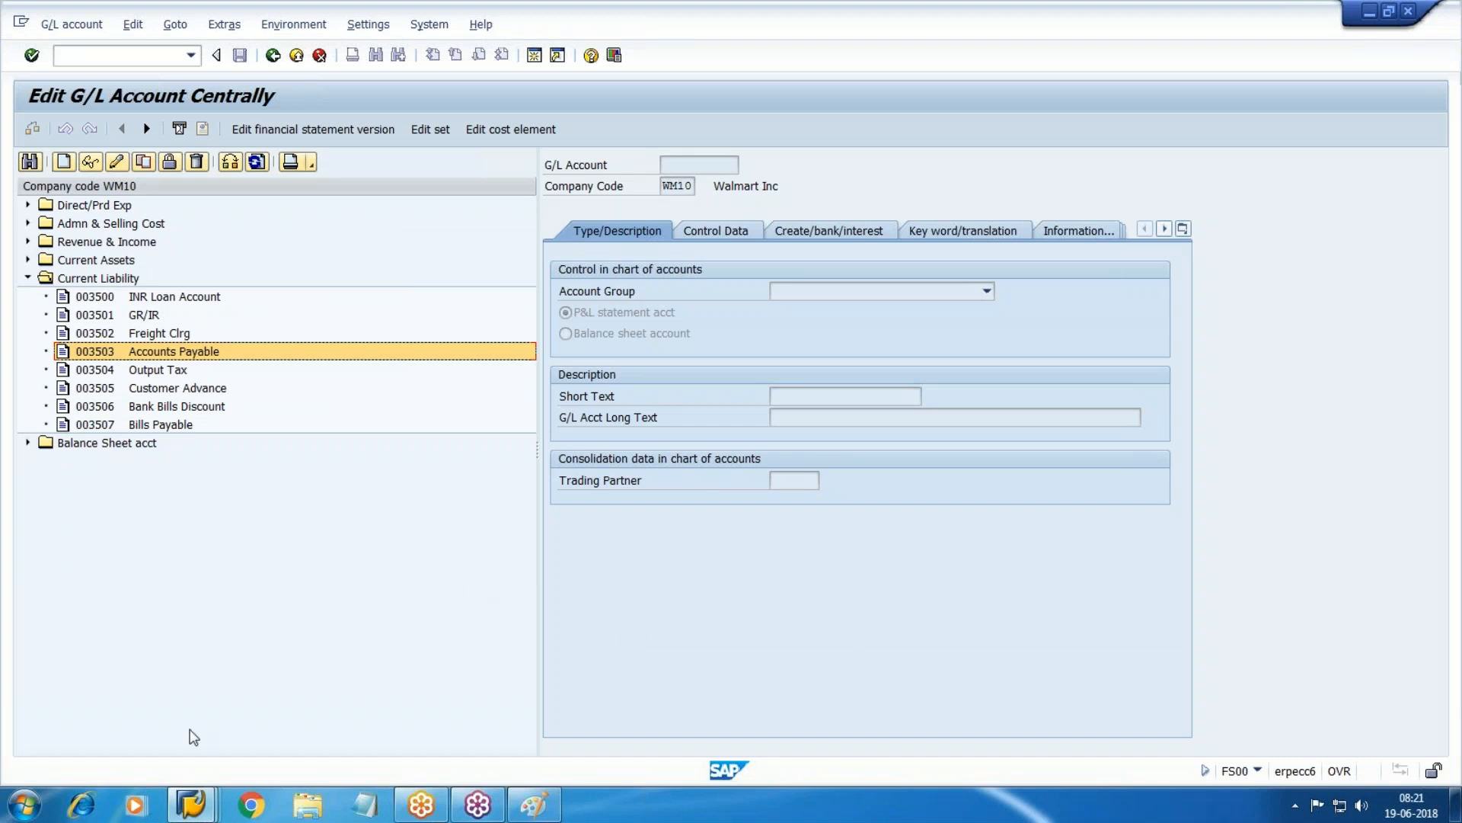
mouse_move(186, 813)
left_click(945, 762)
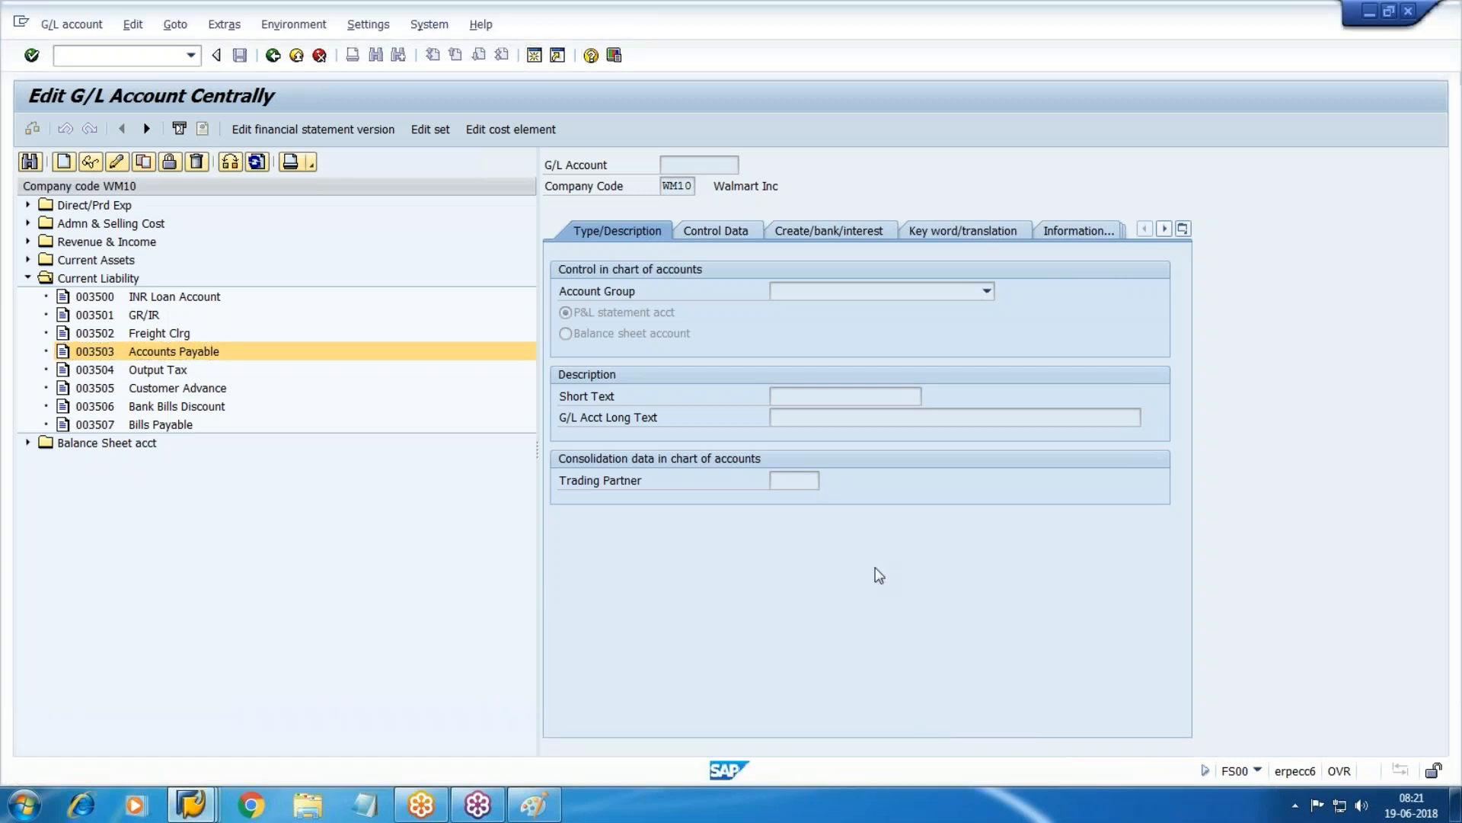
key("F3")
In OBA1, add an exchange-rate difference entry for account 3503 under chart WM10.
type("oba1")
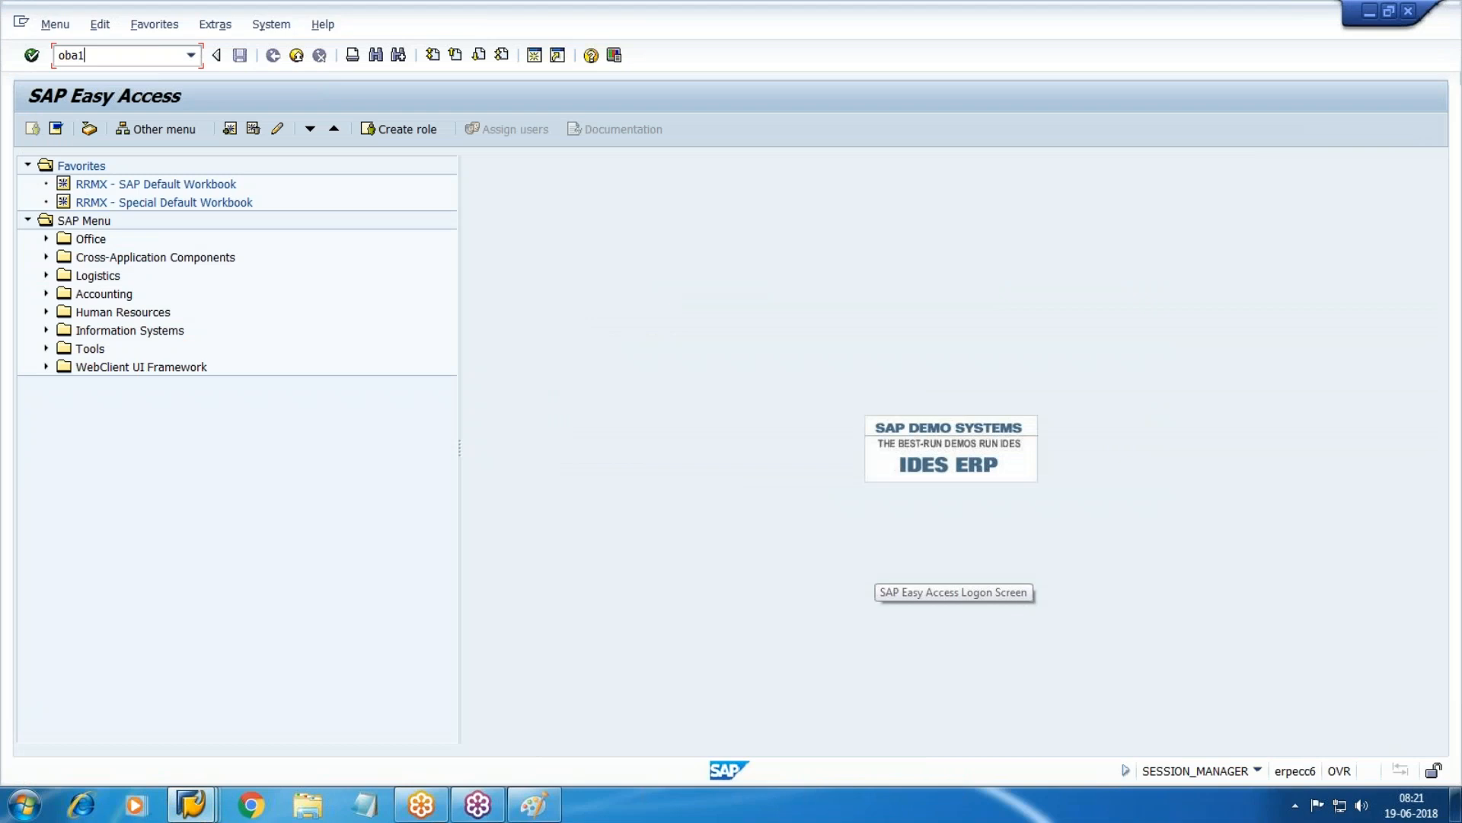
key("Return")
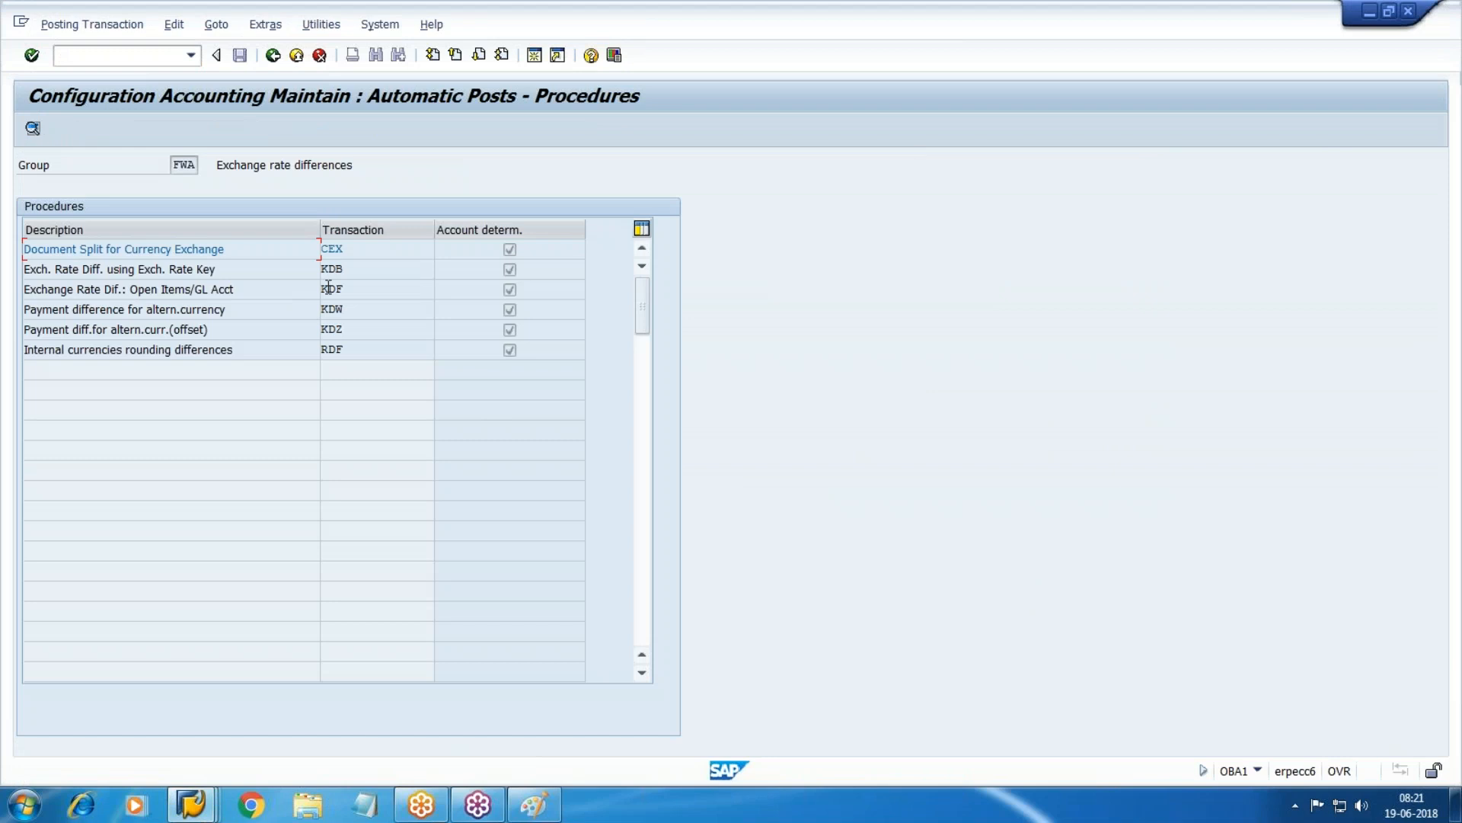
double_click(125, 290)
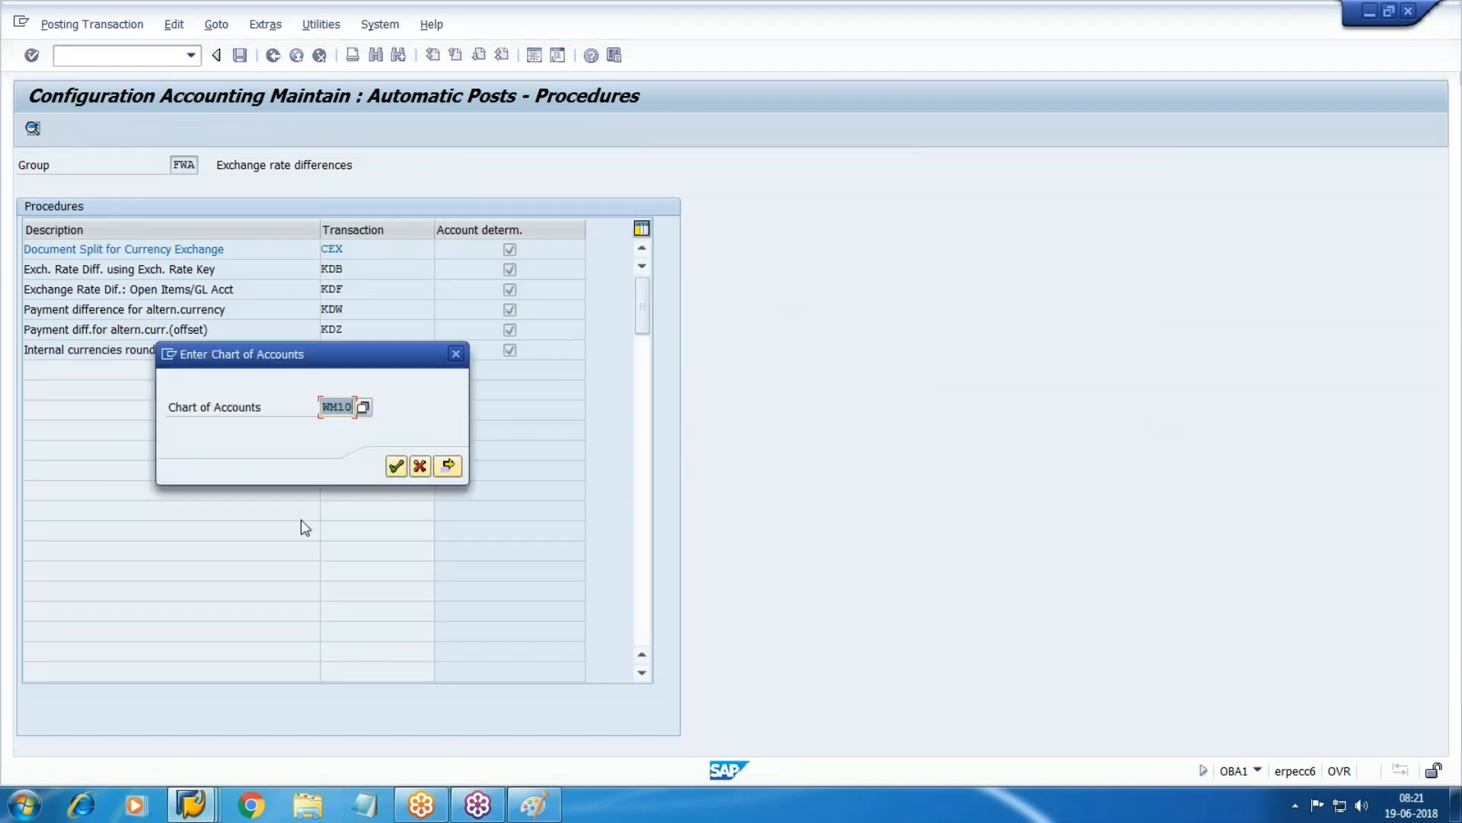
left_click(397, 472)
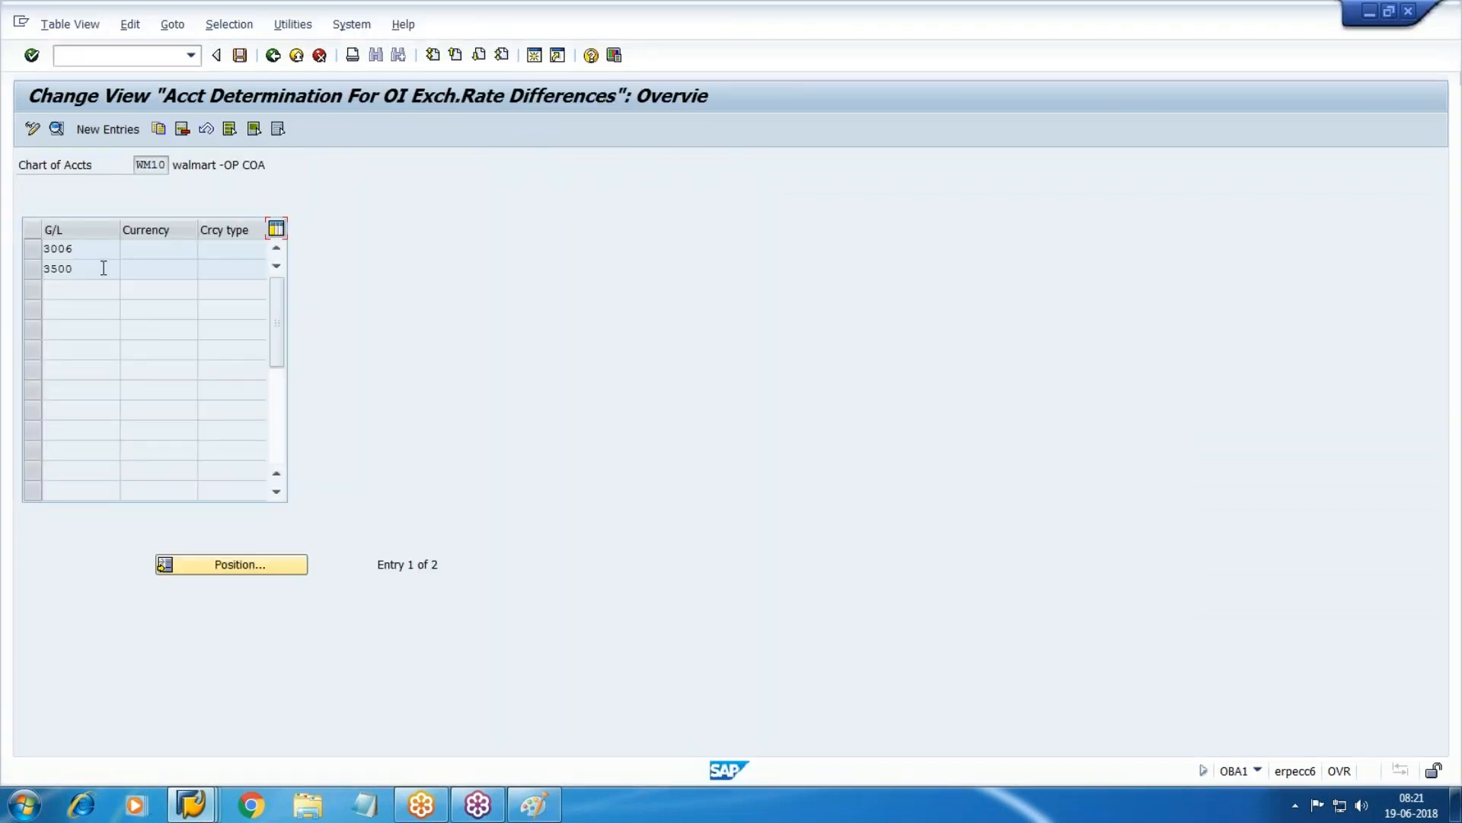
left_click(108, 129)
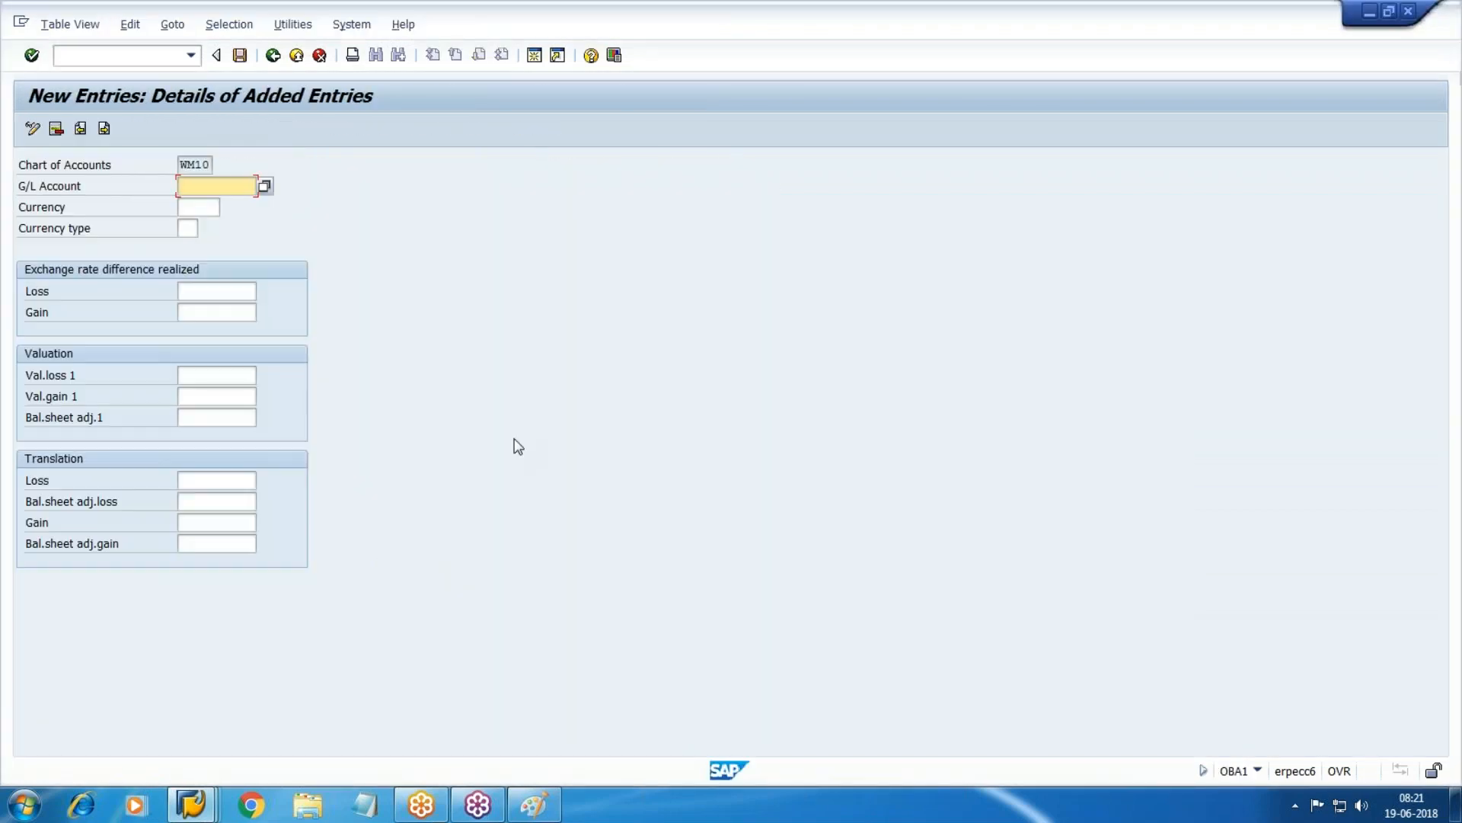
type("3503")
key("Tab")
key("Tab")
key("Tab")
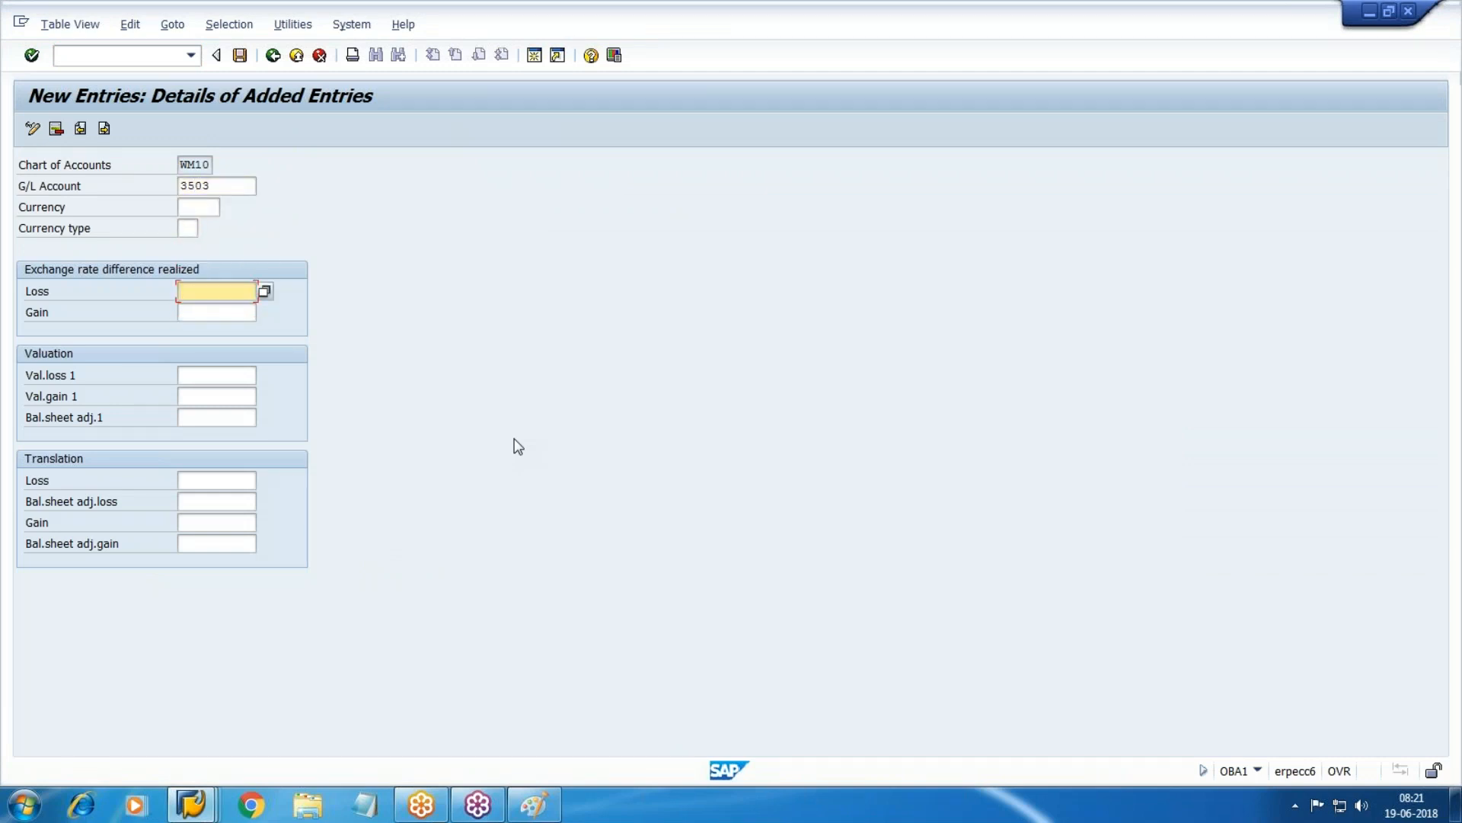
Look up Exchange Rate Gain 002000 and enter 2000 as the realized gain account.
left_click(190, 804)
left_click(910, 701)
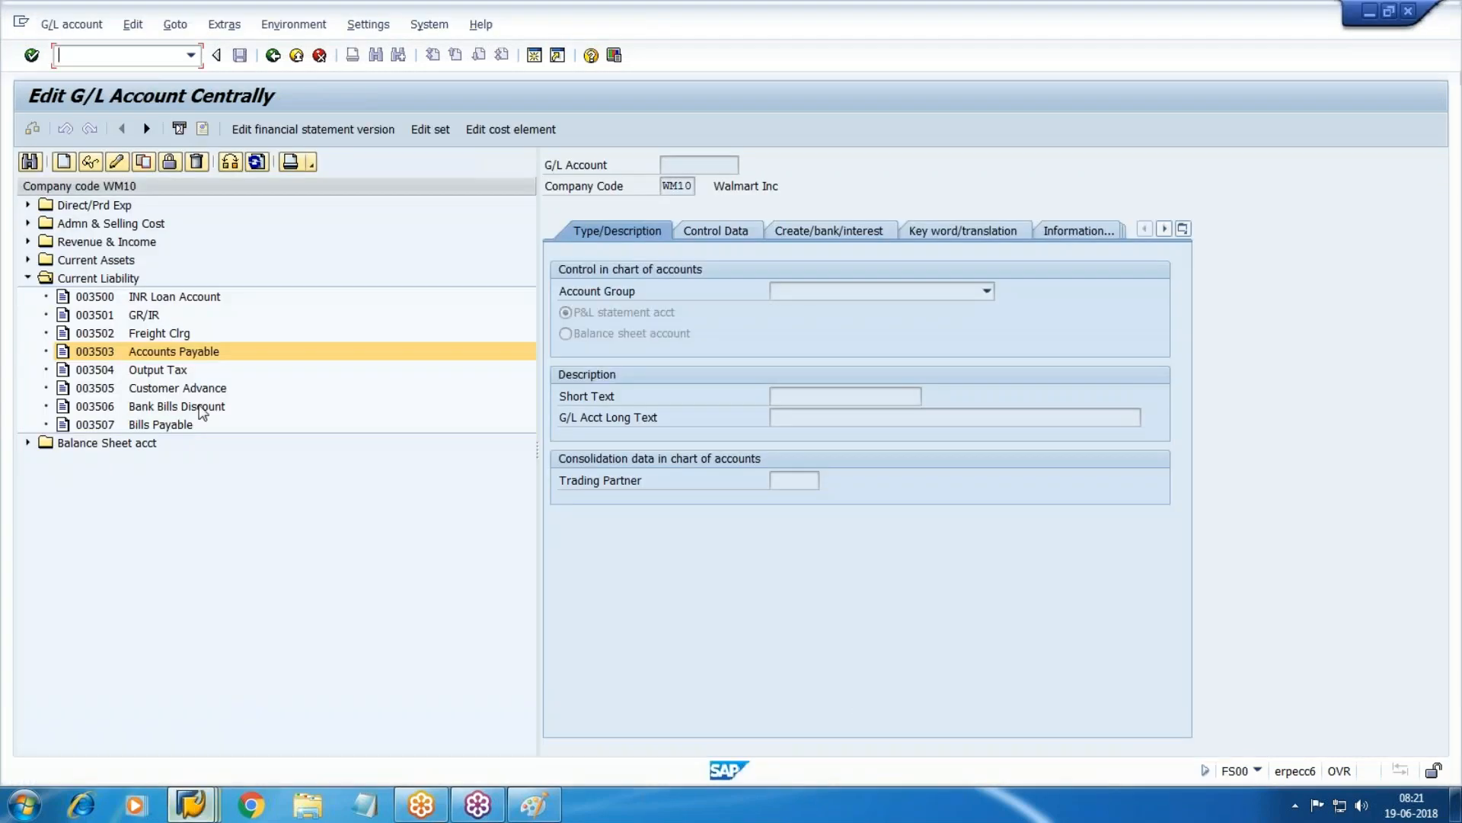
left_click(28, 278)
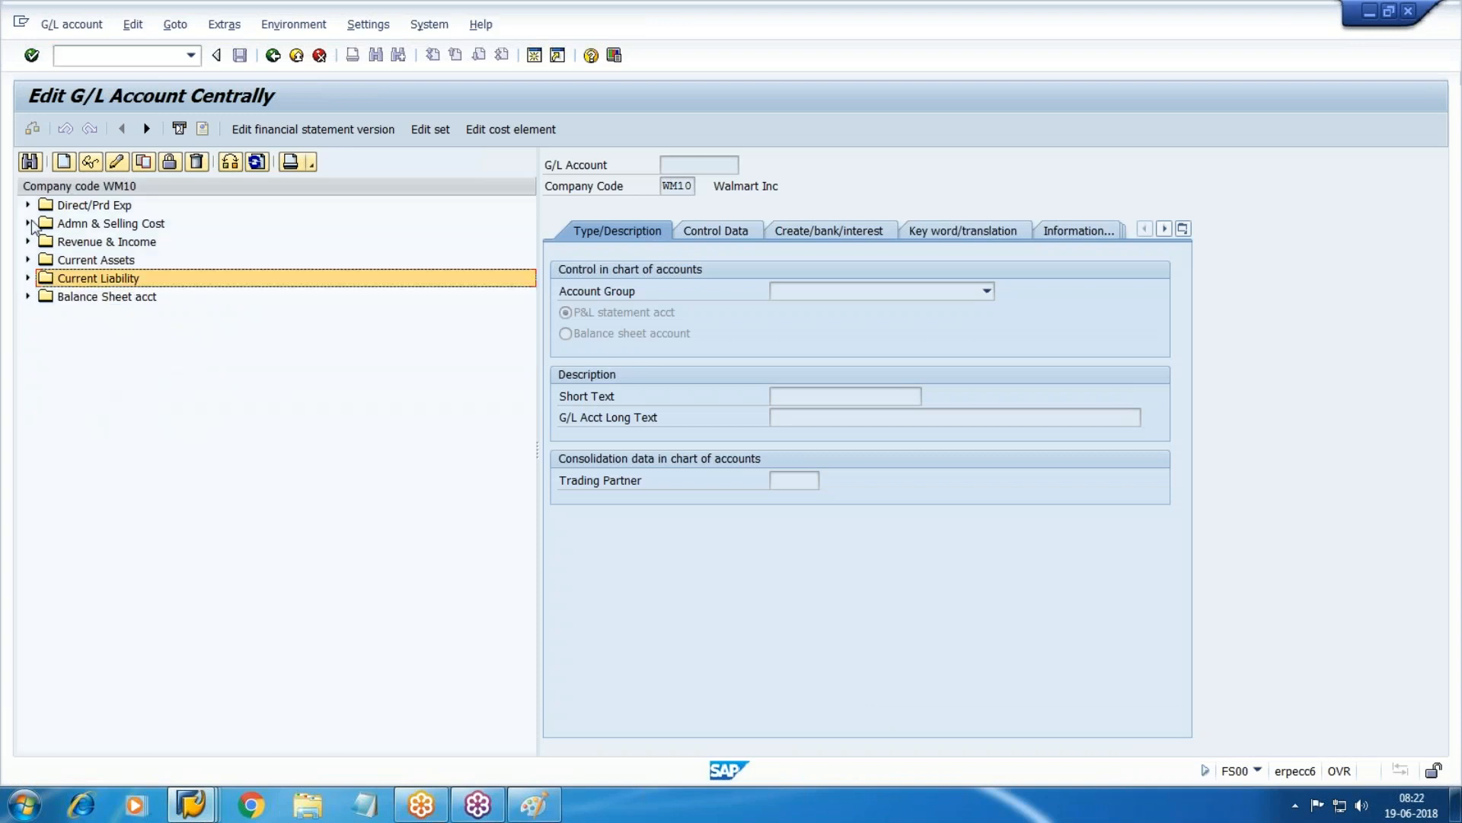
left_click(28, 242)
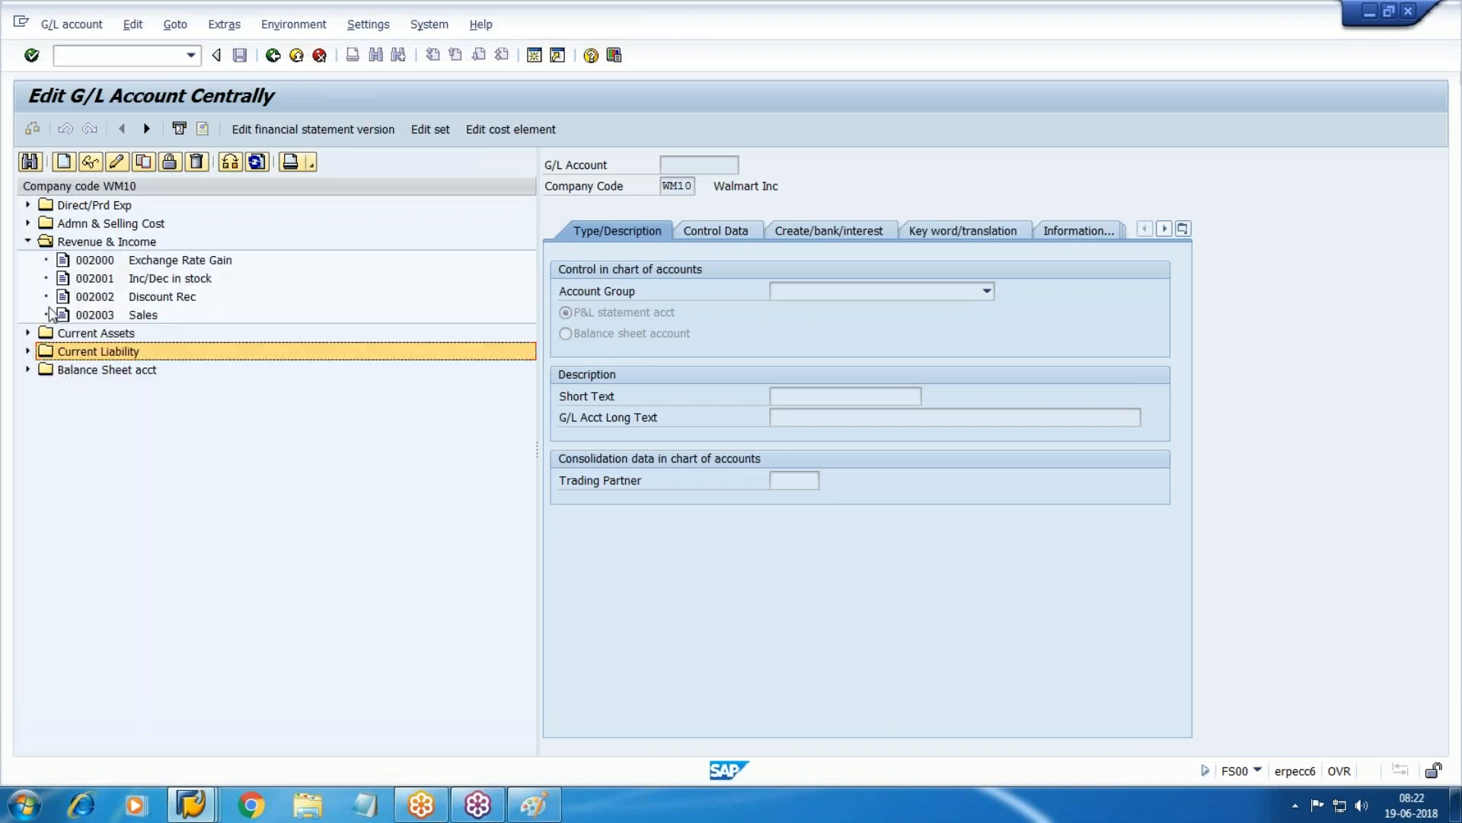
left_click(179, 262)
key("alt+Tab")
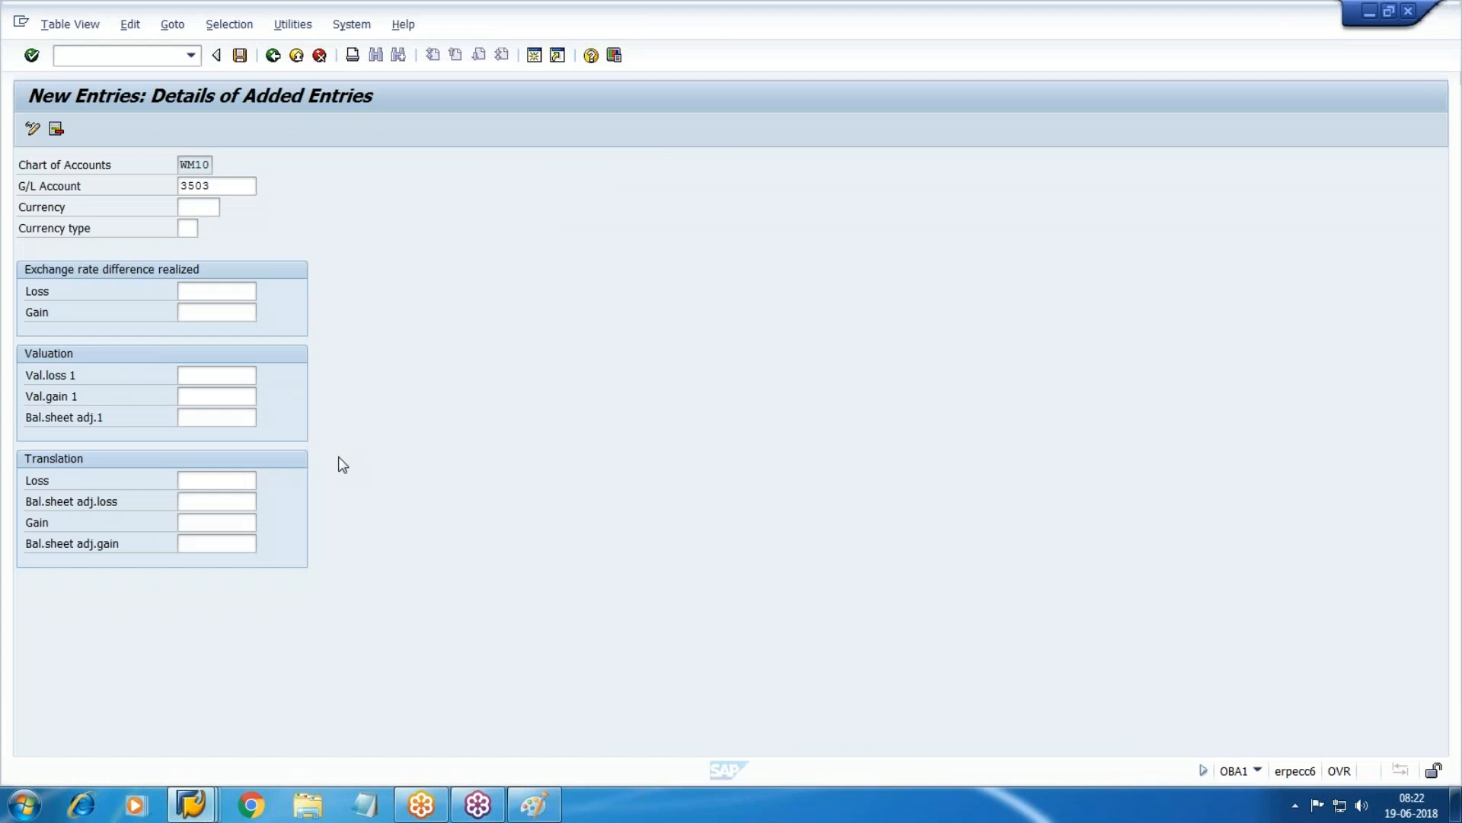
key("Tab")
type("2000")
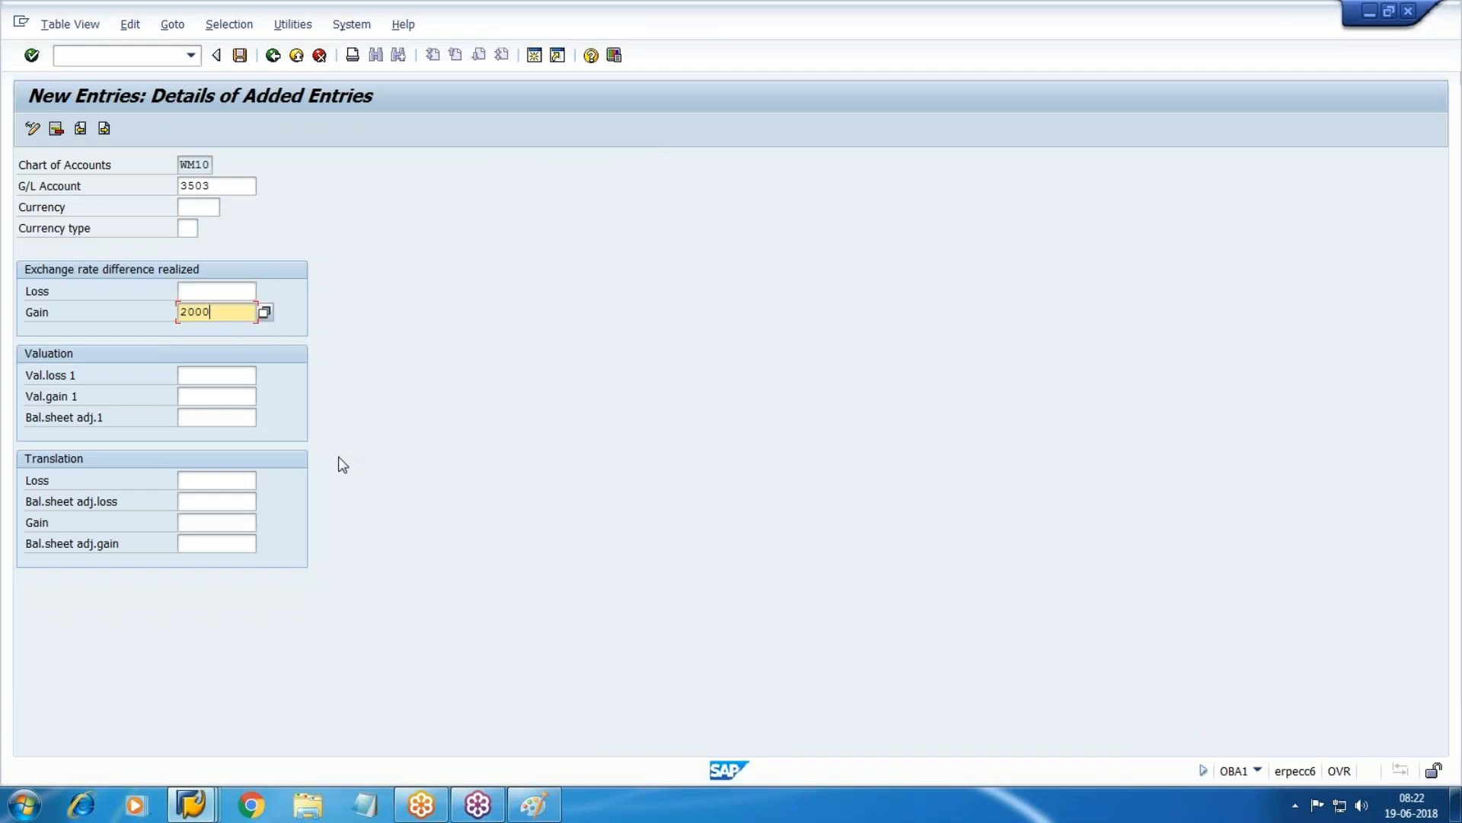
Enter Exchange Rate Loss account 1505 as realized loss and save the settings.
key("alt+Tab")
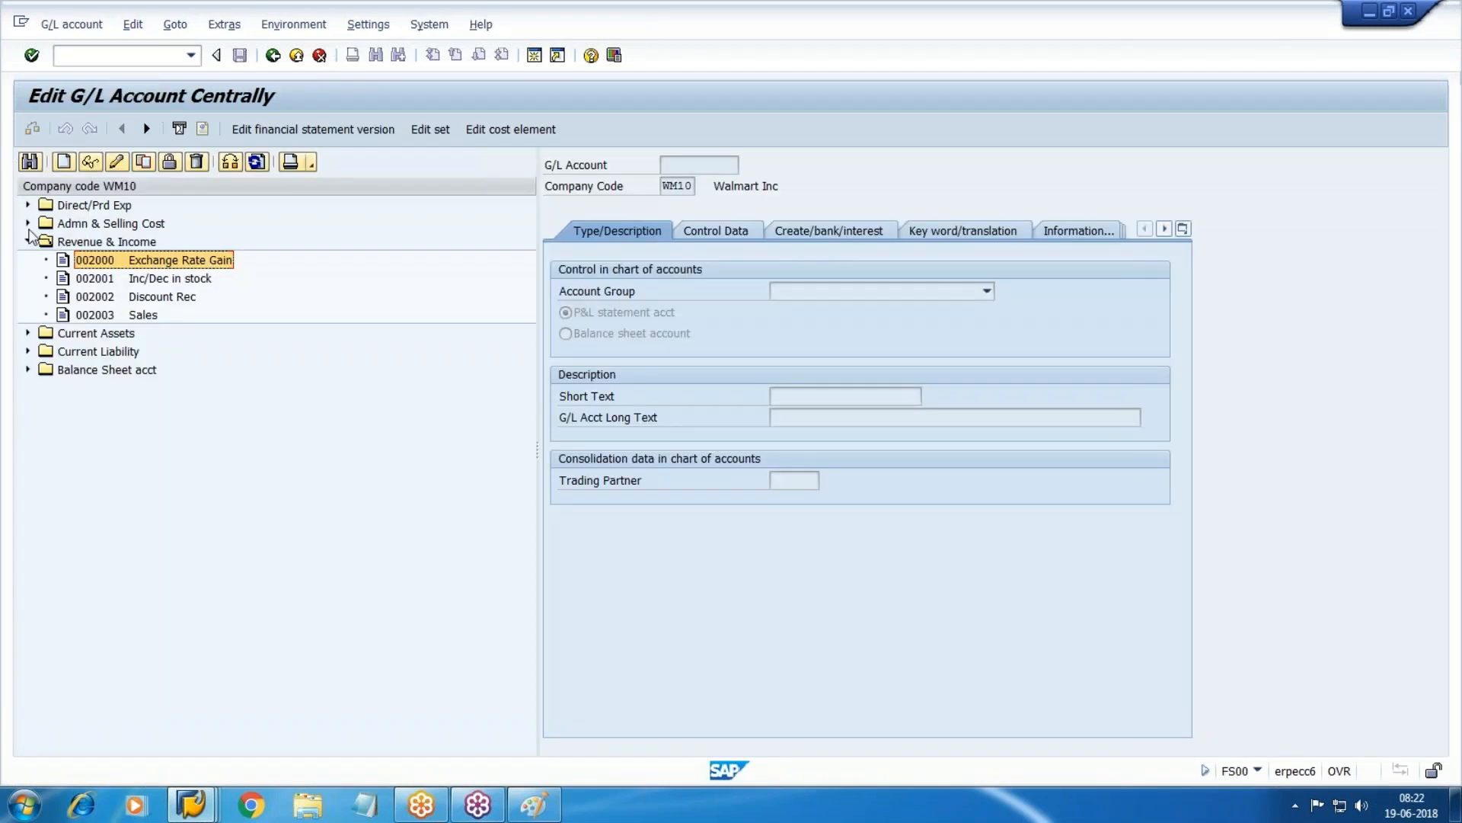
left_click(28, 223)
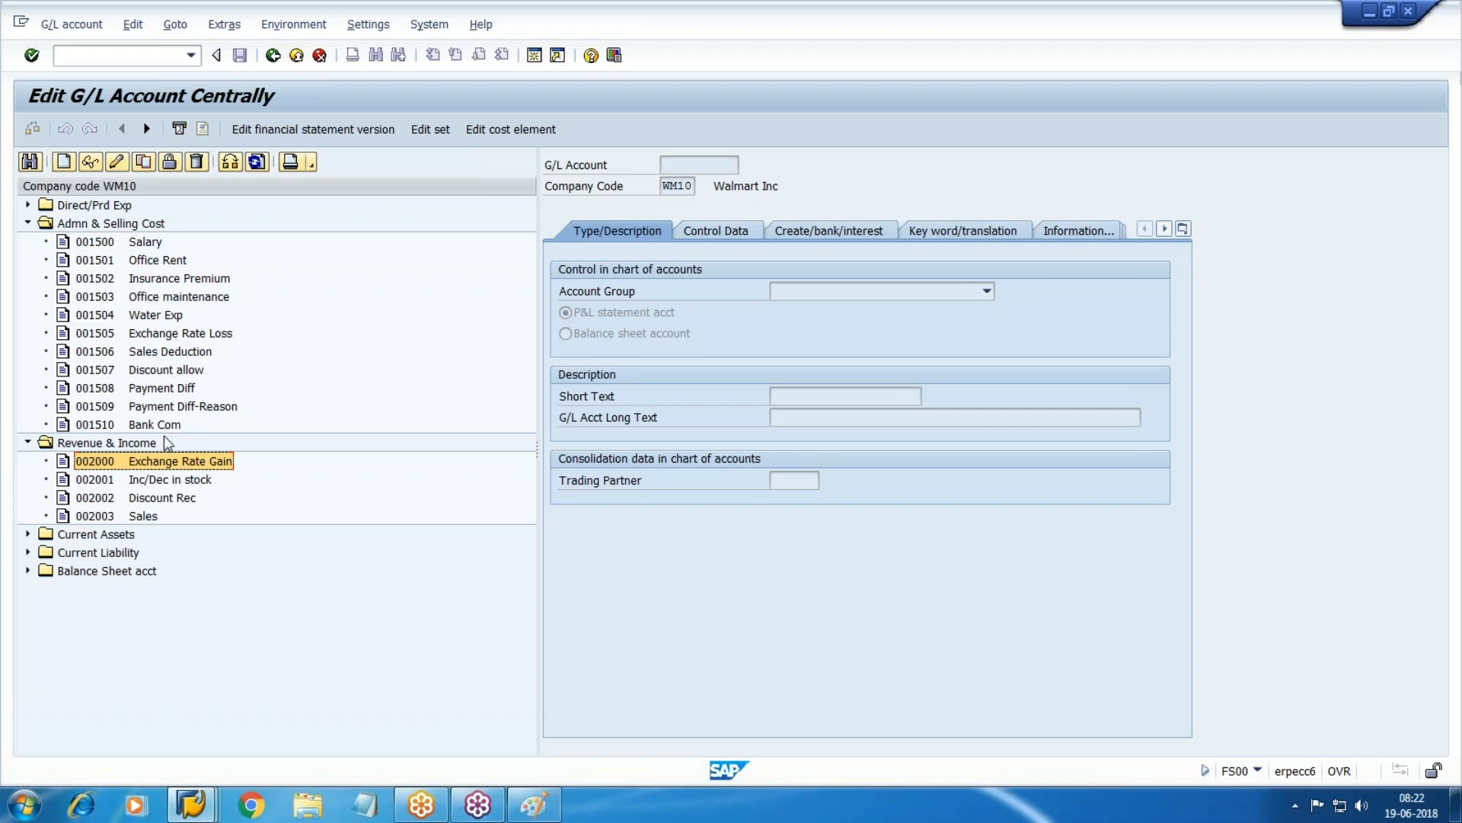
left_click(163, 336)
key("alt+Tab")
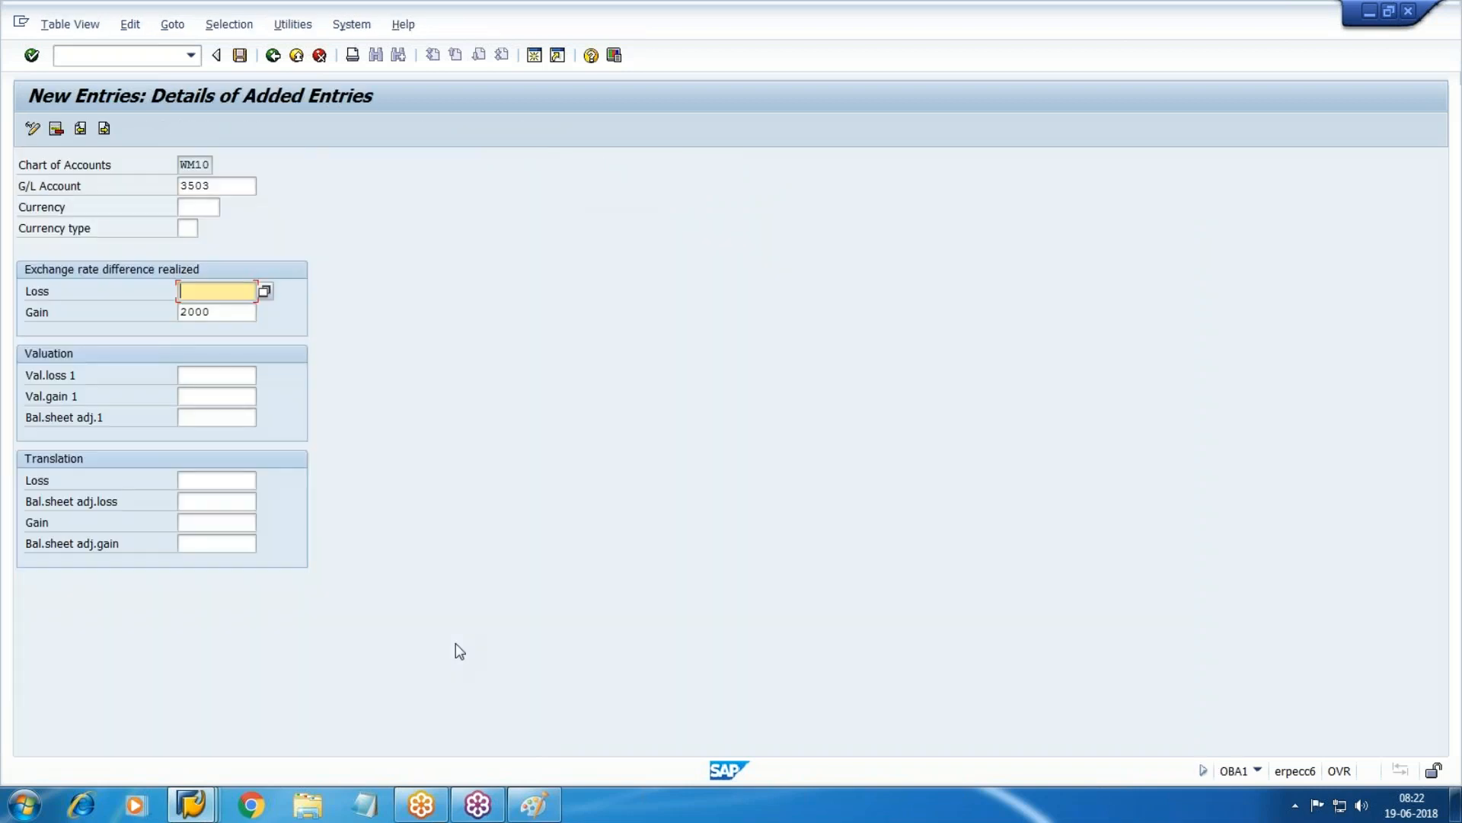
type("1505")
key("Return")
key("ctrl+s")
key("Return")
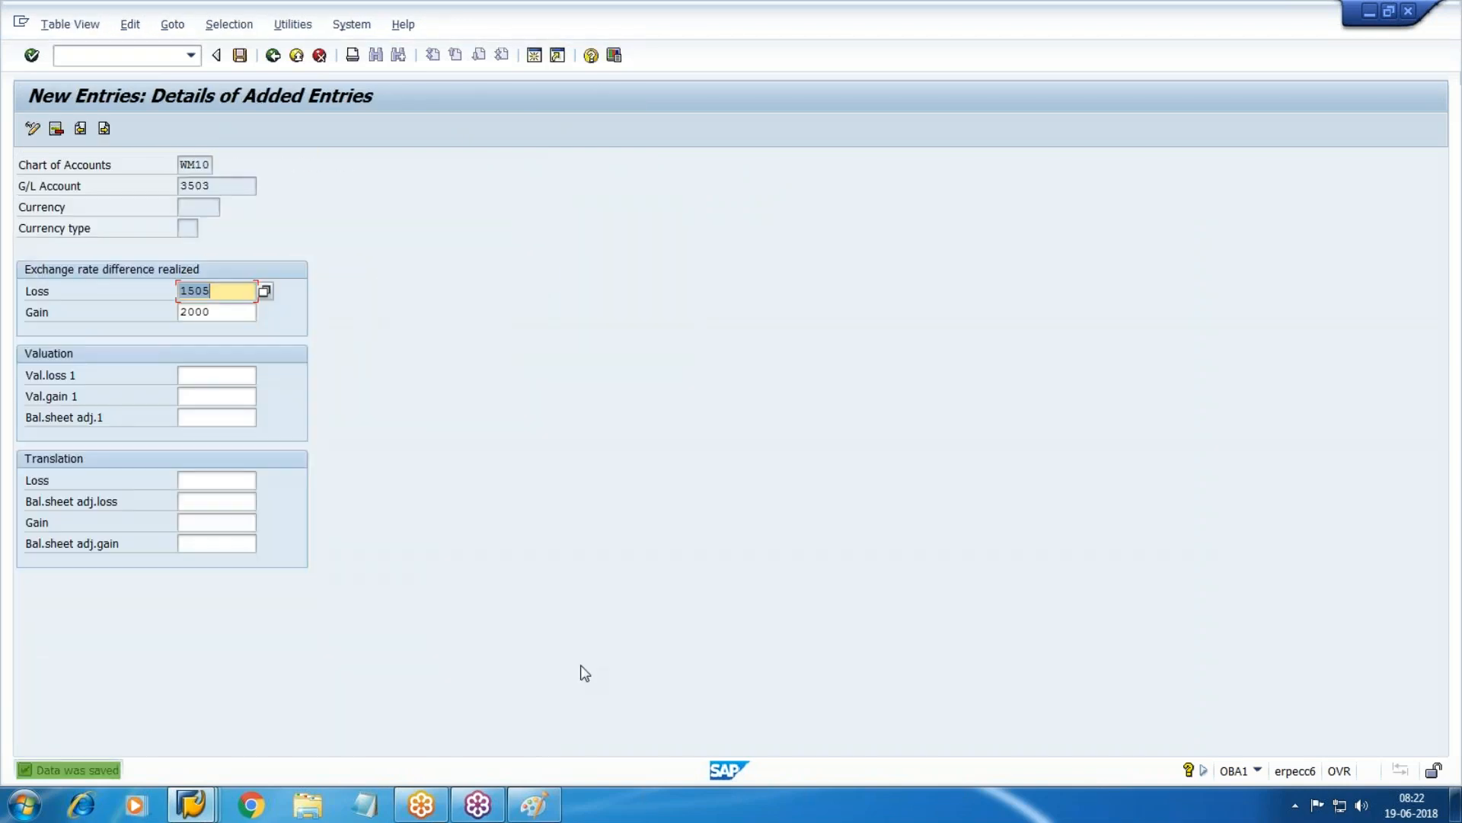
Restart F-53 with document date 18.06.2018 and clearing text 'Vendor Payments with discount'.
mouse_move(206, 806)
left_click(708, 709)
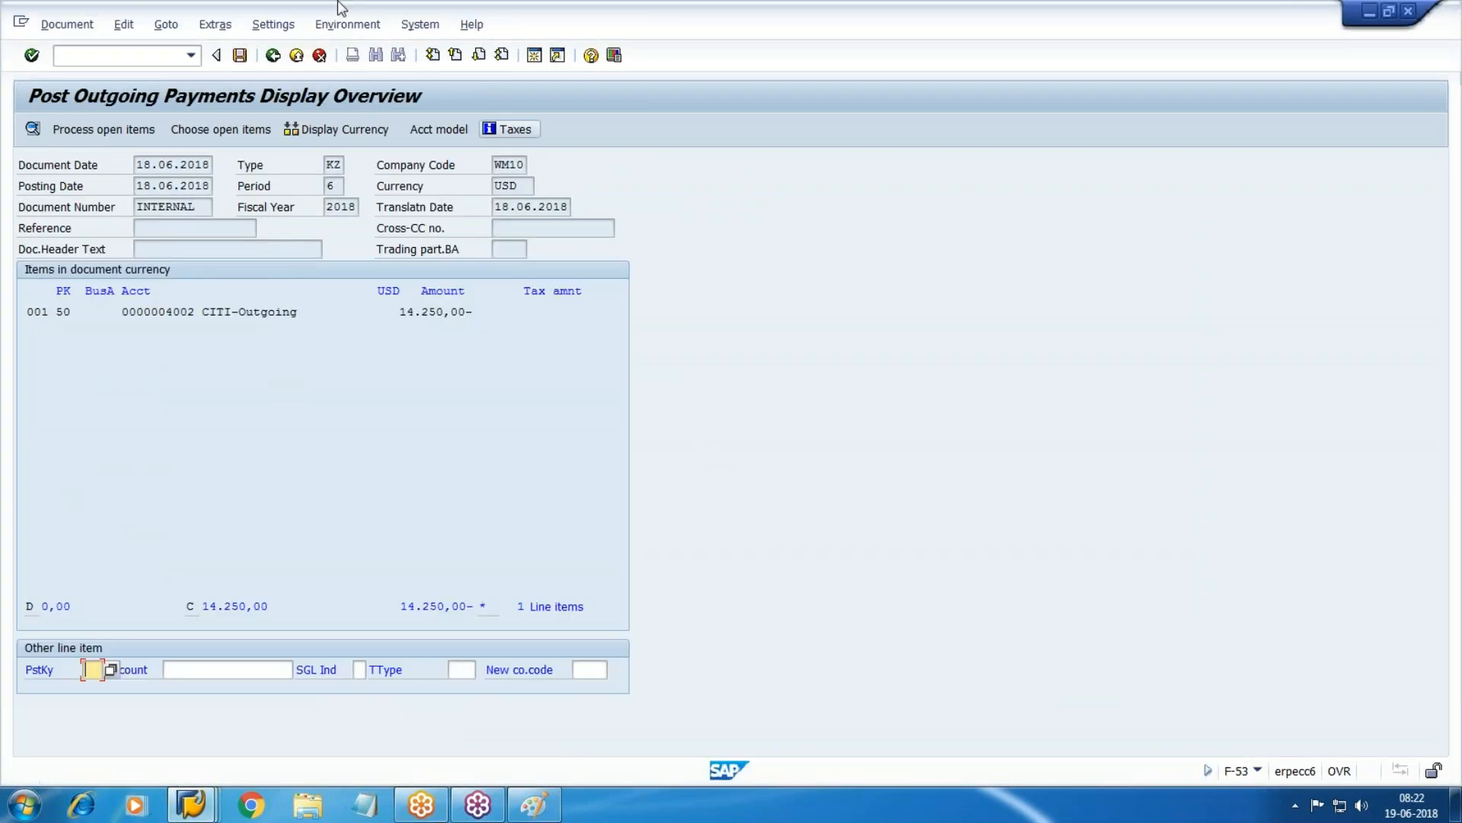
left_click(118, 56)
type("/nf-")
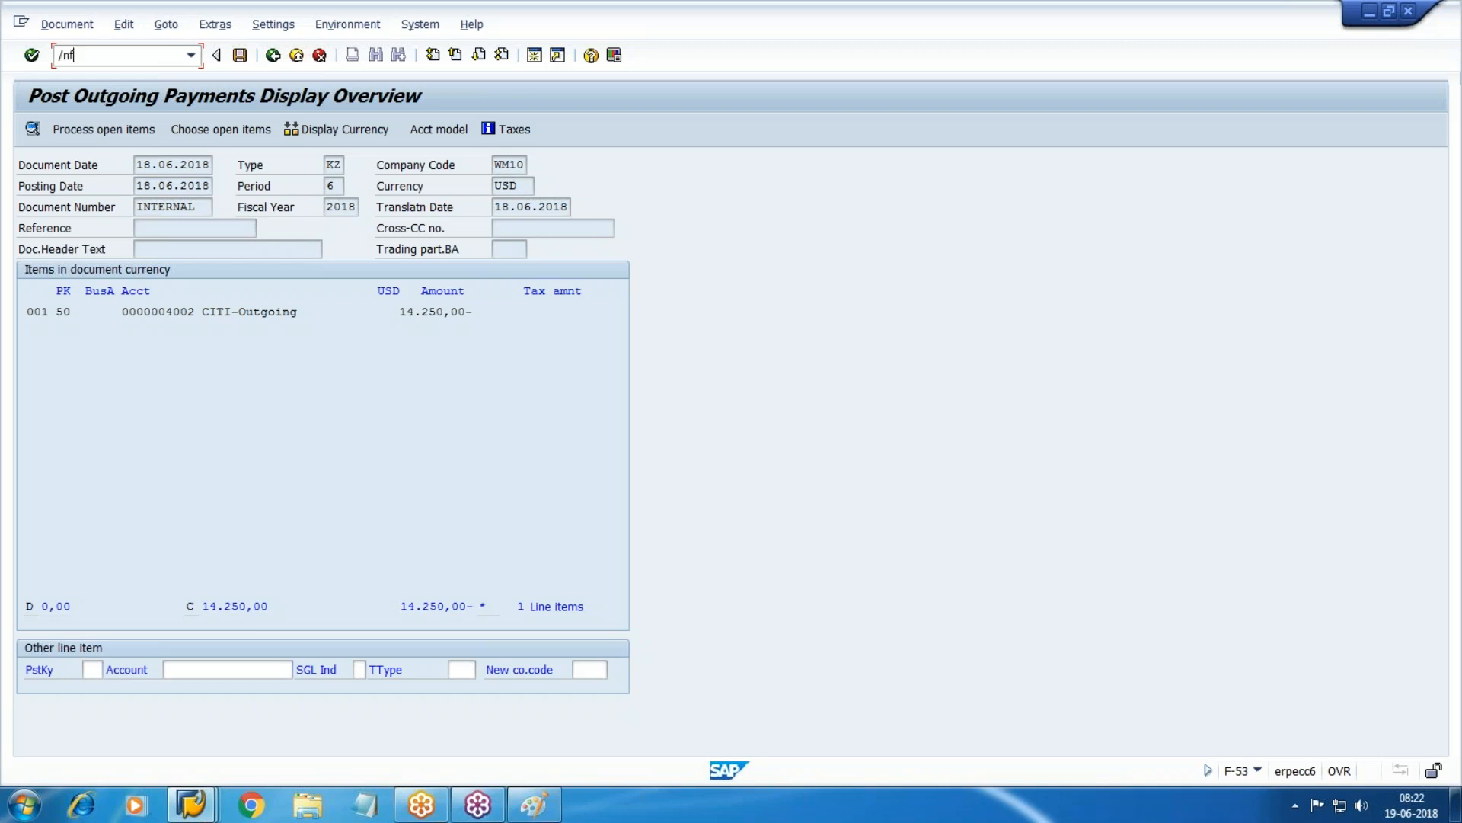
type("53")
key("Return")
type("18.06.2018")
key("Tab")
key("Tab")
key("Tab")
key("Tab")
key("Tab")
key("Tab")
key("Tab")
key("Tab")
type("ve")
key("Down")
key("Down")
key("Return")
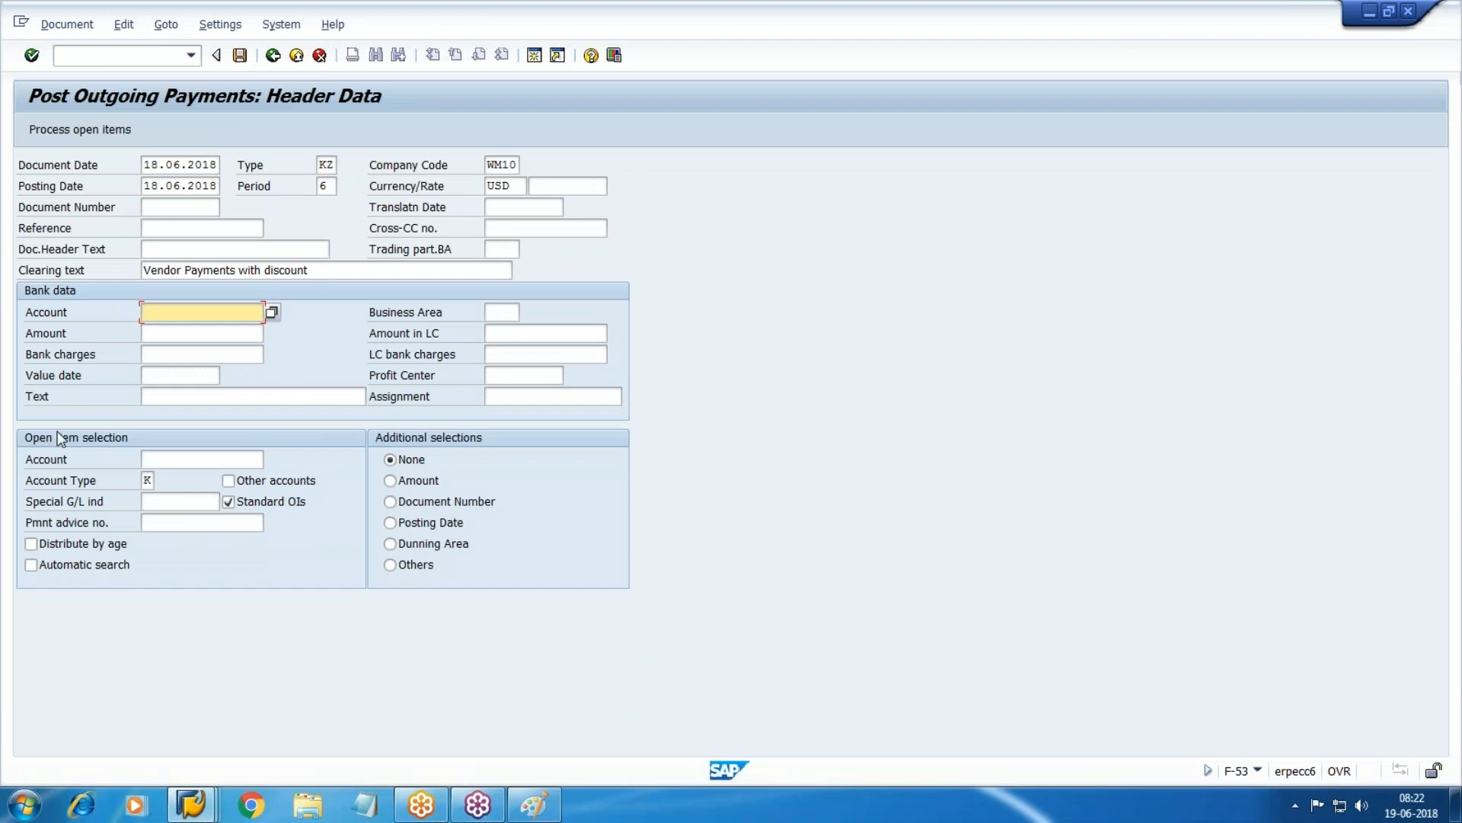
Enter bank account 4002 and amount 14250 in the payment header.
mouse_move(189, 805)
left_click(907, 689)
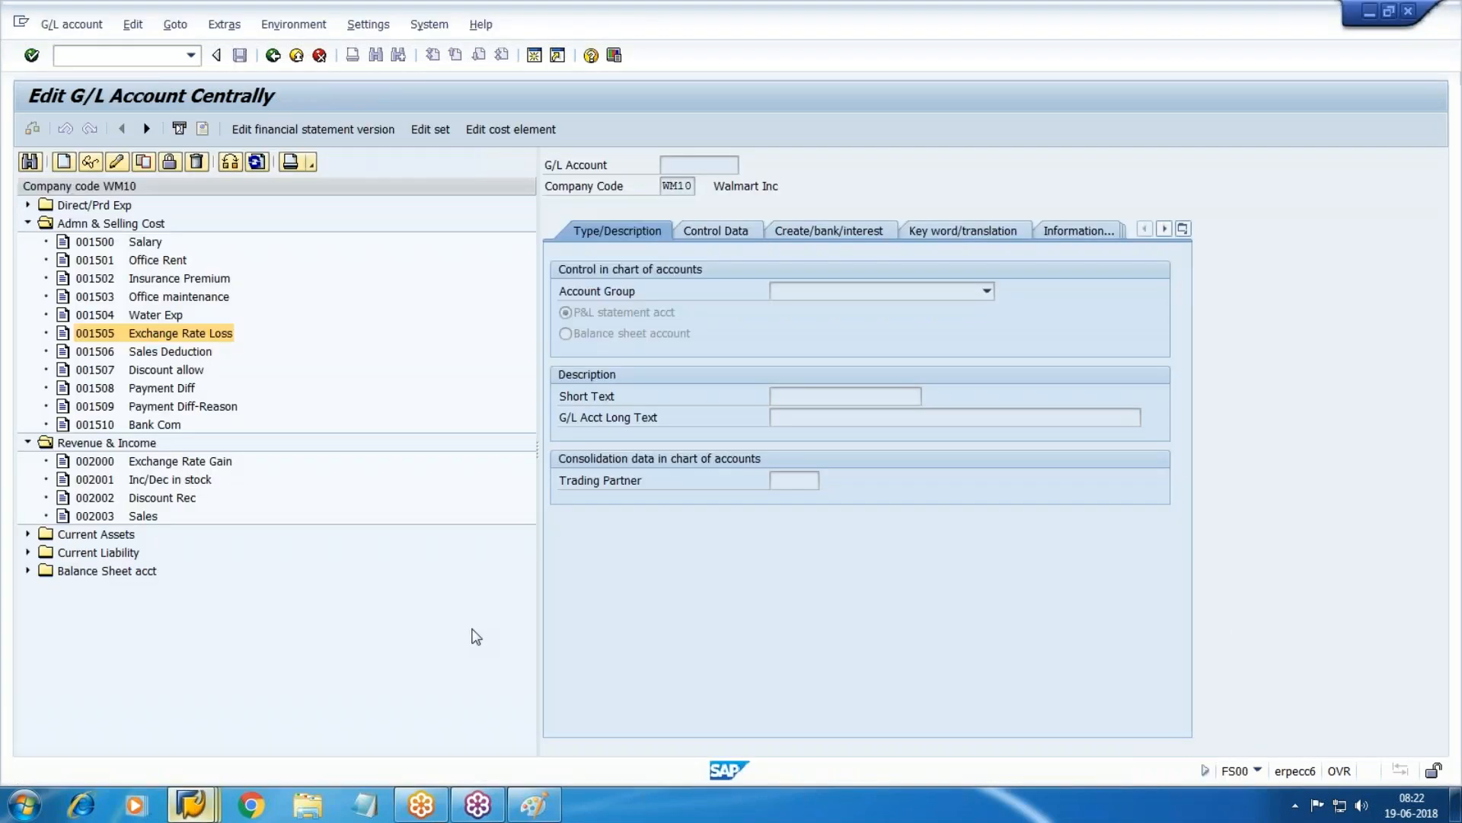
left_click(26, 572)
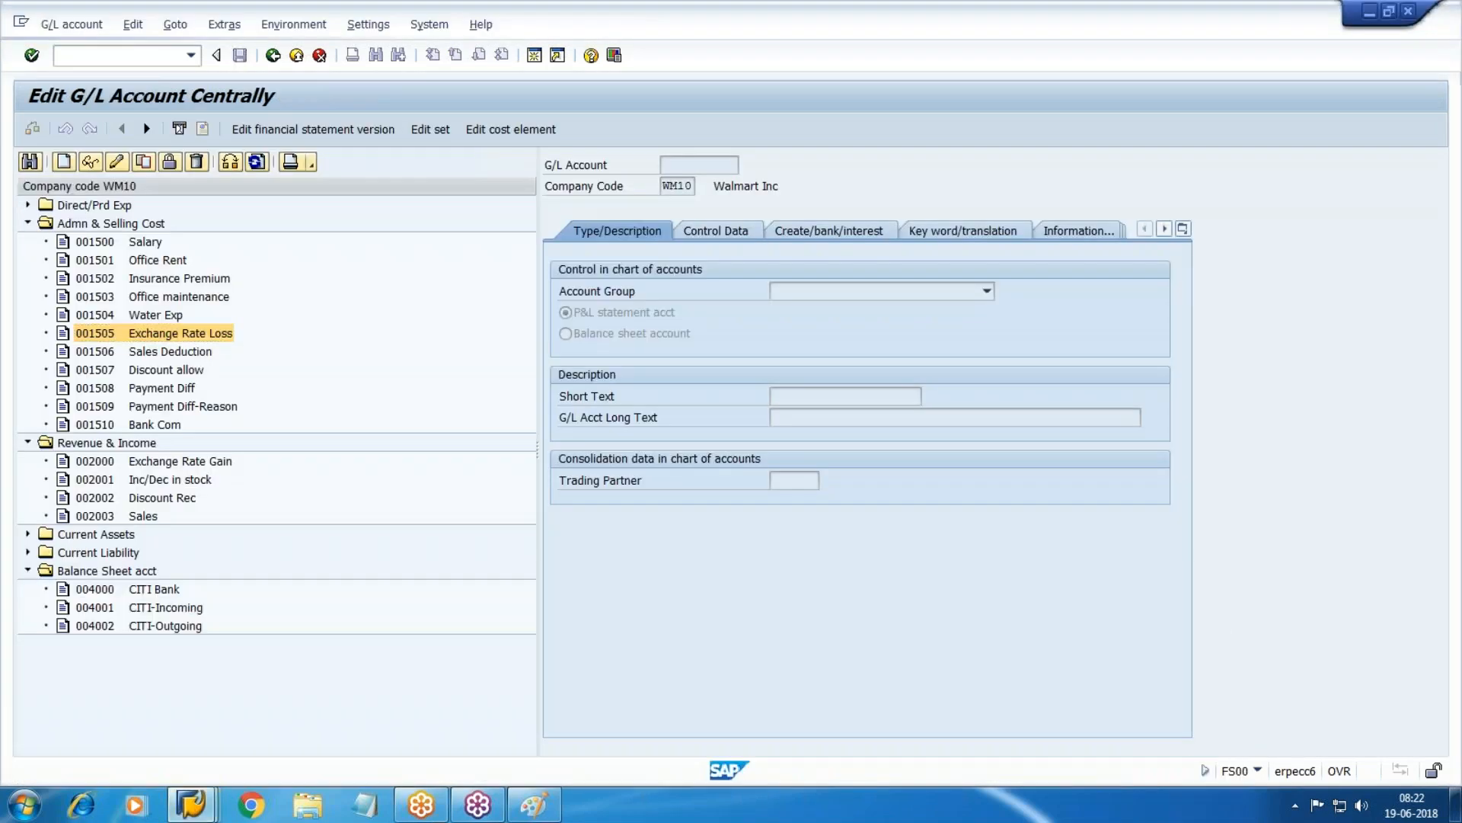
left_click(180, 627)
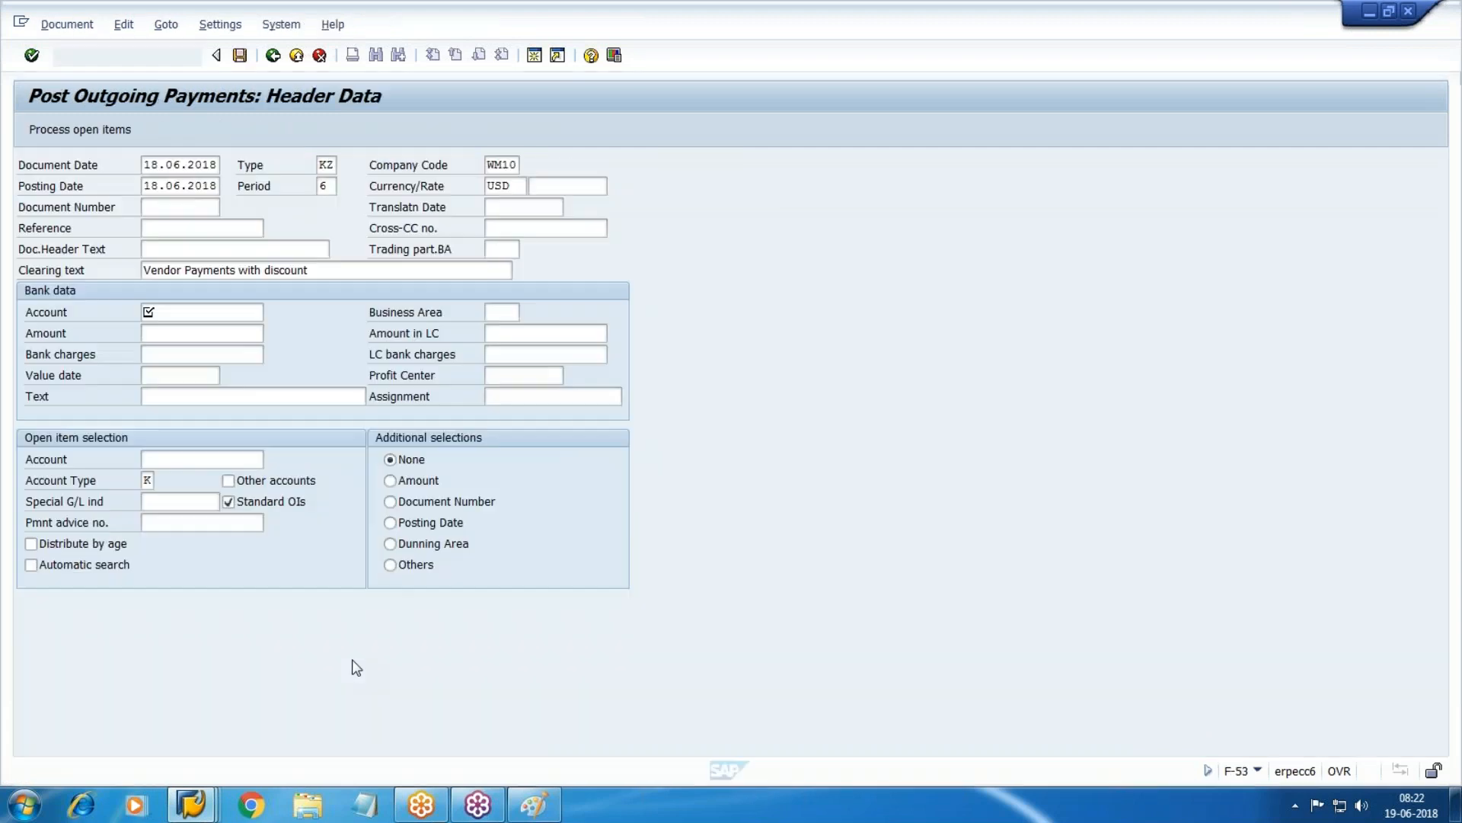
type("4002")
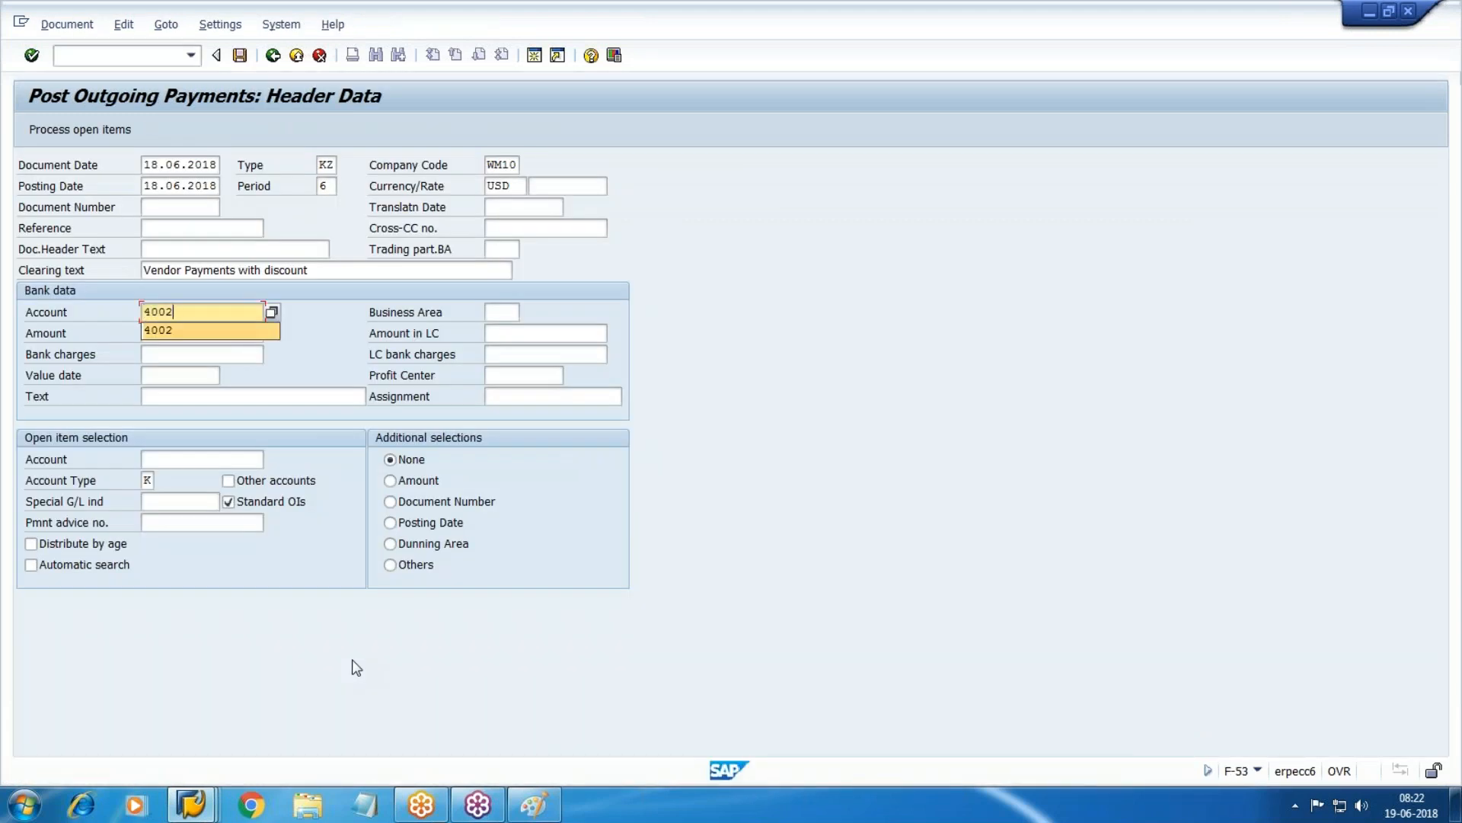
key("Tab")
type("17")
key("BackSpace")
key("BackSpace")
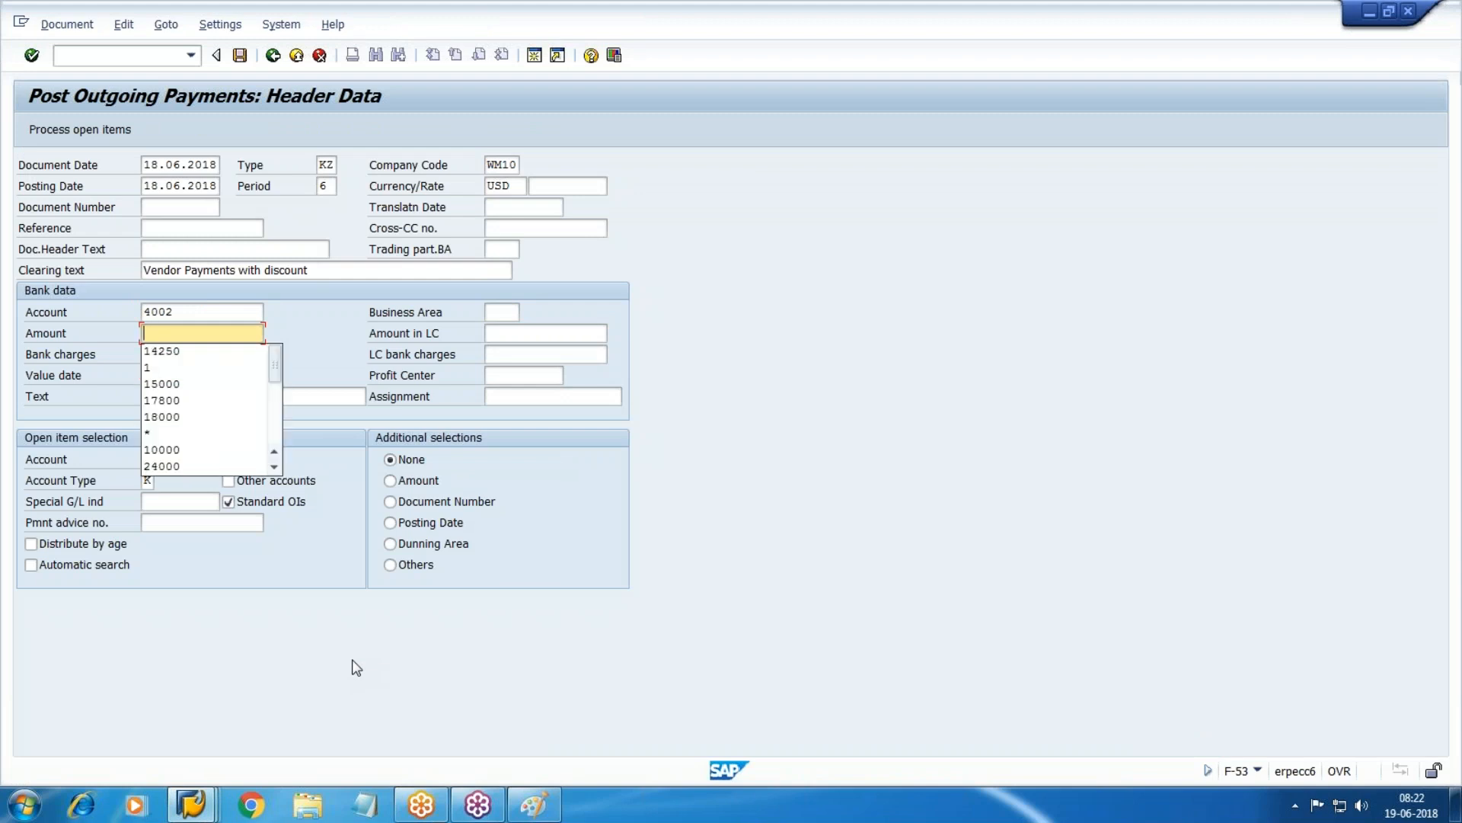
type("14250")
key("Tab")
key("Tab")
key("Tab")
key("Tab")
key("Tab")
key("Tab")
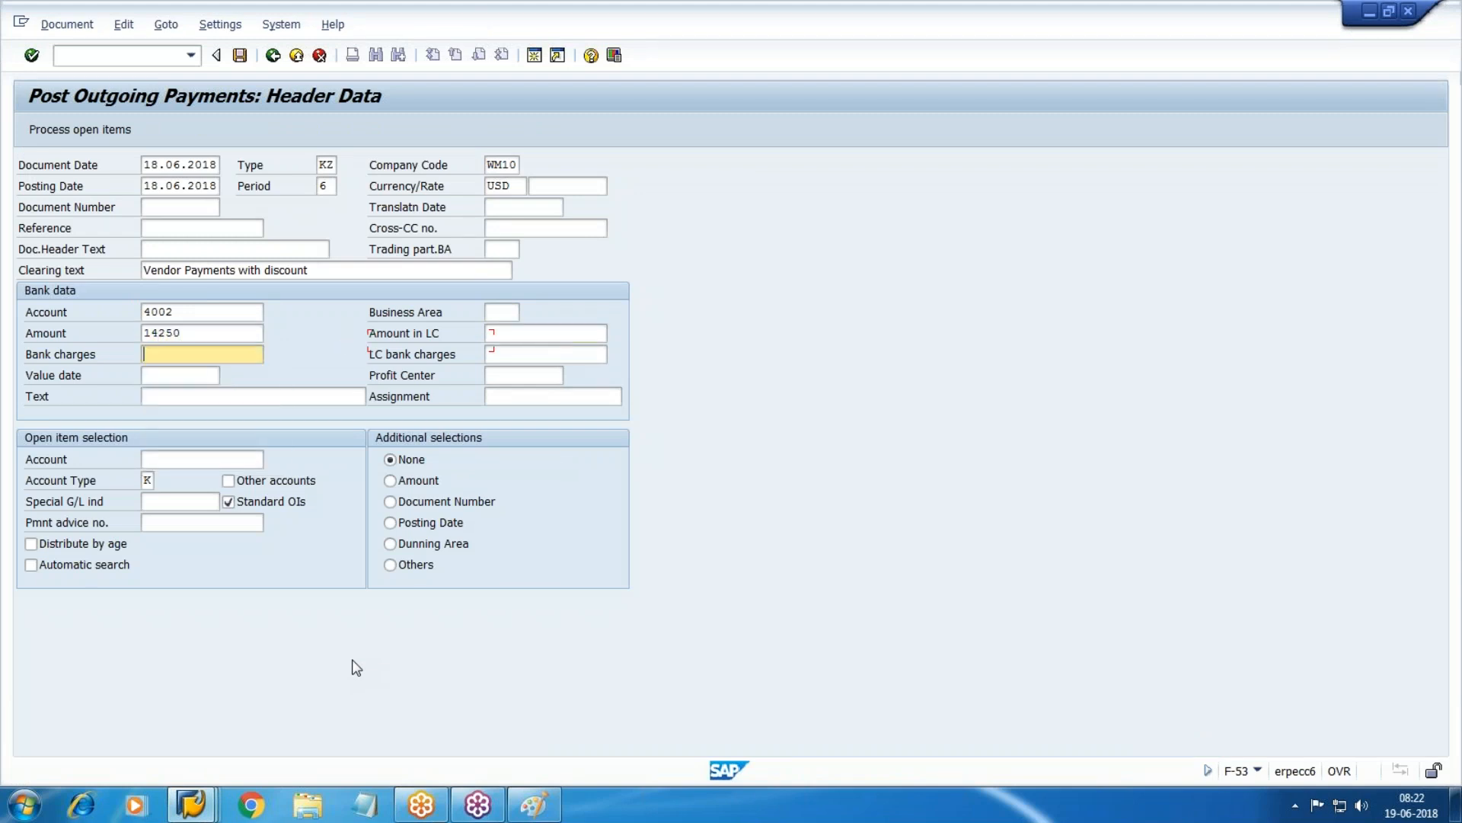
Set value date 18.06.2018 and line text 'payment'.
key("shift+Tab")
key("shift+Tab")
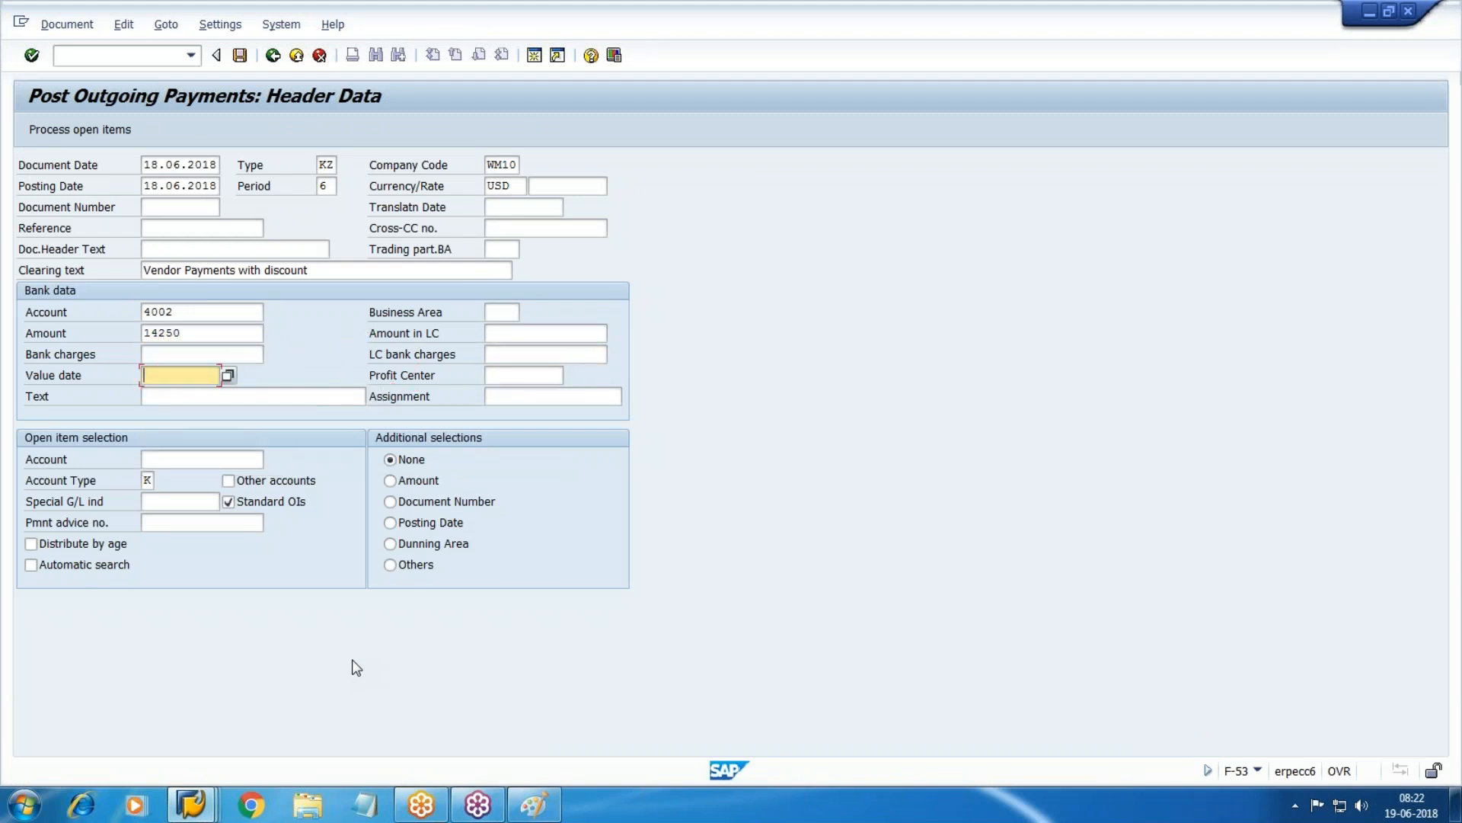
key("F4")
key("Return")
type("pay")
key("Down")
key("Tab")
key("Tab")
key("F4")
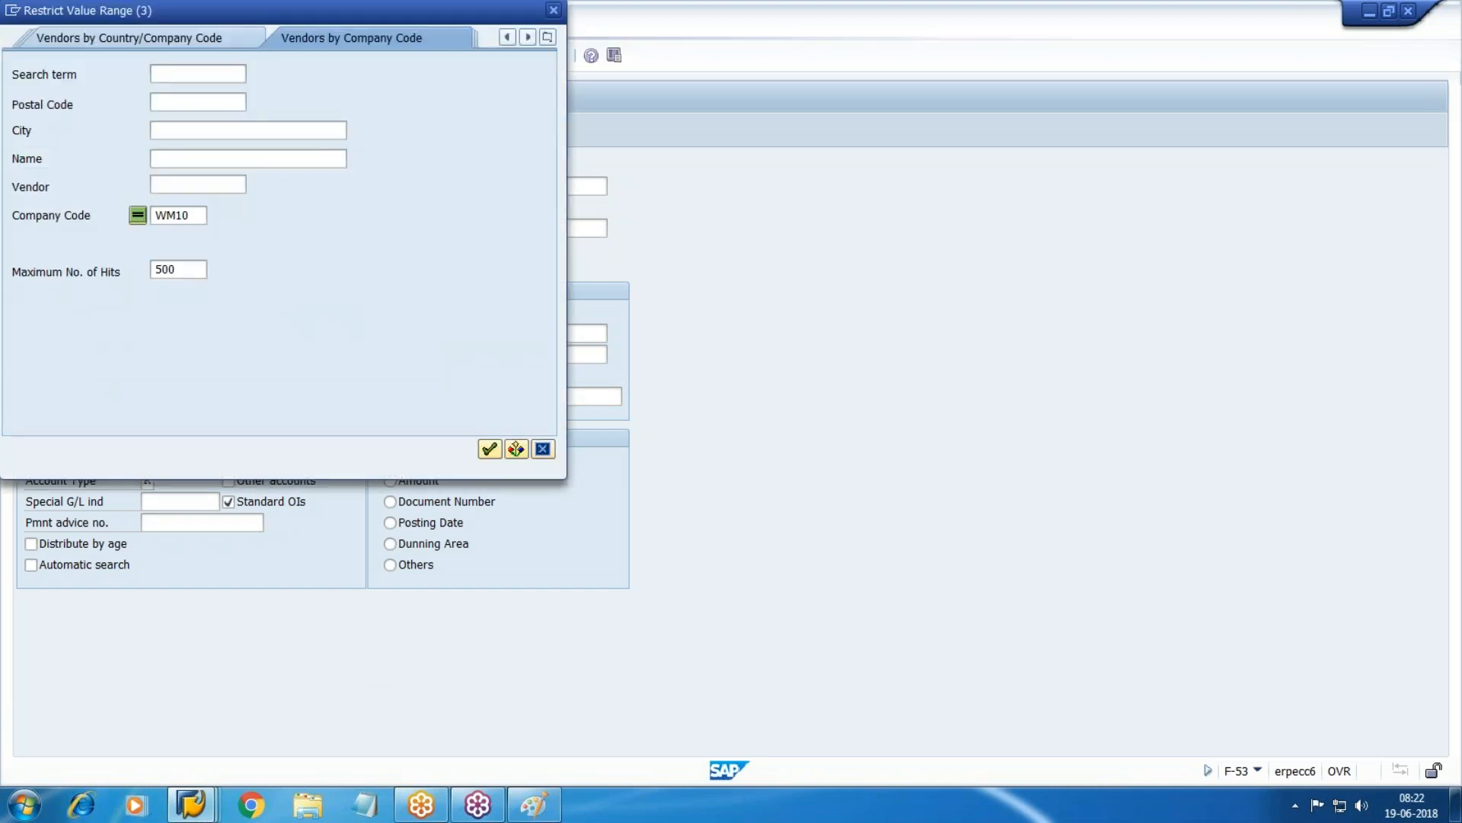
Select the test vendor in WM10, process its open items, and post payment document 150005.
key("Return")
double_click(305, 142)
left_click(93, 132)
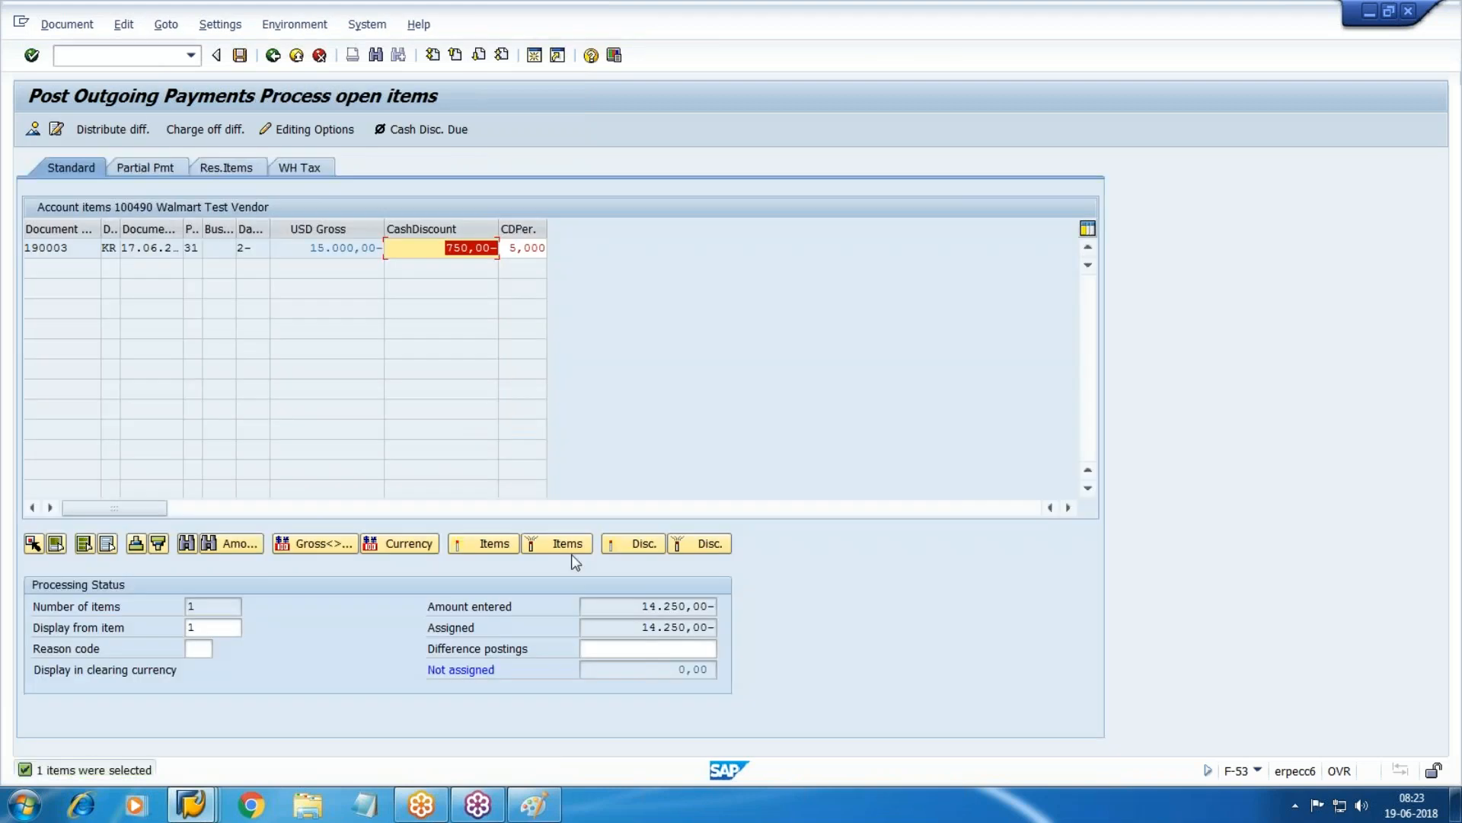
left_click(240, 55)
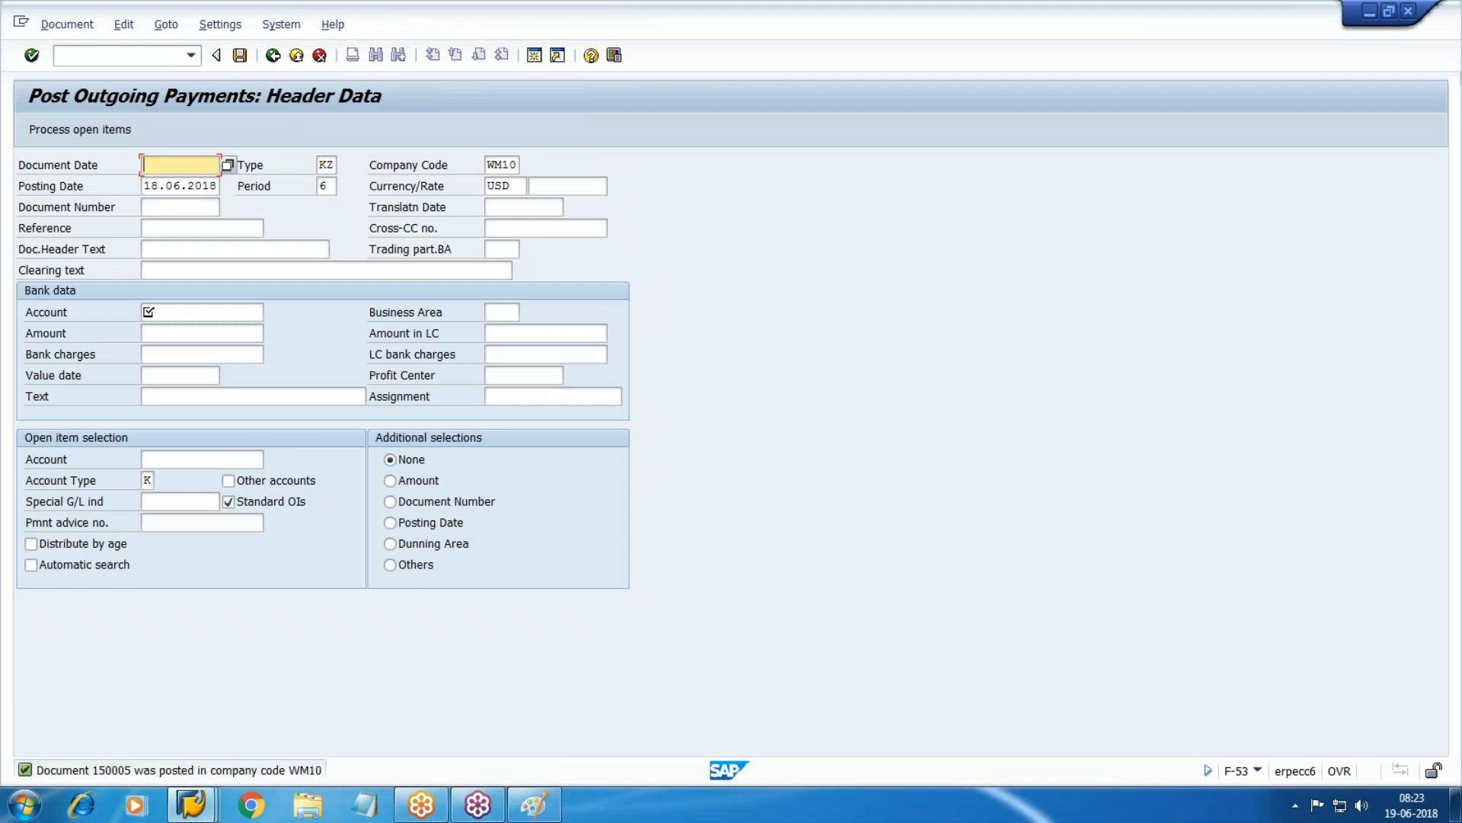
left_click(190, 804)
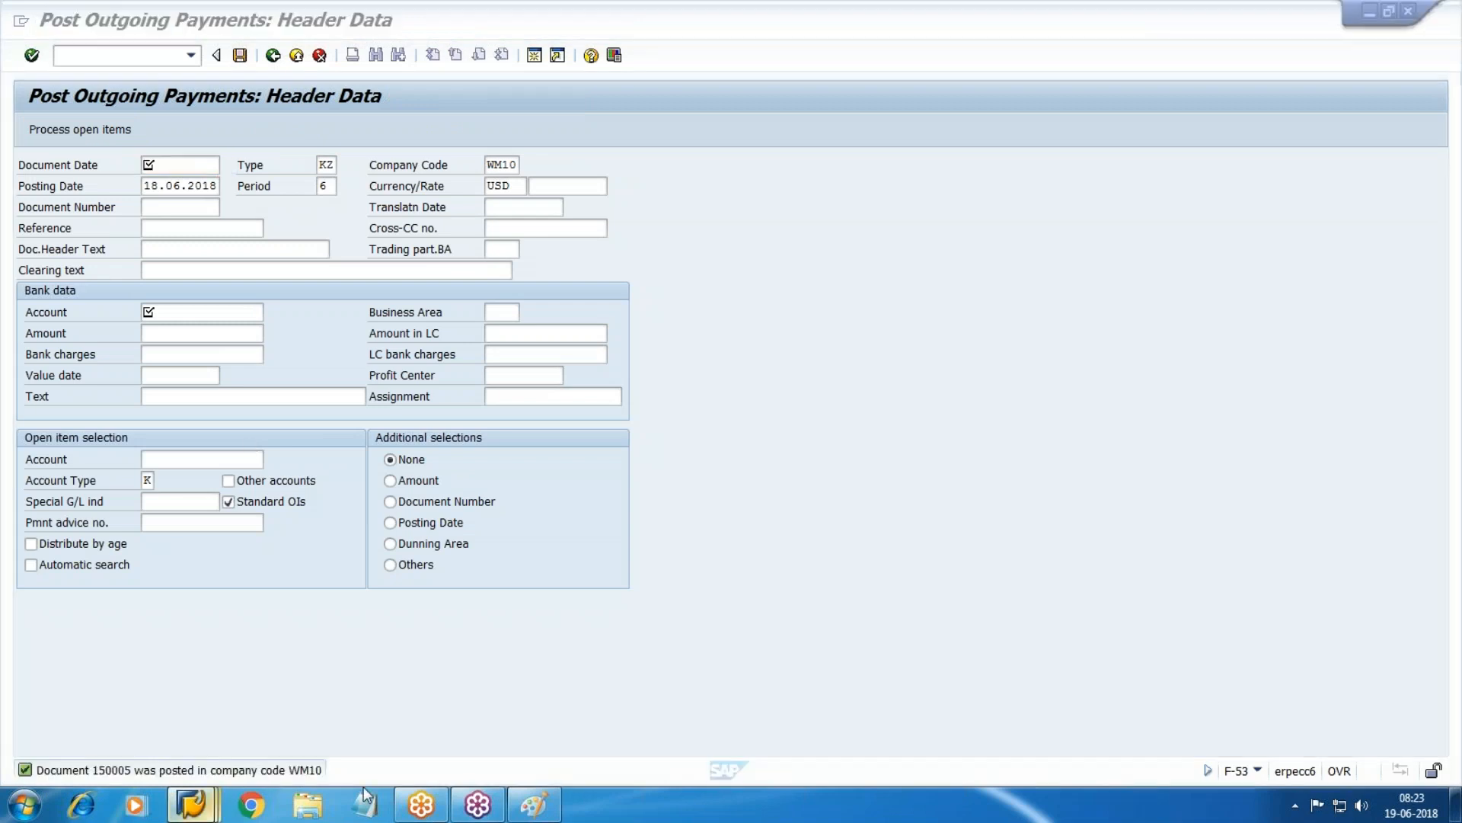
Run FBL1N for all items posted 18.06.2018 to 18.06.2018 and highlight invoice 190003.
left_click(506, 679)
left_click(272, 55)
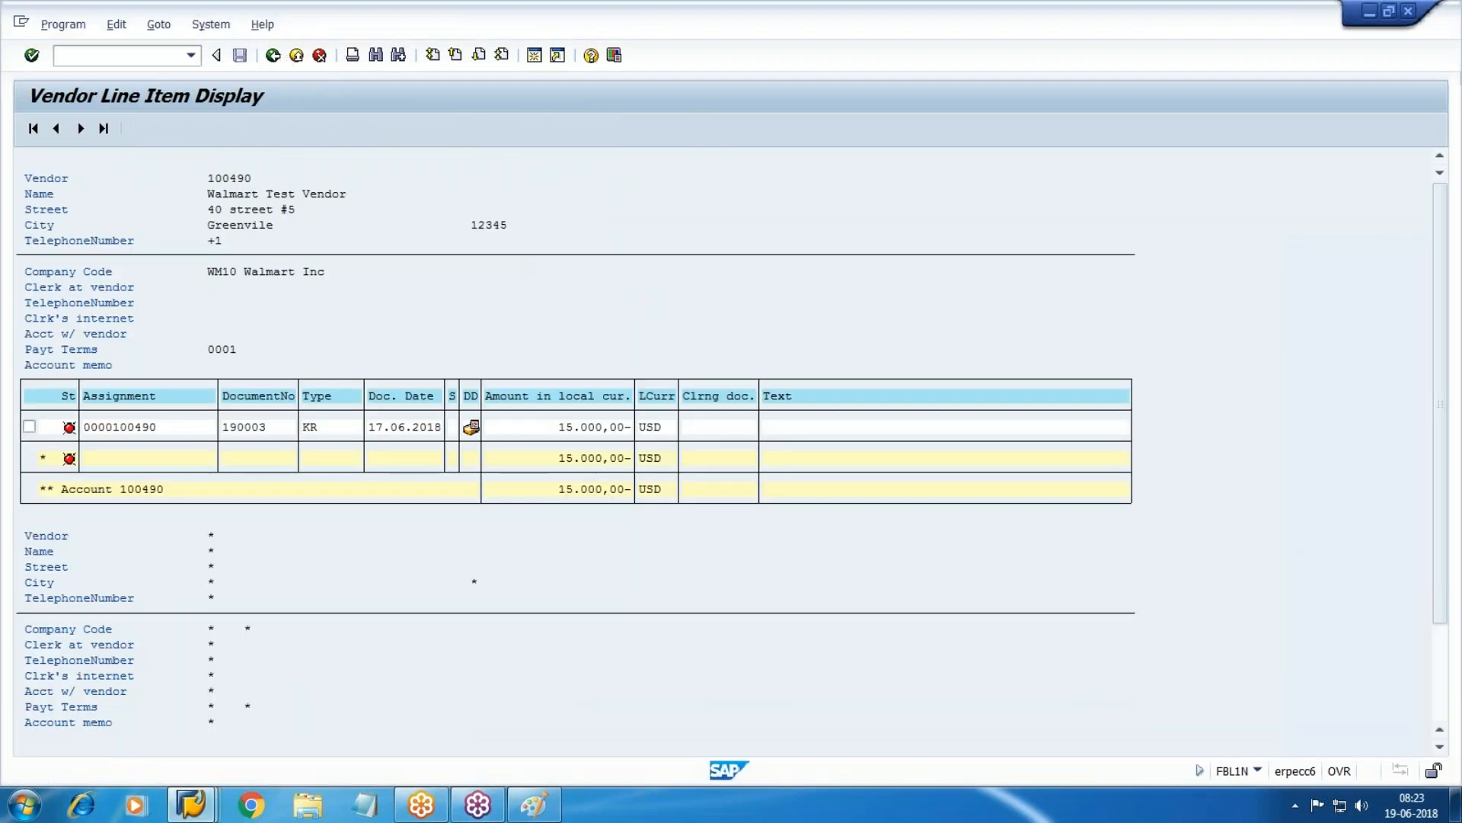
left_click(84, 543)
left_click(309, 564)
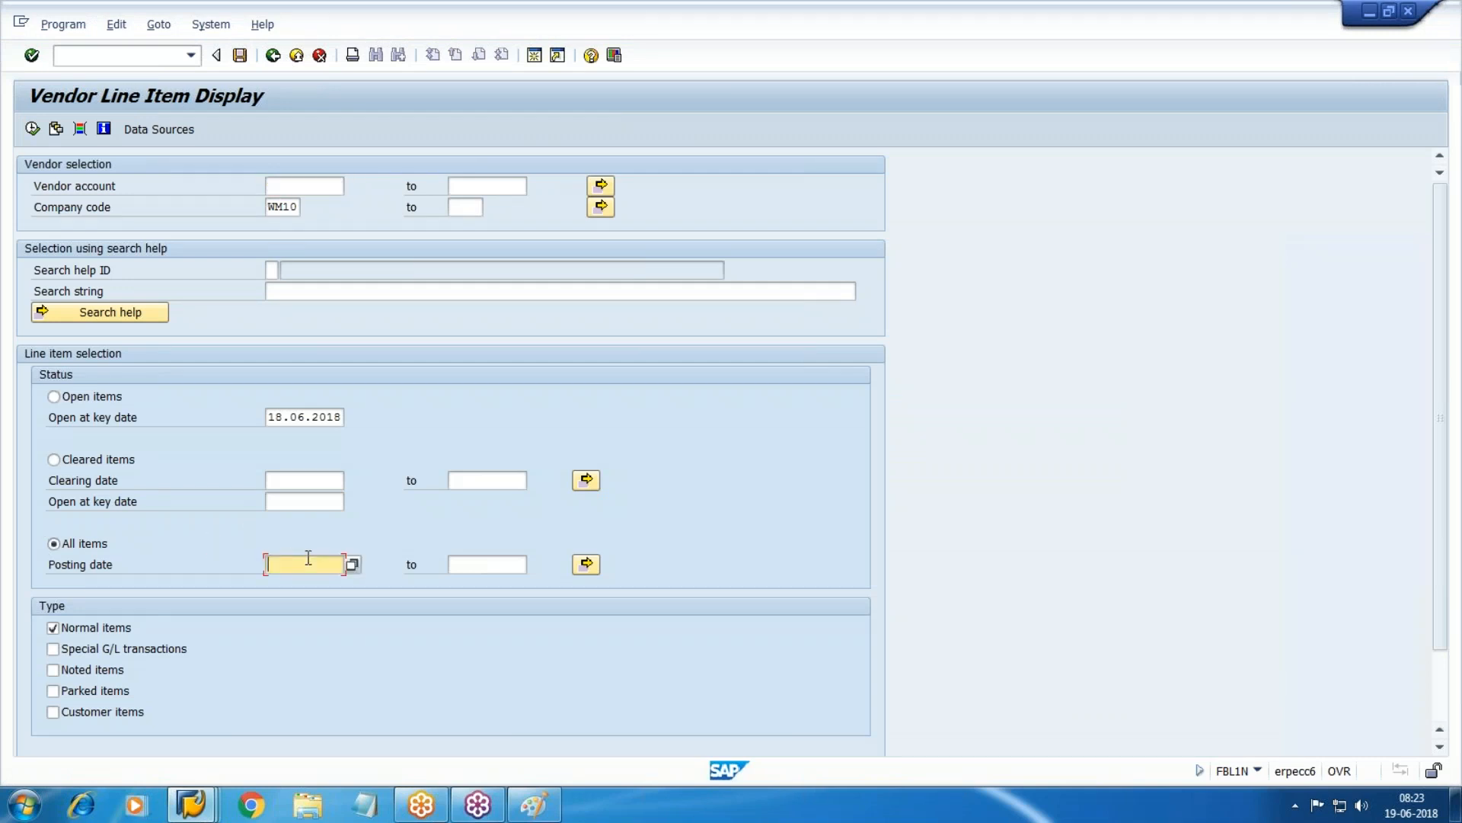
key("F4")
key("Return")
key("ctrl+c")
key("Tab")
key("ctrl+v")
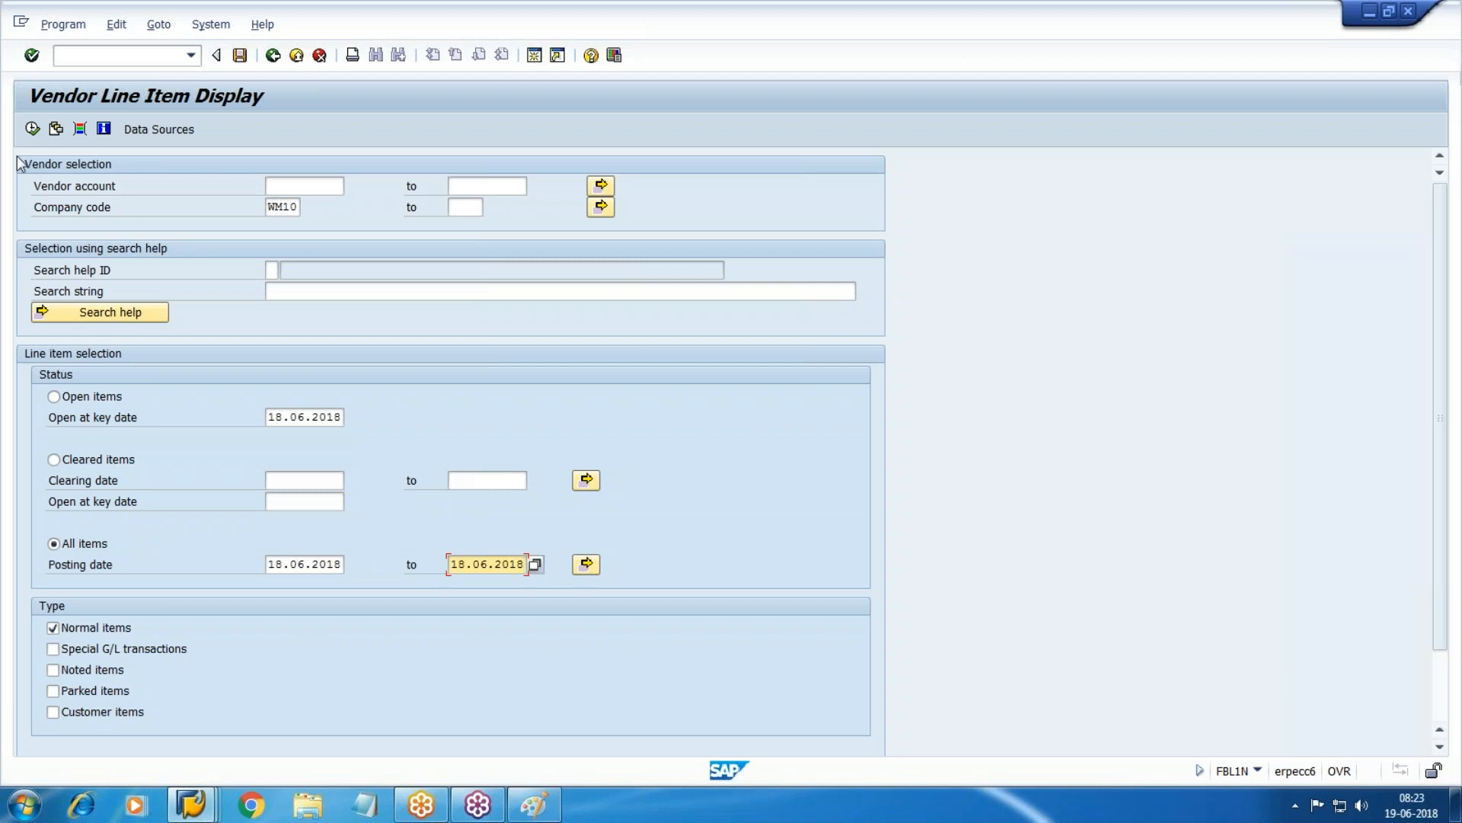
left_click(32, 129)
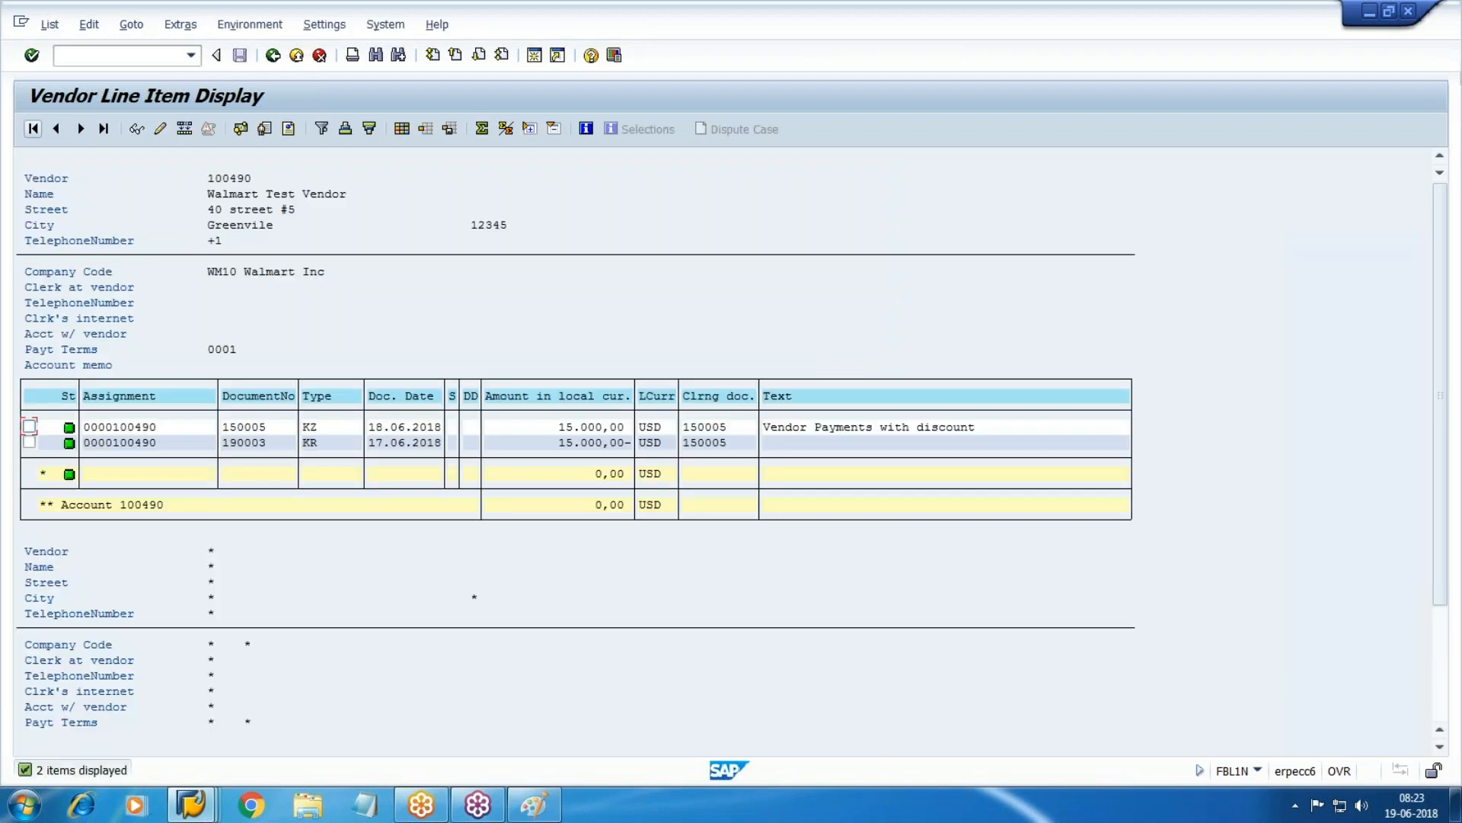
left_click_drag(223, 442, 799, 455)
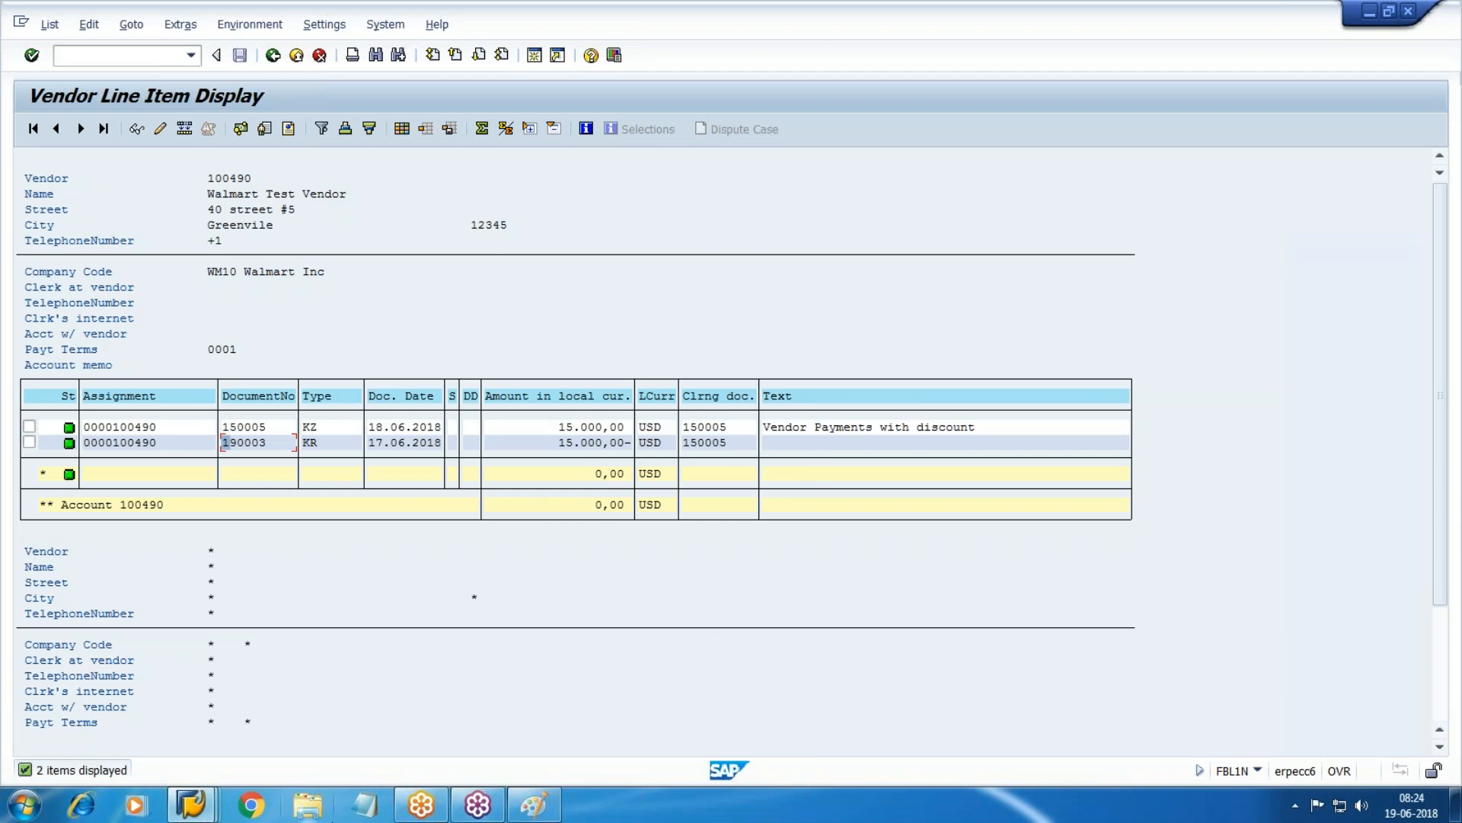
Bring the Notepad window in front of the vendor line item display.
left_click(366, 805)
type("chq ")
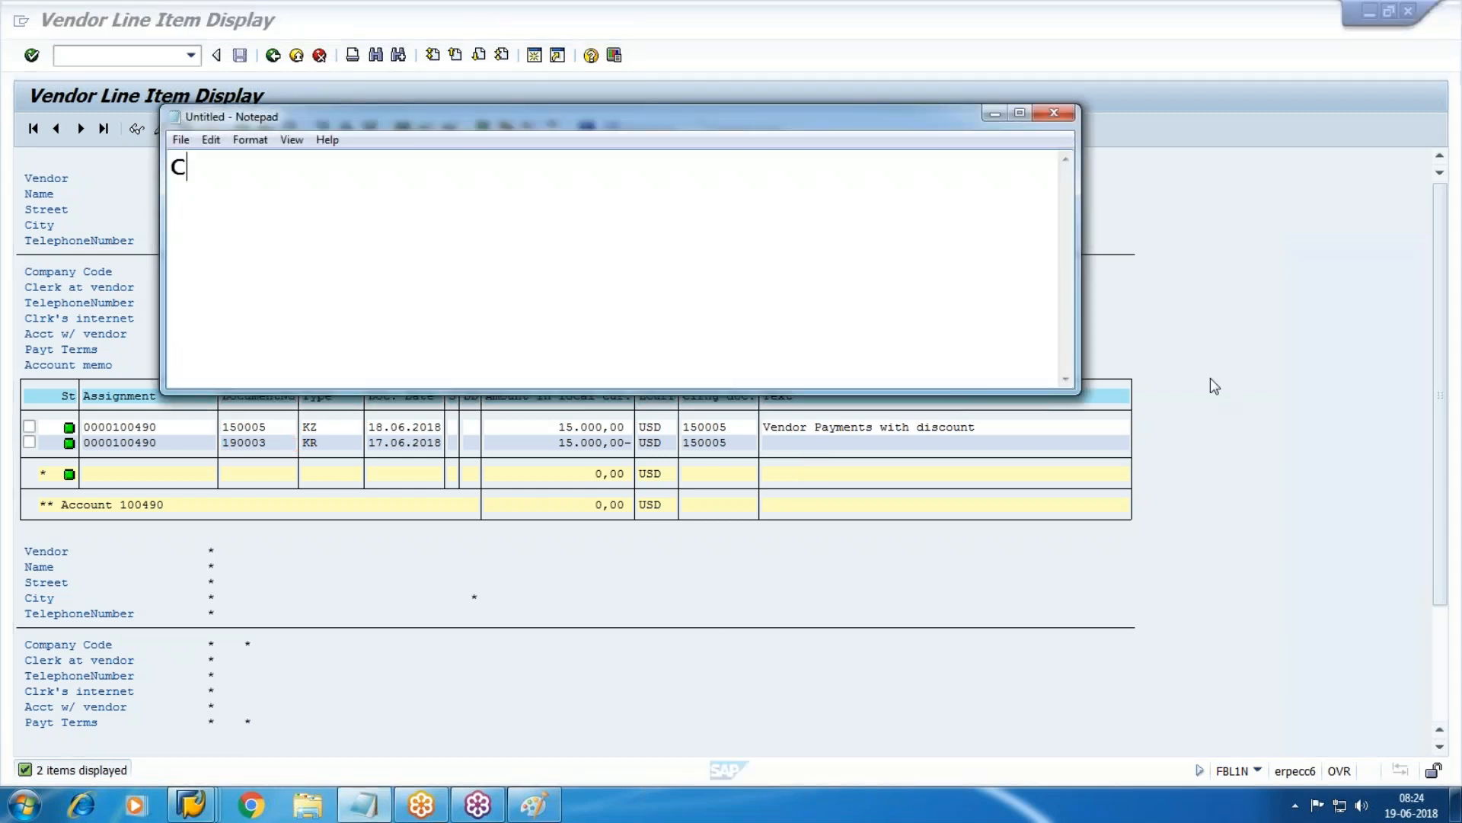
type("Lot")
type("-FCHI")
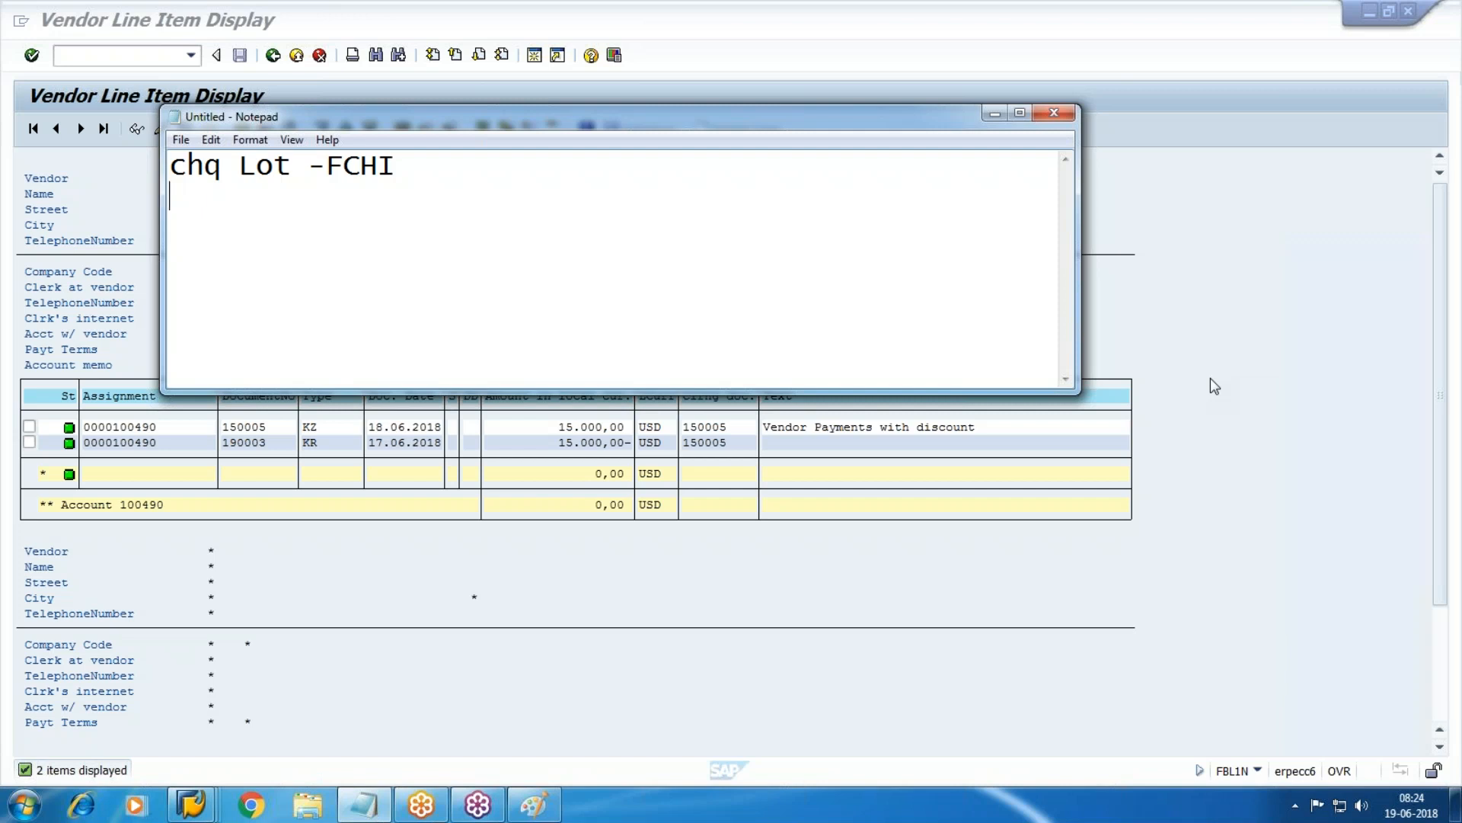
type("1-100300")
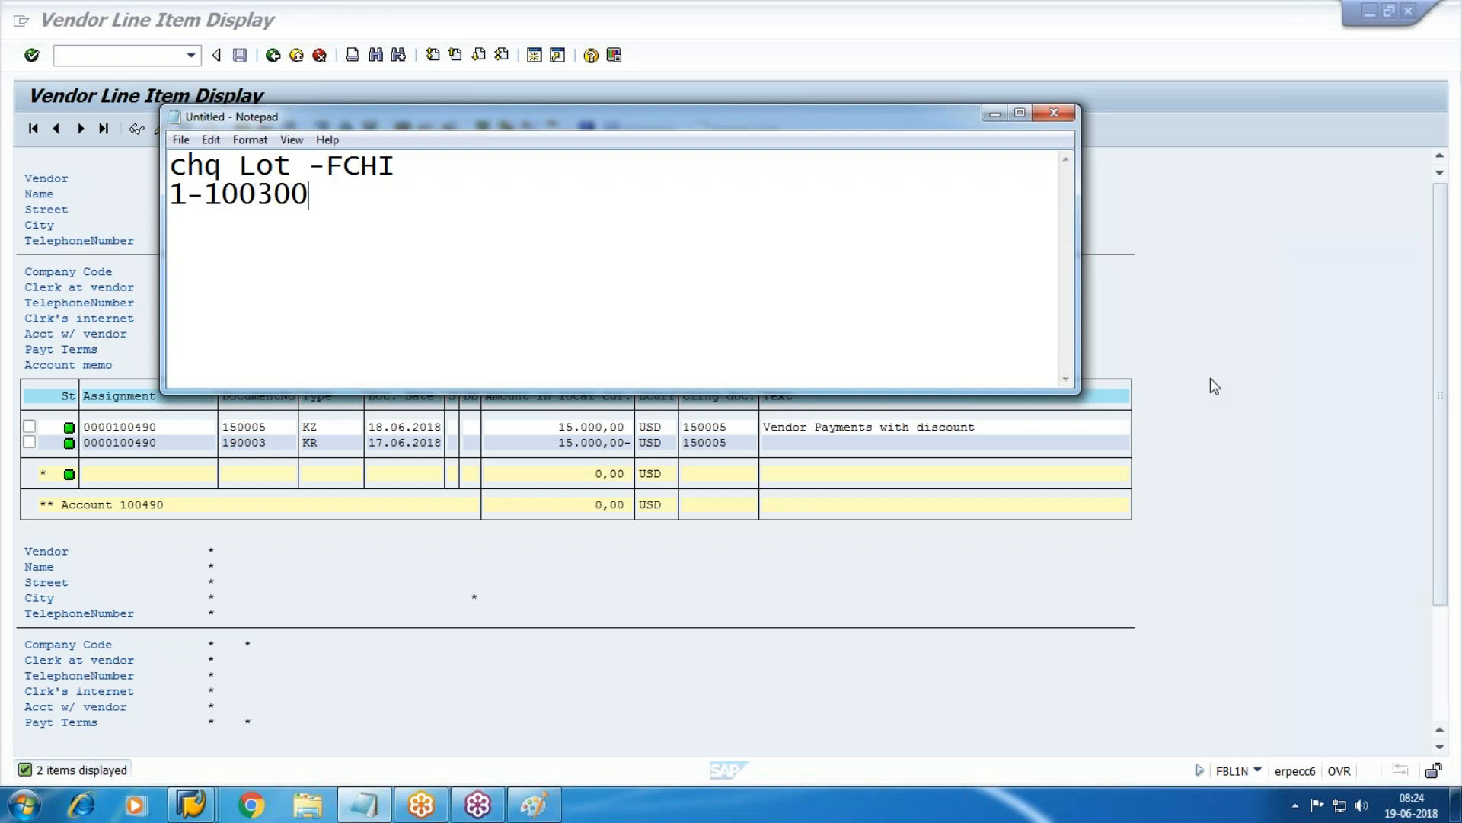
type("-100399")
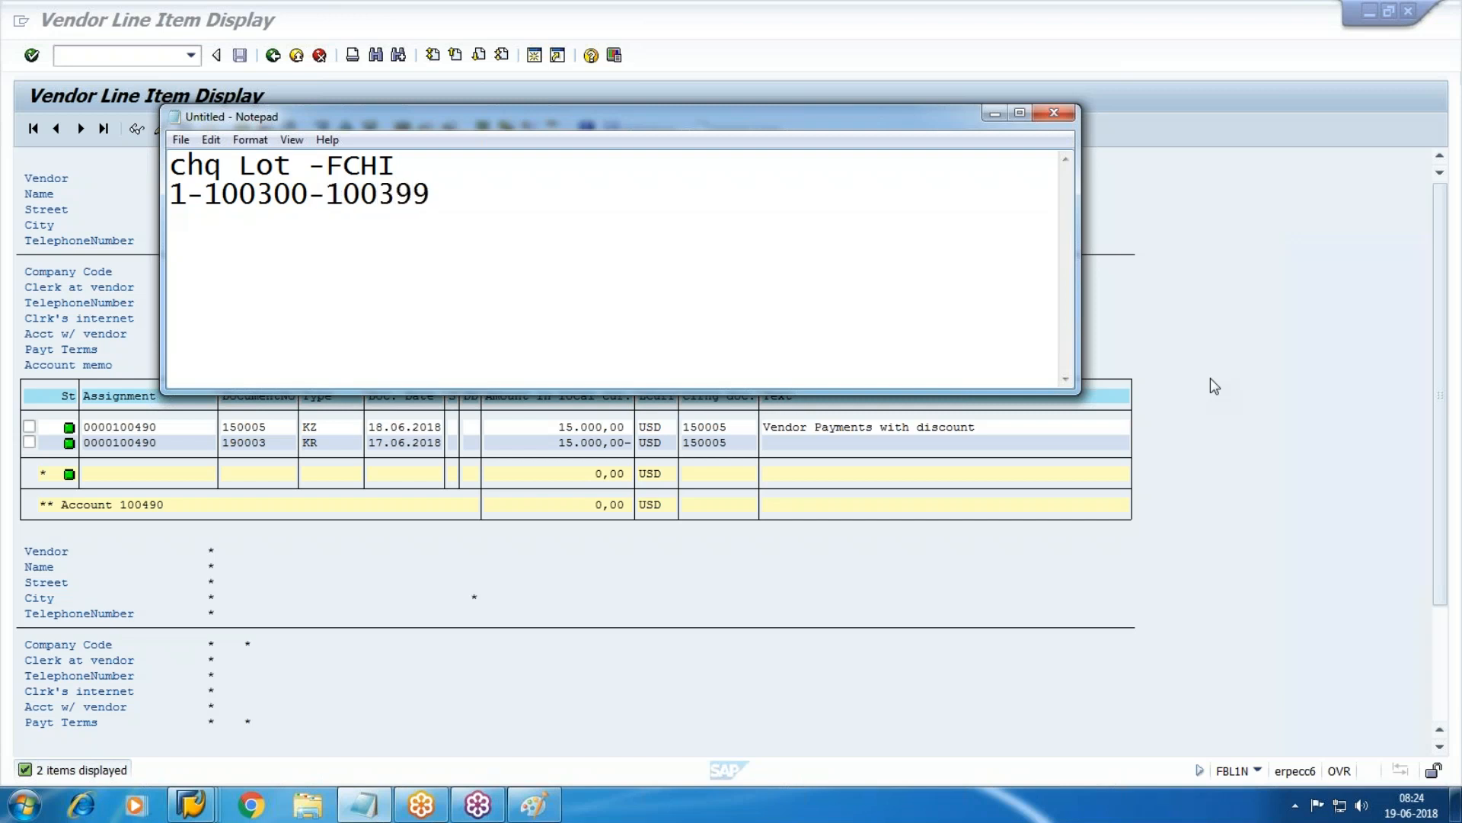
key("Return")
type("2 300100-")
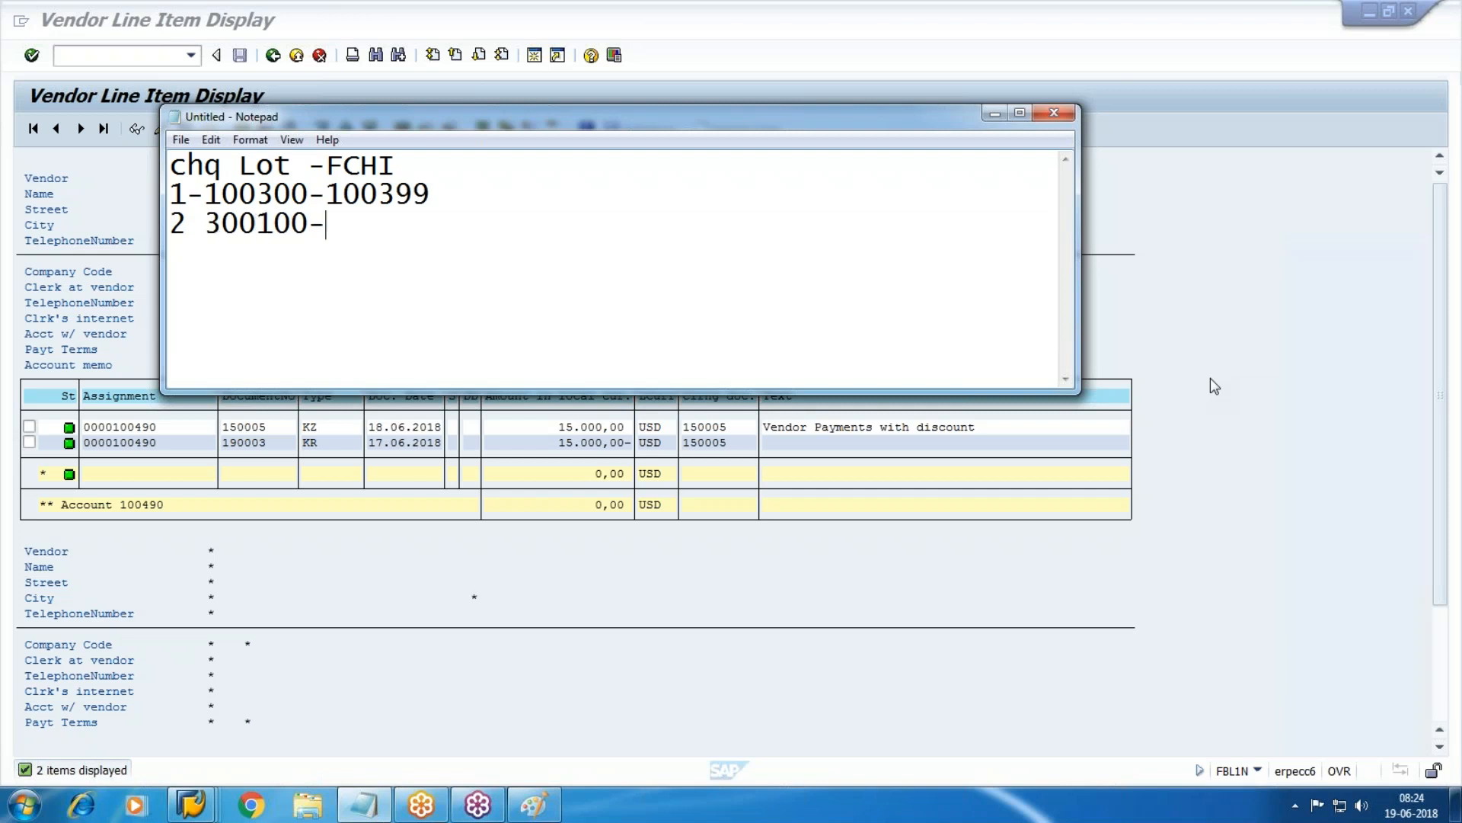
type("300149")
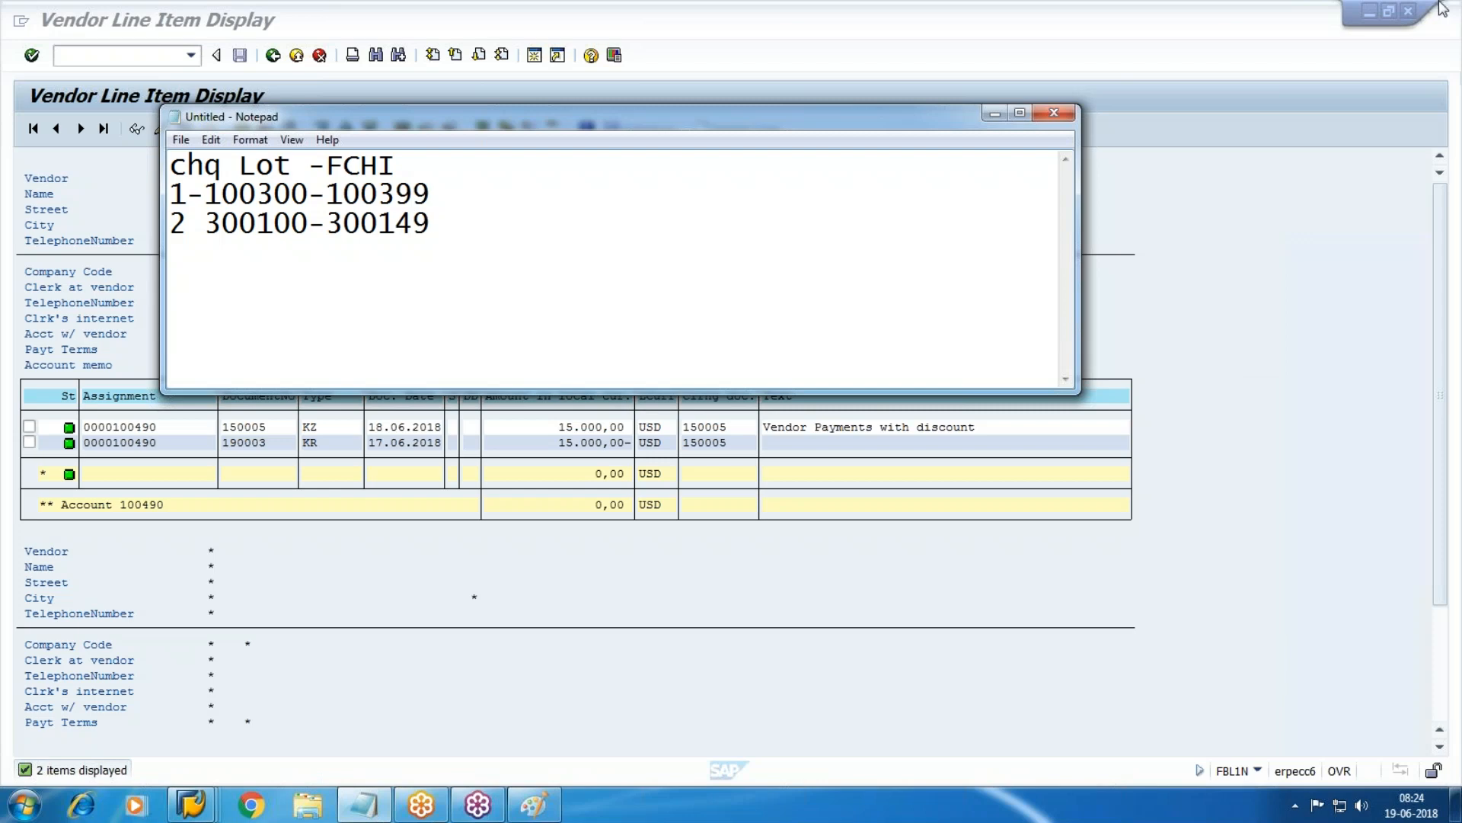
left_click(1269, 377)
Run /NFCHI with house bank CITI and account CT01, and switch to change mode.
mouse_move(190, 805)
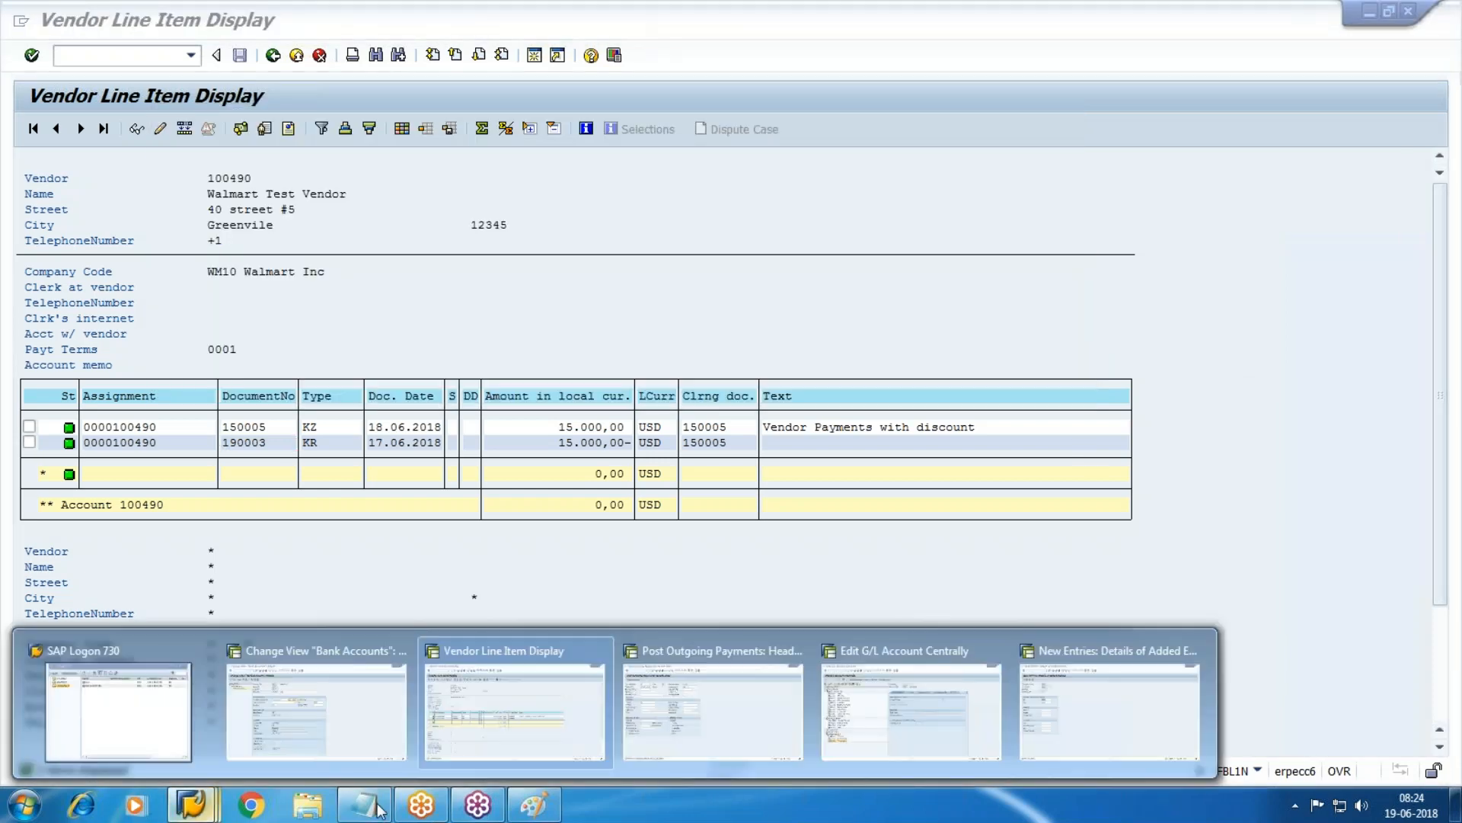
left_click(1110, 689)
type("/NFCHI")
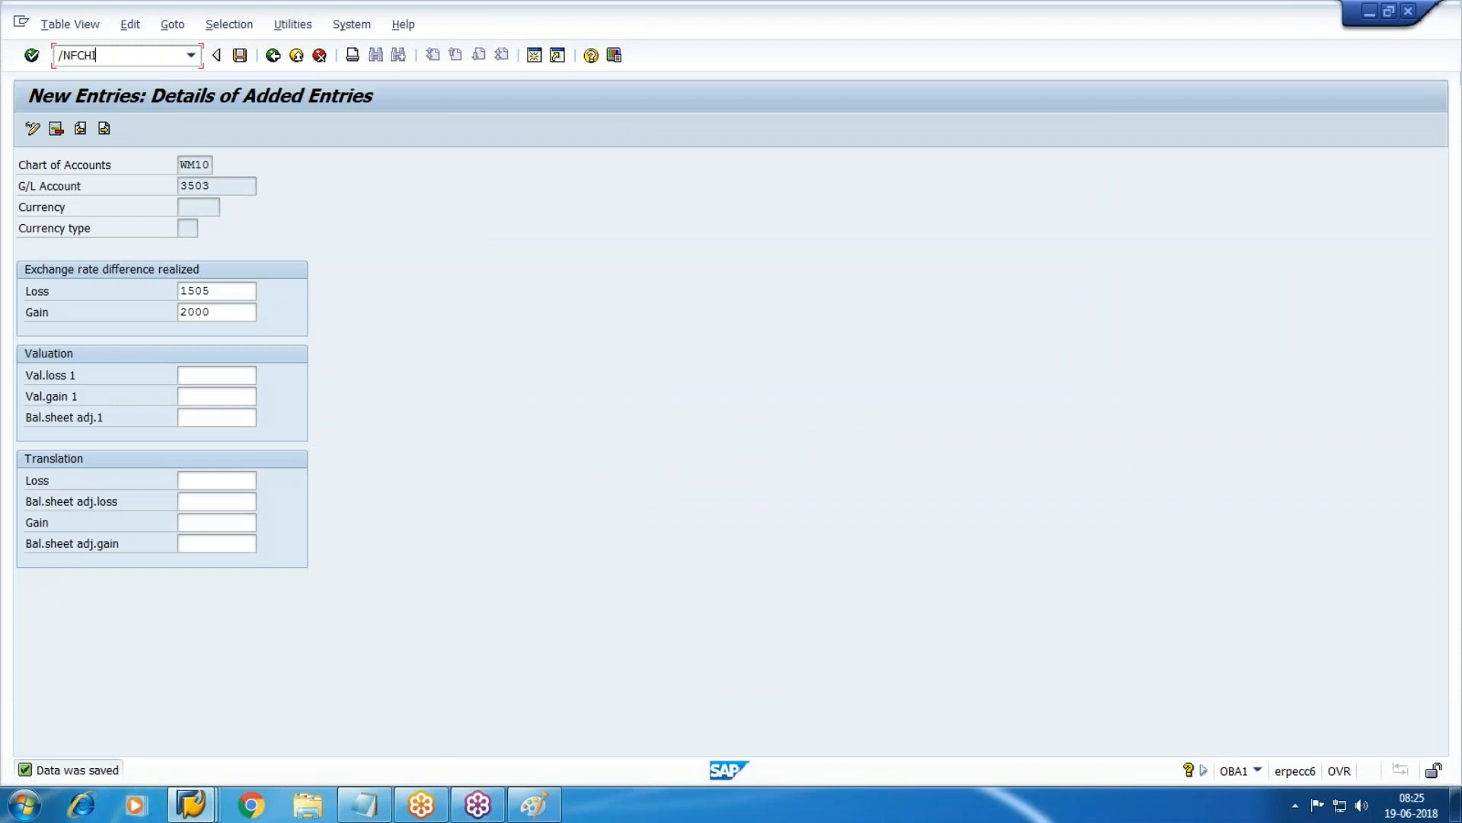
key("Return")
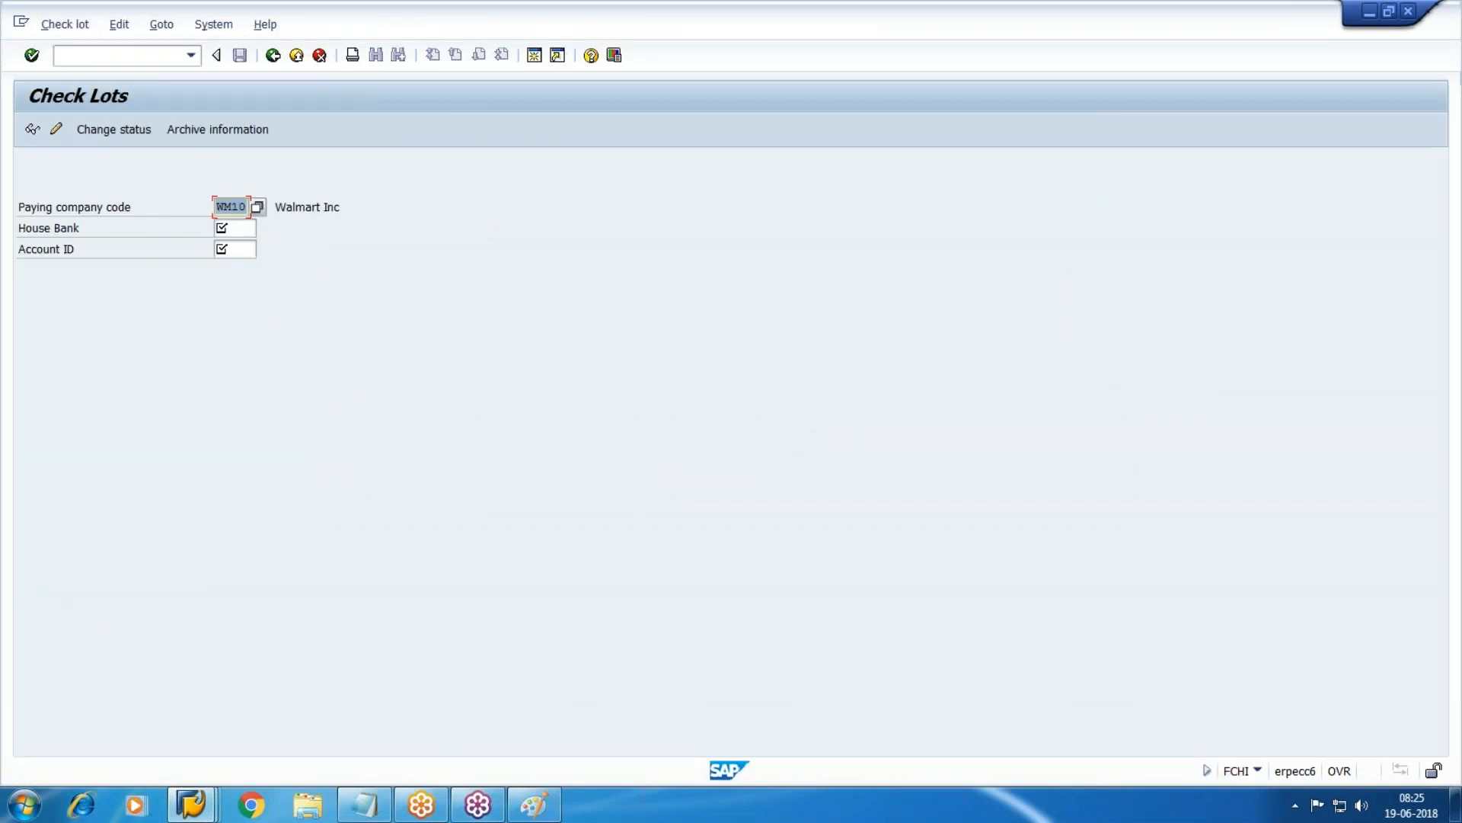
key("Tab")
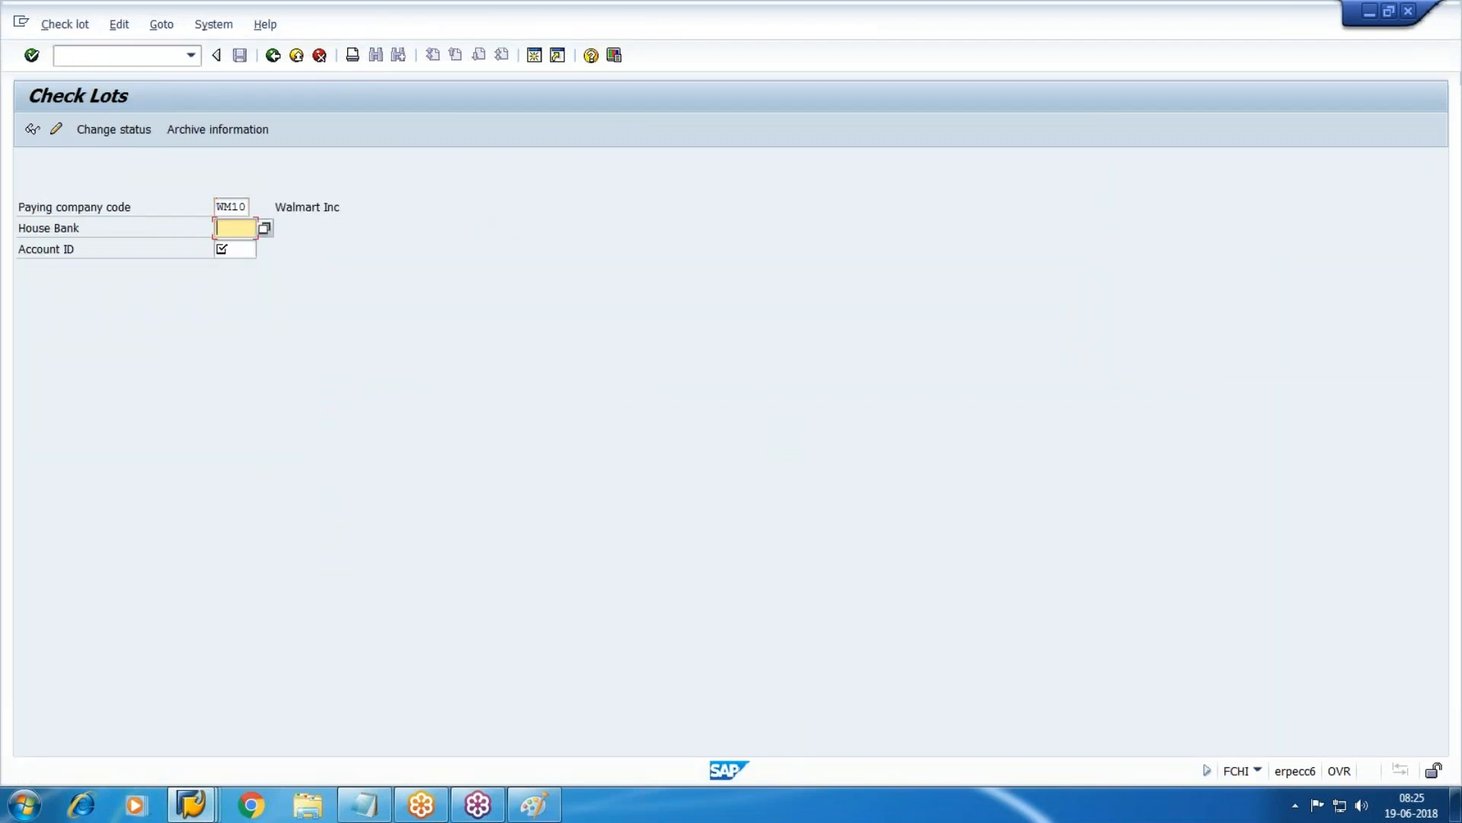
key("F4")
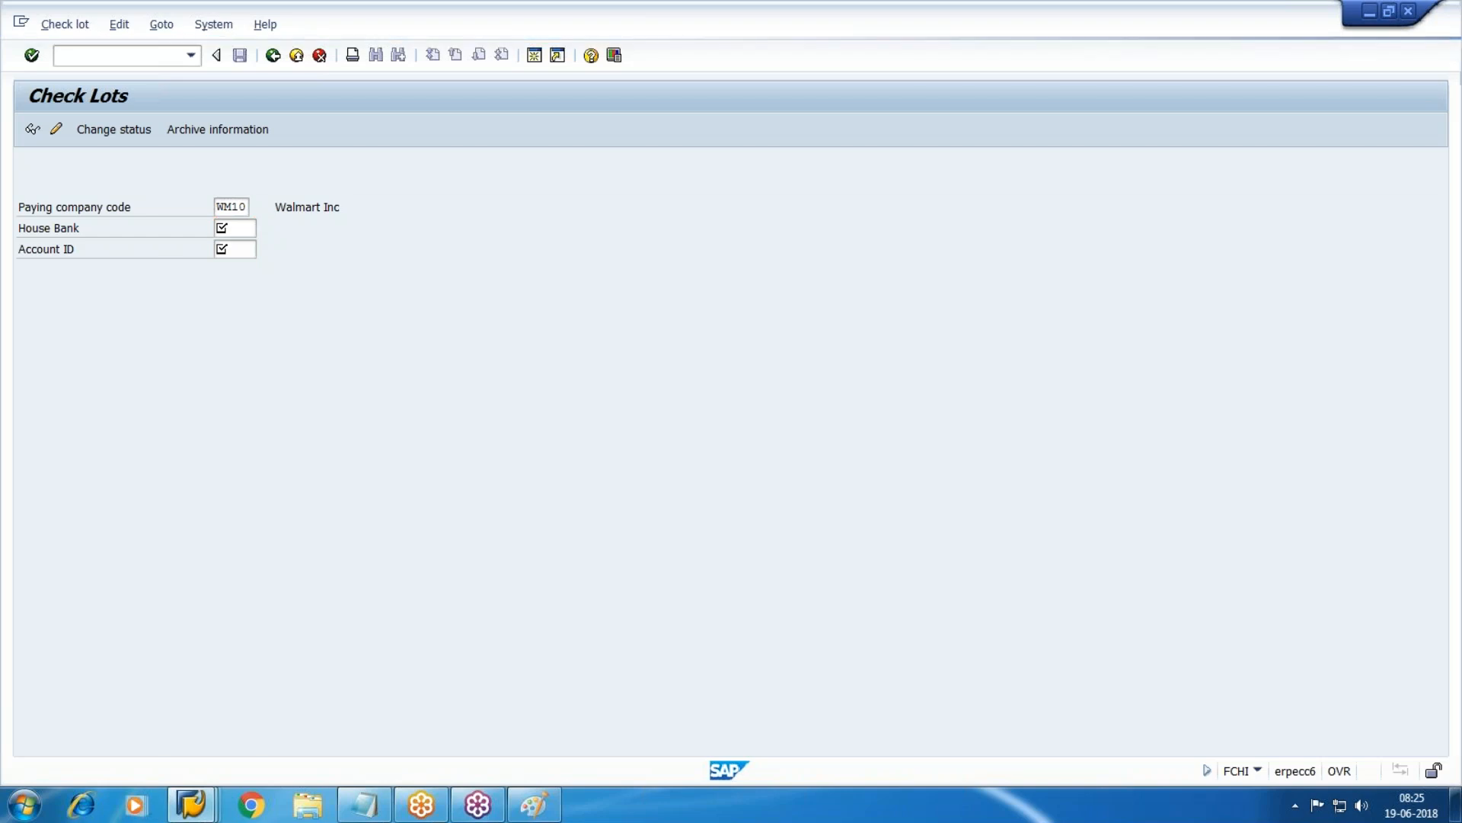
key("Return")
key("Tab")
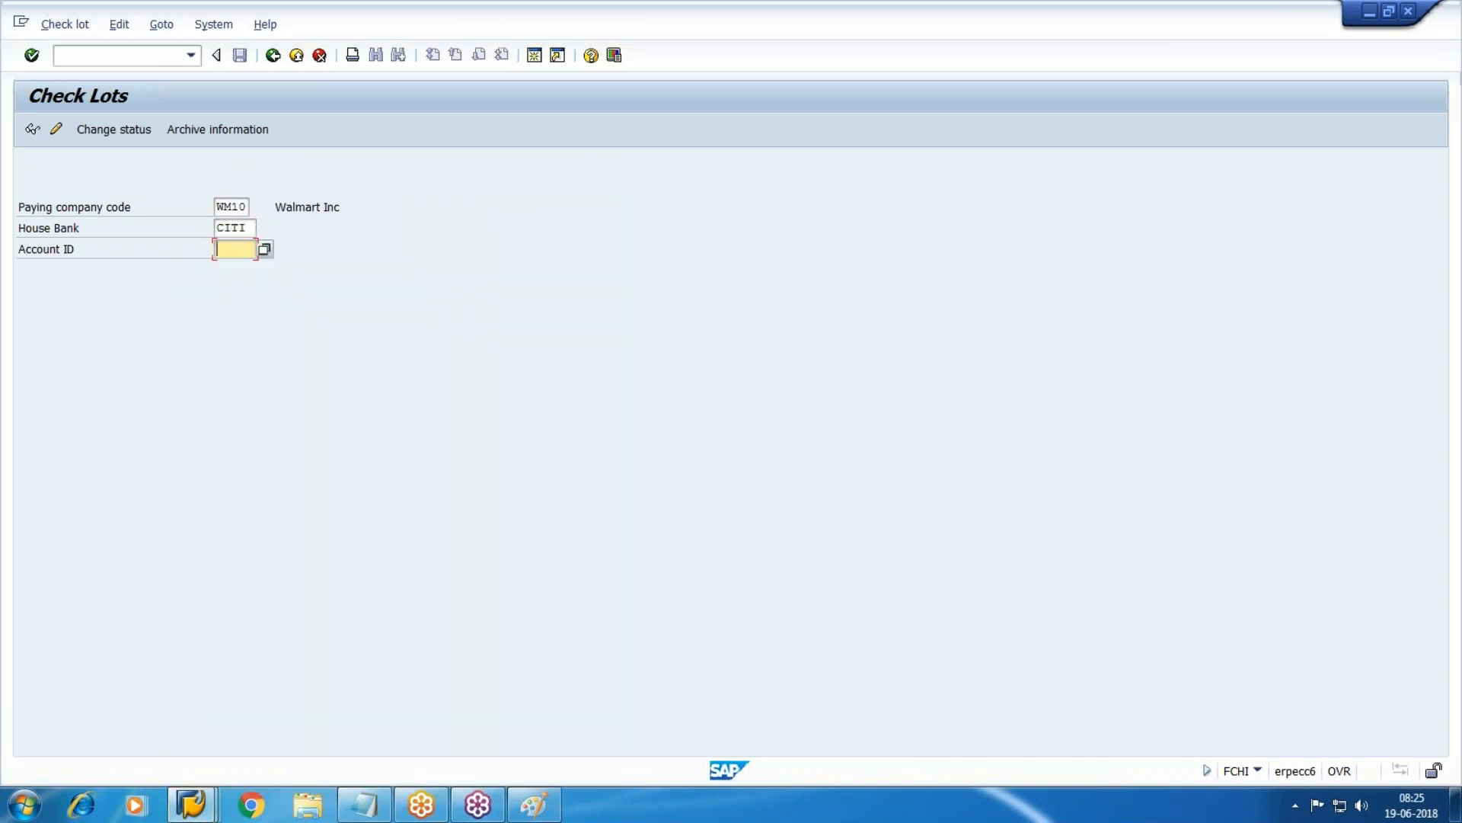
key("F4")
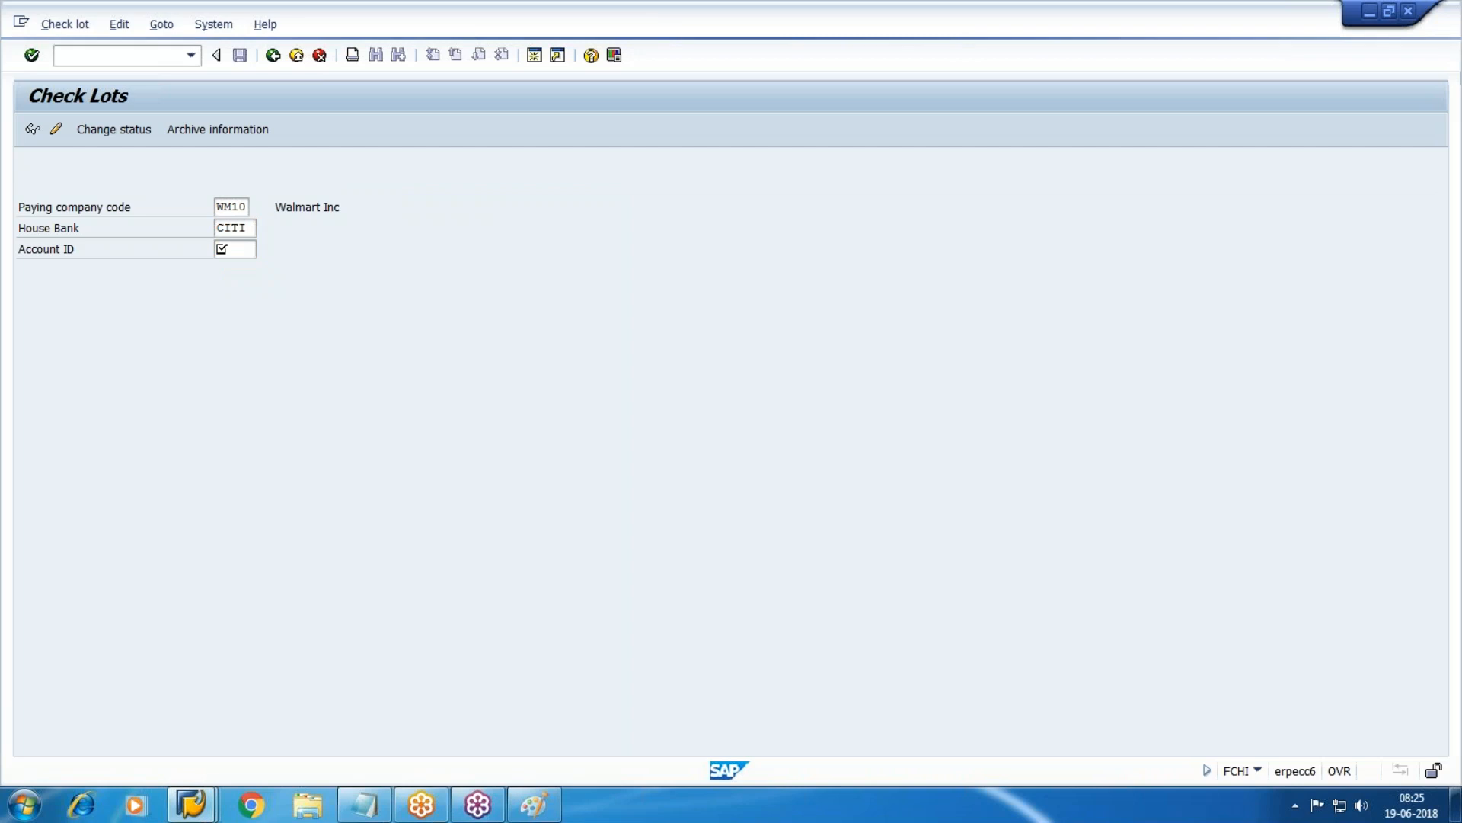
key("Return")
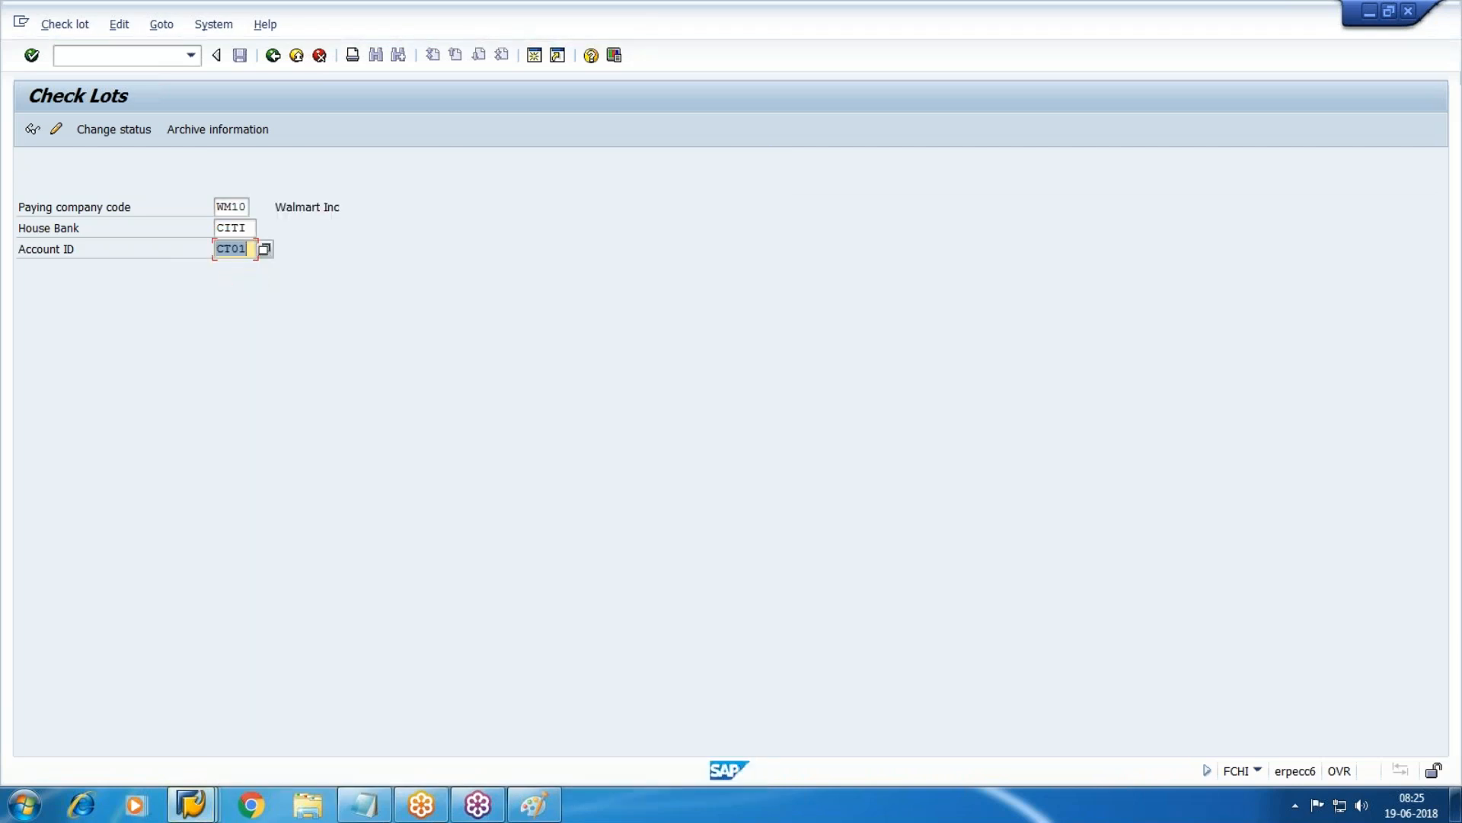
left_click(58, 131)
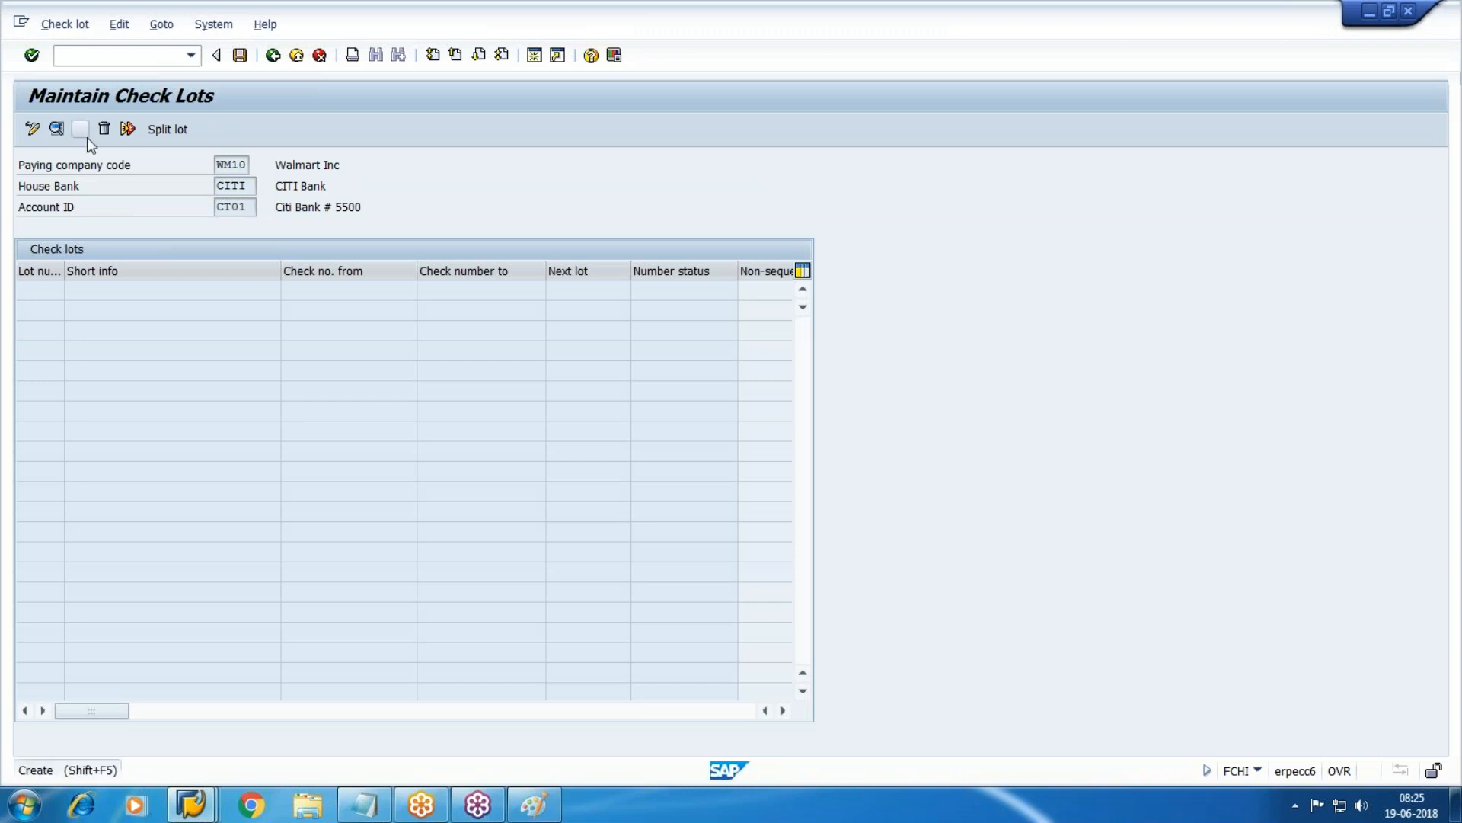
Create check lot 1 covering checks 100300 to 100399.
left_click(82, 131)
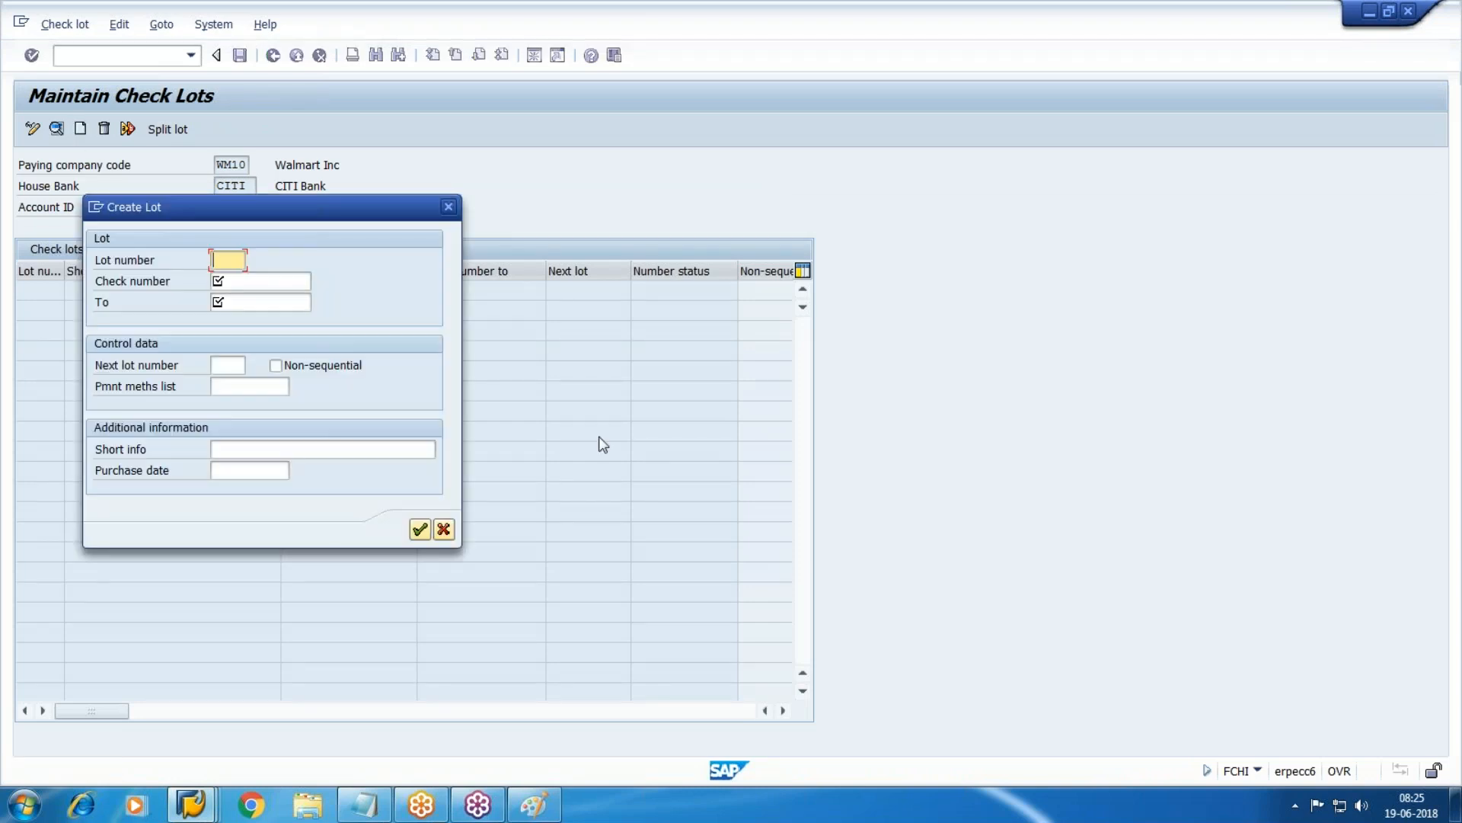
type("1")
key("Tab")
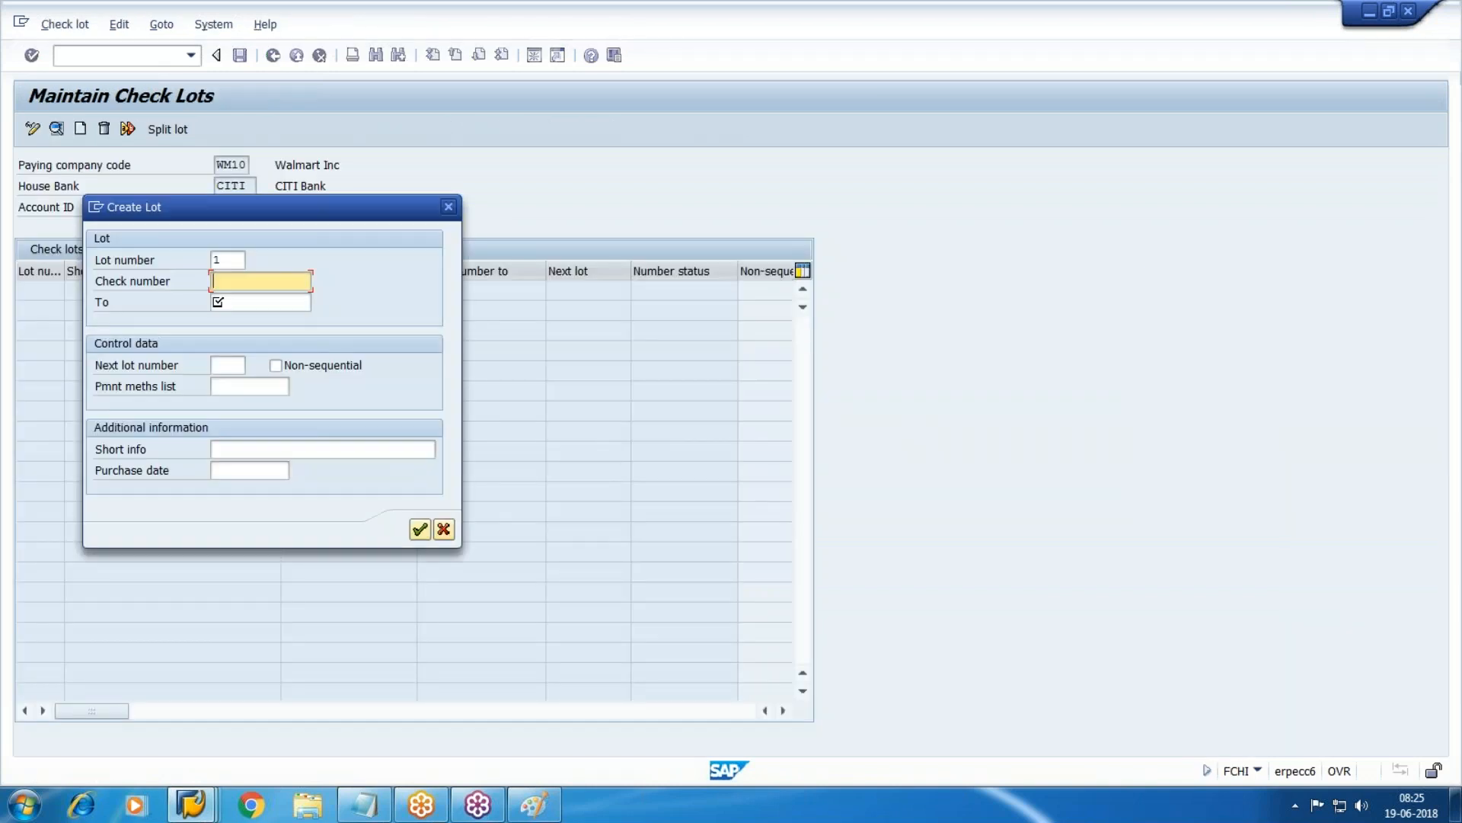
left_click(364, 804)
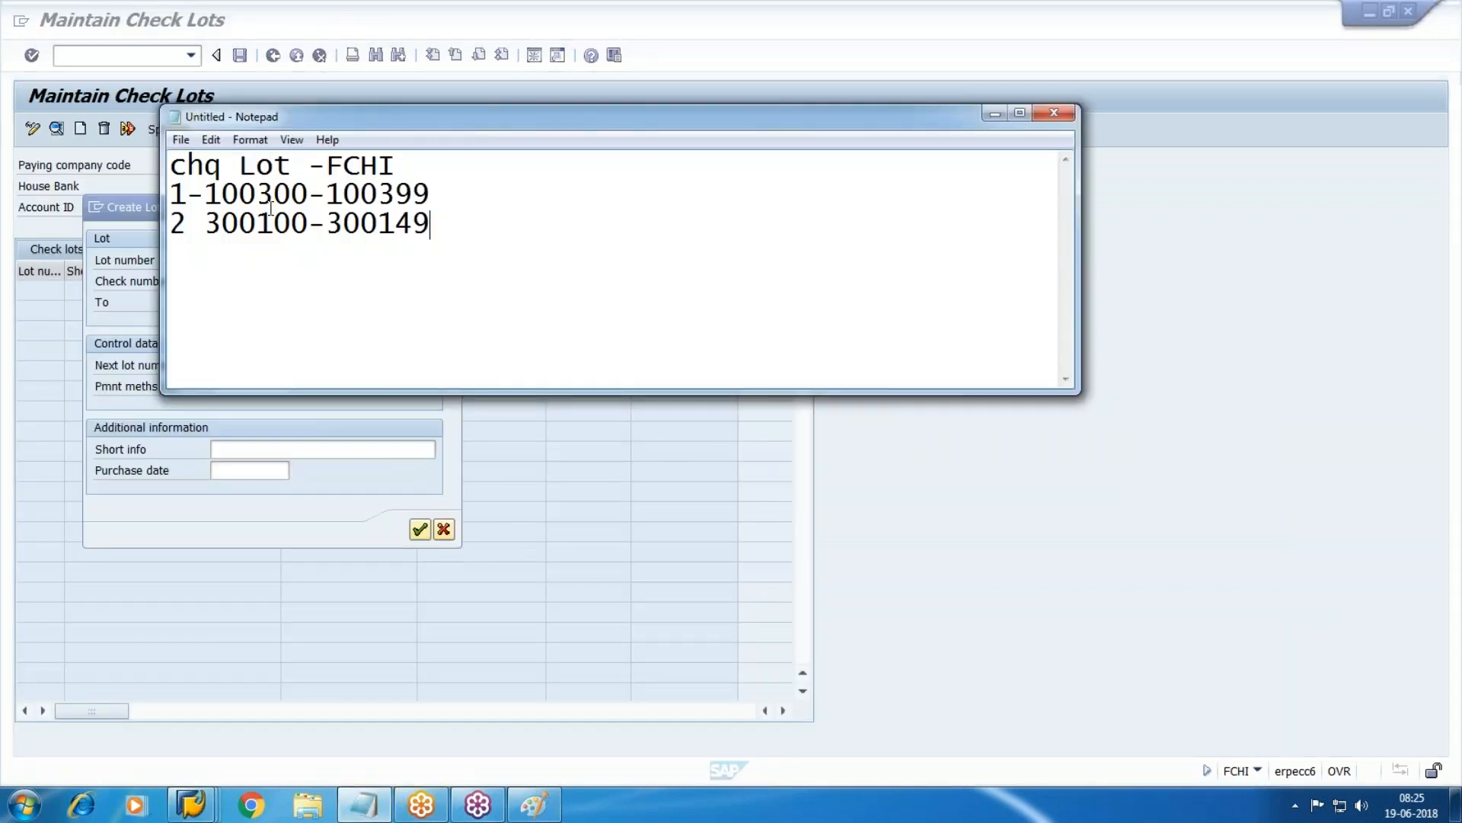
key("alt+Tab")
type("100")
type("300")
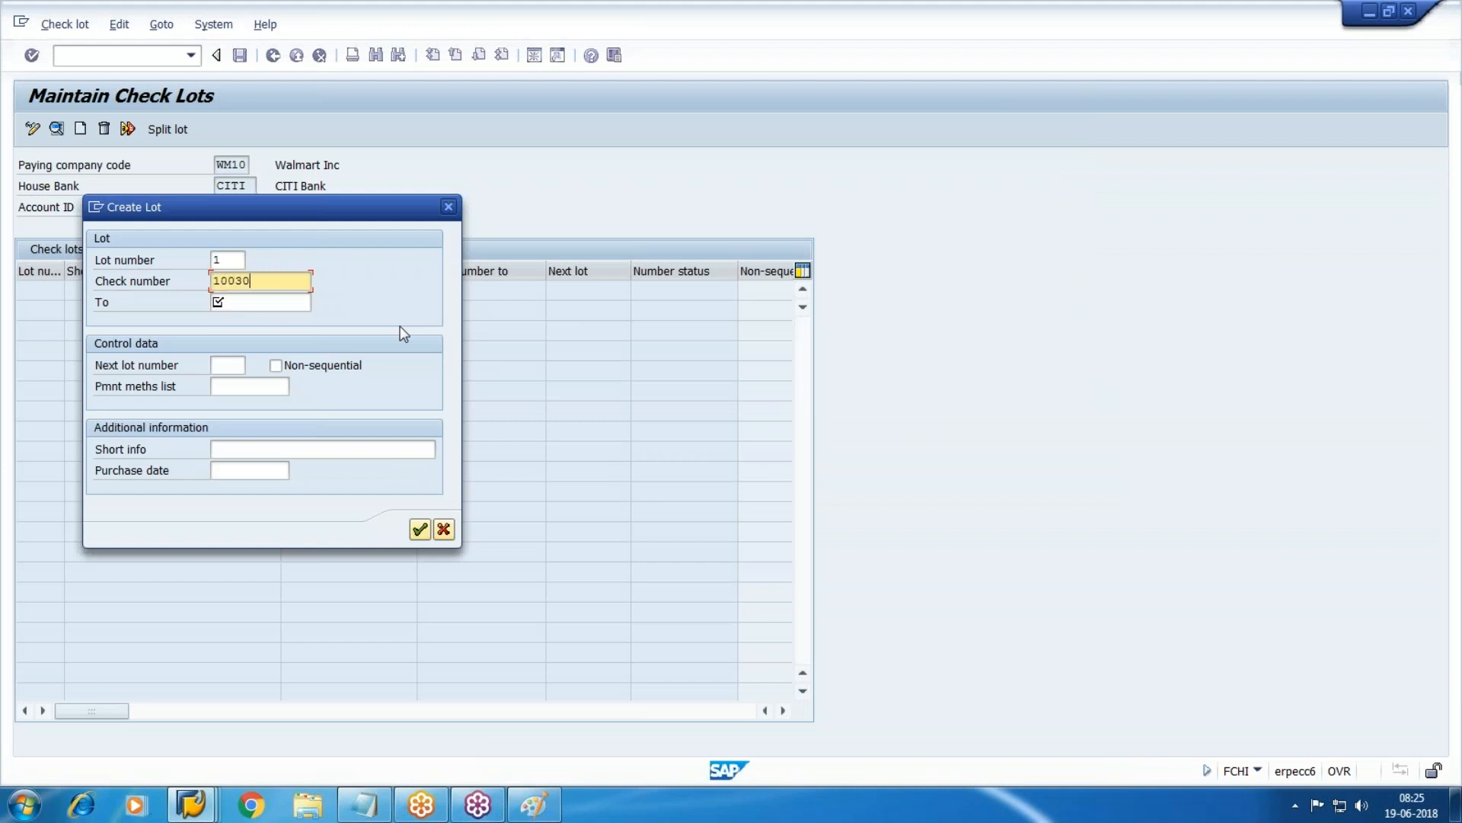
key("Tab")
type("100399")
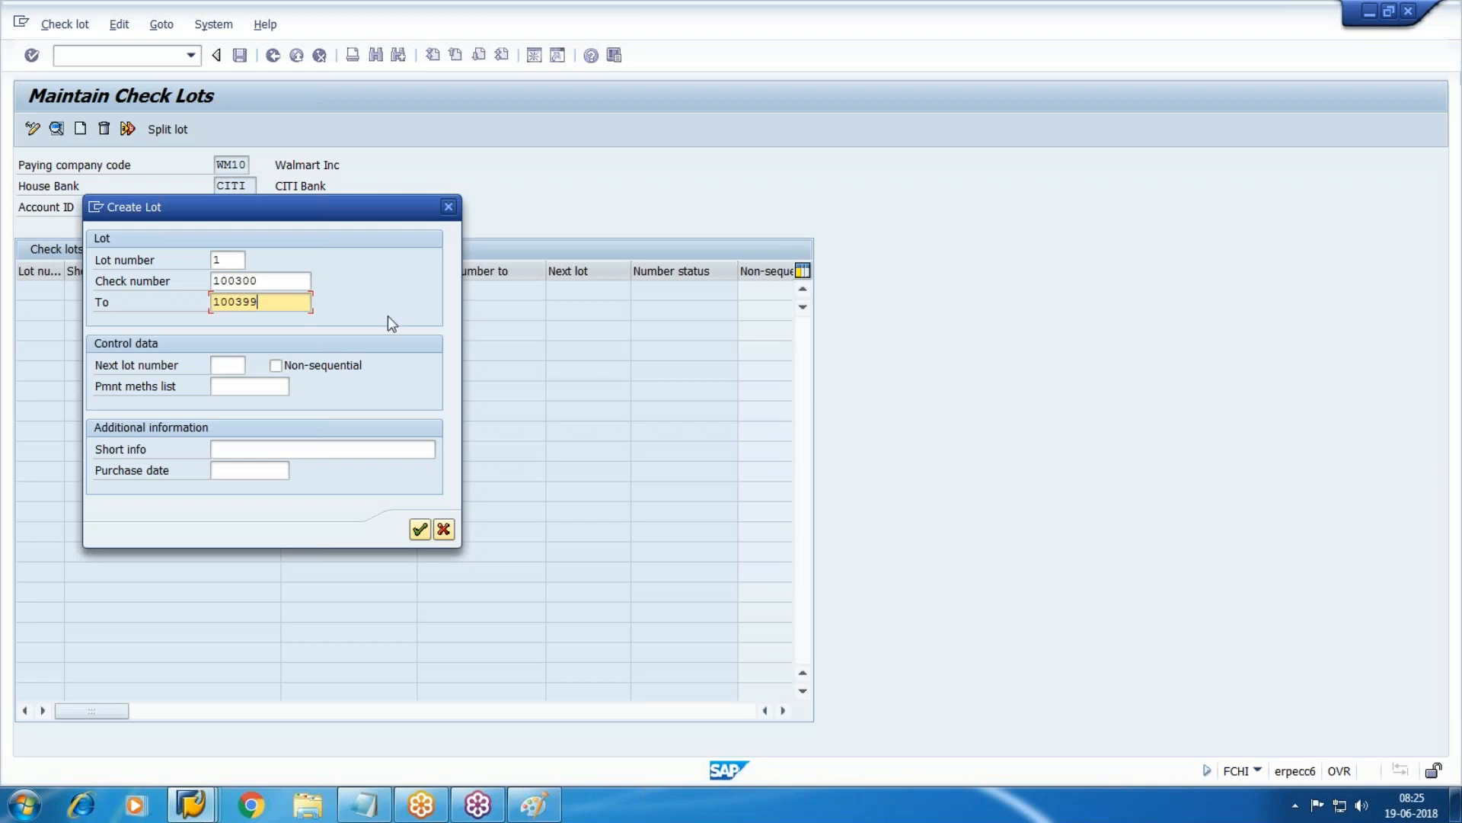
left_click(423, 527)
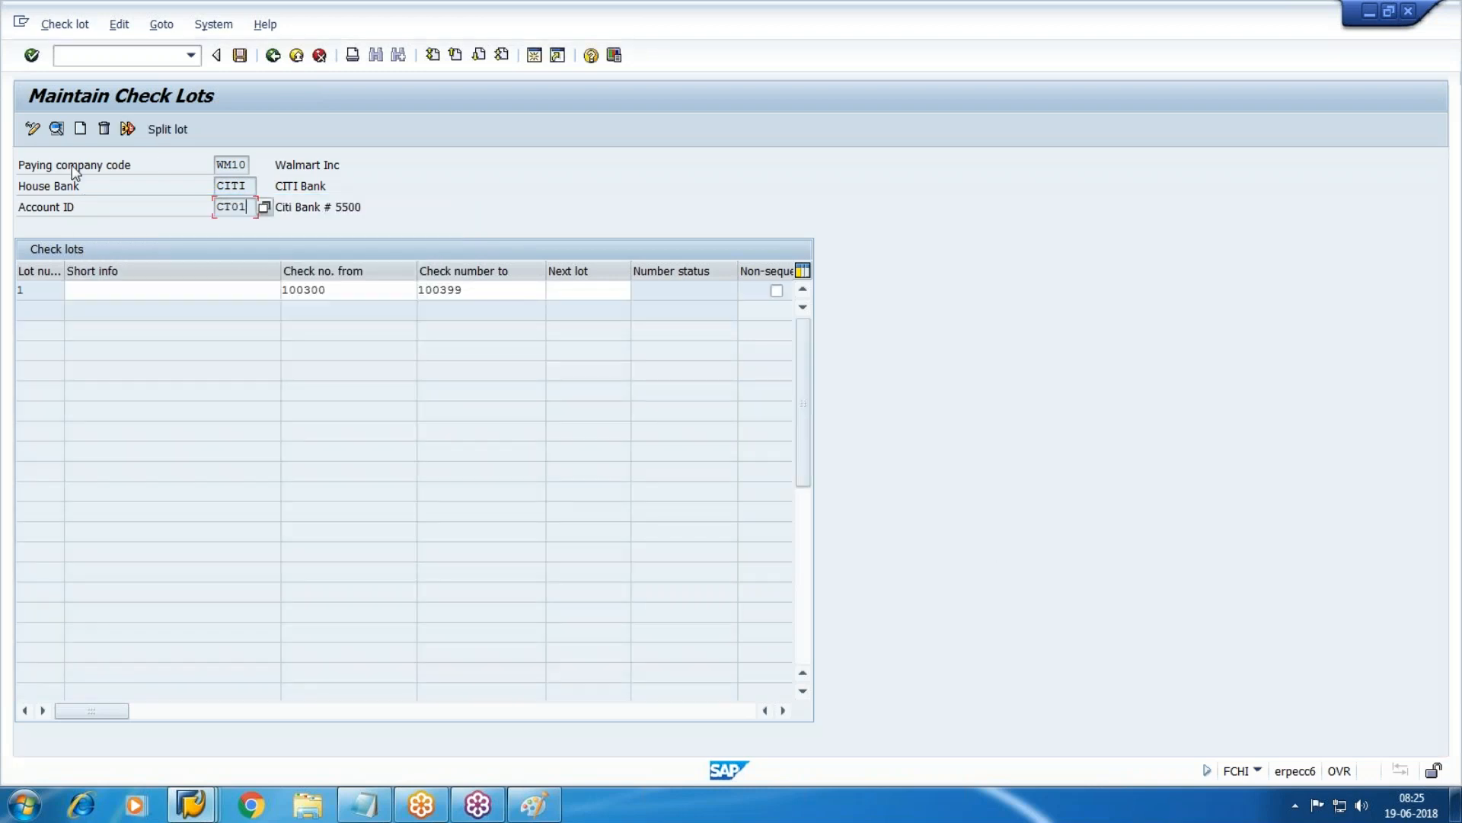
Create check lot 2 covering checks 300100 to 300149.
left_click(80, 129)
type("2")
key("Tab")
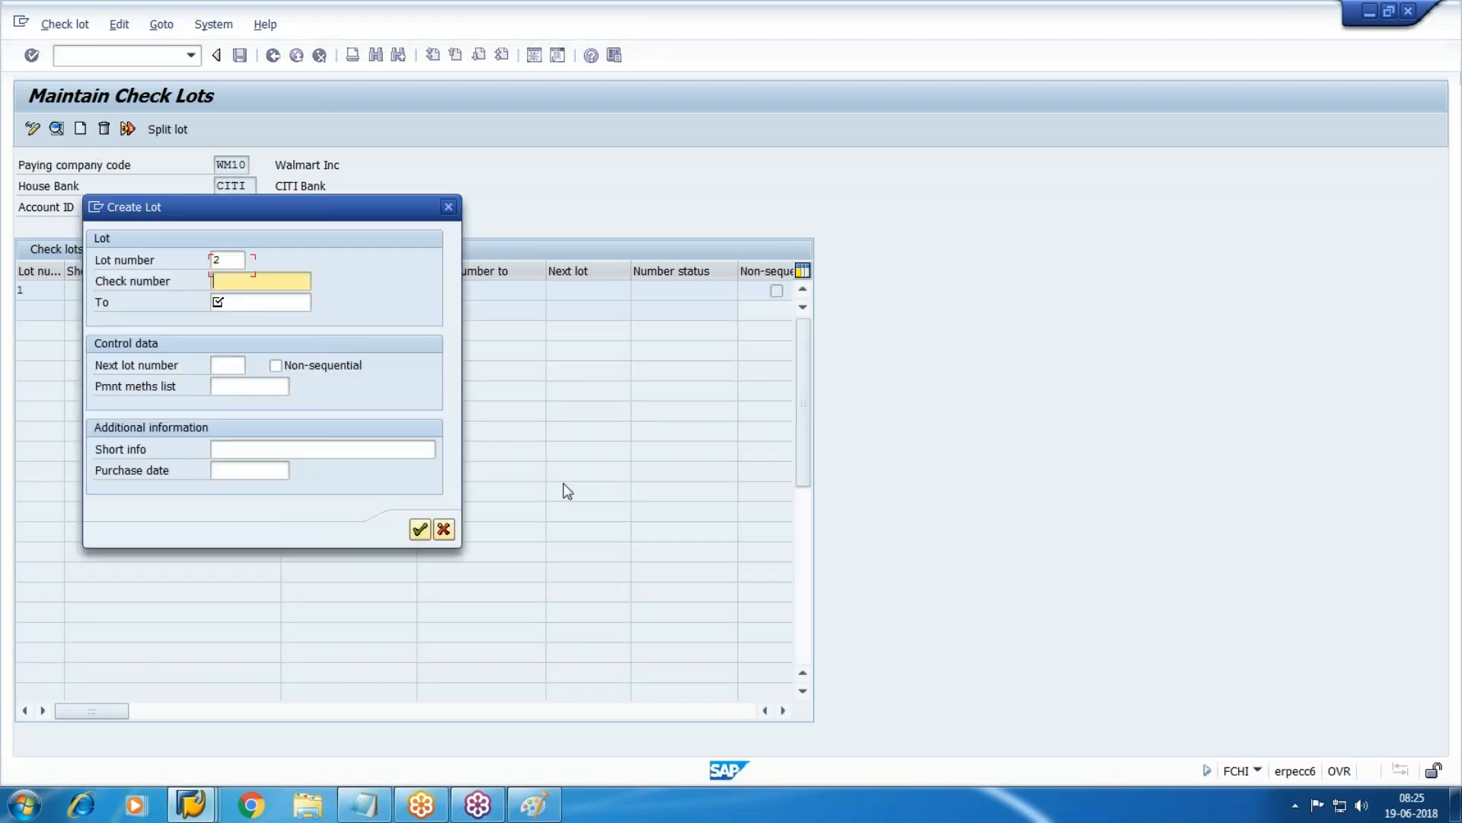
key("alt+Tab")
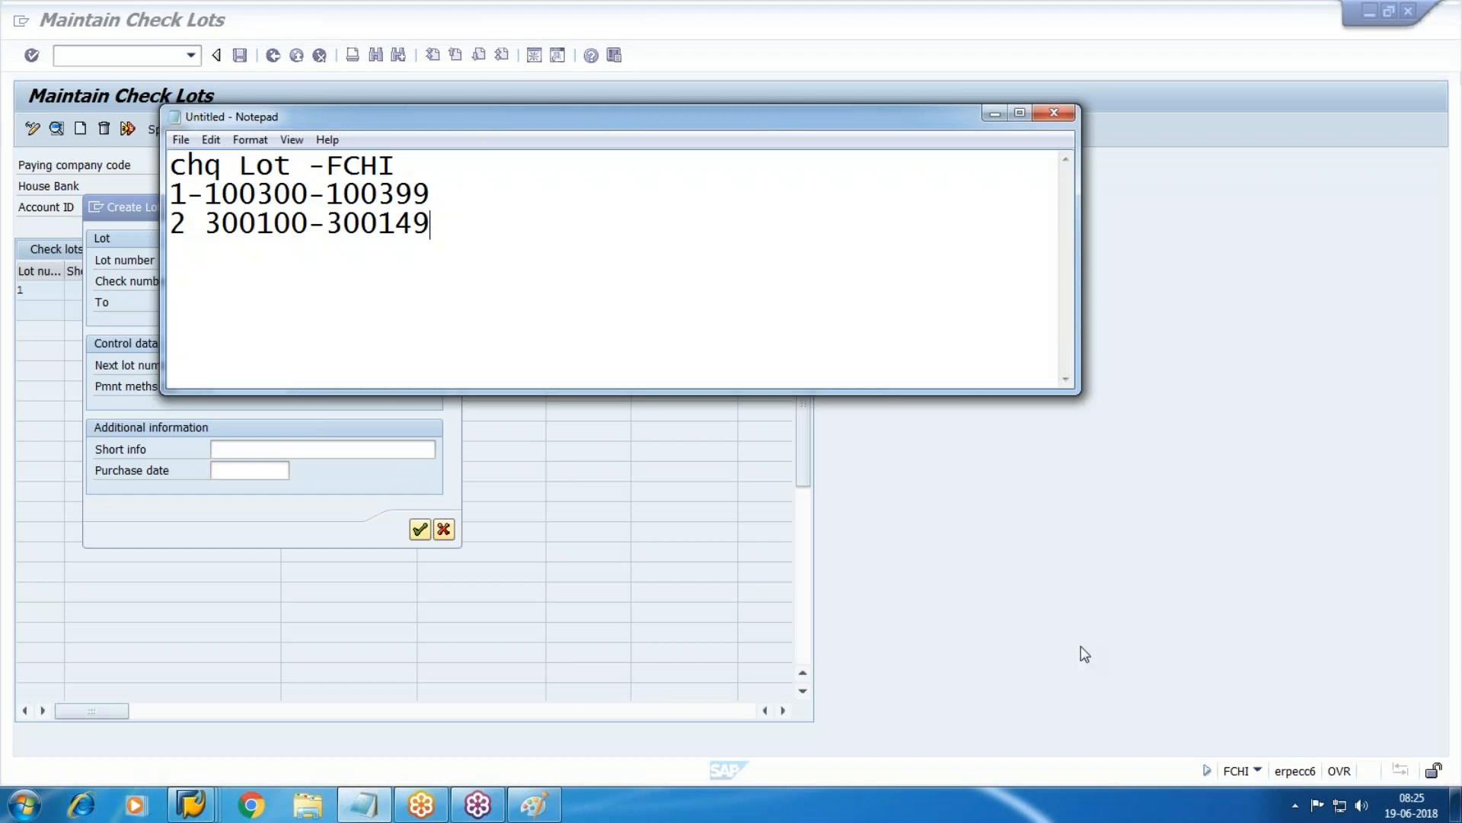
key("alt+Tab")
type("3000")
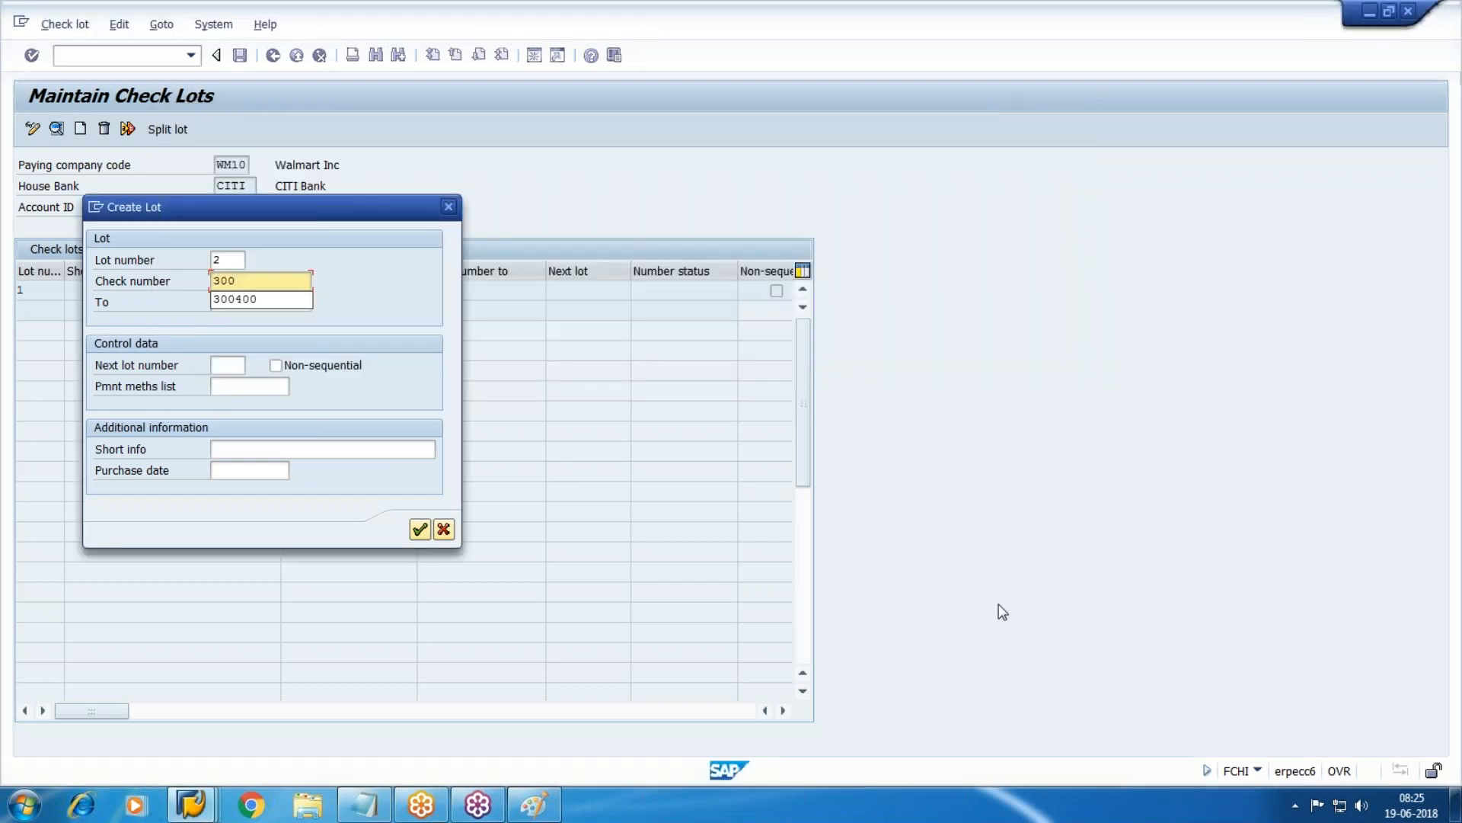
key("BackSpace")
key("BackSpace")
key("BackSpace")
key("BackSpace")
type("300100")
key("Tab")
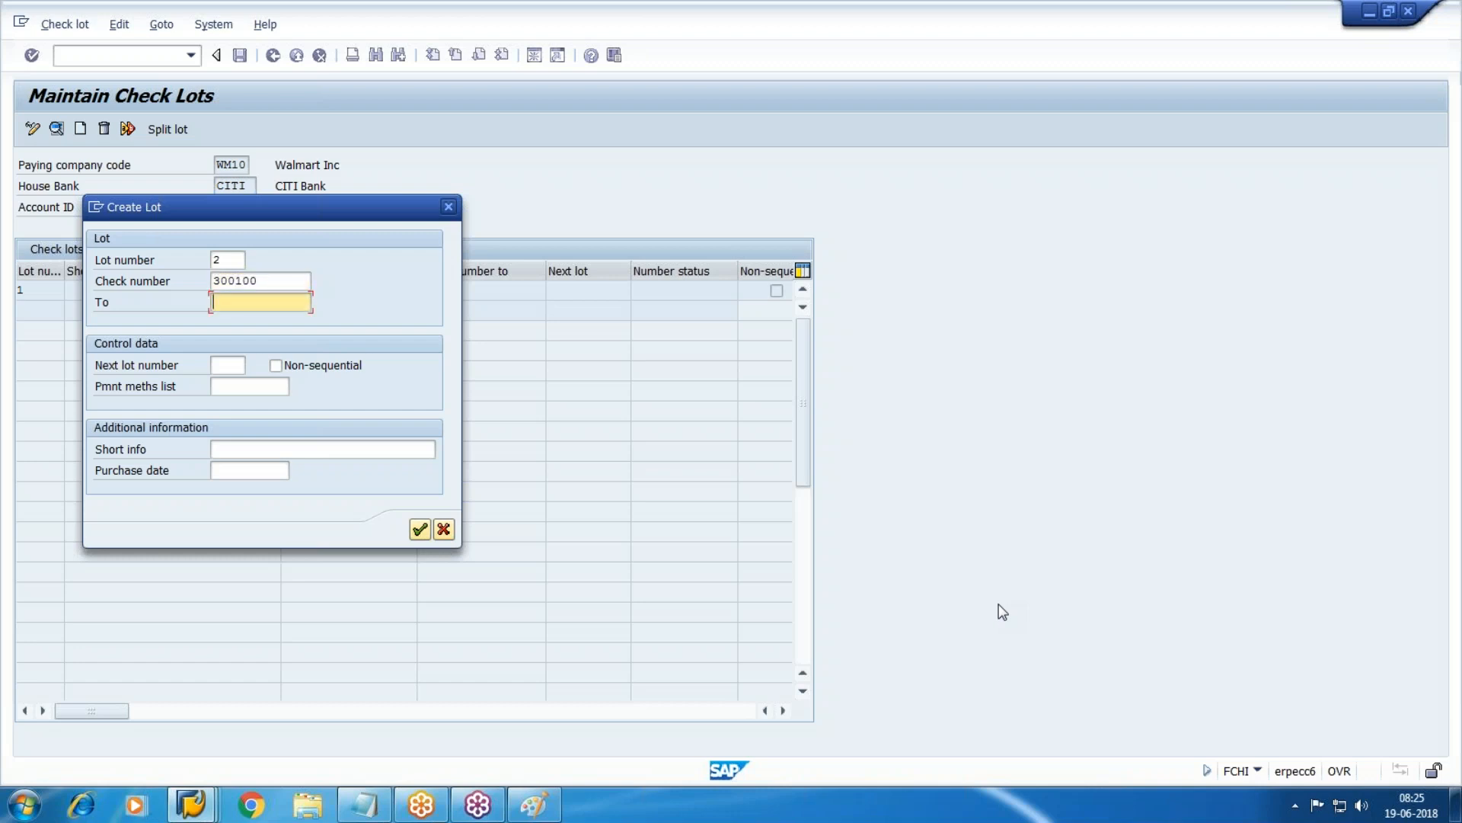
key("alt+Tab")
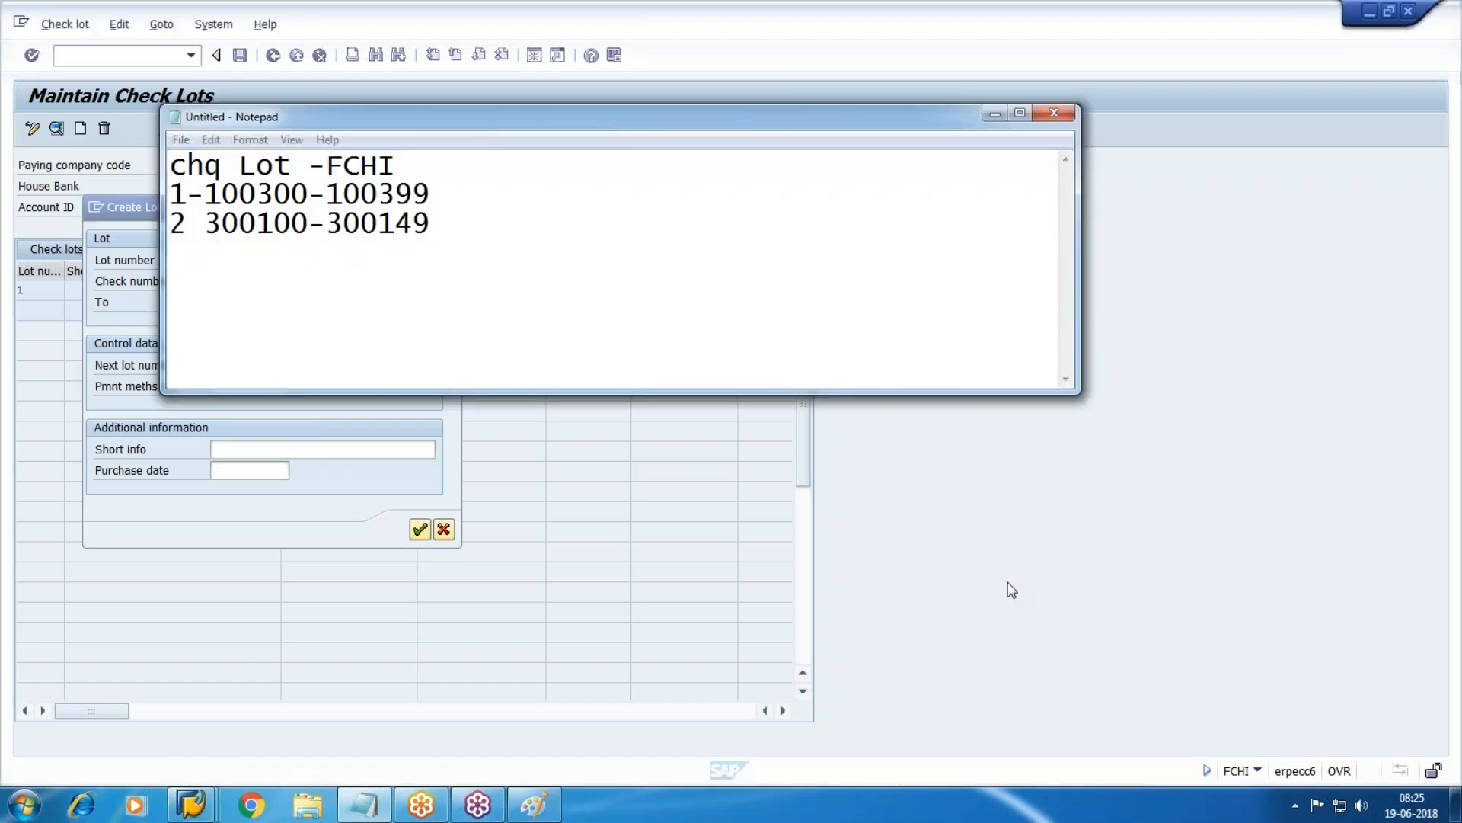
key("alt+Tab")
type("300149")
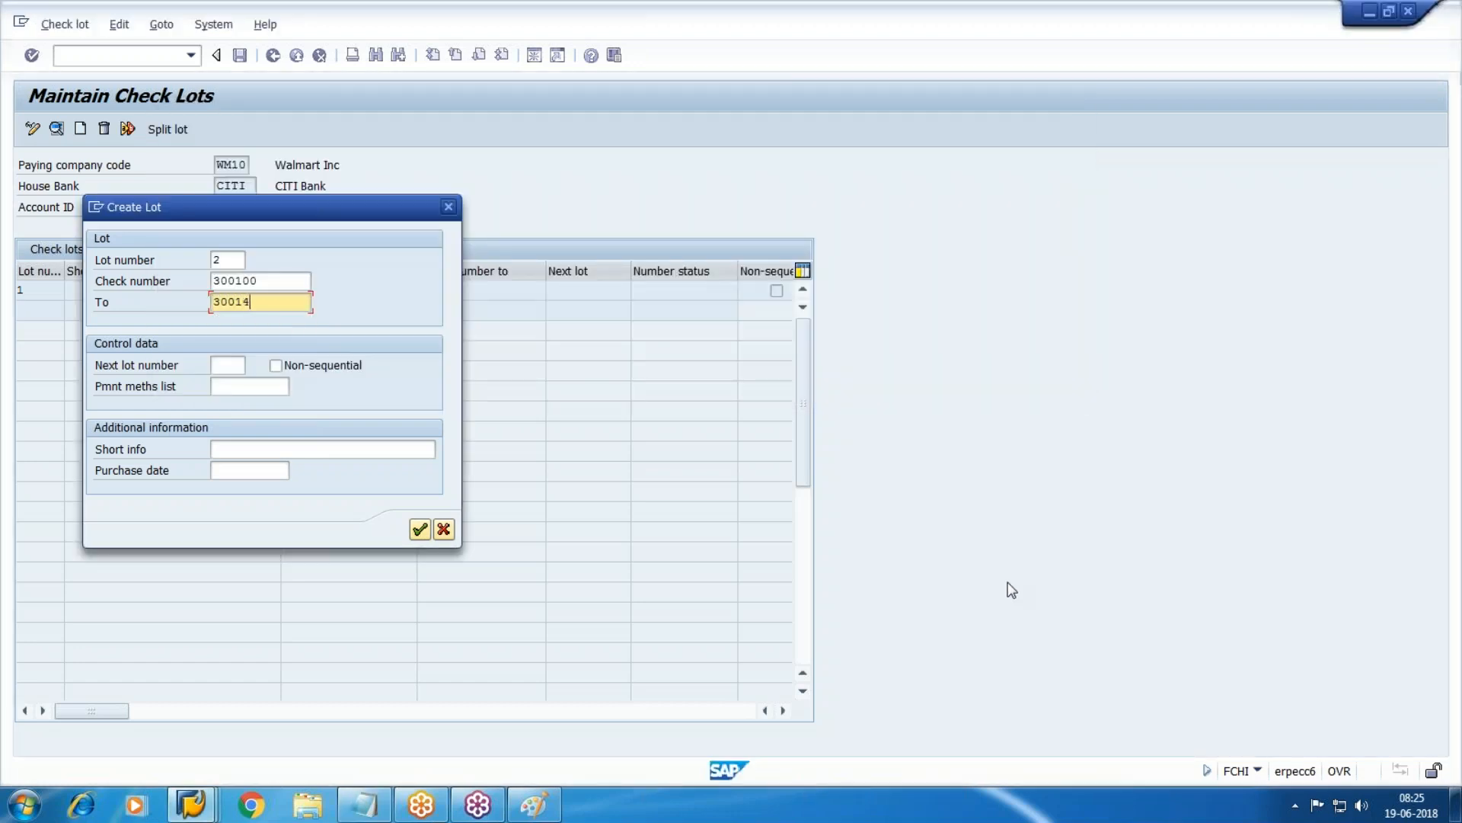
left_click(420, 529)
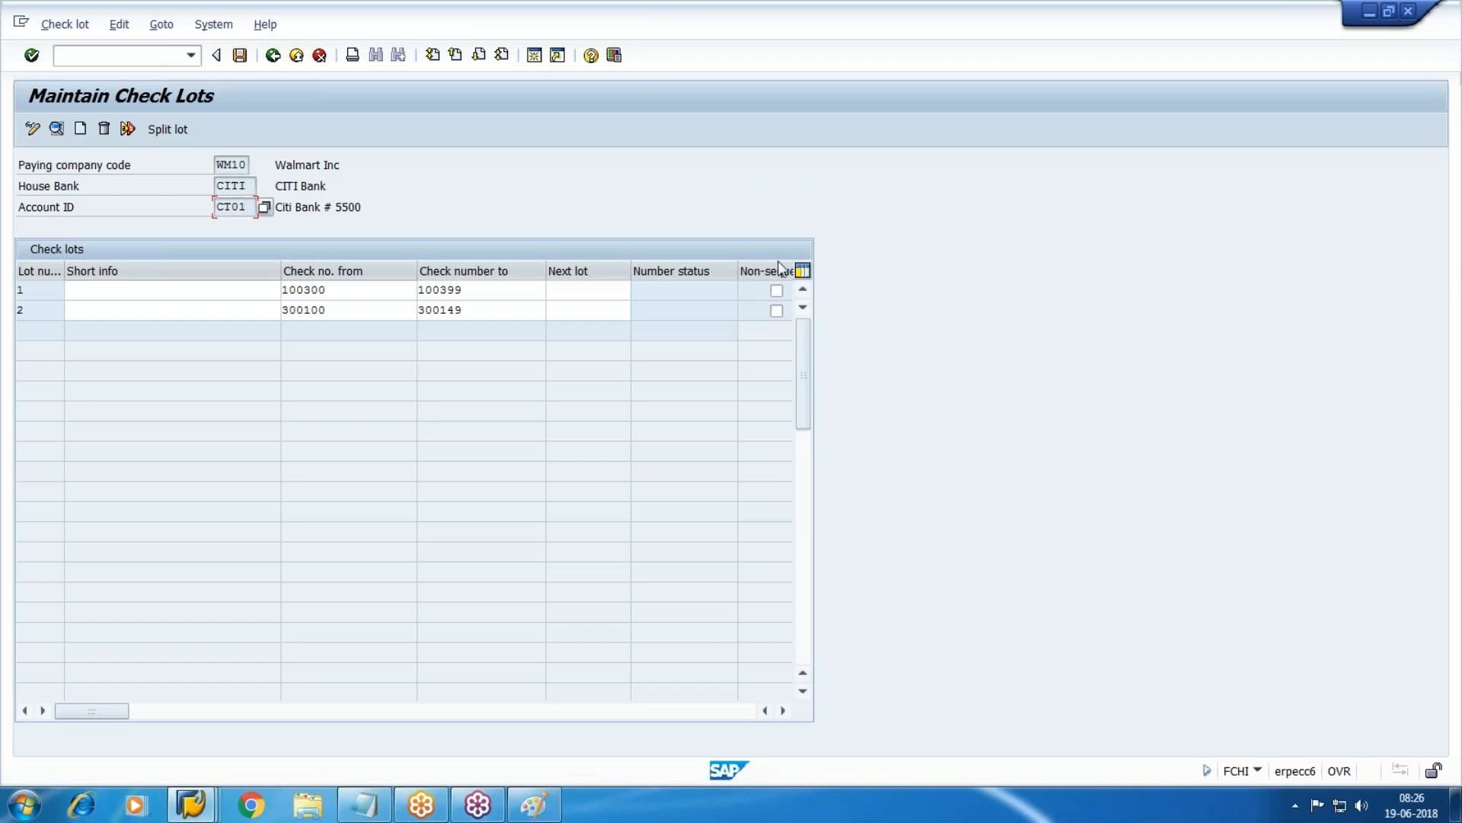
Set lot 2 as the next lot of check lot 1.
left_click(557, 291)
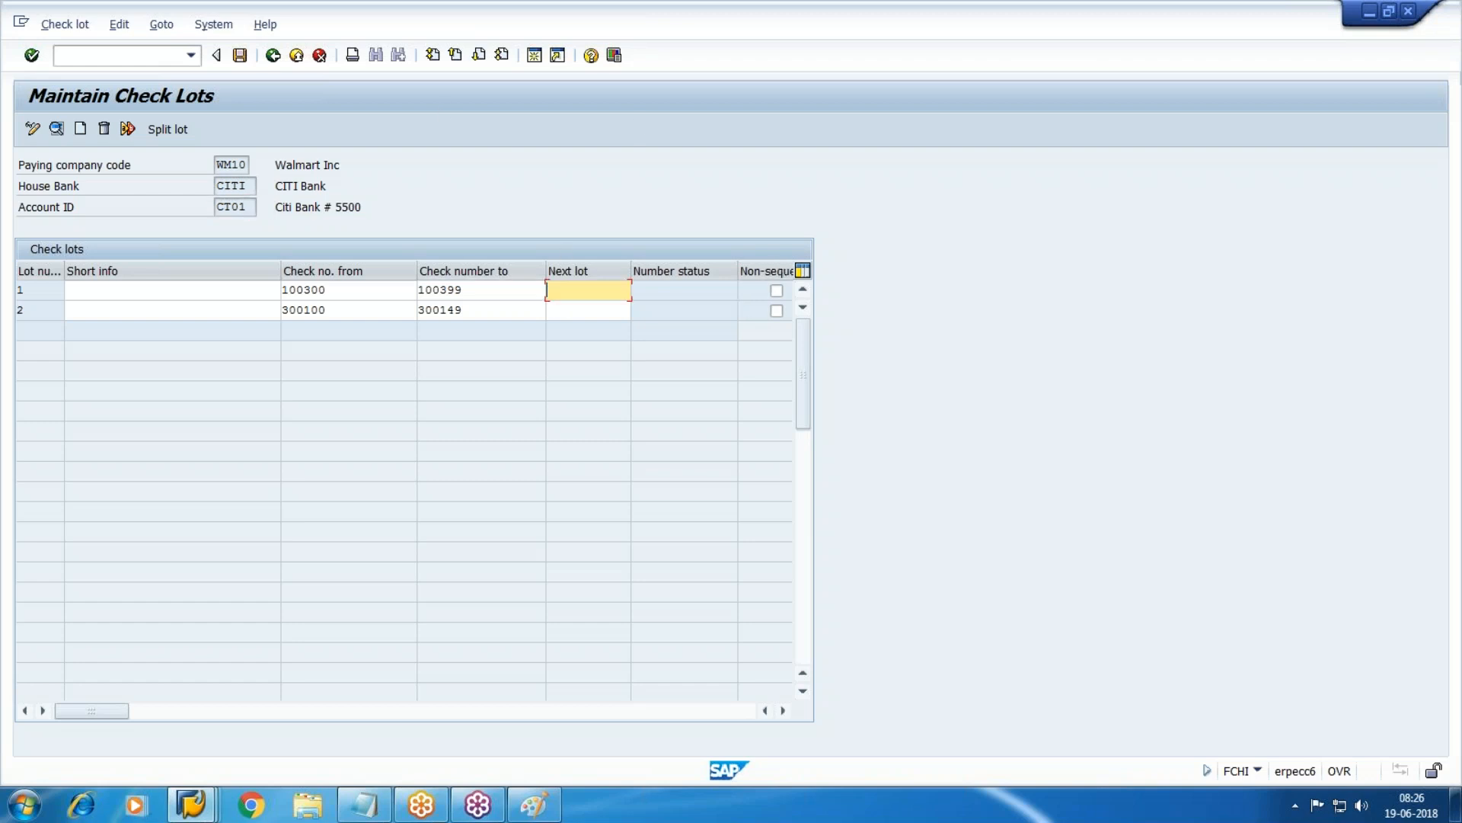
double_click(460, 290)
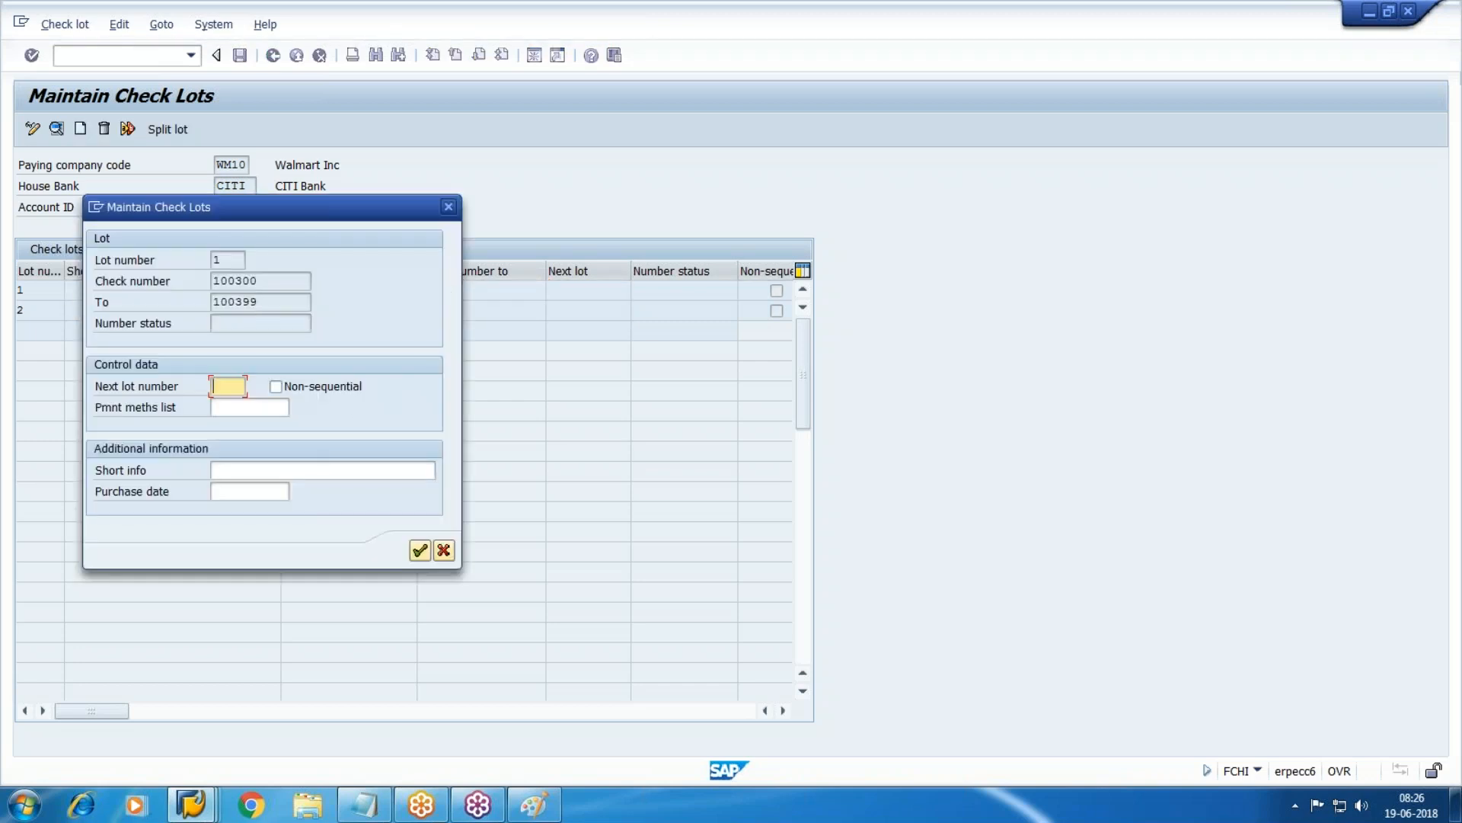
type("2")
left_click(420, 550)
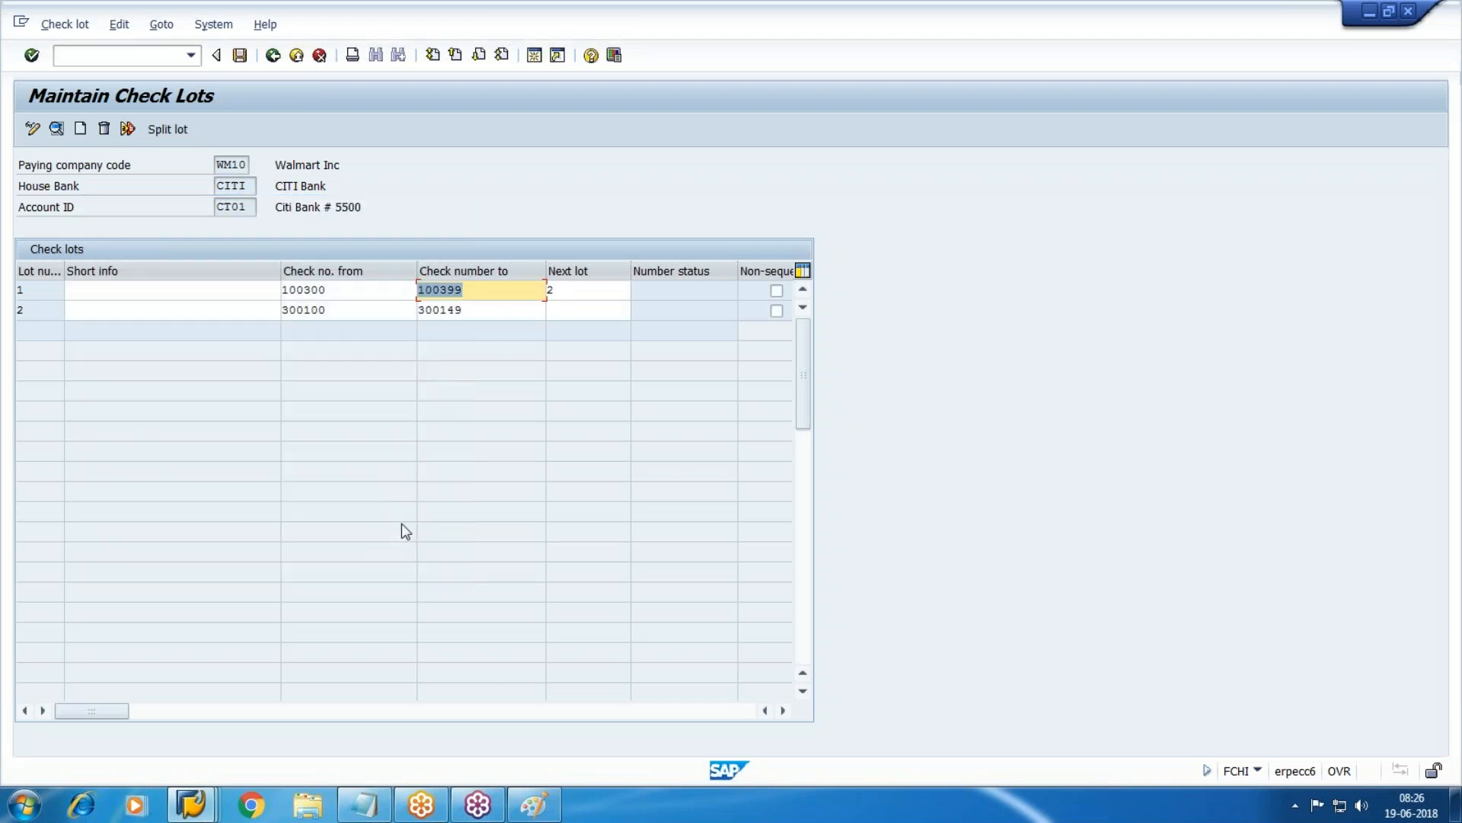
Save the check lots and go back to SAP Easy Access.
left_click(240, 55)
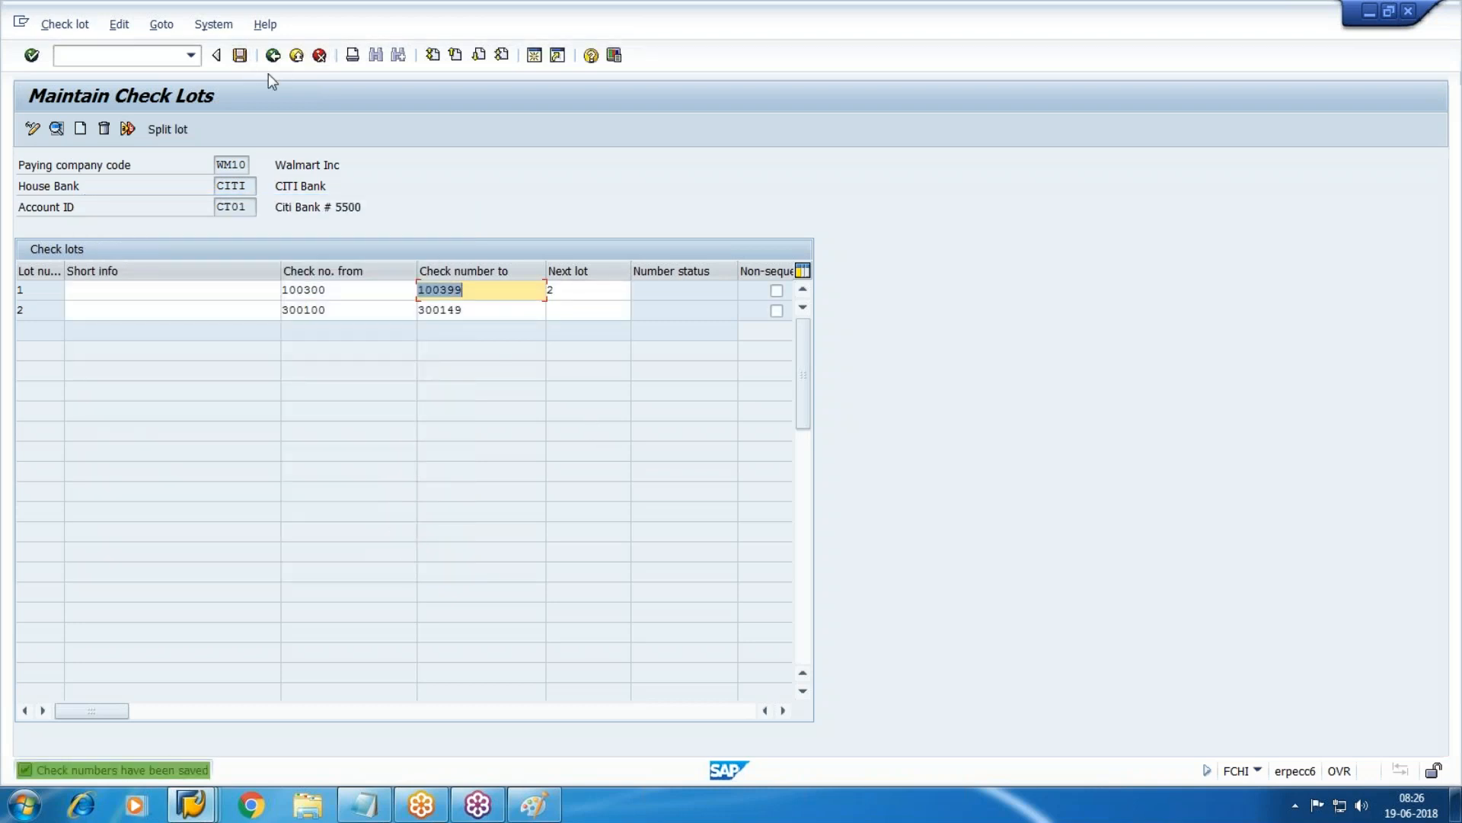
key("F3")
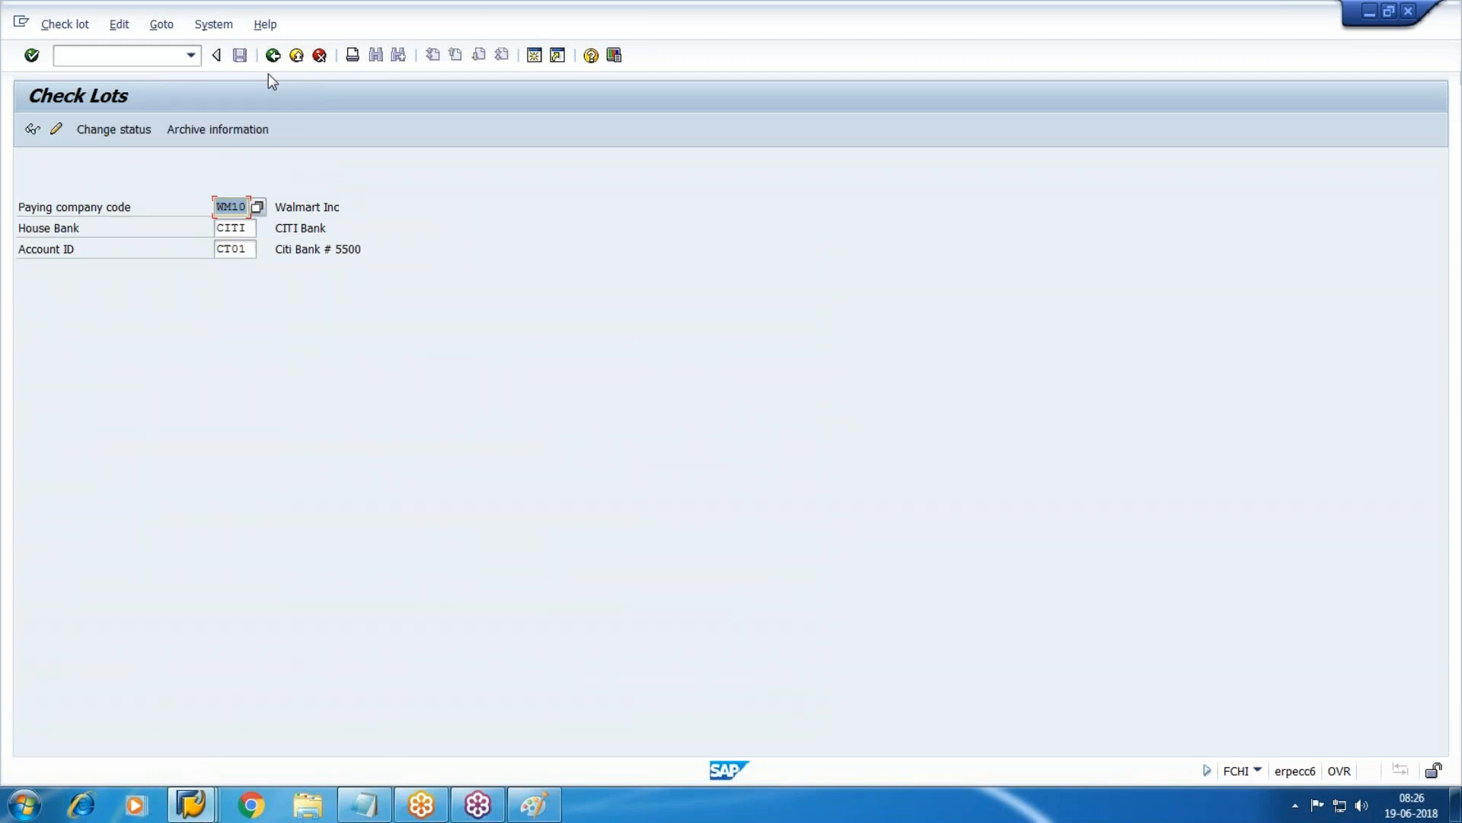
key("F3")
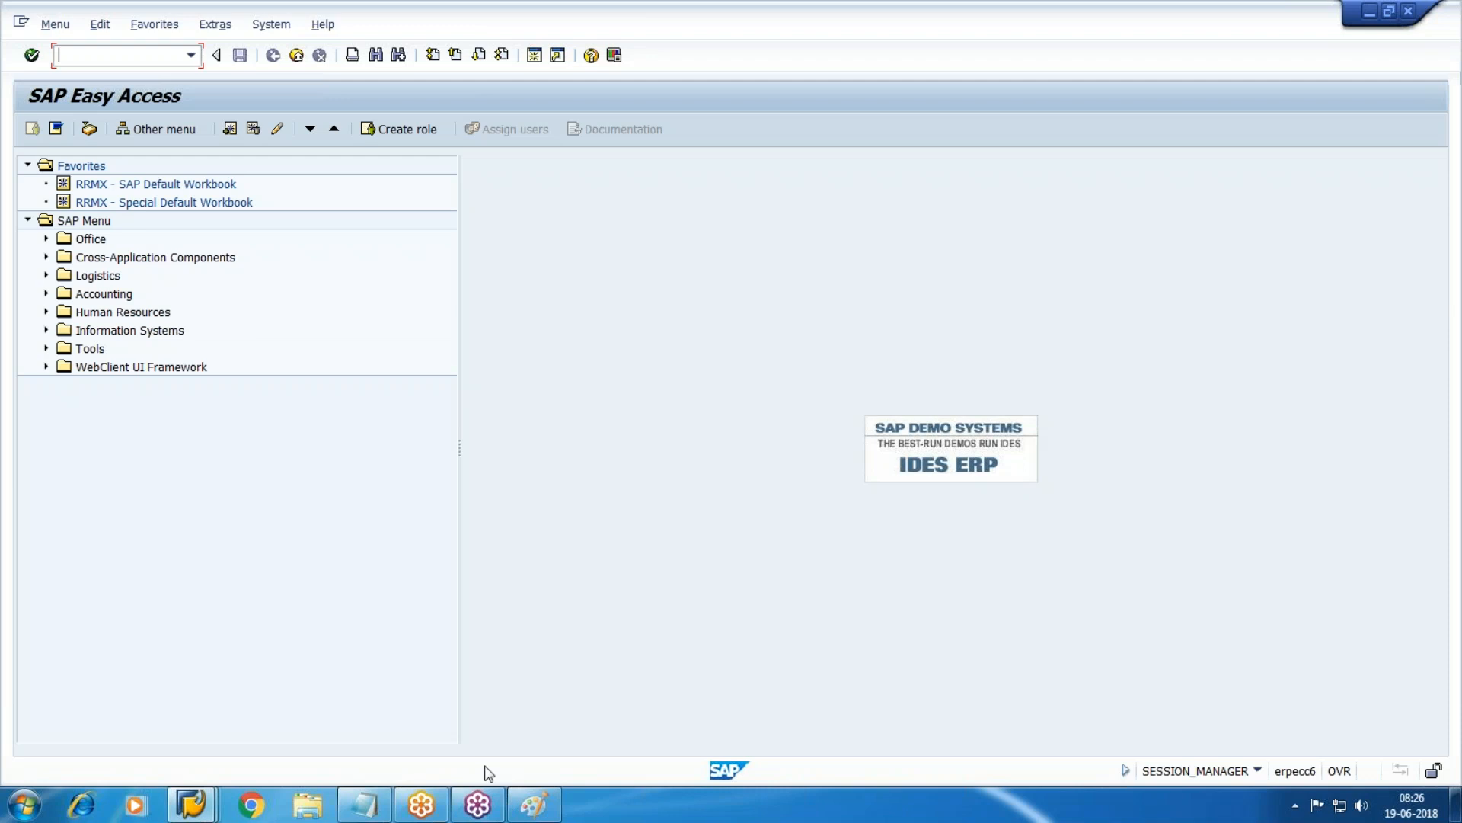
type("FCH5")
key("Return")
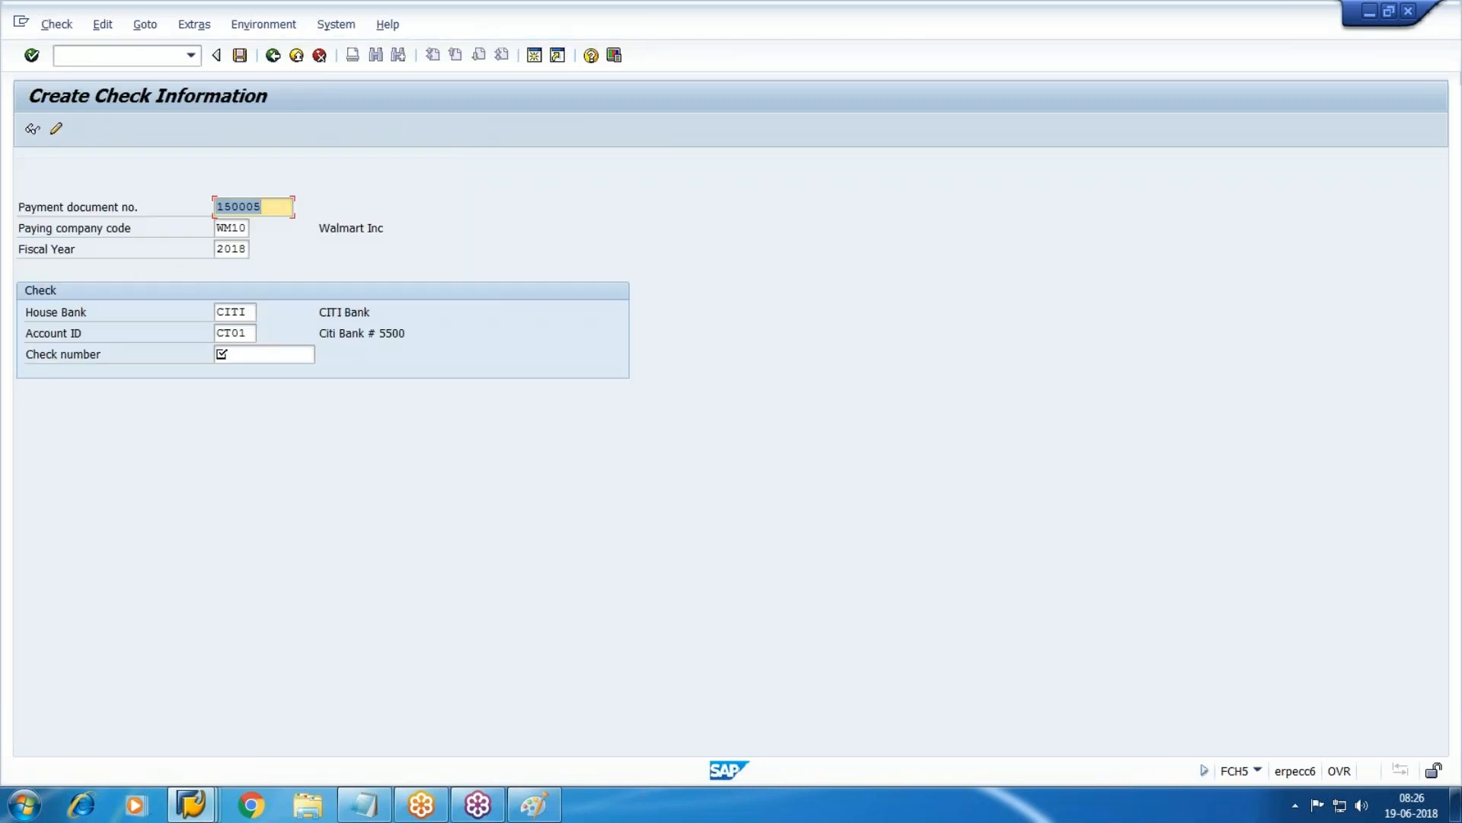
left_click(192, 804)
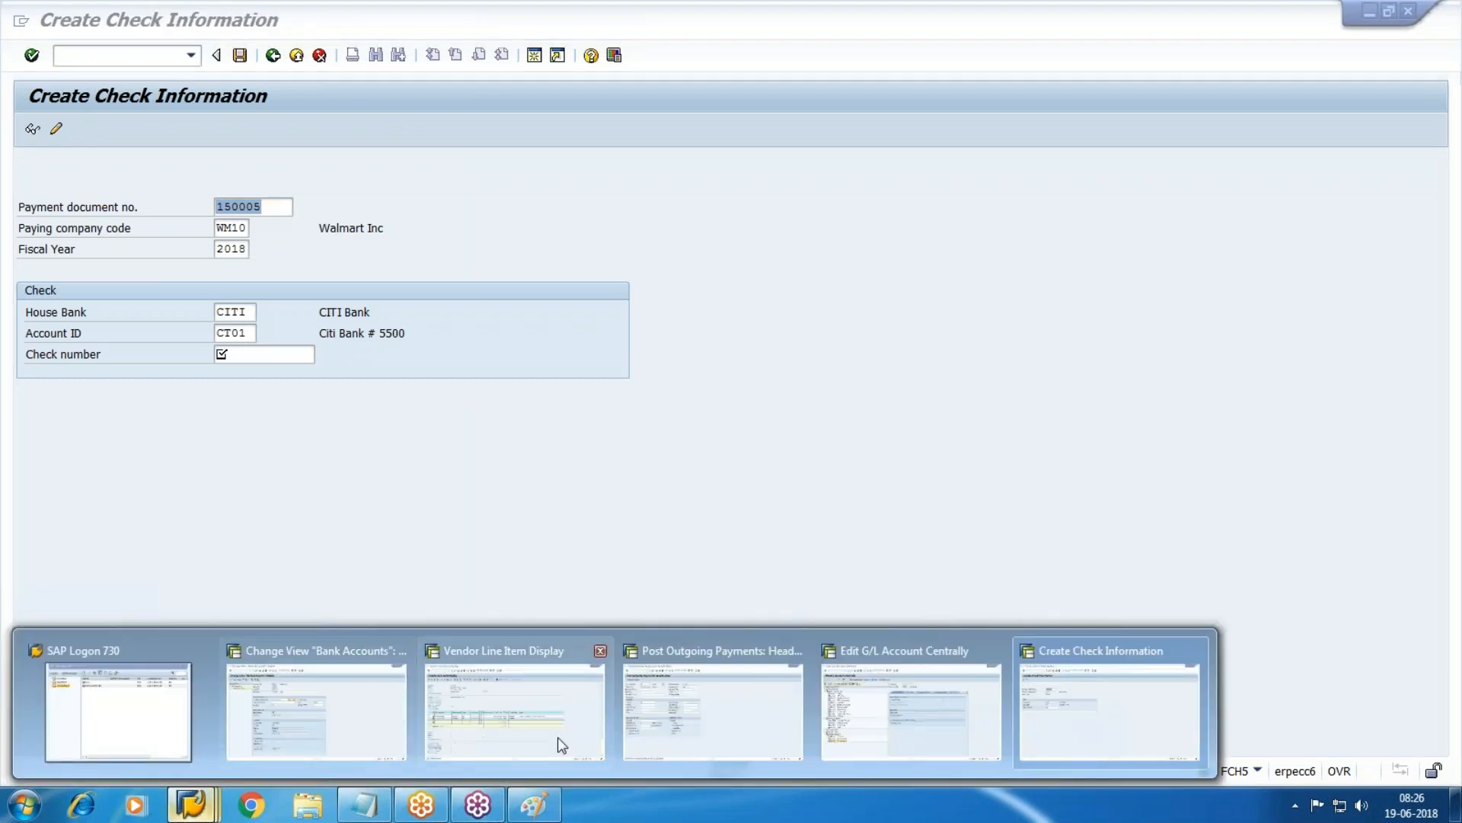
left_click(561, 744)
left_click_drag(221, 428, 282, 430)
left_click_drag(400, 430, 729, 426)
left_click_drag(230, 428, 449, 428)
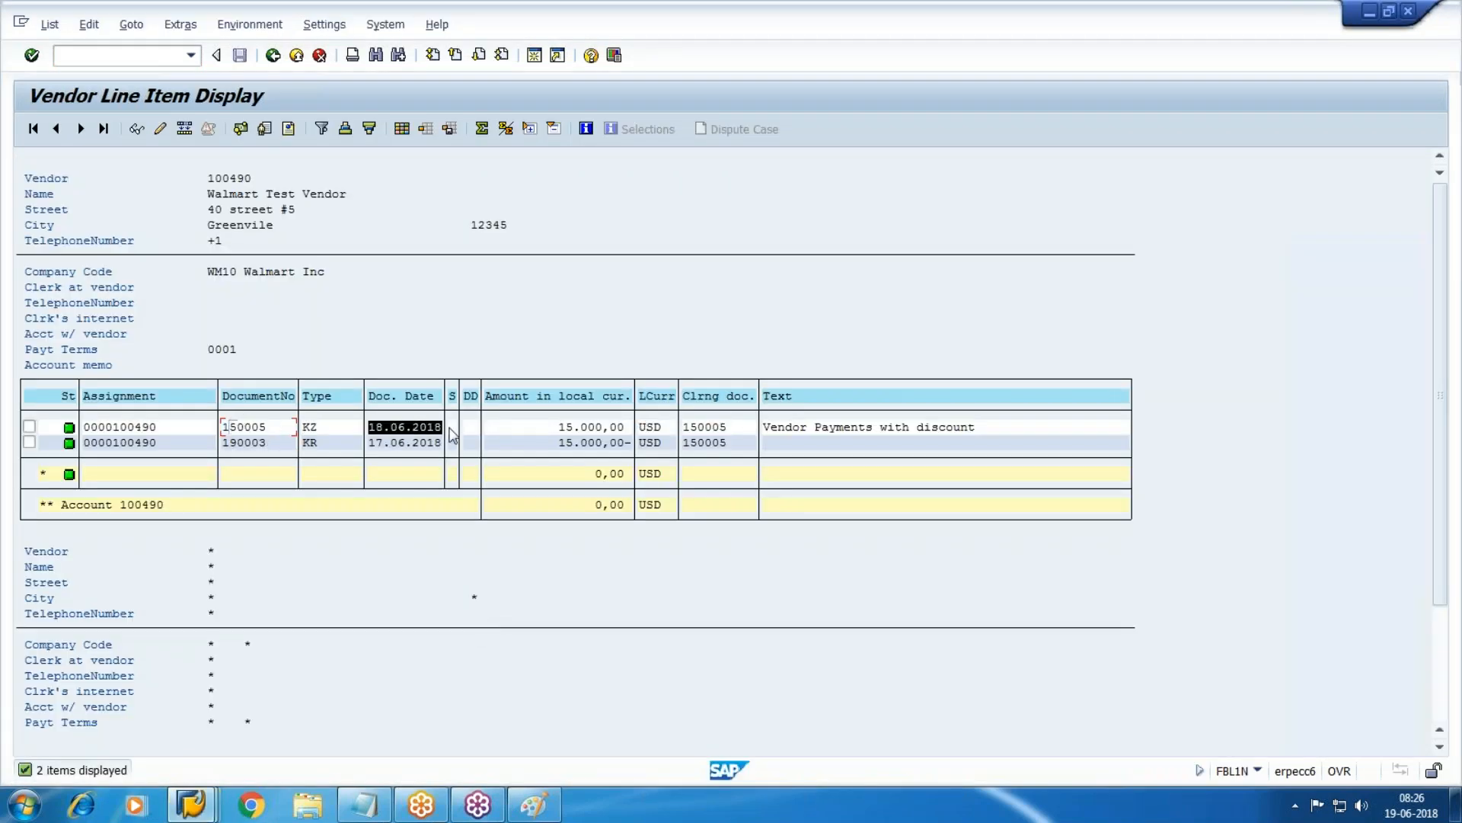
key("alt+Tab")
left_click_drag(263, 209, 138, 208)
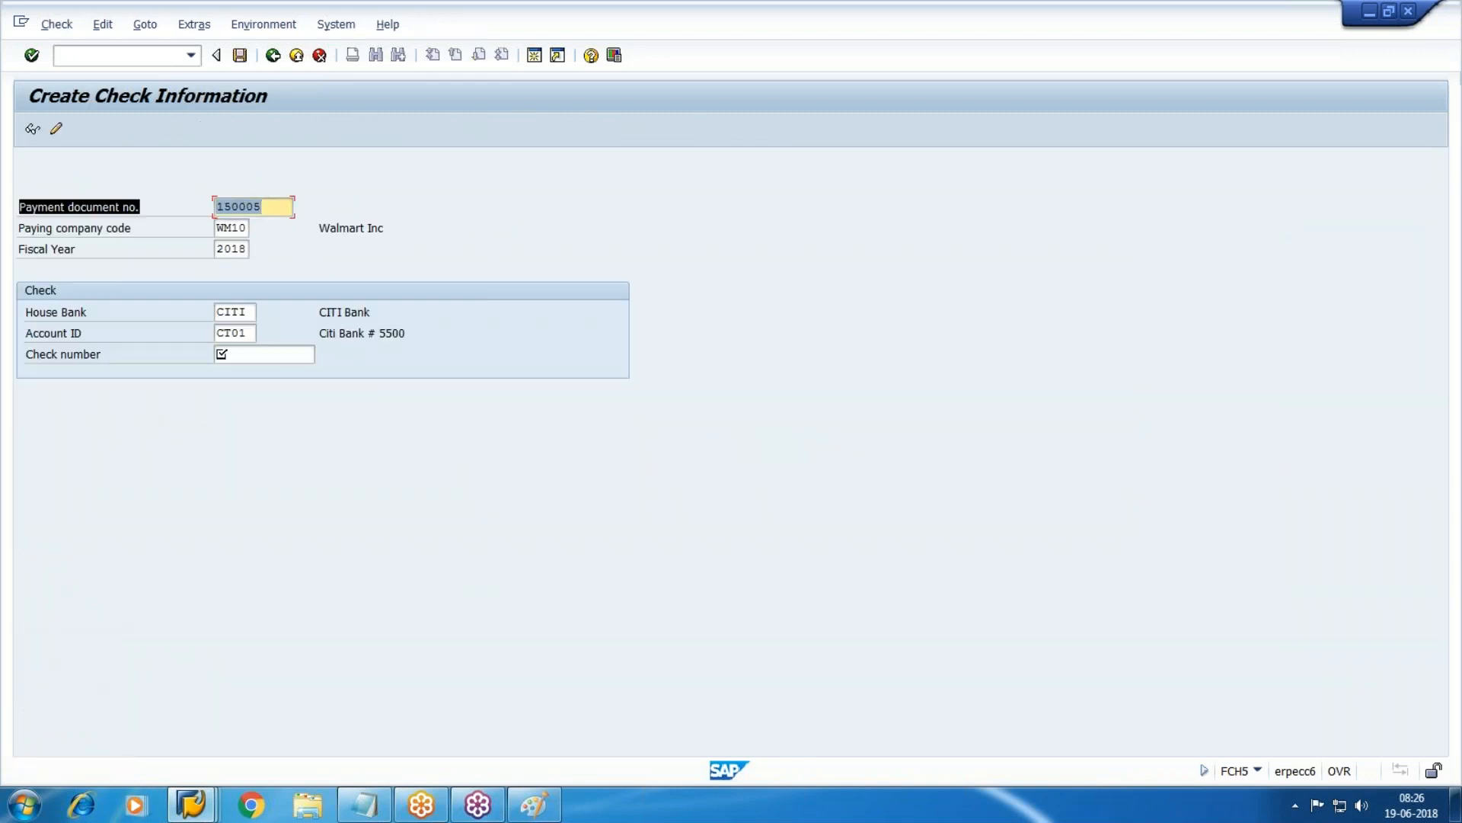
key("Tab")
key("Tab")
key("Tab")
key("Tab")
key("Tab")
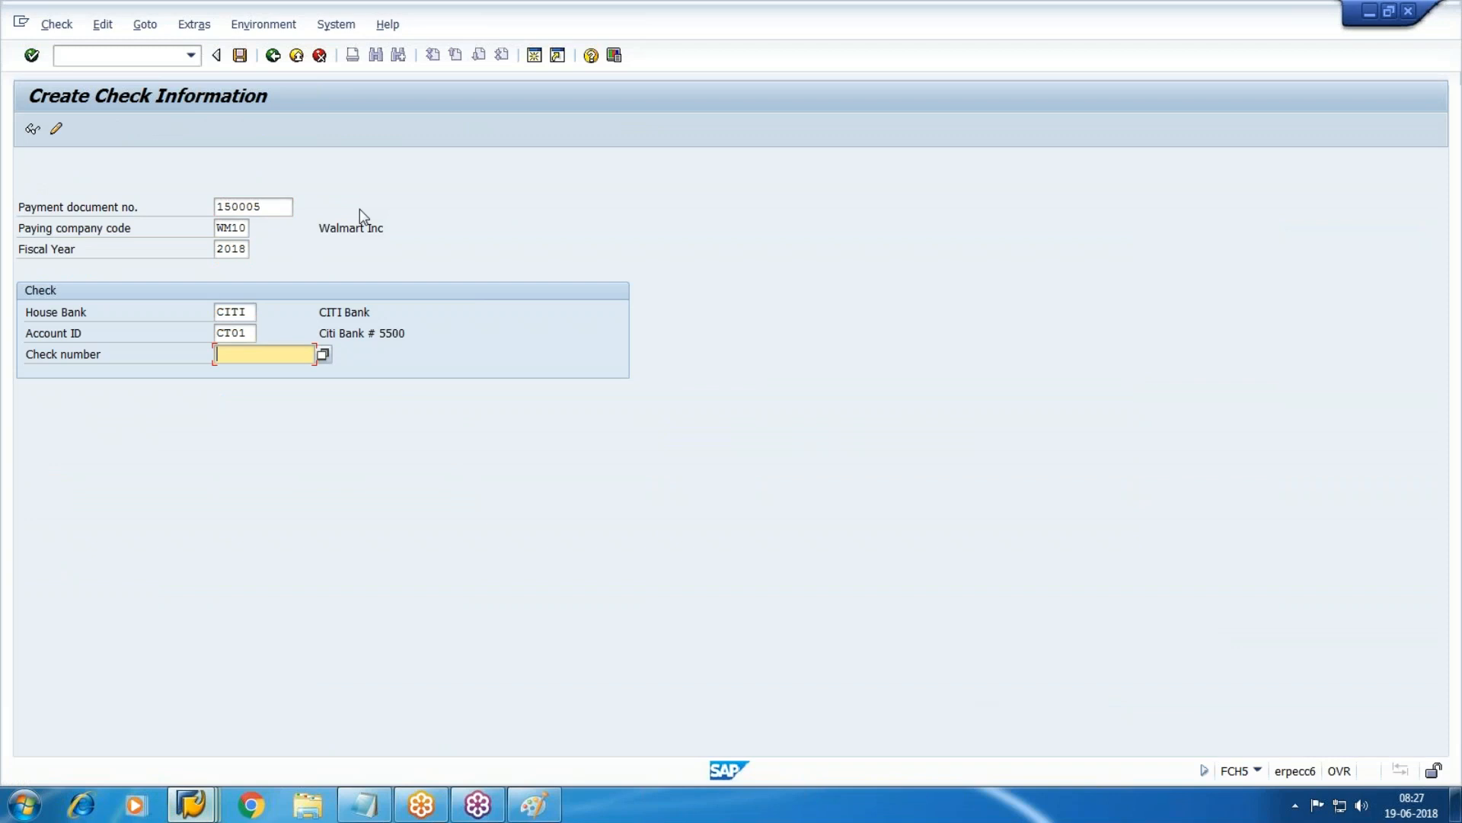
left_click(32, 128)
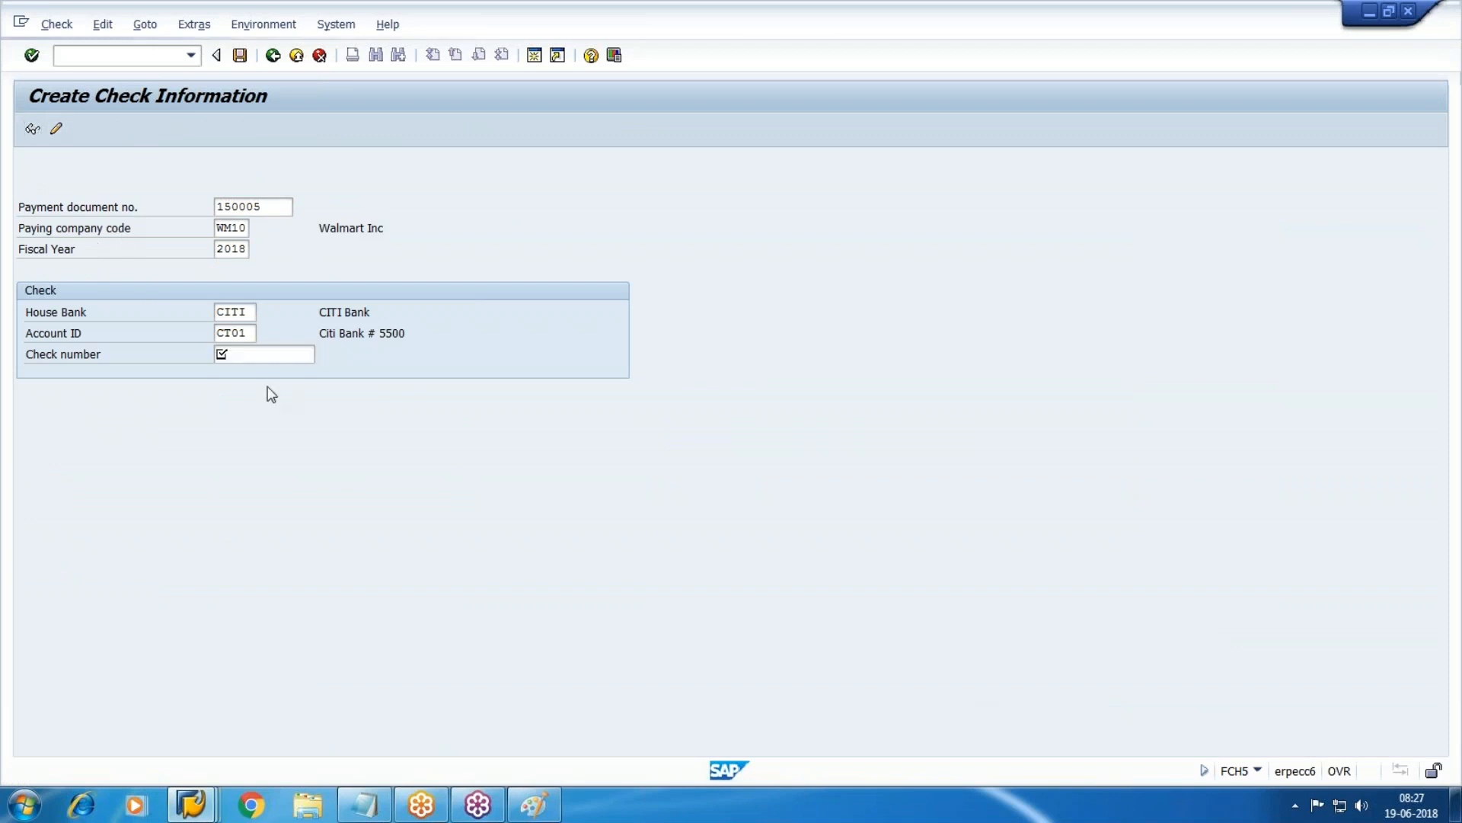
key("F3")
Display the existing check lots 100300–100399 and 300100–300149 in FCHI.
type("FCHI")
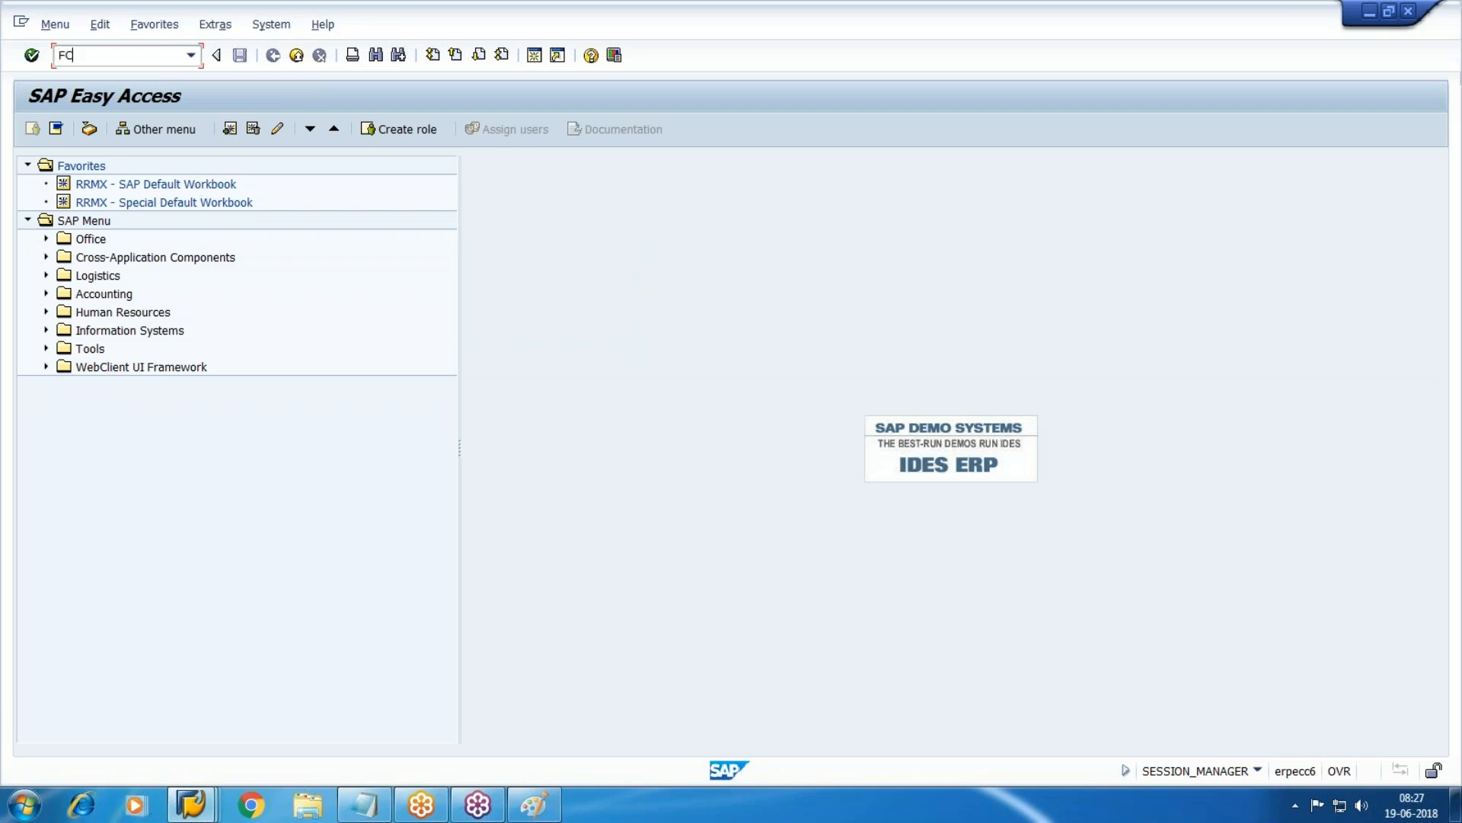
key("Return")
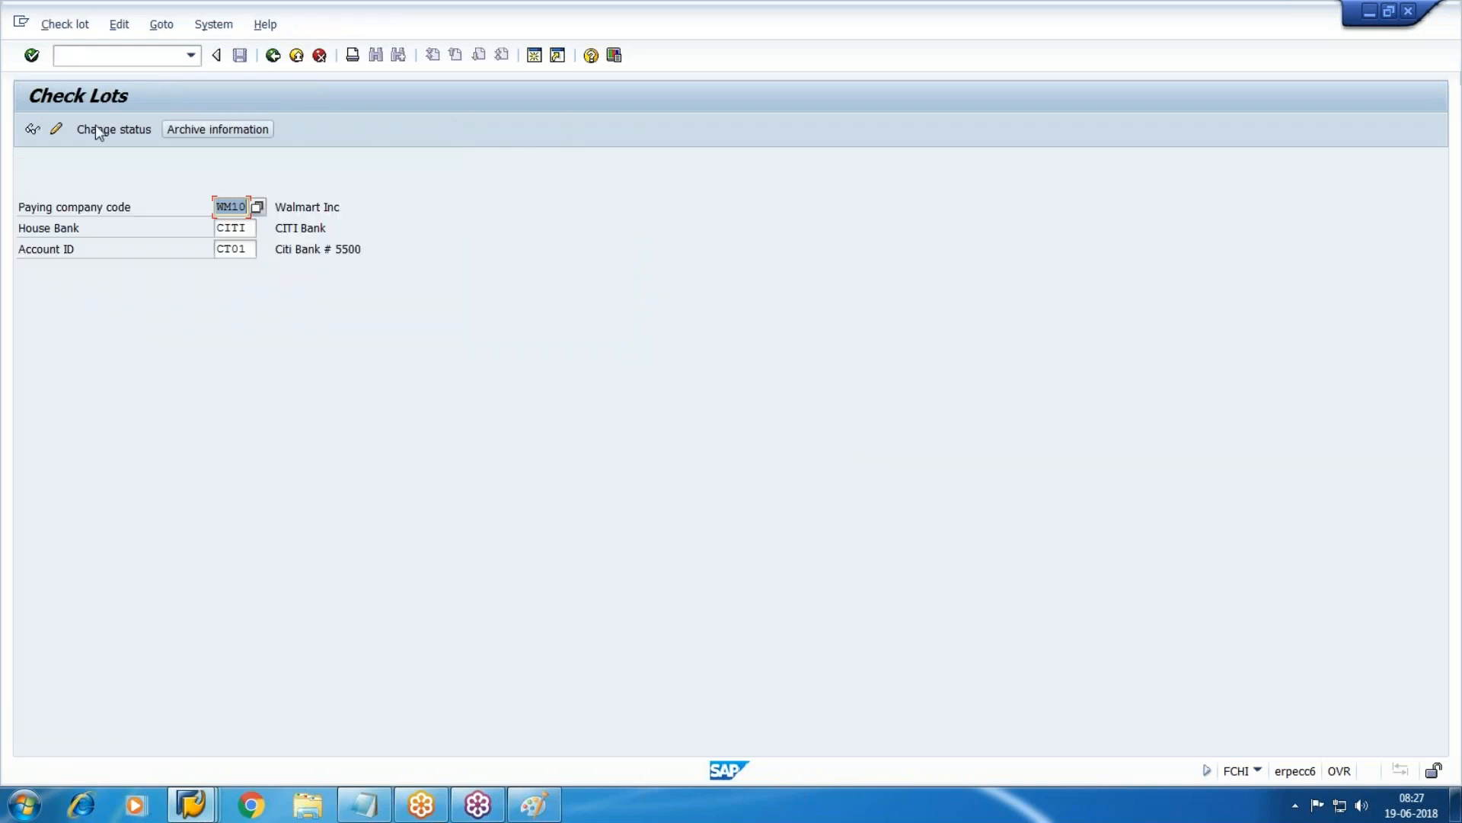
left_click(28, 129)
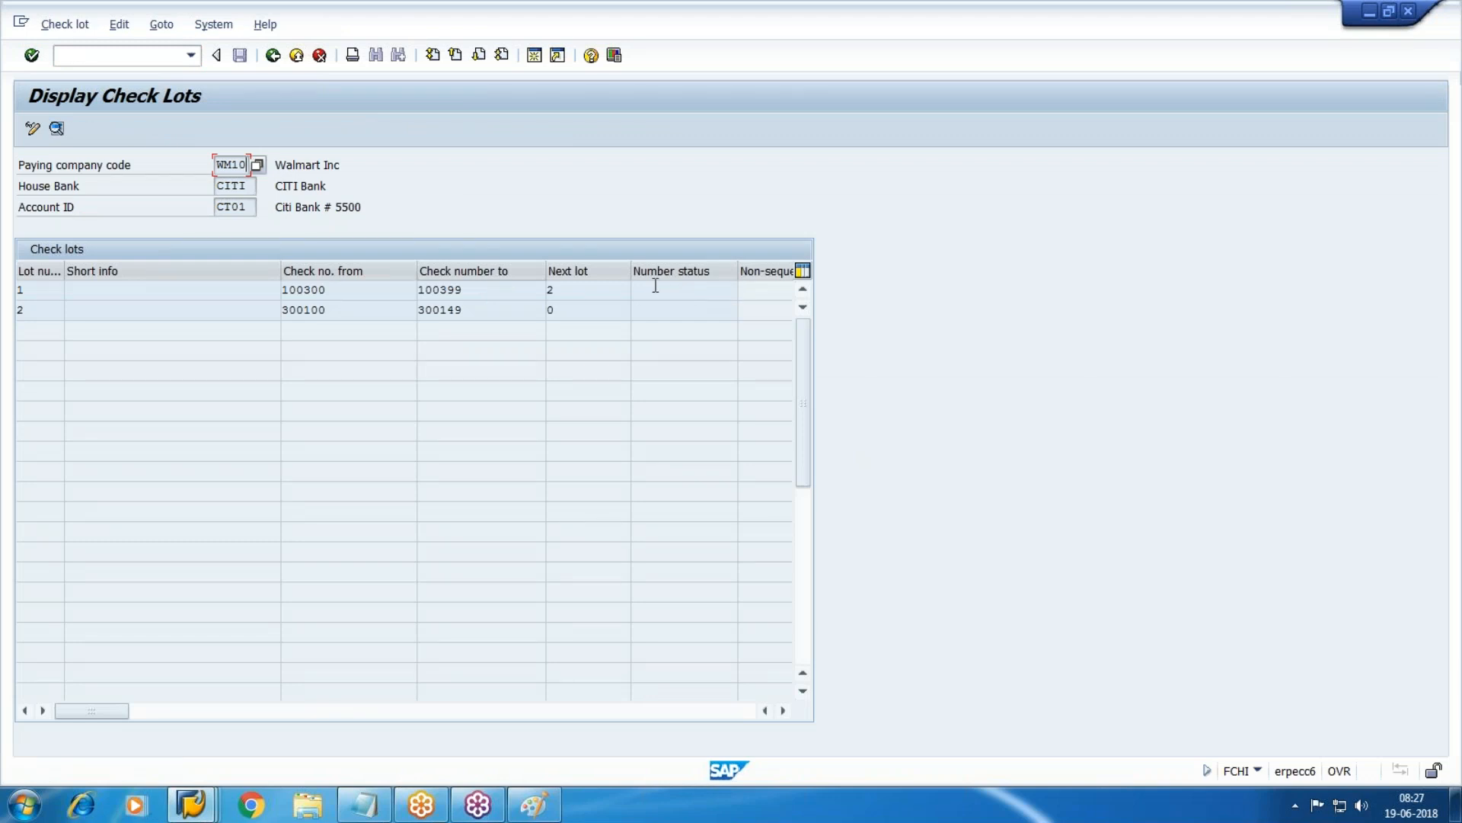
left_click(296, 55)
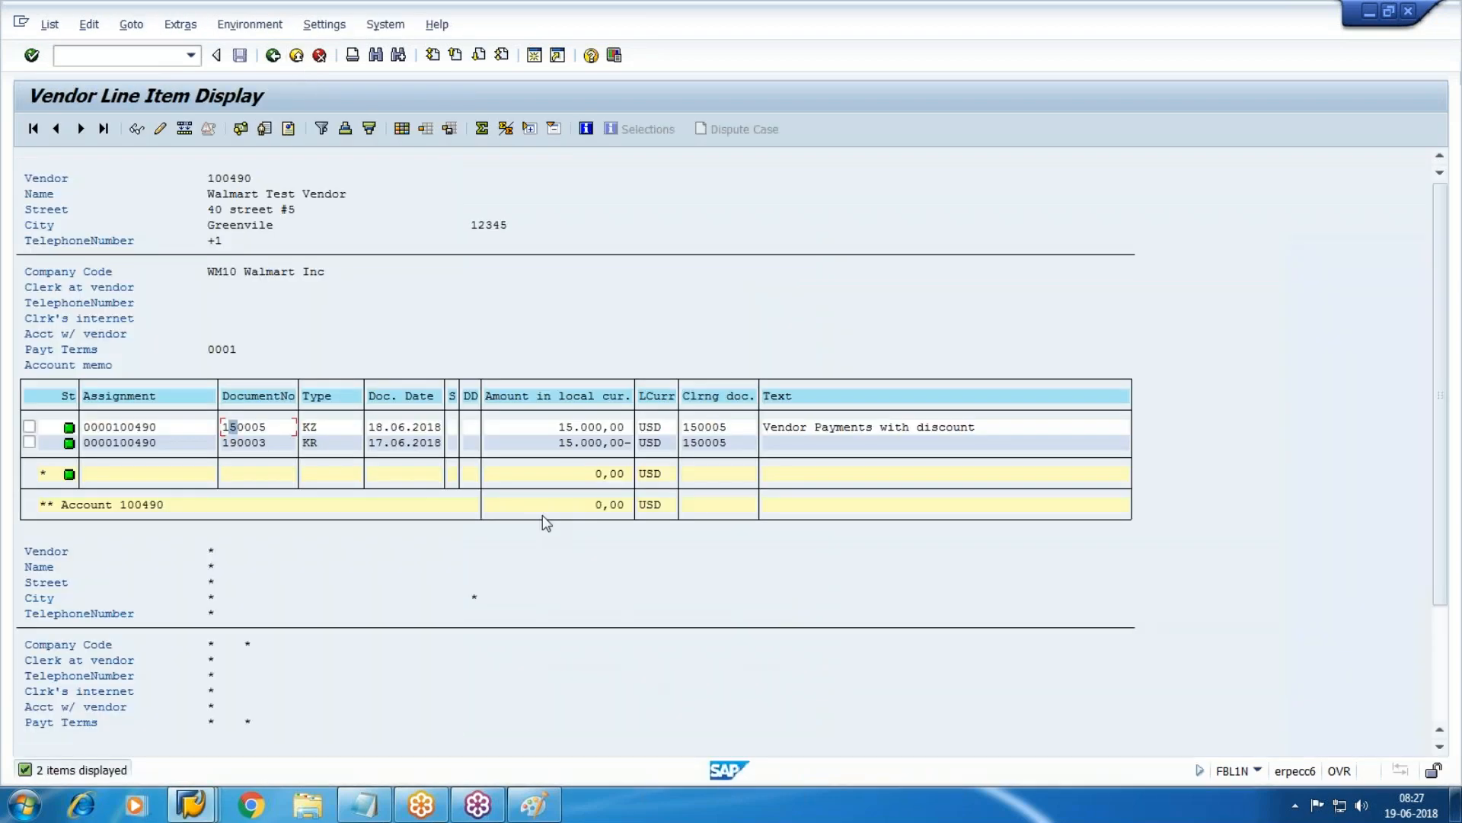
Start check creation (FCH5) from the Post Outgoing Payments session.
key("alt+Tab")
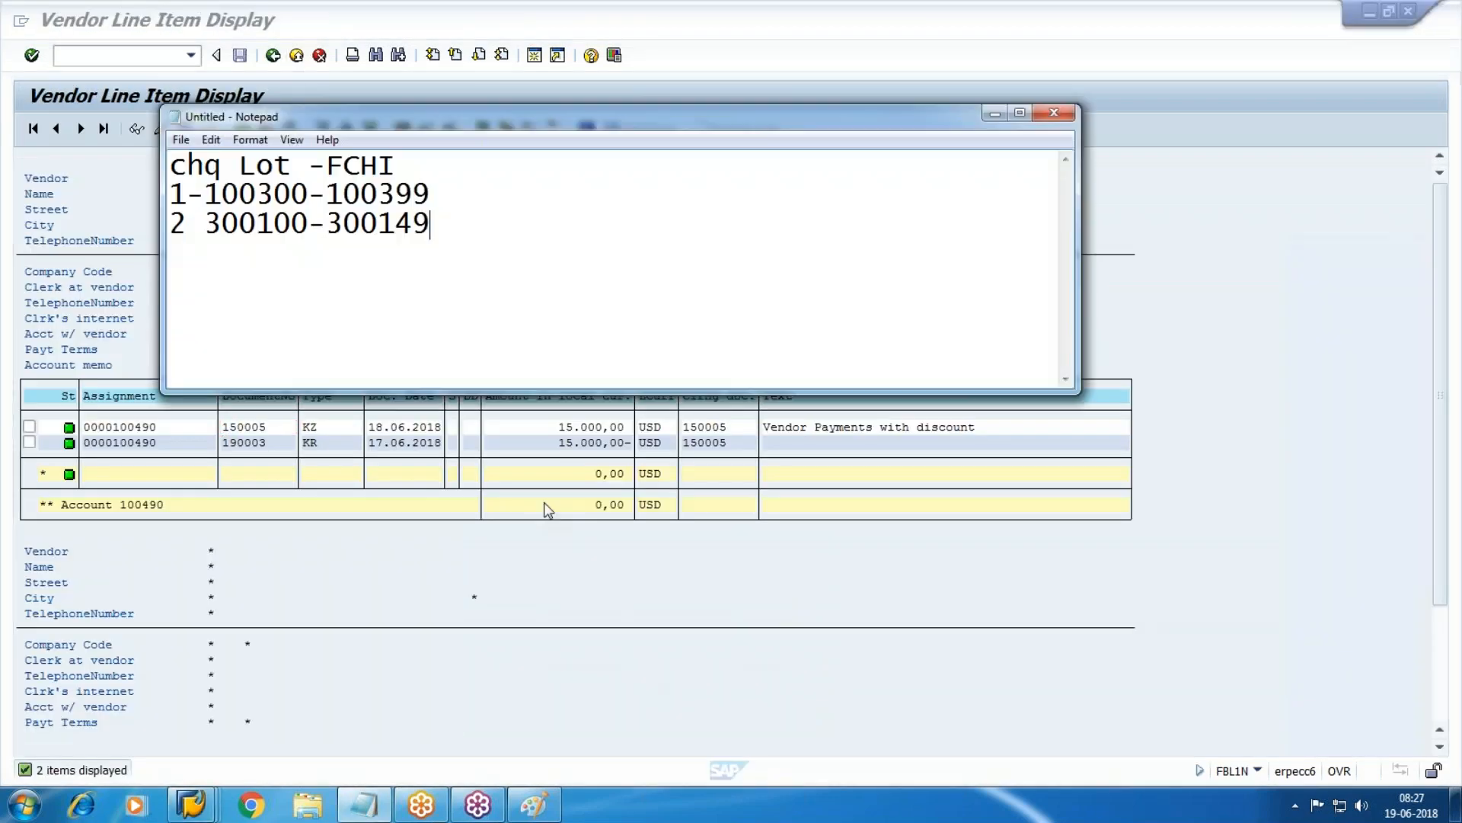
left_click(474, 597)
mouse_move(216, 810)
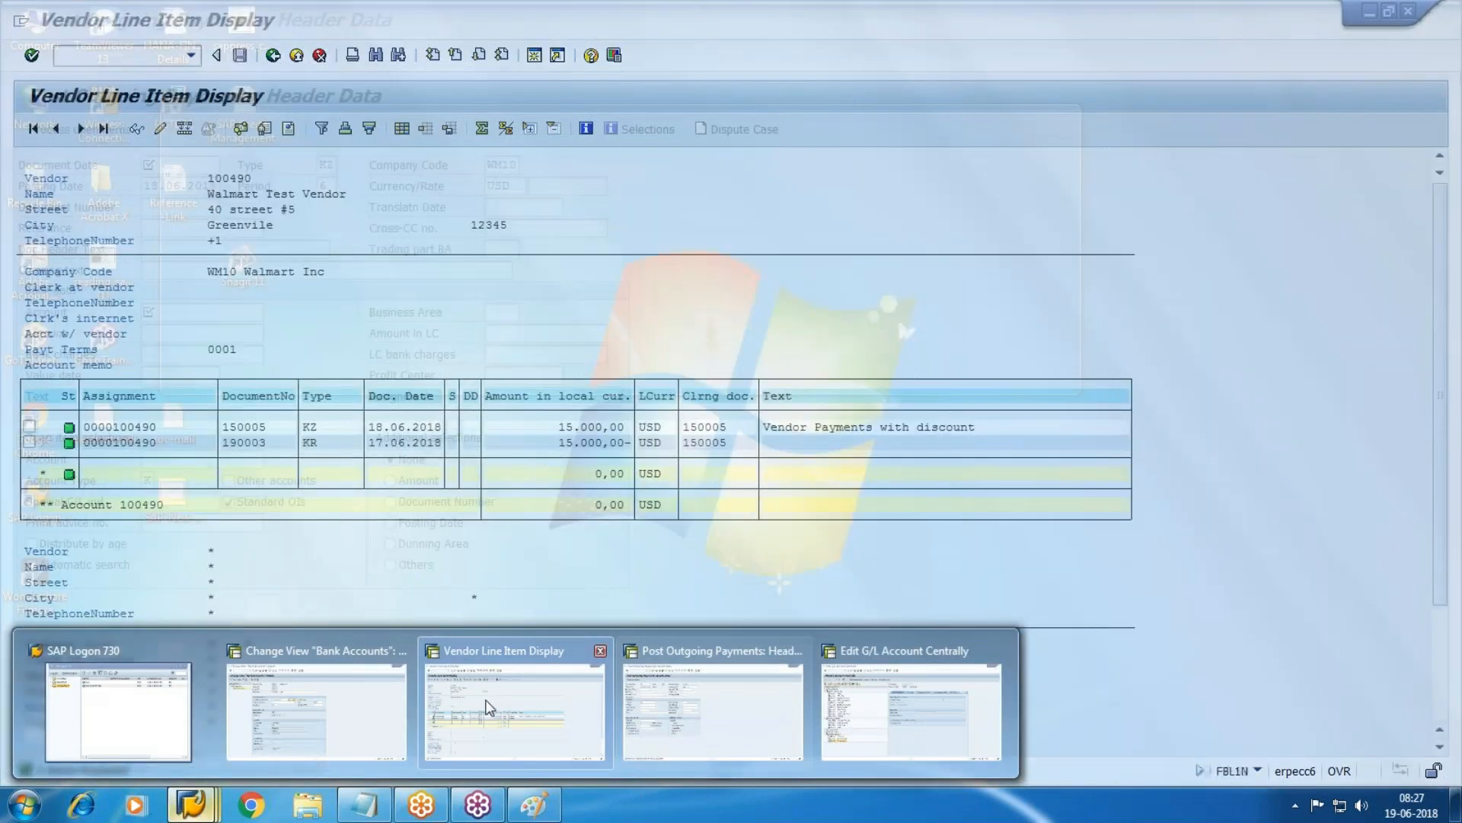
left_click(743, 727)
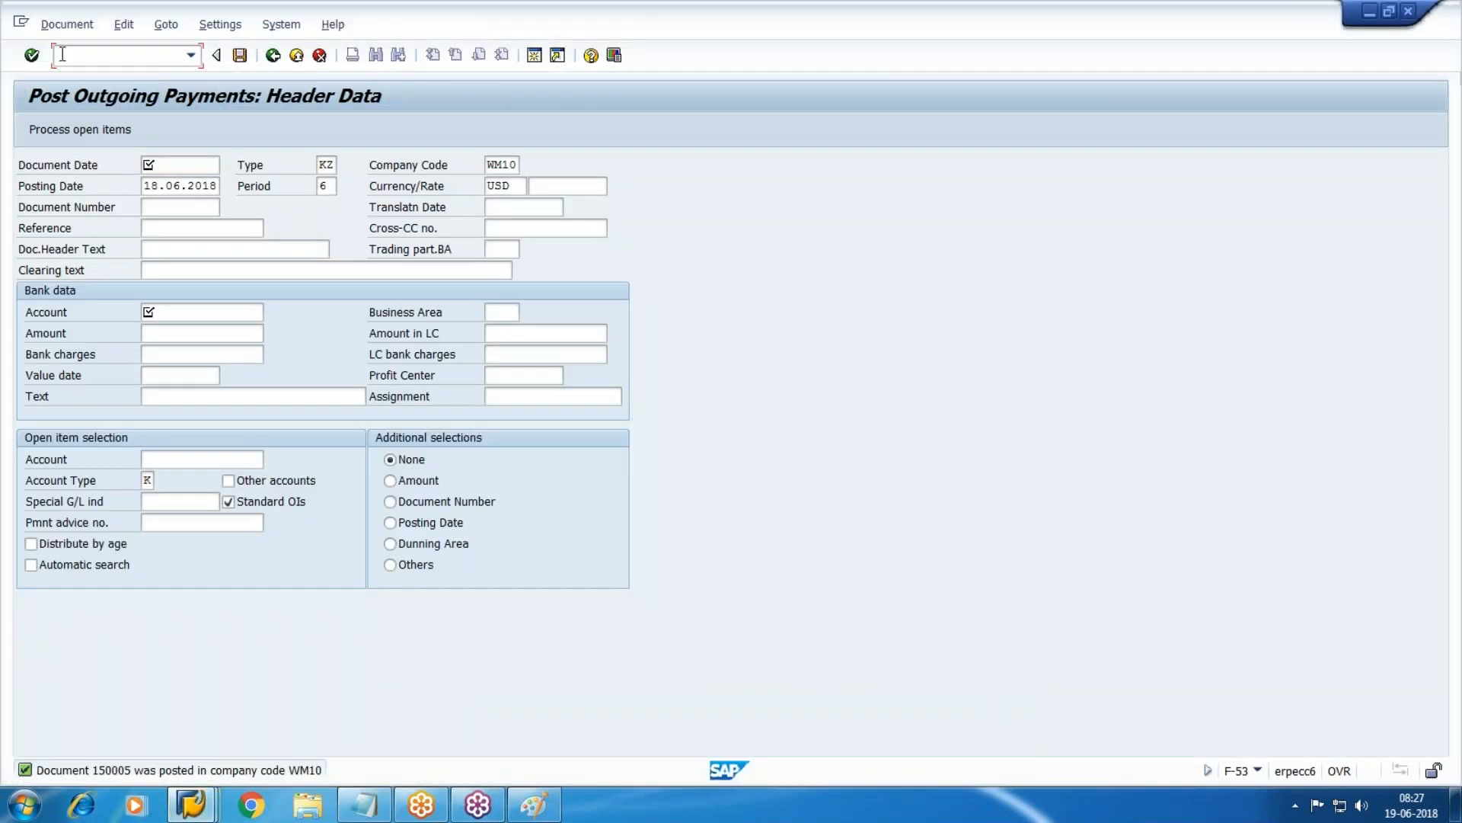
type("/NFCH5")
key("Return")
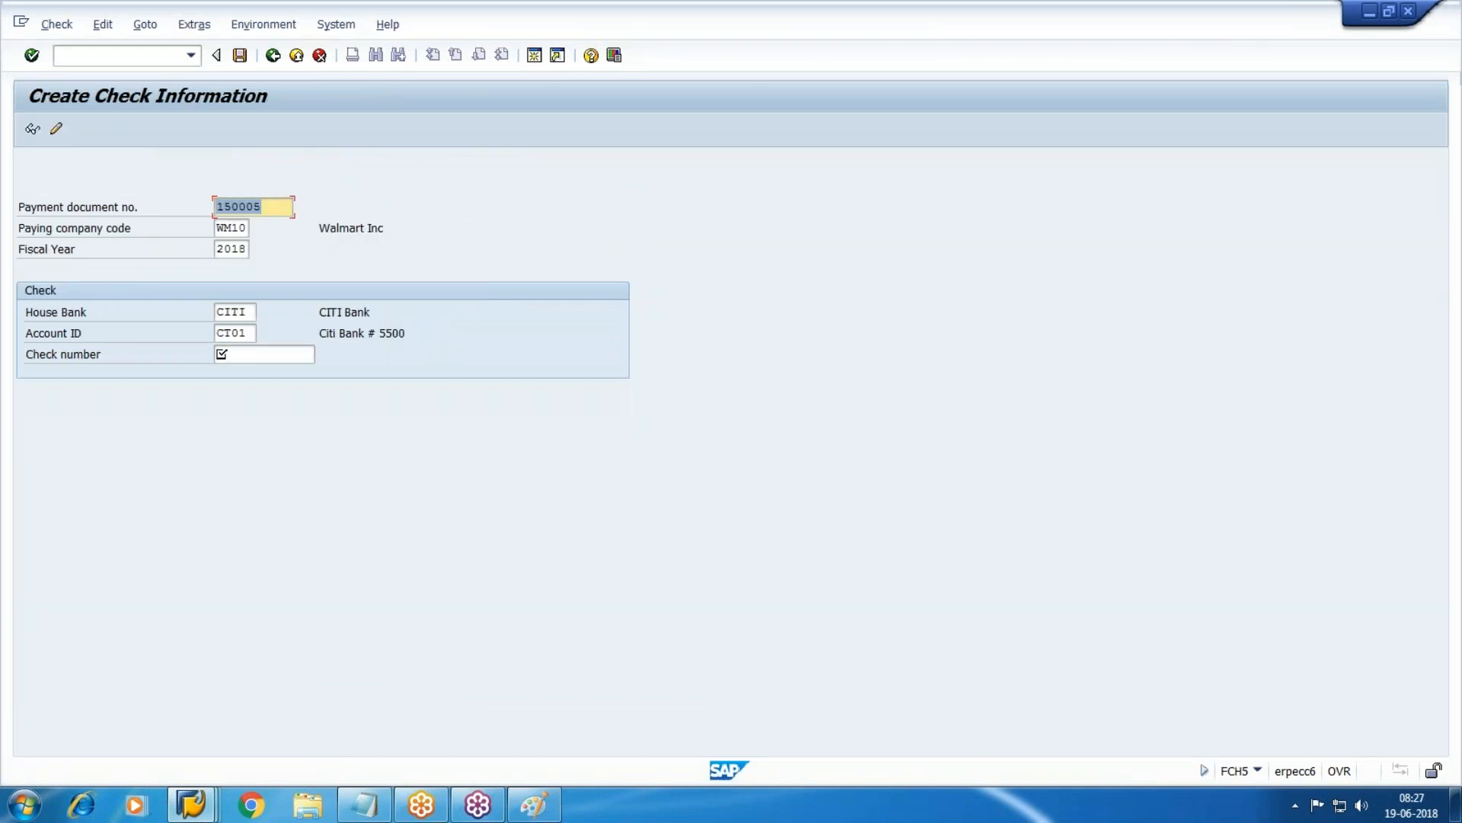
Enter check number 100300 for payment 150005 and show its check details.
key("Tab")
key("Tab")
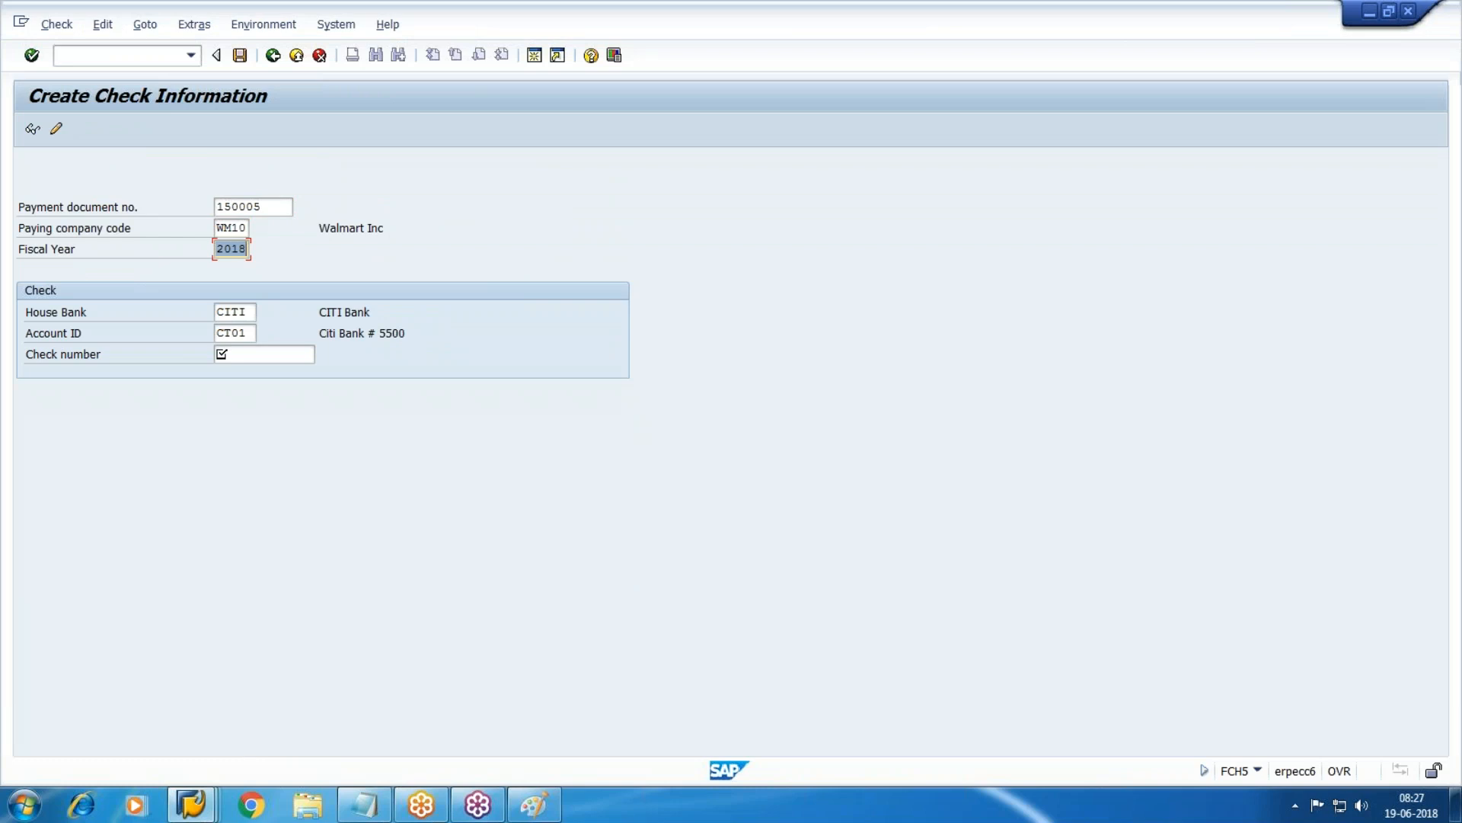
key("Tab")
key("Tab")
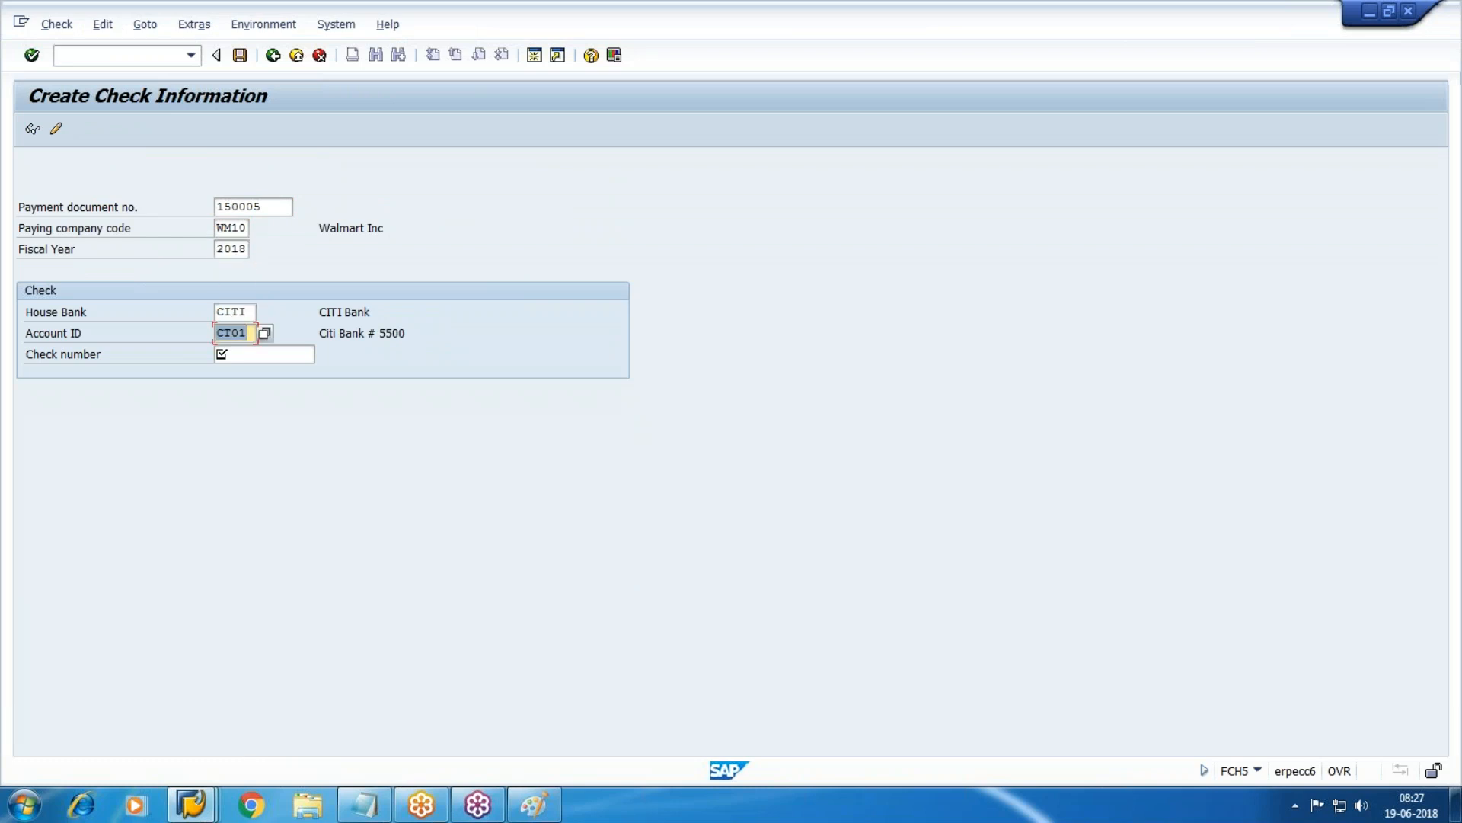
key("Tab")
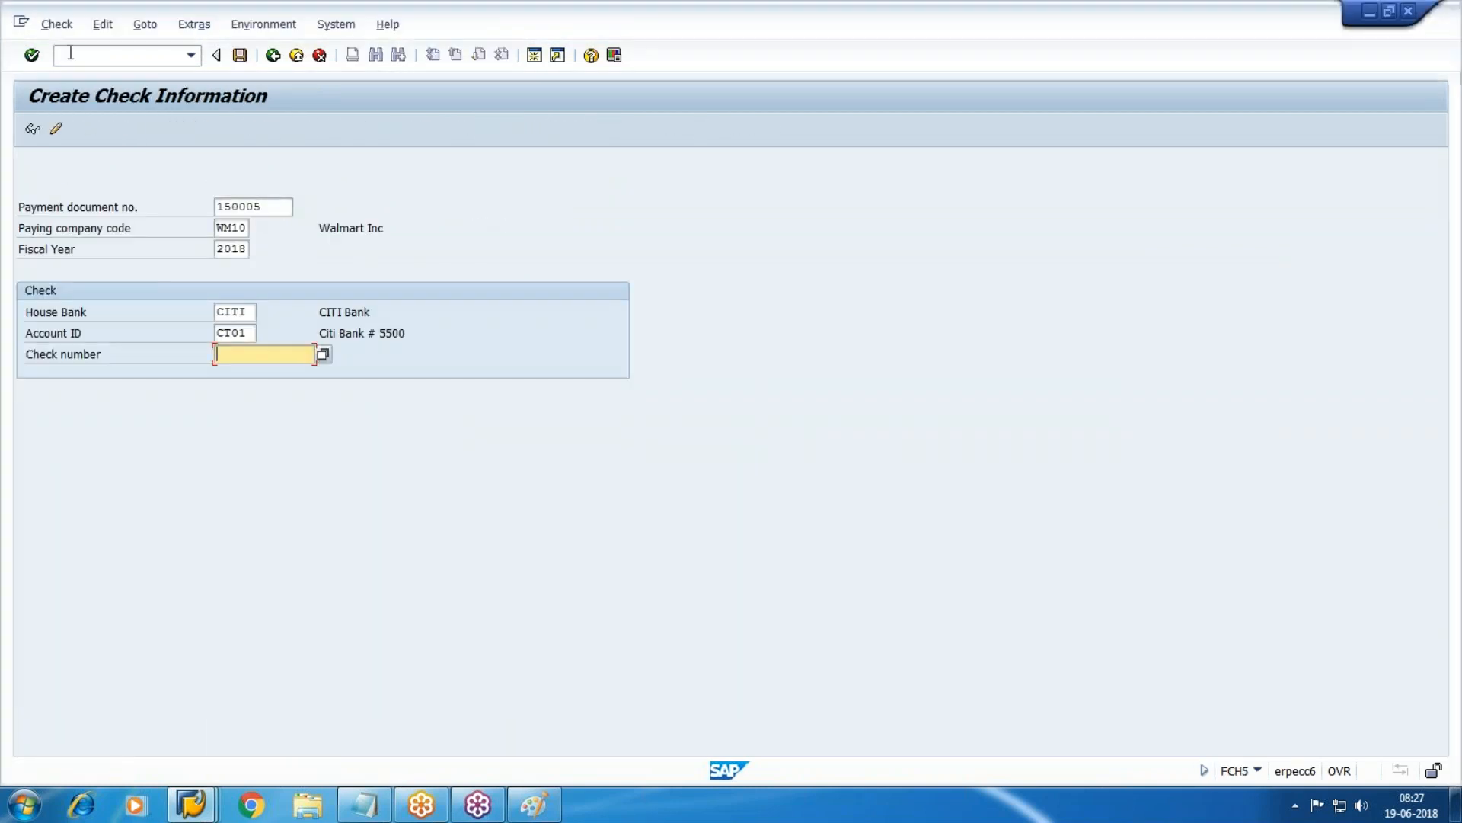
left_click(196, 809)
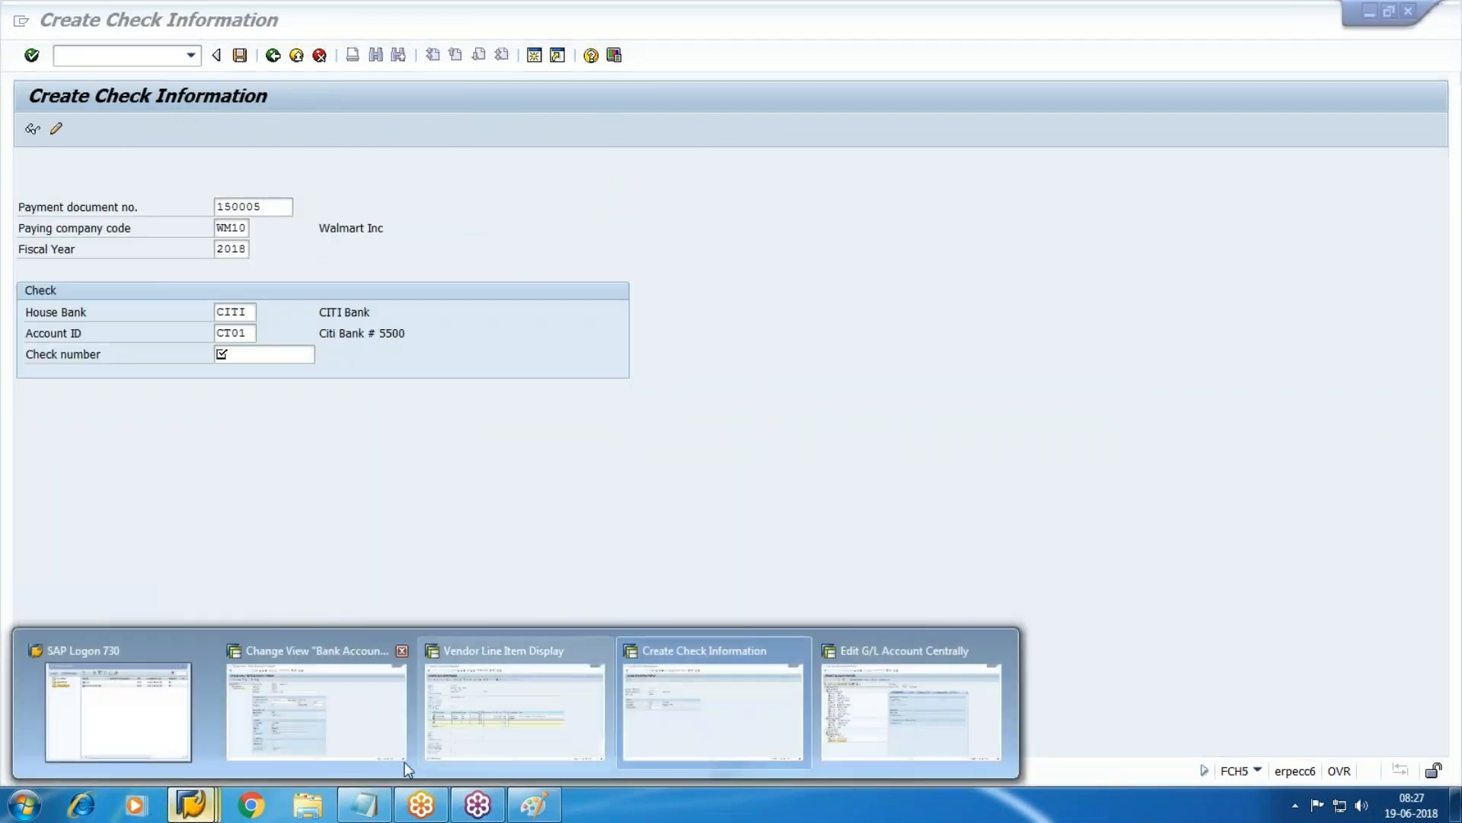
left_click(734, 744)
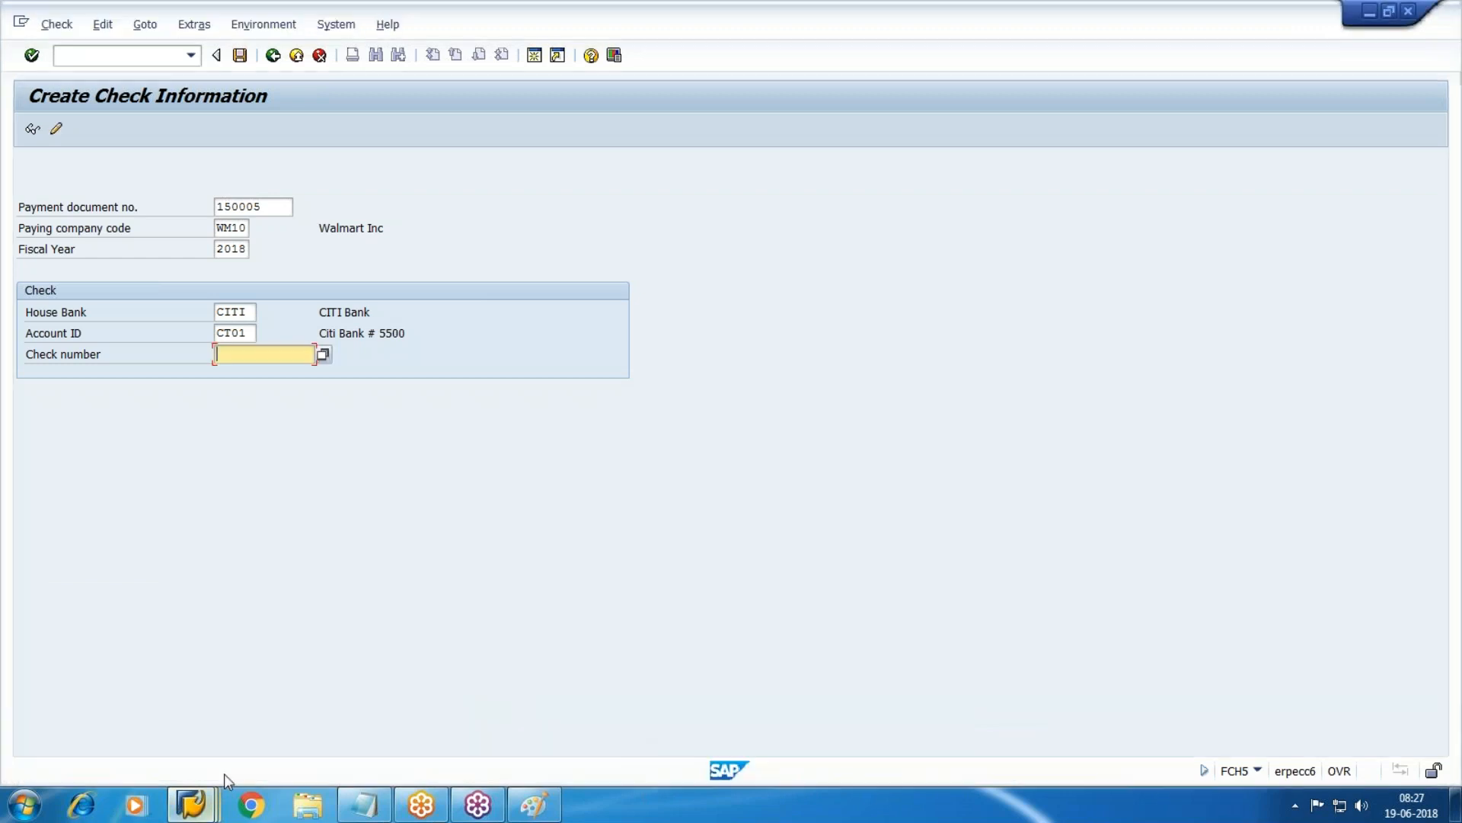
left_click(364, 804)
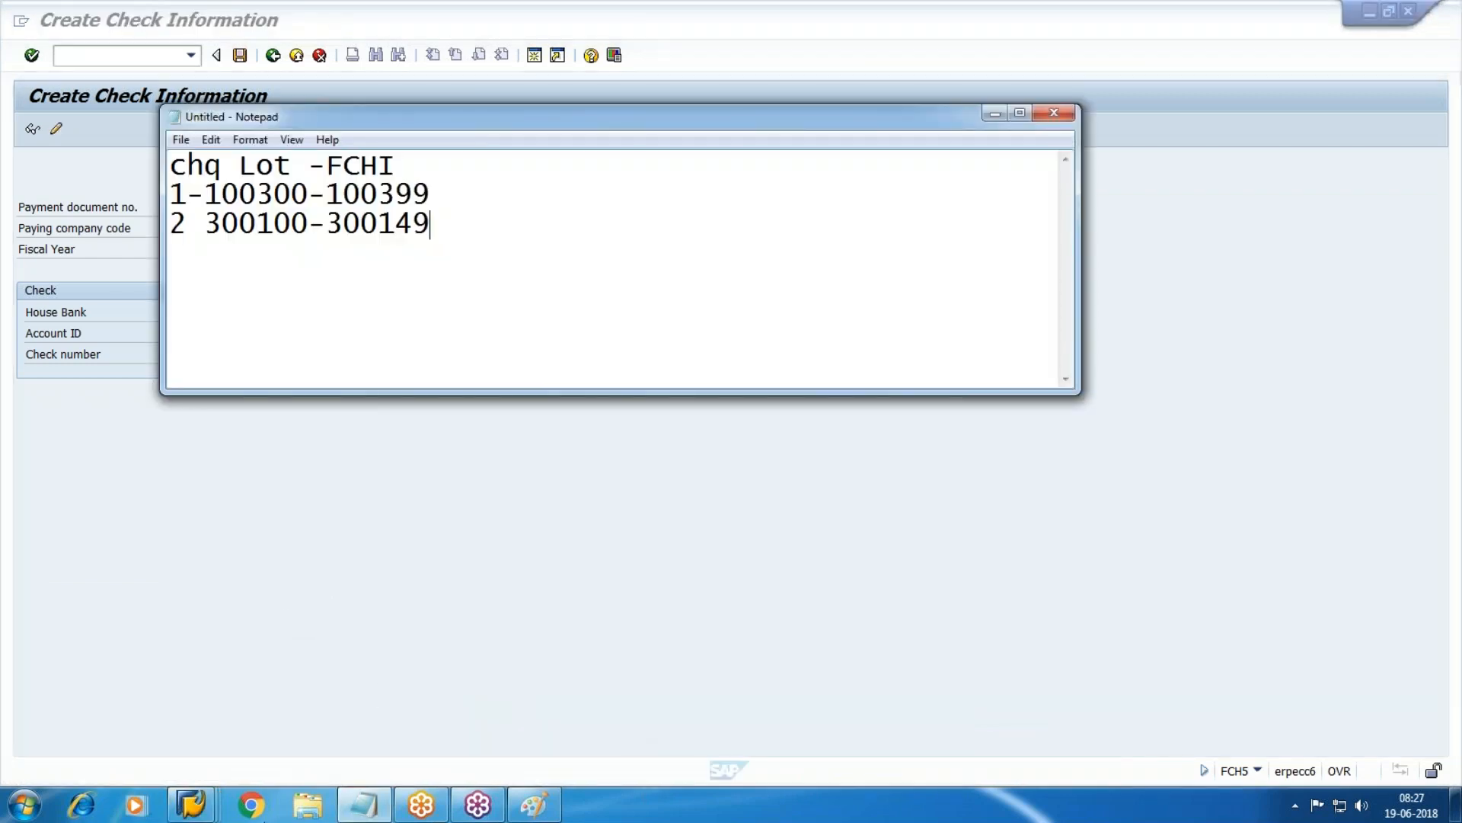
left_click(191, 805)
left_click(684, 723)
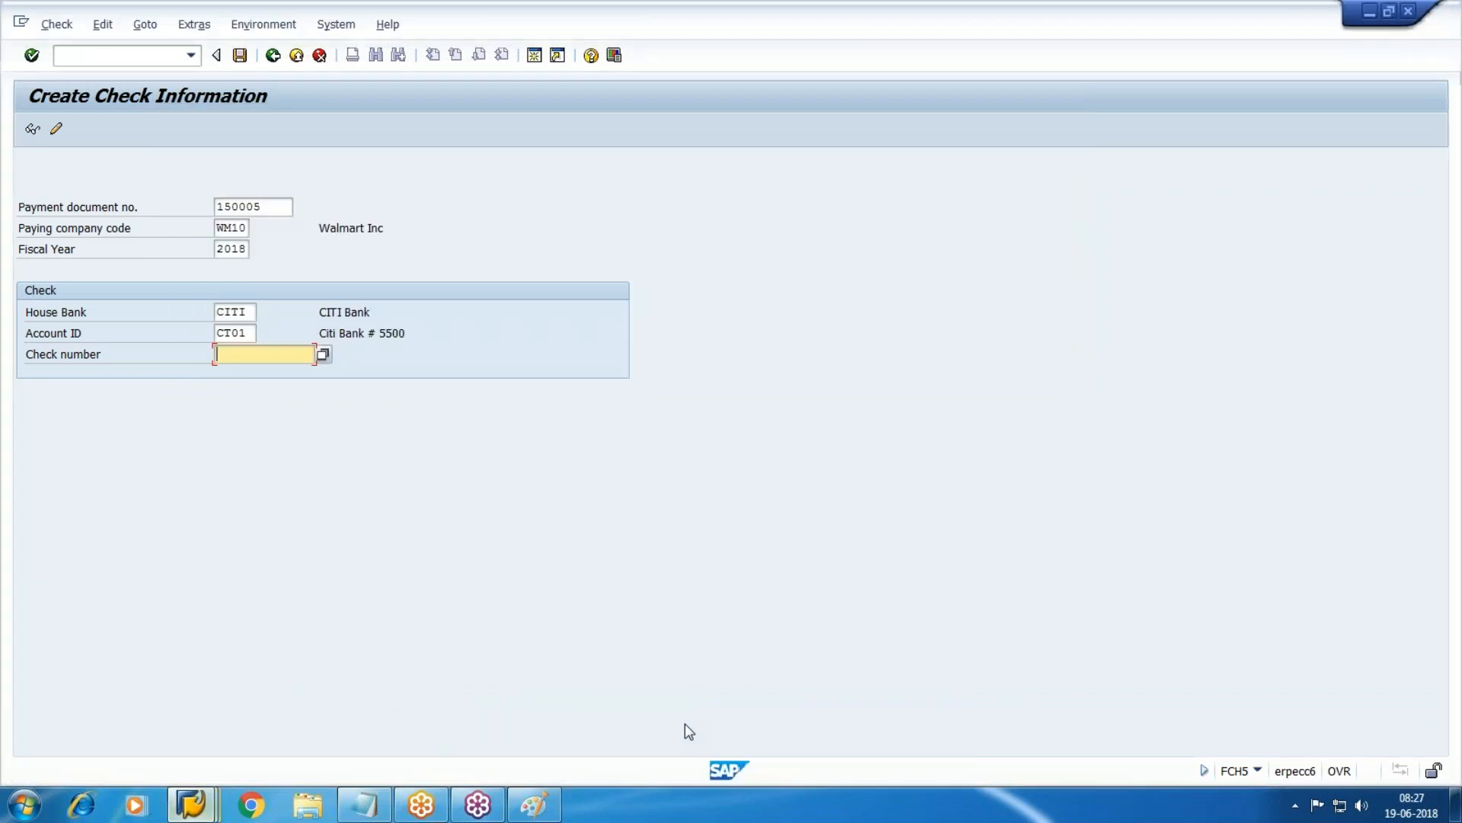
type("100300")
key("Return")
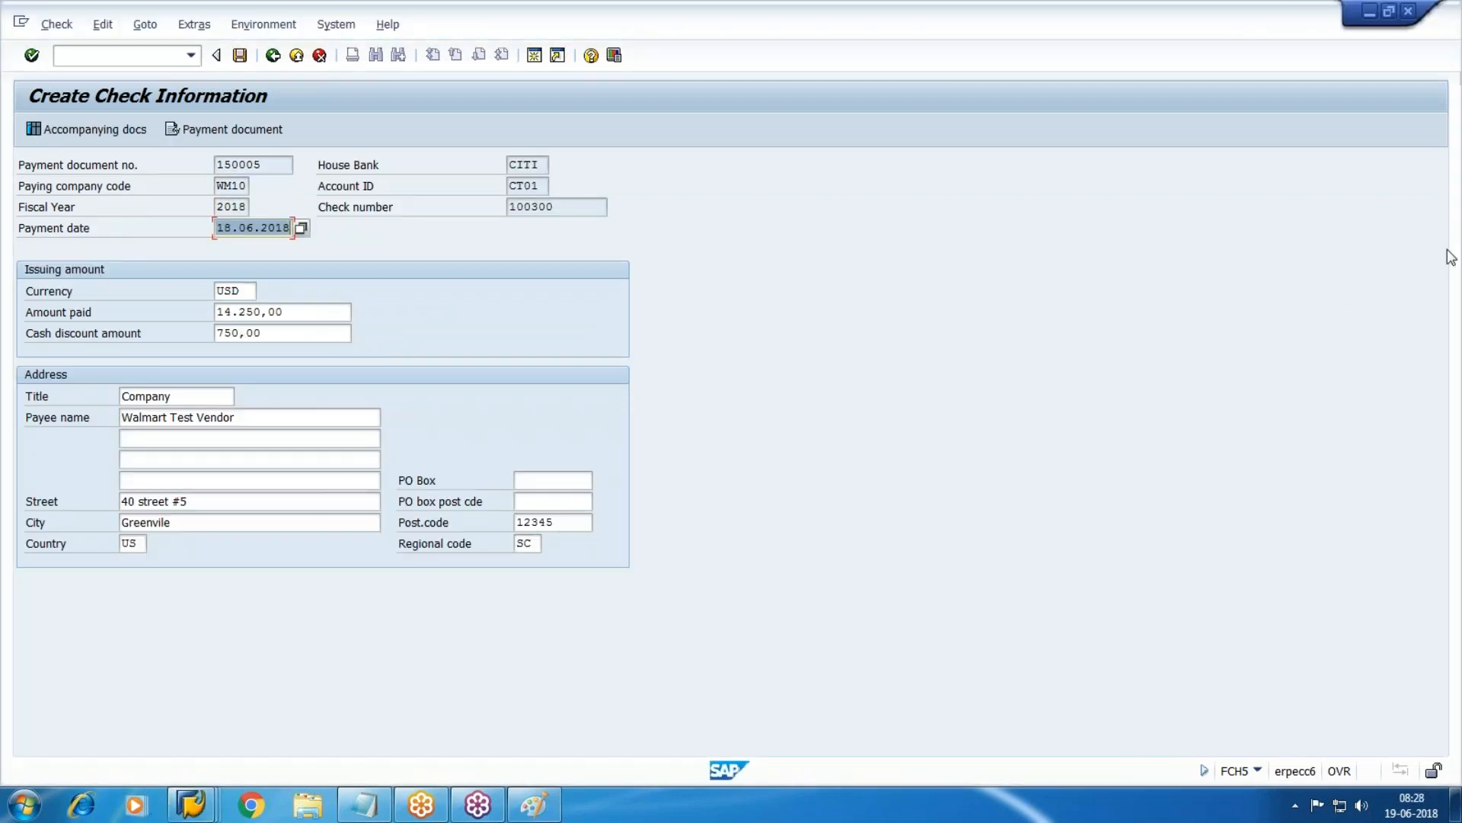
Review check 100300's accompanying line items and payment document, then save it.
left_click(1323, 282)
left_click_drag(327, 306, 562, 231)
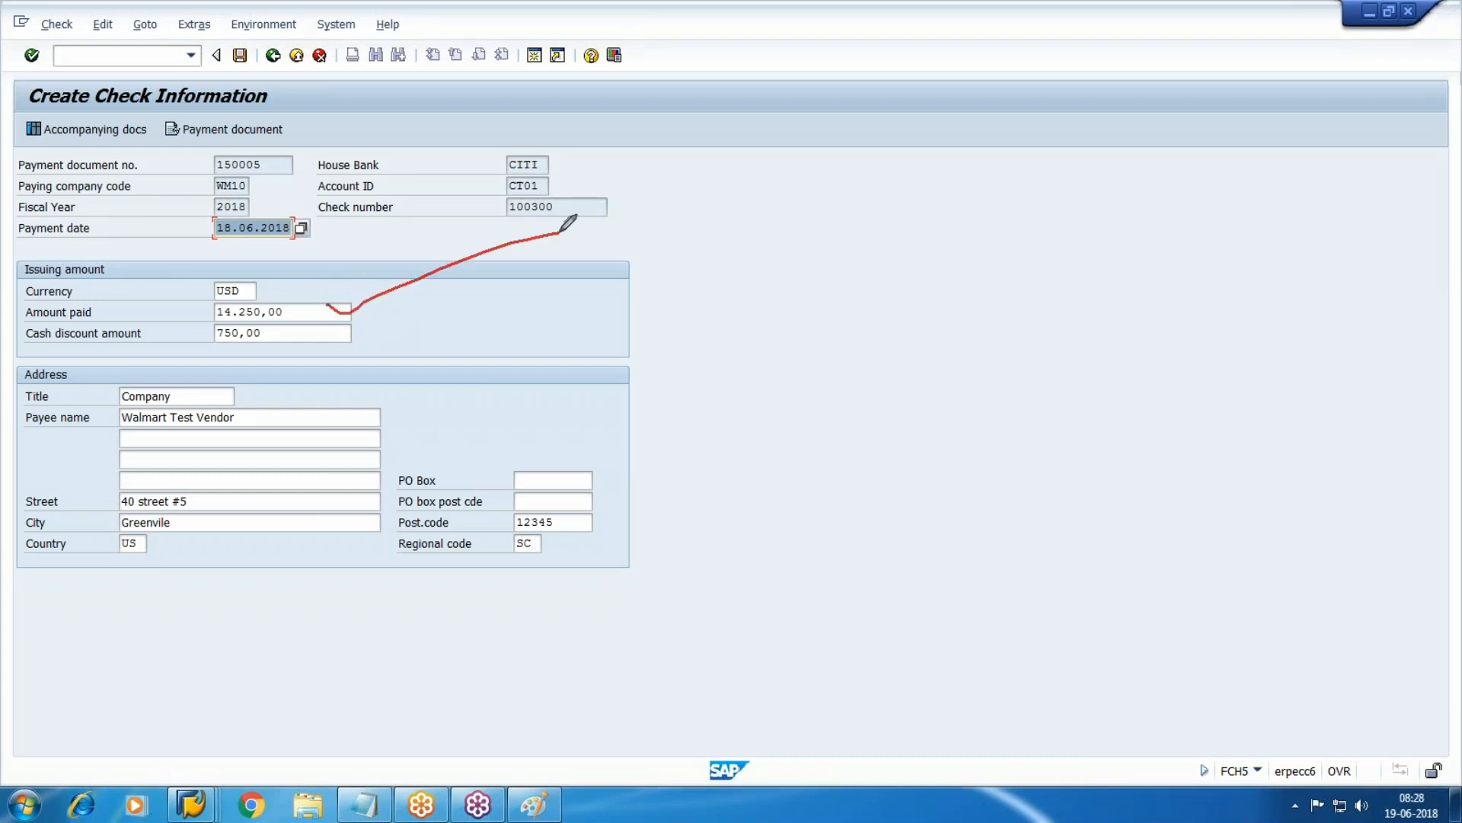
mouse_move(295, 350)
left_mouse_down()
mouse_move(176, 333)
mouse_move(229, 311)
left_mouse_up()
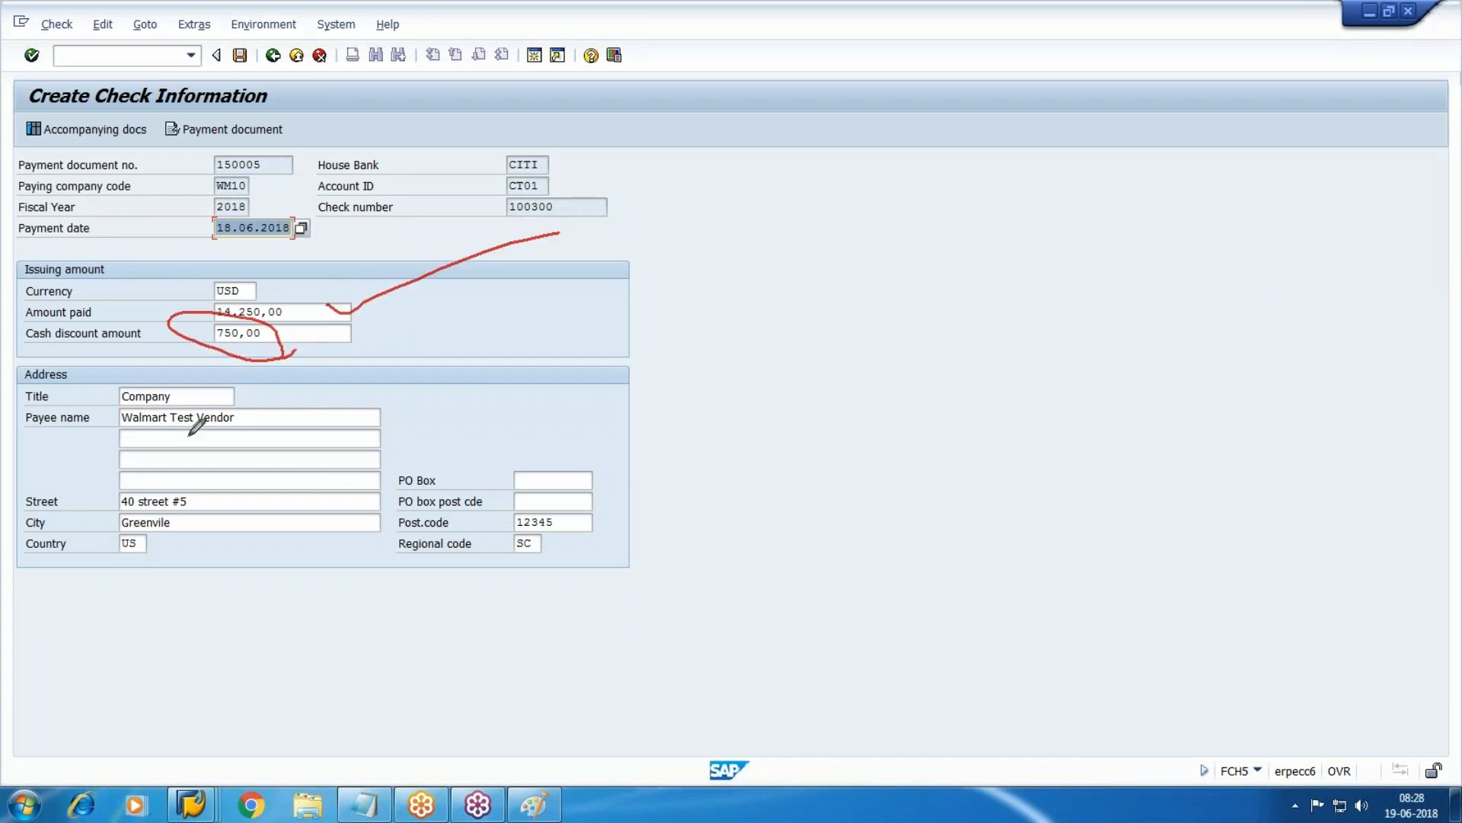
mouse_move(555, 582)
left_mouse_down()
mouse_move(43, 634)
mouse_move(494, 487)
mouse_move(295, 638)
left_mouse_up()
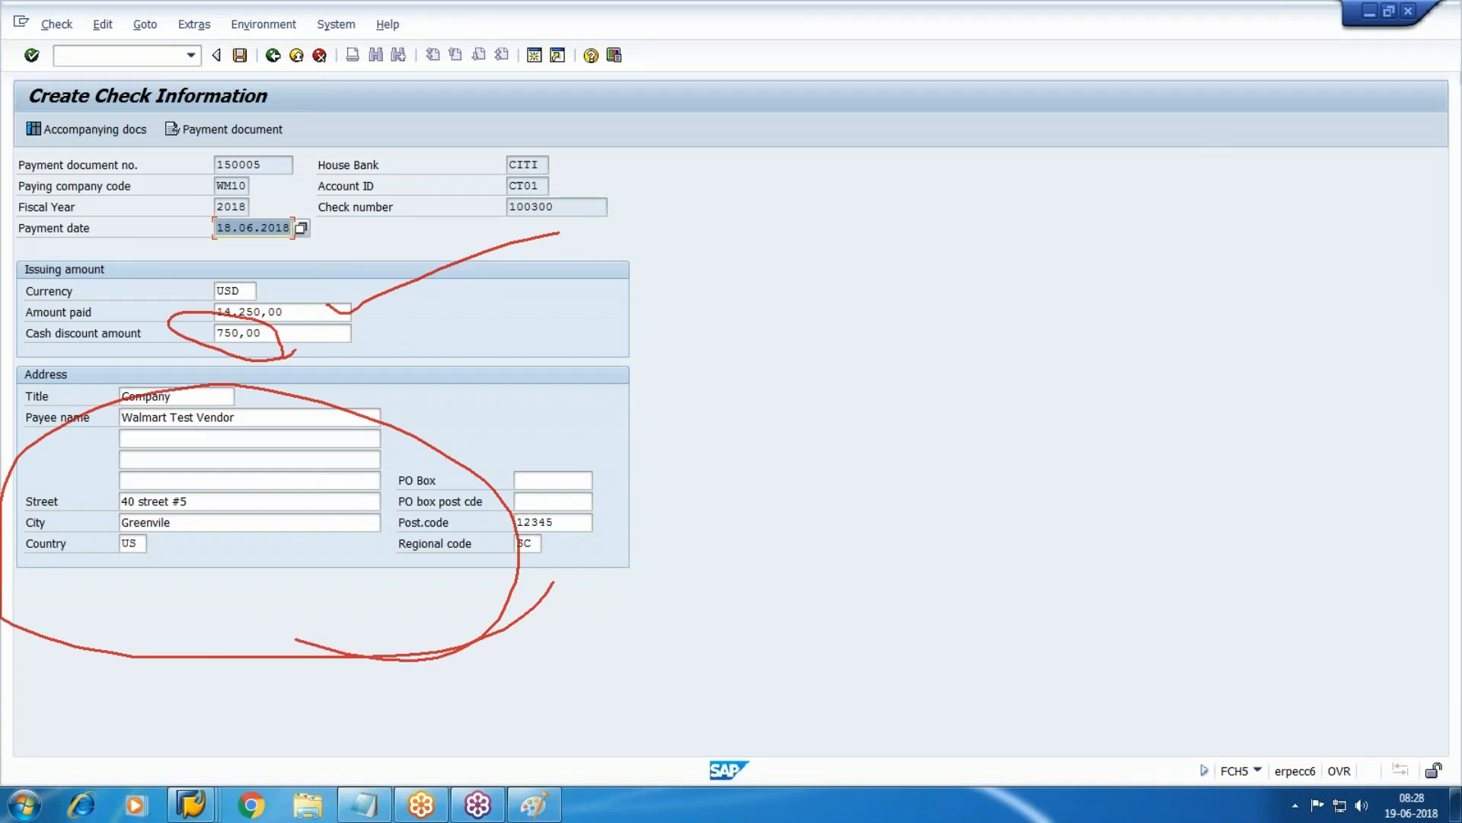
left_click(1310, 352)
left_click(1452, 233)
left_click(1319, 269)
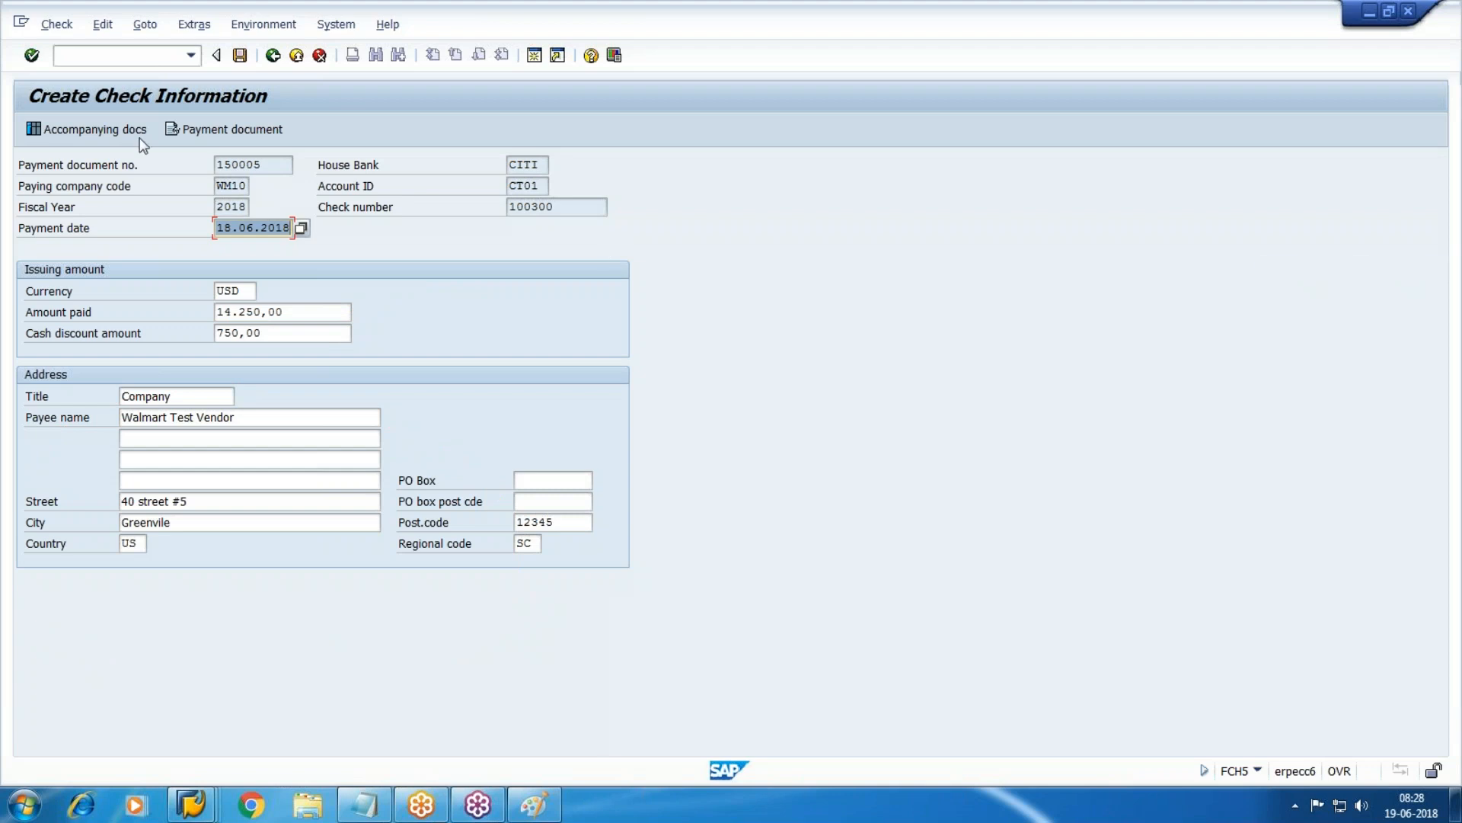
left_click(58, 134)
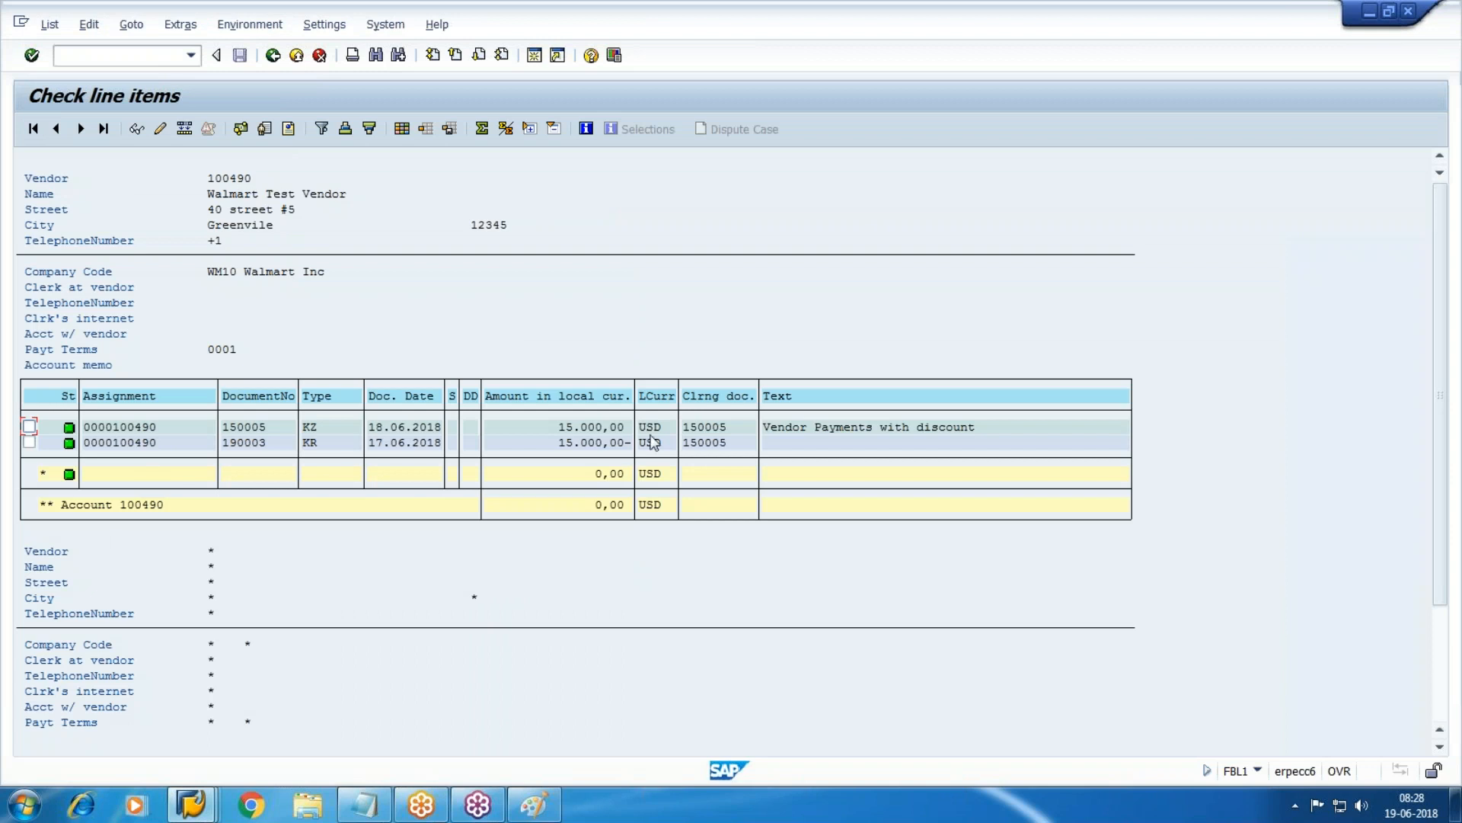
left_click(273, 55)
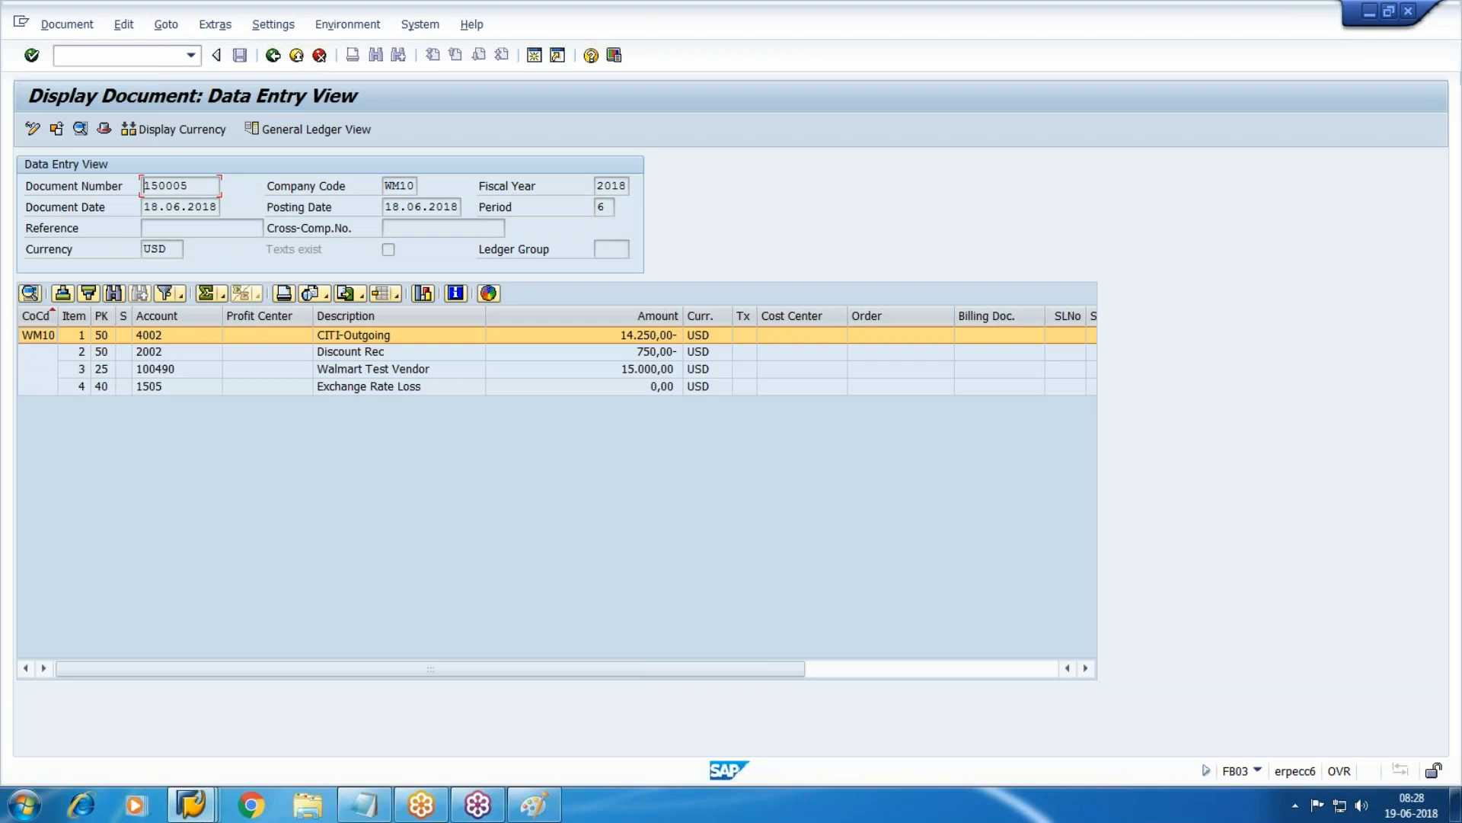
left_click(273, 55)
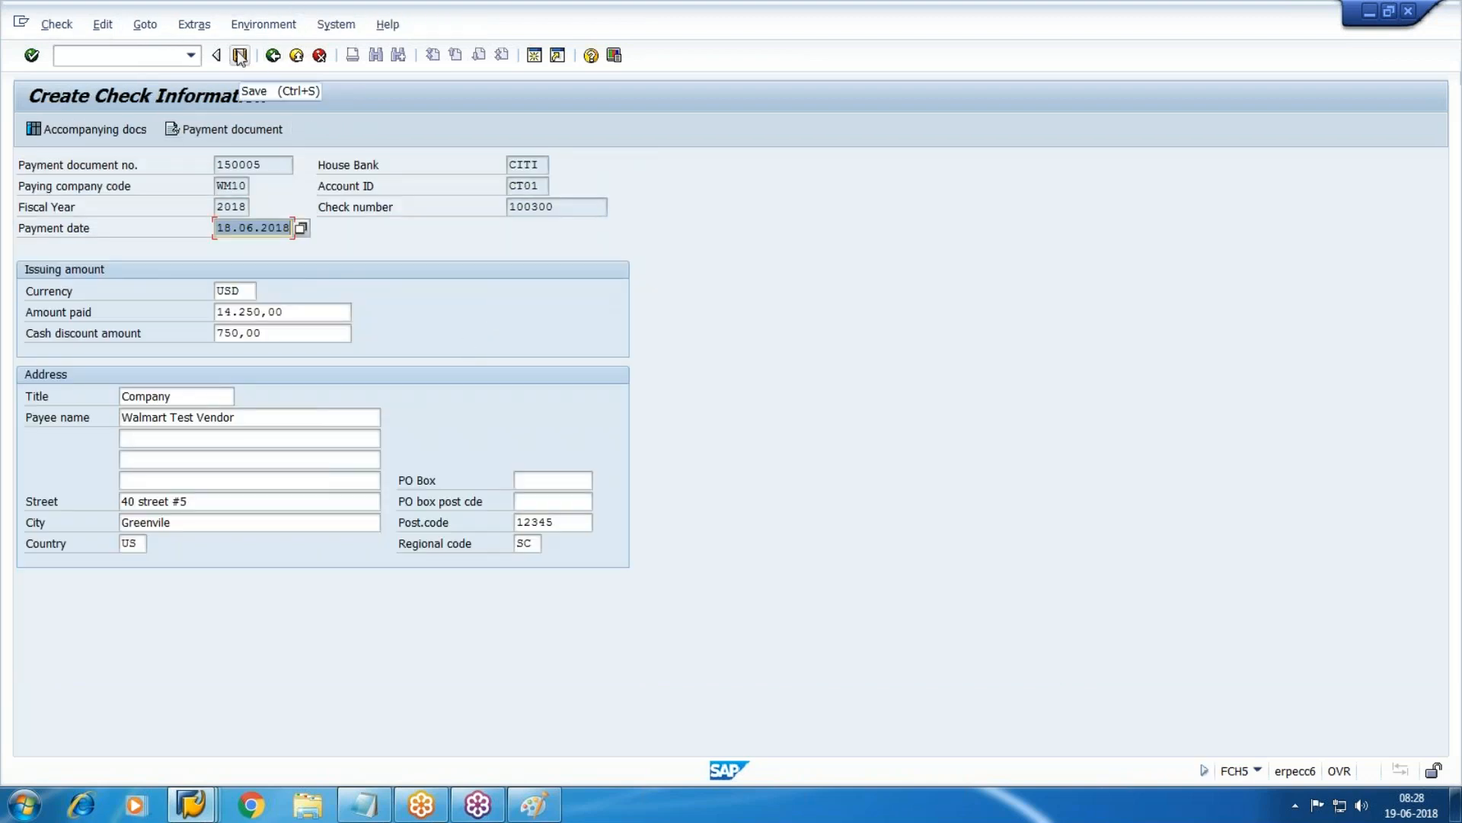
left_click(240, 55)
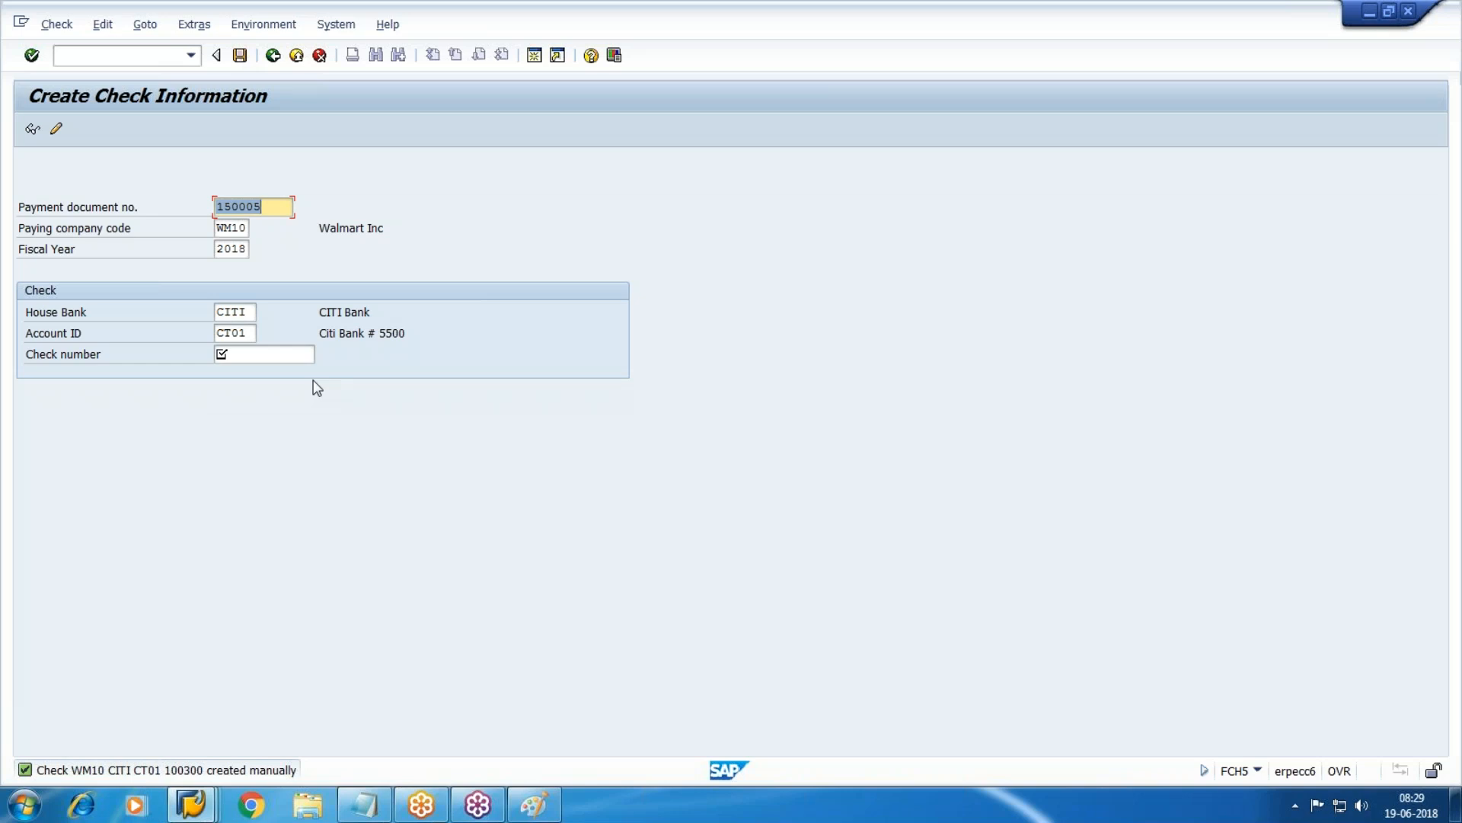
Add notes 'Manual chq -FCH5' and 'Chq Register - FCHN' in Notepad.
left_click(364, 806)
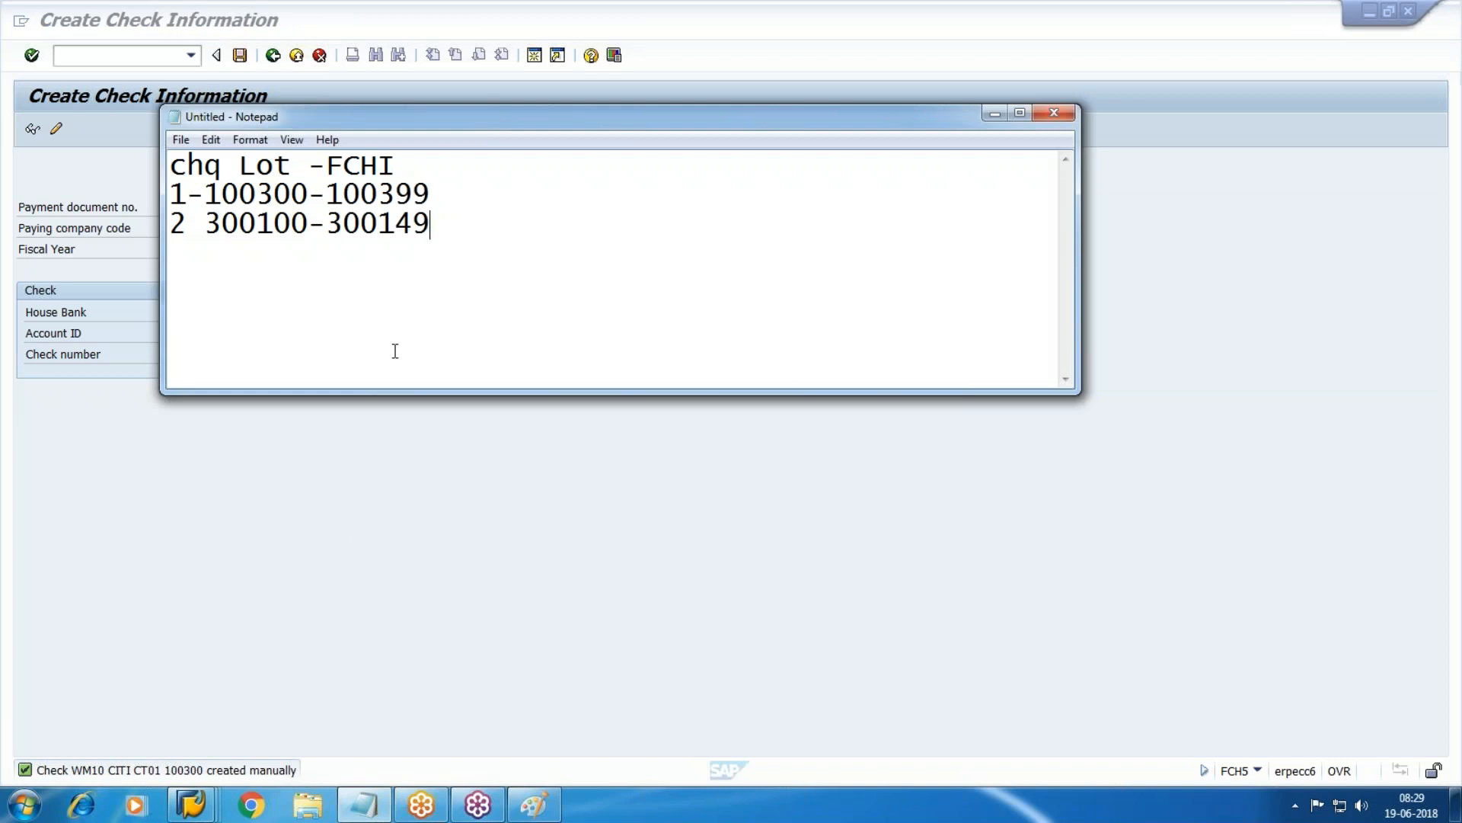
key("Return")
type("Manual chq -FCH5")
key("Return")
type("Chq Register -  FCHN")
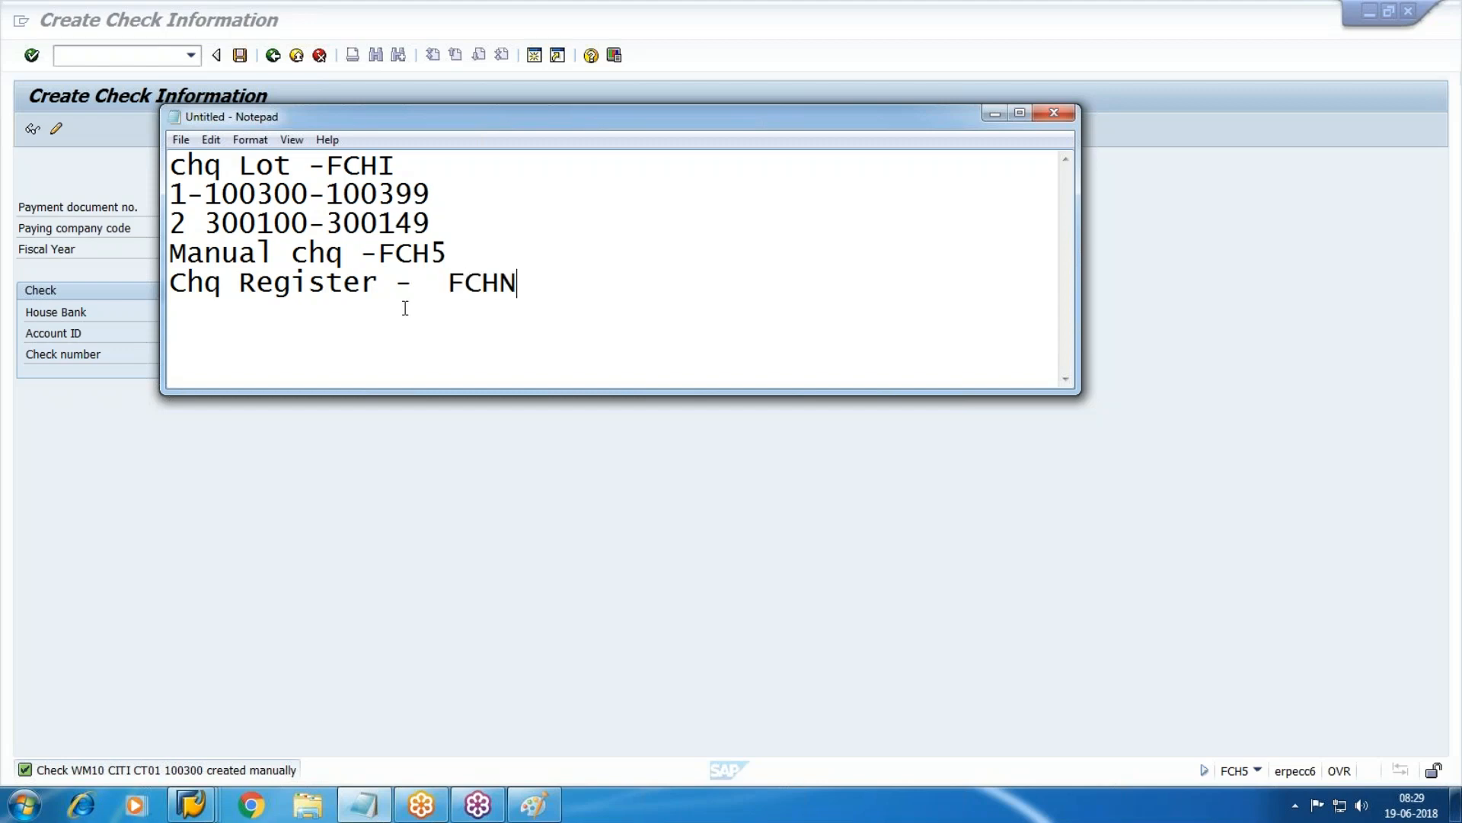
Open the Check Register transaction /NFCHN in SAP.
left_click(798, 501)
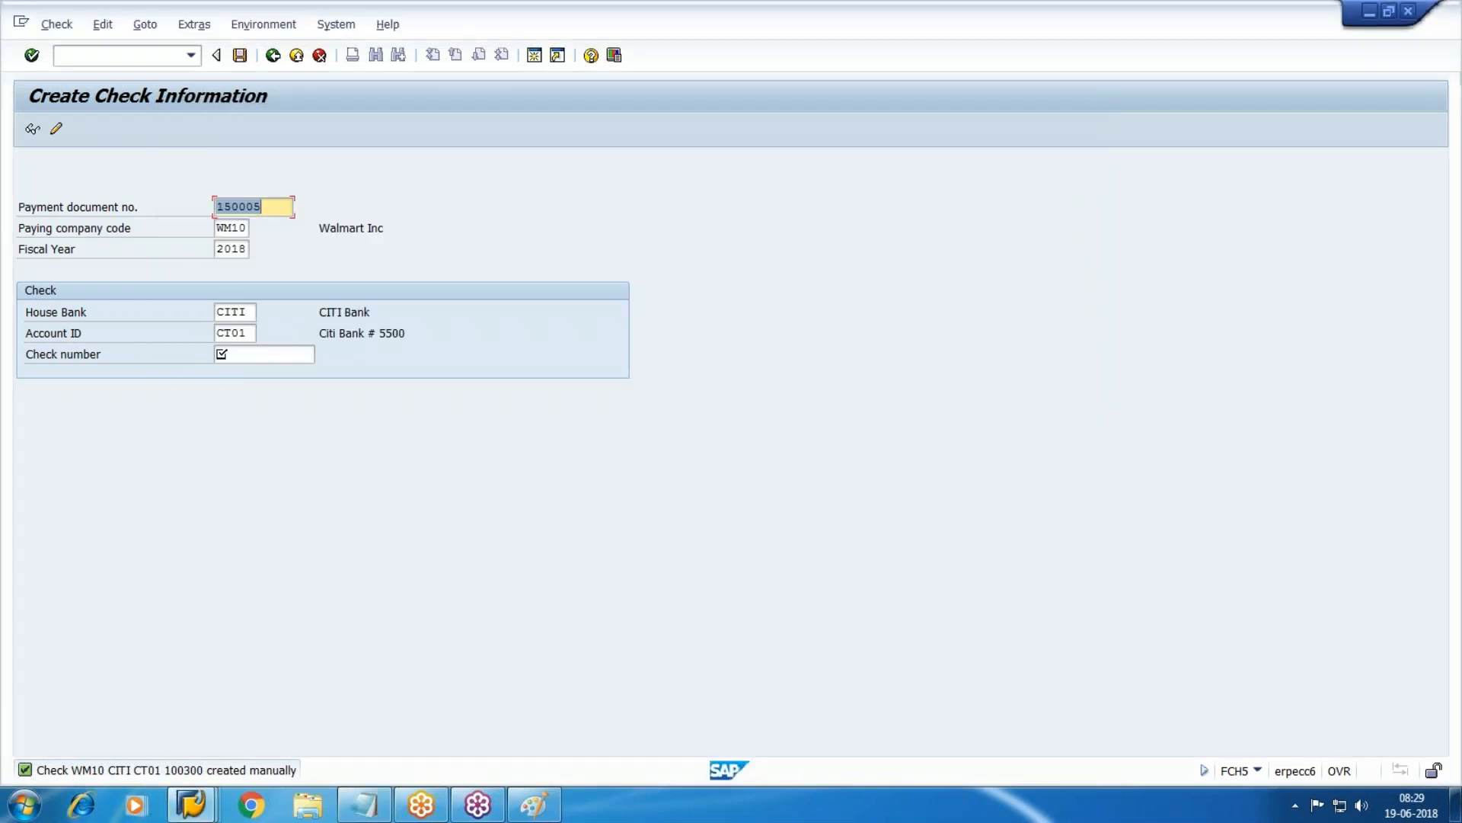
left_click(114, 56)
type("/NFCHN")
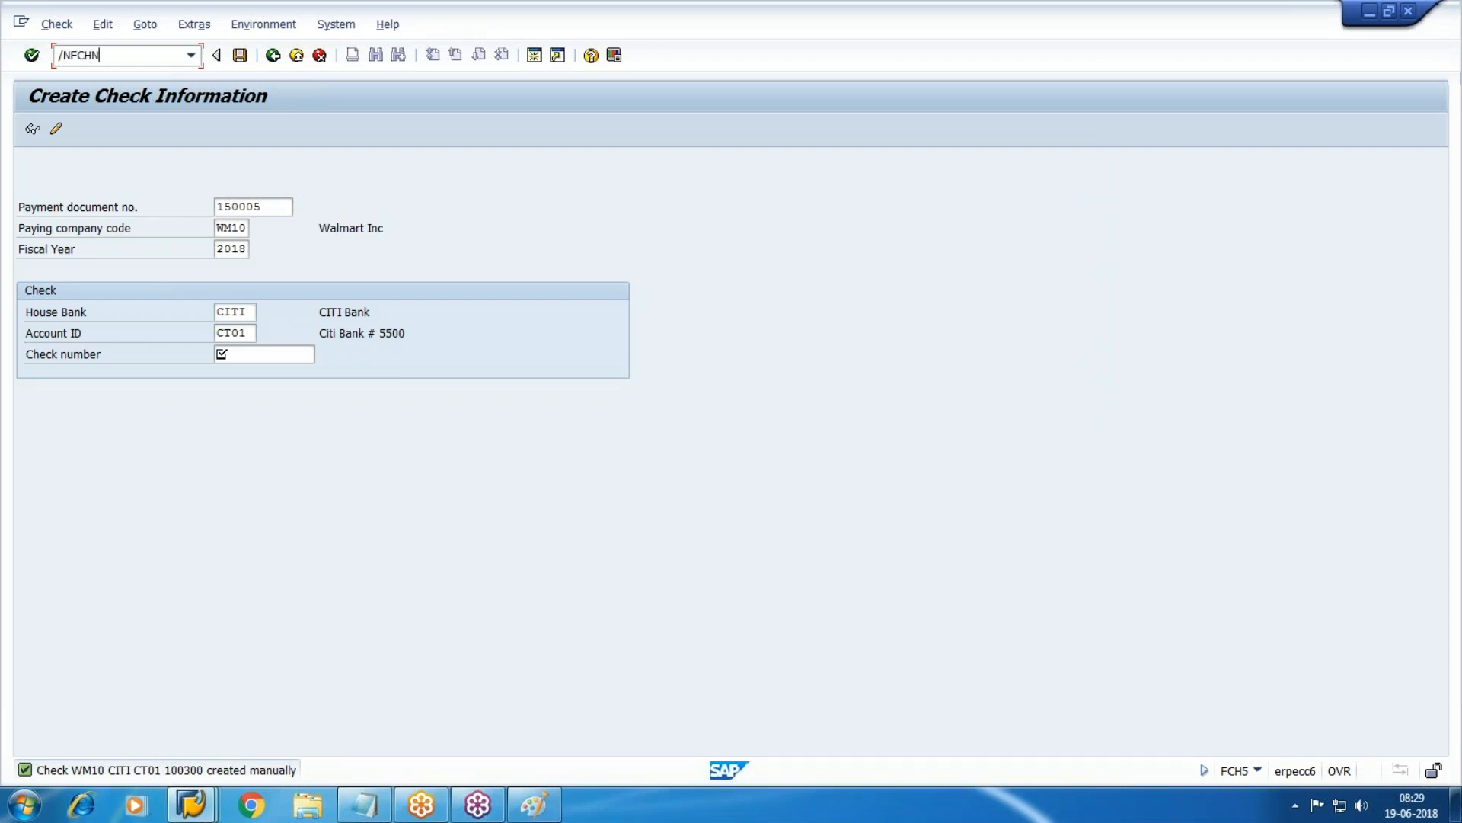
key("Return")
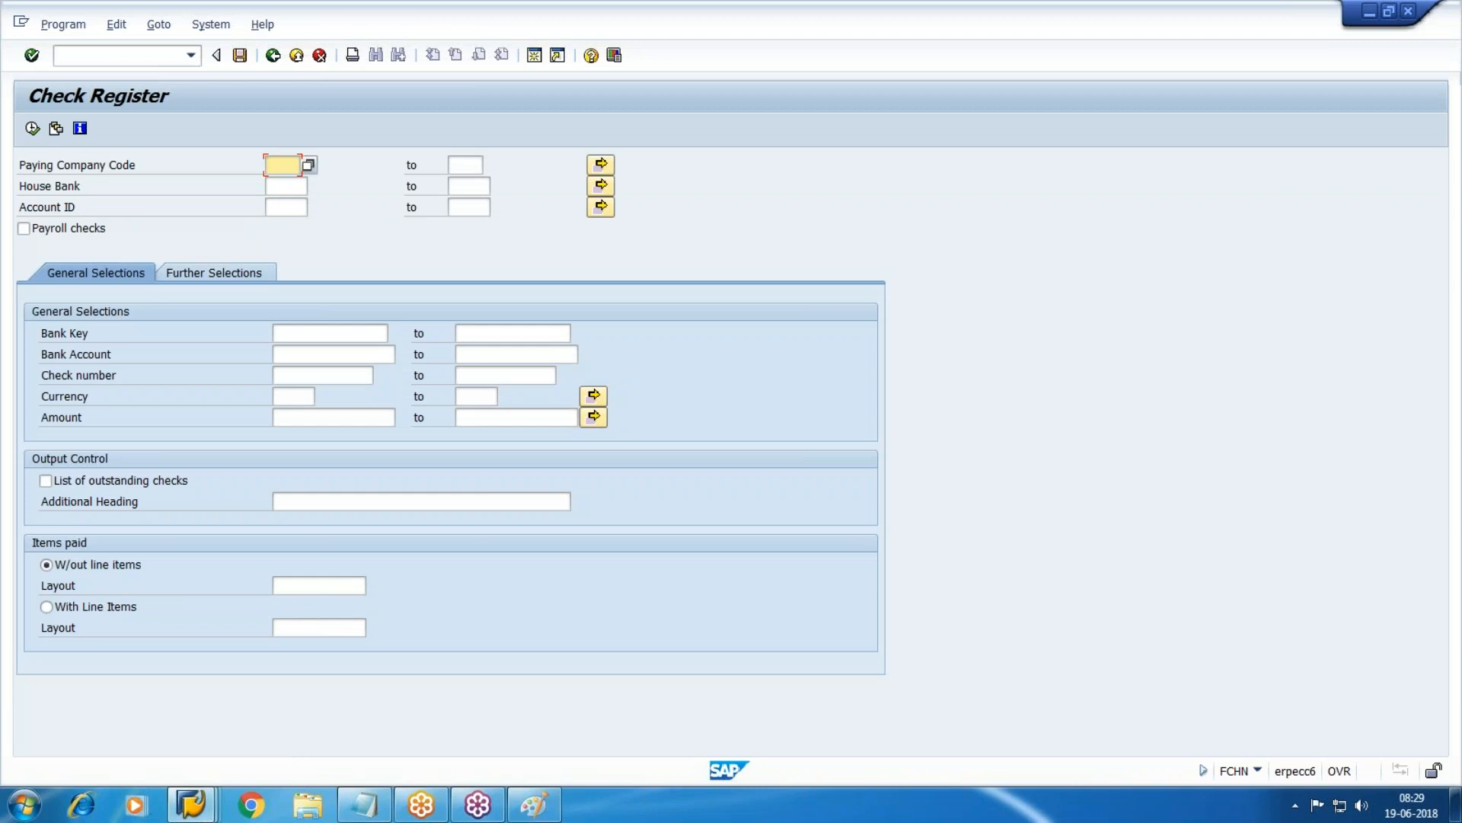
Run the check register for WM10, house bank CITI and account CT01.
type("WM10")
key("Tab")
key("Tab")
key("Tab")
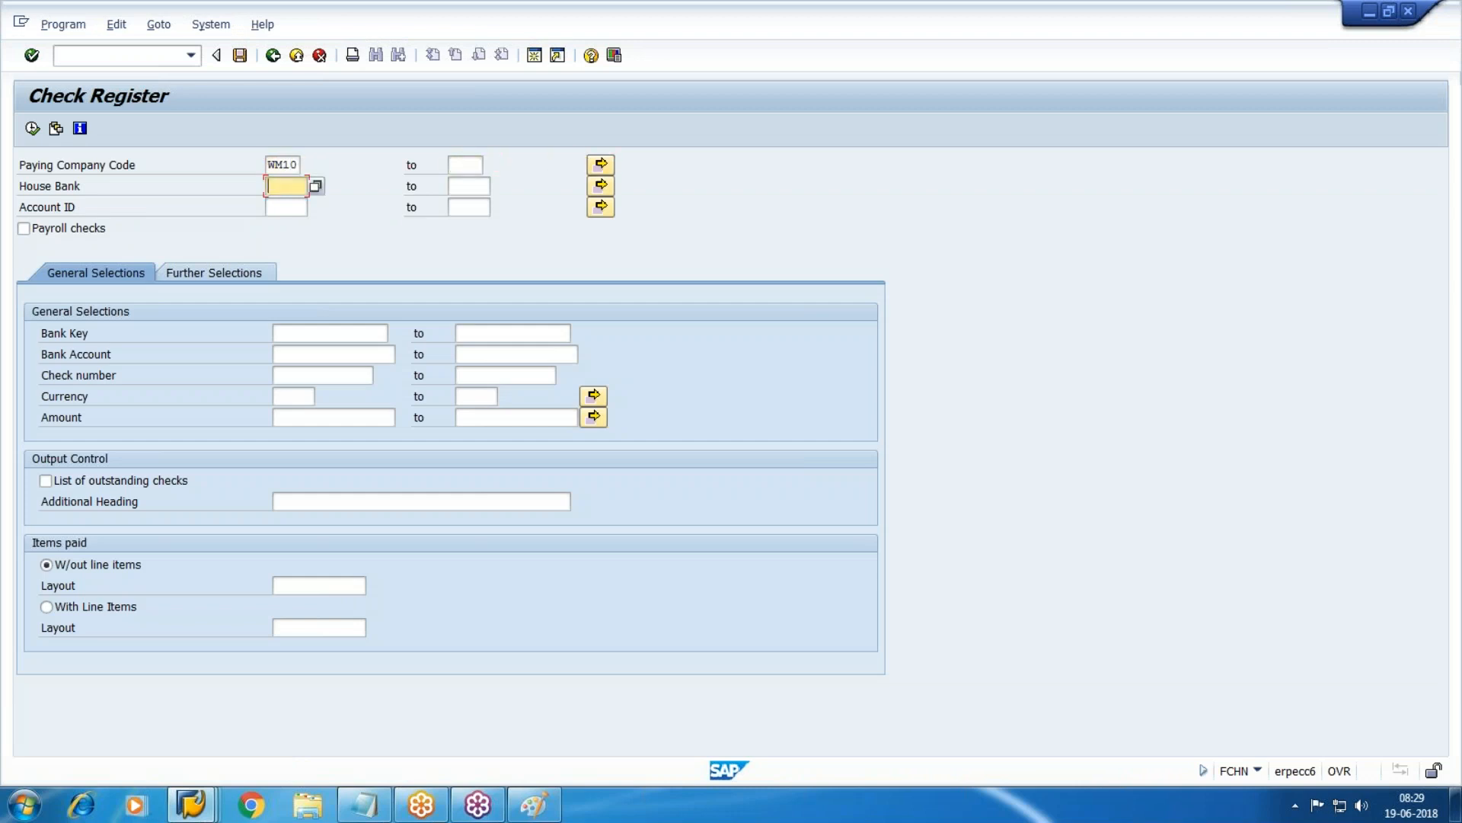
key("F4")
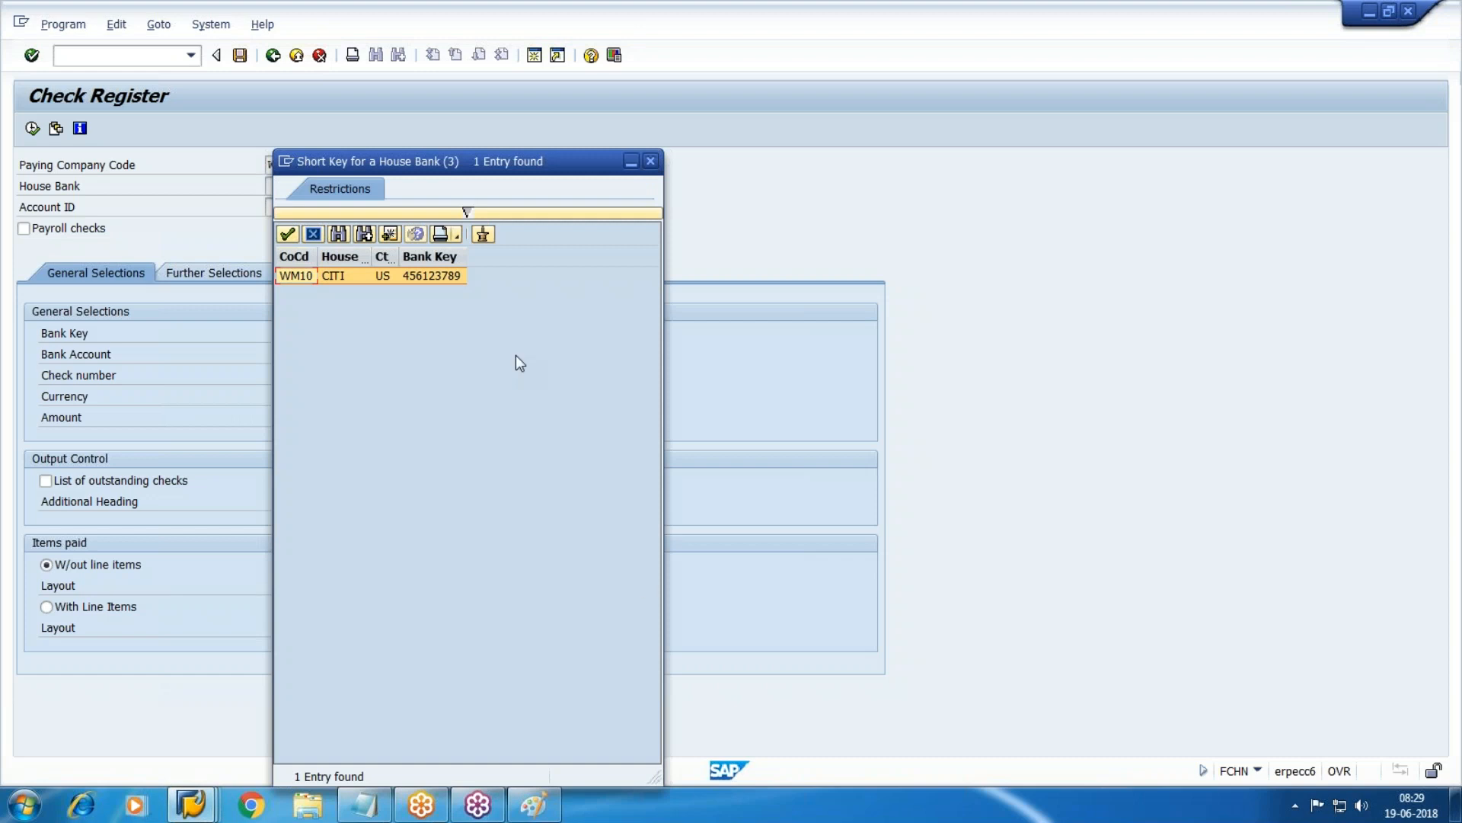
key("Return")
key("Tab")
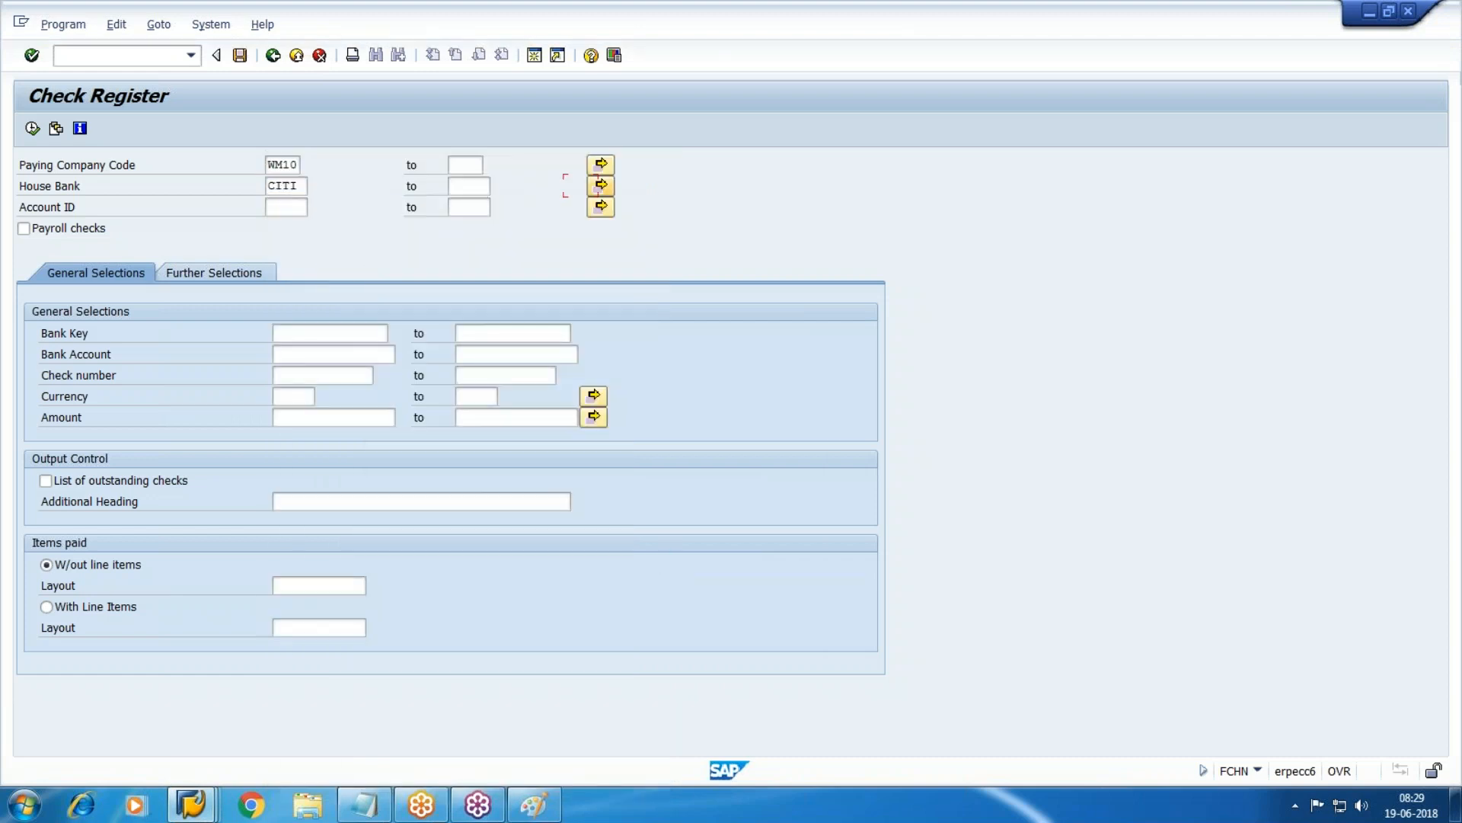
key("F4")
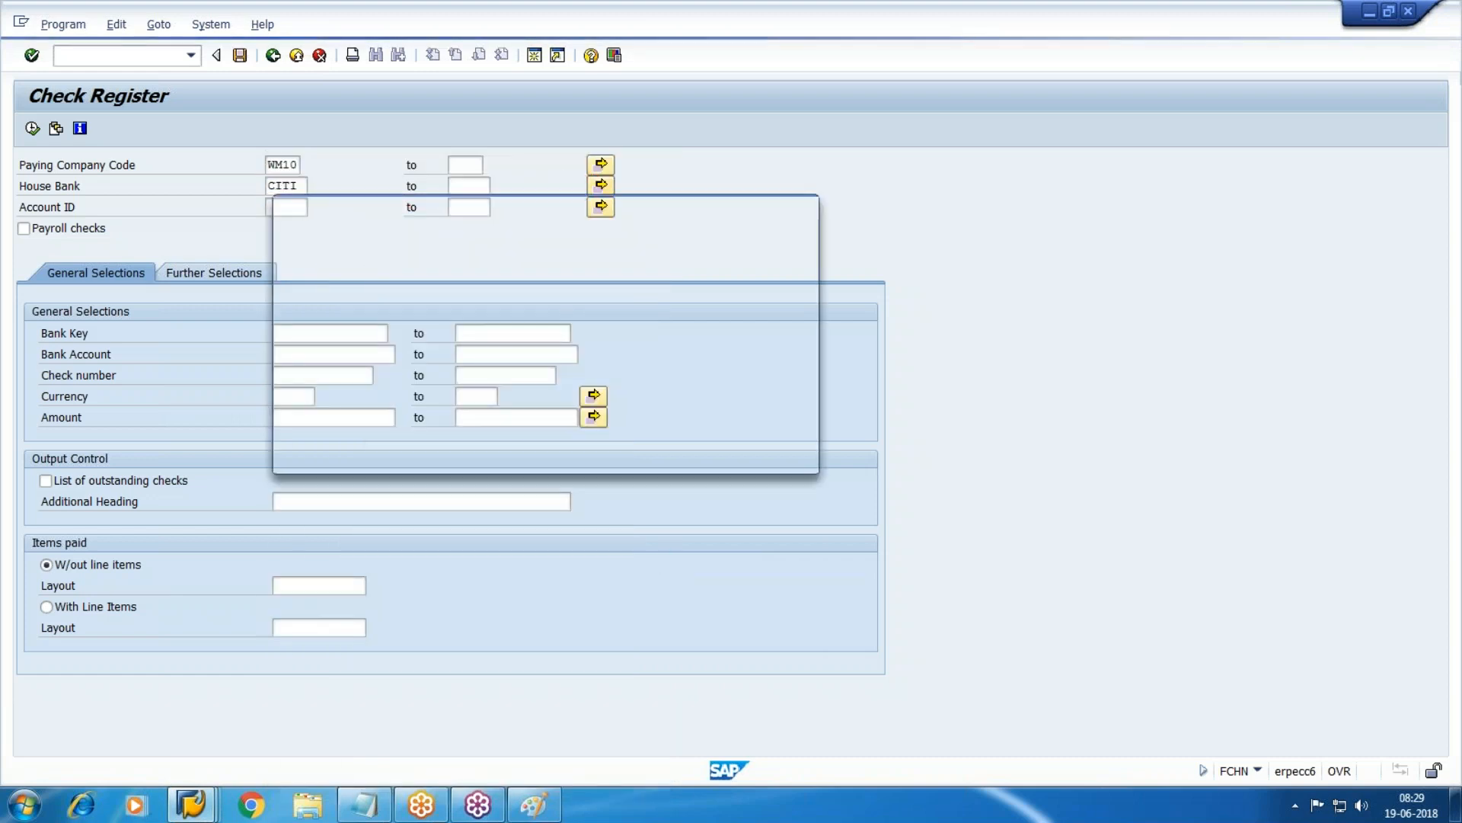
double_click(400, 276)
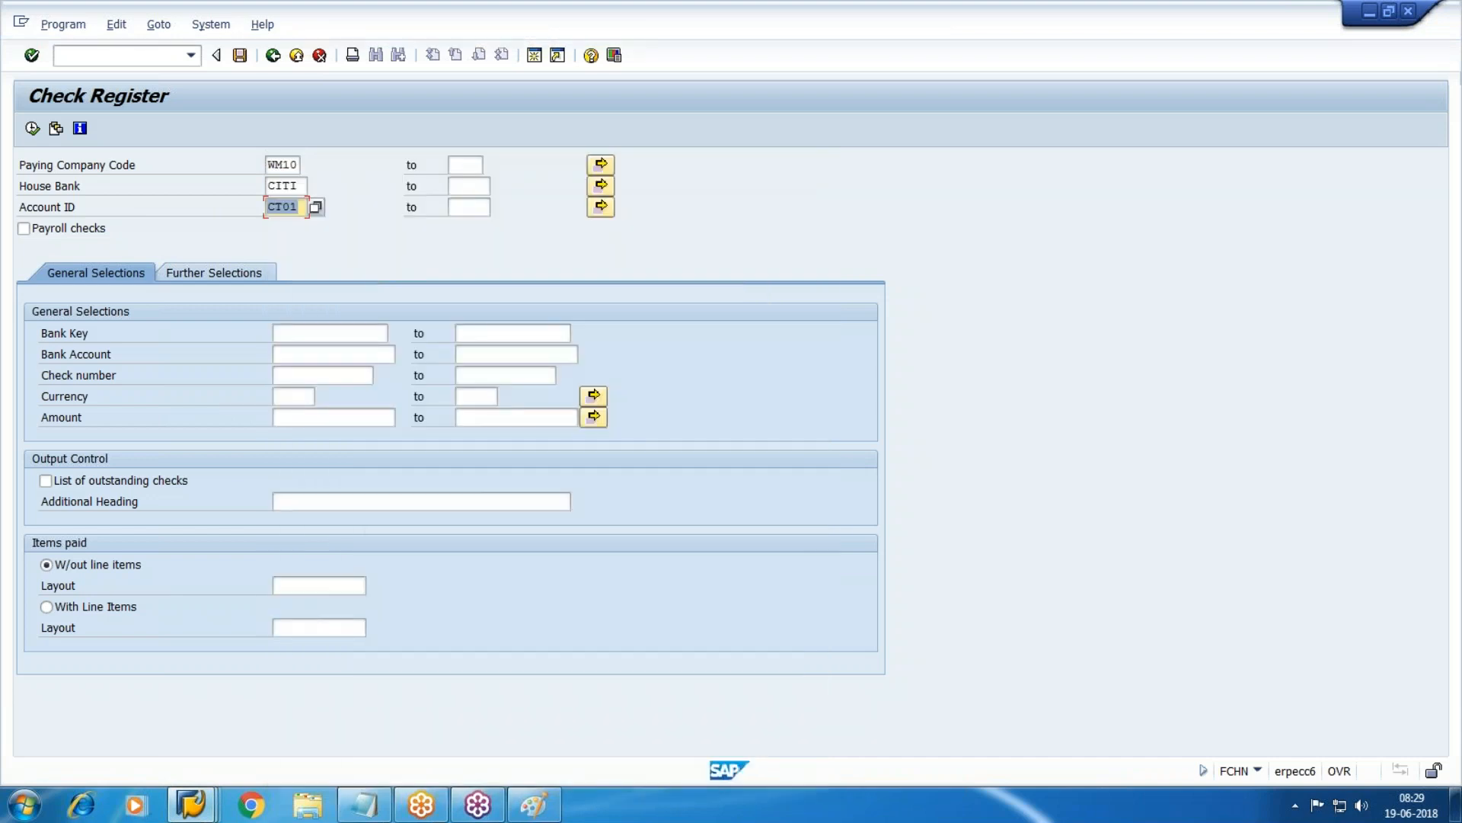
left_click(34, 129)
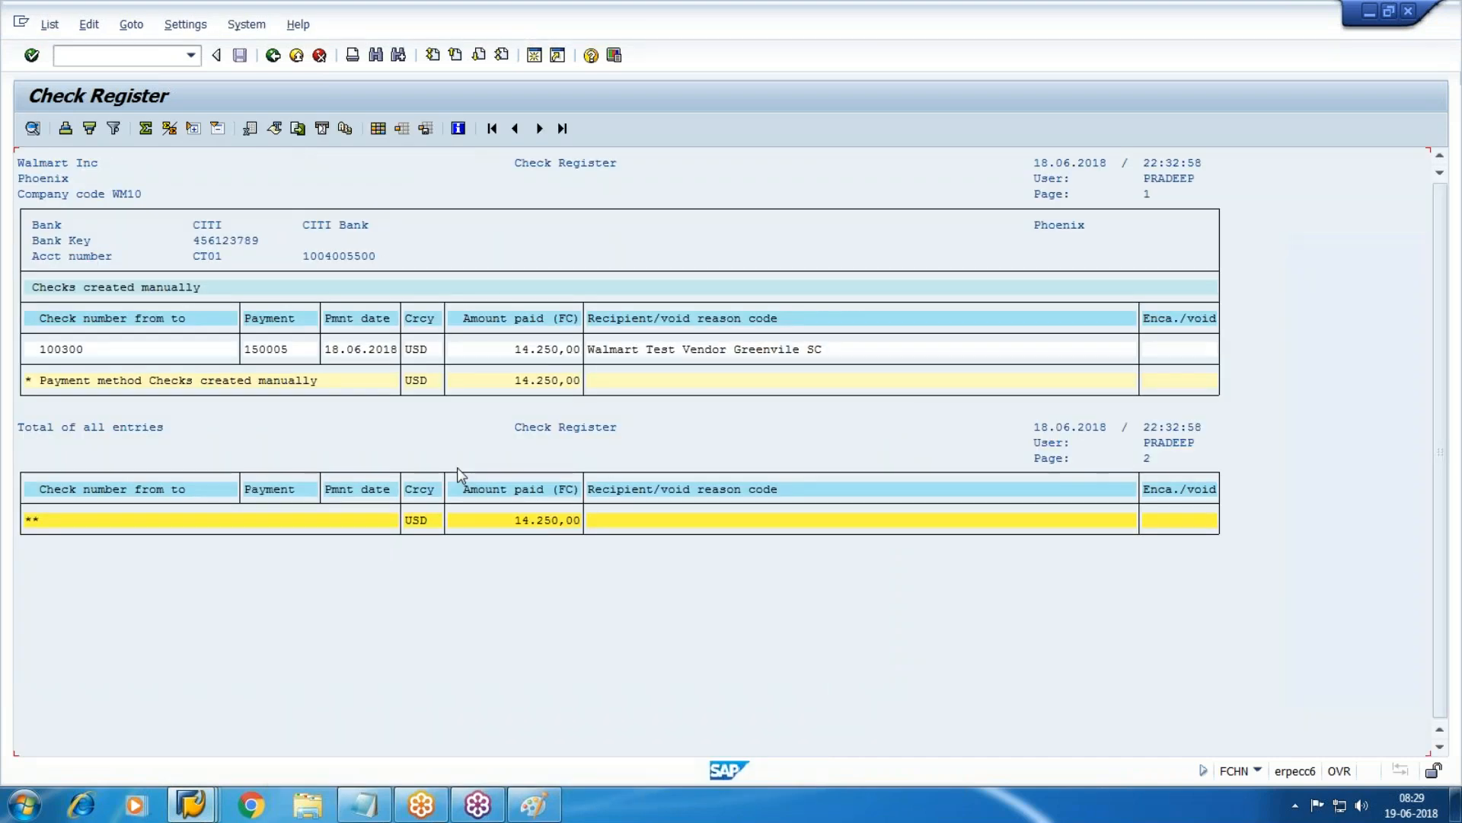
left_click(84, 354)
left_click(281, 350)
left_click(194, 806)
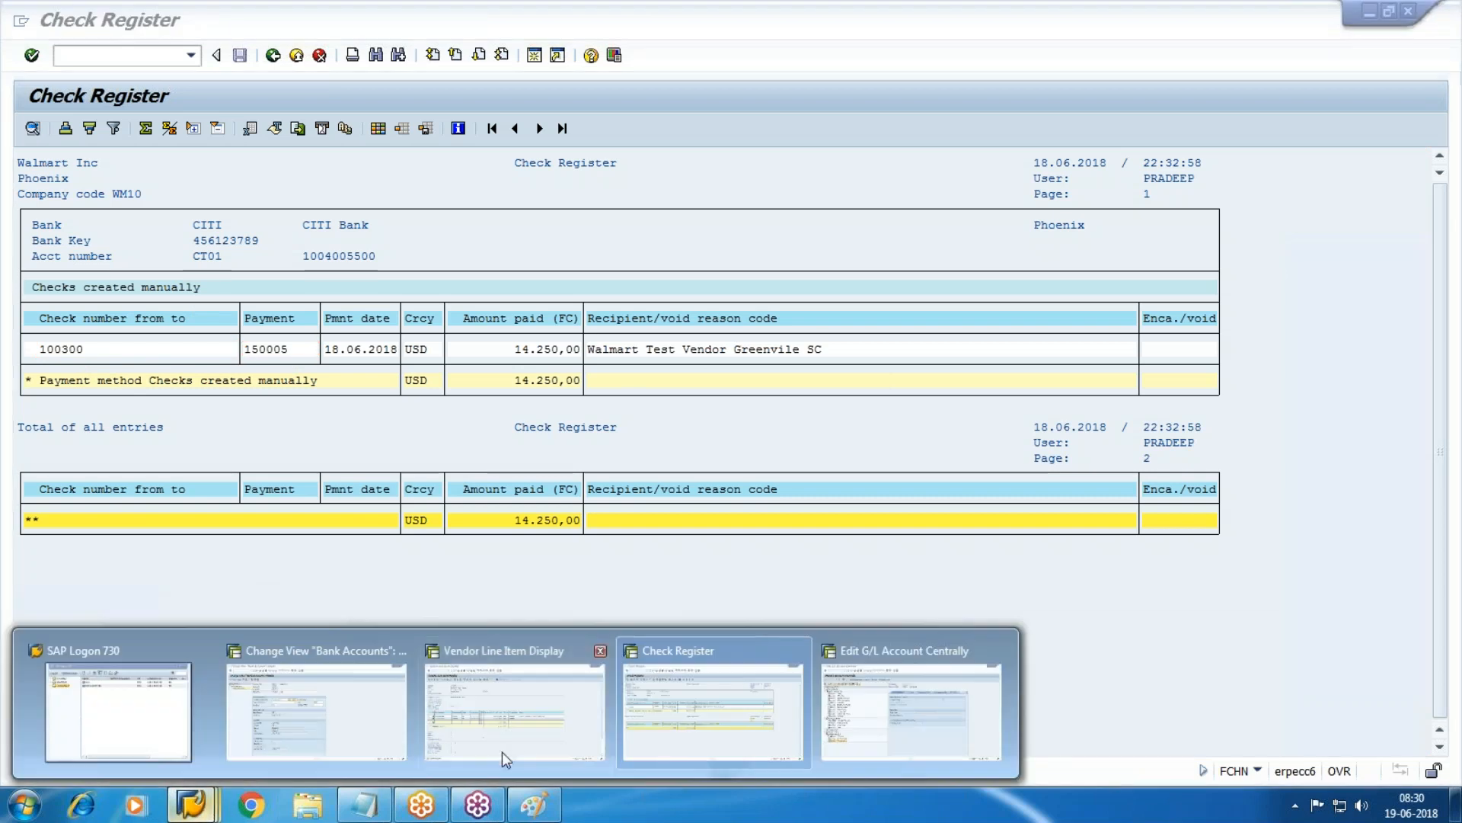
left_click(501, 748)
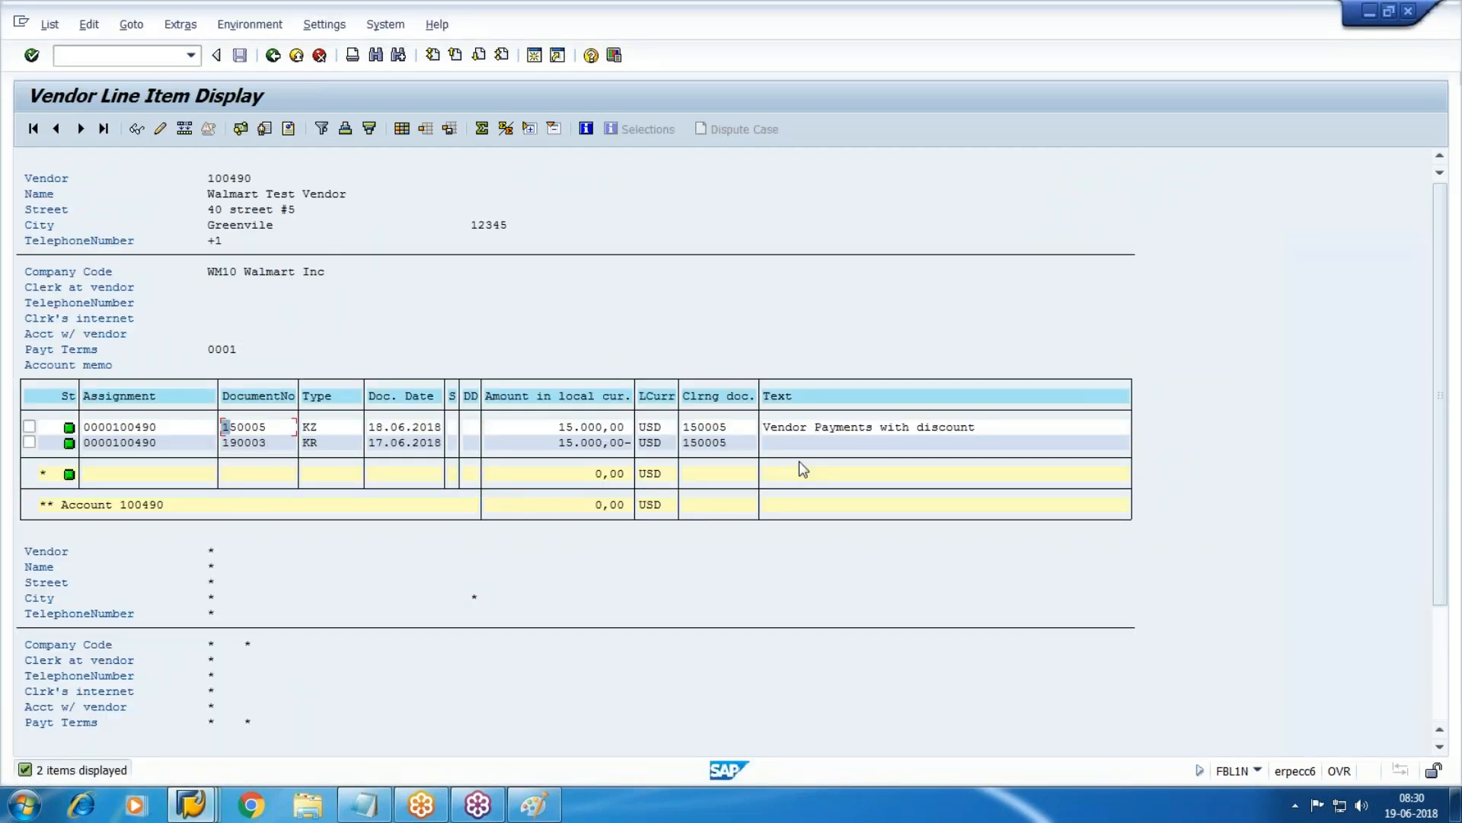
left_click(49, 23)
left_click(55, 70)
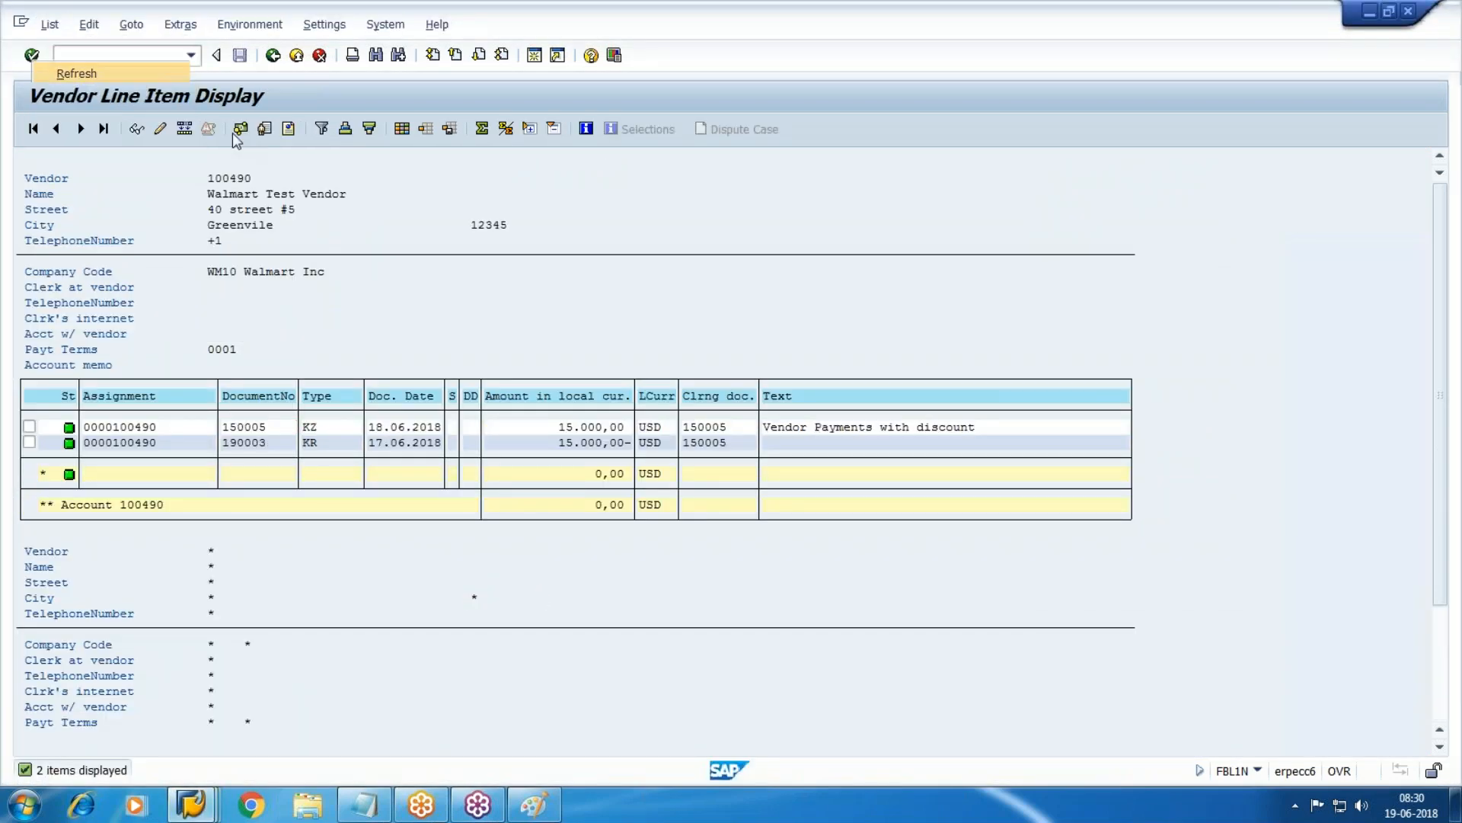
double_click(610, 428)
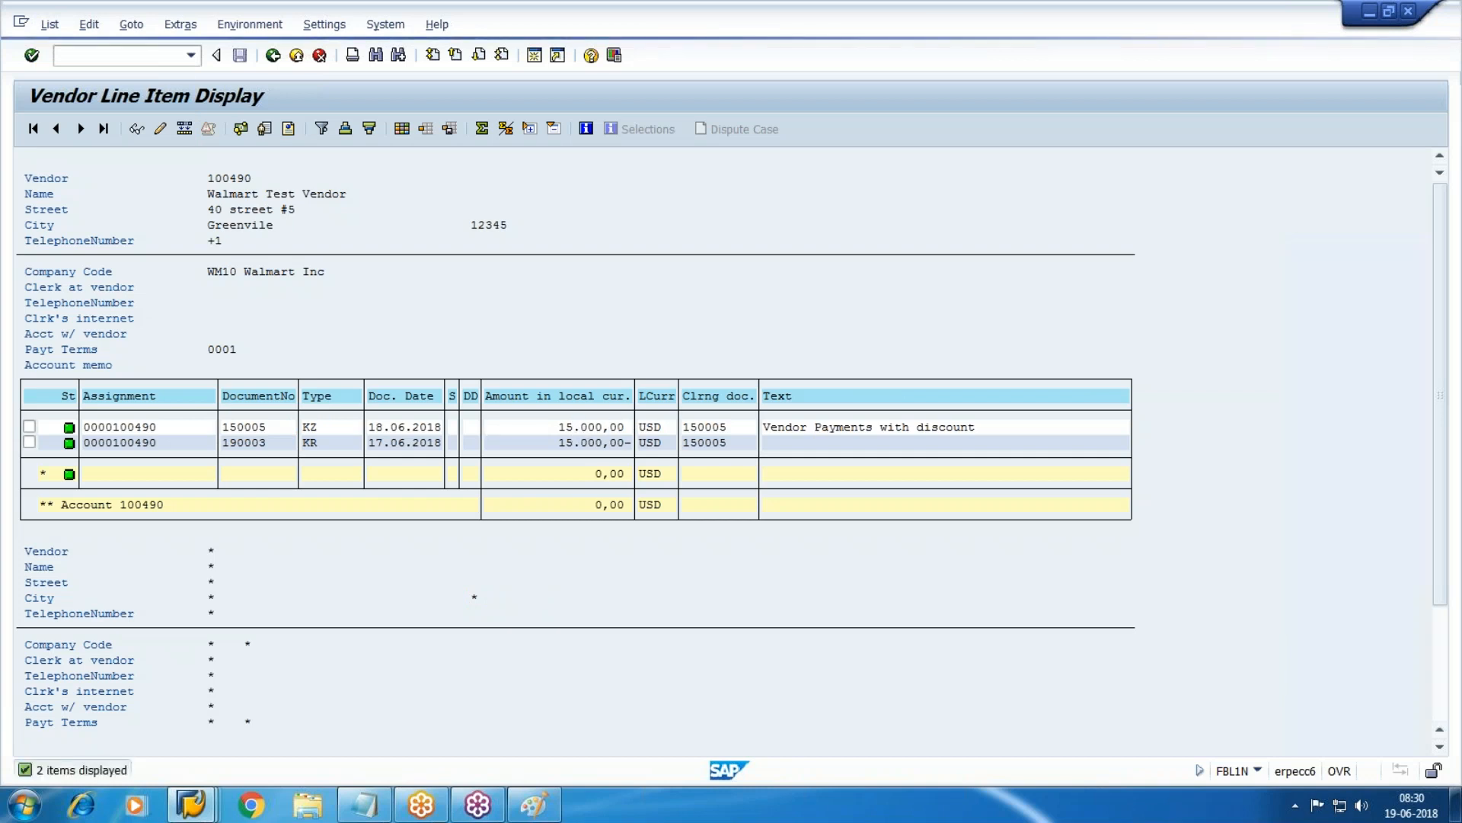
left_click(73, 24)
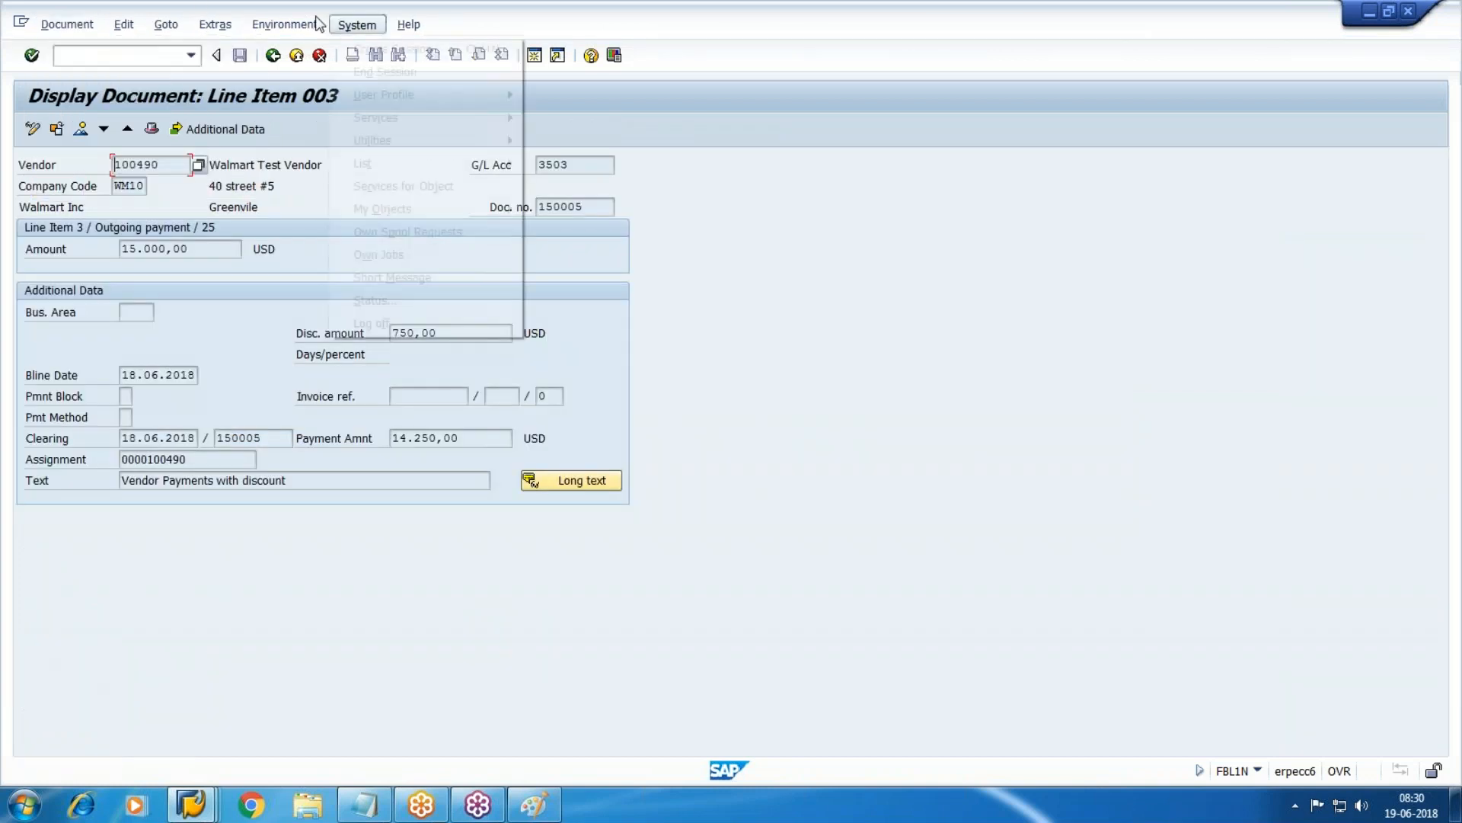
mouse_move(272, 26)
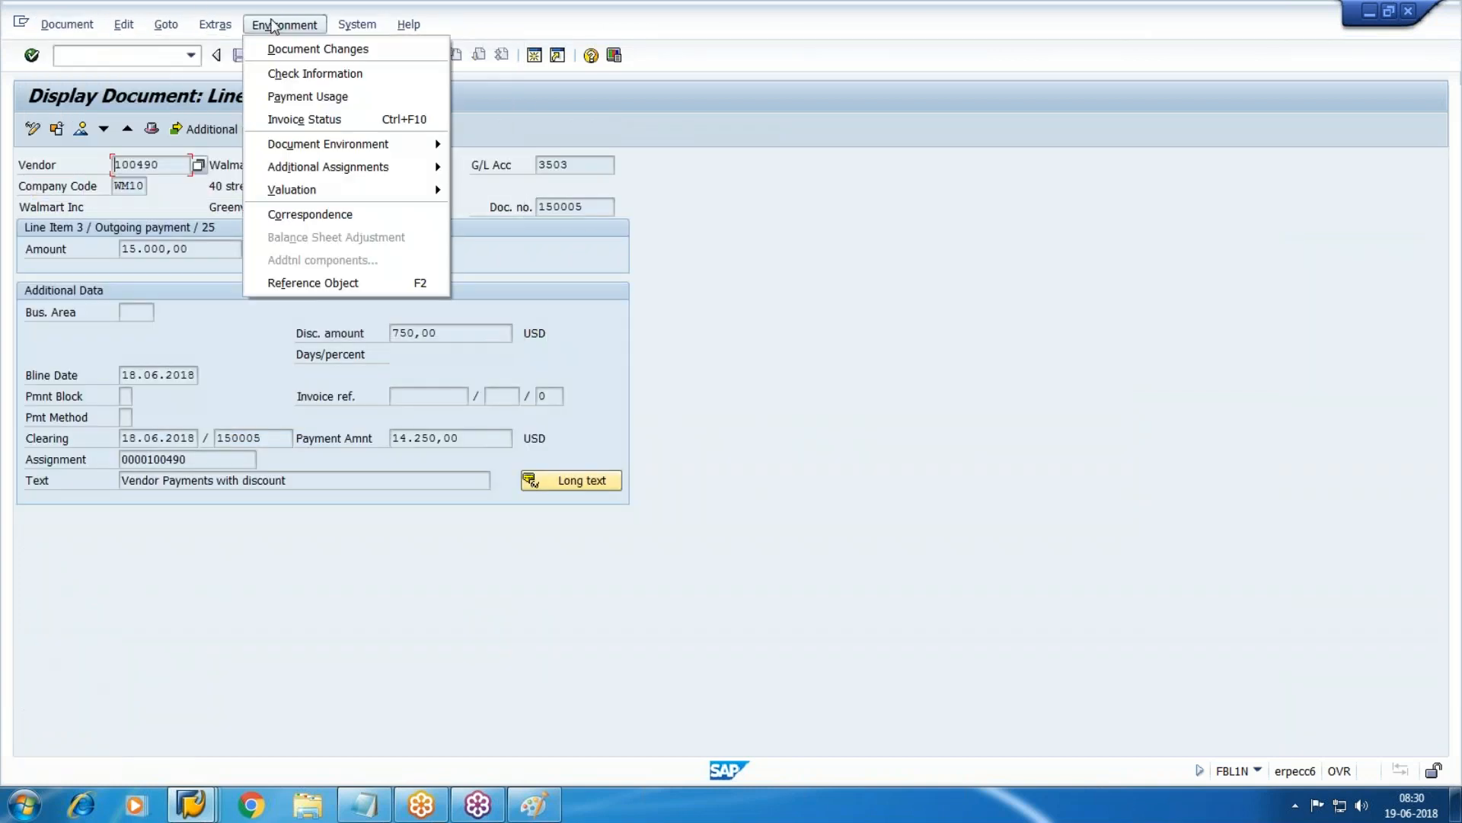
left_click(340, 73)
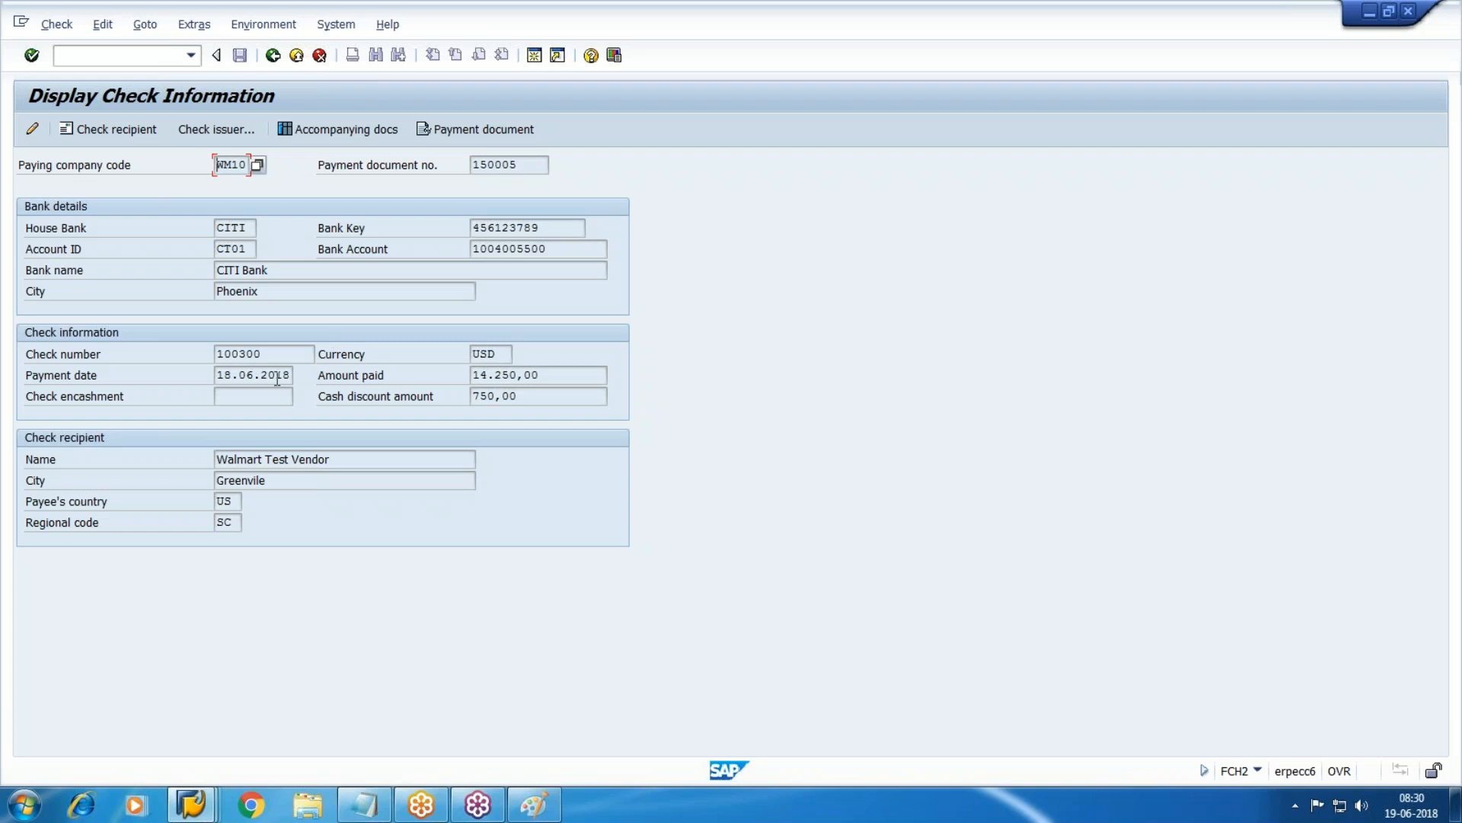
left_click(271, 58)
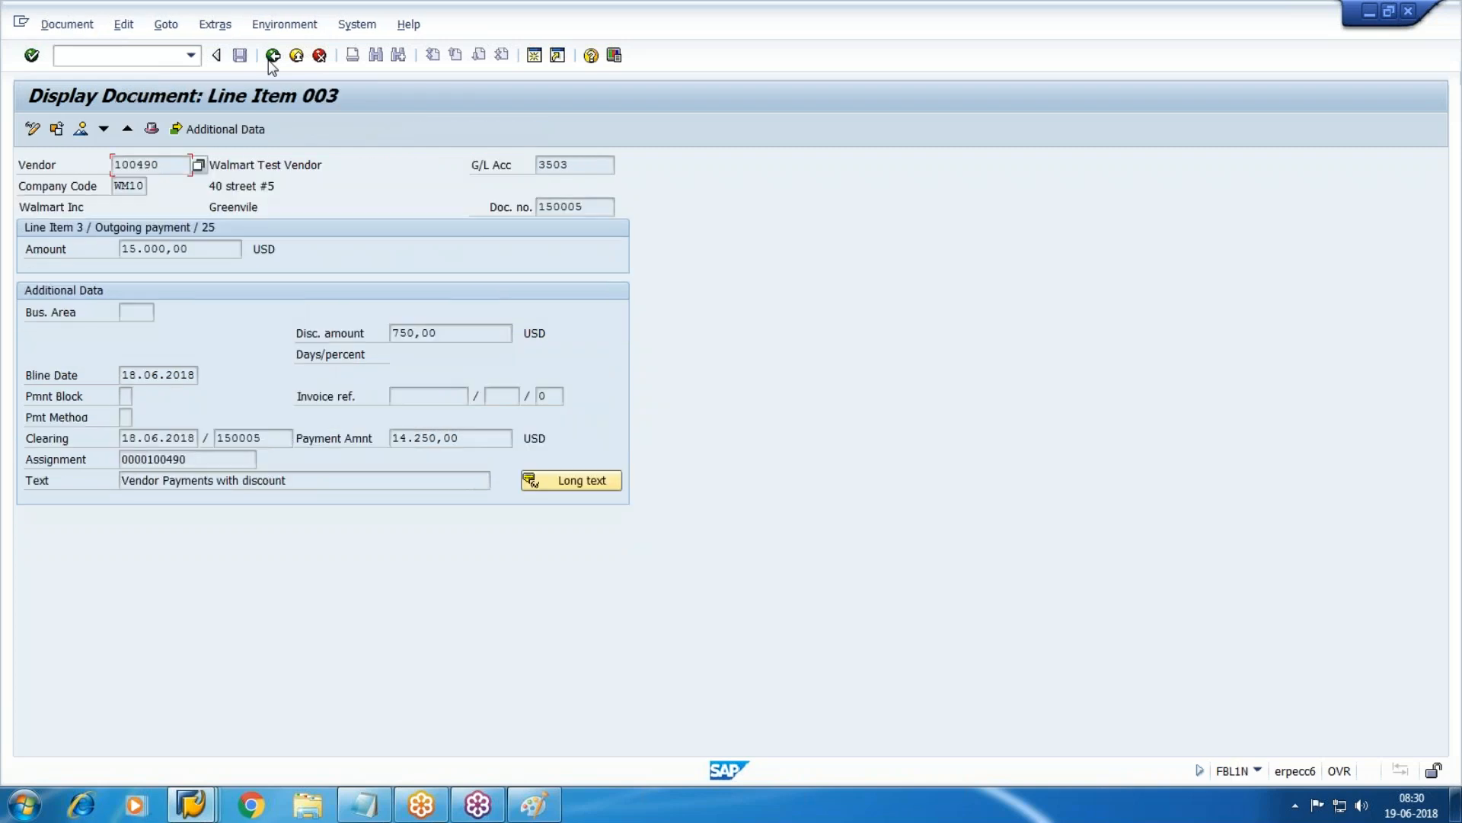
left_click(272, 56)
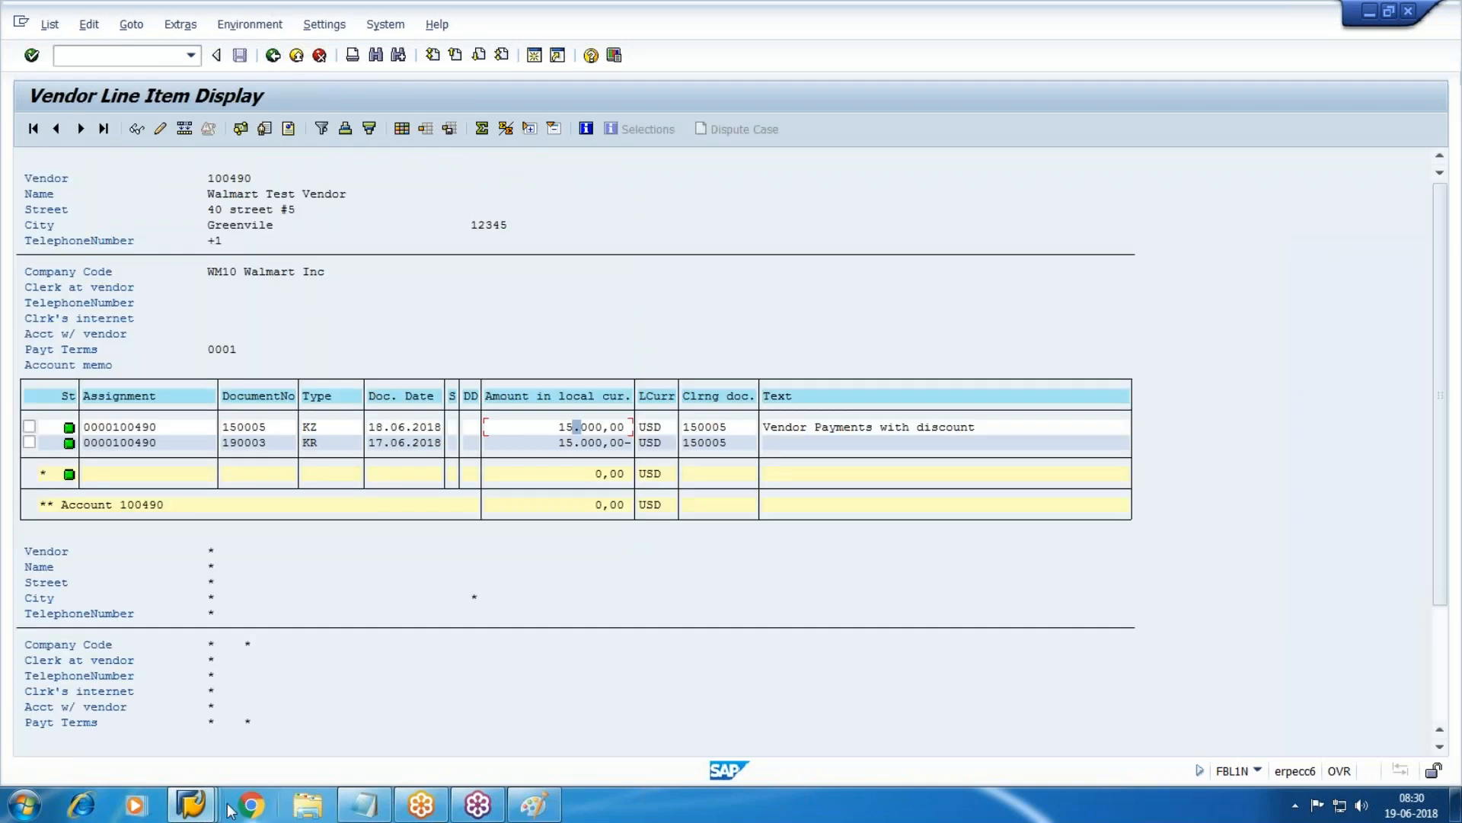
mouse_move(206, 811)
left_click(702, 724)
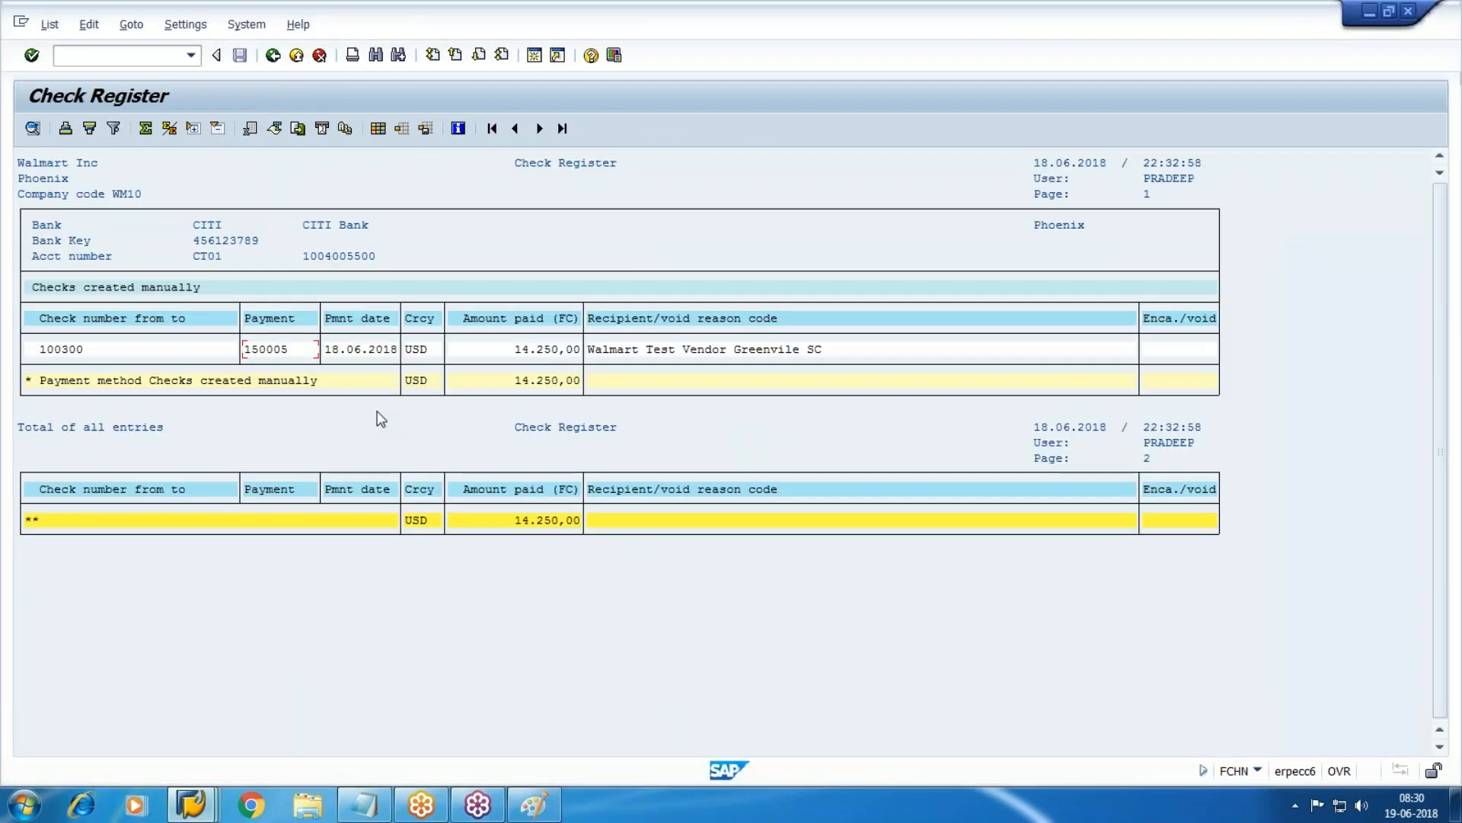
double_click(639, 348)
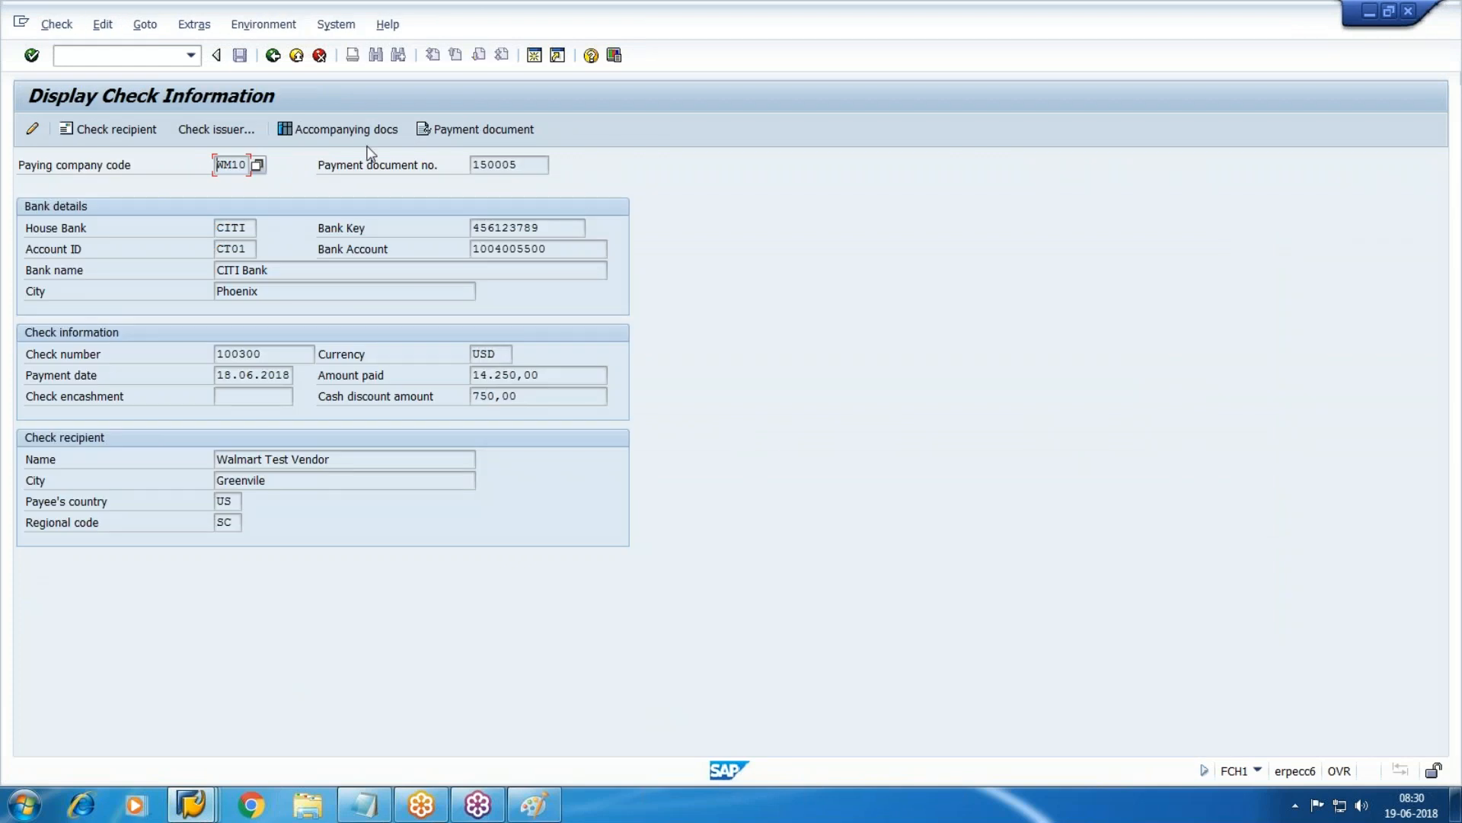
left_click(264, 24)
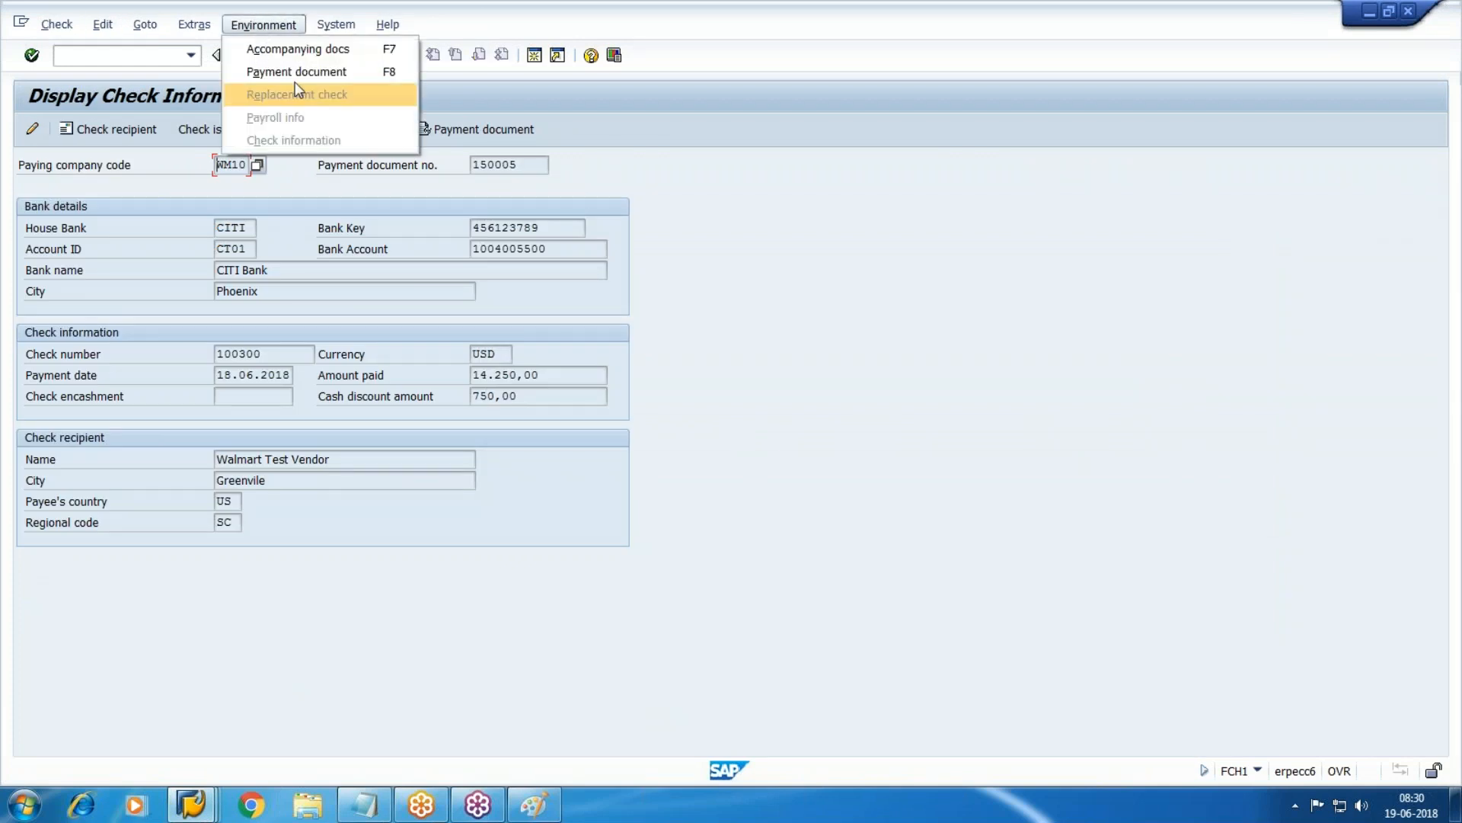
left_click(323, 73)
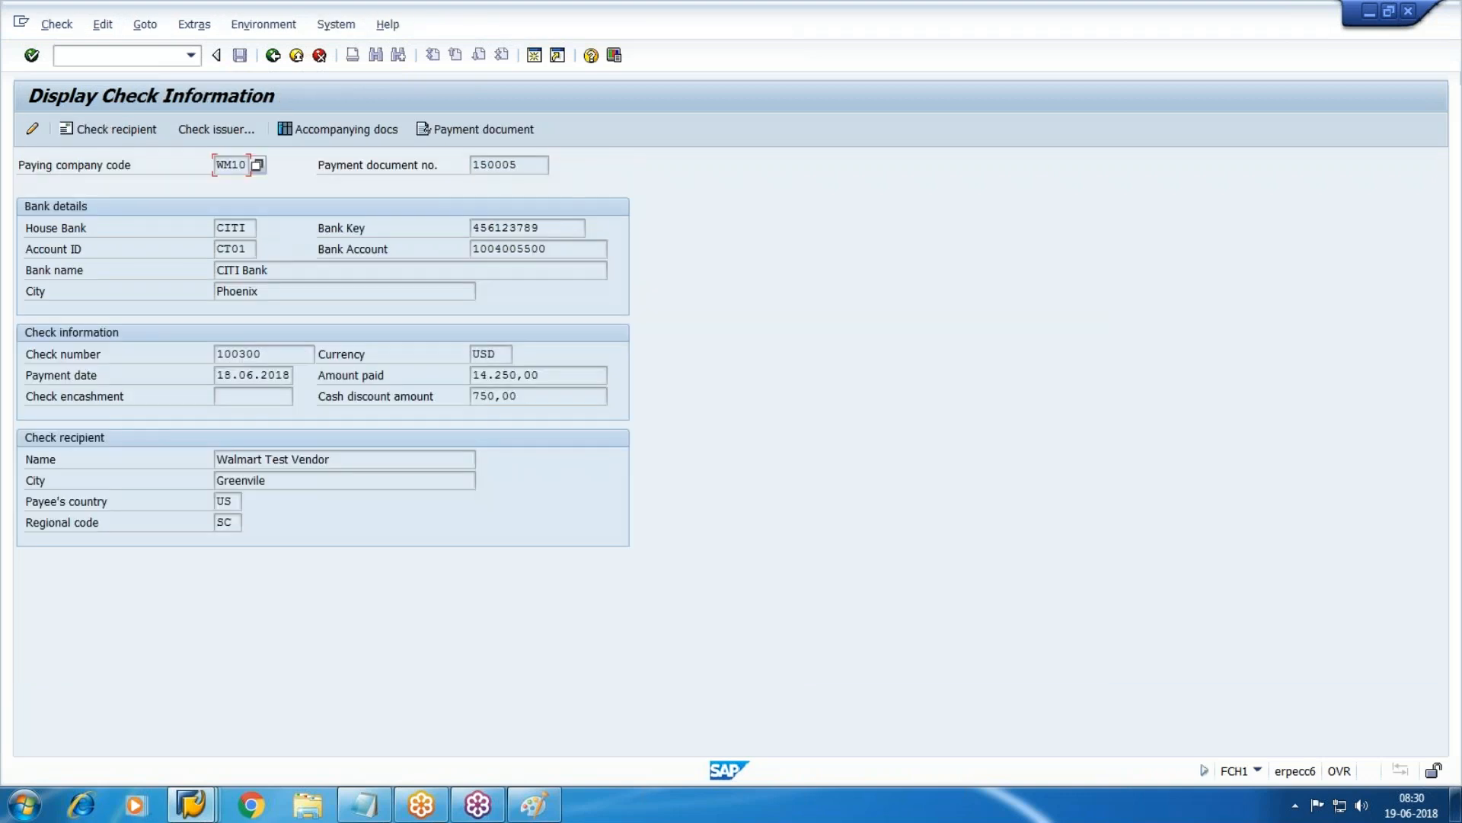
left_click(114, 128)
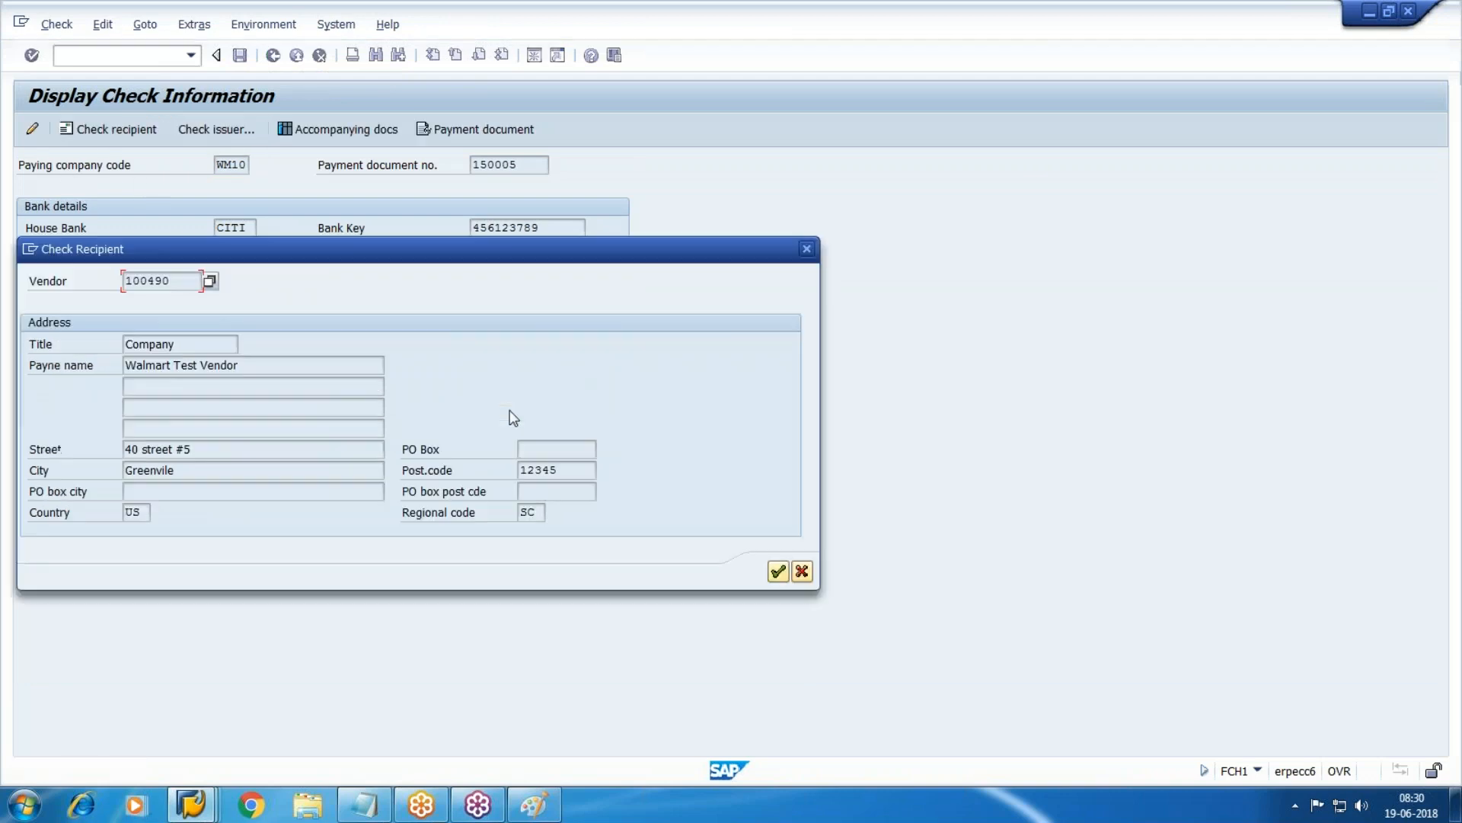
left_click(806, 248)
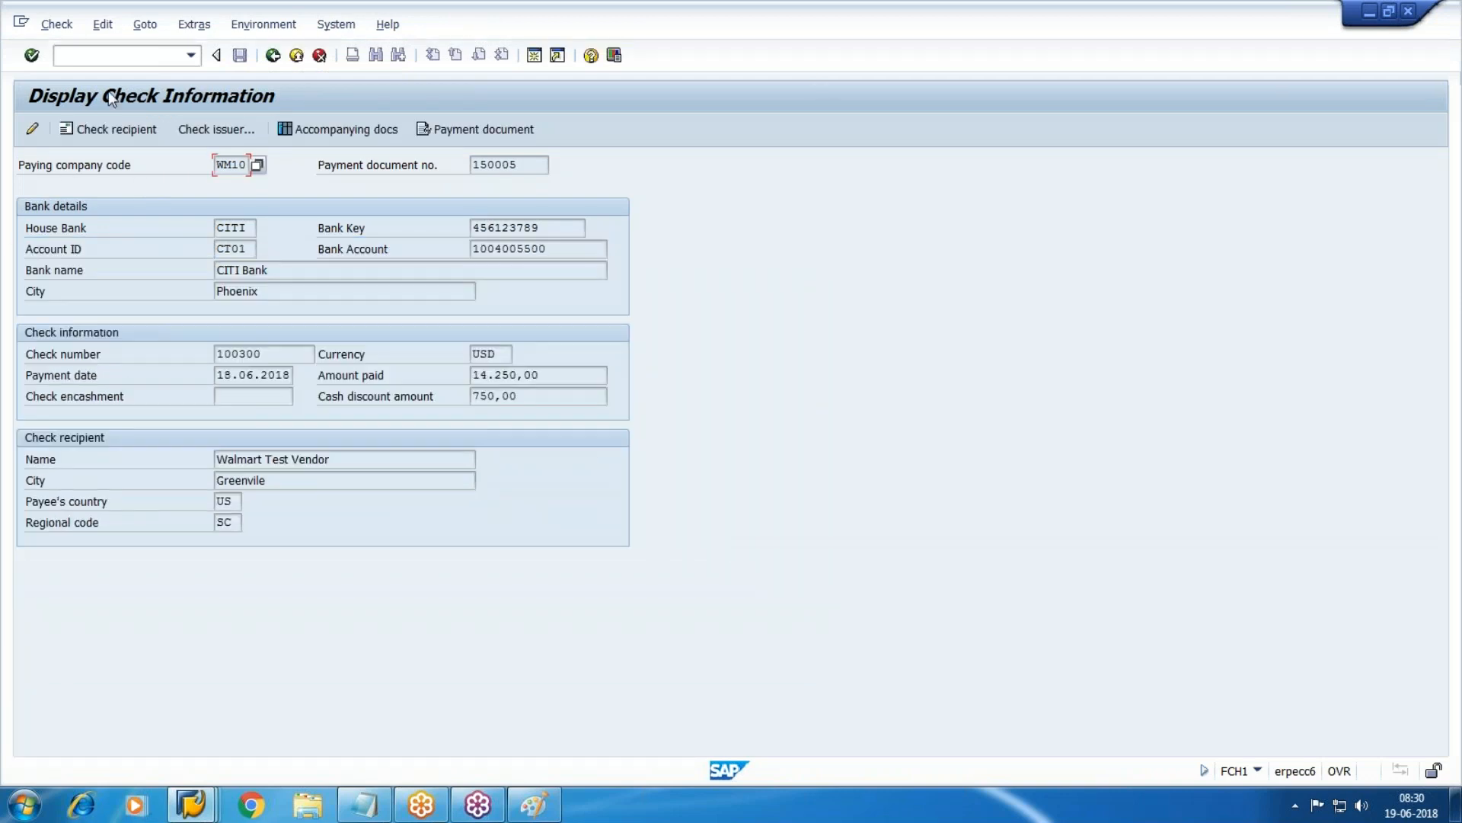
left_click(207, 134)
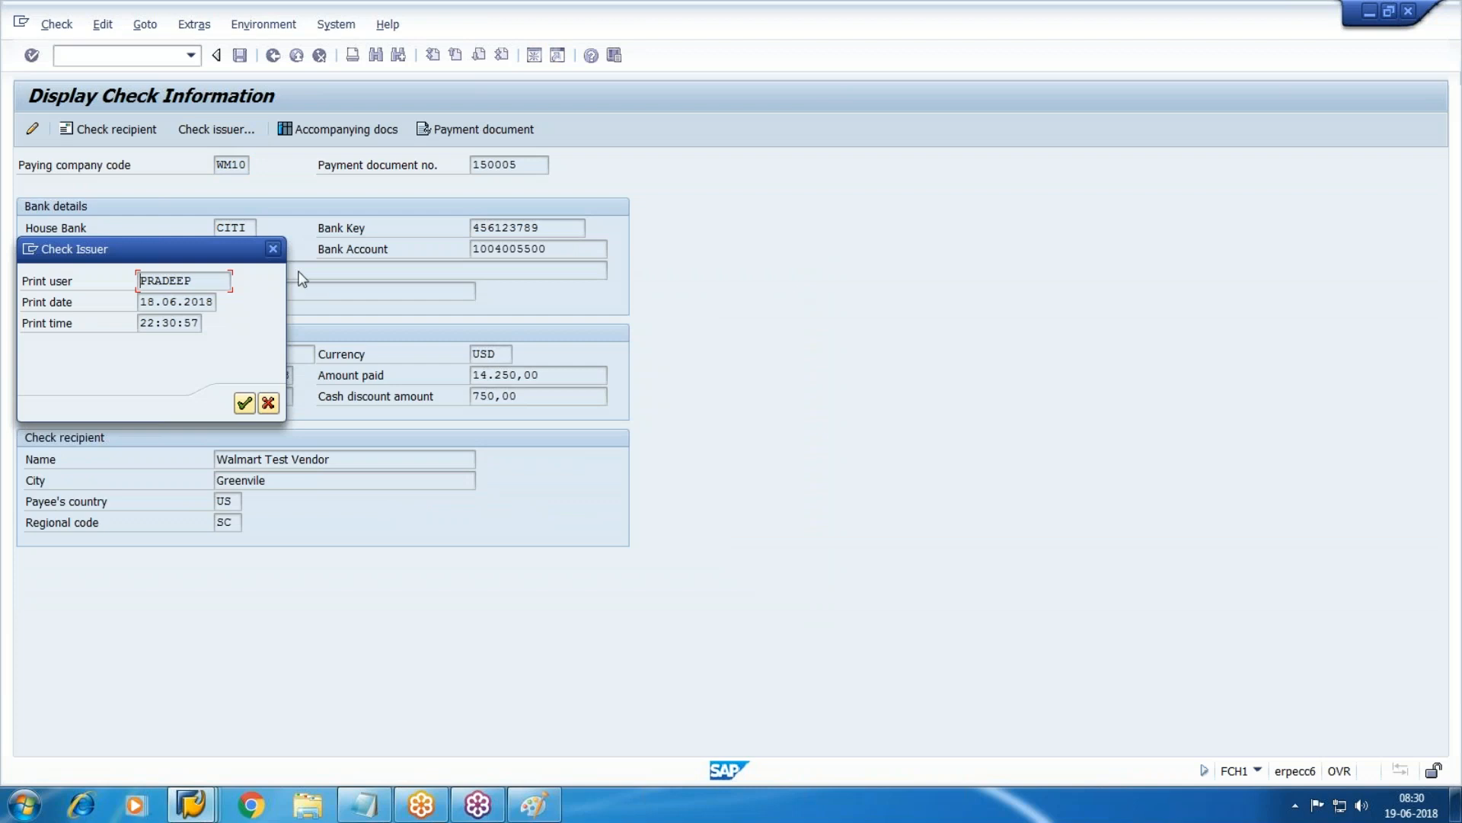
left_click(273, 249)
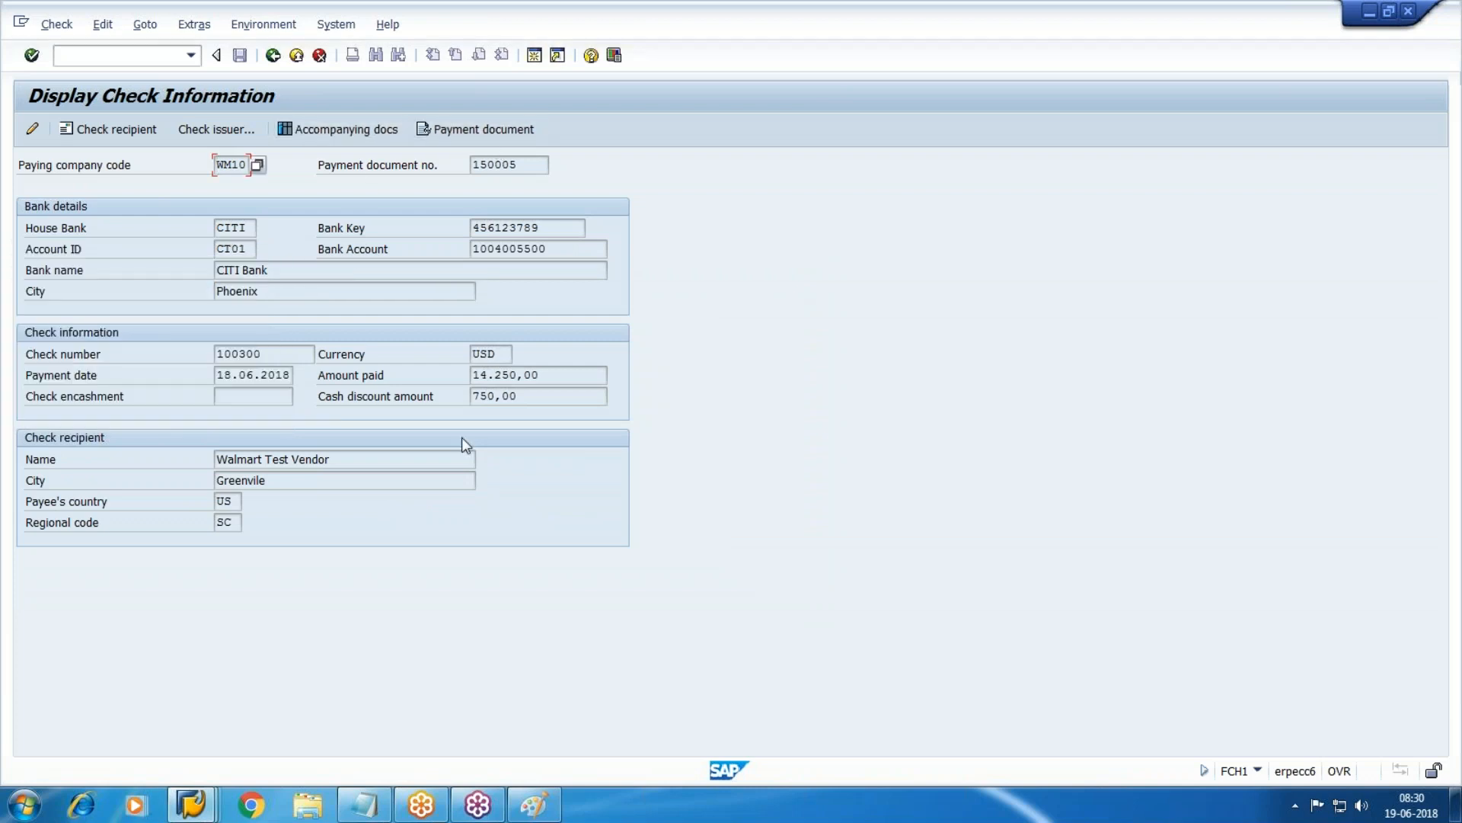
left_click(272, 55)
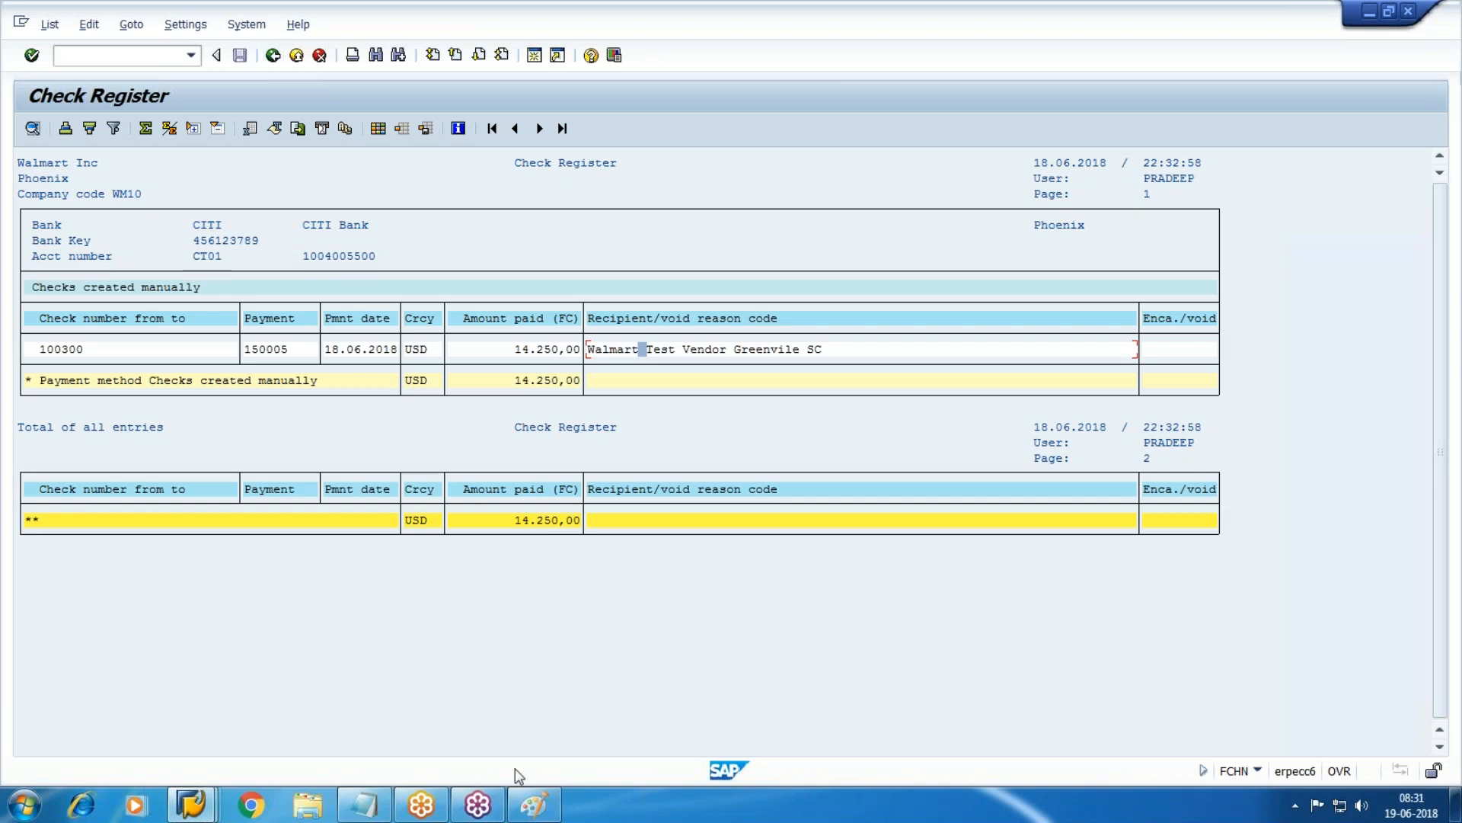
Start a new note 'Vendor Payment -150005 #' after confirming the payment number in vendor line items.
left_click(364, 805)
key("Return")
key("Return")
type("Ve")
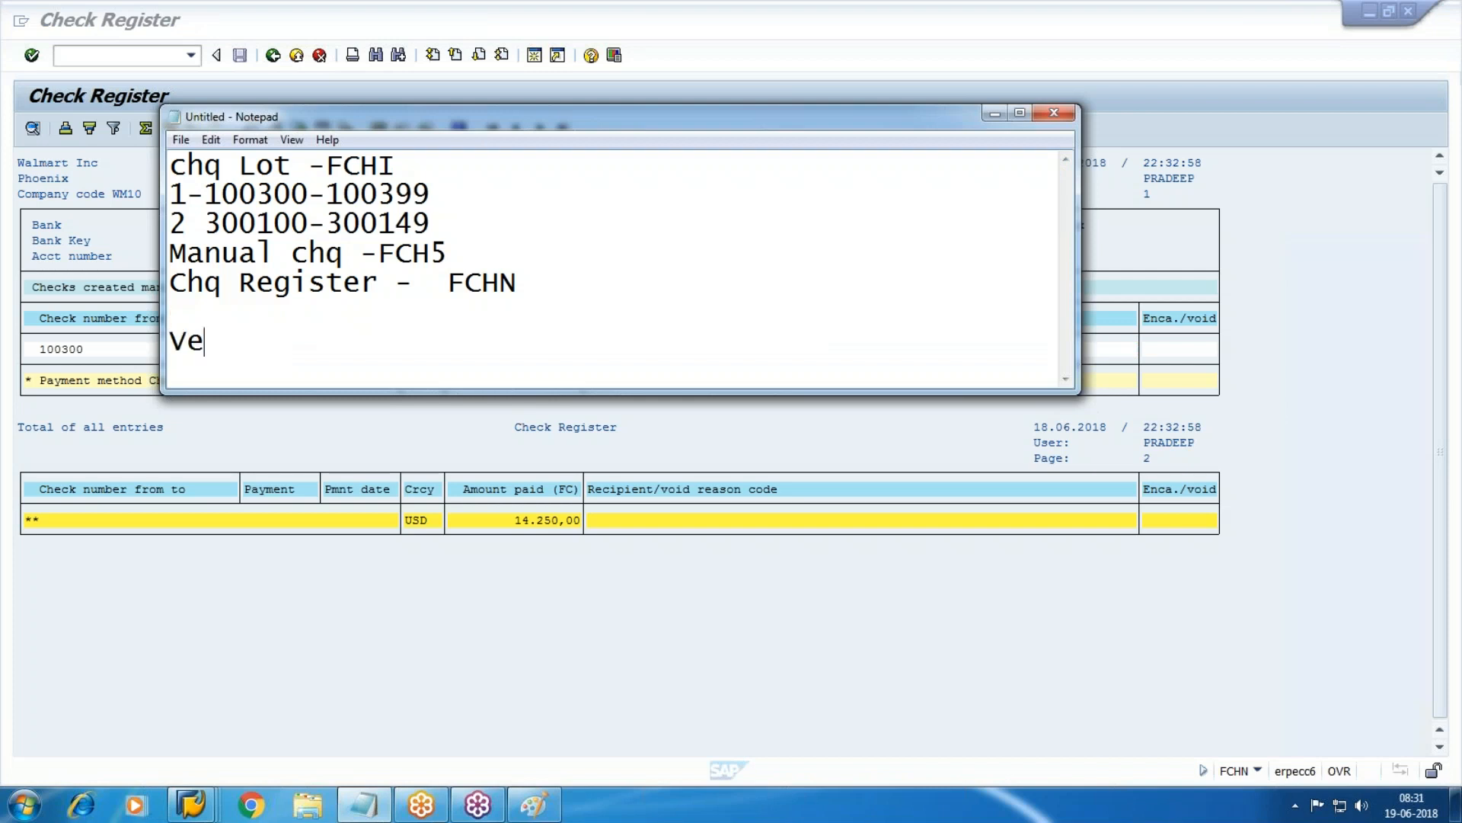
type("ndor Payment -")
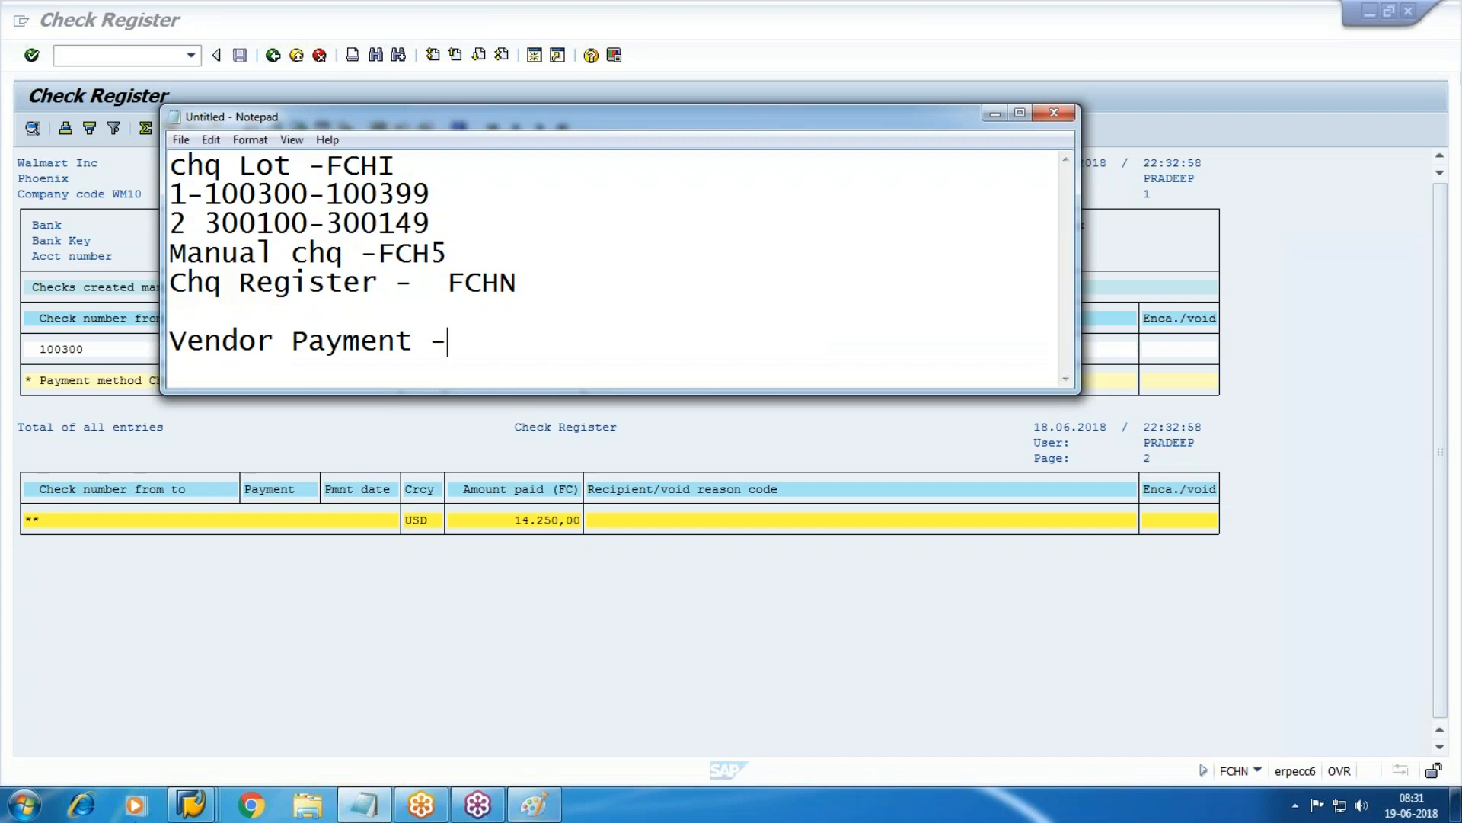
left_click(190, 804)
left_click(445, 734)
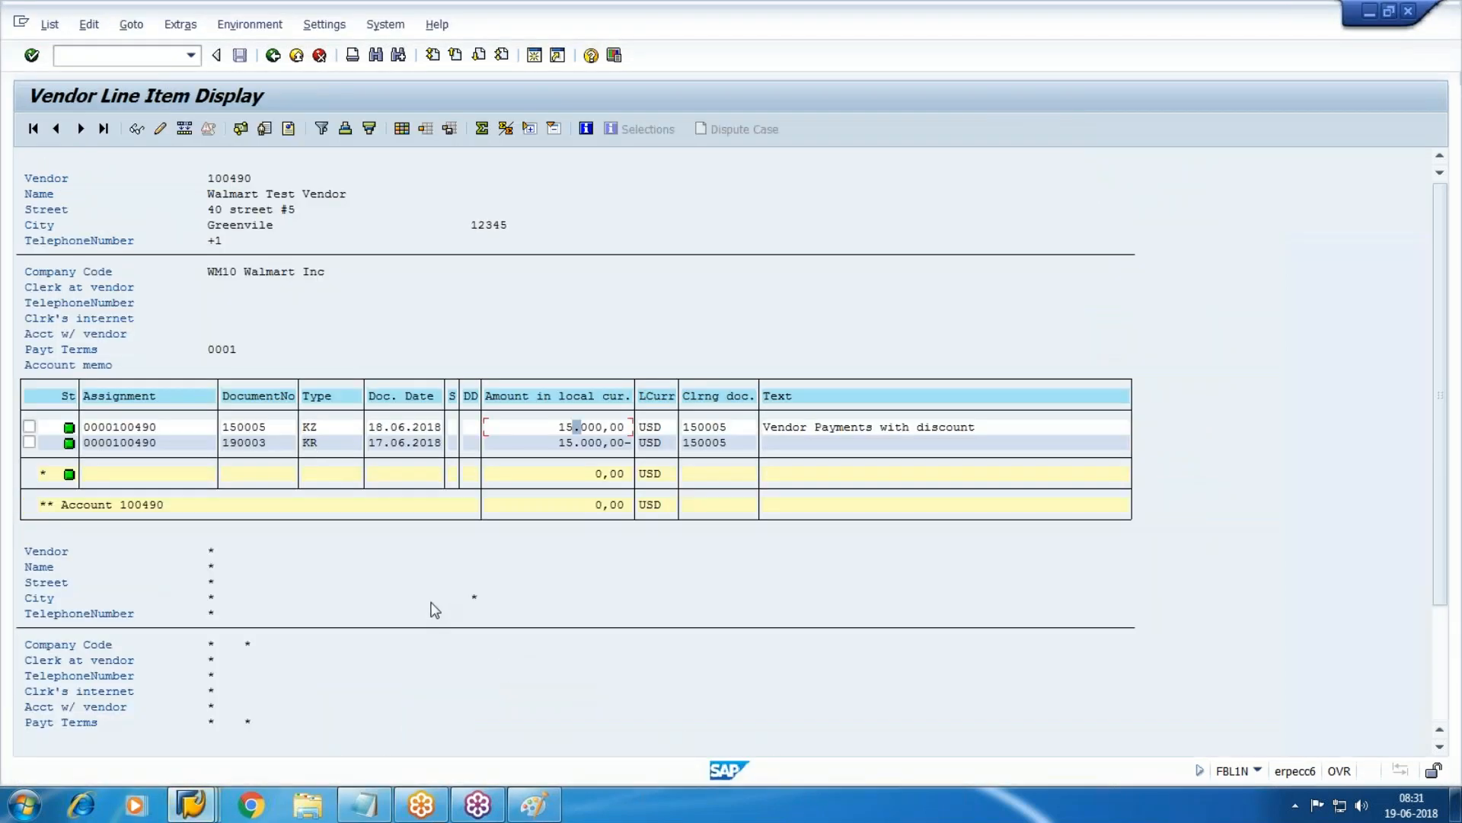
key("alt+Tab")
type("150005")
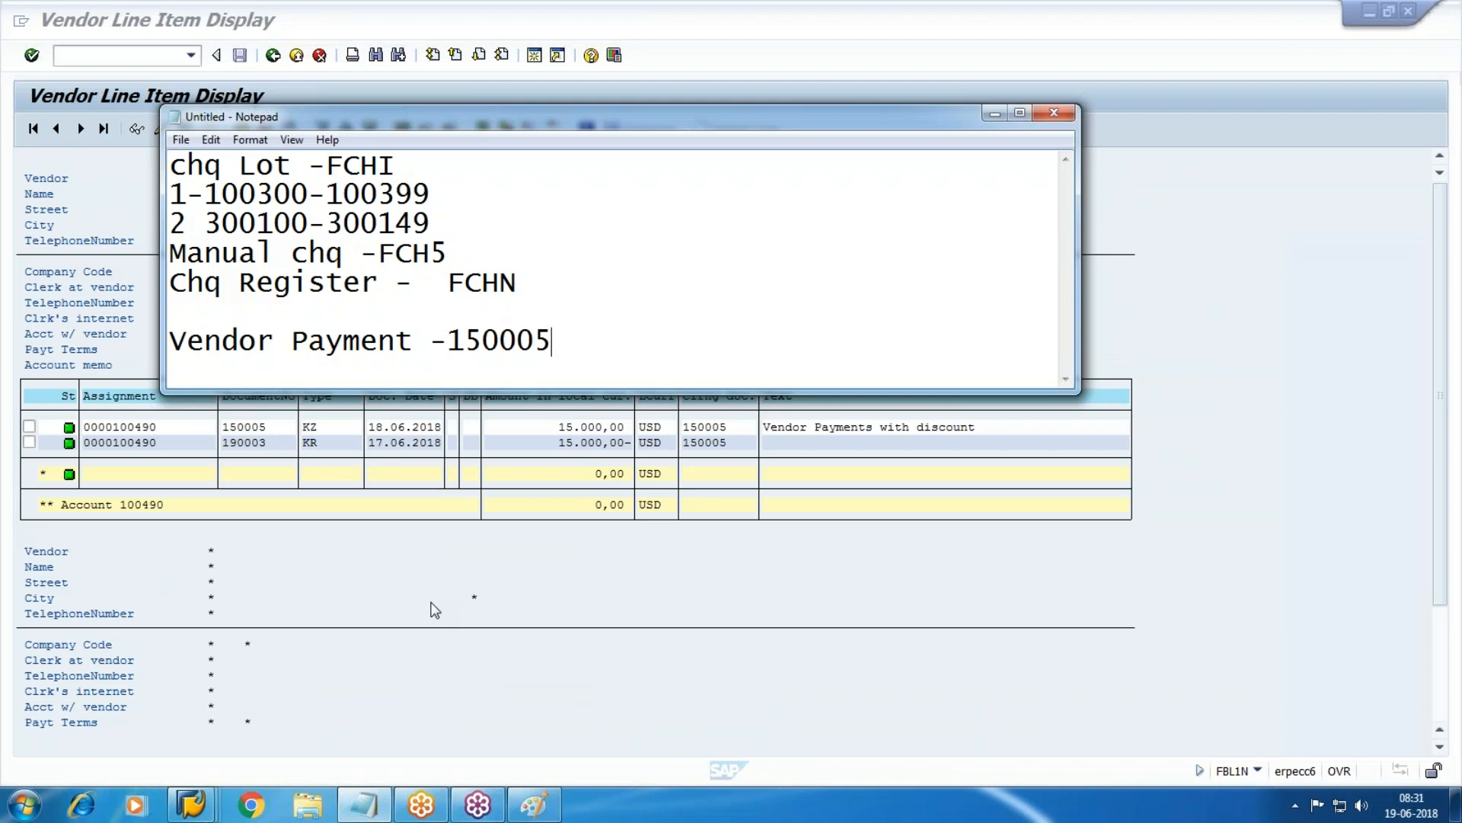
type(" #")
Look up check 100300 in the Check Register and complete the note with it.
mouse_move(191, 805)
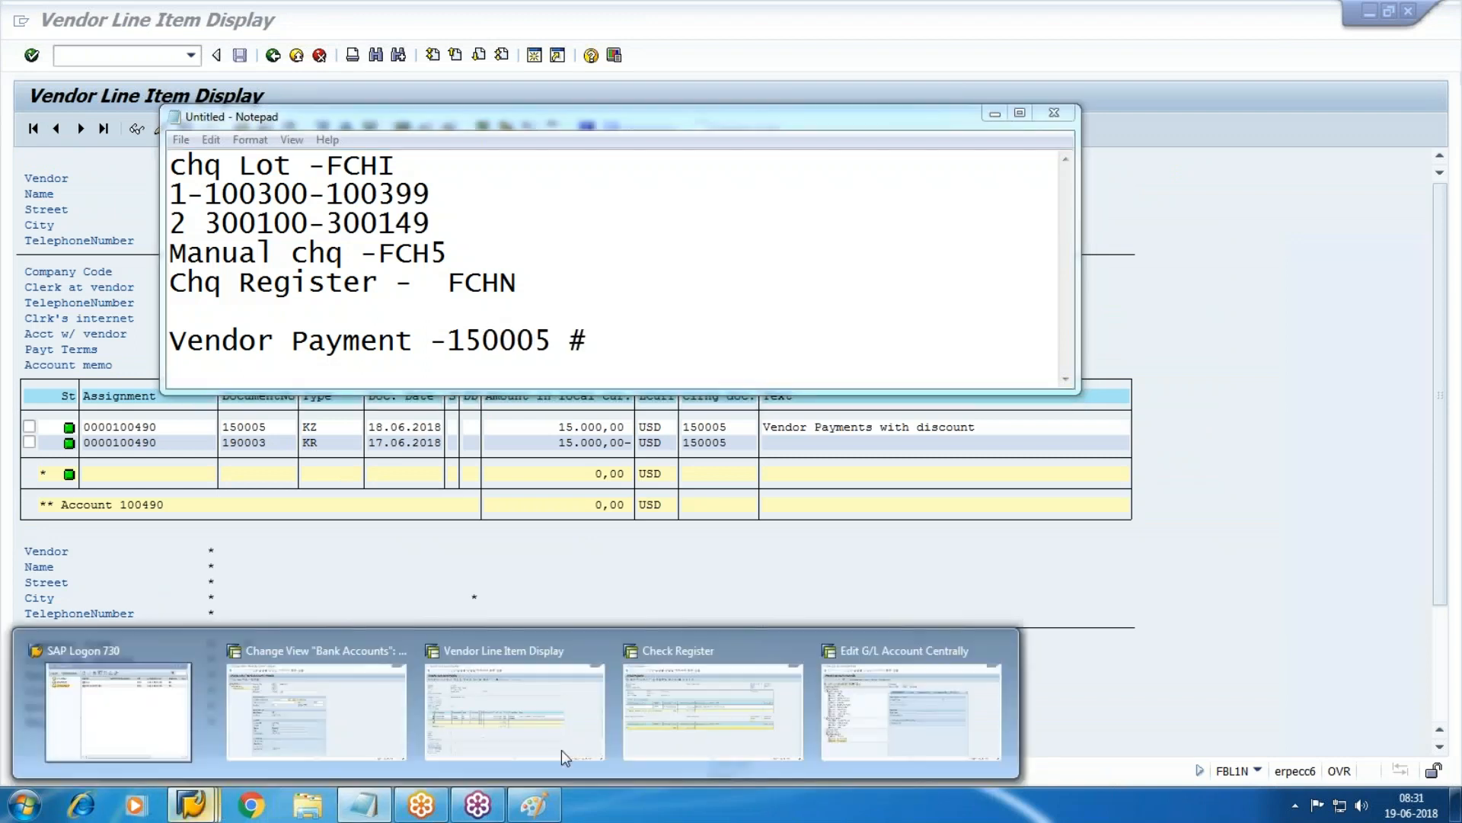
left_click(745, 688)
left_click(101, 349)
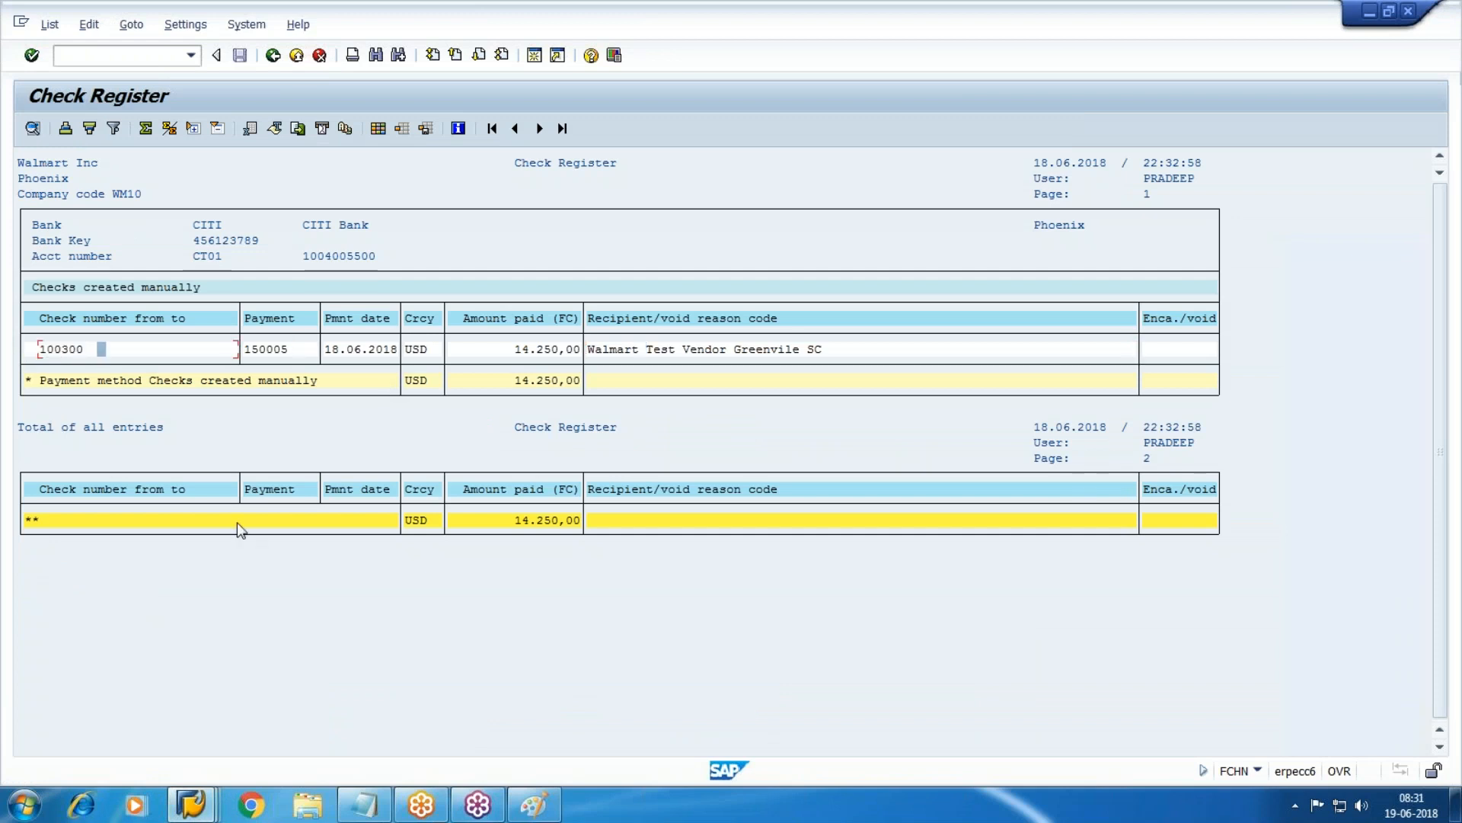
left_click(364, 805)
type("100")
key("Return")
type("0")
key("BackSpace")
key("BackSpace")
type("300")
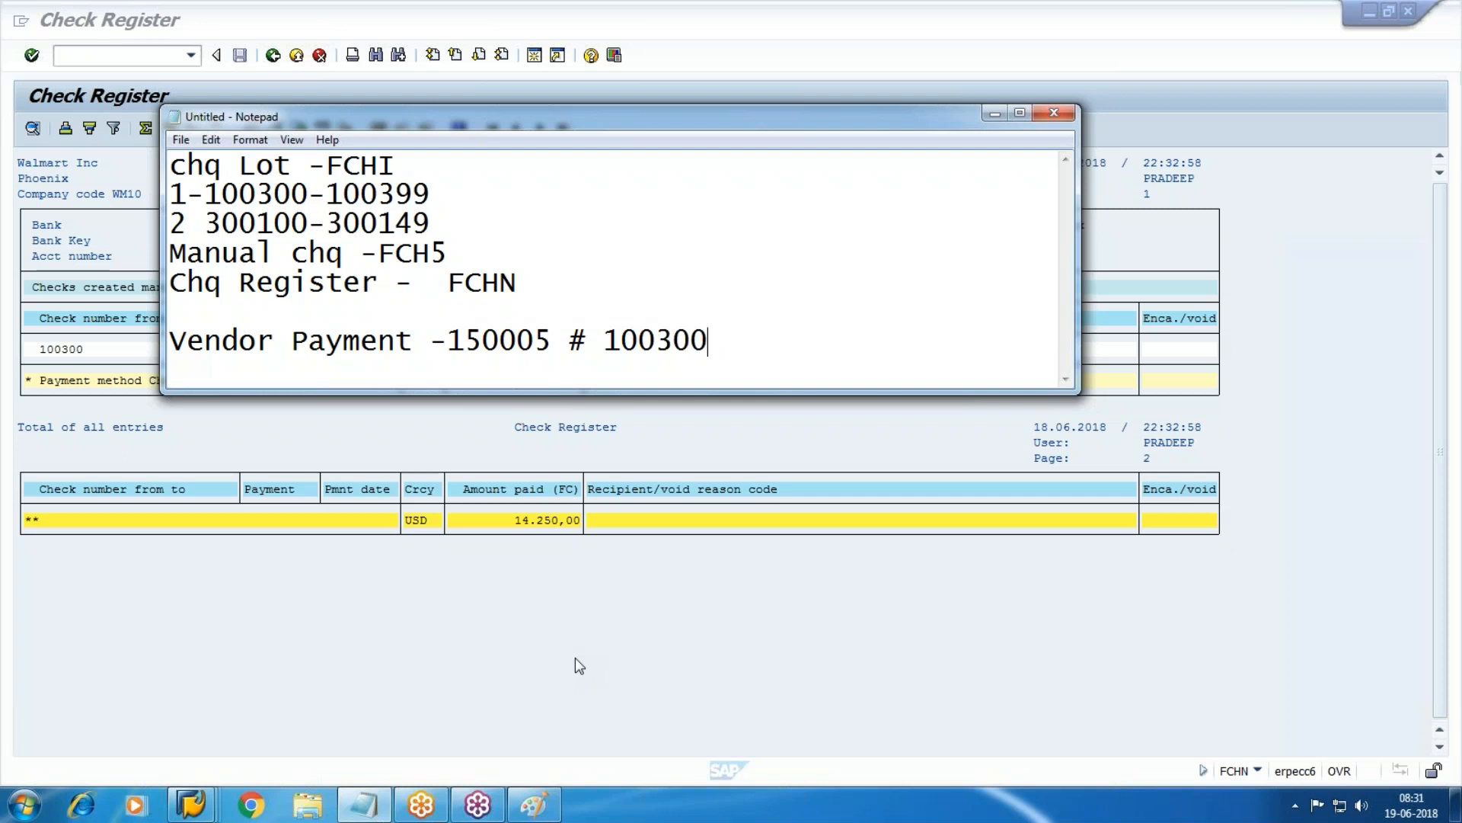
Add the line 'Void Chq without Vendor Reversal -FCH9' below the payment note.
key("Return")
type("Void Chq ")
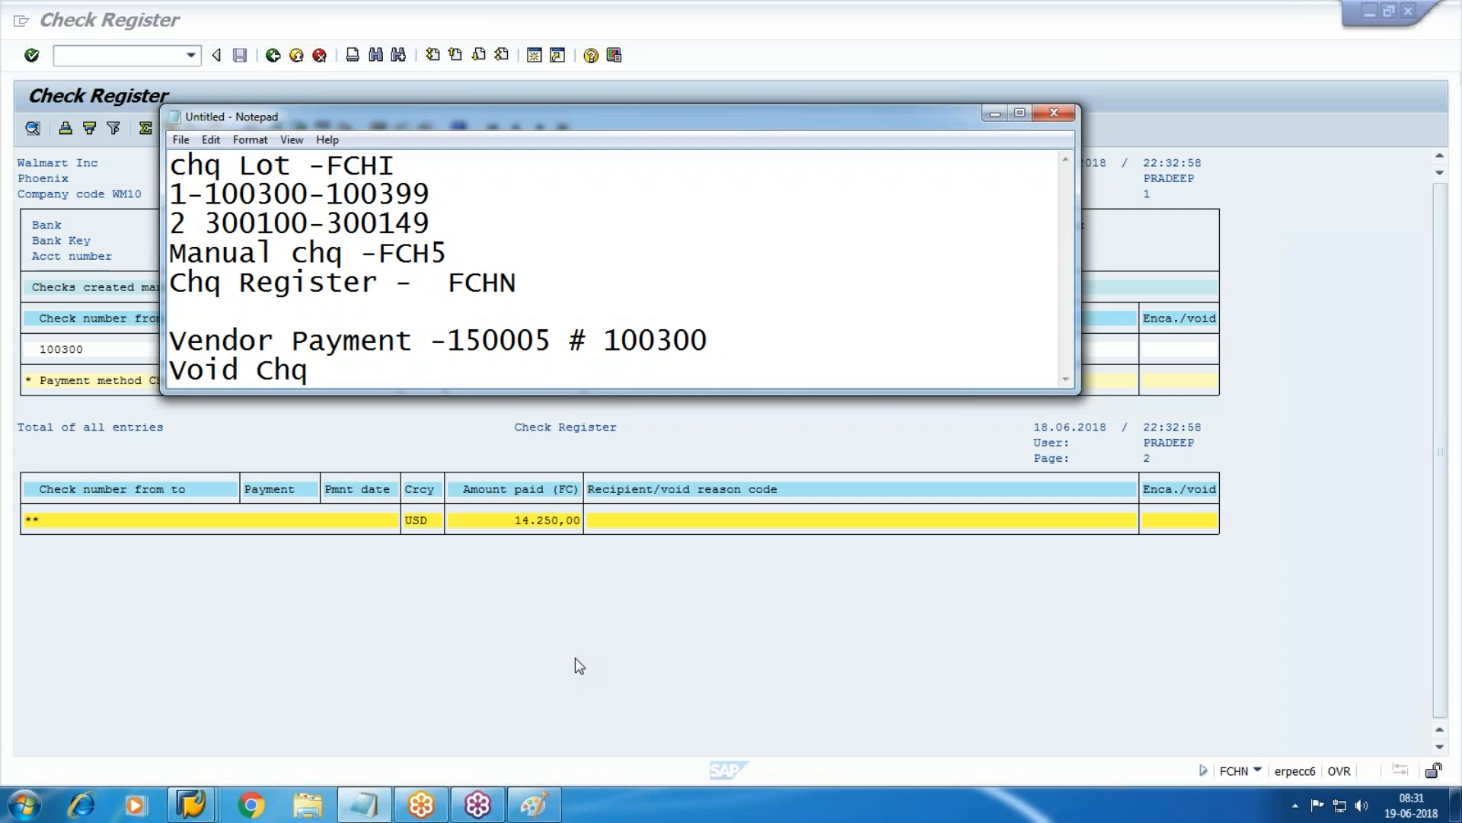
type("without V")
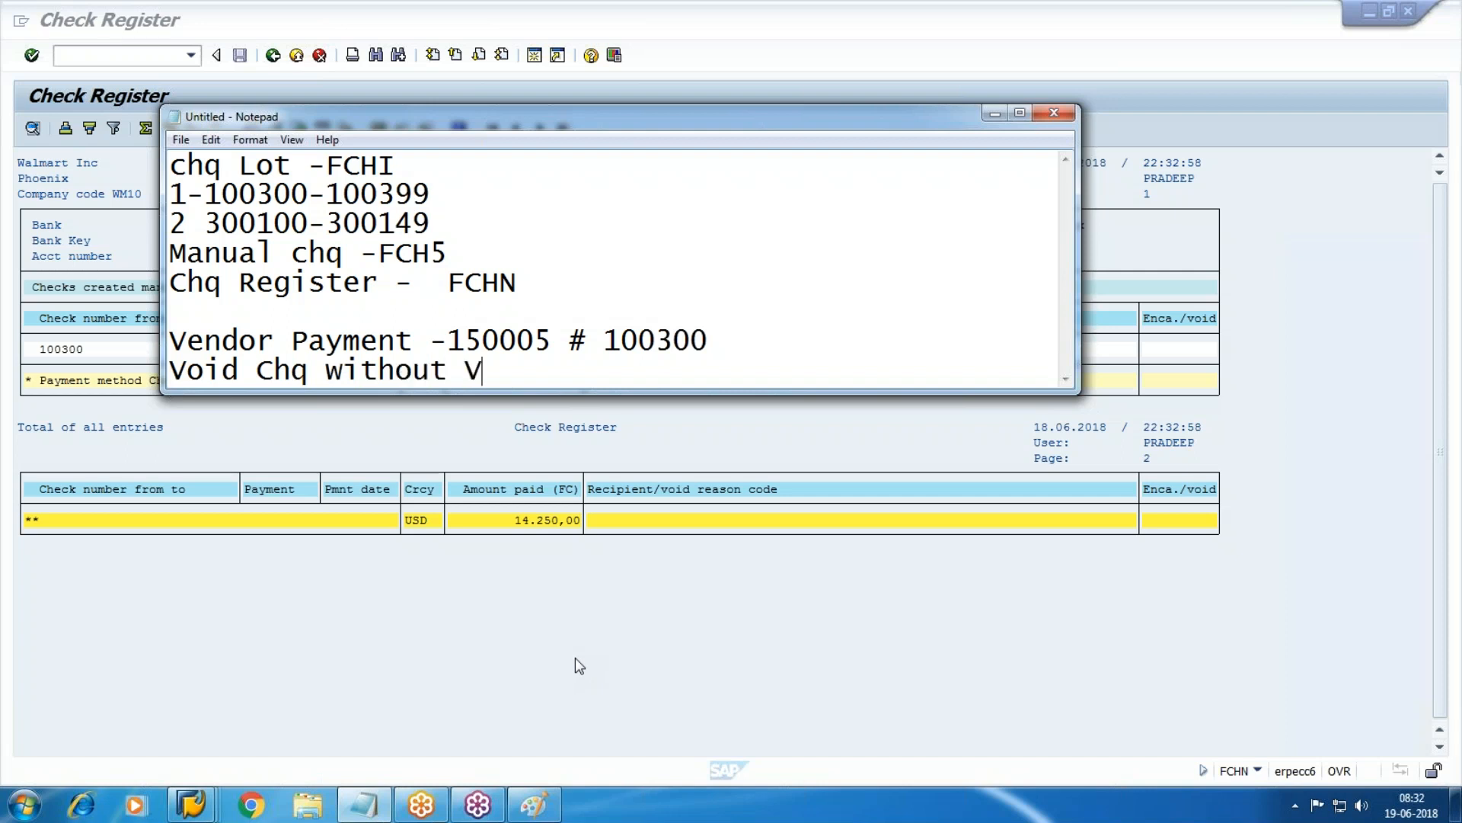
type("endor Re")
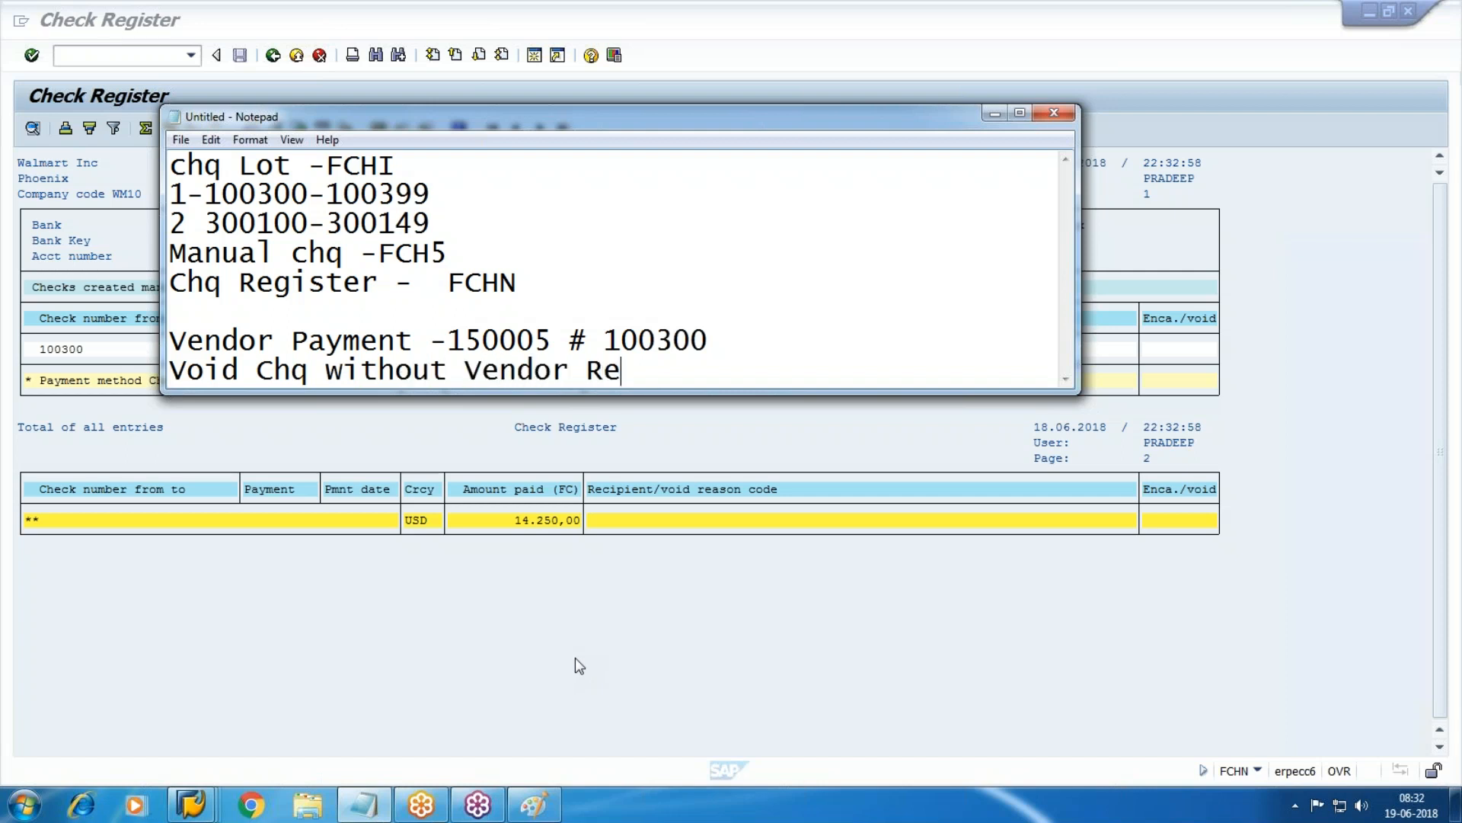
type("versal -")
type("FC")
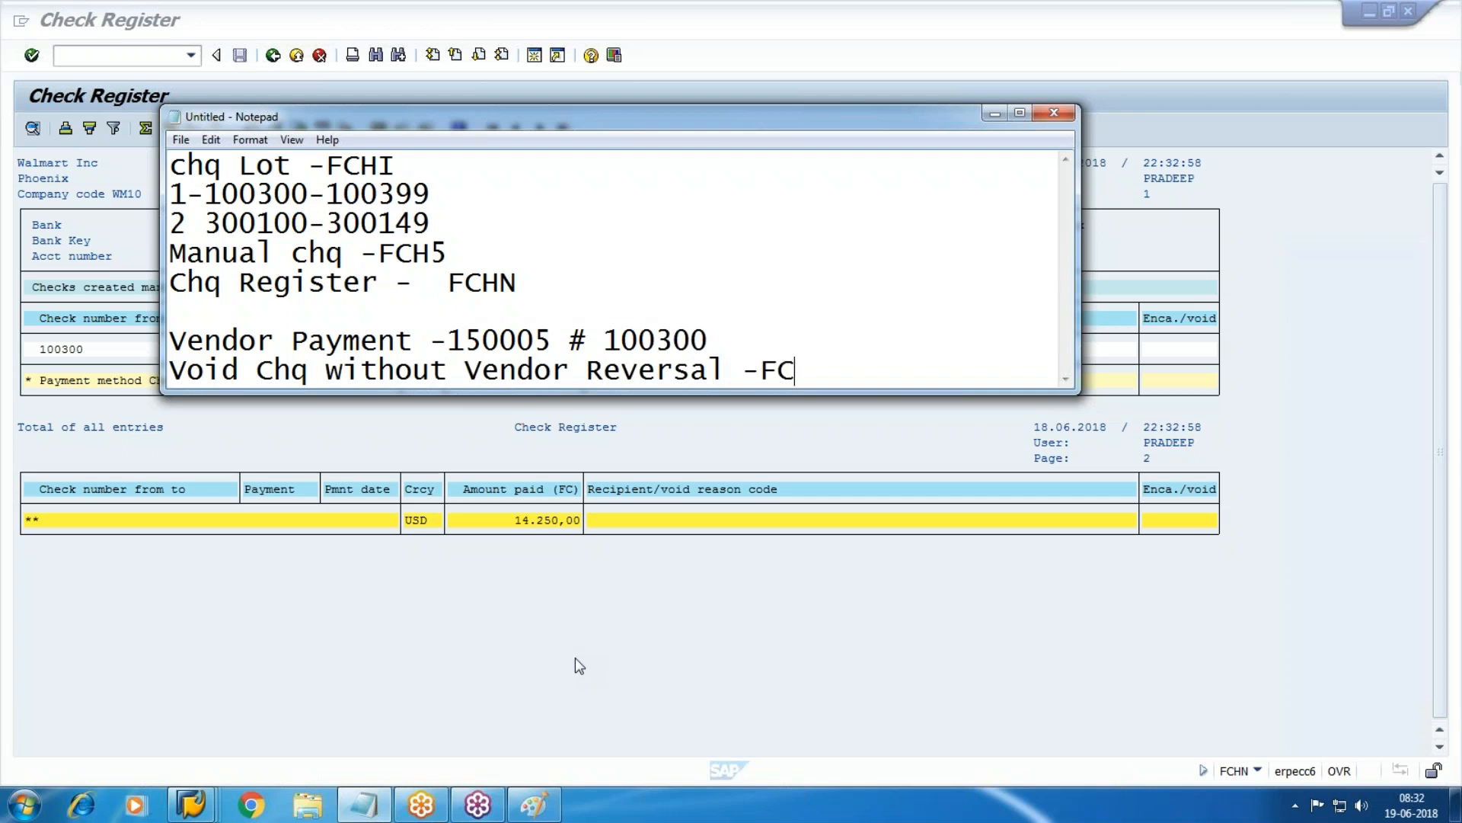
key("BackSpace")
key("BackSpace")
type("FCH9")
Maximize Notepad and switch to the spare G/L account SAP session.
left_click(1020, 114)
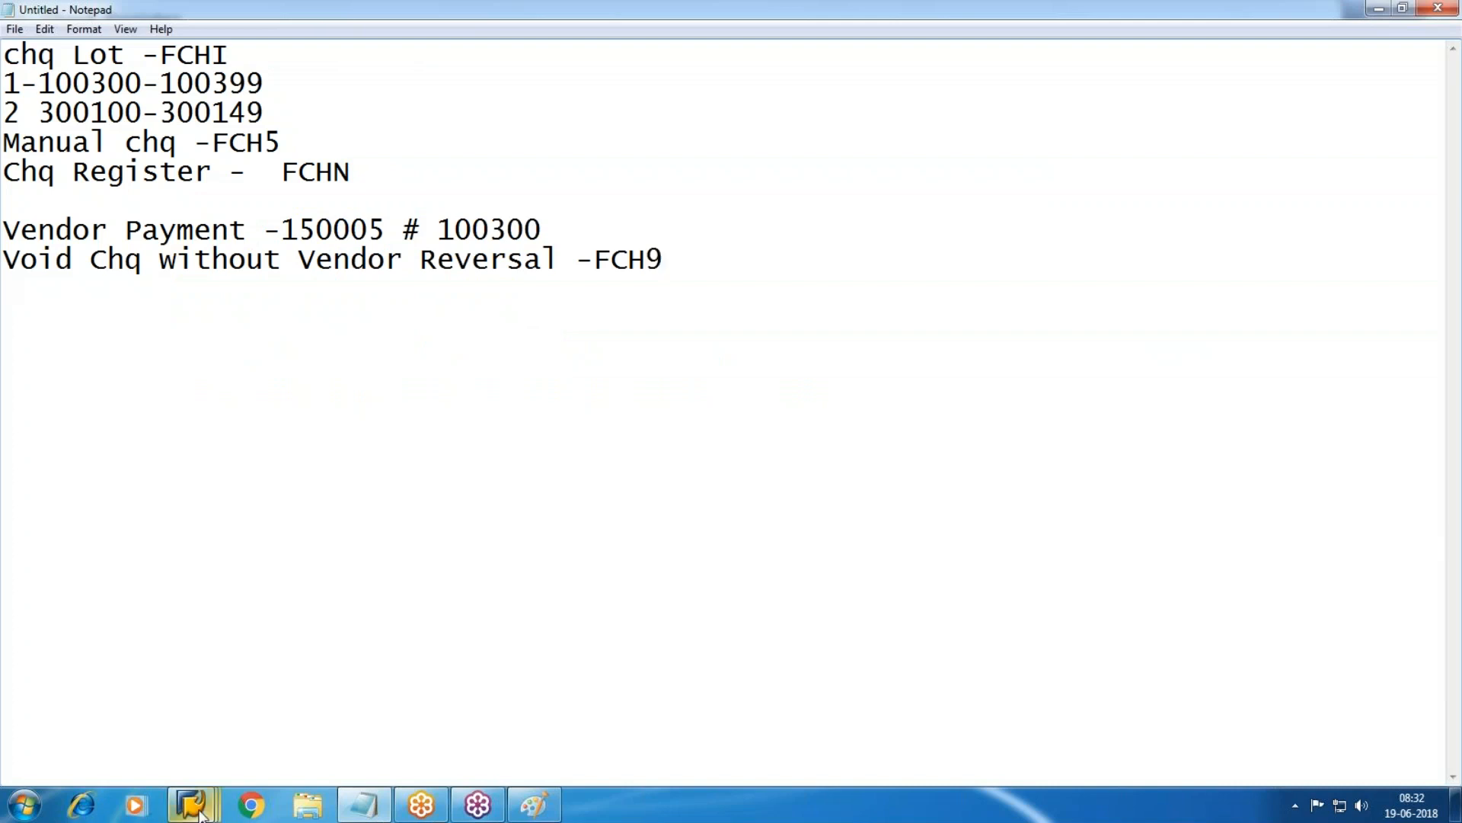
left_click(500, 783)
mouse_move(593, 712)
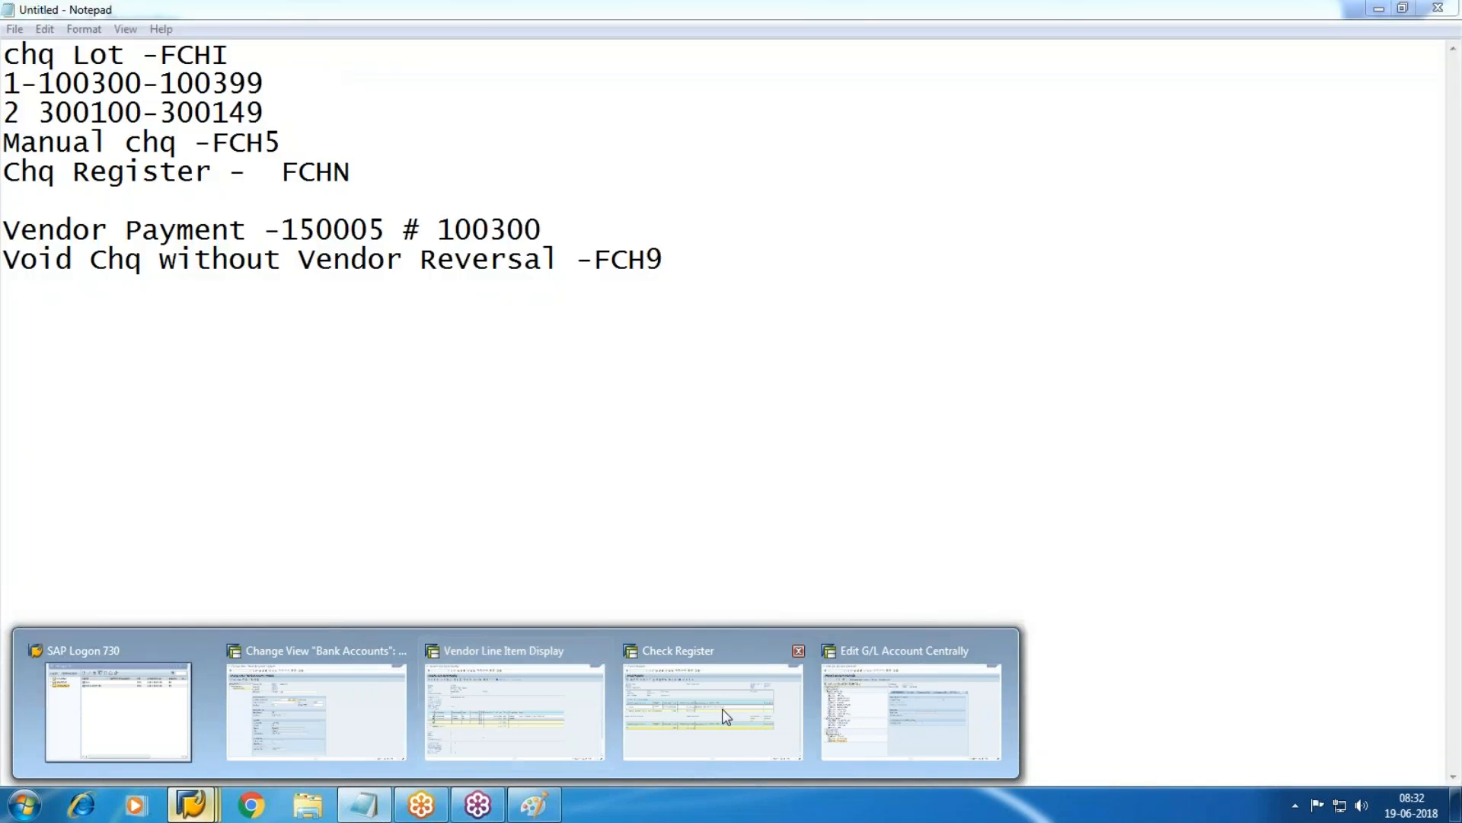
left_click(552, 720)
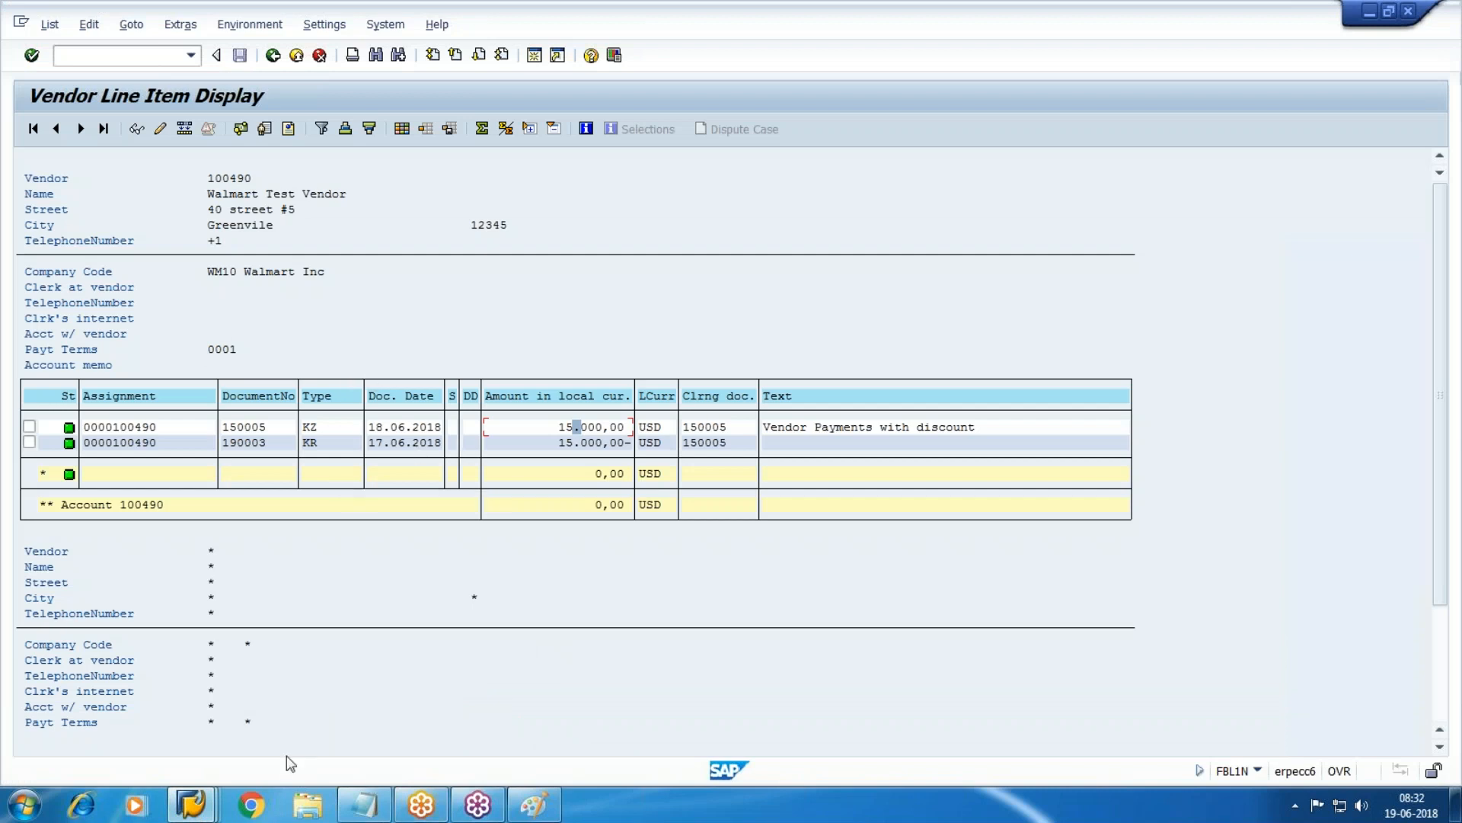
left_click(191, 803)
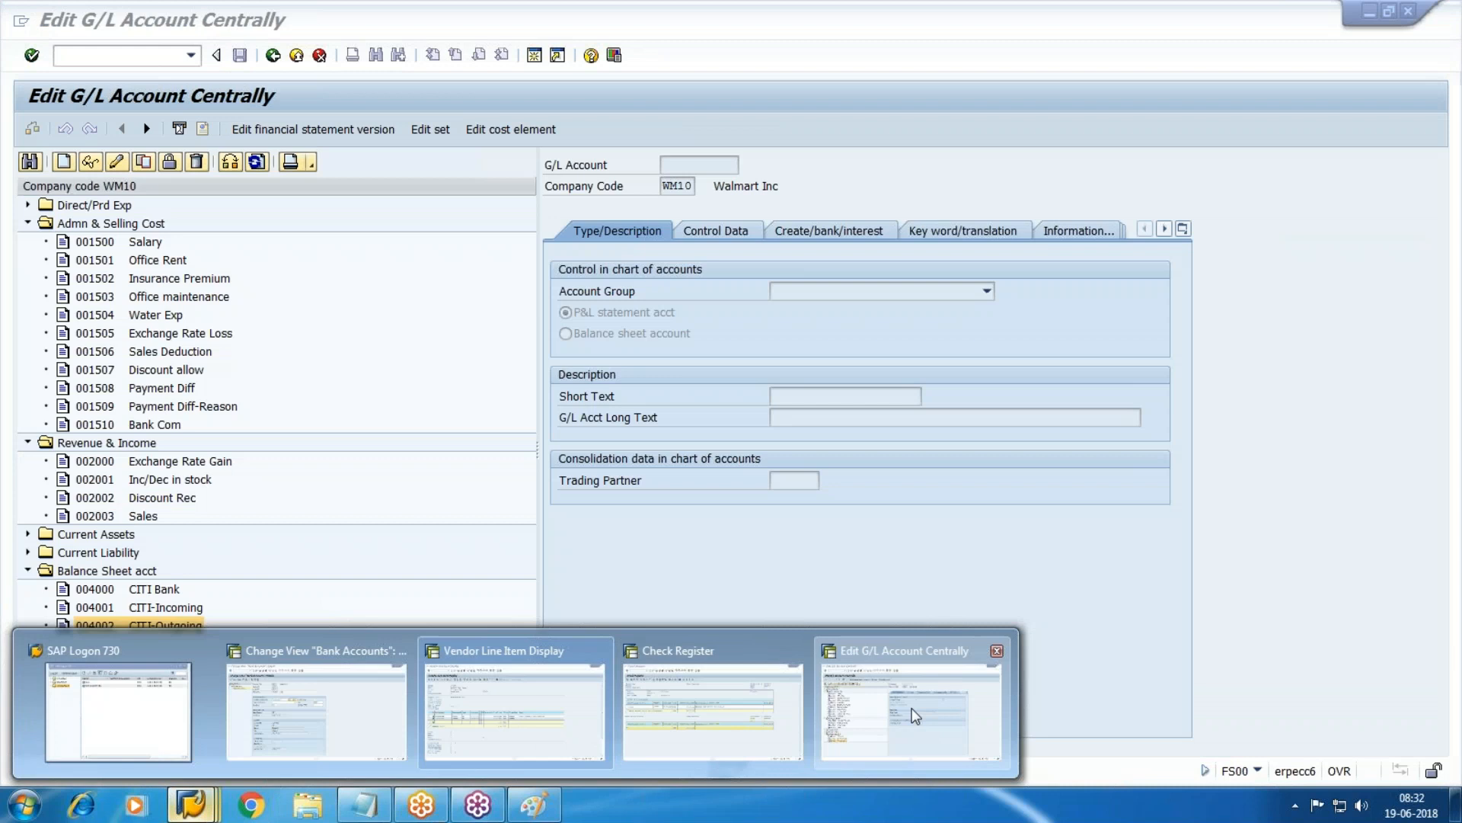
left_click(945, 706)
Run /NFCH9 and enter check number 100300, copied from the Check Register.
type("/NFCH")
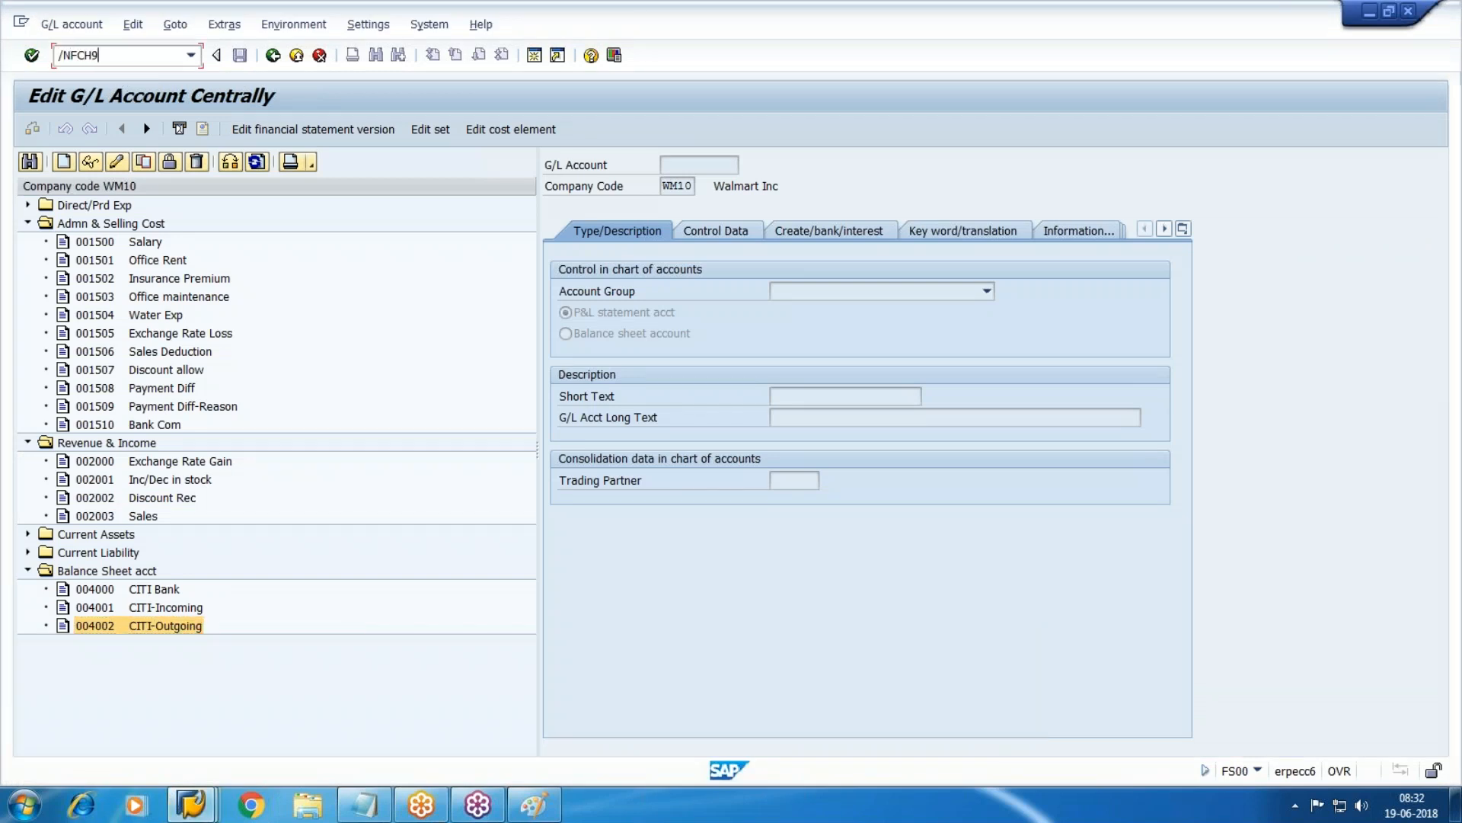
type("9")
key("Return")
key("Tab")
key("Tab")
key("Tab")
key("Tab")
key("Tab")
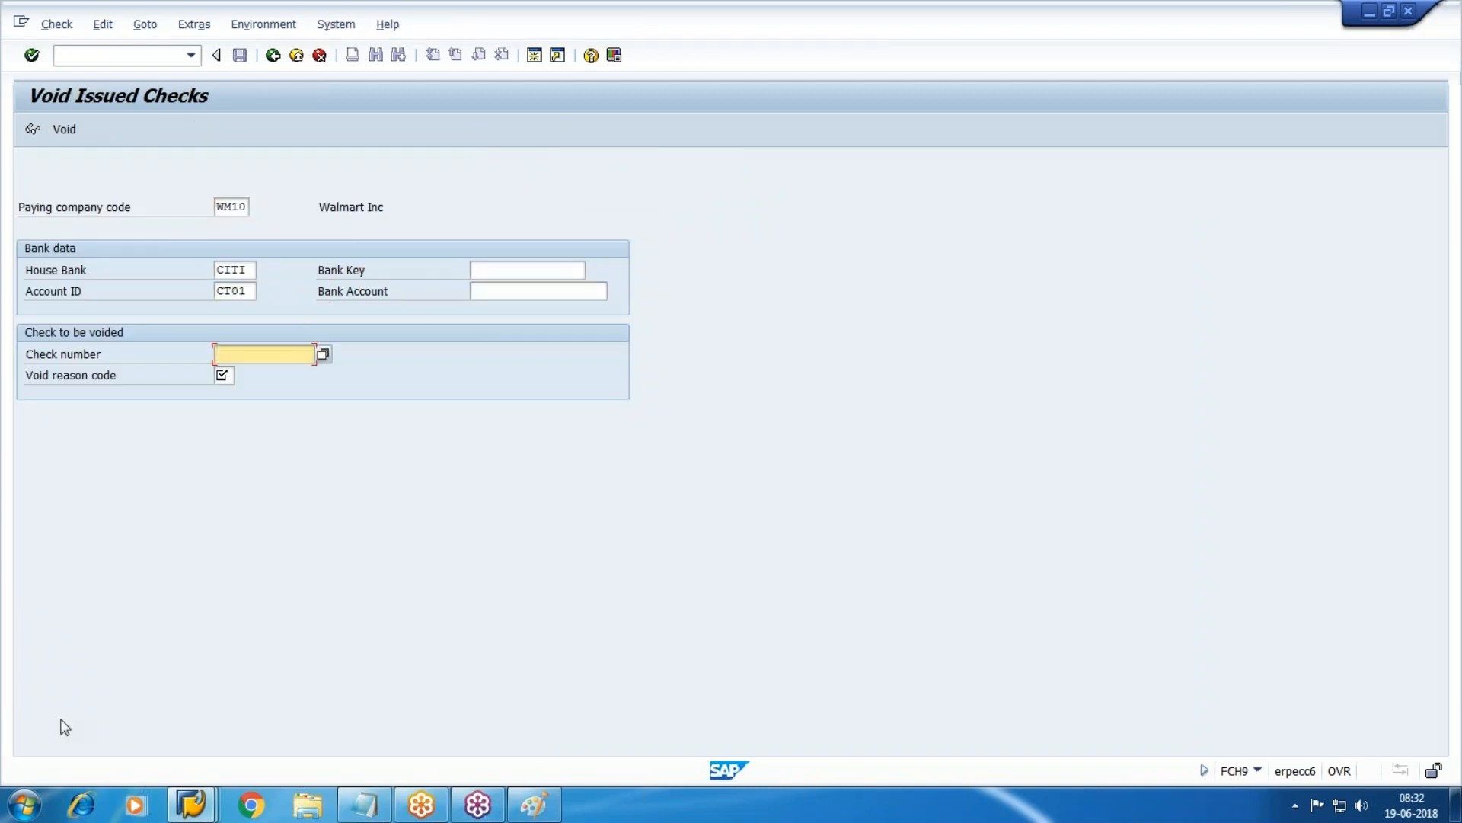
left_click(187, 809)
left_click(716, 720)
left_click_drag(90, 352, 17, 356)
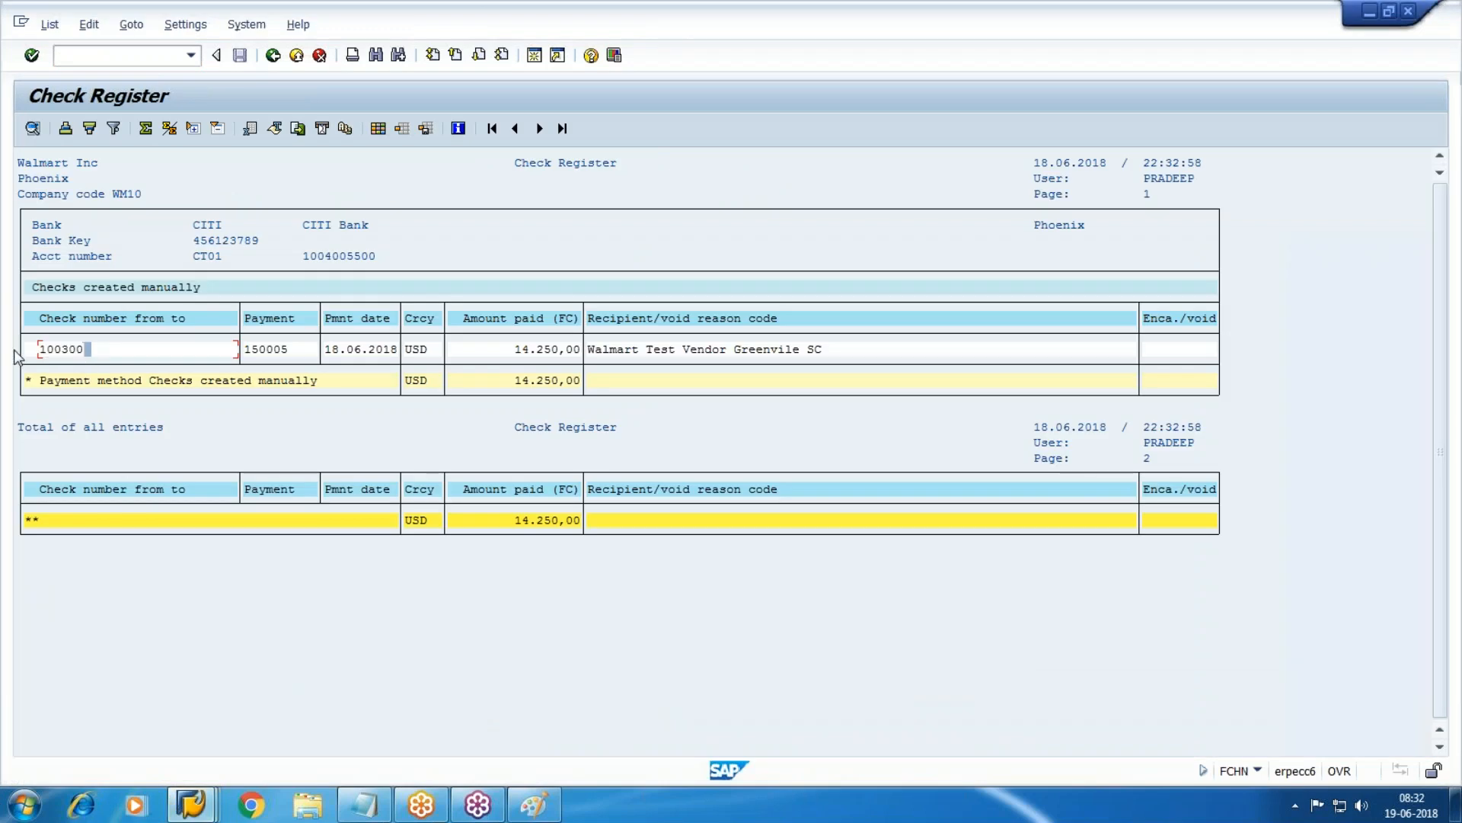
key("alt+Tab")
type("100300")
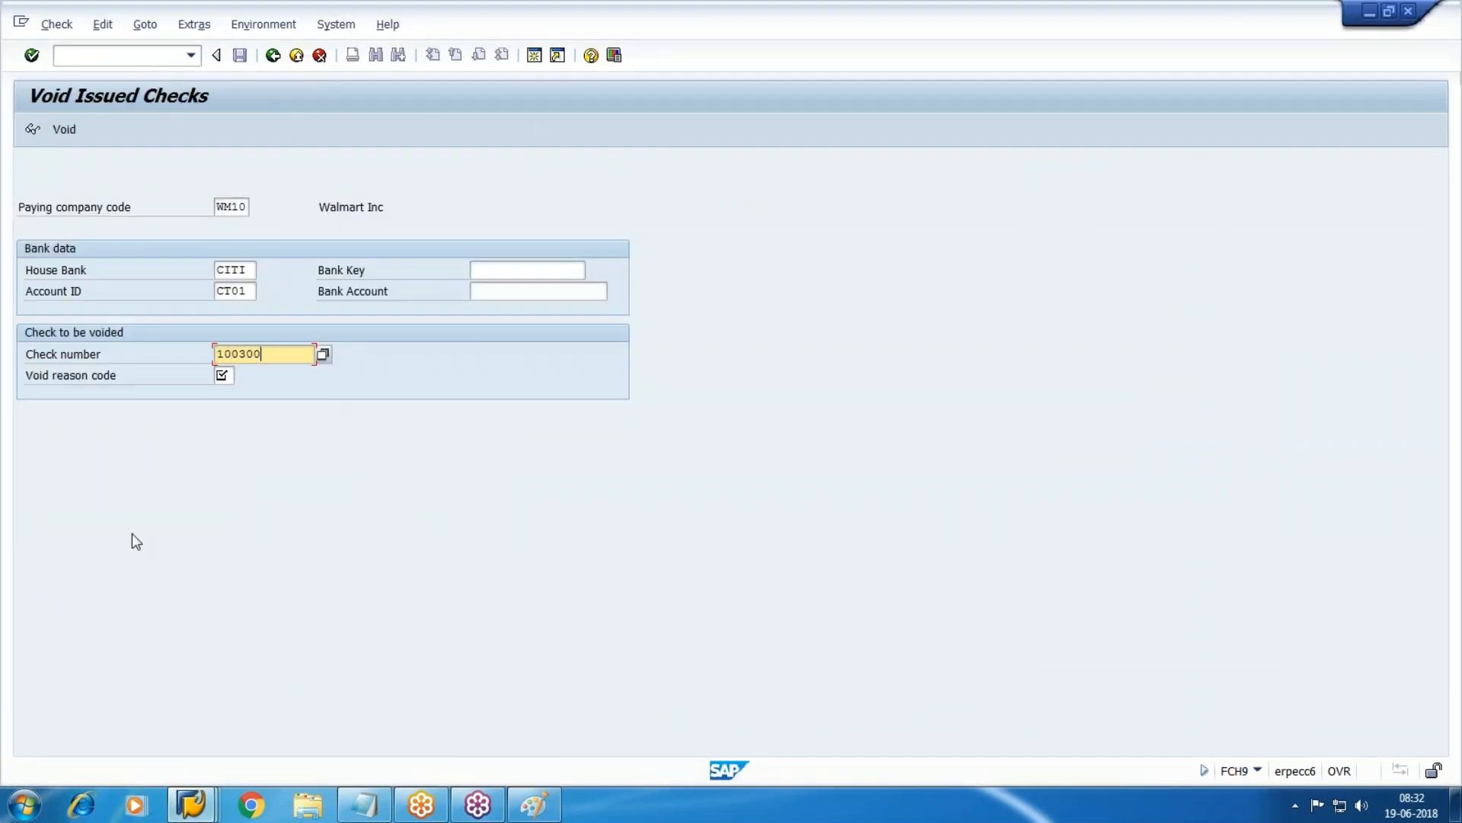
key("Tab")
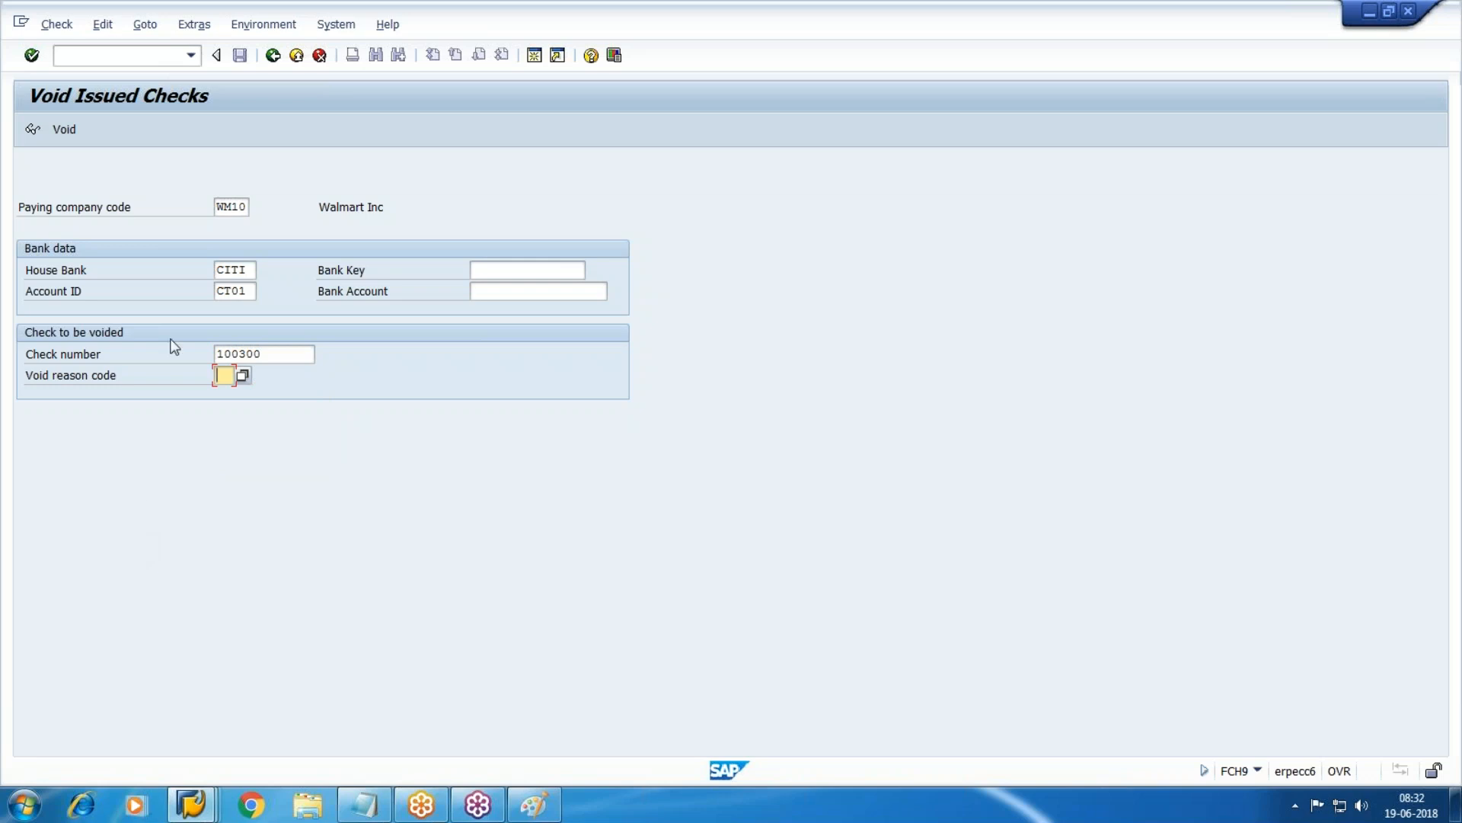
Choose void reason 04 Ripped during printing and void check 100300.
key("F4")
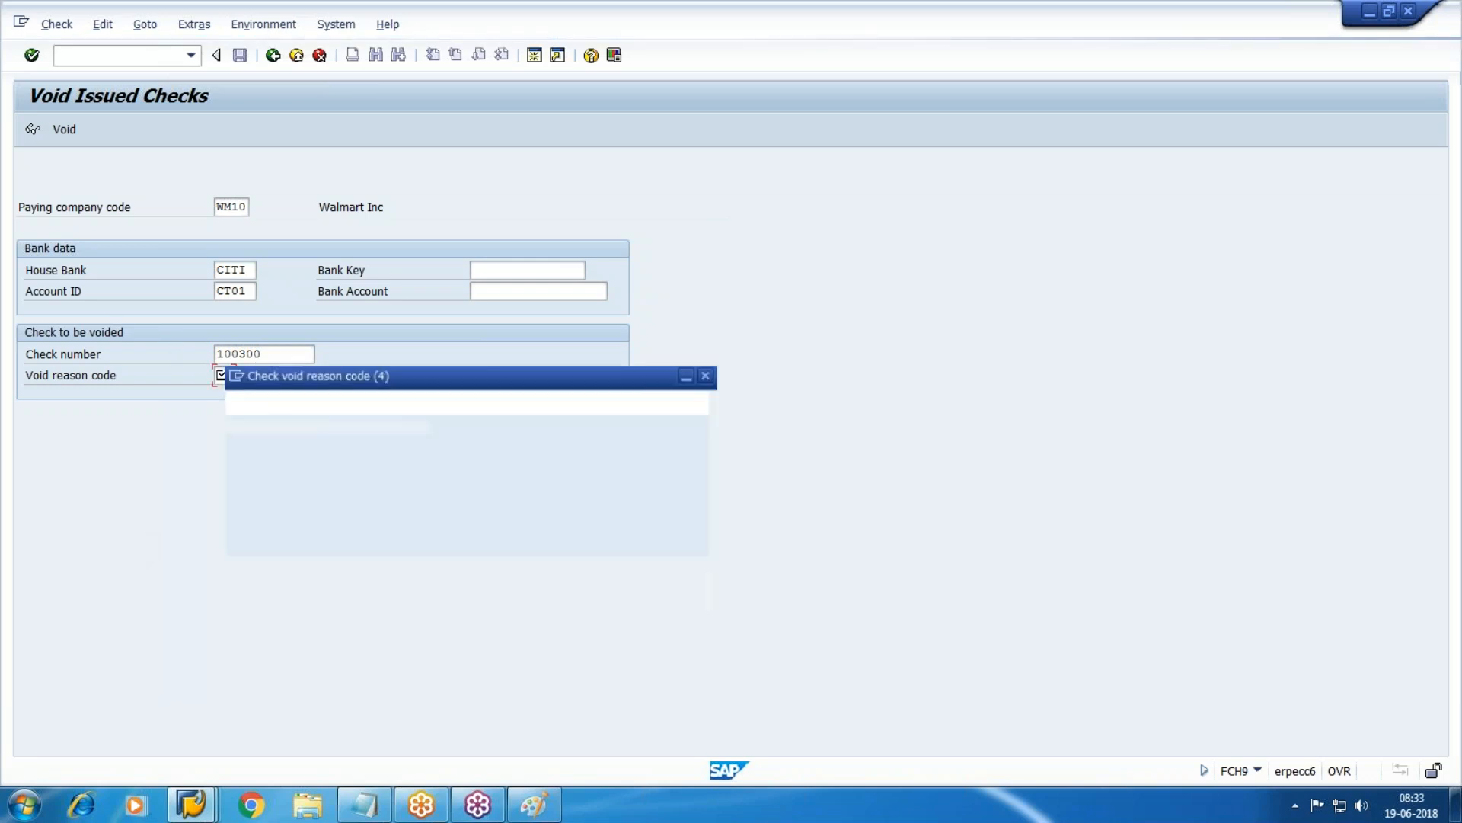
left_click(300, 417)
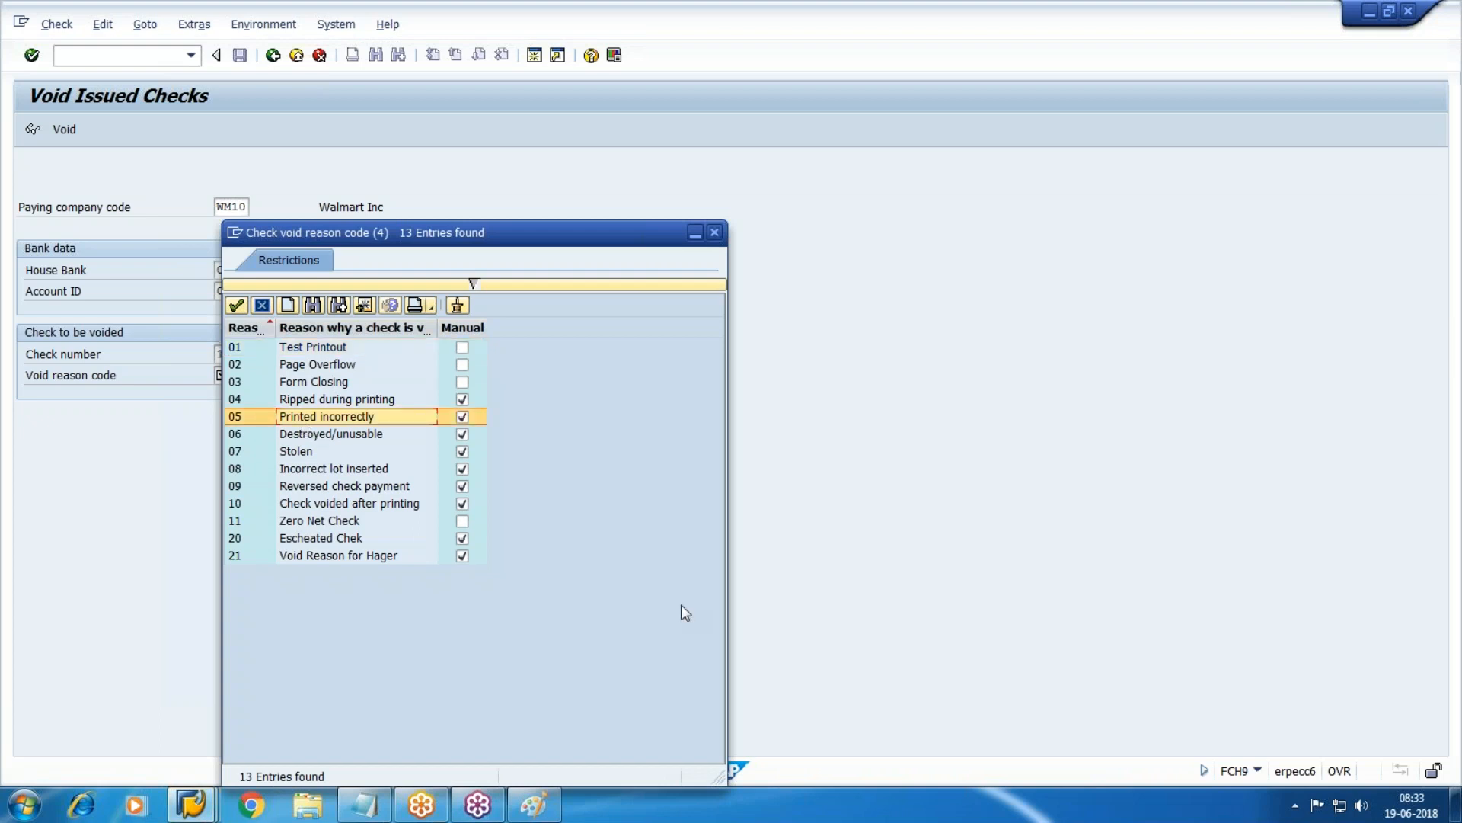
key("Up")
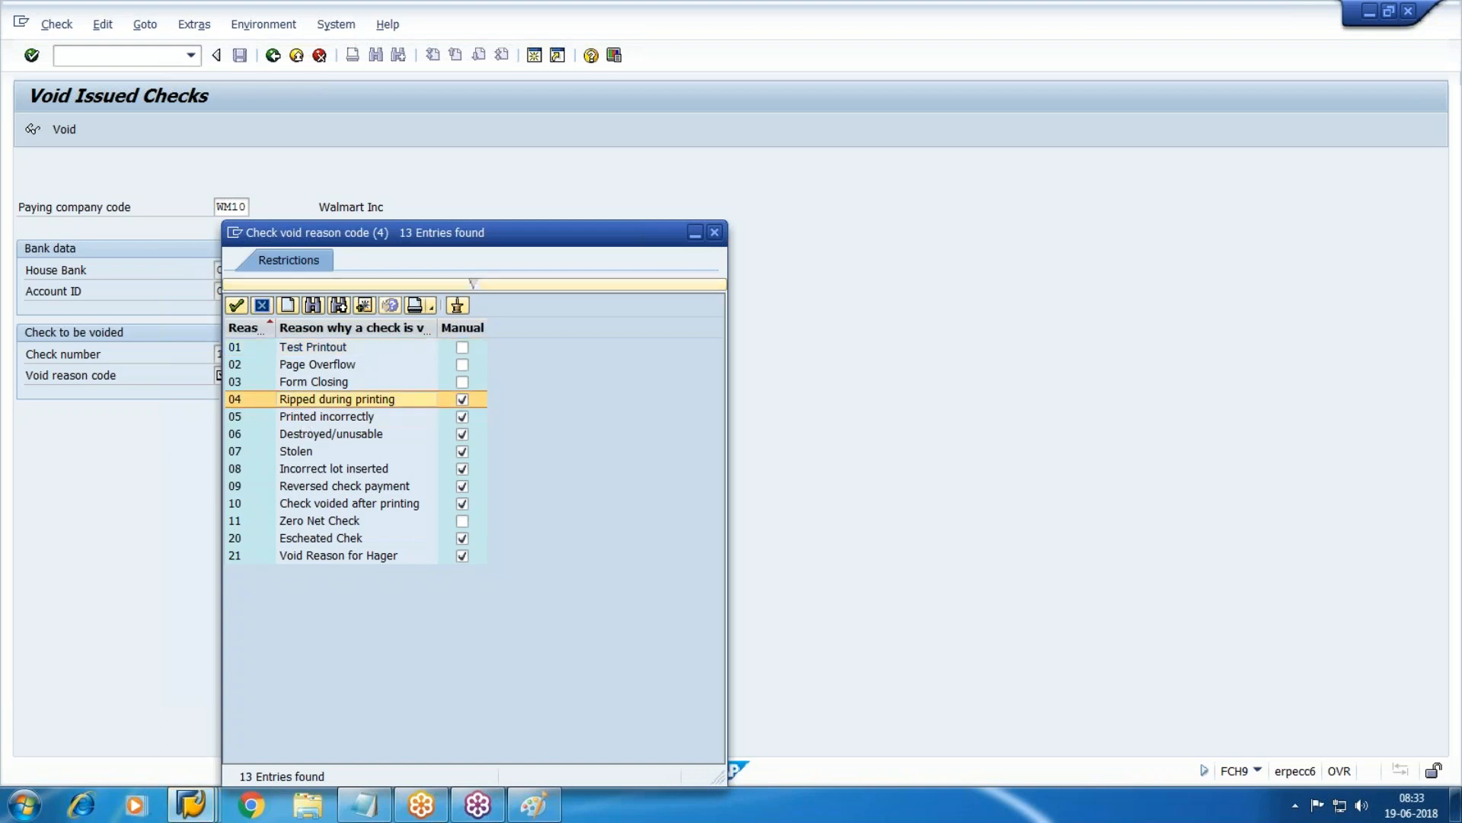
key("Return")
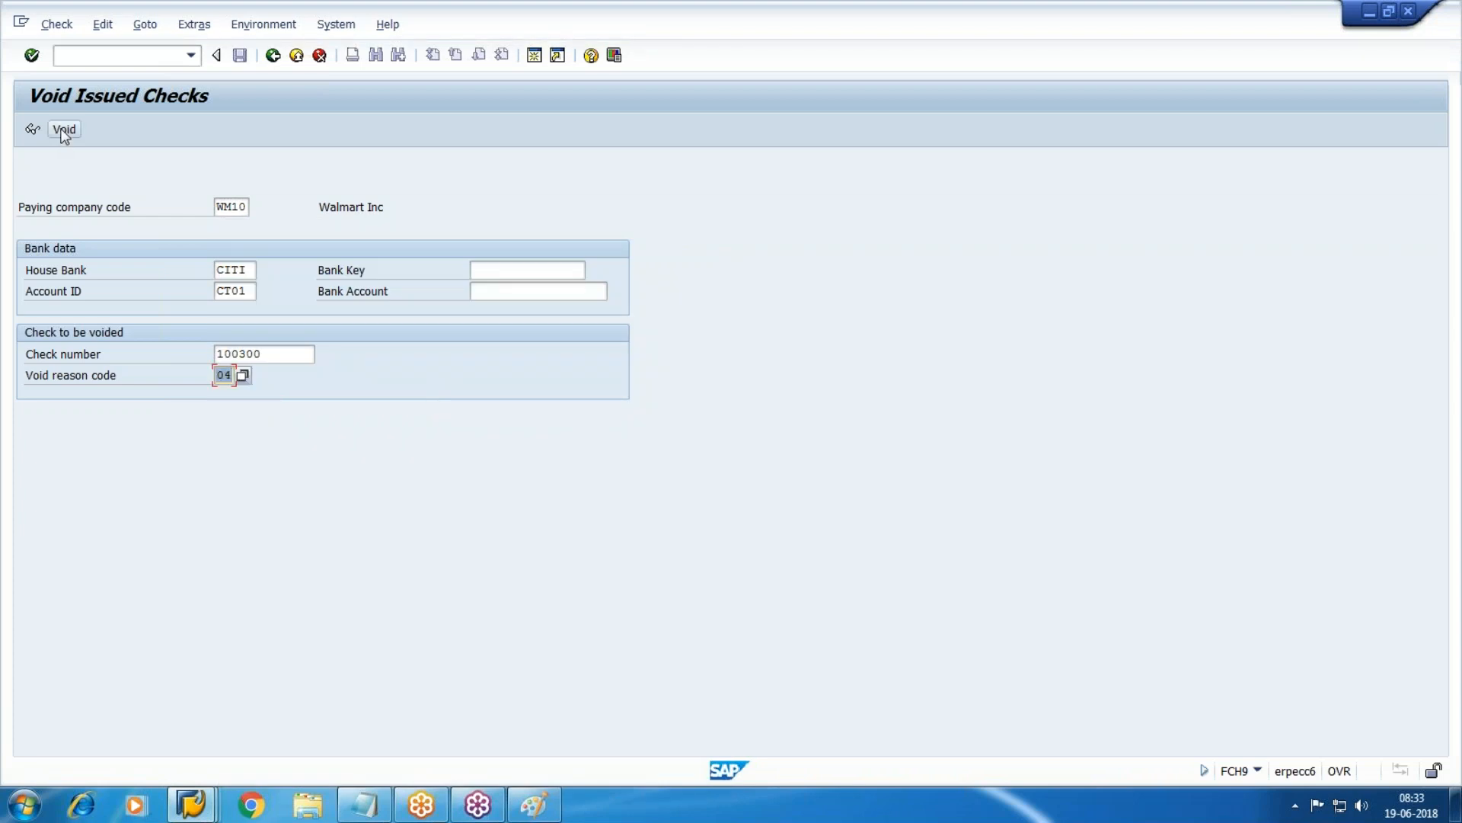
left_click(64, 133)
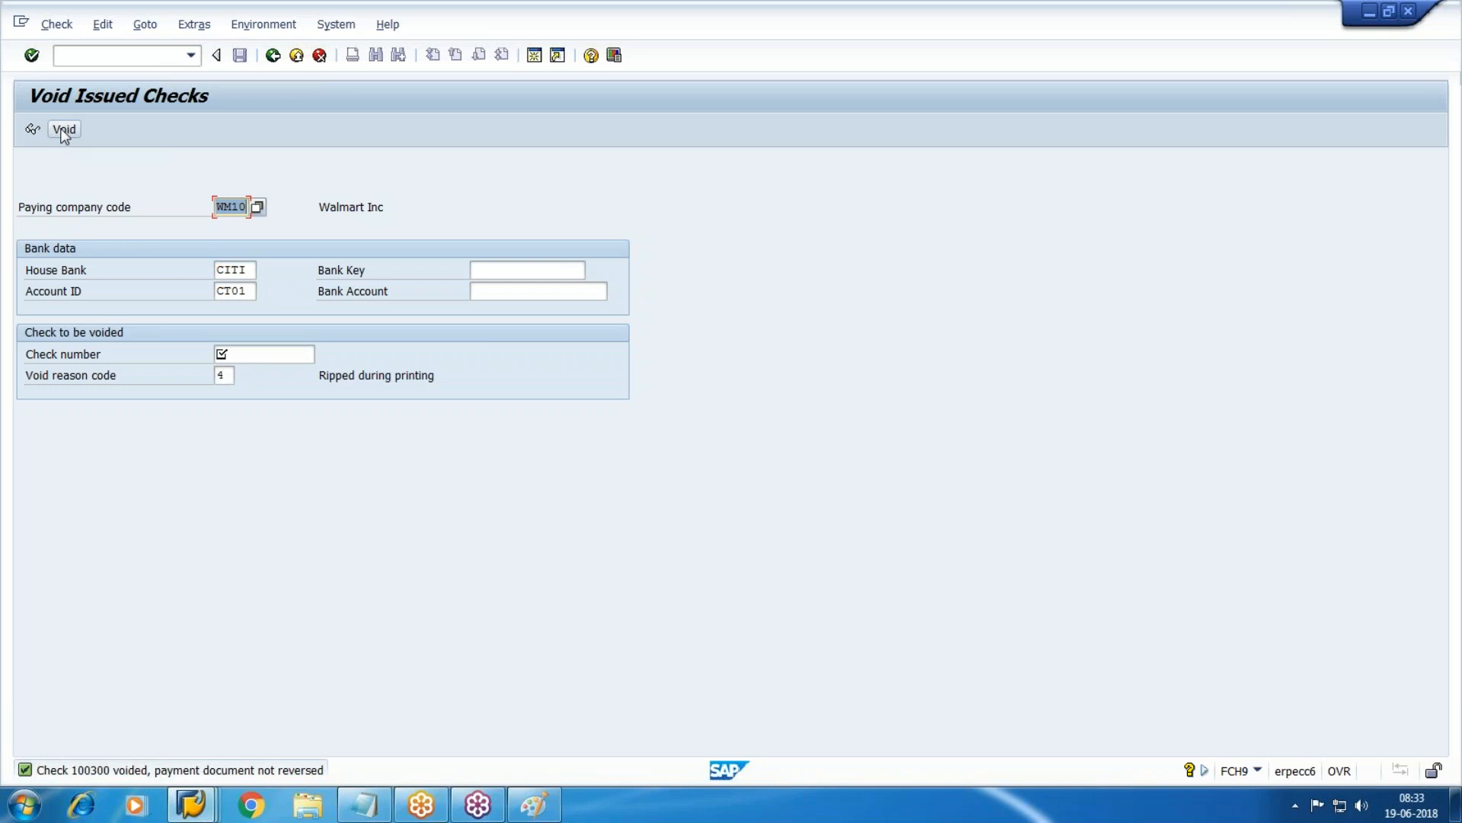
left_click(191, 804)
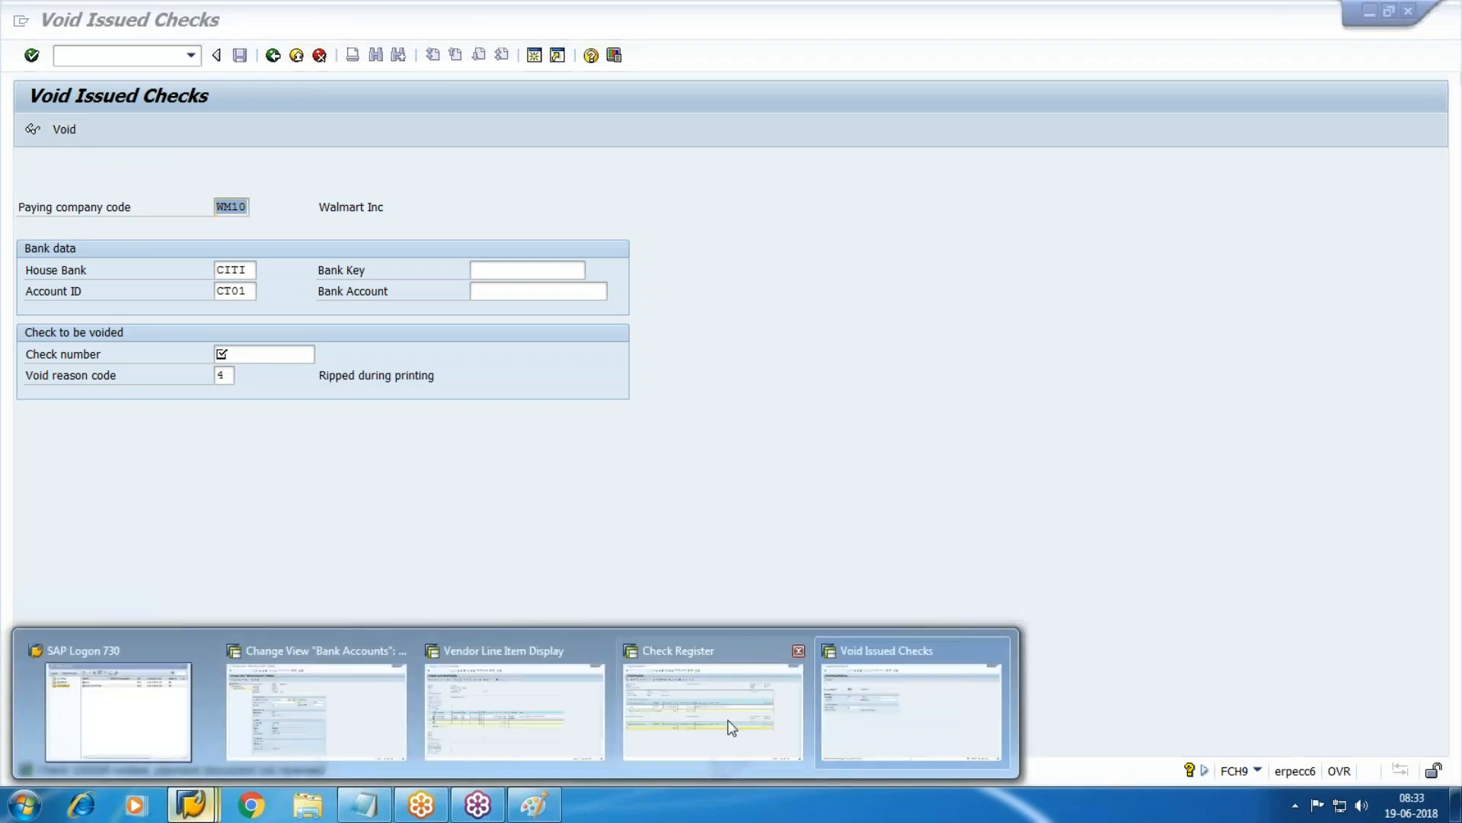
Refresh the Vendor Line Item Display list.
left_click(526, 701)
left_click(576, 426)
left_click(50, 25)
left_click(77, 74)
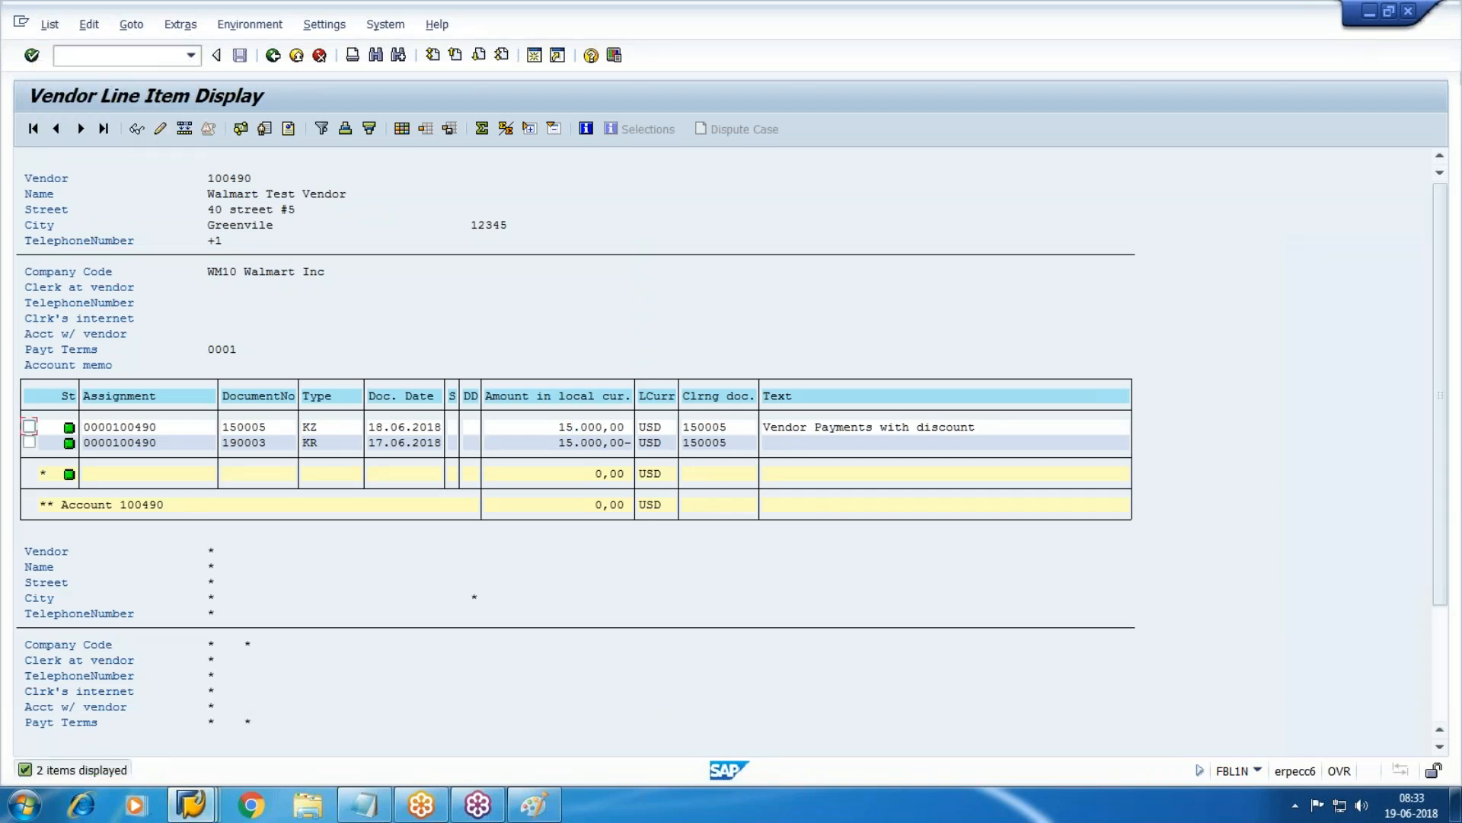
Rerun the Check Register and review the void note for check 100300.
left_click(190, 804)
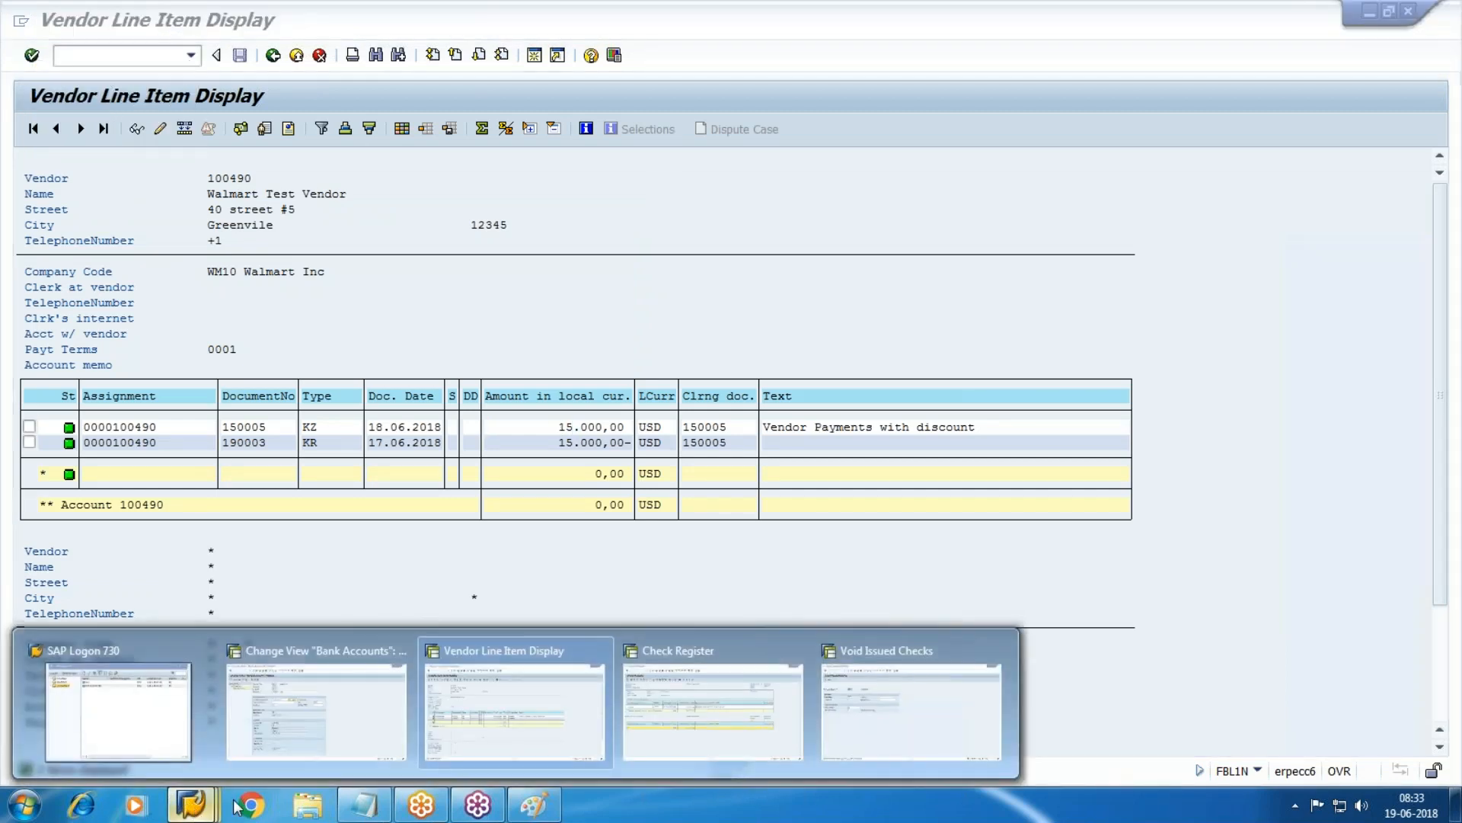
left_click(684, 725)
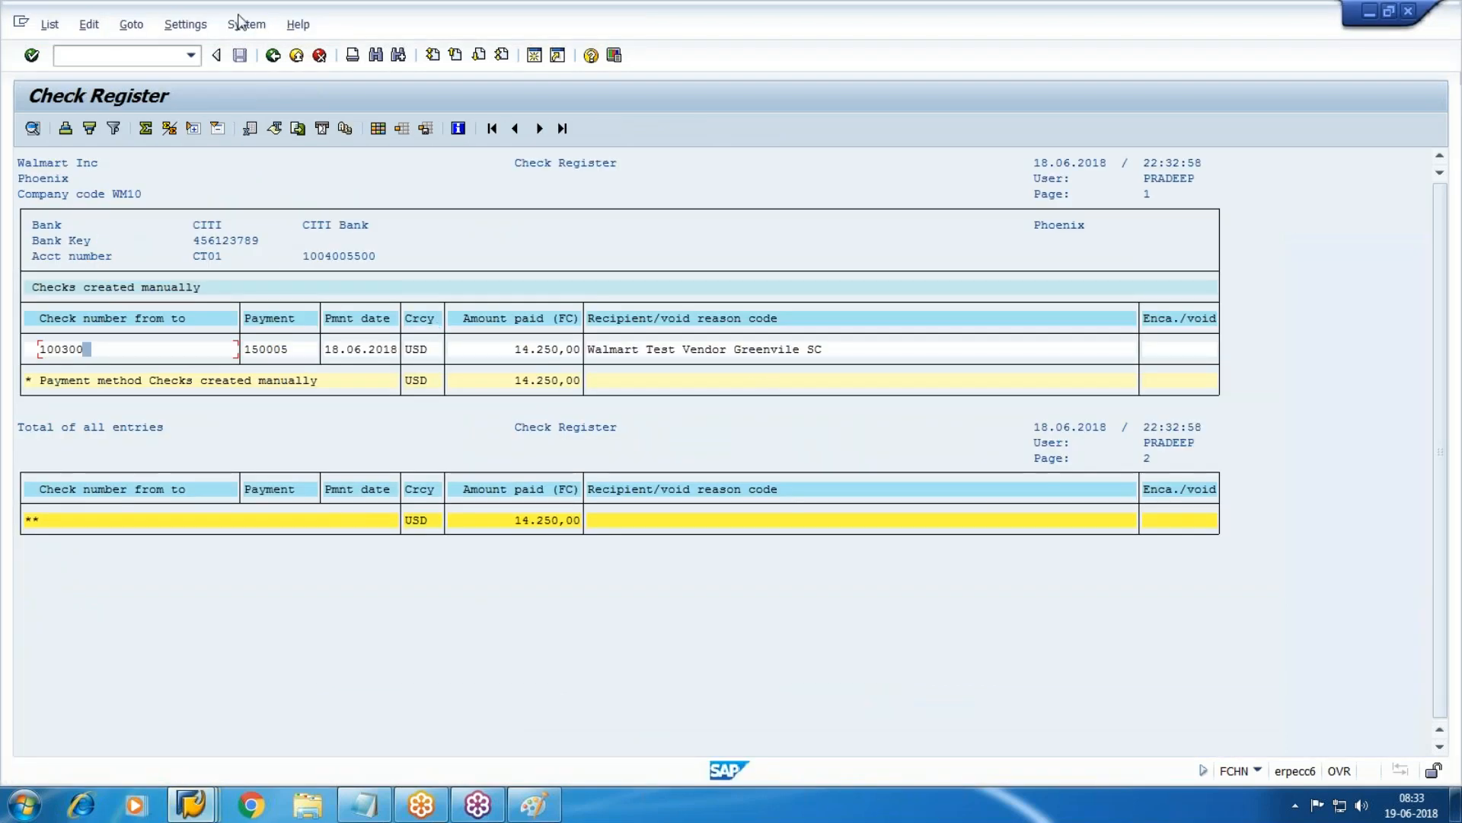
left_click(273, 56)
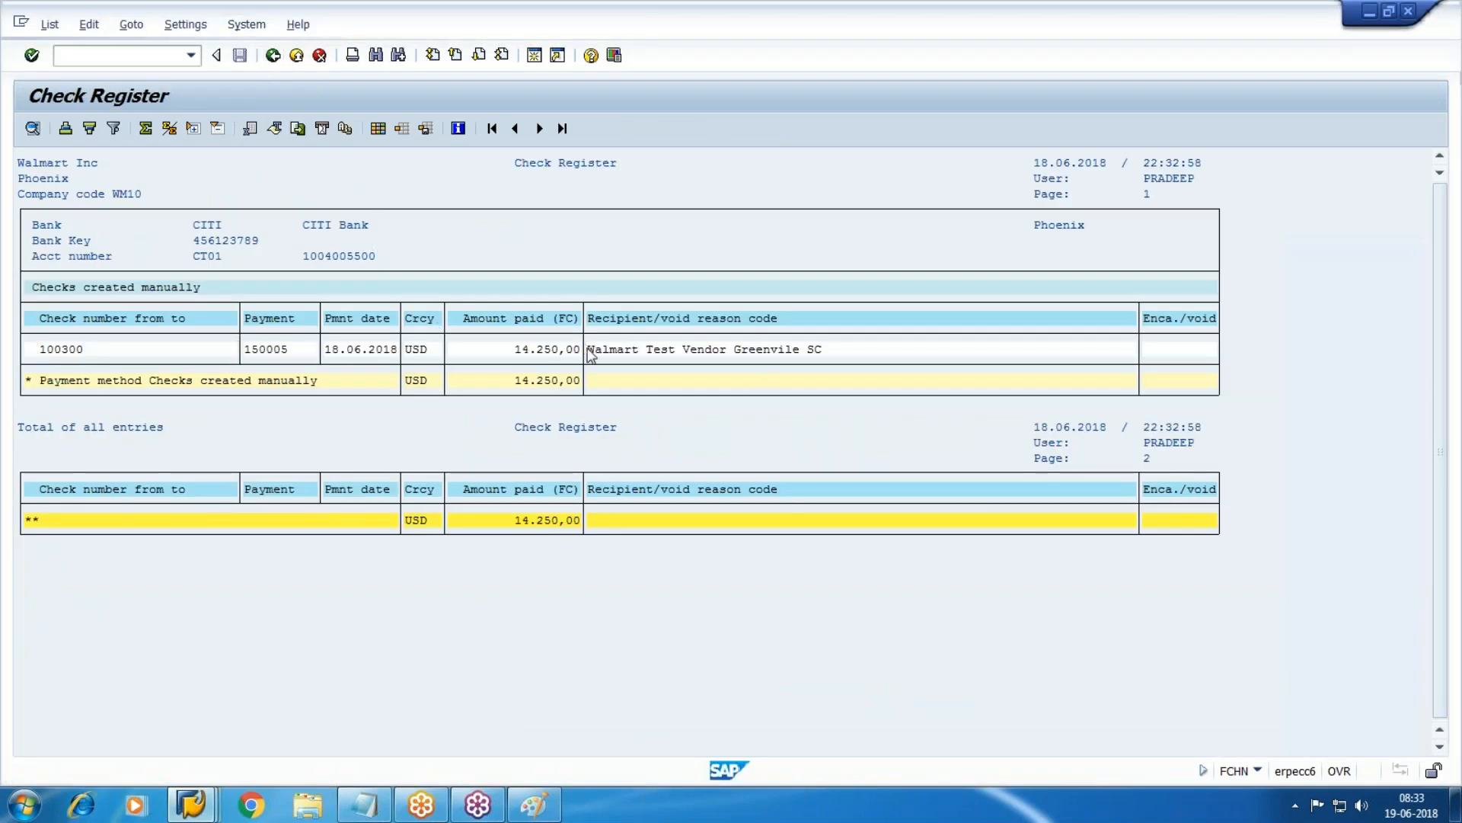
left_click(32, 128)
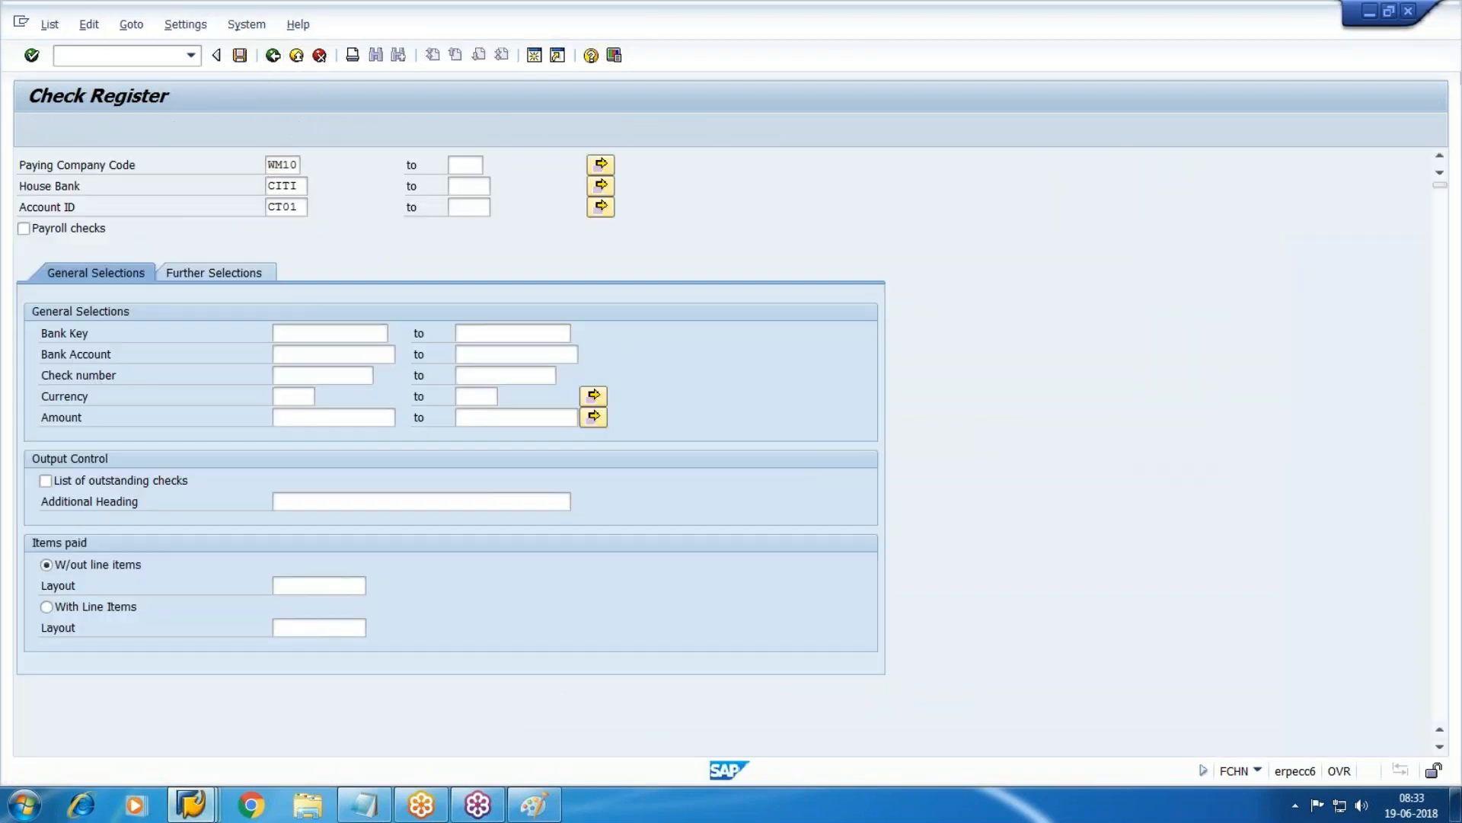
left_click(456, 350)
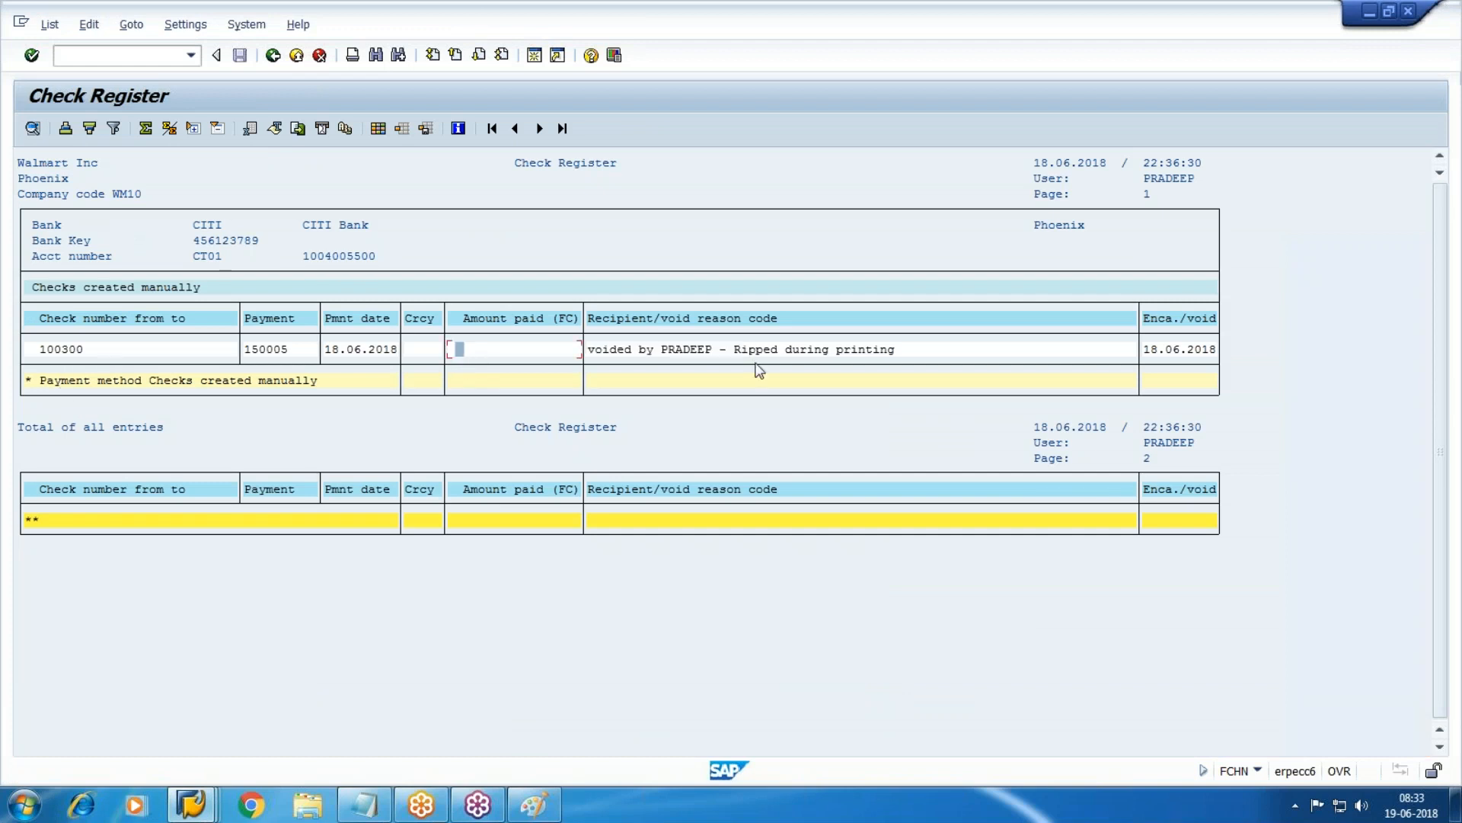
left_click_drag(595, 350, 1112, 350)
key("Left")
Refresh the vendor line items again and open payment document 150005.
left_click(190, 803)
left_click(460, 736)
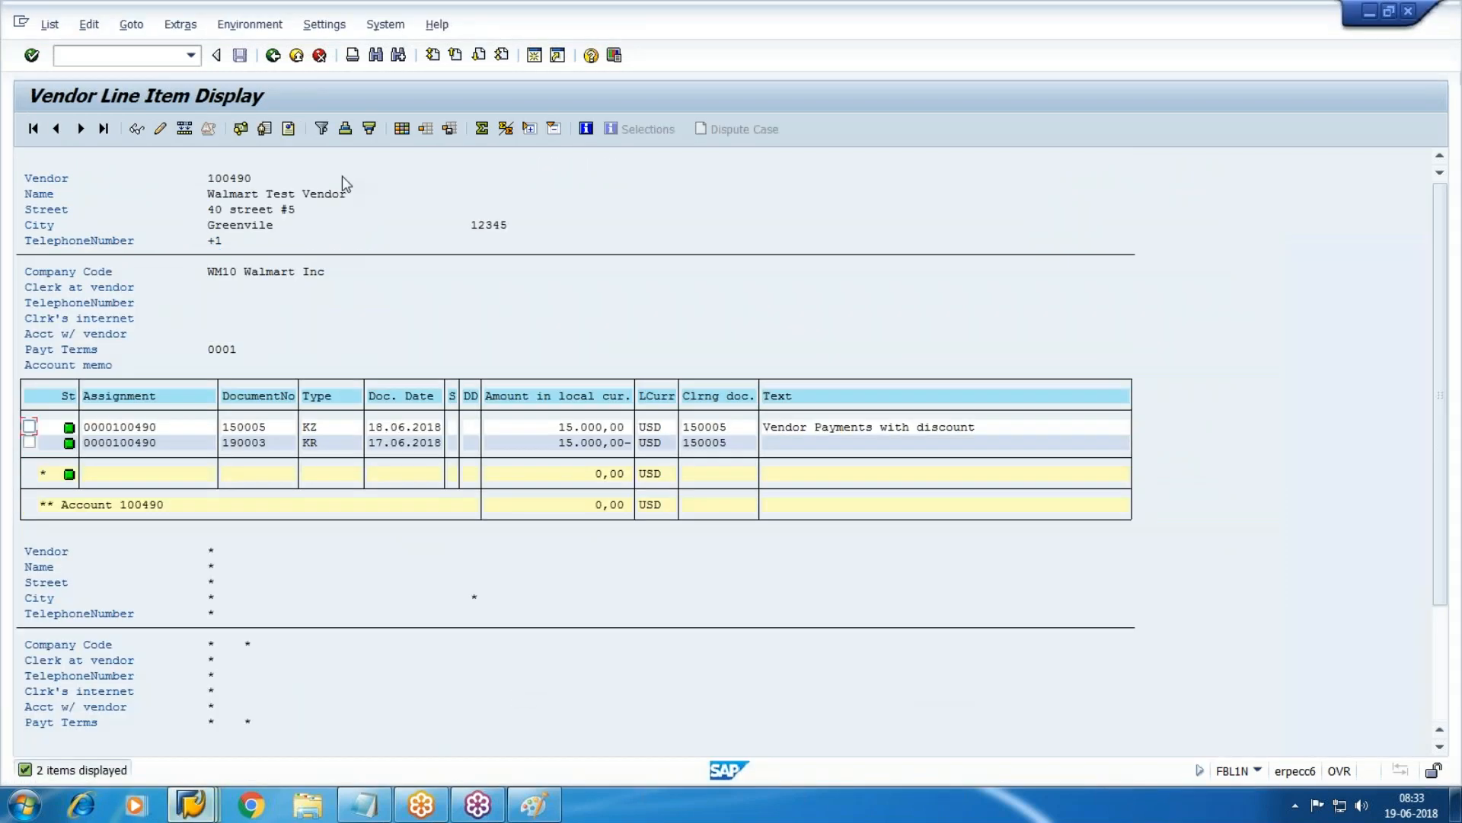
left_click(49, 25)
left_click(76, 73)
left_click(246, 428)
double_click(607, 426)
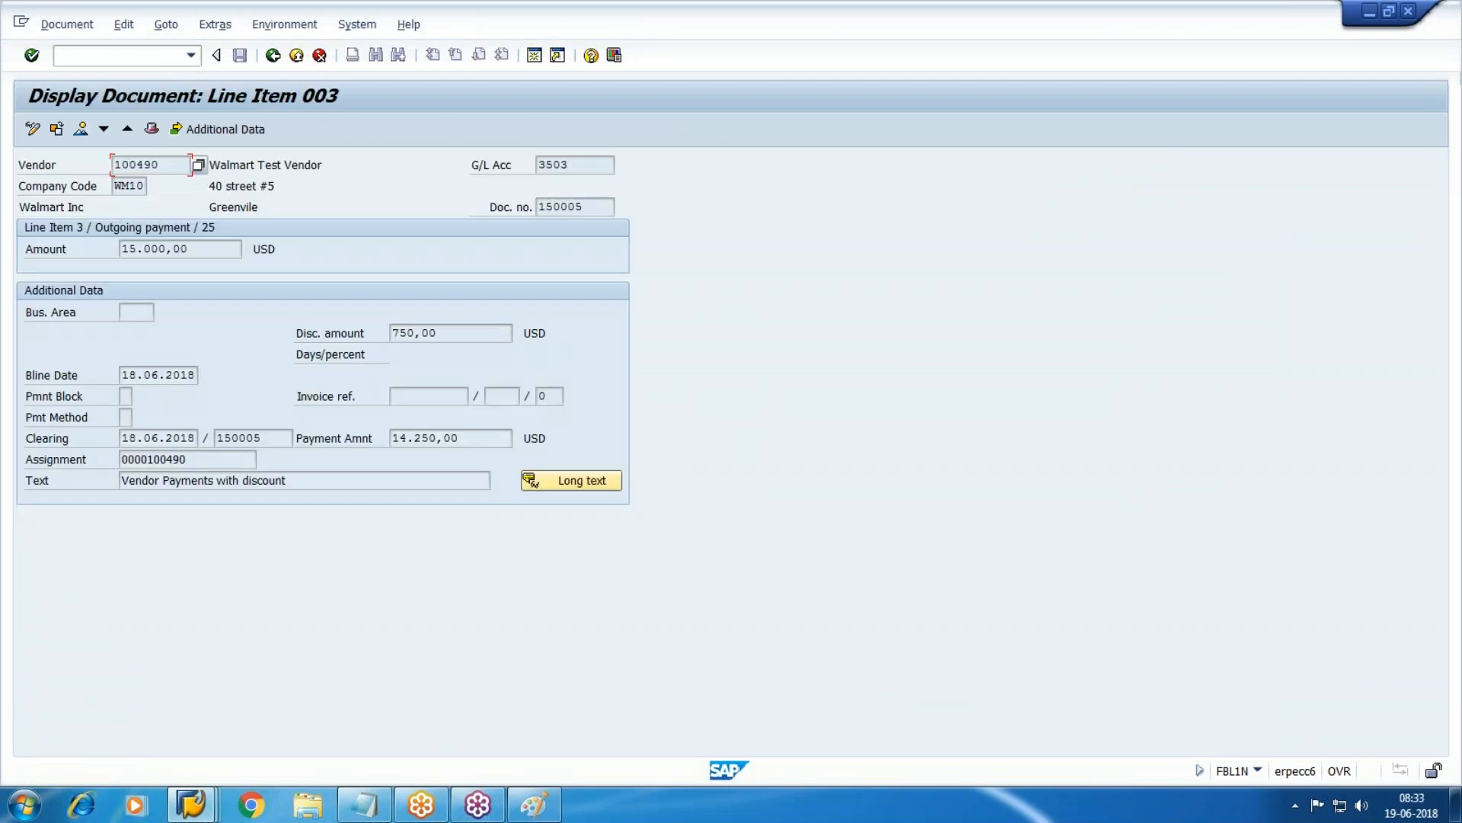
Review the check information showing 100300's void reason, then go back to the line item list.
left_click(67, 24)
mouse_move(281, 25)
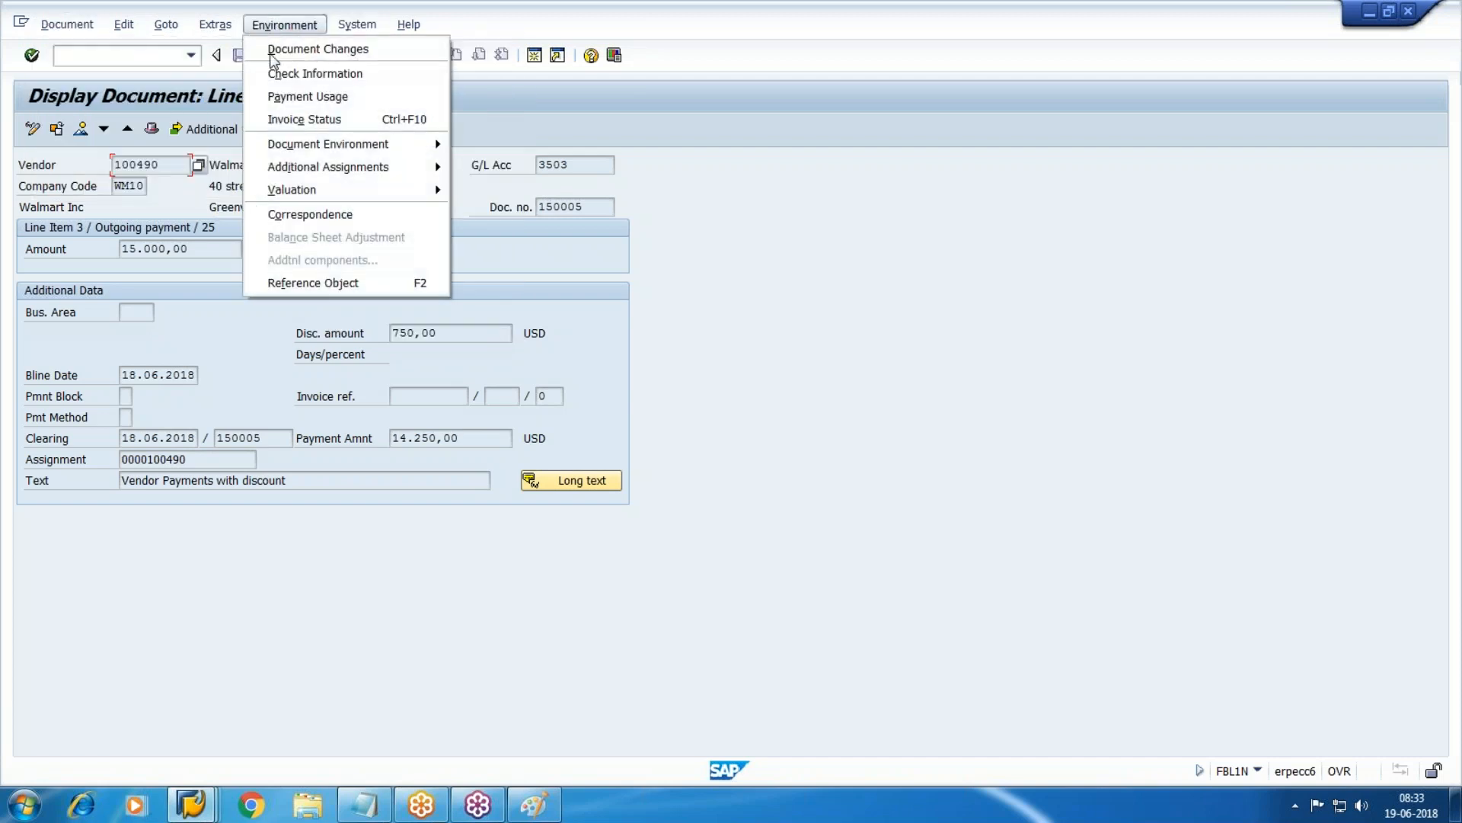
left_click(353, 76)
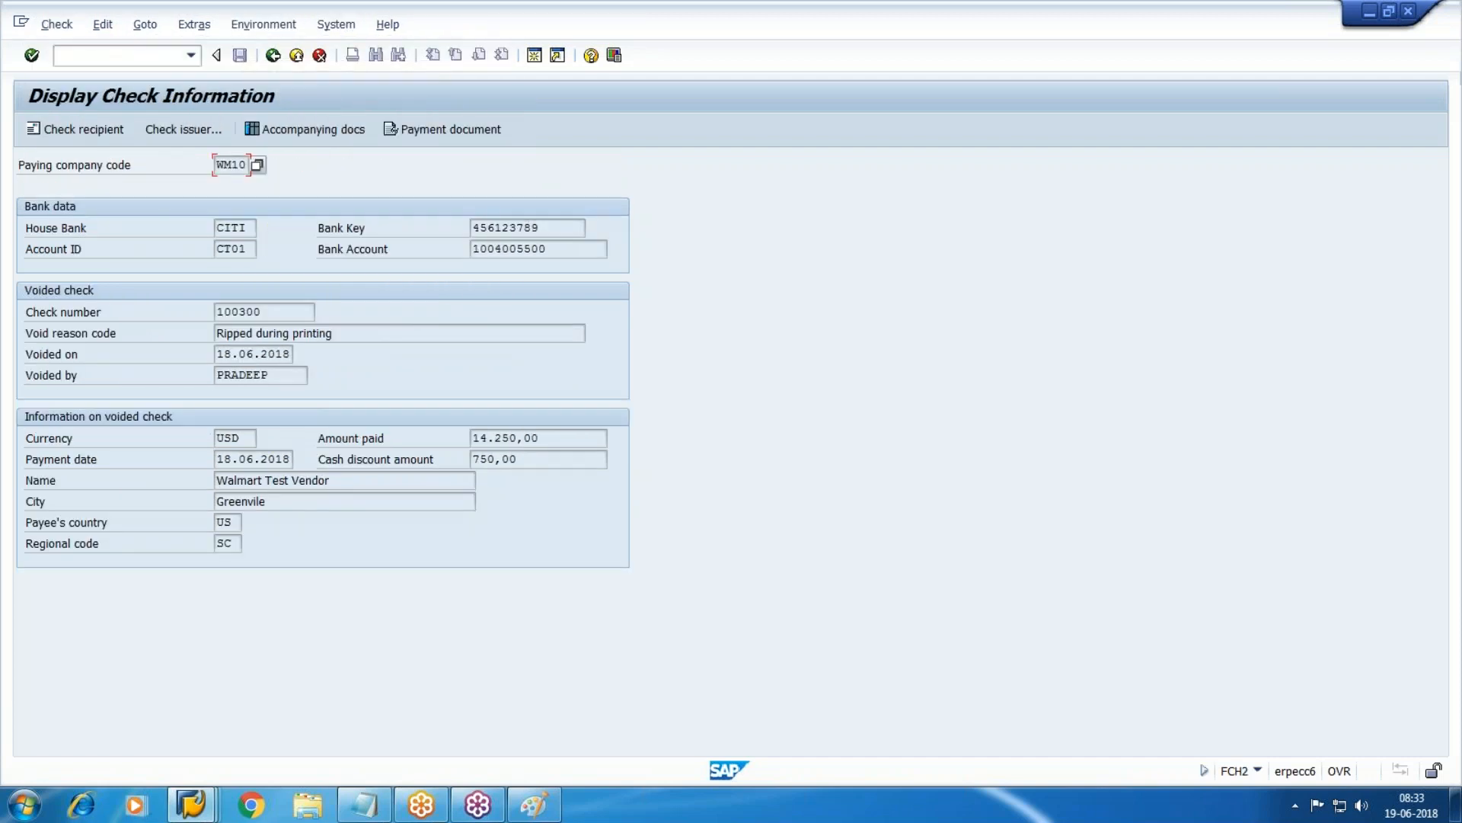
left_click(428, 333)
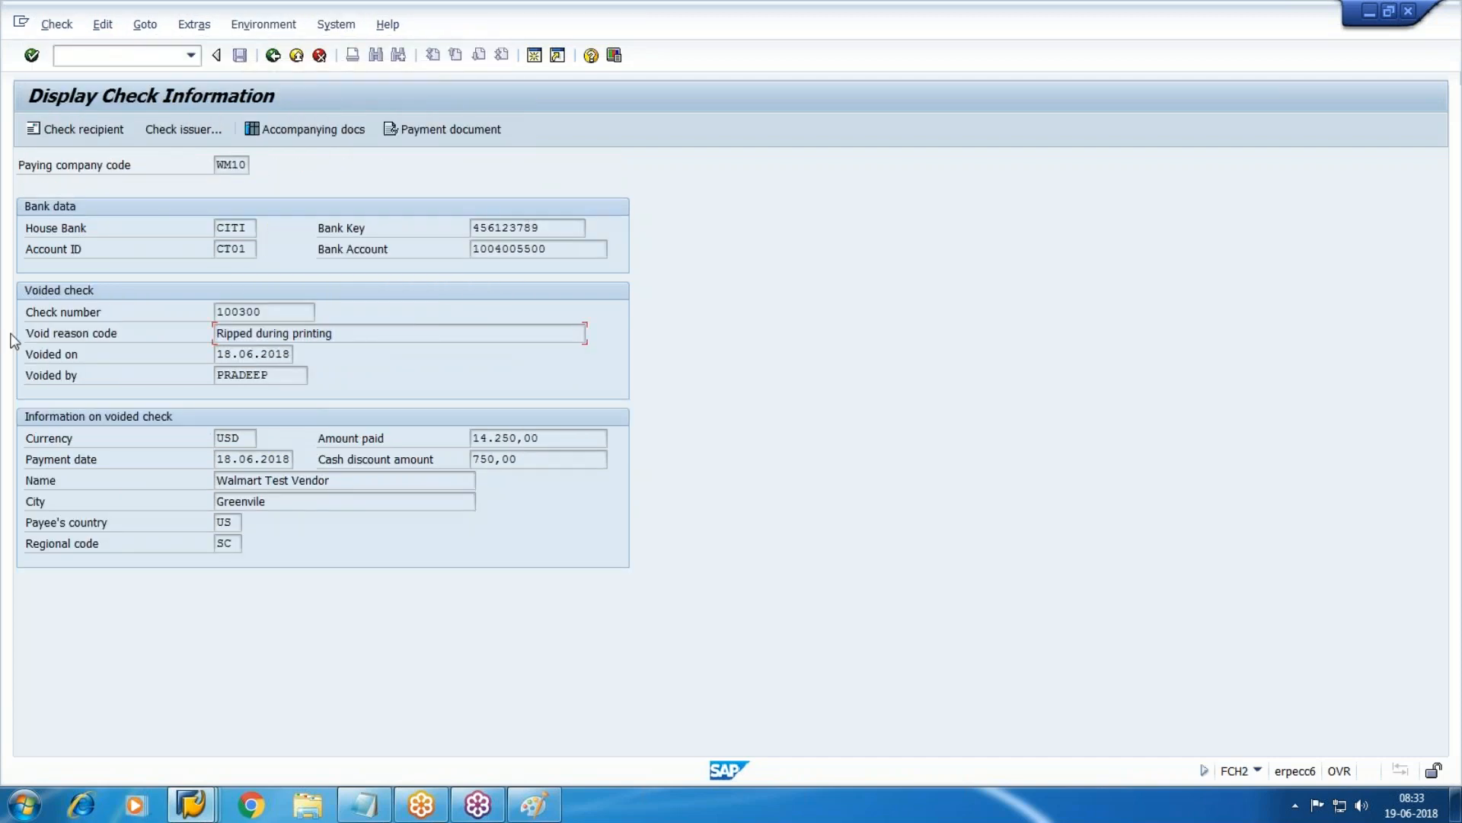
left_click(271, 56)
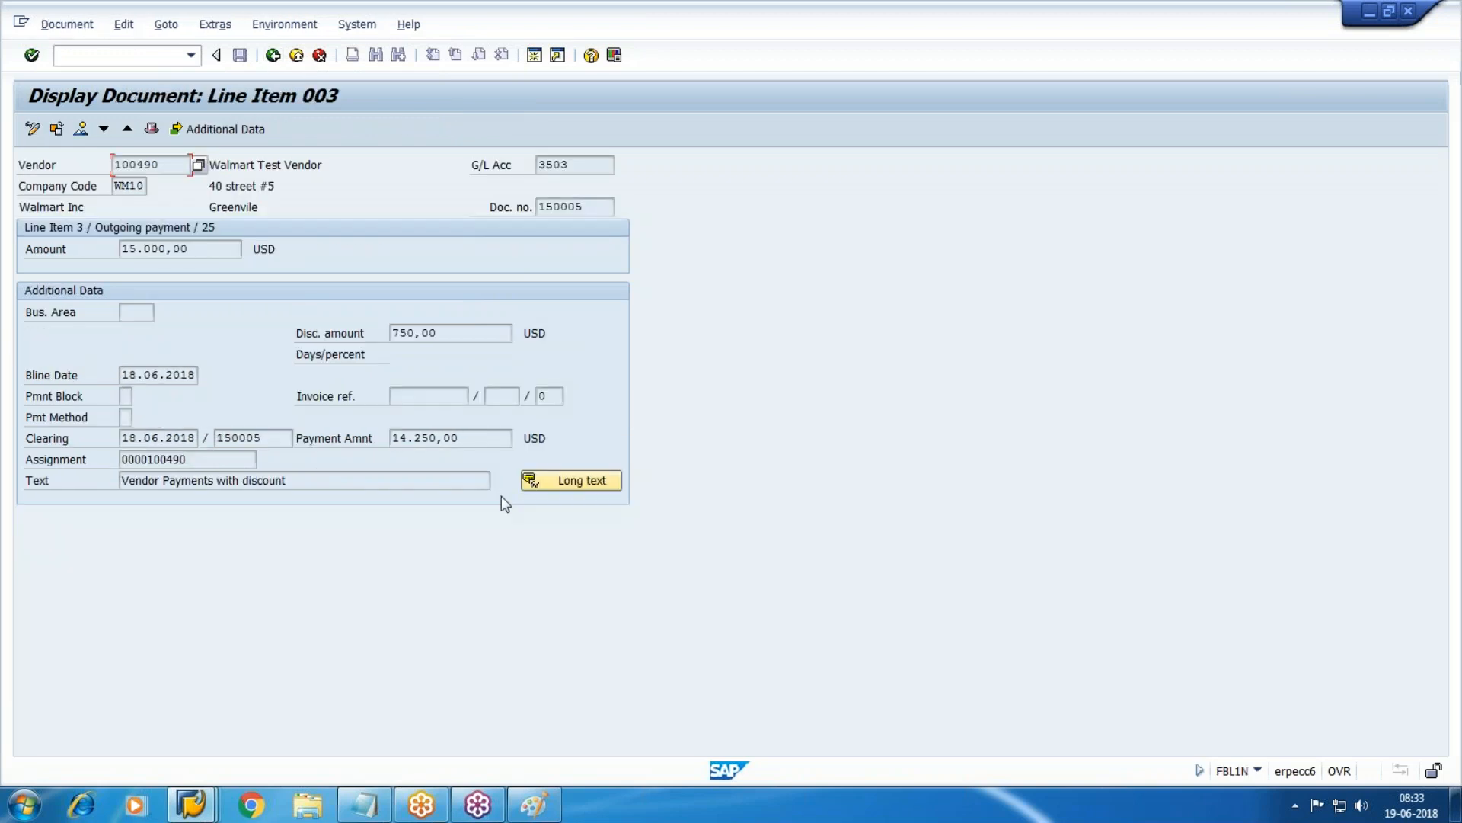
left_click(273, 54)
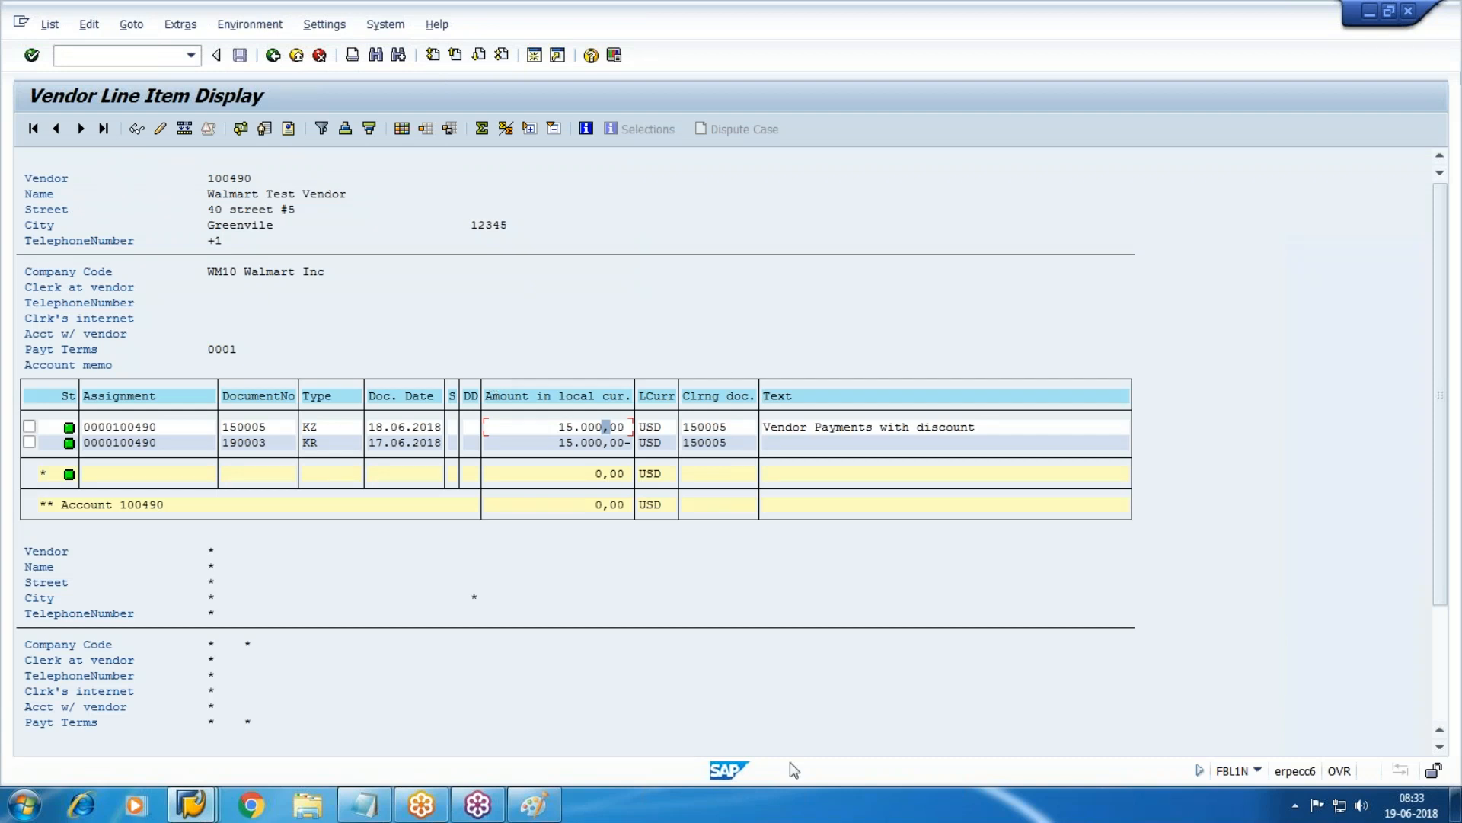
Type 'Void unused chq - FCH3' on a new Notepad line after the FCH9 note.
left_click(382, 812)
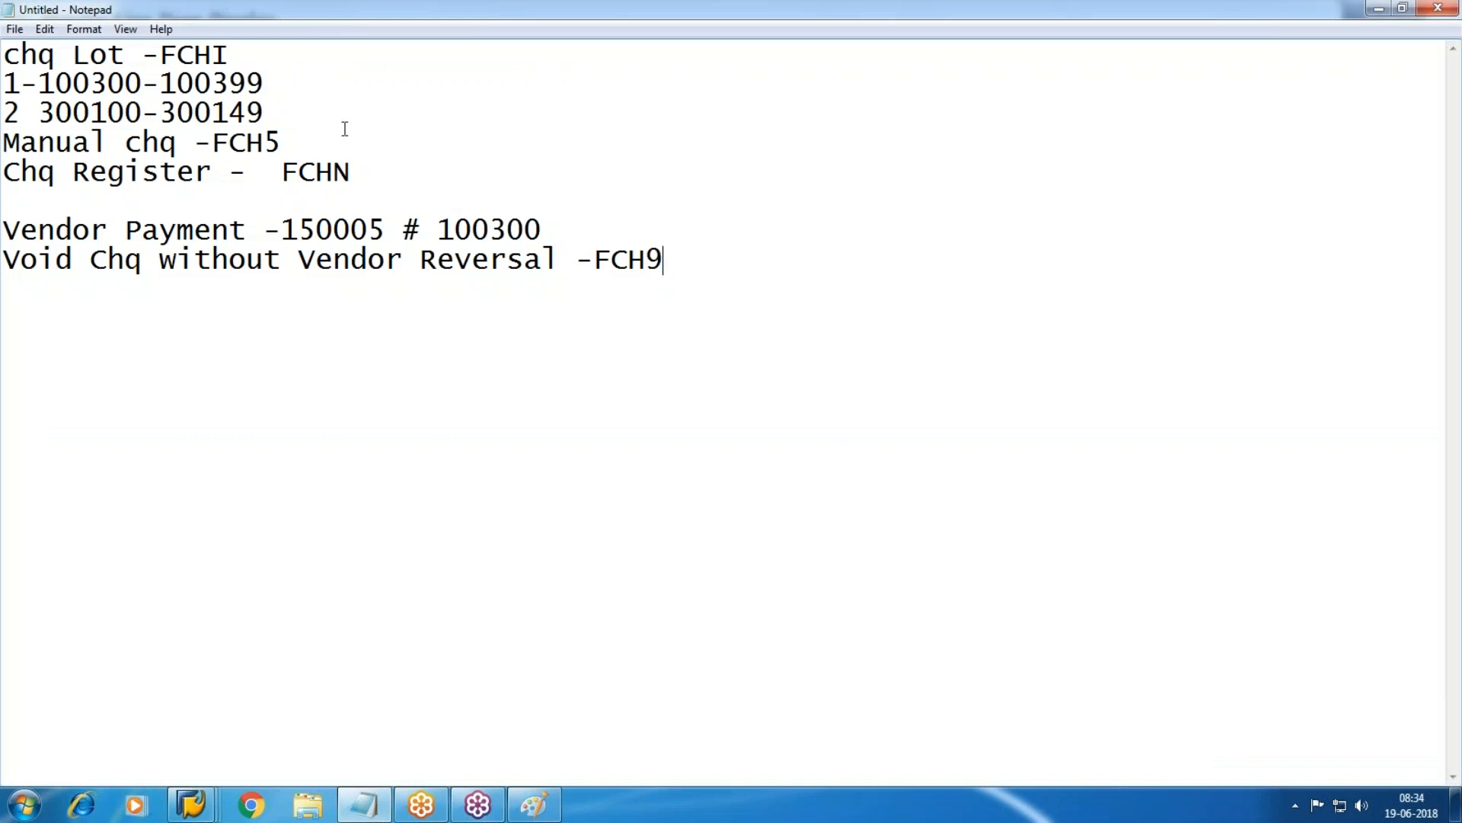
left_click_drag(264, 112, 25, 114)
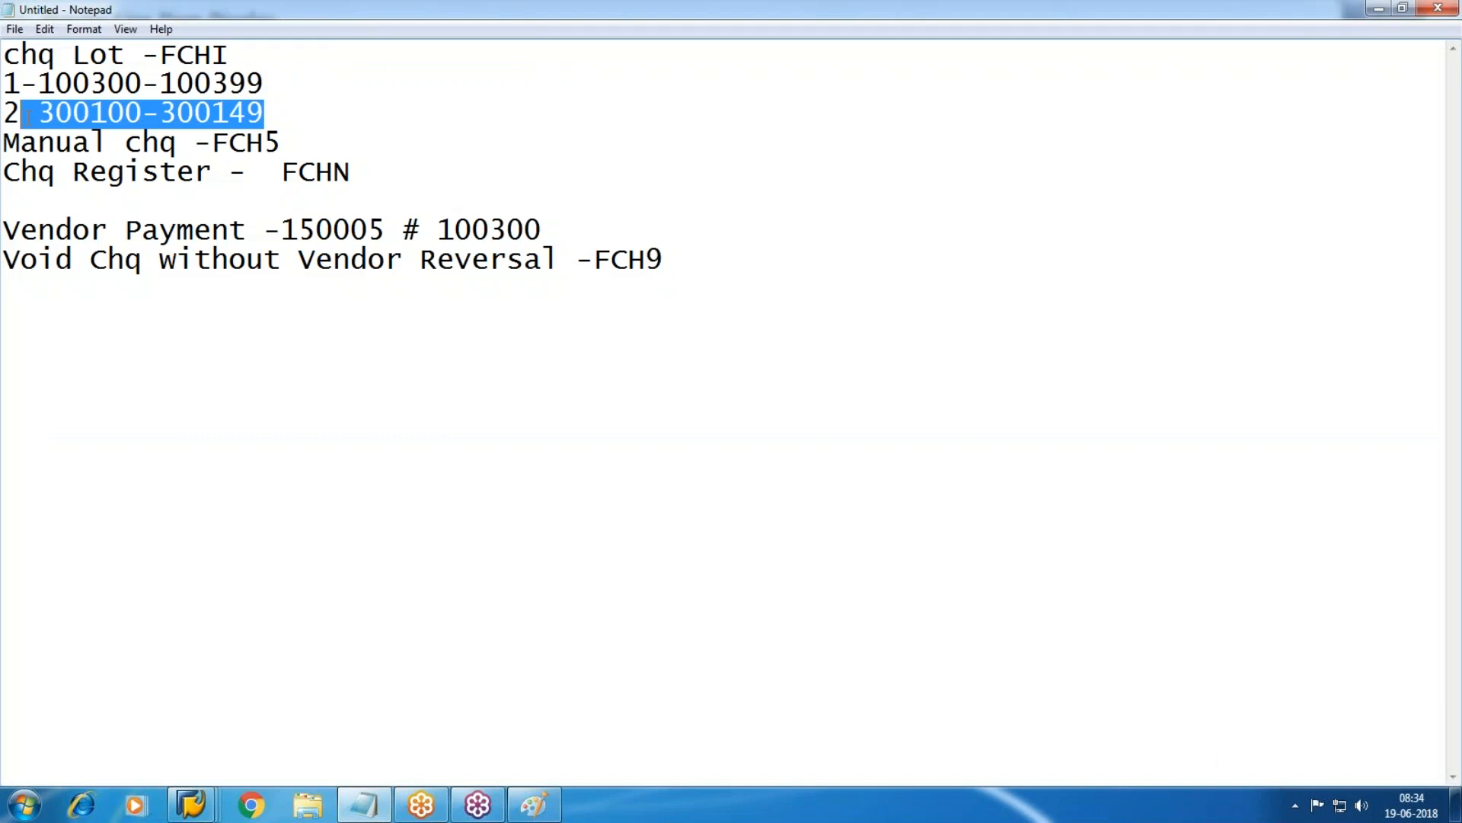
left_click(873, 363)
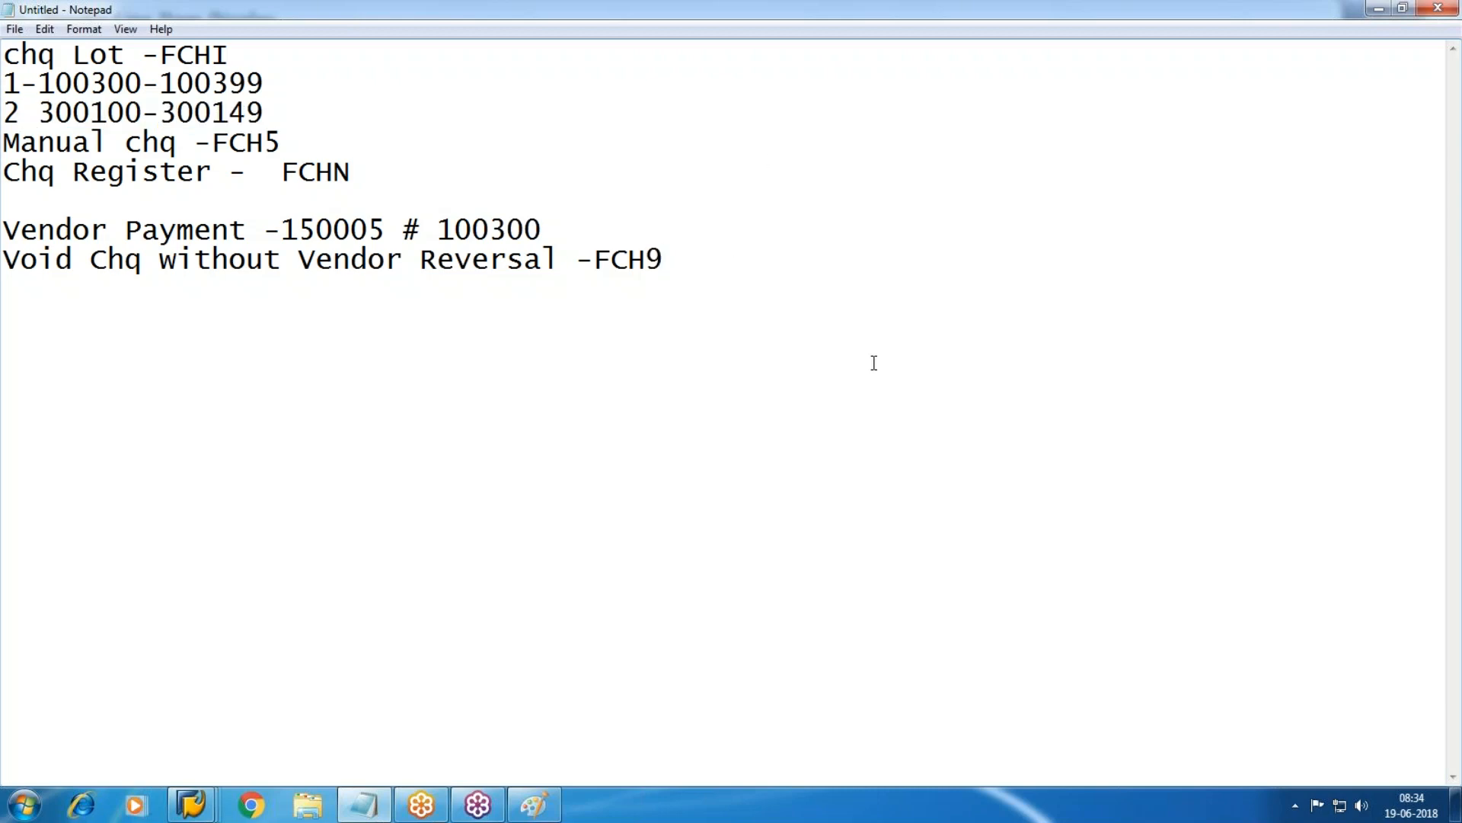
type("Void unused ")
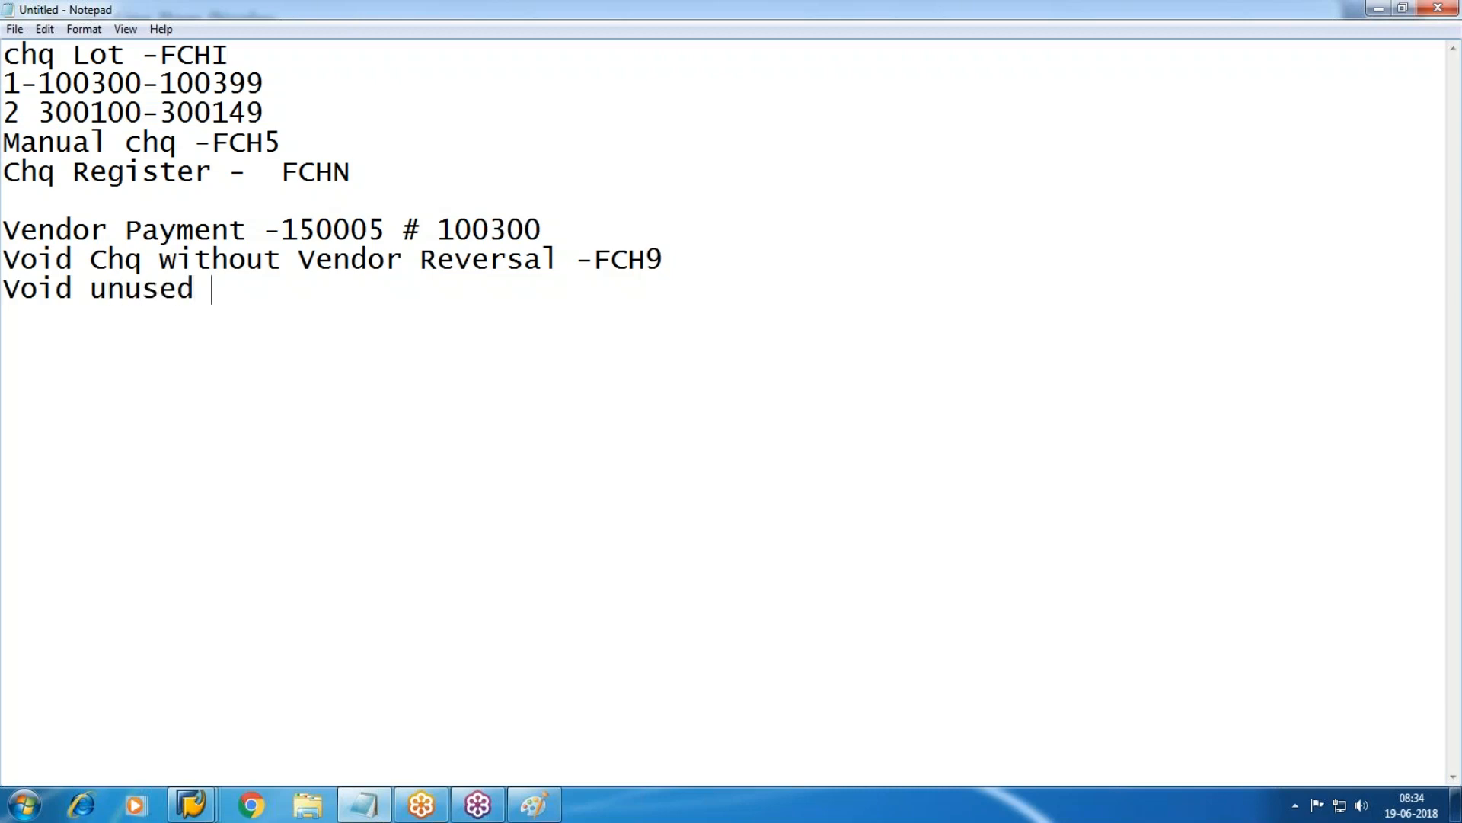
type("chq -            FCH3")
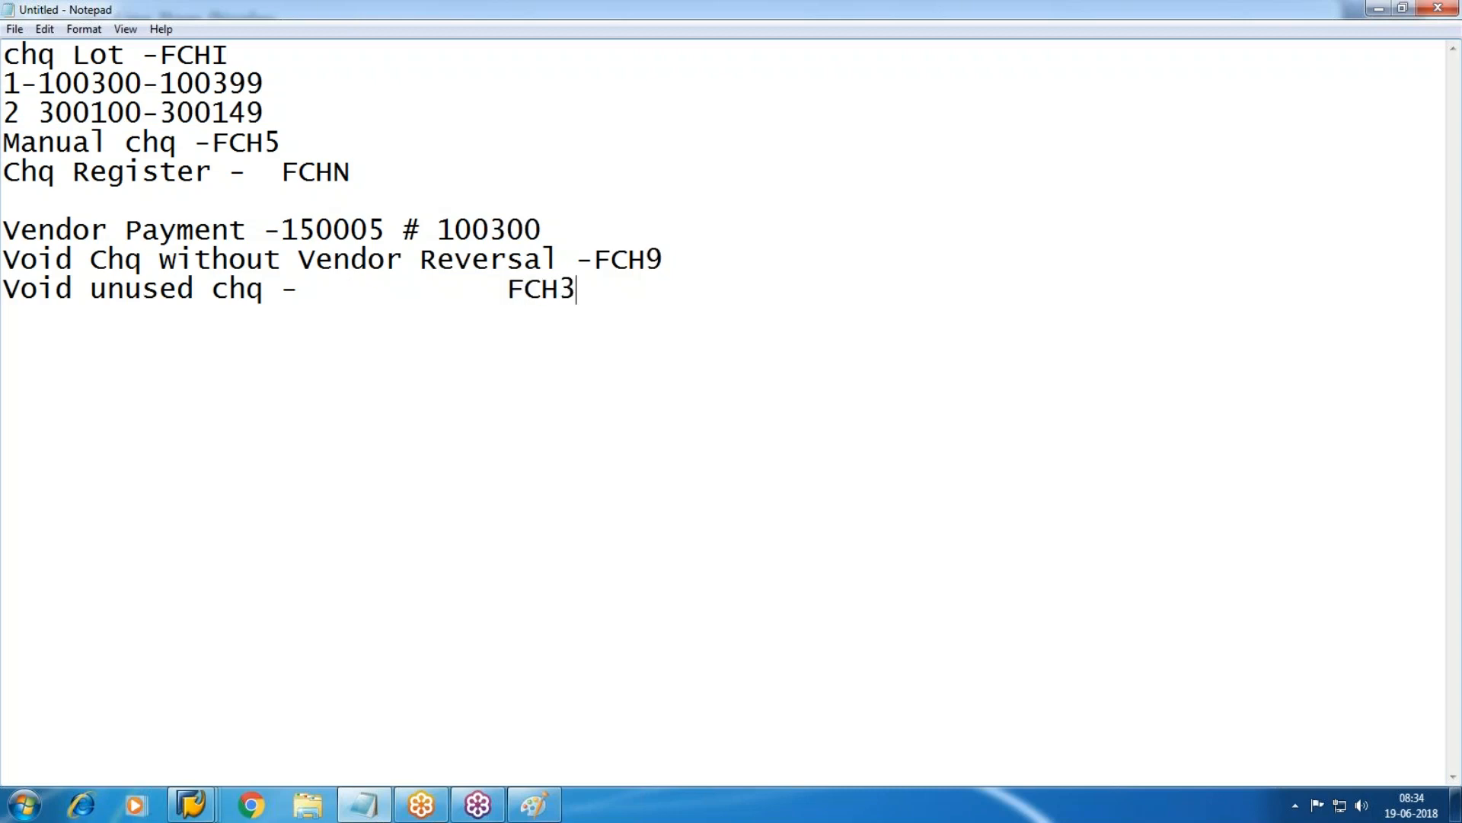
mouse_move(191, 804)
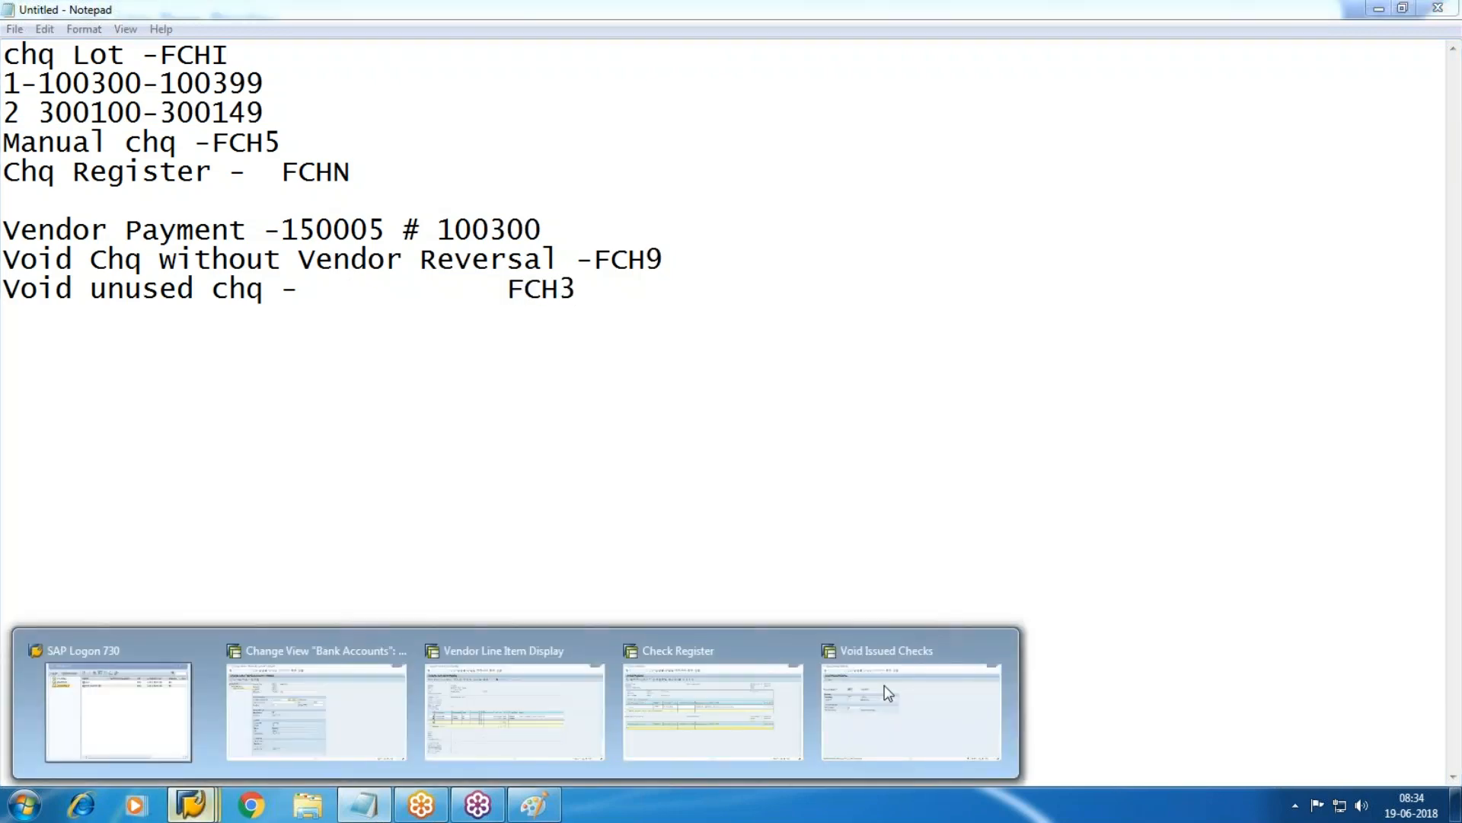
left_click(884, 684)
Run /NFCH3 and enter the unused check range 300100 to 300101.
type("/NFCH")
key("Return")
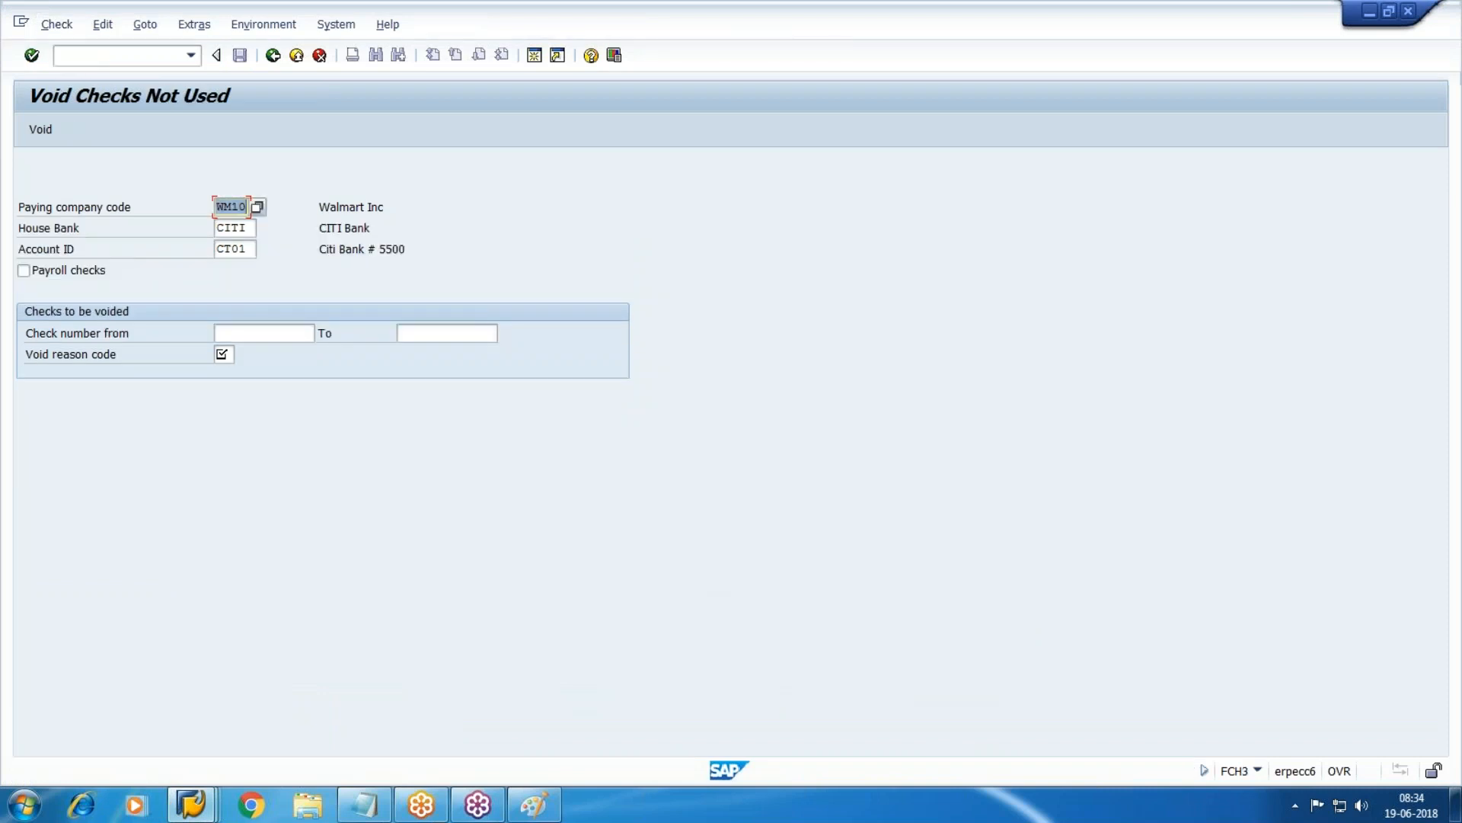
key("Tab")
key("Tab")
key("Tab")
key("Tab")
key("Tab")
key("shift+Tab")
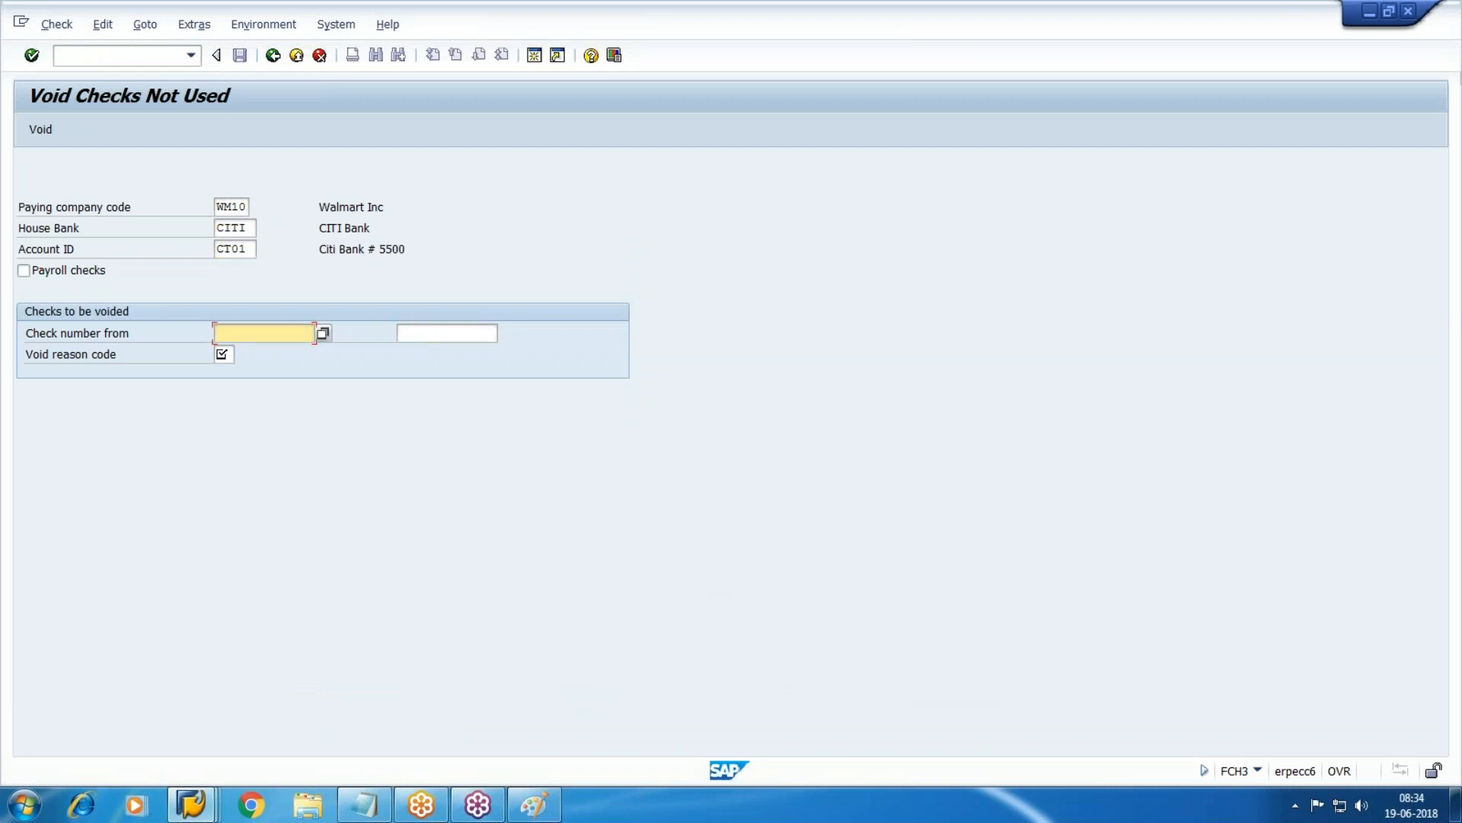
key("alt+Tab")
key("alt+Tab")
type("300100")
key("Tab")
key("alt+Tab")
key("alt+Tab")
type("300")
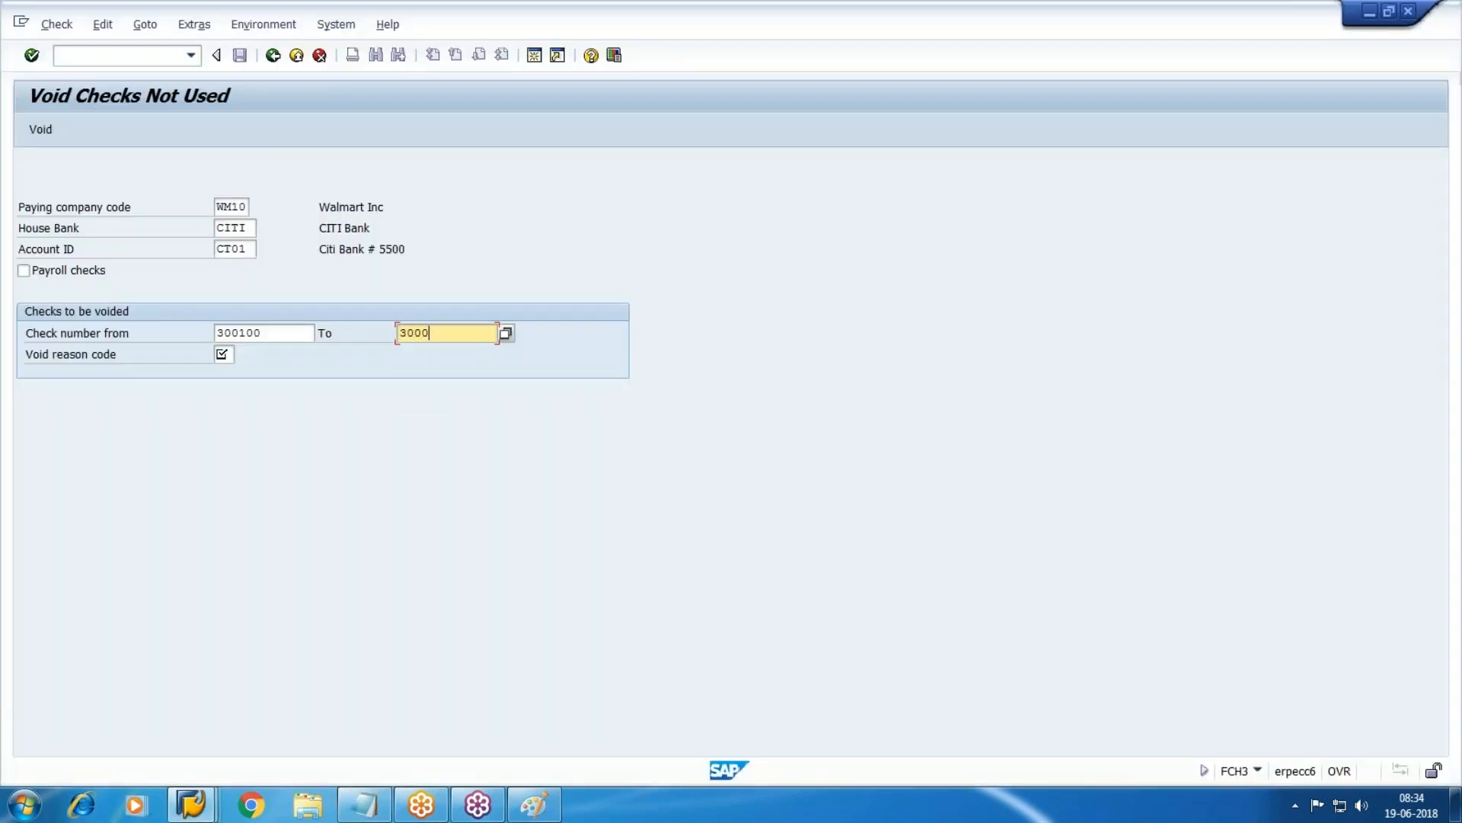
type("101")
Choose void reason 07 Stolen and void checks 300100–300101.
key("Tab")
key("F4")
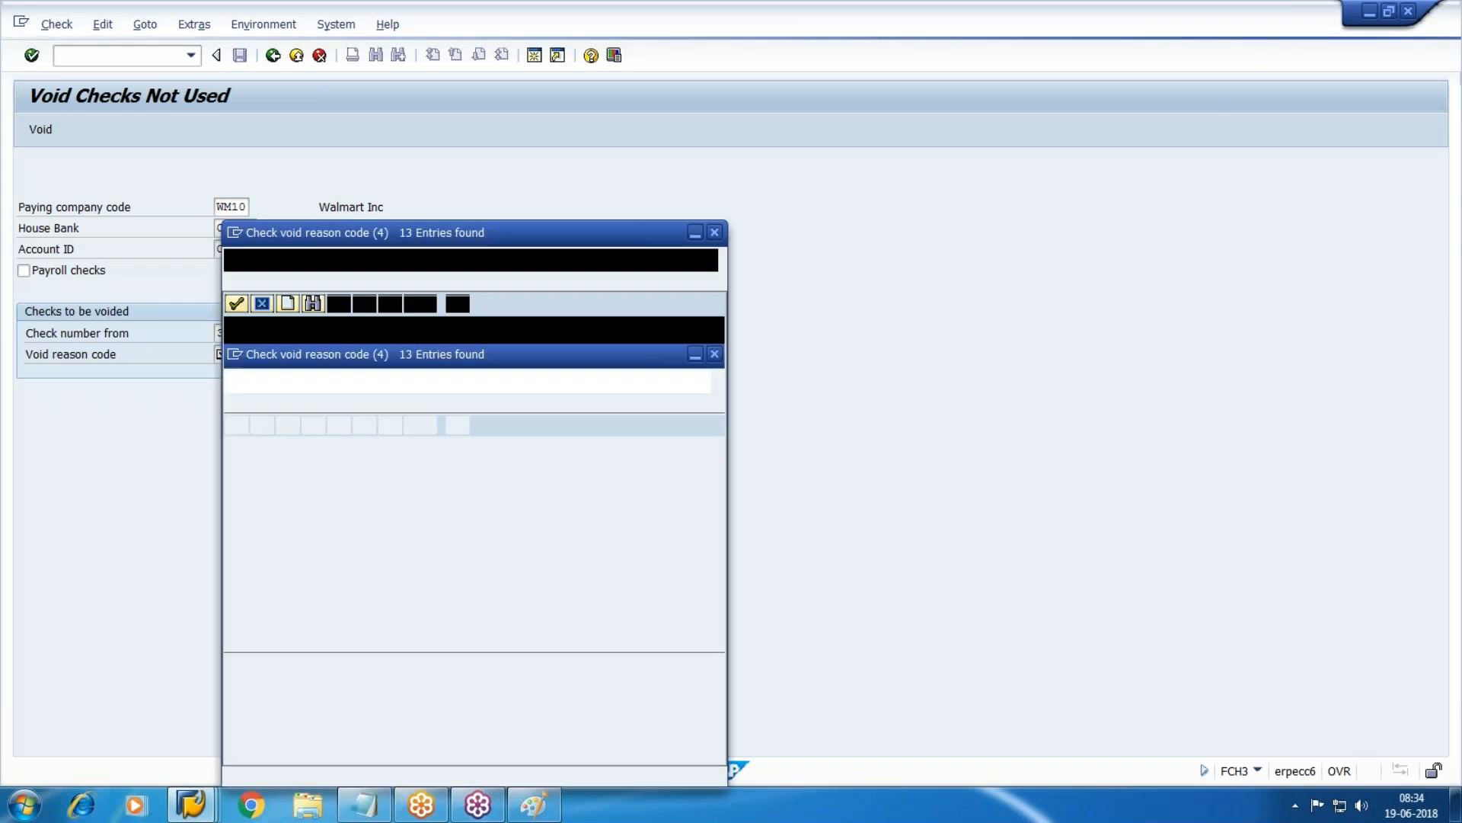
key("Down")
key("Down")
key("Down")
key("Down")
key("Down")
key("Down")
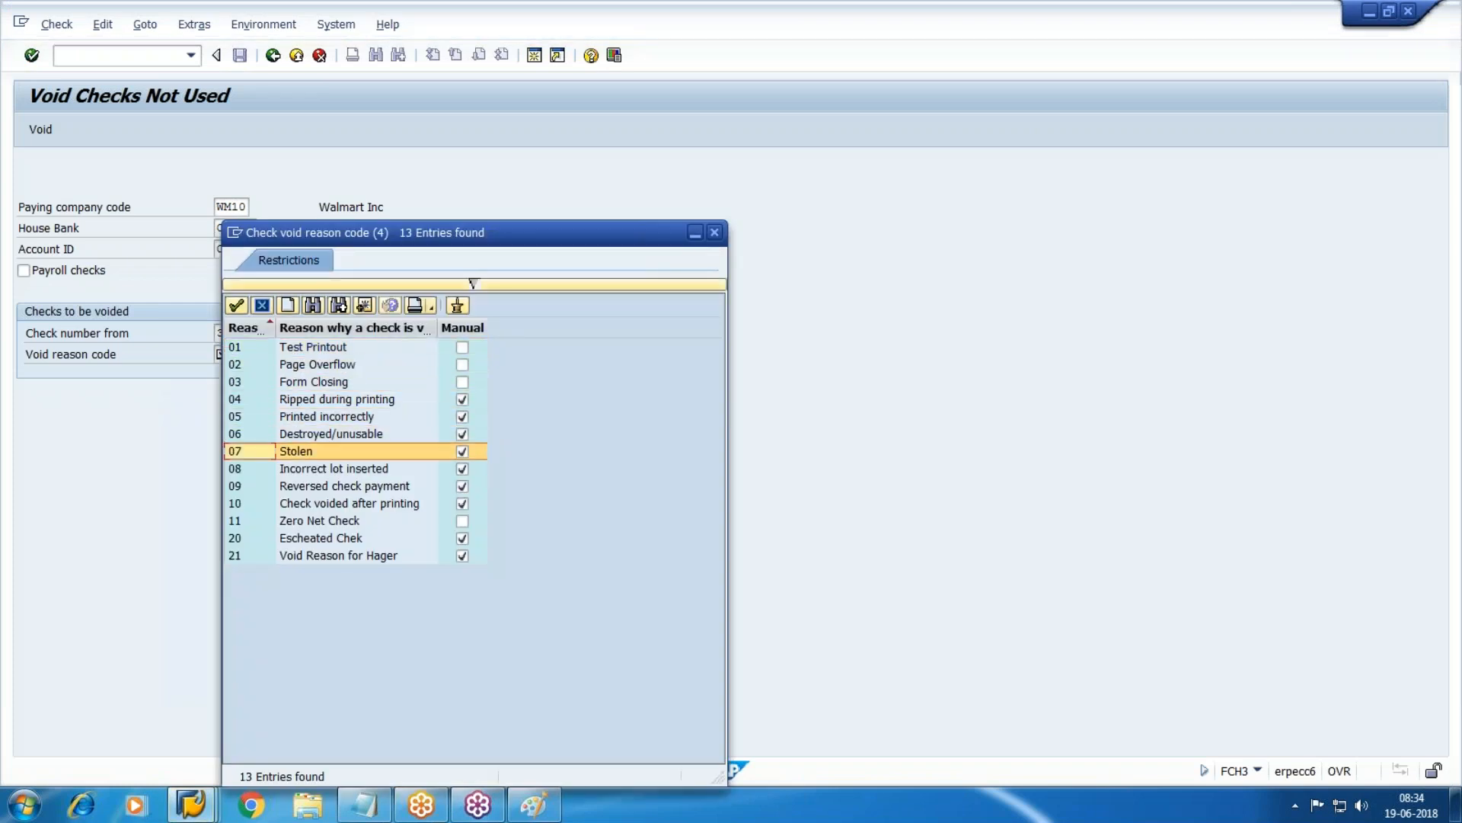
key("Return")
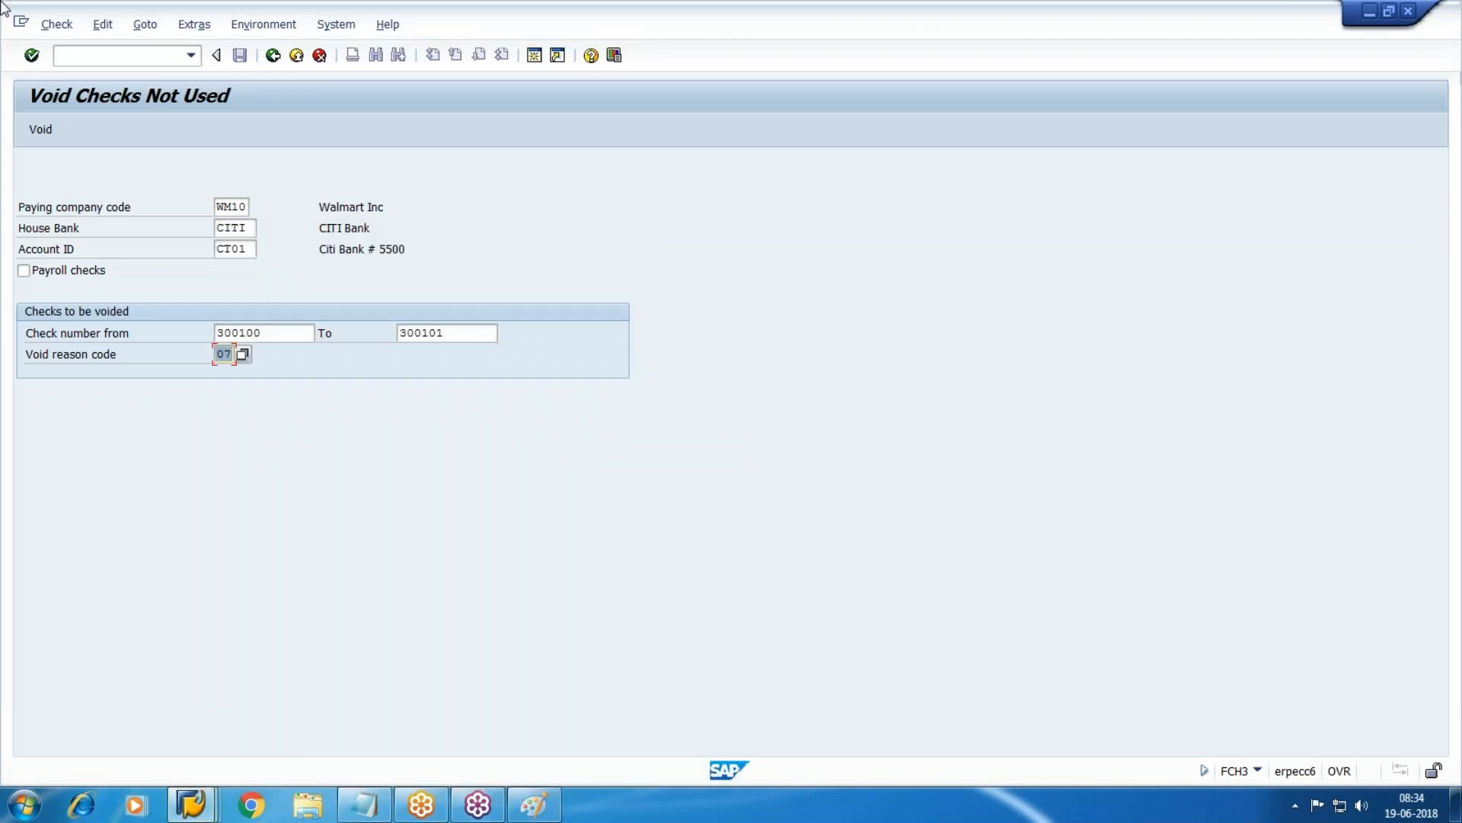
left_click(31, 131)
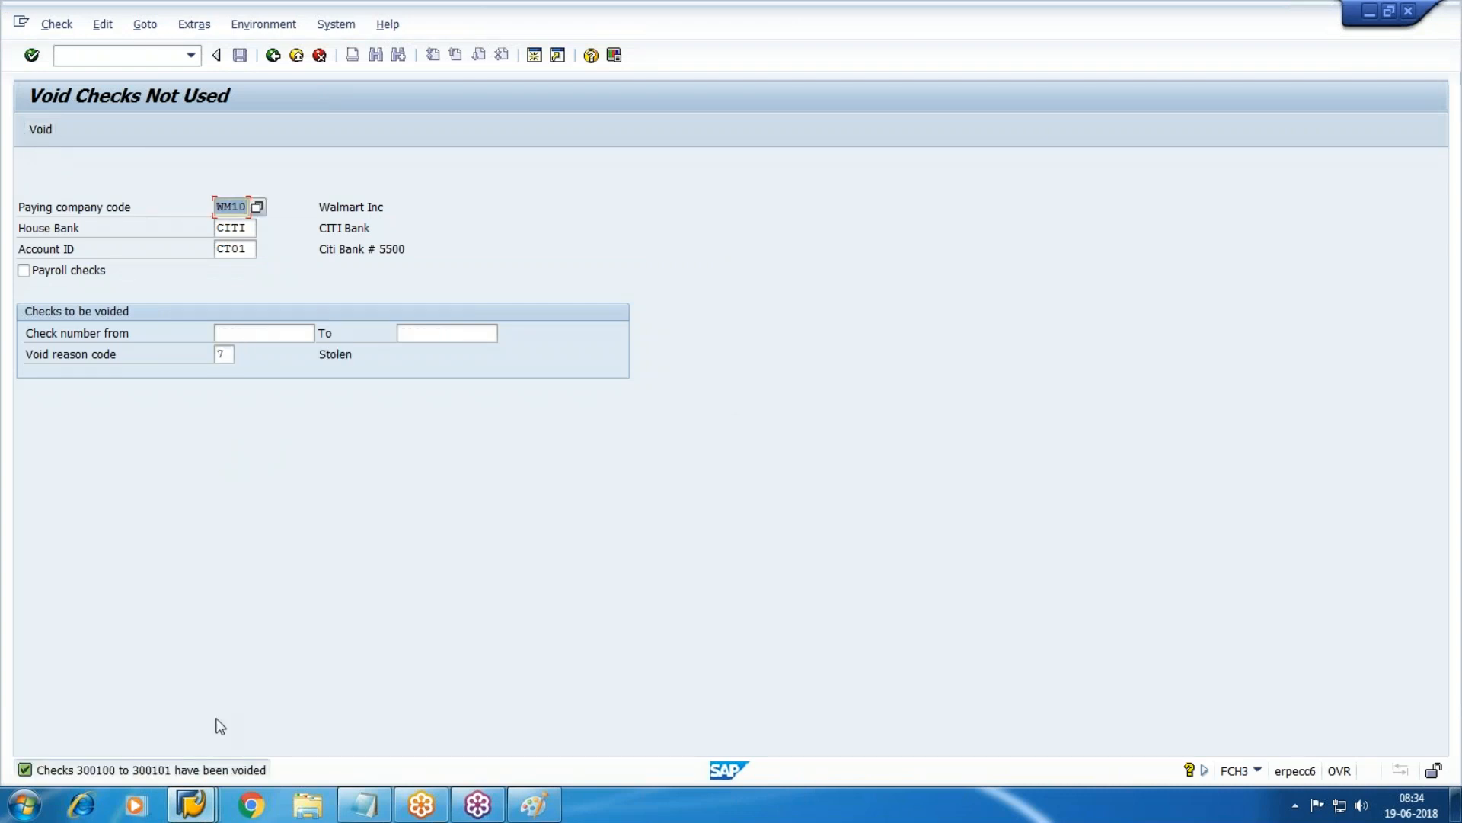
Rerun the Check Register report from its selection screen.
mouse_move(191, 803)
left_click(723, 693)
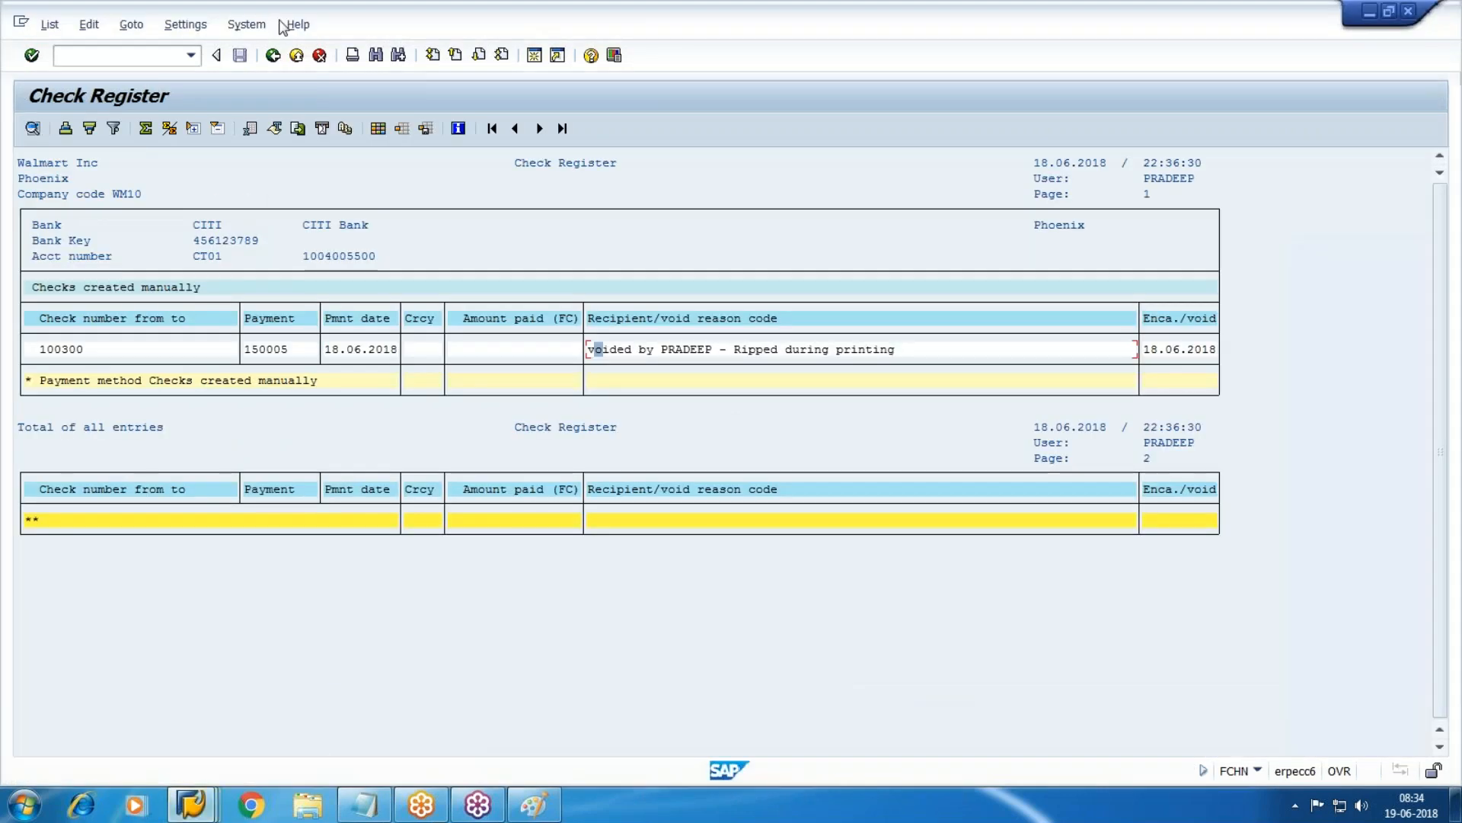
left_click(272, 54)
left_click(33, 128)
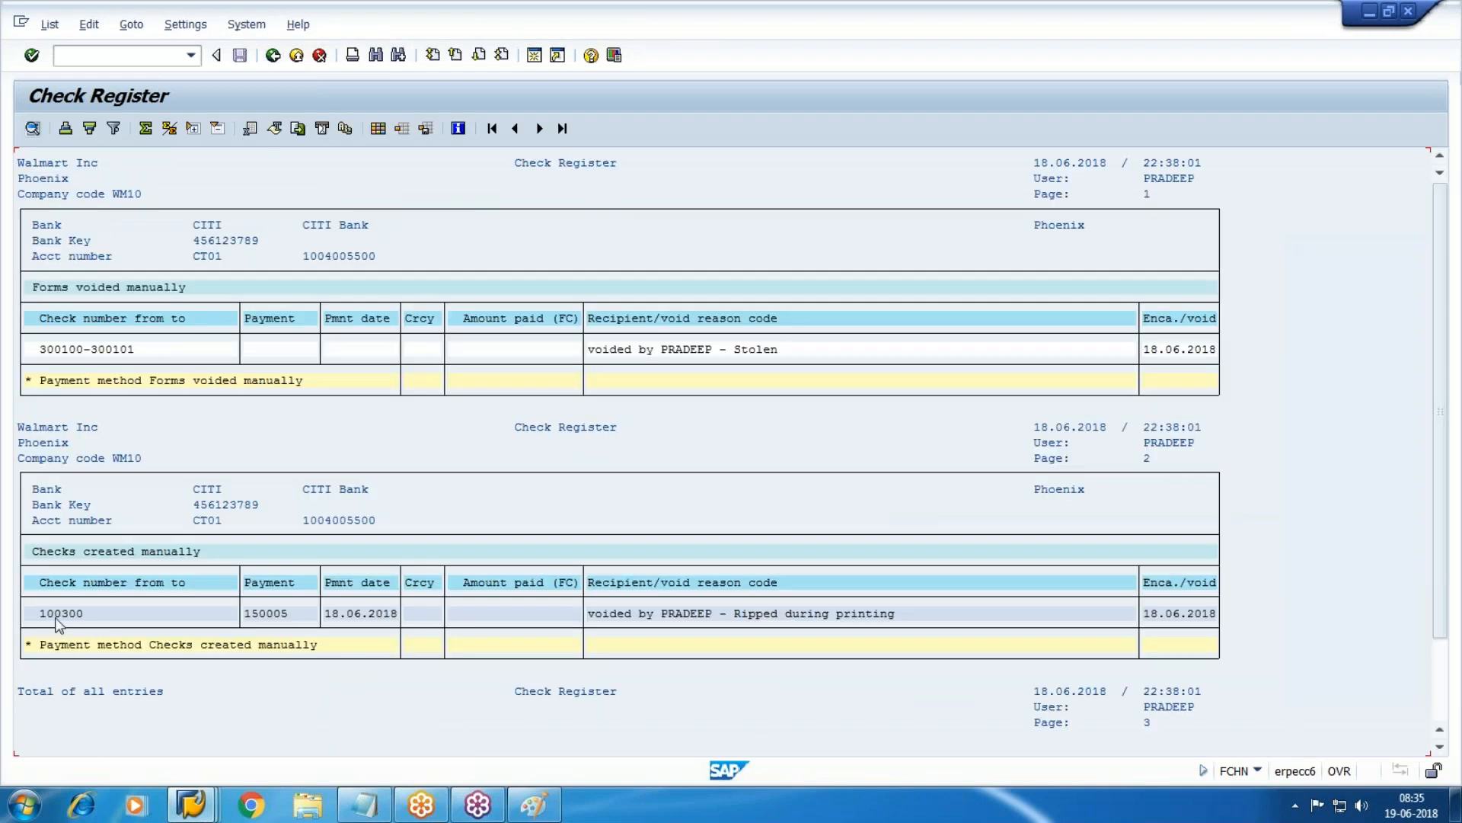
Review the register rows: 300100–300101 voided as Stolen and 100300 voided as ripped.
left_click_drag(57, 621, 1016, 573)
left_click_drag(38, 348, 879, 383)
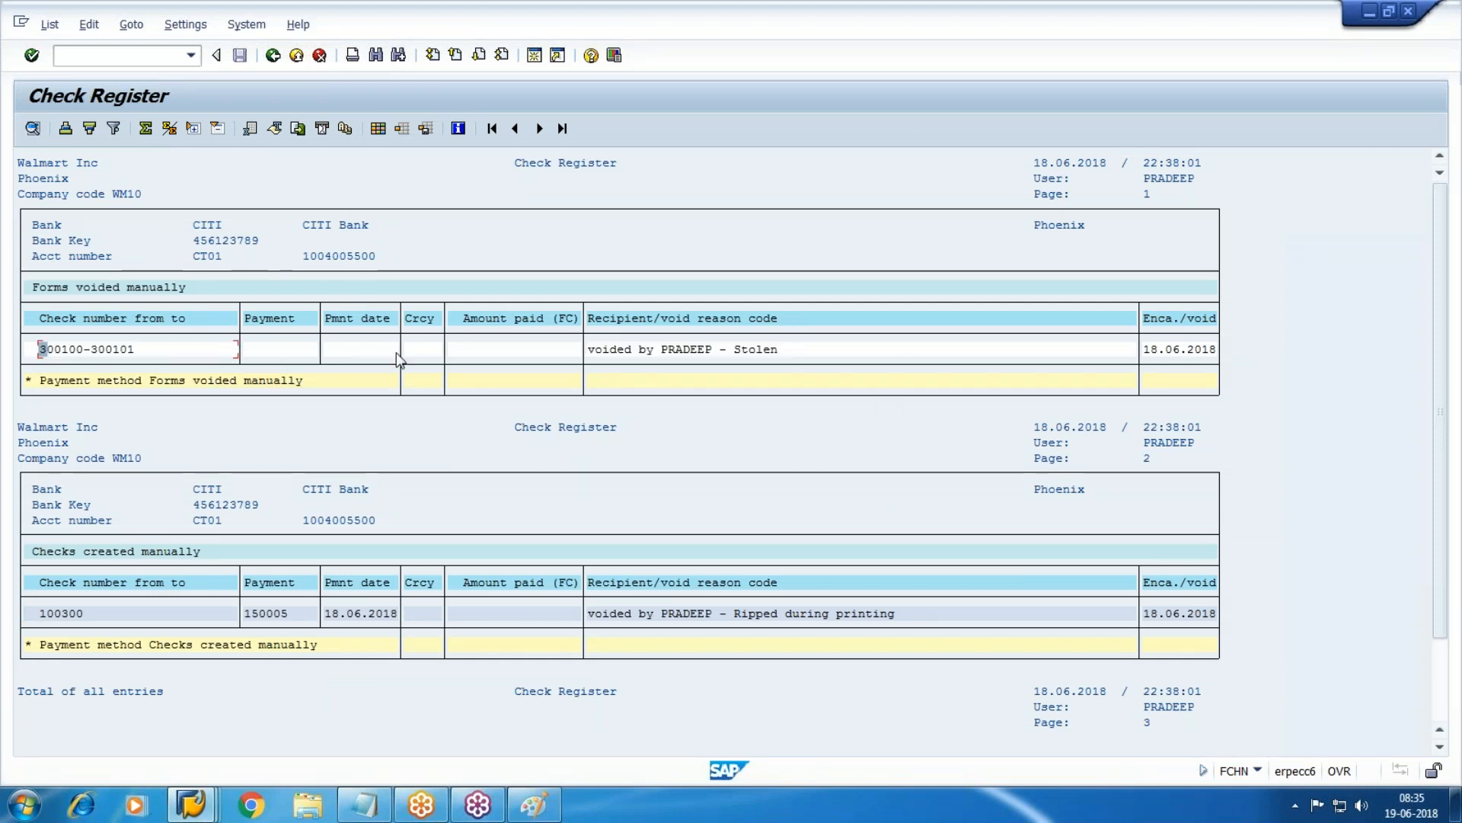
left_click(234, 357)
left_click_drag(590, 352, 708, 358)
left_click(709, 364)
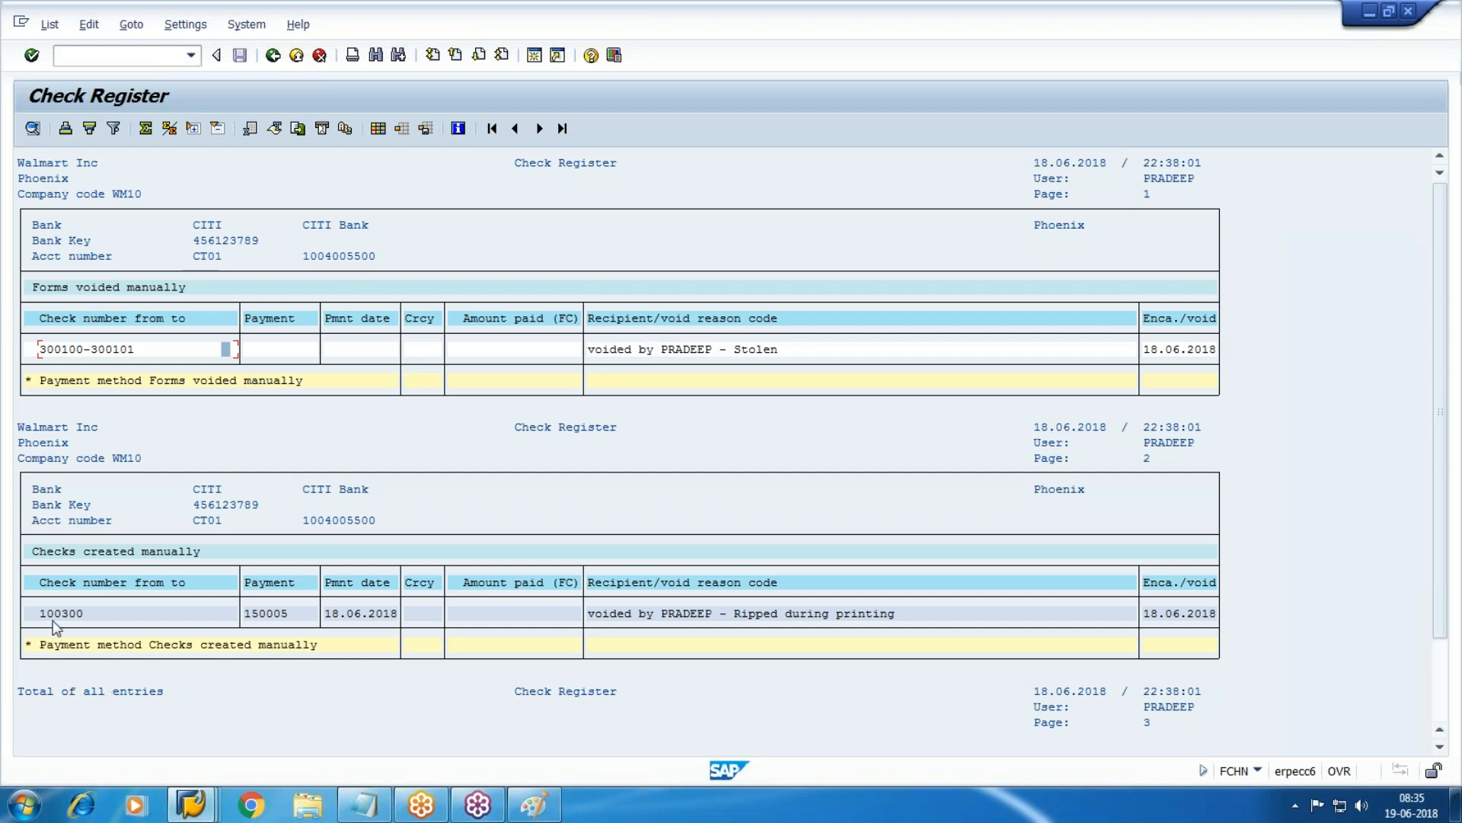
left_click(226, 618)
left_click(168, 350)
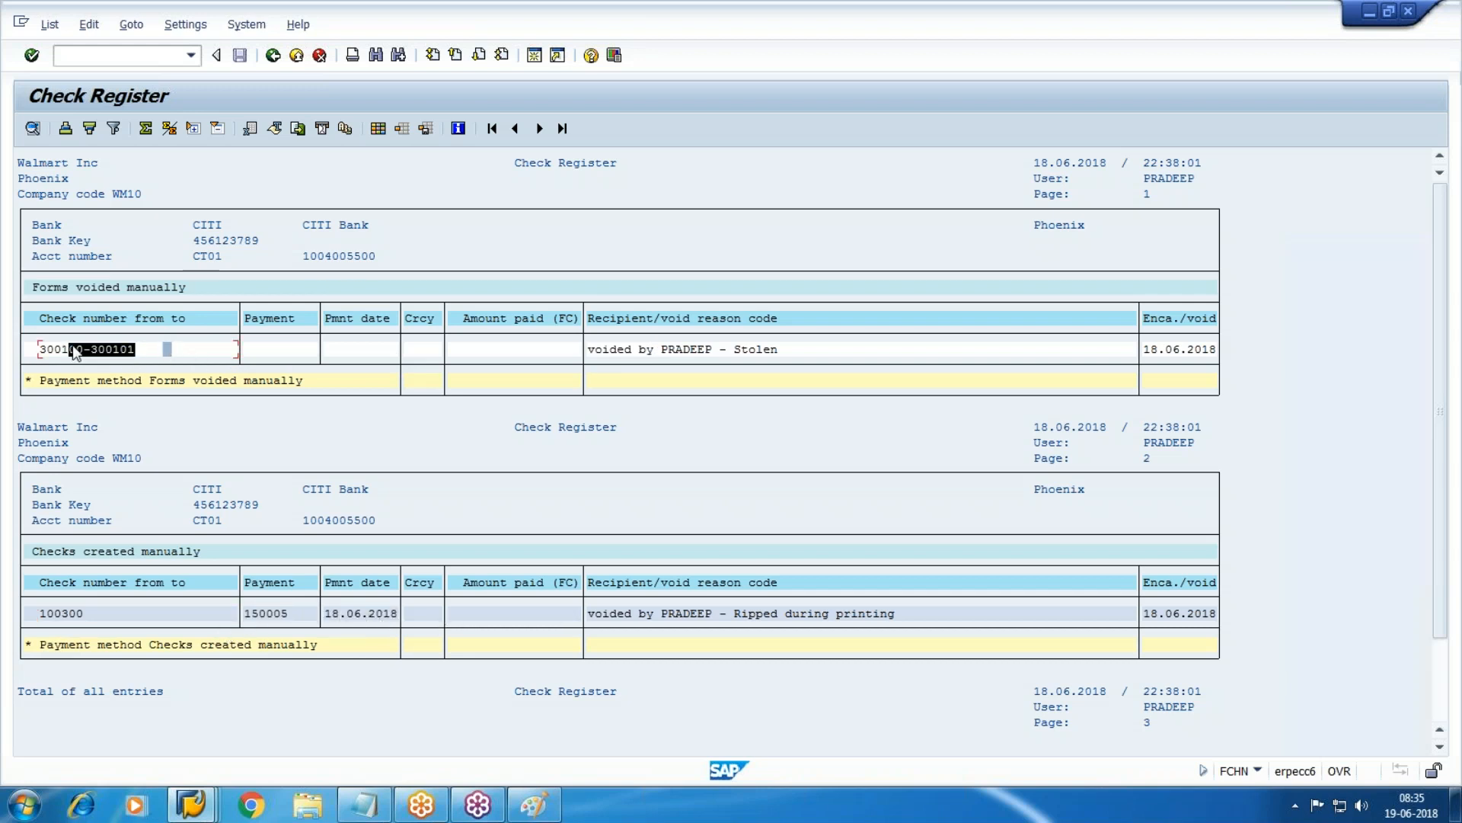
left_click(144, 354)
left_click(192, 803)
Run FCH5 for payment 150005 and try check number 300101, which is rejected.
left_click(911, 712)
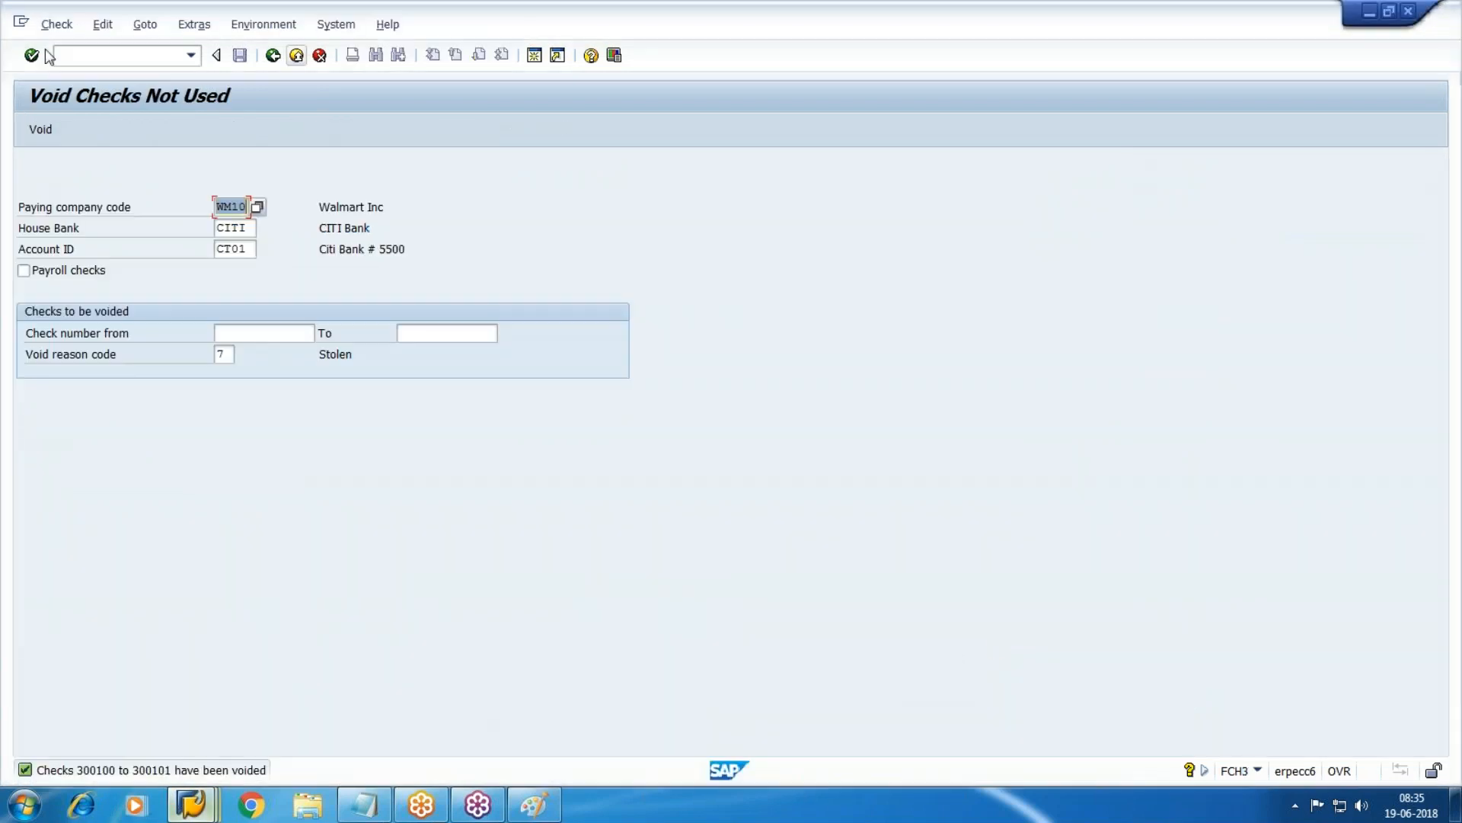
left_click(121, 54)
type("/NFCH")
key("Return")
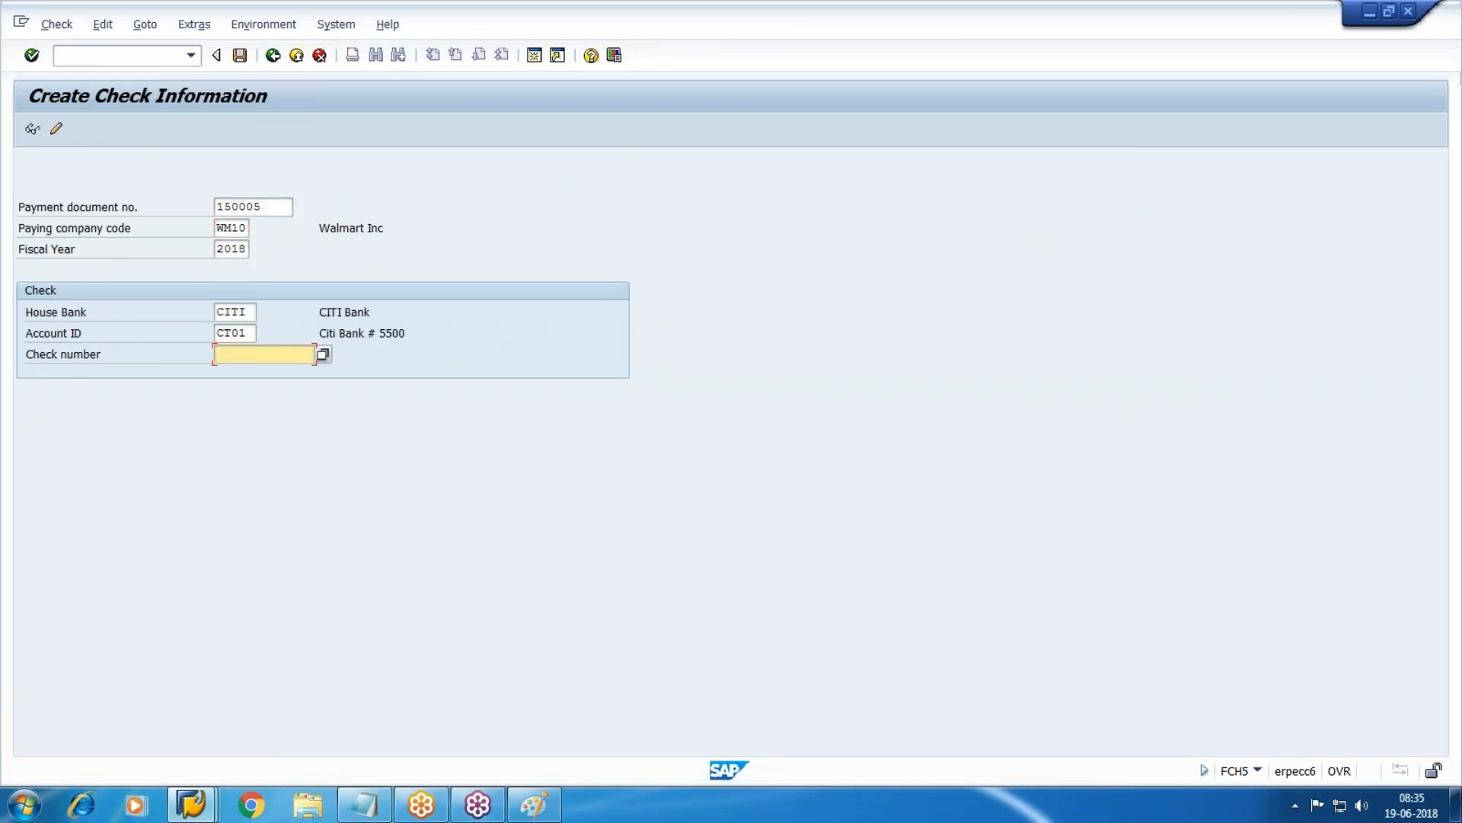
key("alt+Tab")
key("alt+Tab")
type("30")
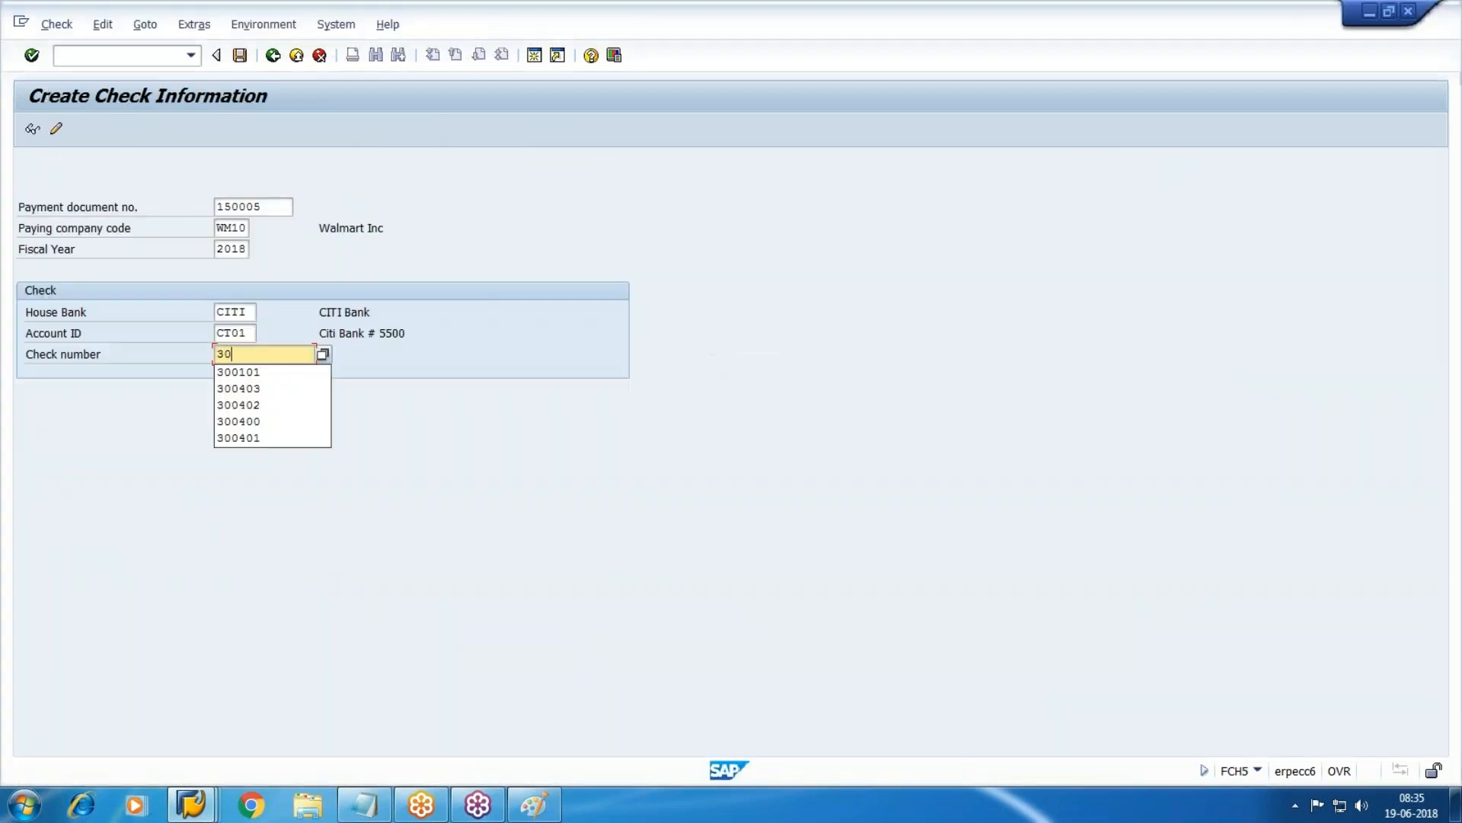
key("alt+Tab")
key("alt+Tab")
type("0101")
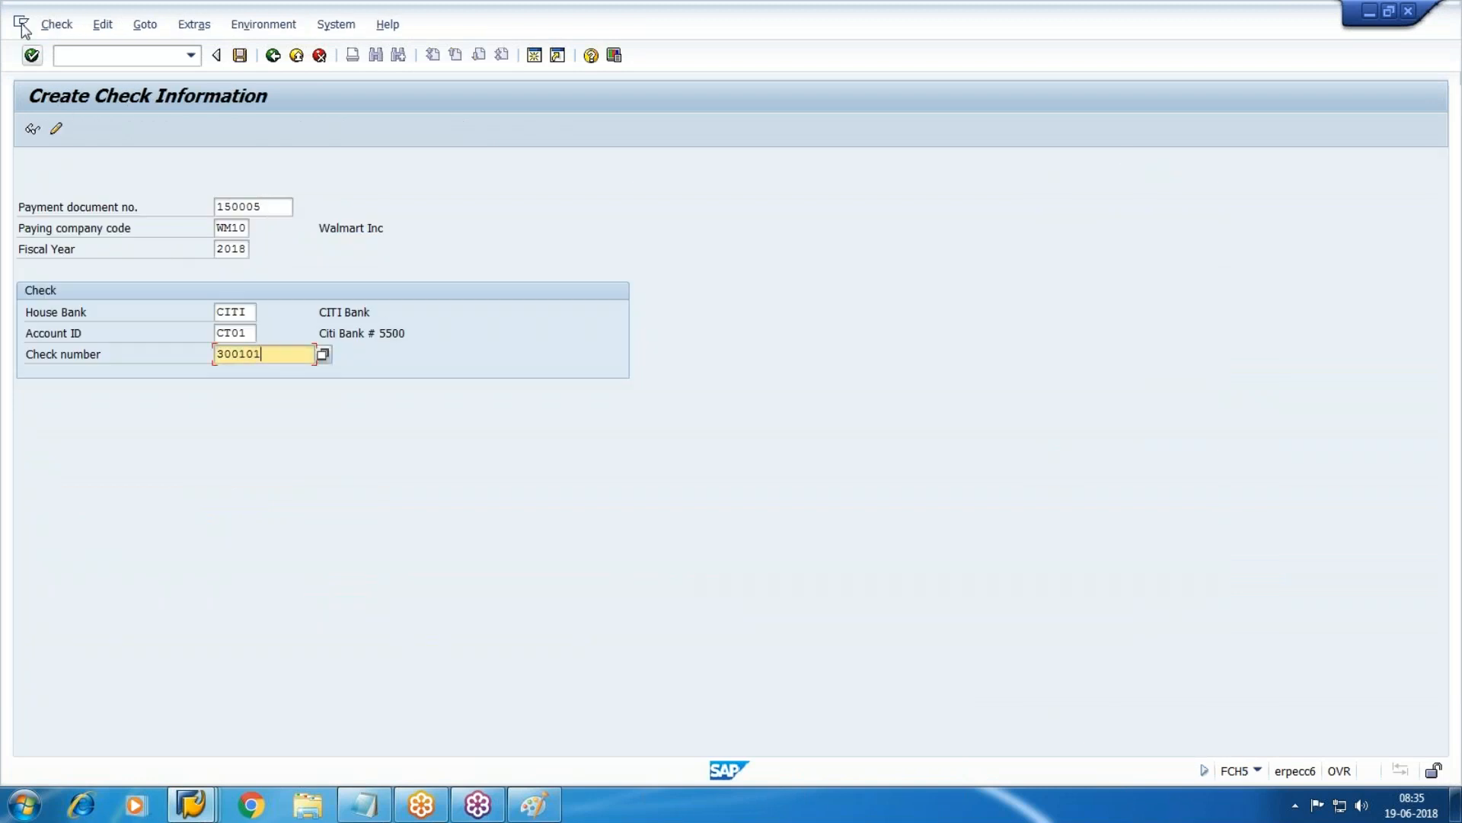
left_click(31, 55)
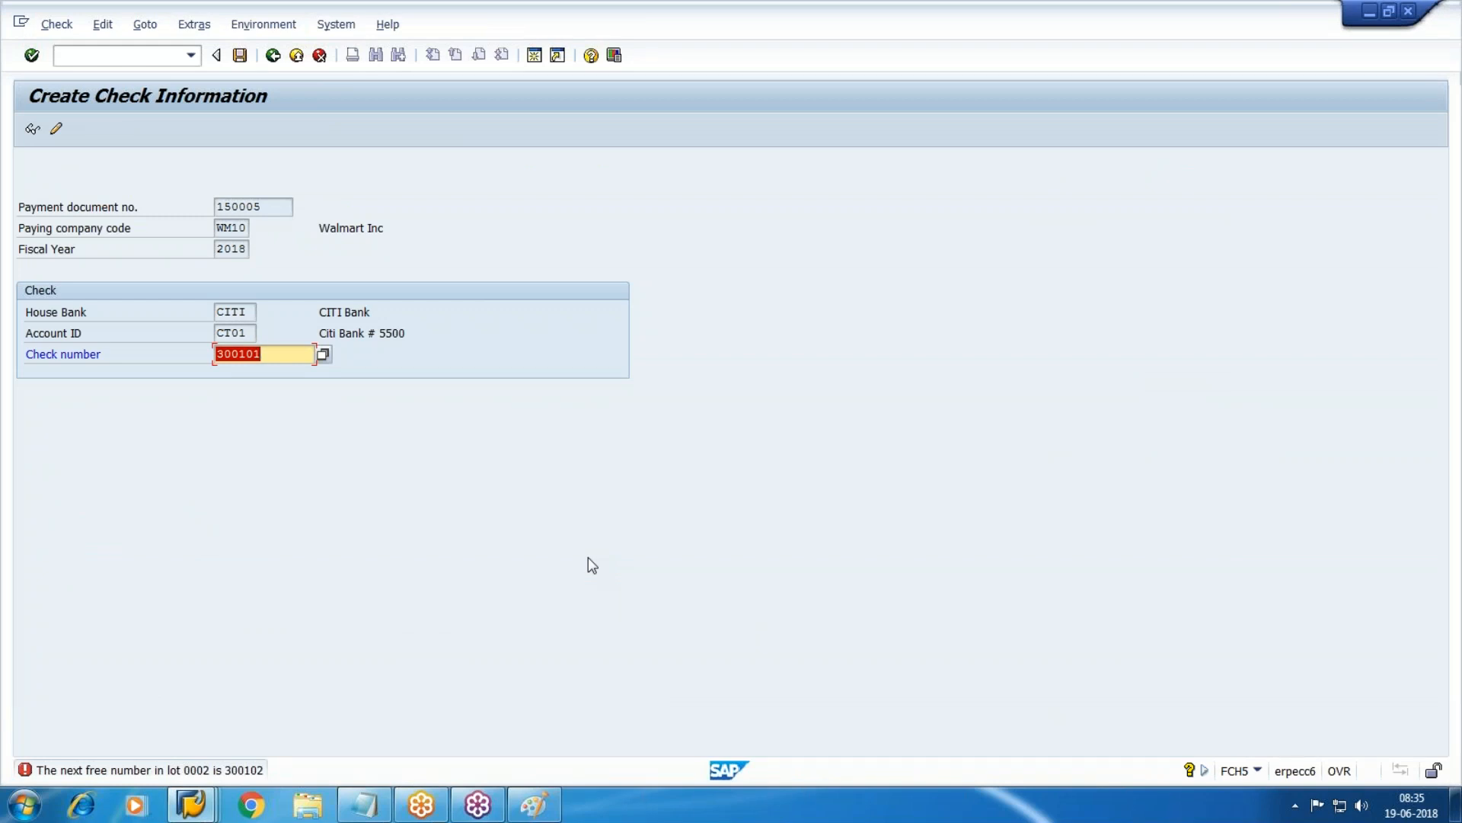
Correct the check number to 300102, save the manual check, and return to the register.
left_click(267, 358)
key("BackSpace")
type("2")
key("Return")
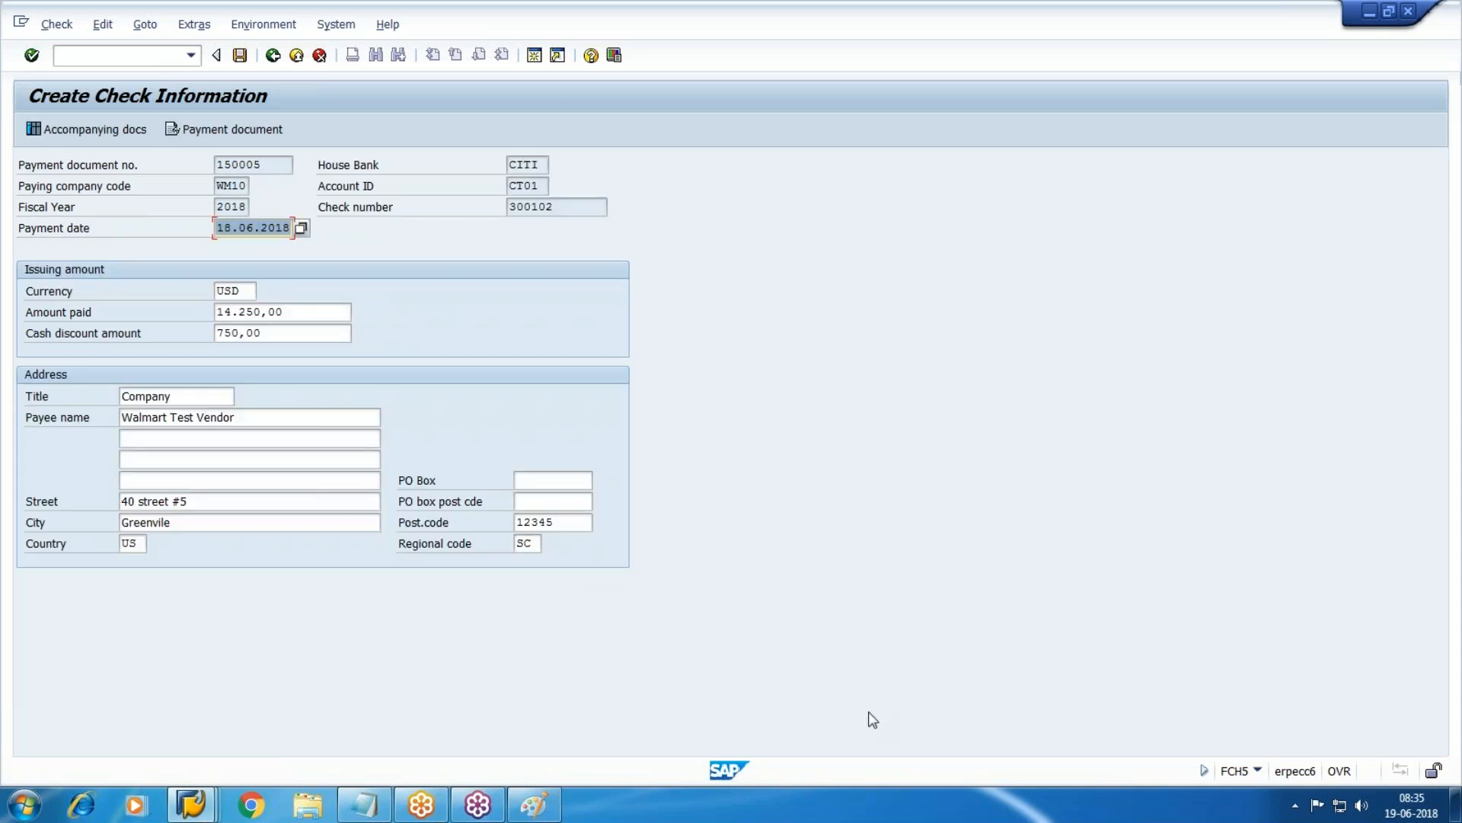
left_click(240, 56)
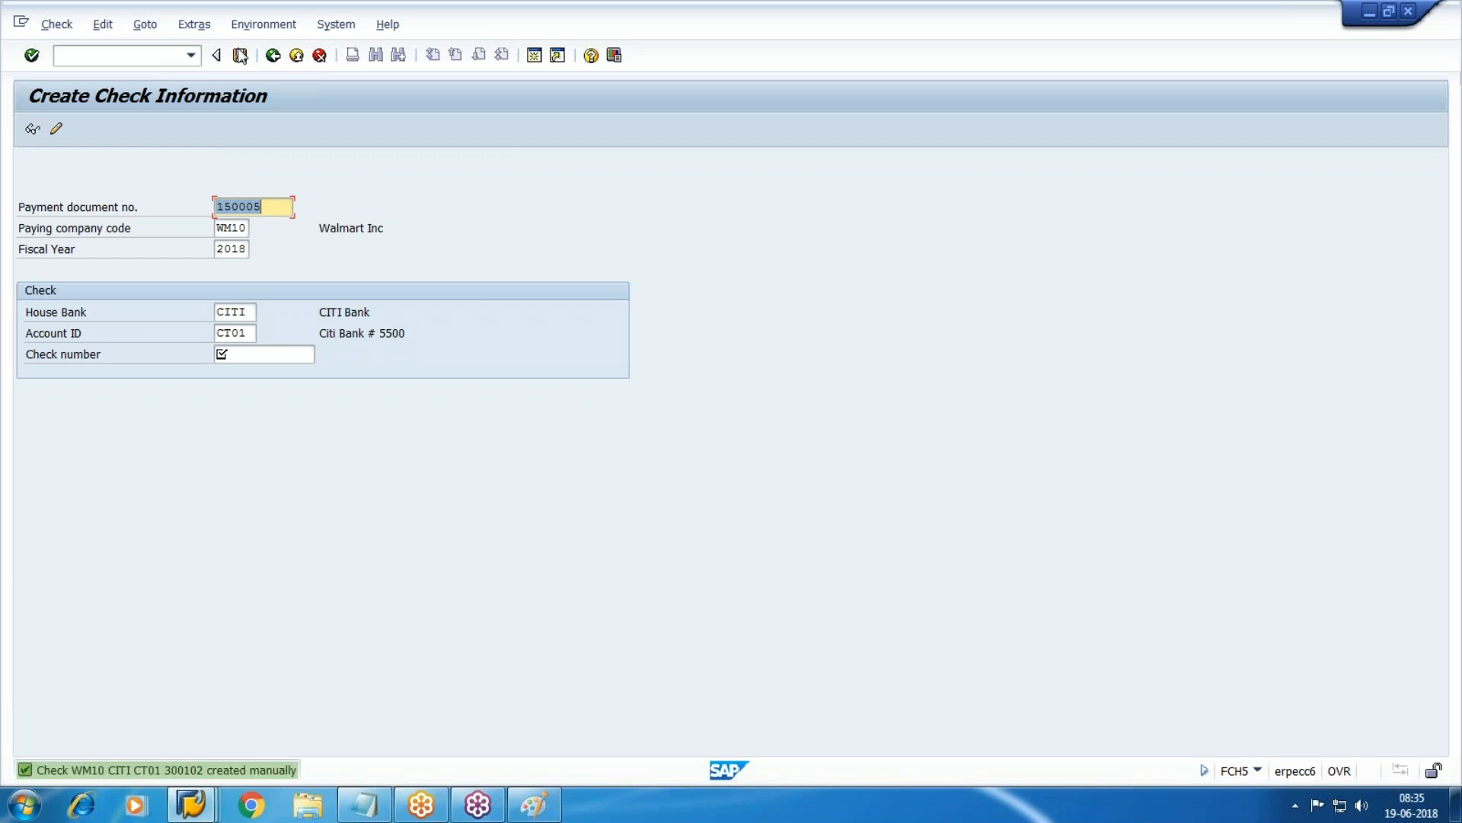
left_click(191, 804)
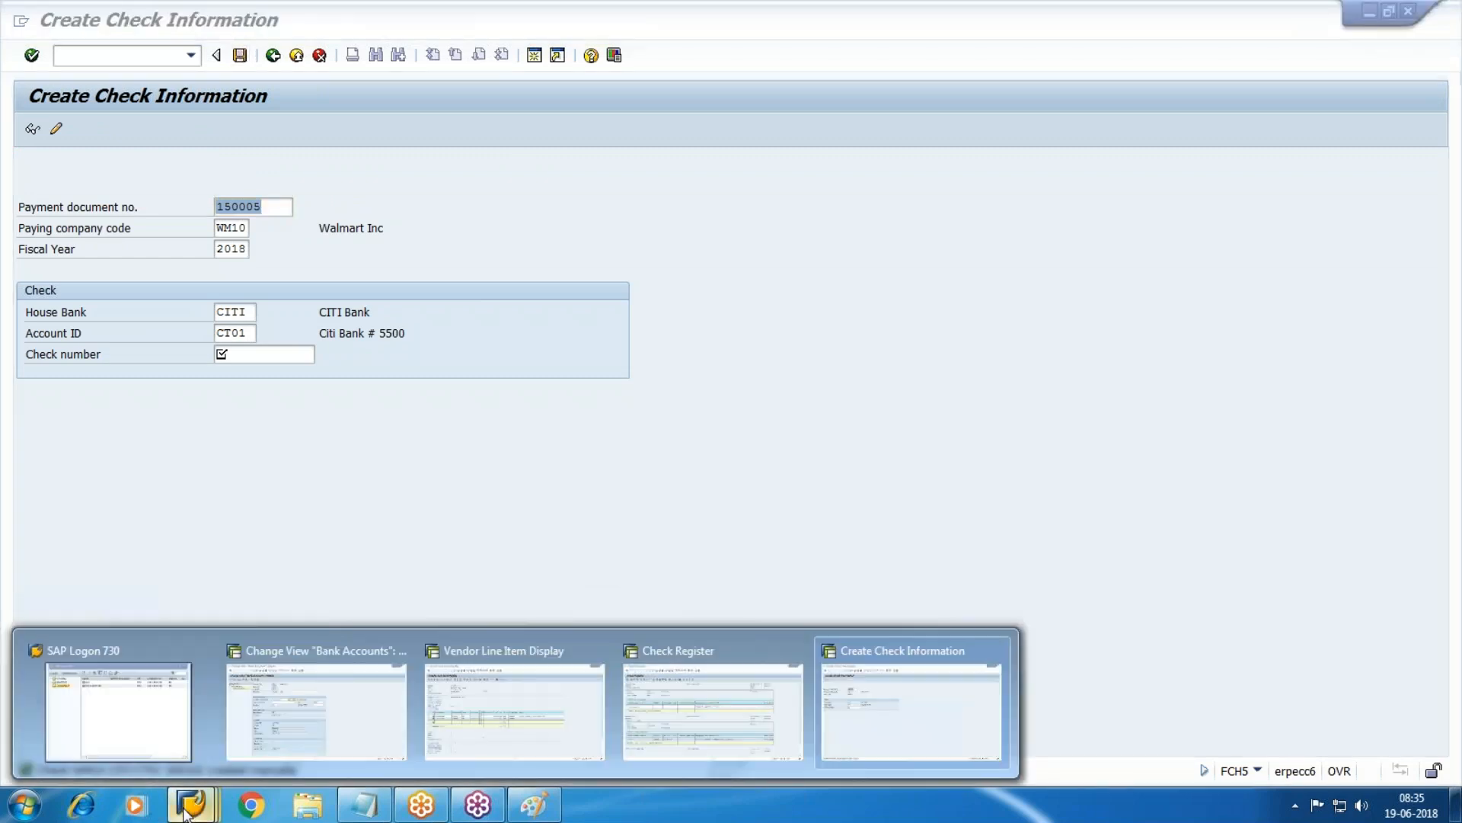
left_click(783, 732)
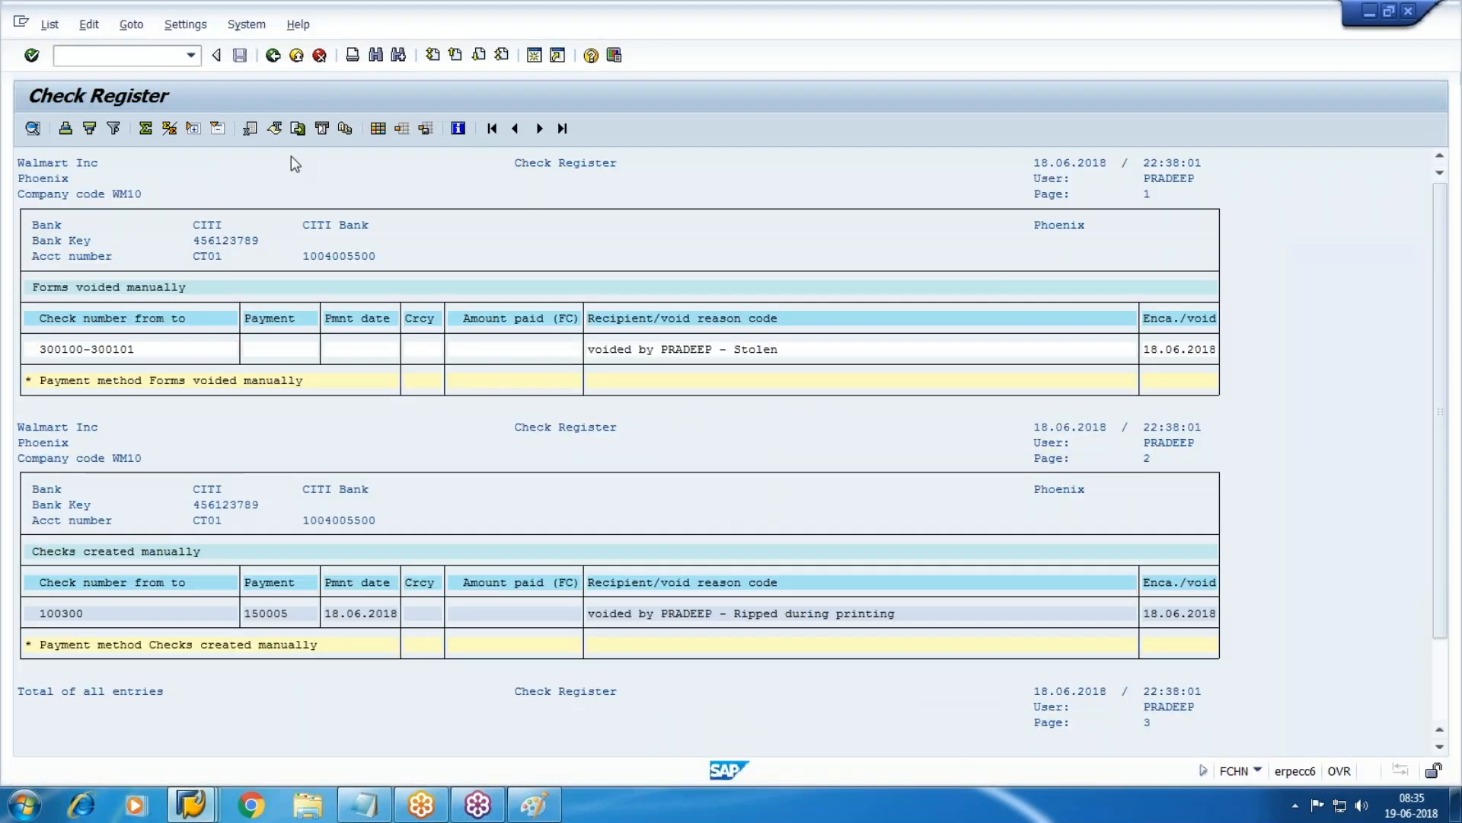
Rerun the Check Register and review new check 300102 and voided check 100300.
key("F3")
left_click(32, 127)
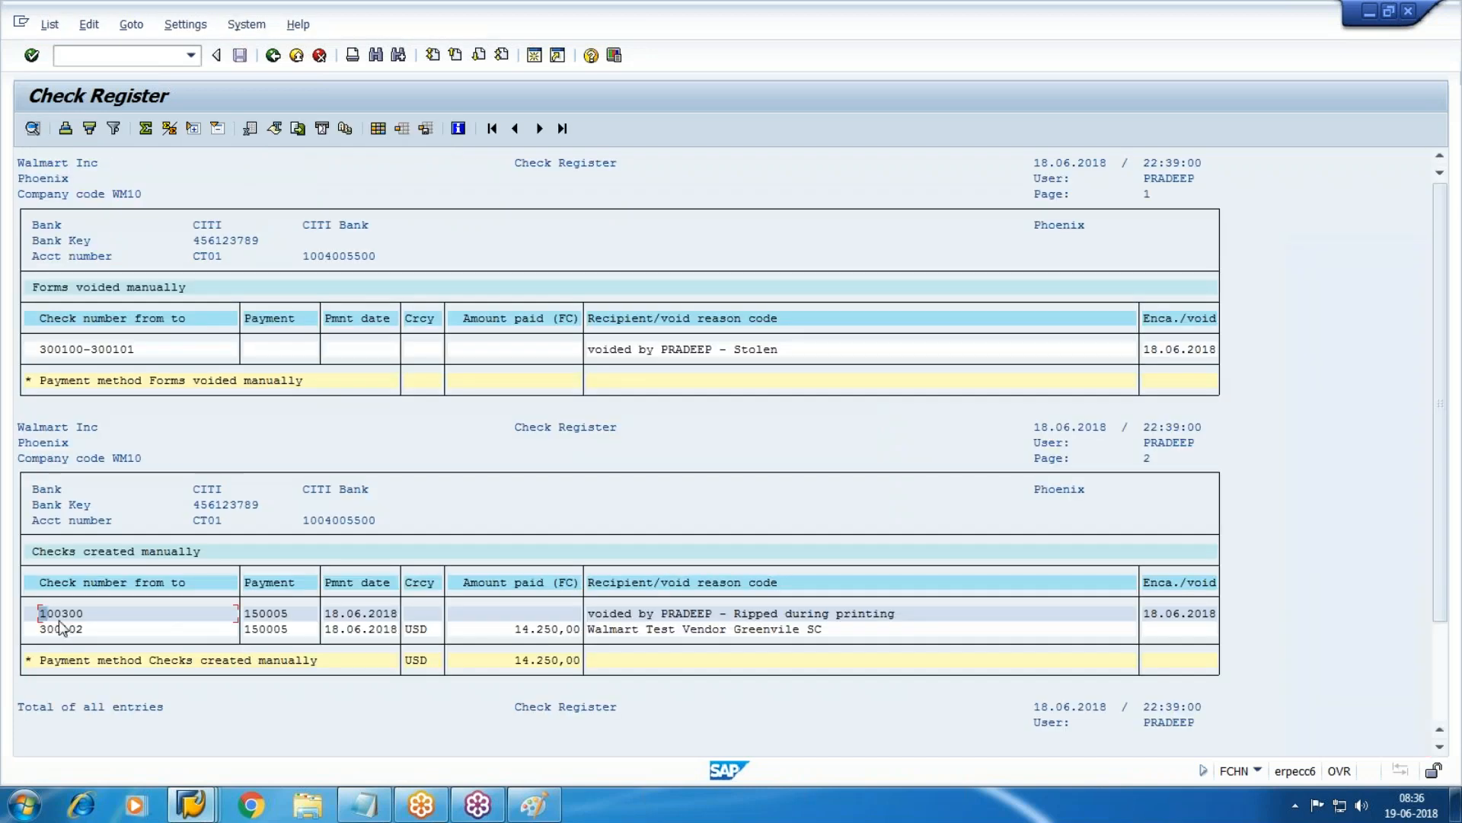
left_click_drag(34, 626, 720, 629)
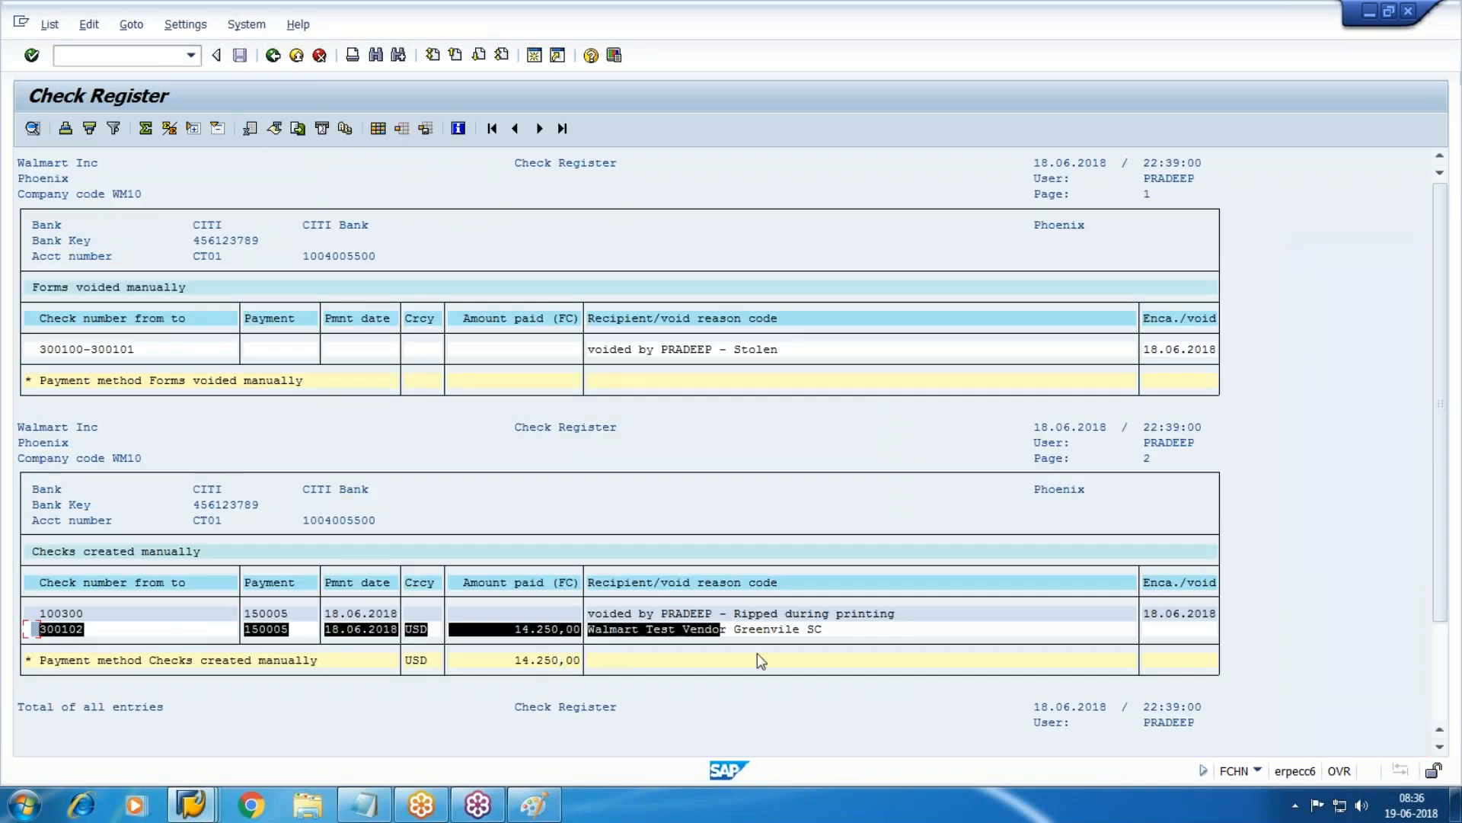
left_click(850, 654)
left_click_drag(40, 613, 989, 623)
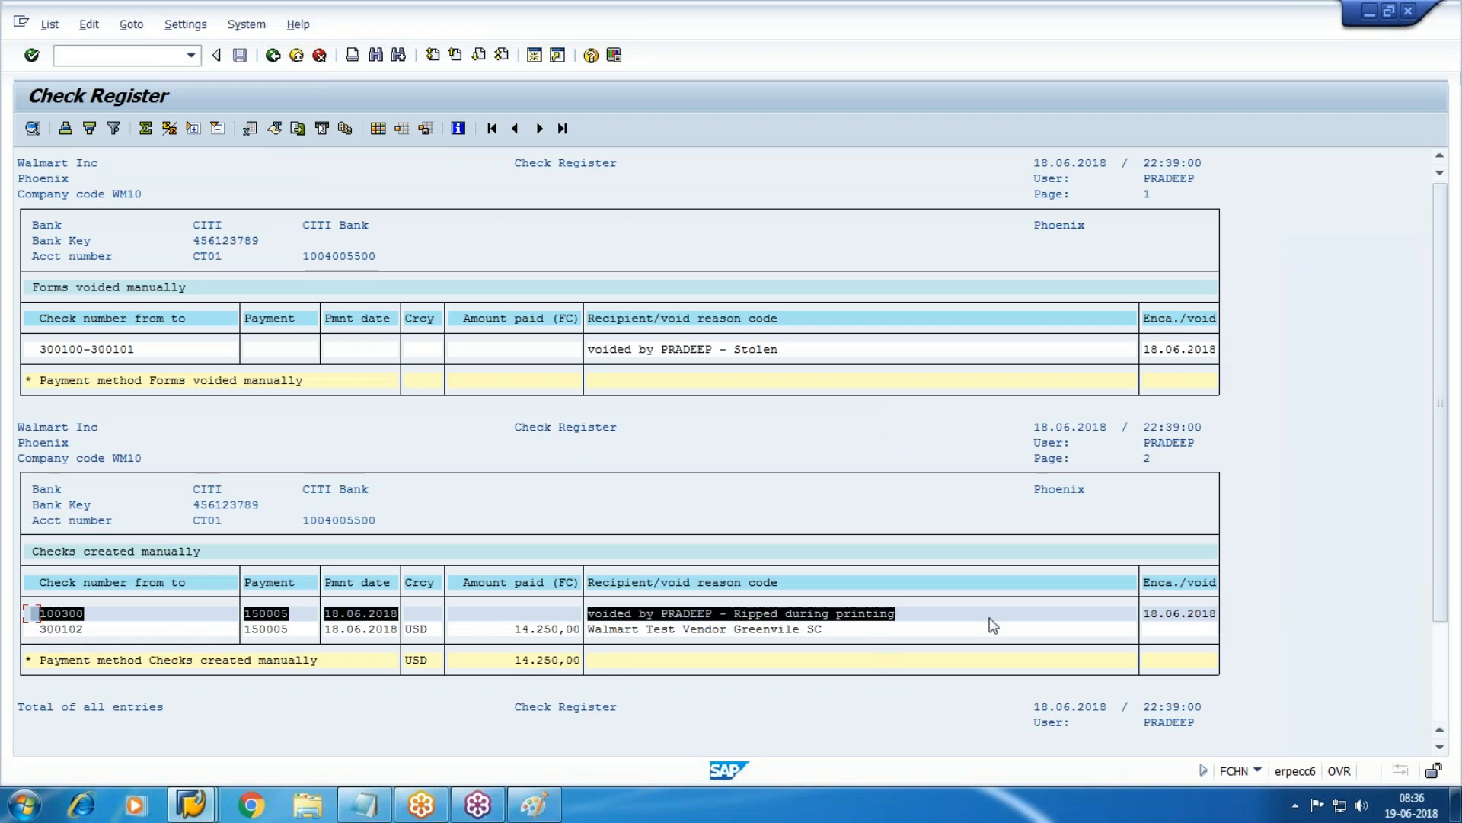
left_click(991, 623)
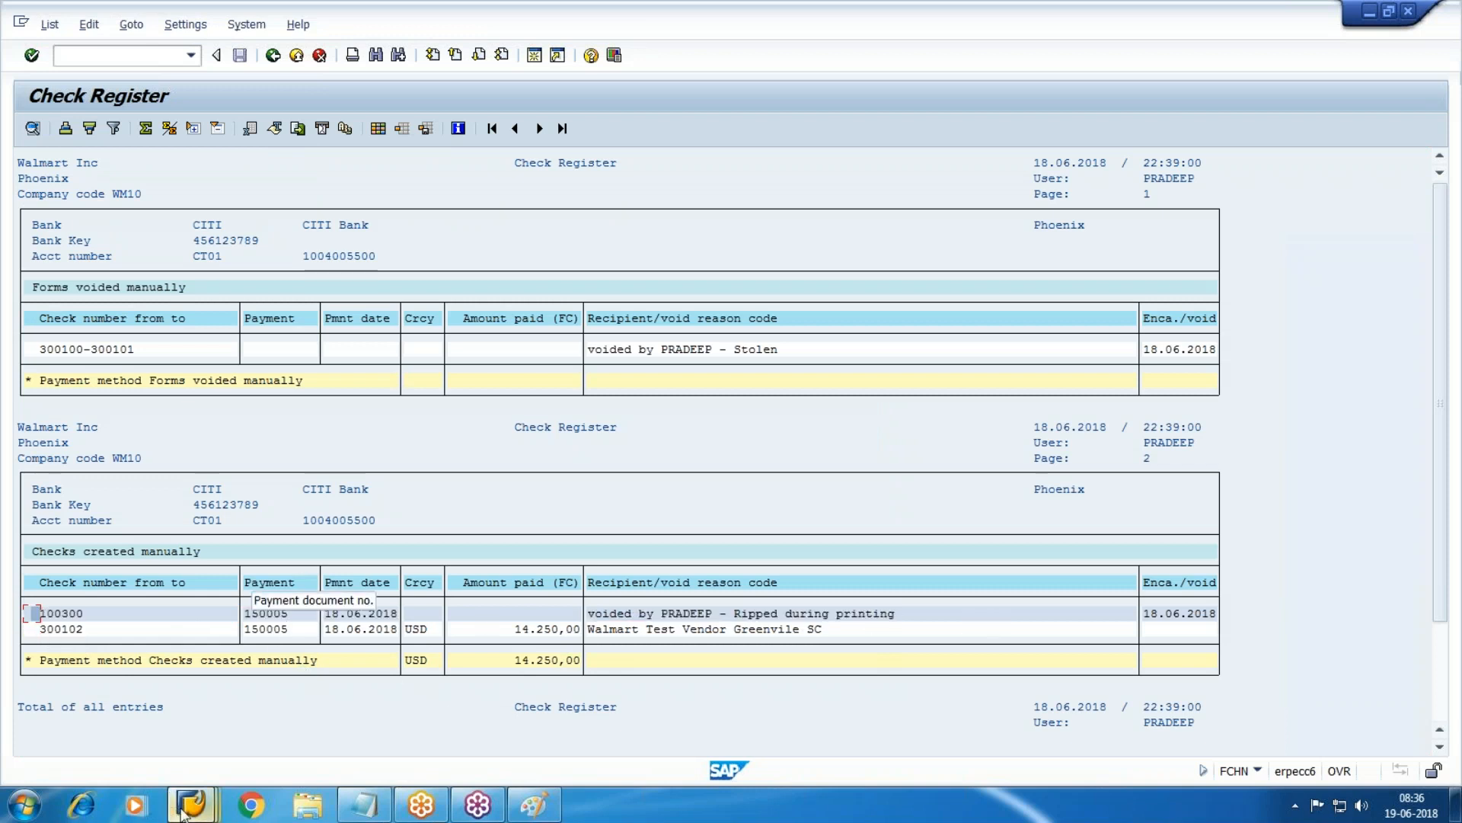
Refresh vendor line items and review replacement check 300102 in payment 150005's check information.
mouse_move(183, 813)
left_click(552, 720)
left_click(49, 25)
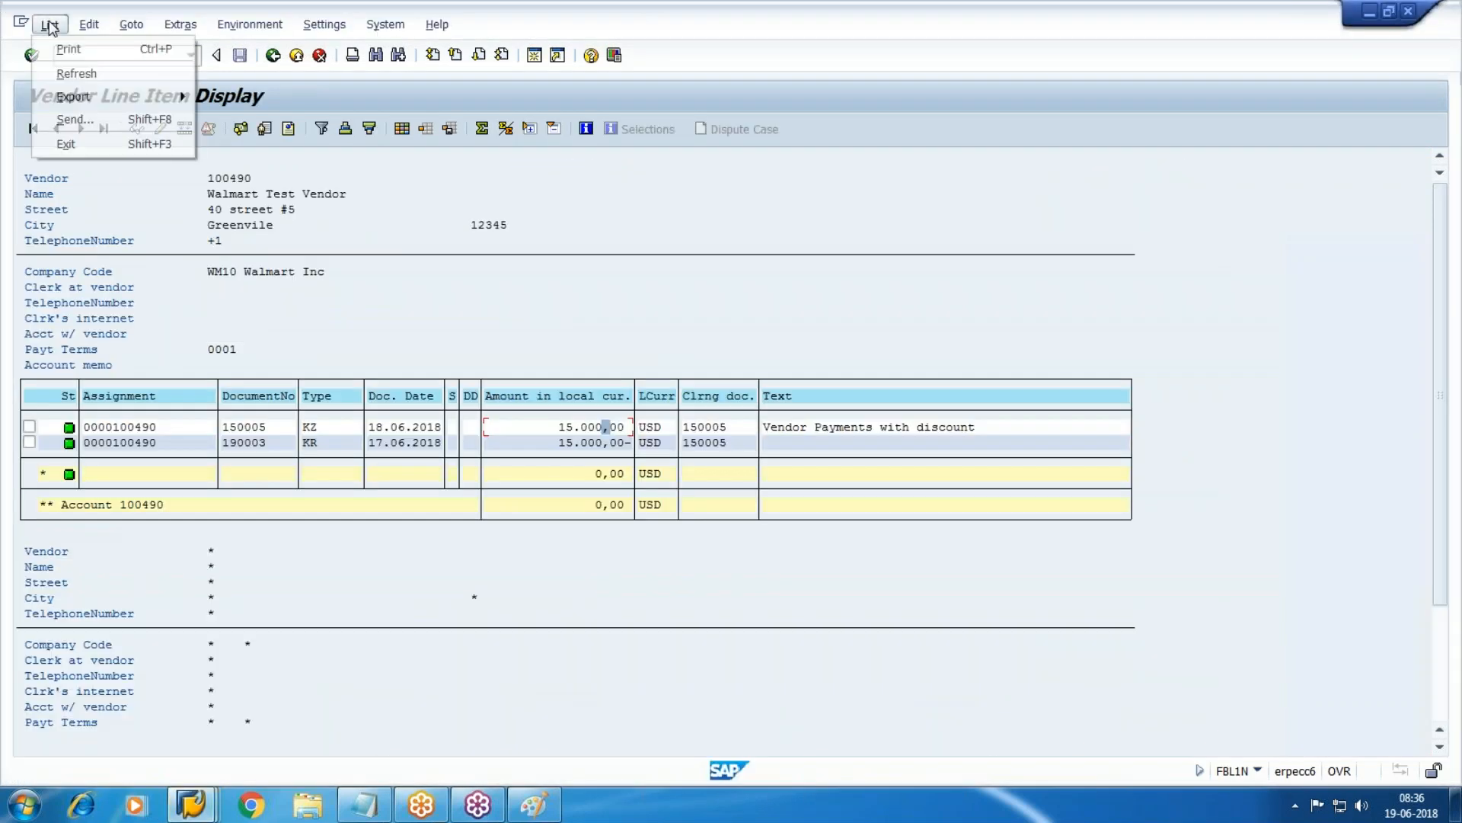
left_click(86, 74)
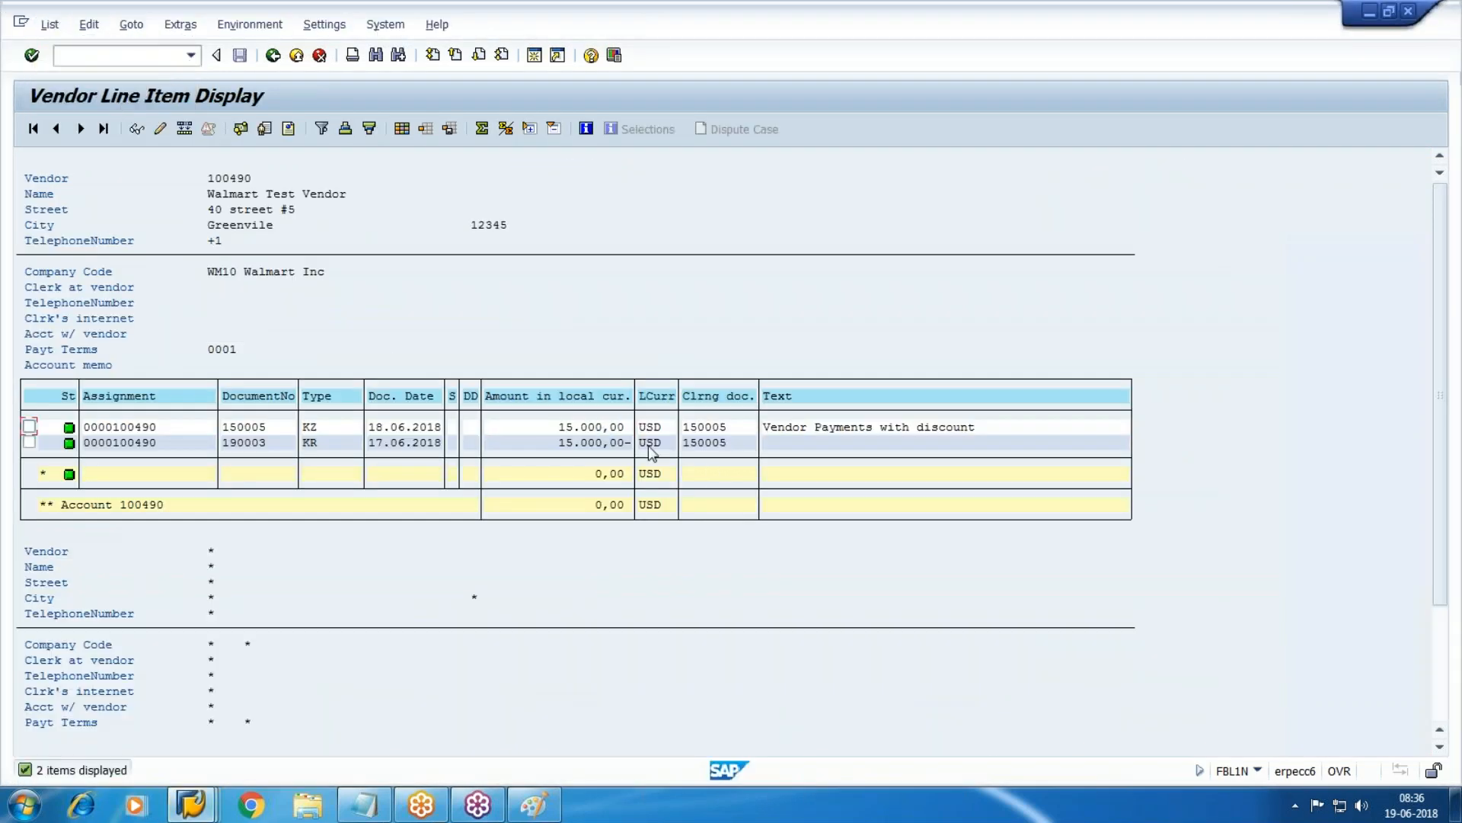
double_click(600, 426)
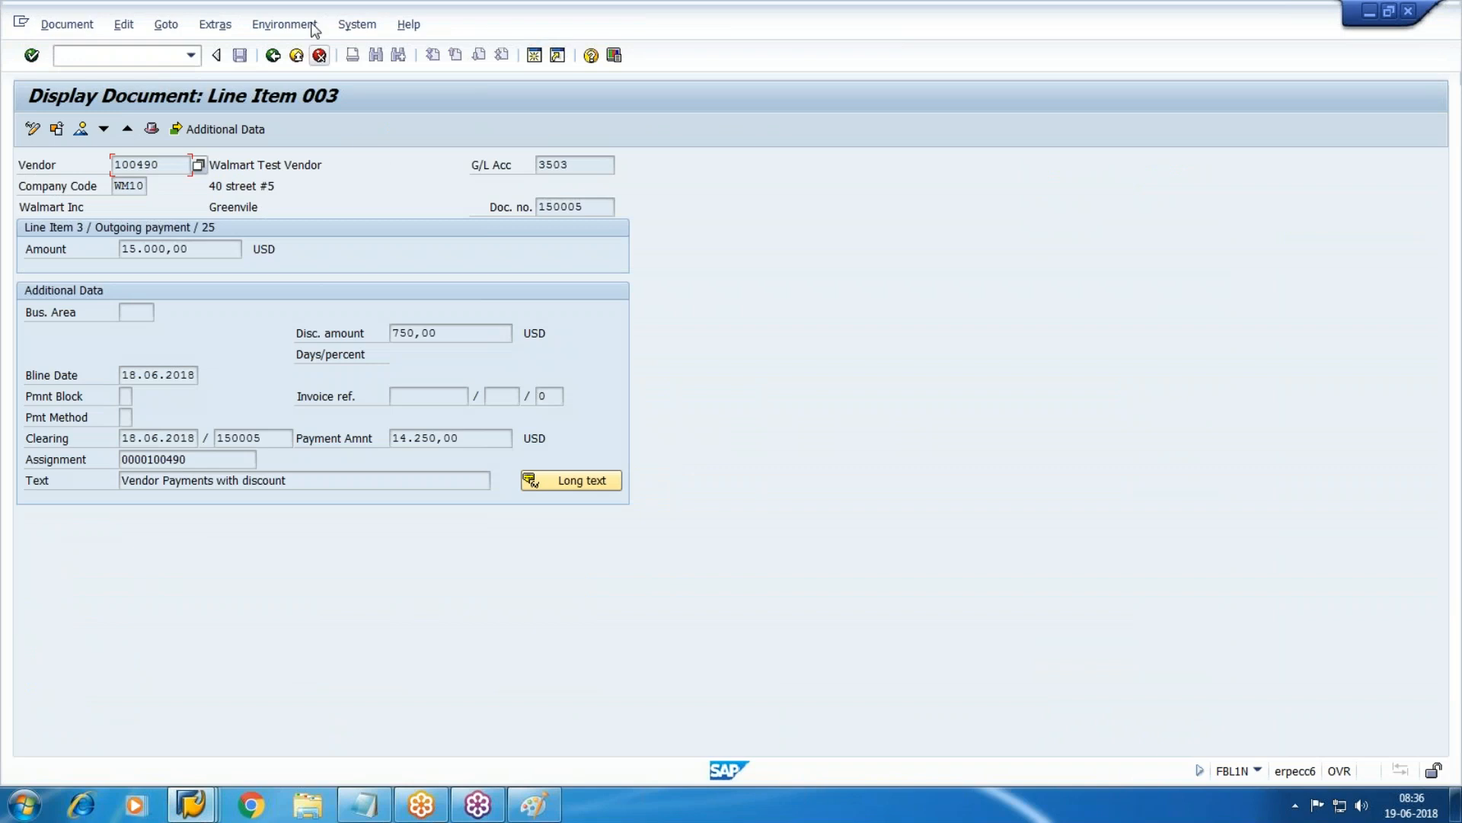
left_click(283, 24)
left_click(317, 76)
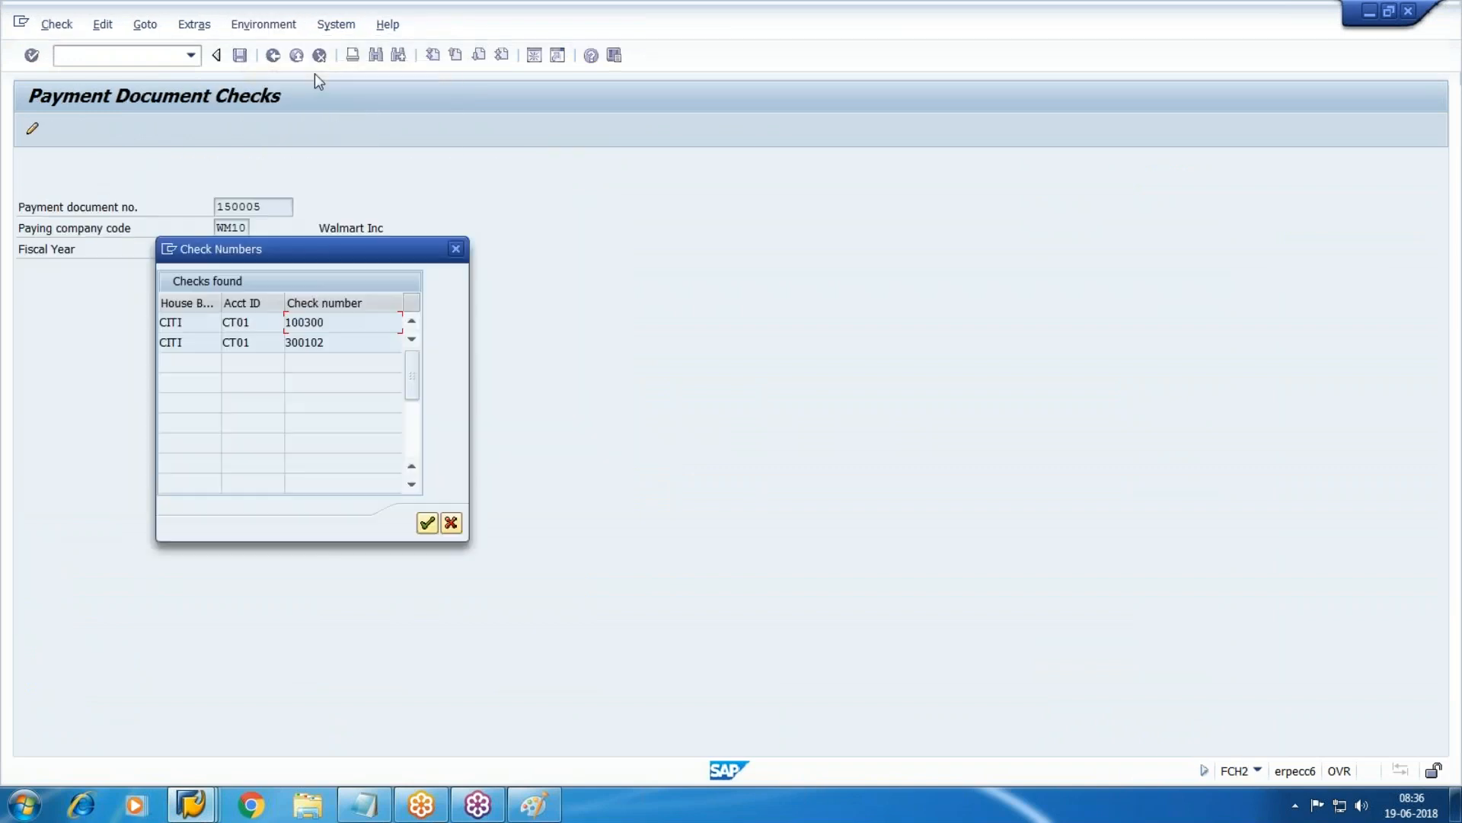
left_click_drag(322, 321, 202, 325)
left_click(320, 343)
key("Return")
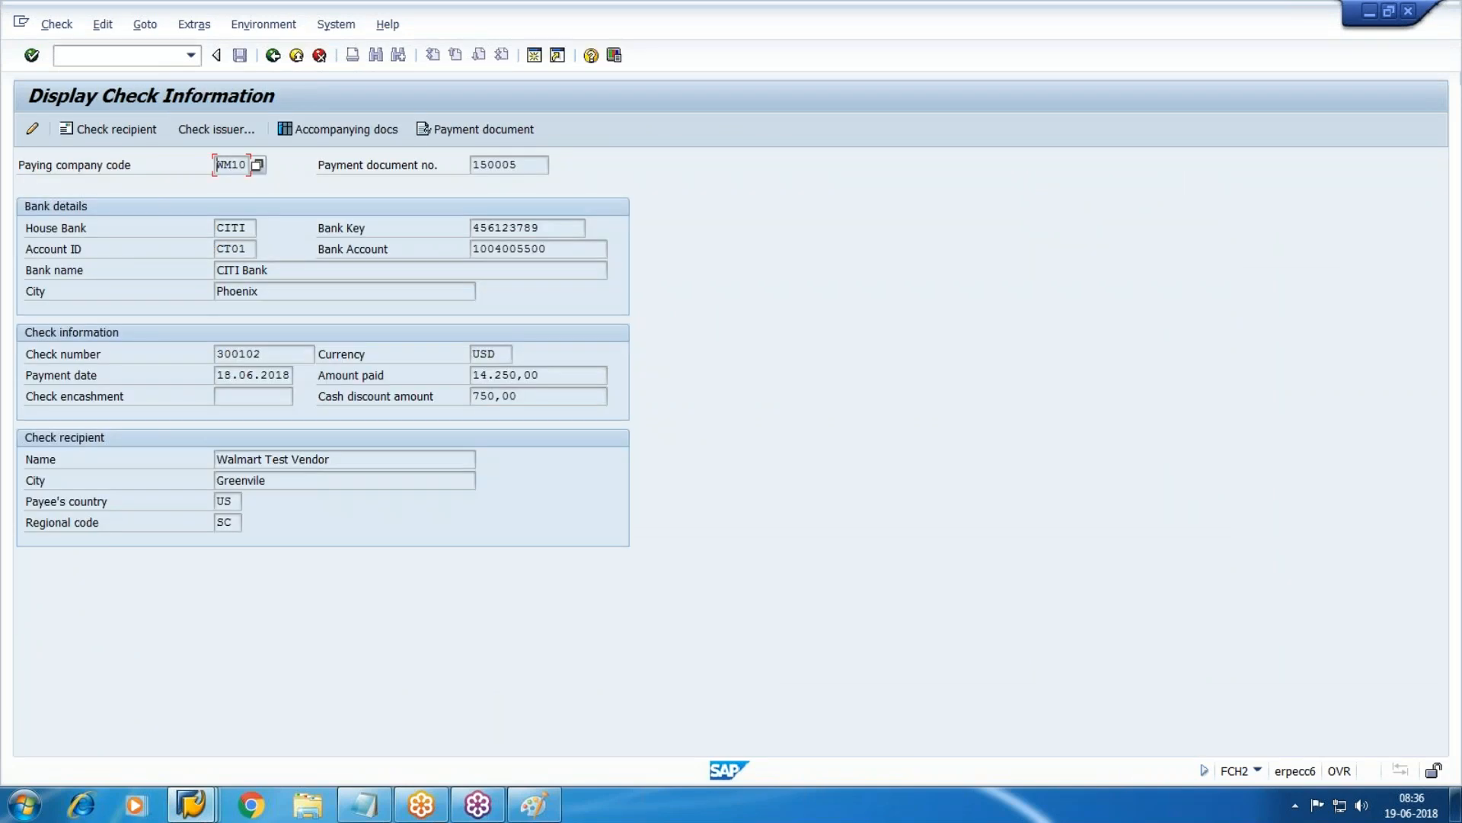
left_click(272, 55)
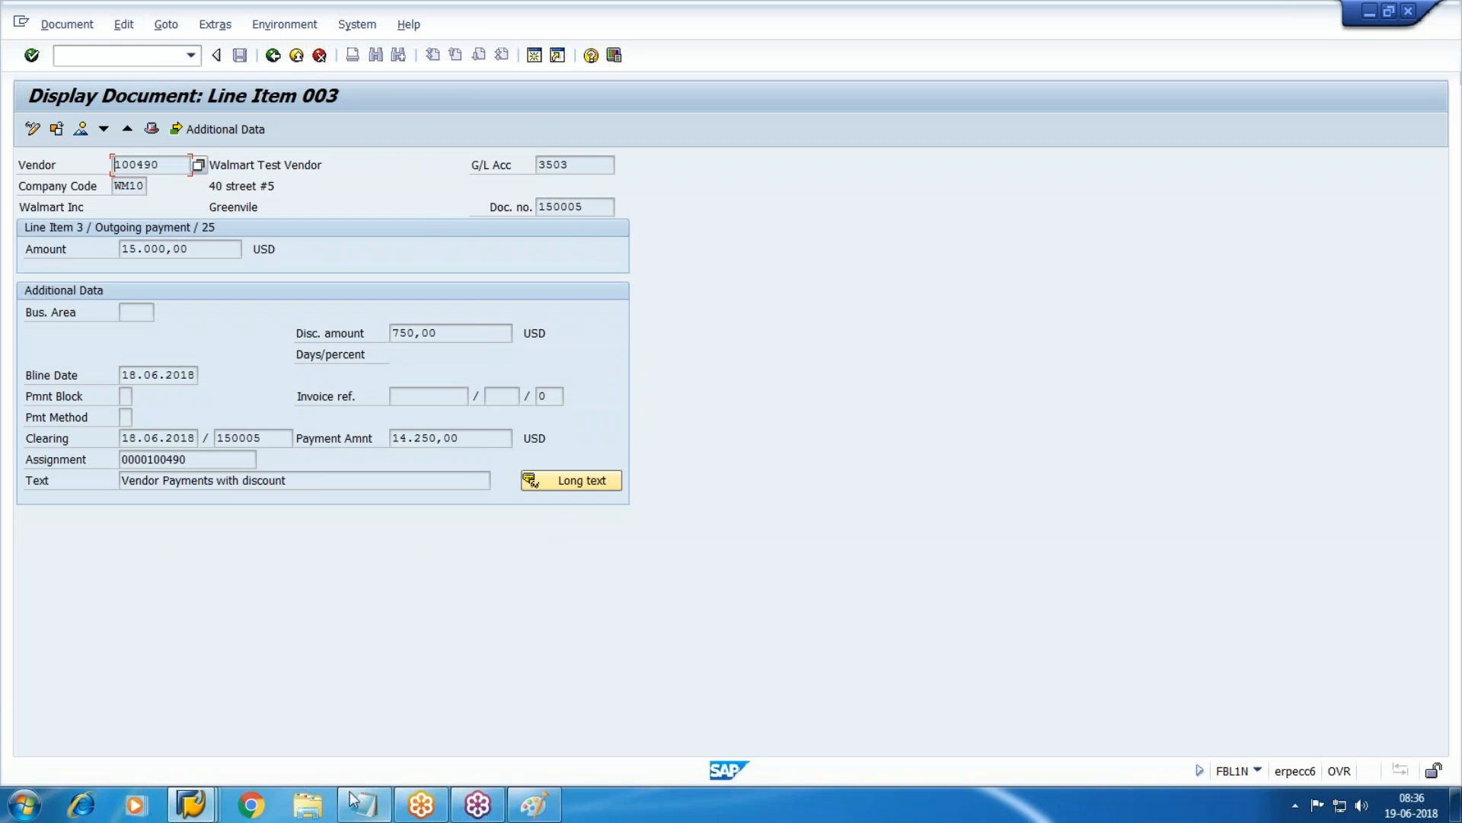
Copy check number 300102 from the Check Register and bring up the Paint bank diagram.
left_click(191, 805)
left_click(715, 736)
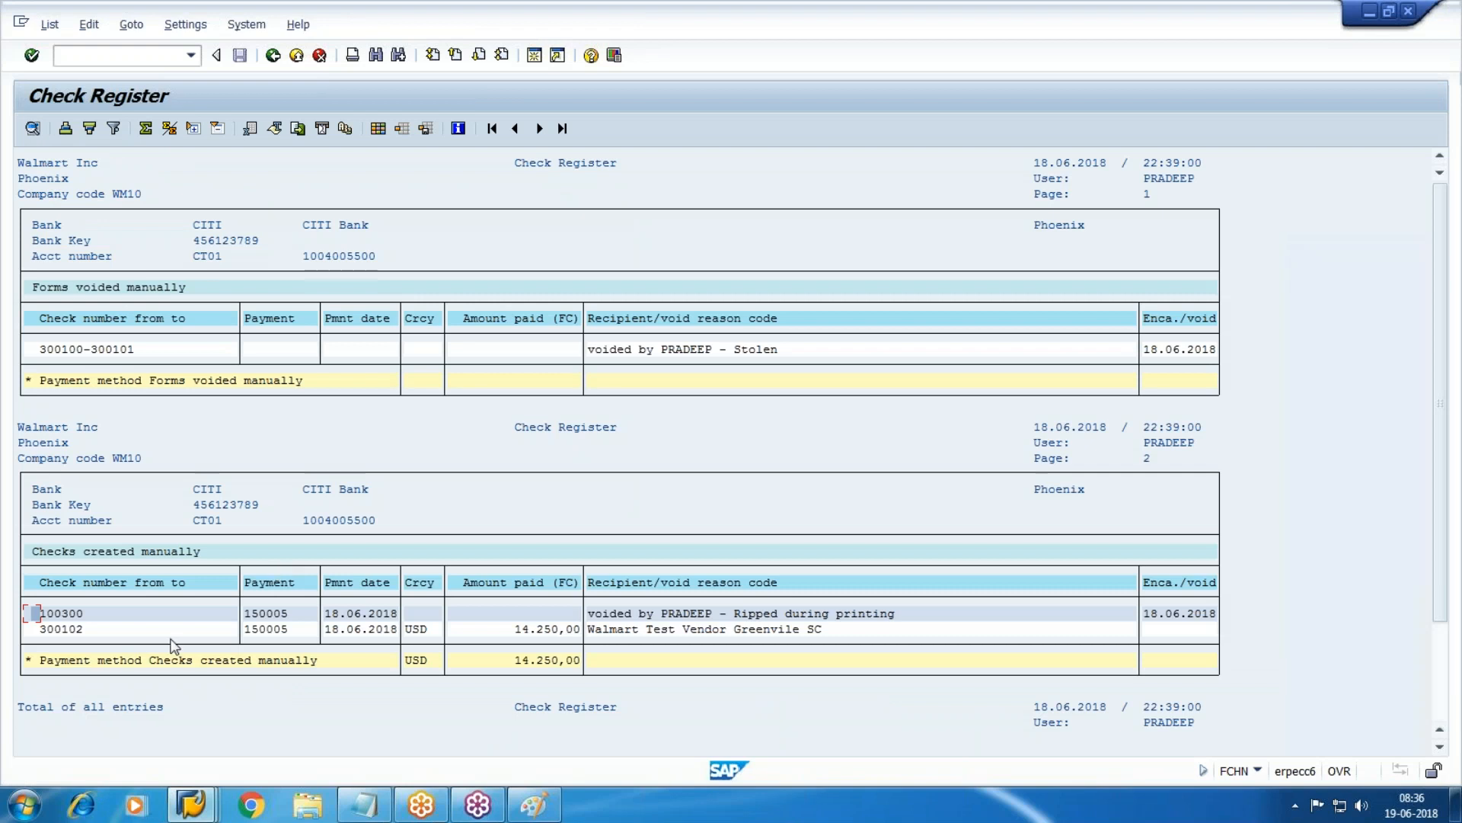
double_click(75, 630)
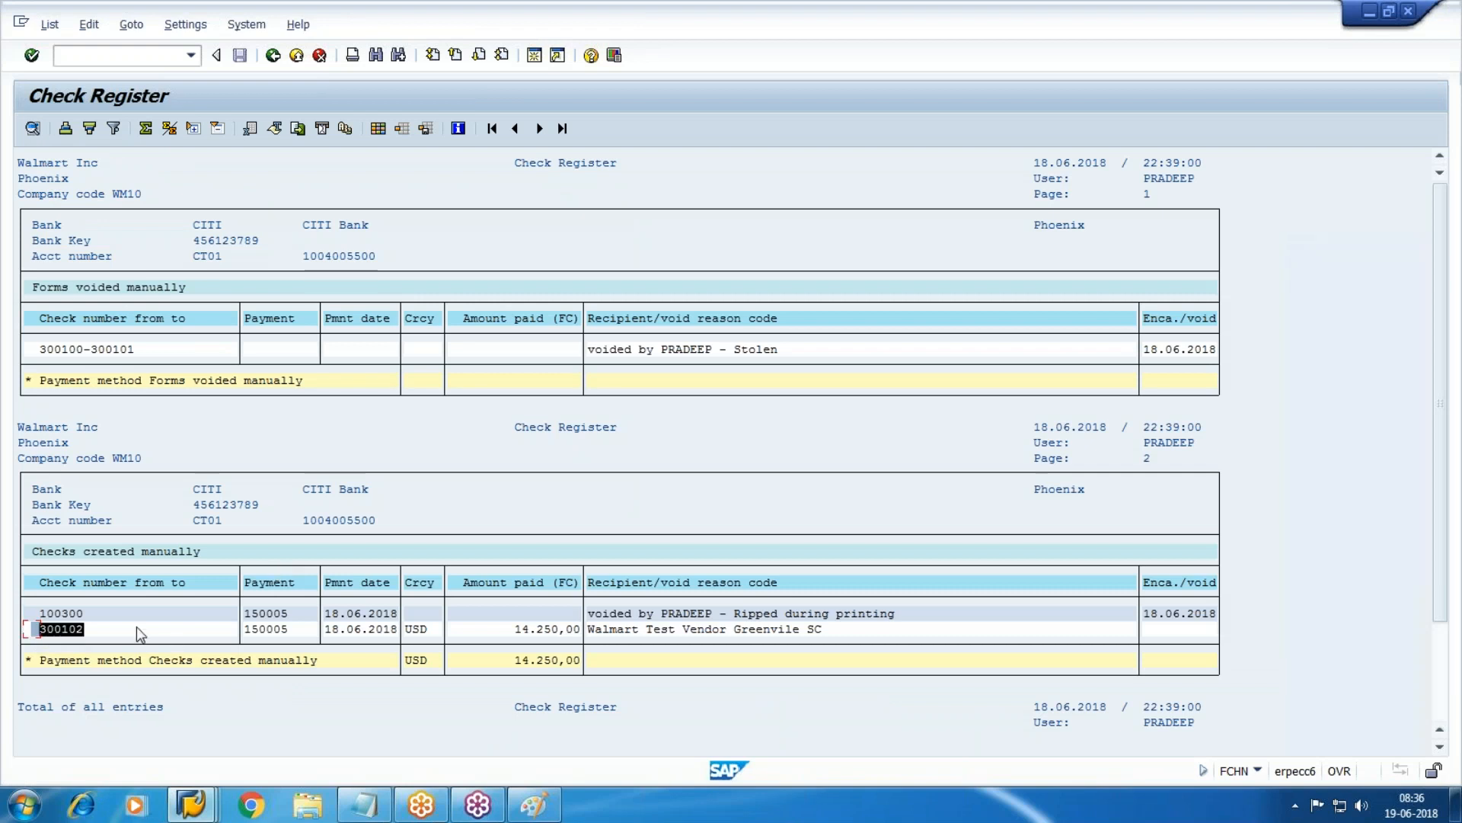
key("ctrl+c")
left_click(533, 805)
Start a blank Paint canvas and draw the first rectangle near the top left.
left_click(22, 805)
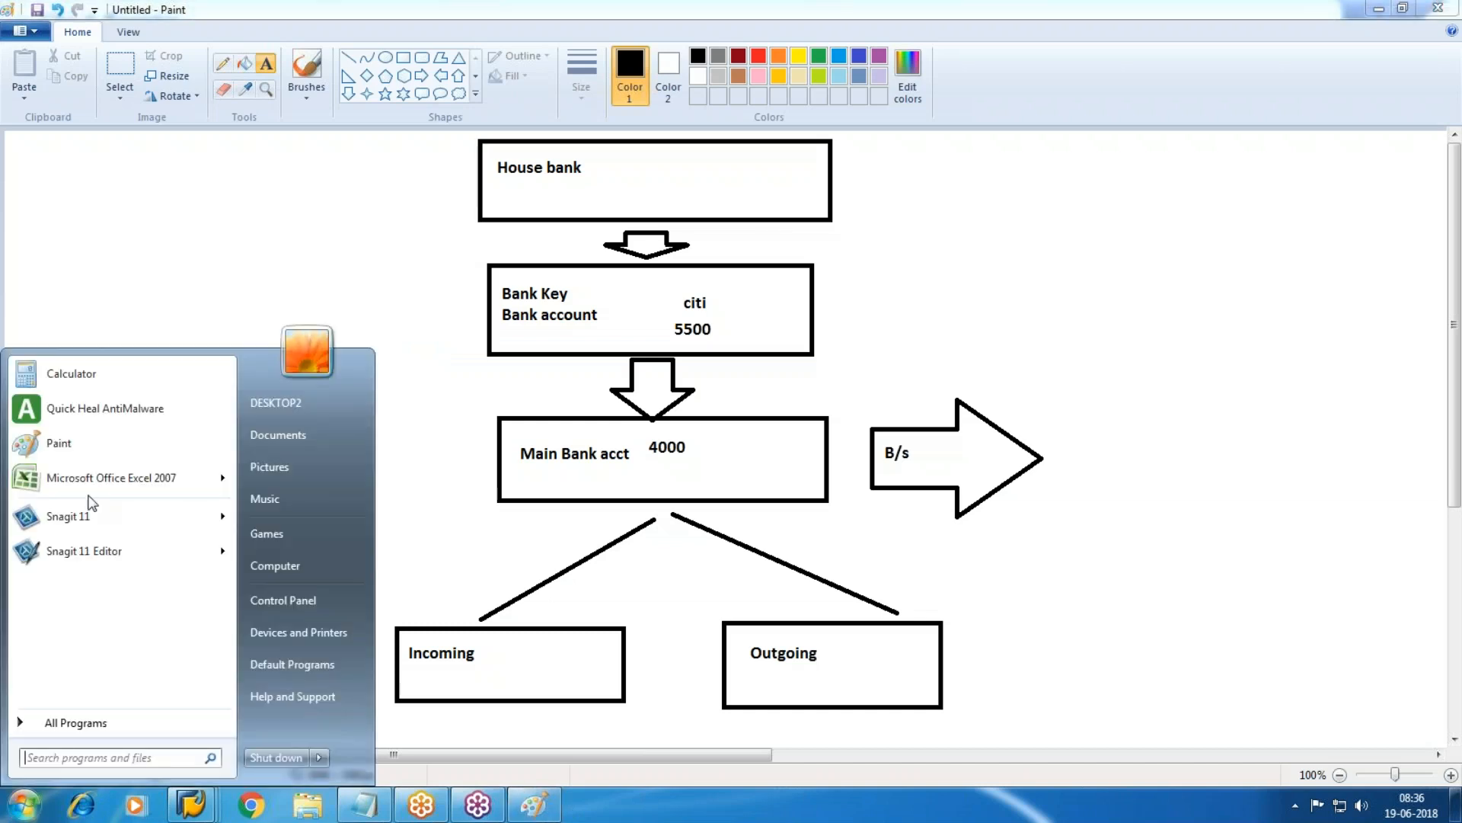
left_click(76, 443)
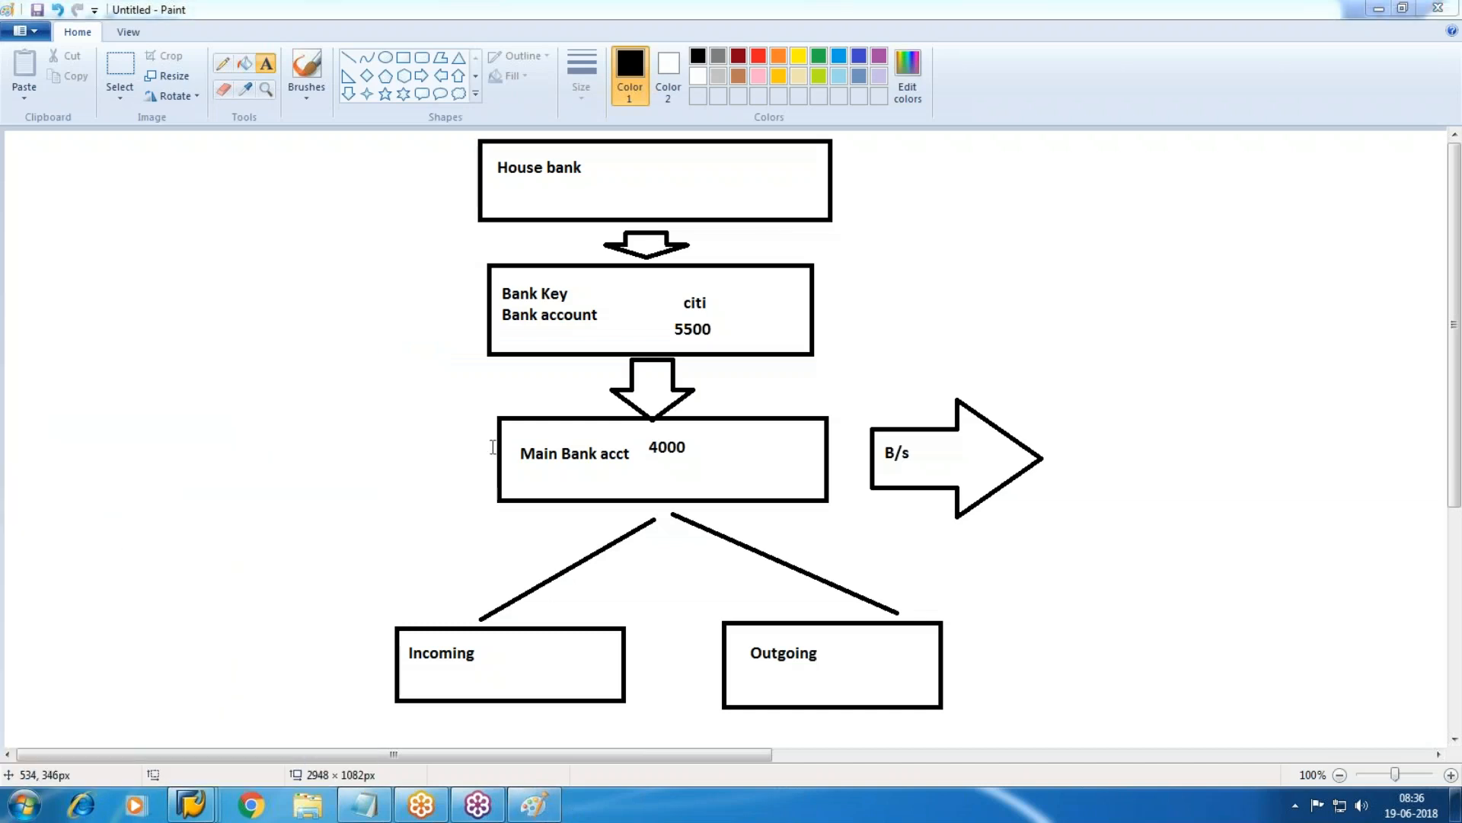
left_click(402, 59)
left_click_drag(220, 176, 475, 256)
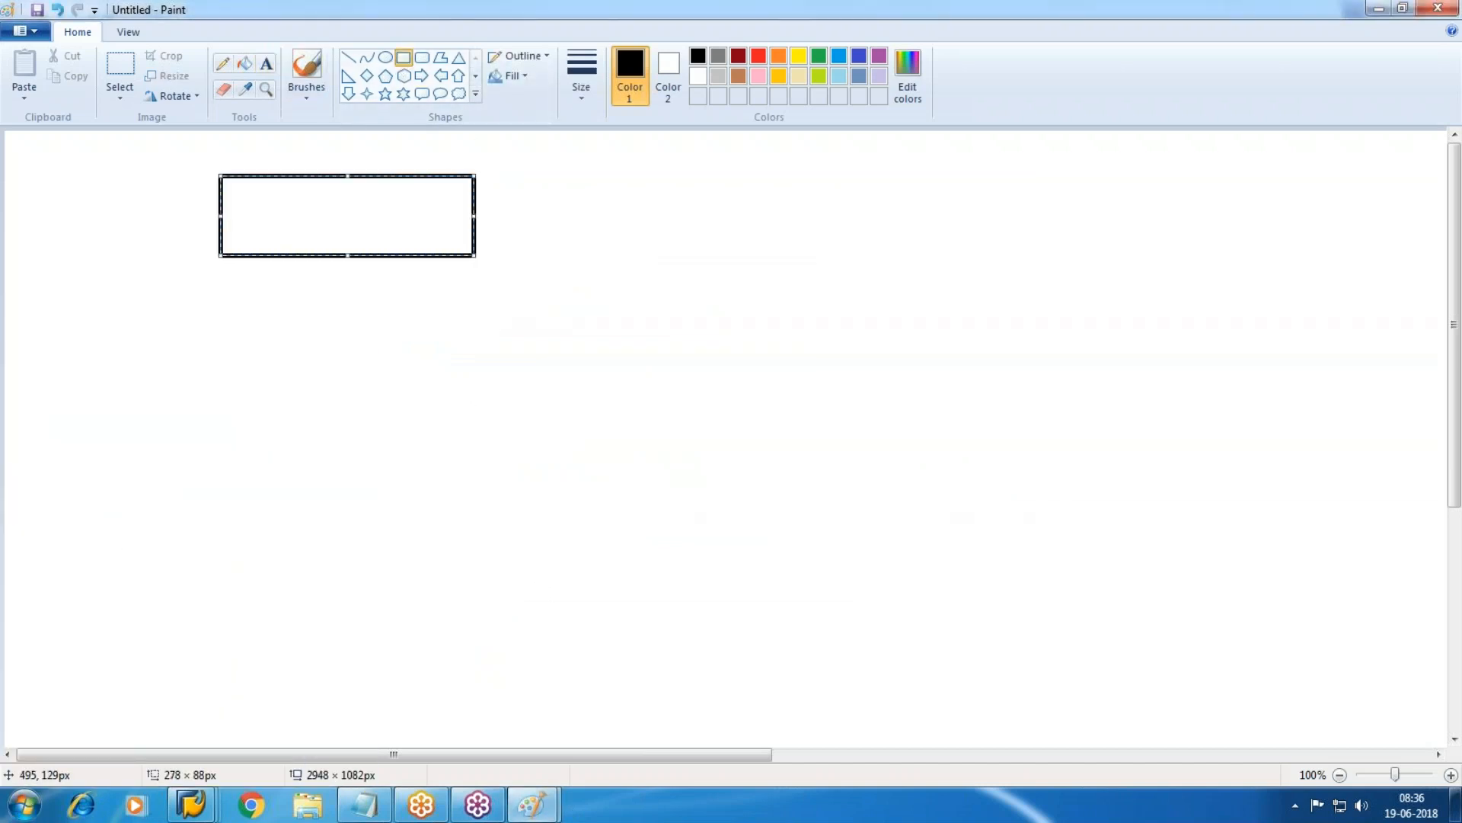
Label the first box #300102, checking the number against the SAP check register.
left_click(274, 65)
left_click_drag(238, 191, 415, 245)
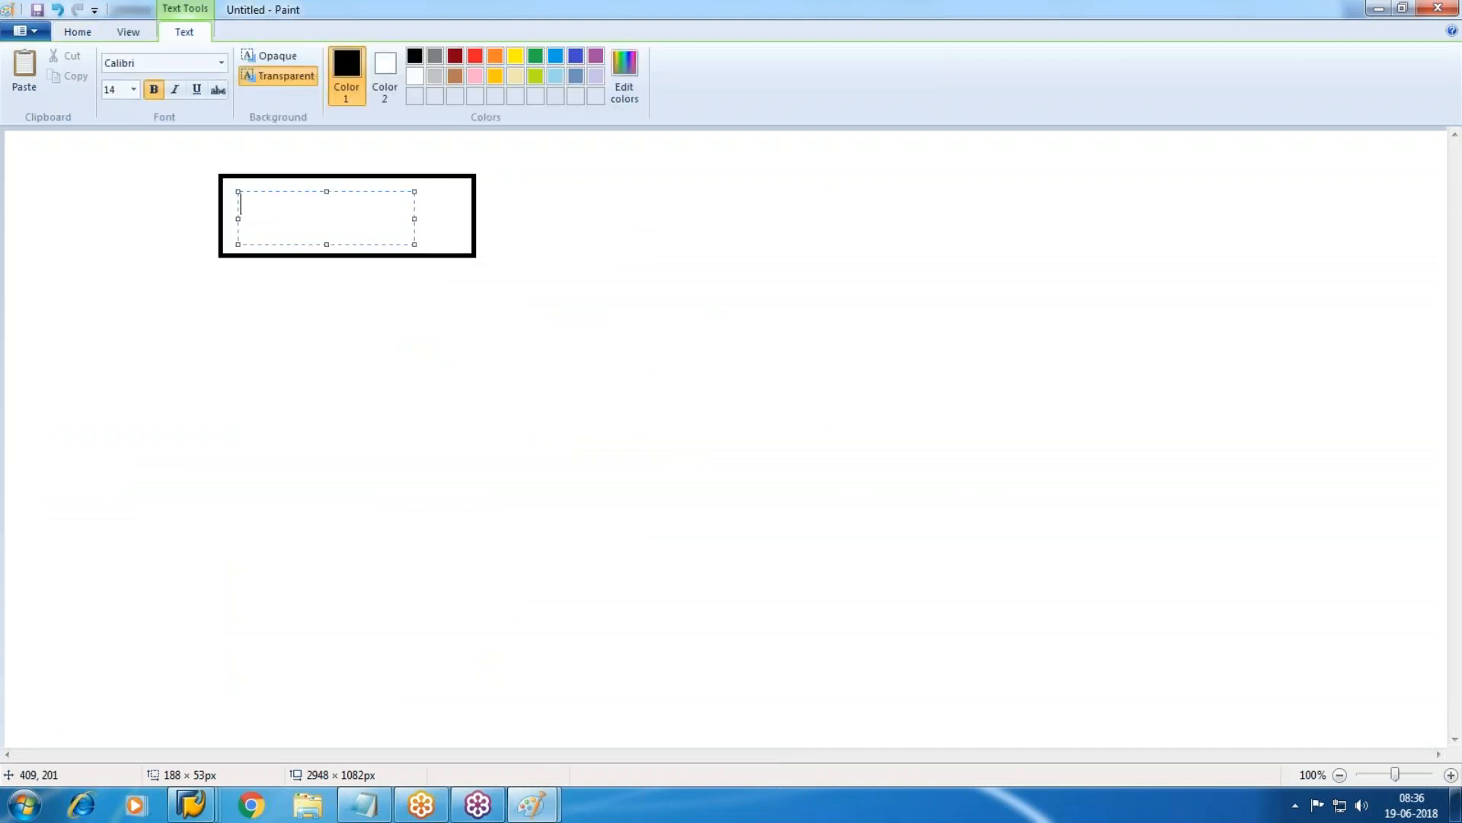
key("alt+Tab")
key("alt+Tab")
left_click(203, 812)
left_click(761, 736)
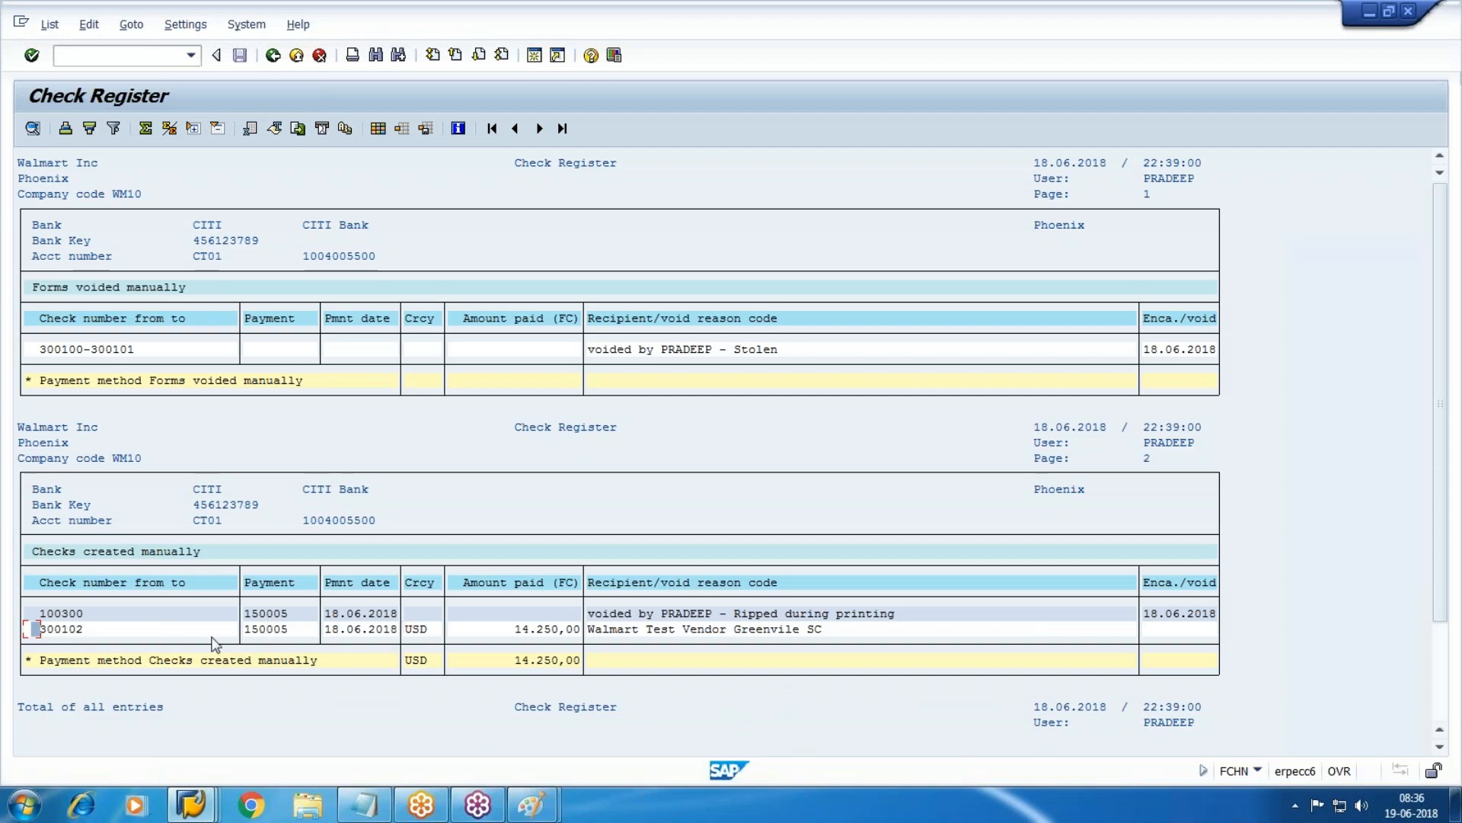
key("alt+Tab")
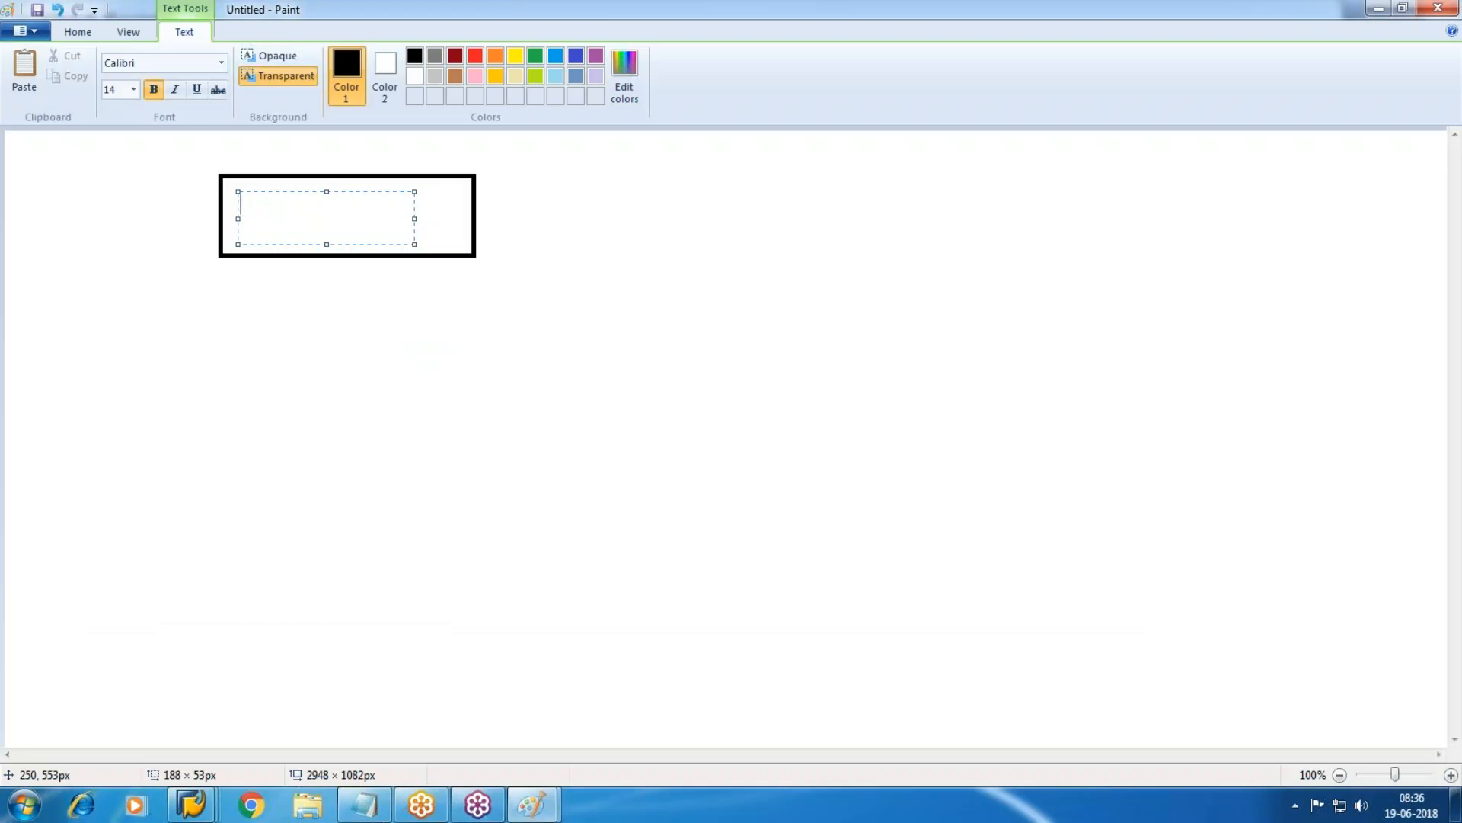
type("300102")
left_click(450, 441)
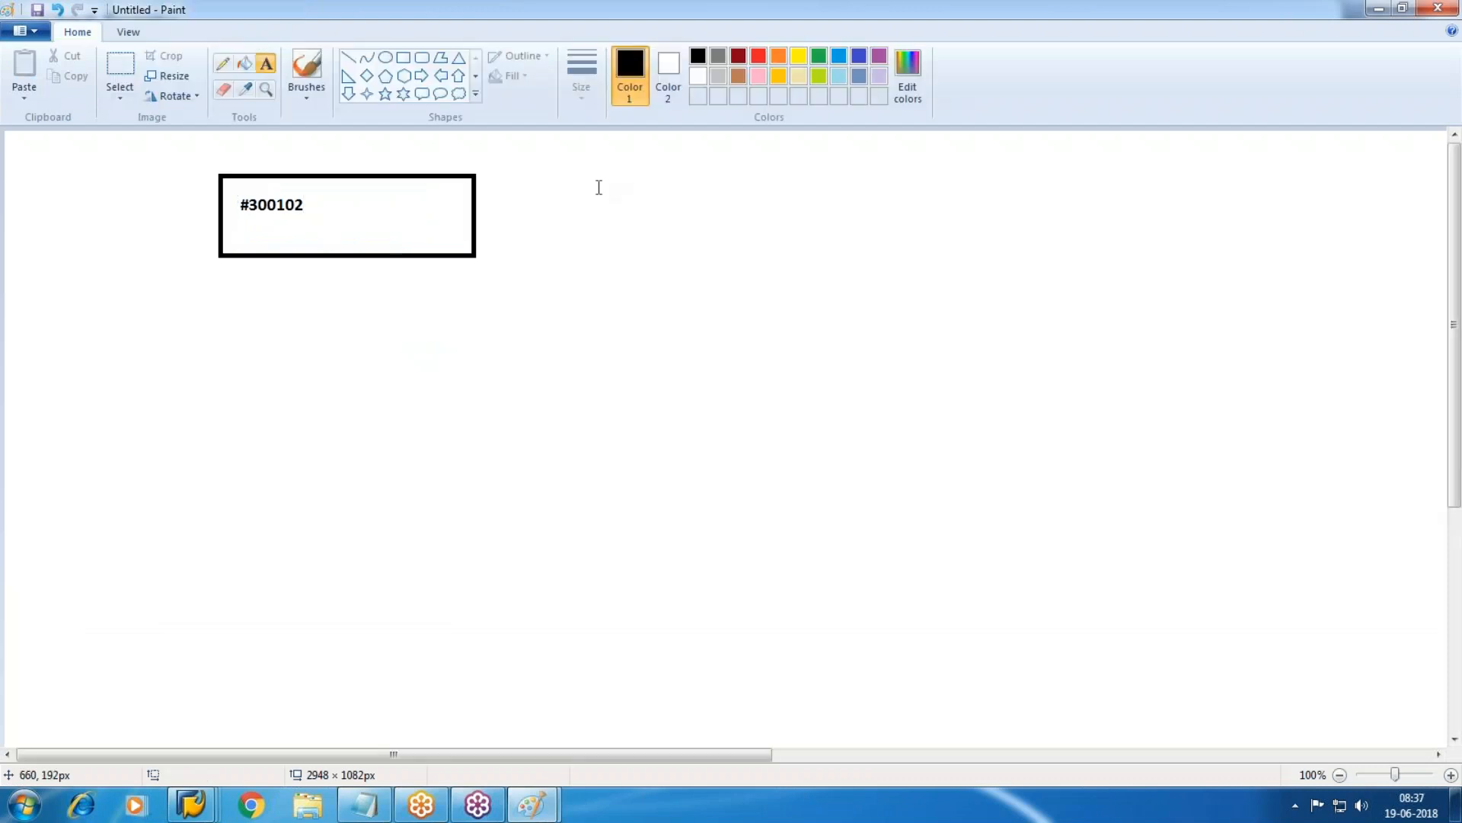
Add a second box to the right labelled 14250, joined by a right arrow.
left_click(404, 61)
left_click_drag(619, 176, 883, 264)
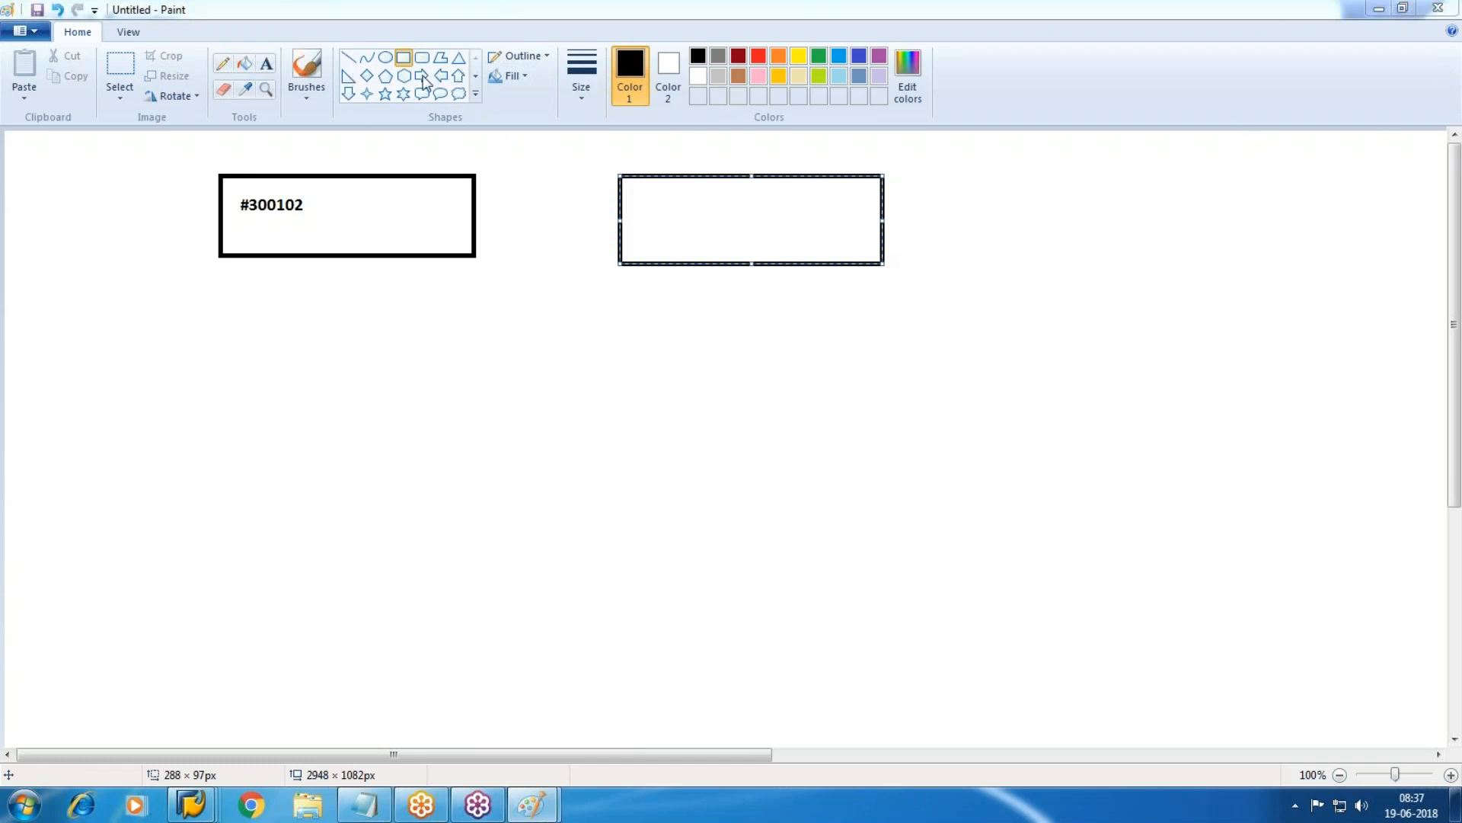
left_click_drag(483, 191, 591, 251)
key("ctrl+z")
left_click(421, 76)
mouse_move(472, 173)
left_mouse_down()
mouse_move(542, 244)
mouse_move(609, 265)
left_mouse_up()
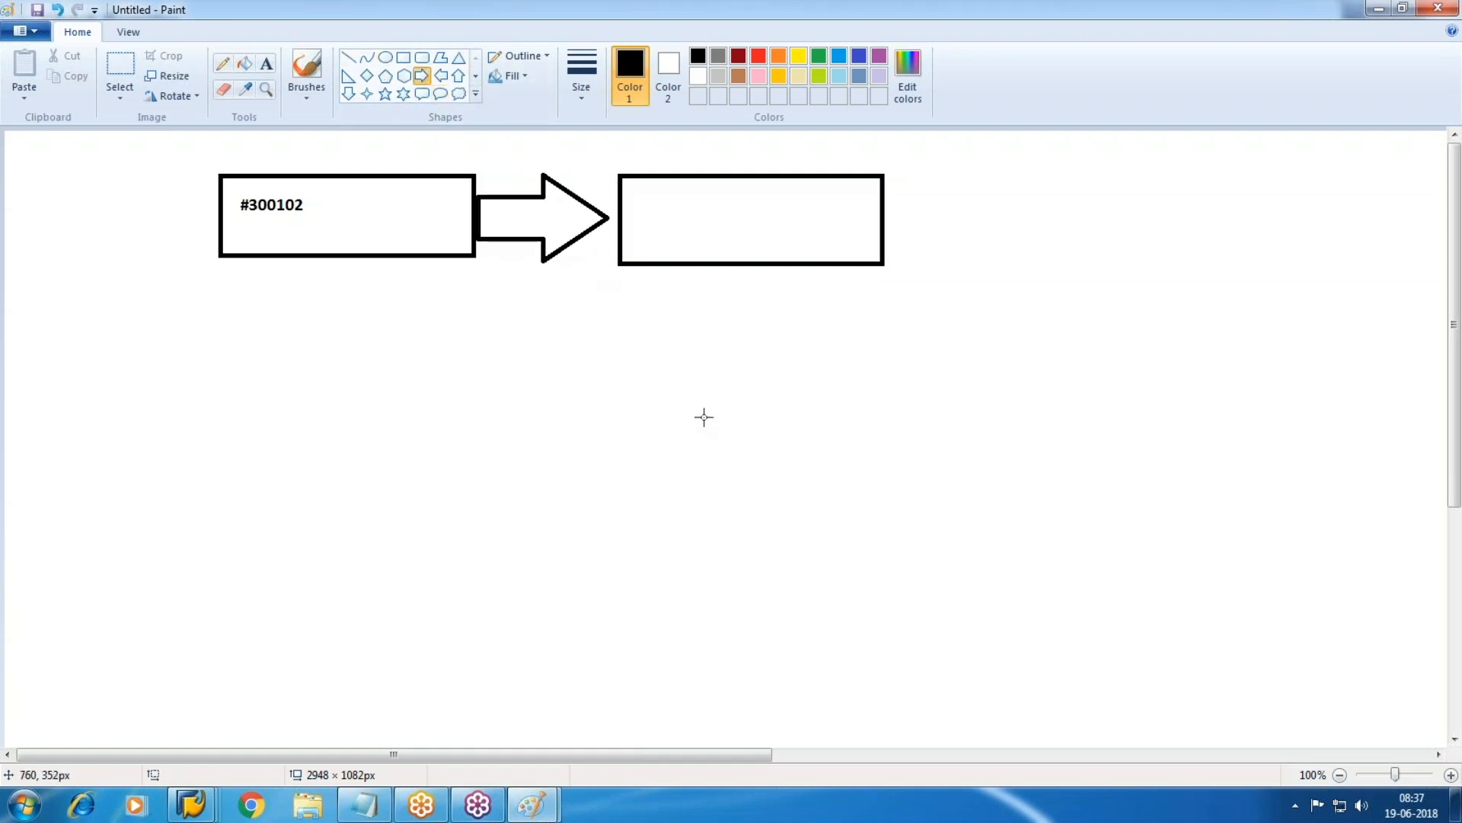
left_click(263, 62)
left_click_drag(641, 198, 852, 255)
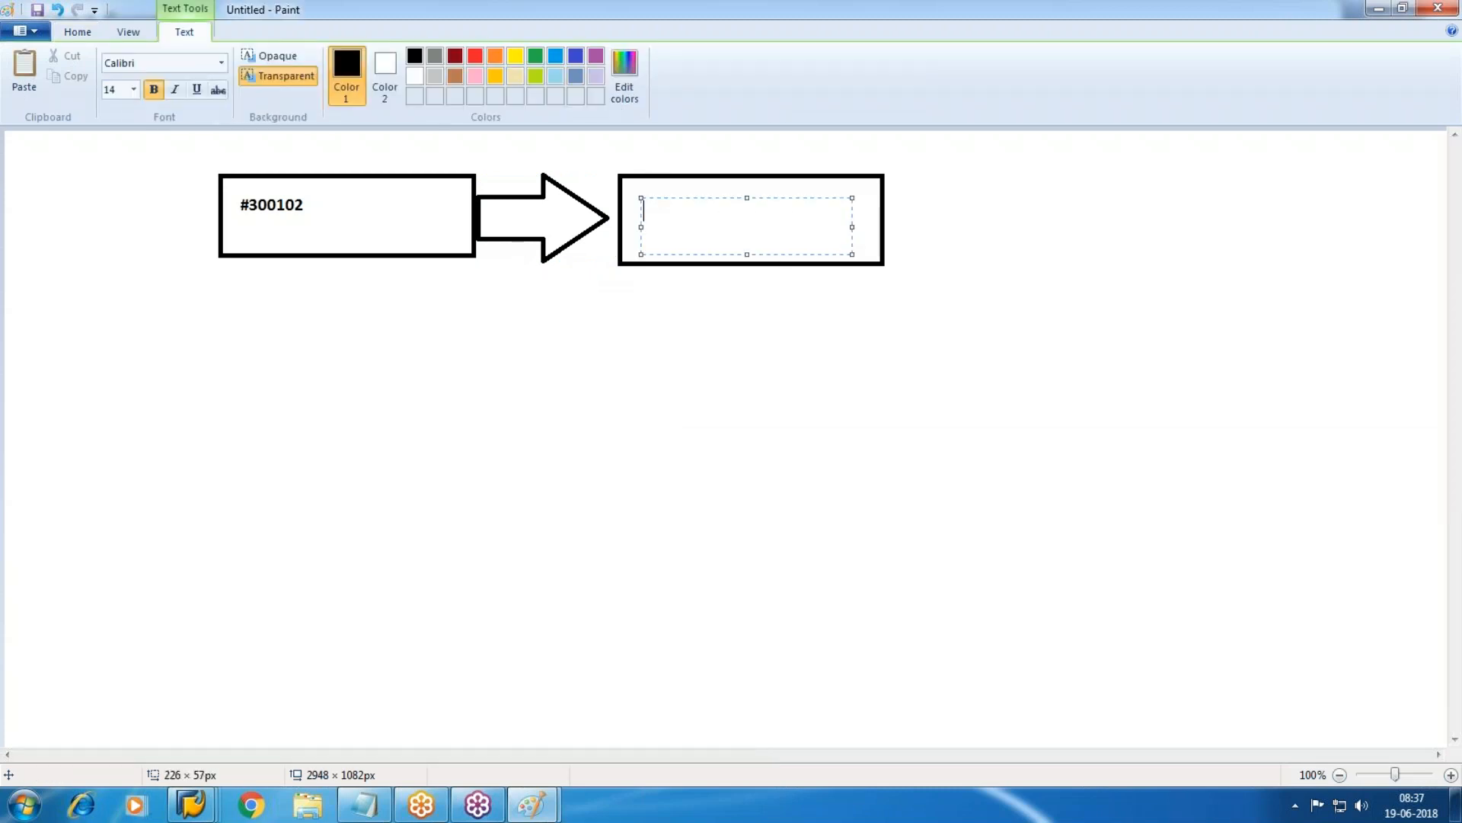
type("14250")
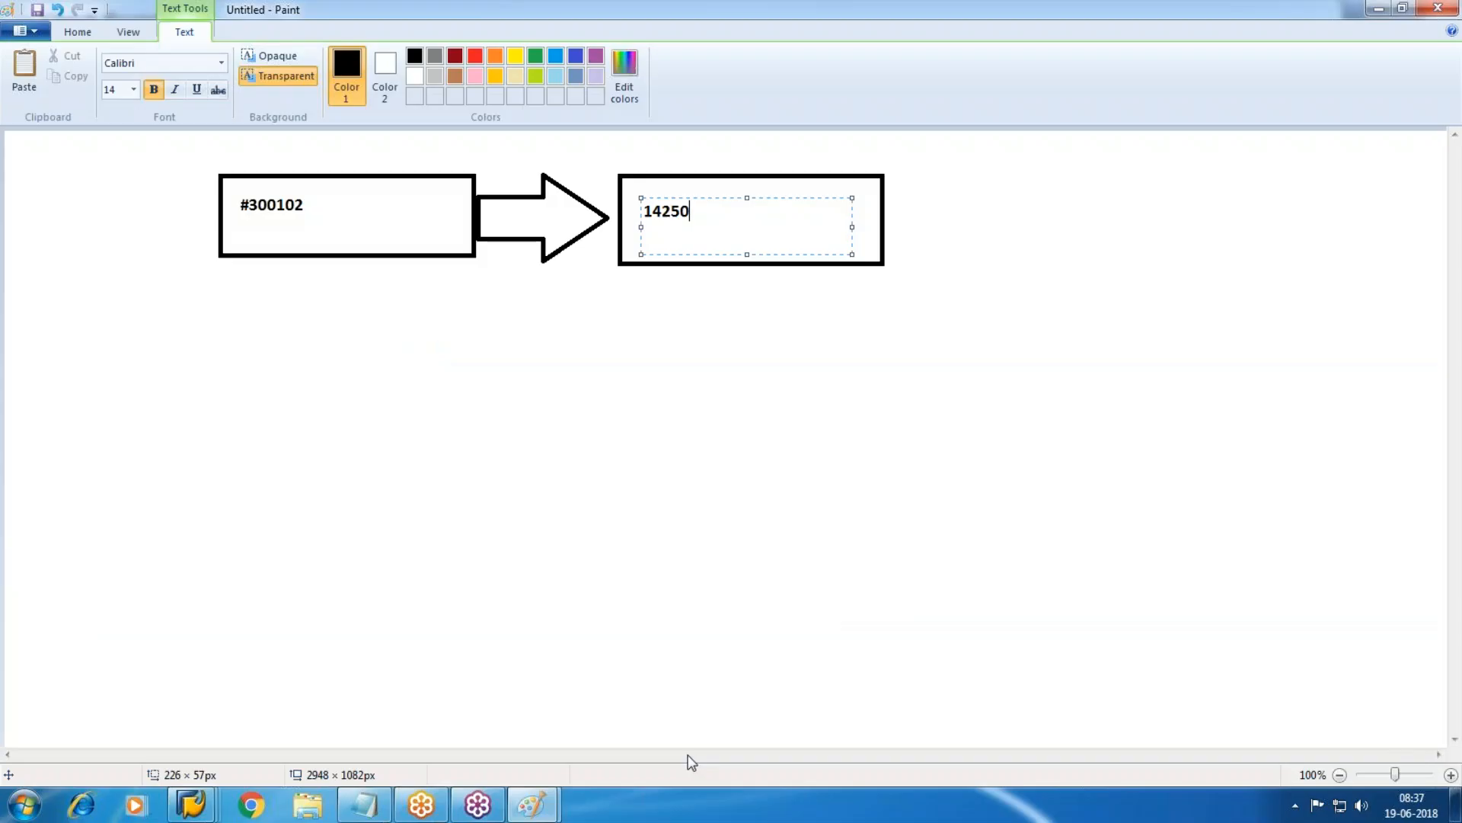
left_click(693, 368)
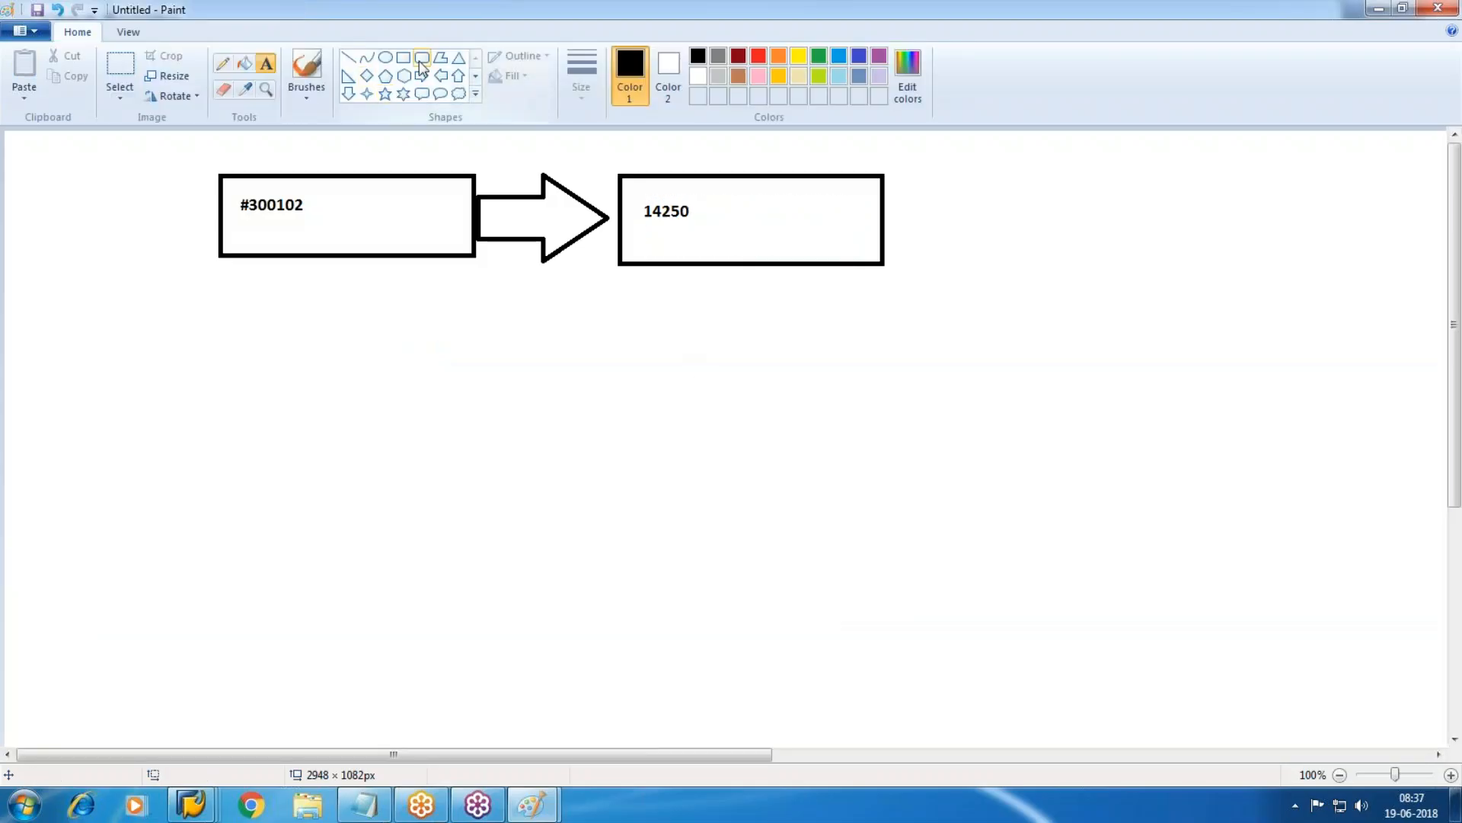
Add a box below reading 'Bank Deposited from Vendor', connected by a down arrow.
left_click_drag(658, 337, 889, 430)
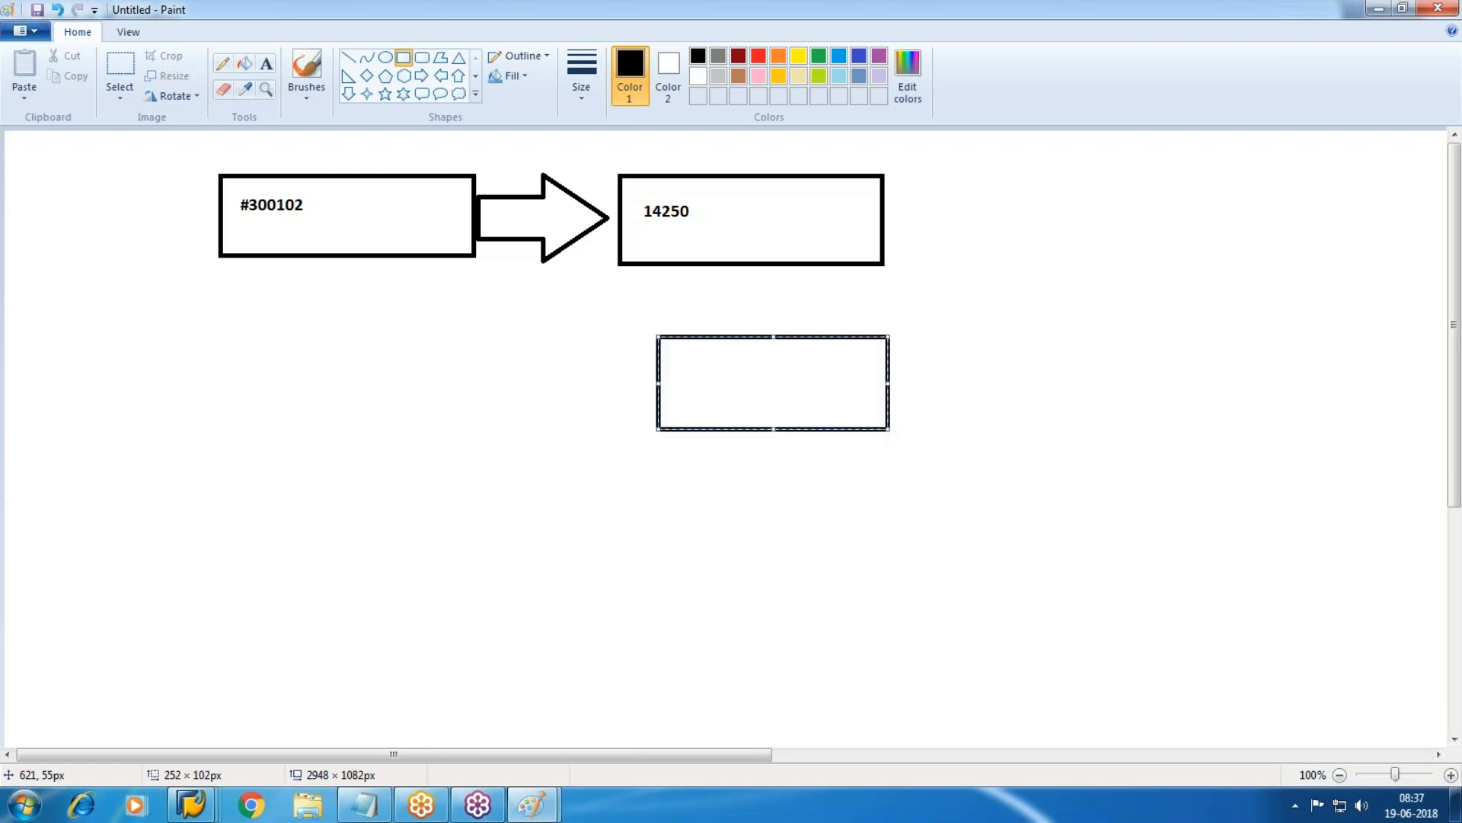
left_click(348, 93)
left_click_drag(738, 269, 827, 336)
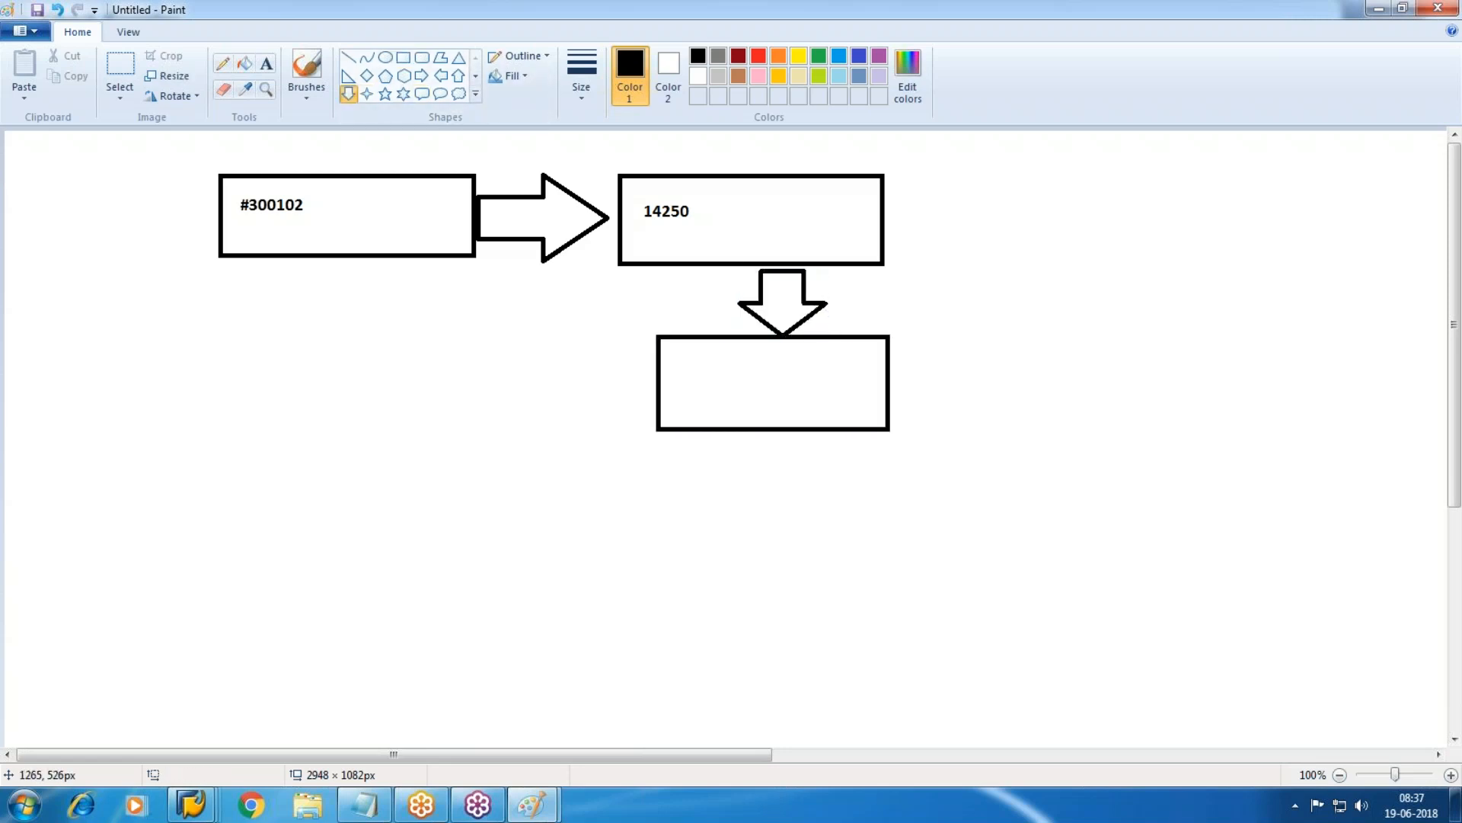
left_click(266, 63)
left_click_drag(670, 354, 879, 406)
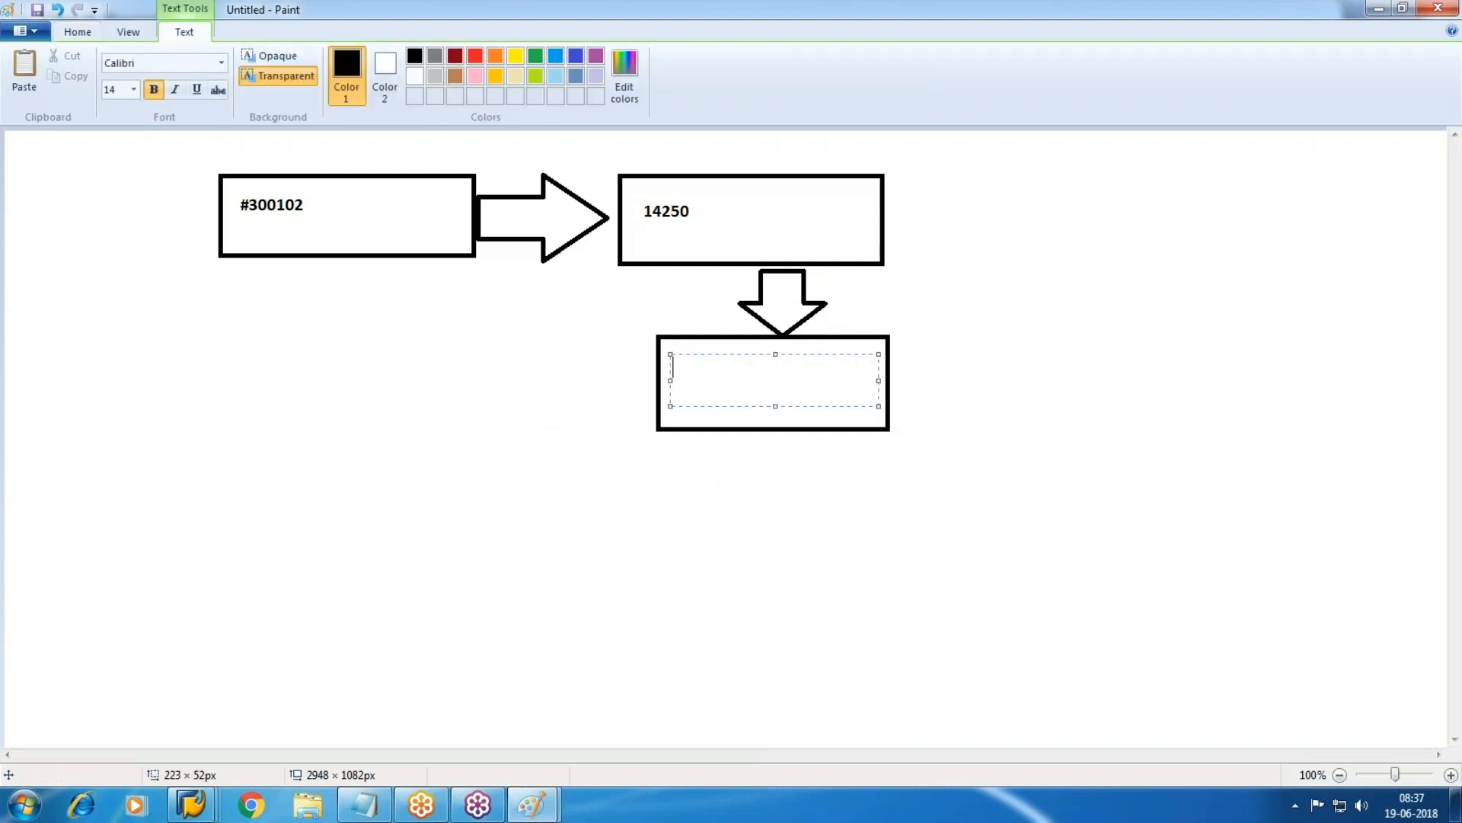
type("Bank Deposited ")
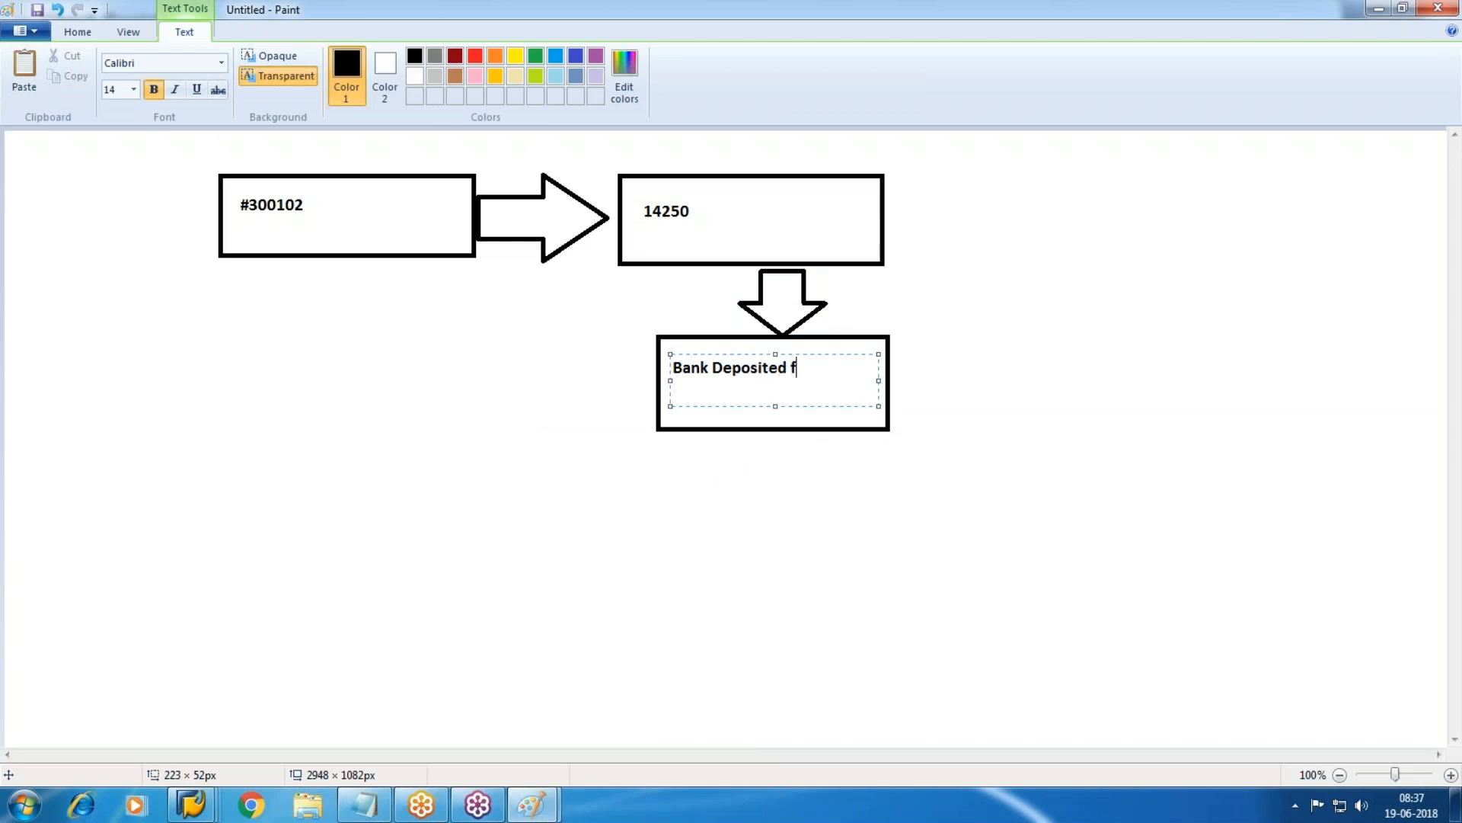
type("from Venor")
key("BackSpace")
key("BackSpace")
type("dor")
left_click(919, 535)
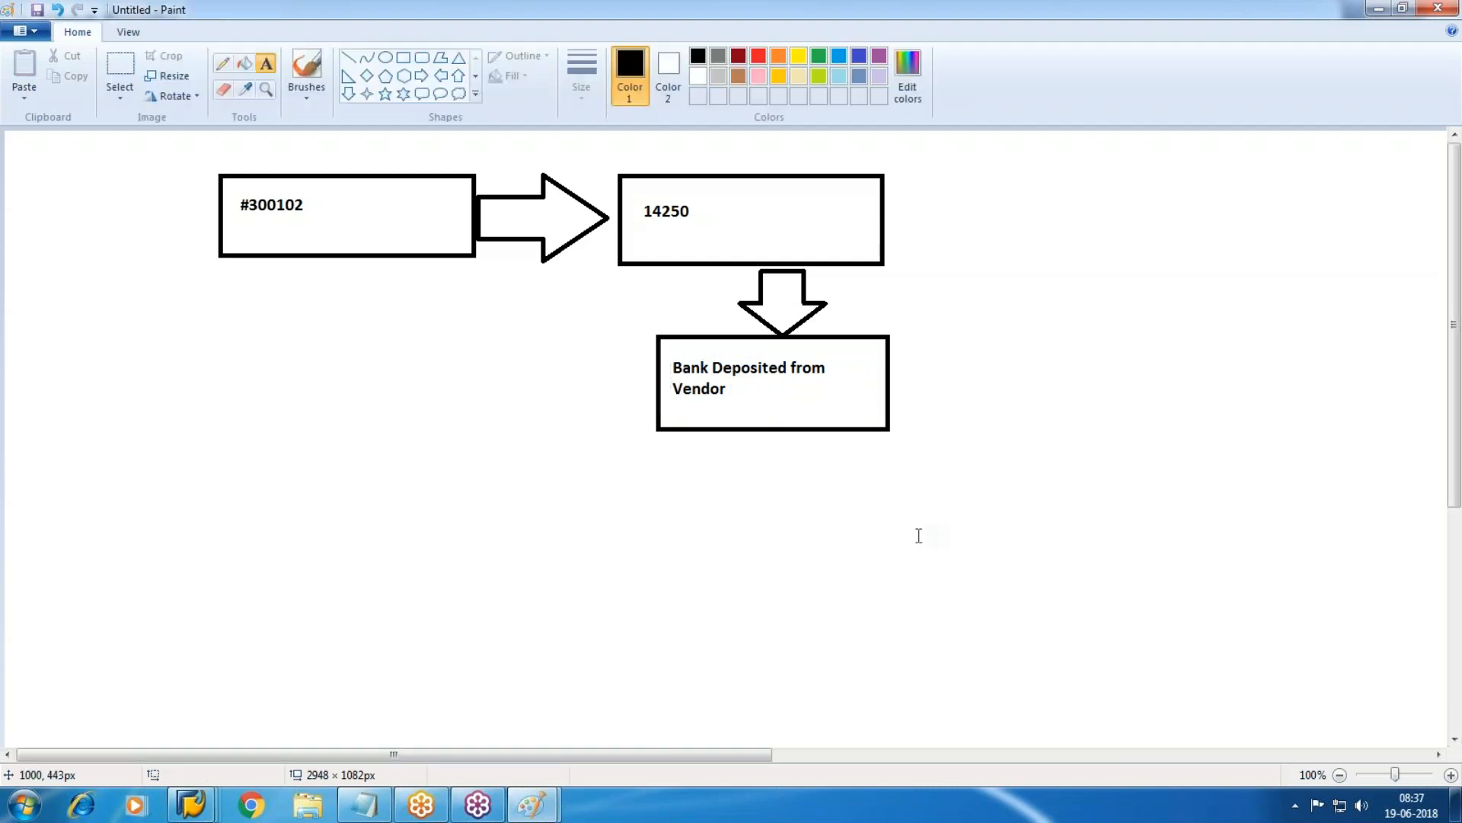
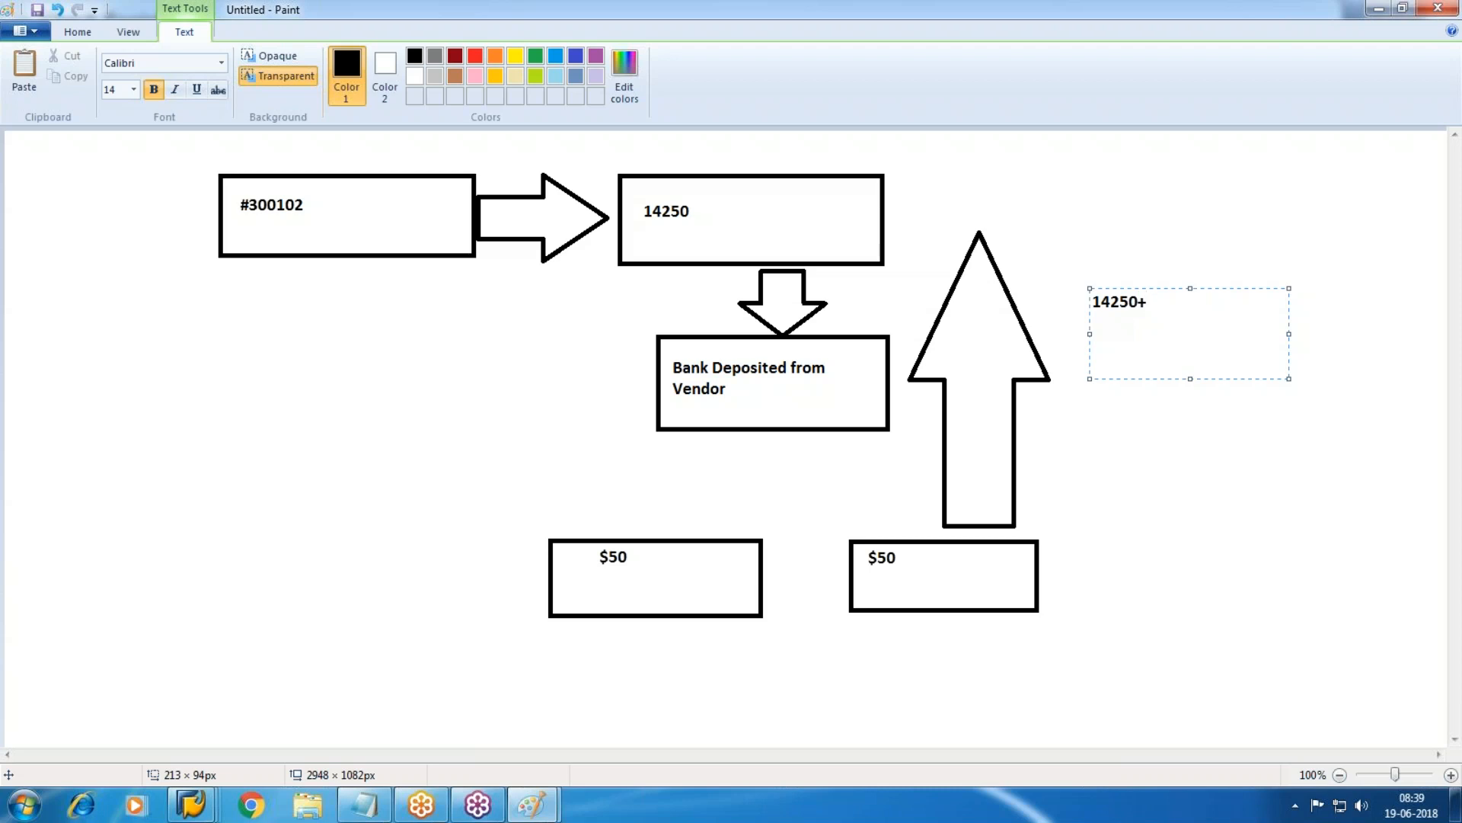
Change the Paint side note to '15000+50' with 'Bank charges' on a second line.
key("BackSpace")
key("BackSpace")
key("BackSpace")
key("BackSpace")
key("BackSpace")
key("BackSpace")
type("15000")
type("+50")
key("Return")
type("Bank c")
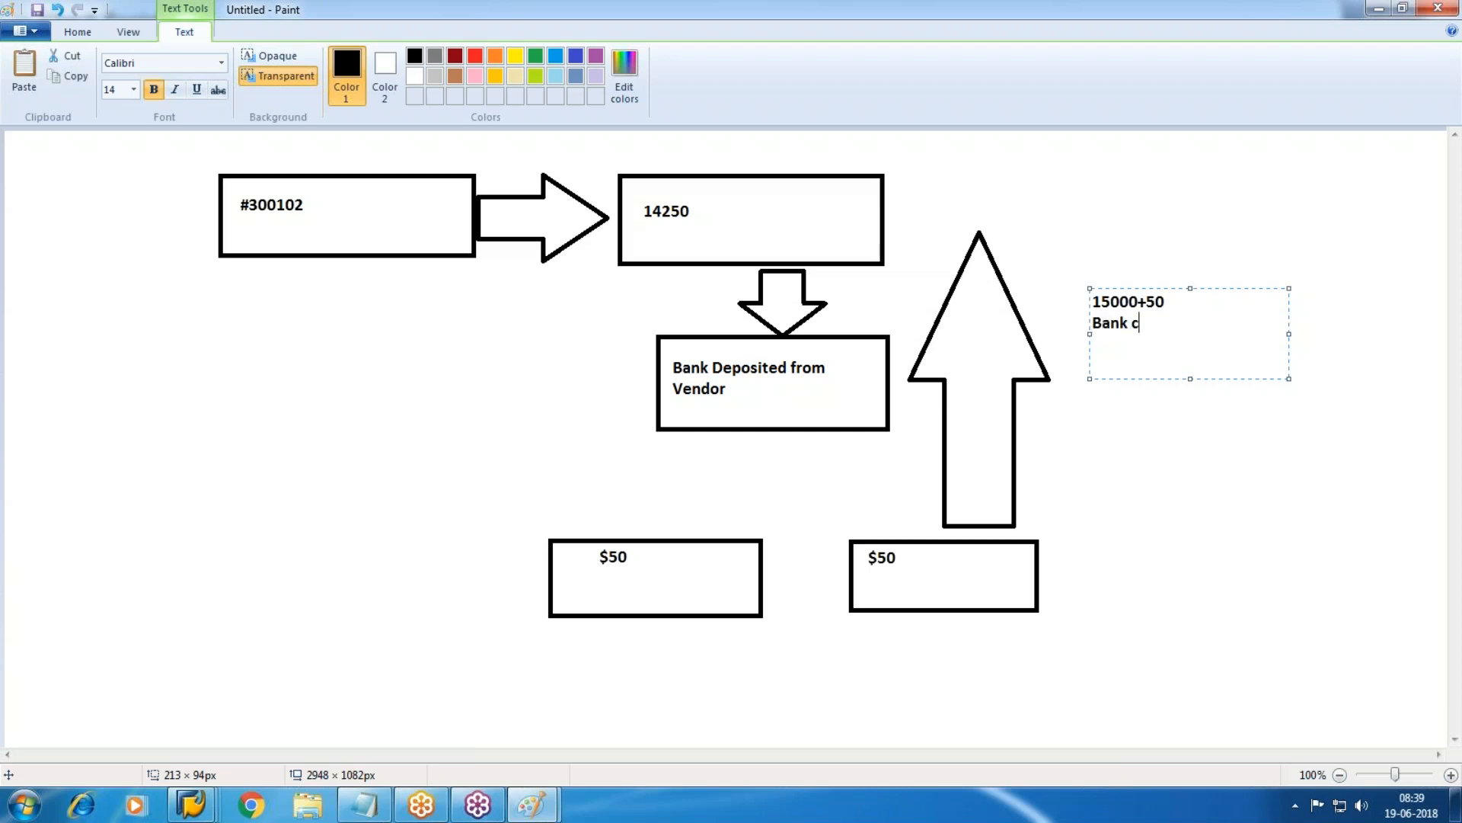
type("harges")
left_click_drag(21, 289, 384, 367)
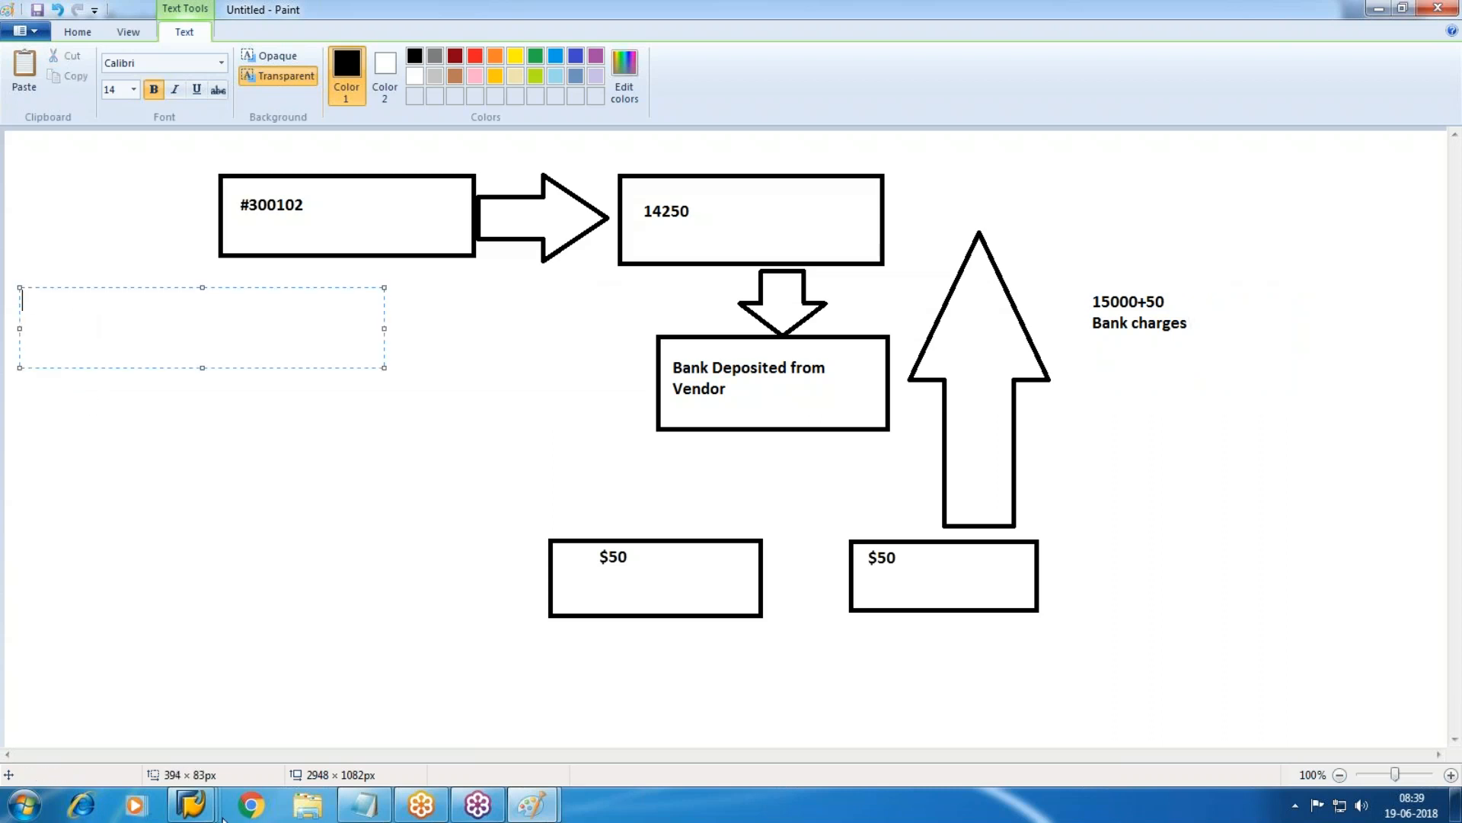
Check the SAP check register, then return from the document line item to the vendor line item list.
mouse_move(368, 796)
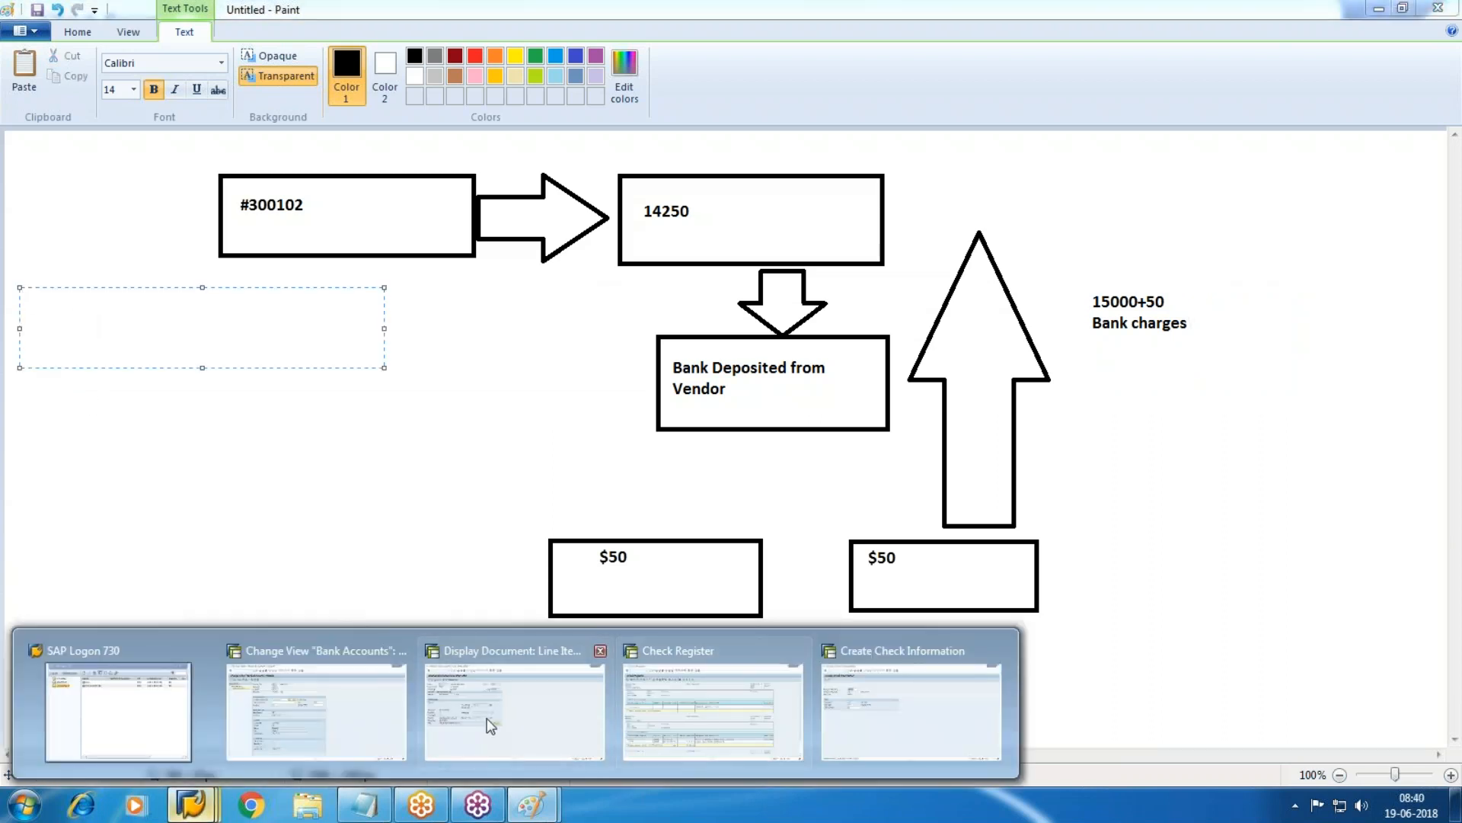
left_click(695, 723)
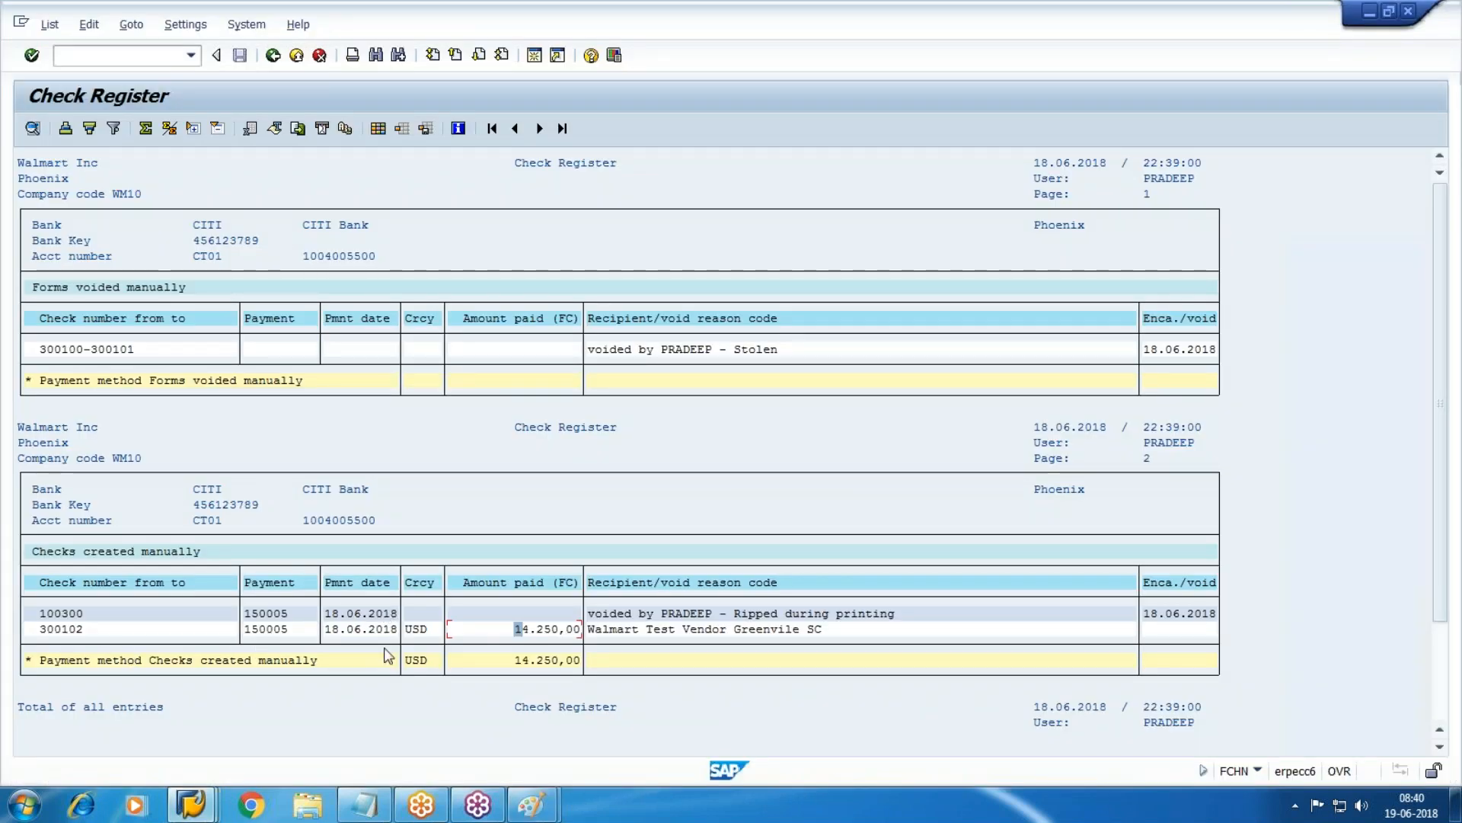
left_click(192, 805)
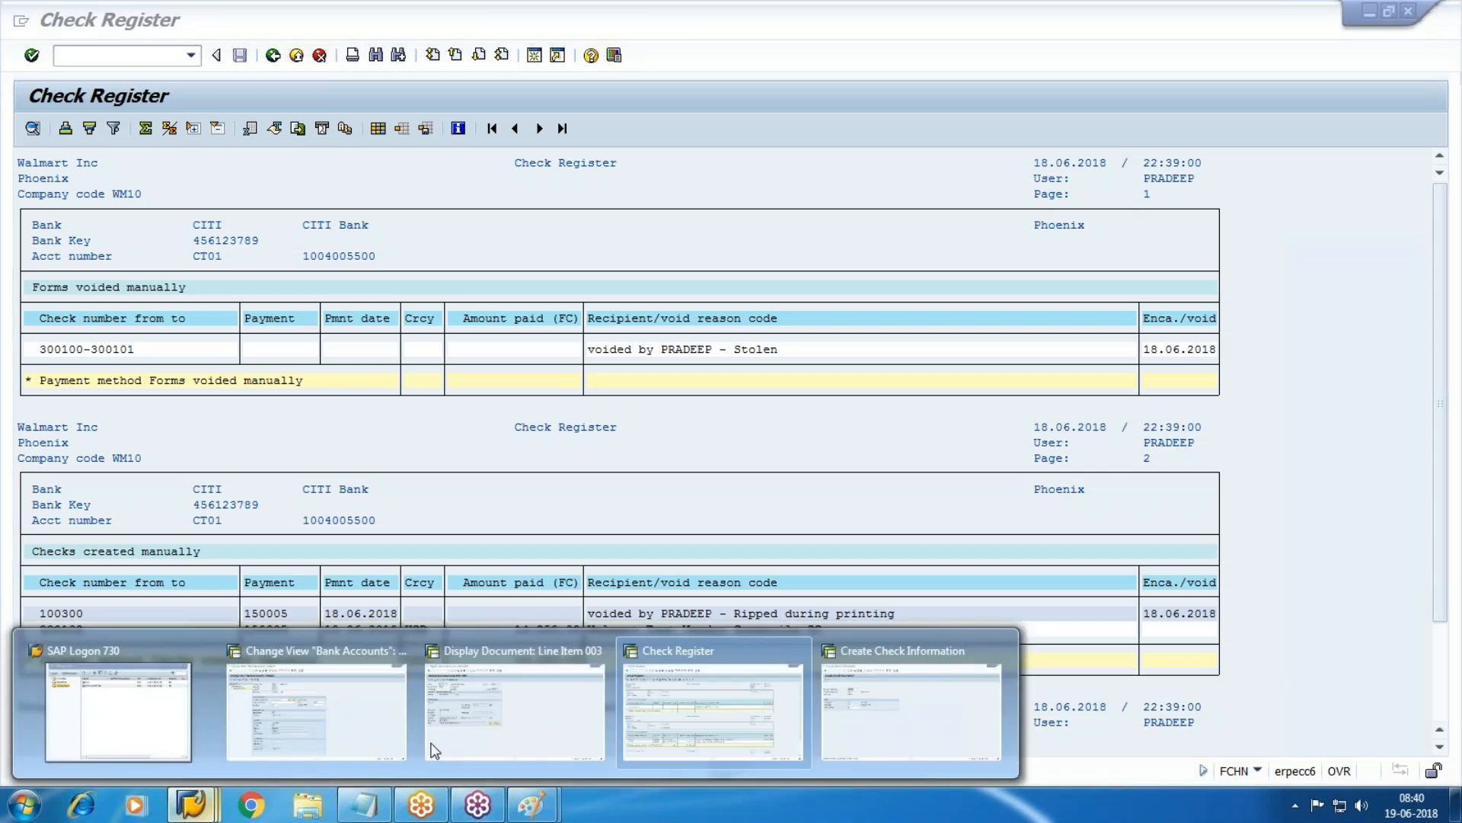
left_click(467, 728)
key("F3")
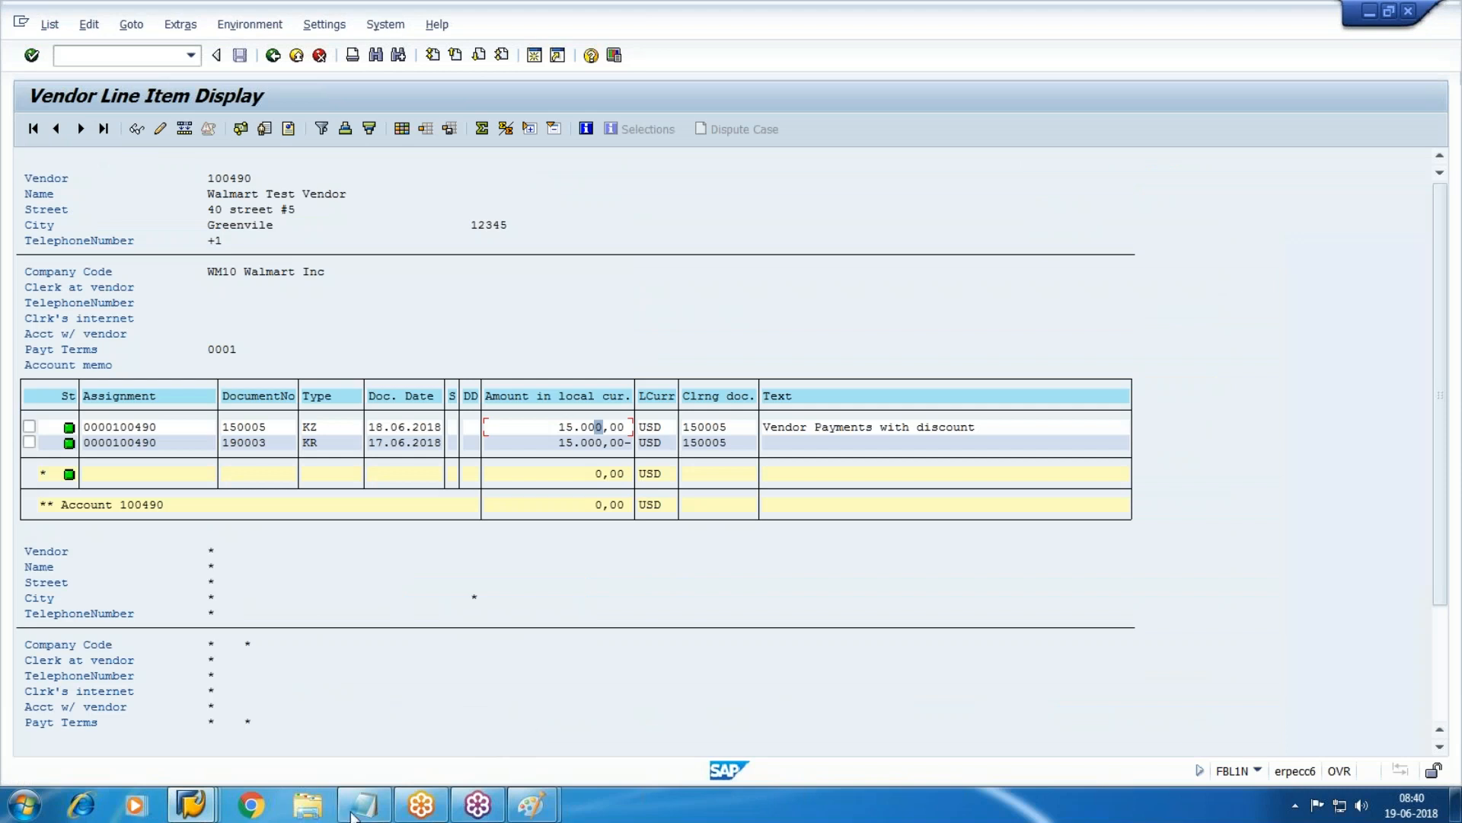
Add payment number 150005 and a 'Vendor Dr' line to the cheque notes.
left_click(366, 804)
key("Return")
key("Return")
type("150005")
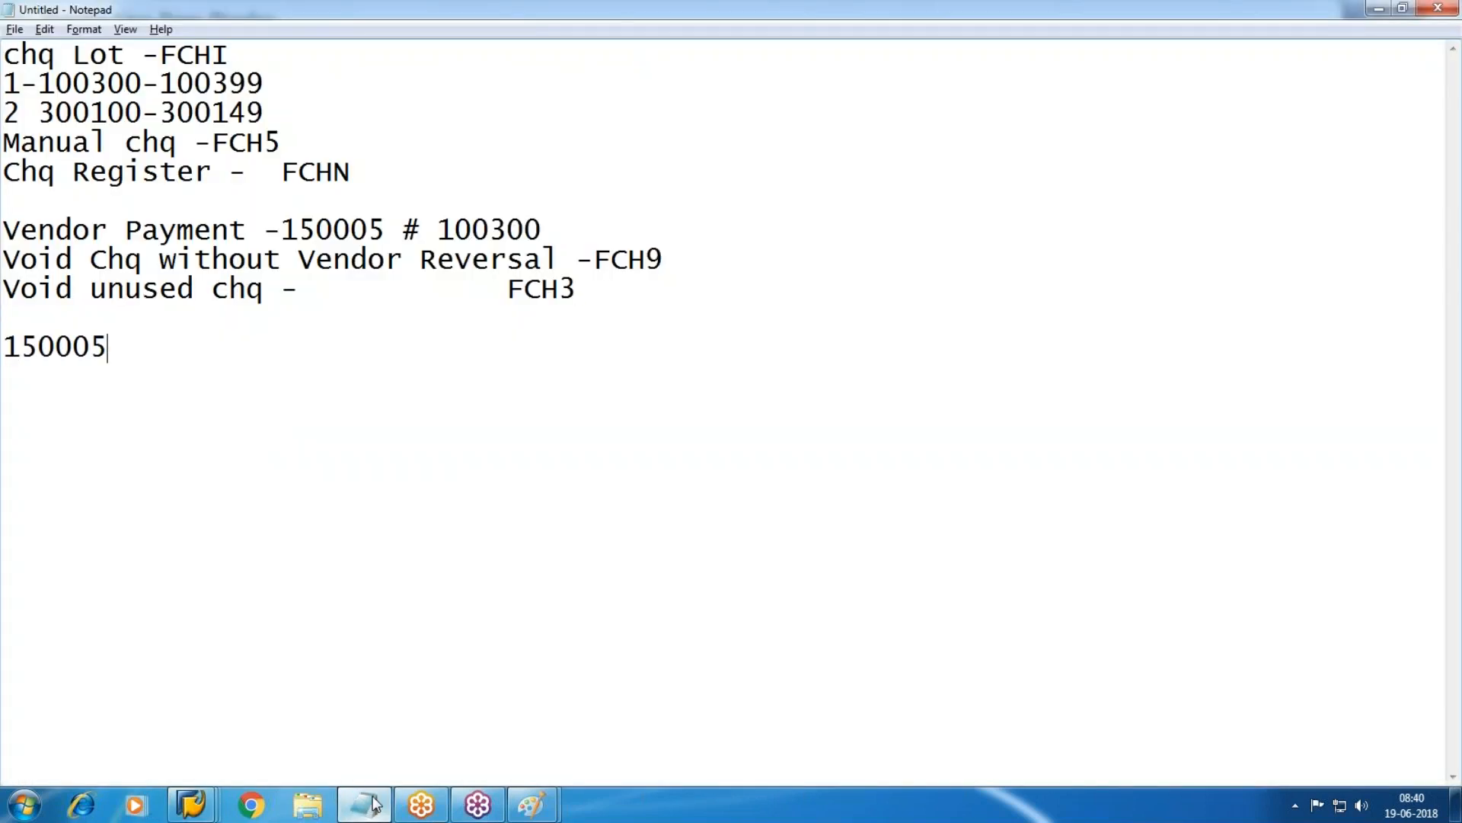
left_click(373, 804)
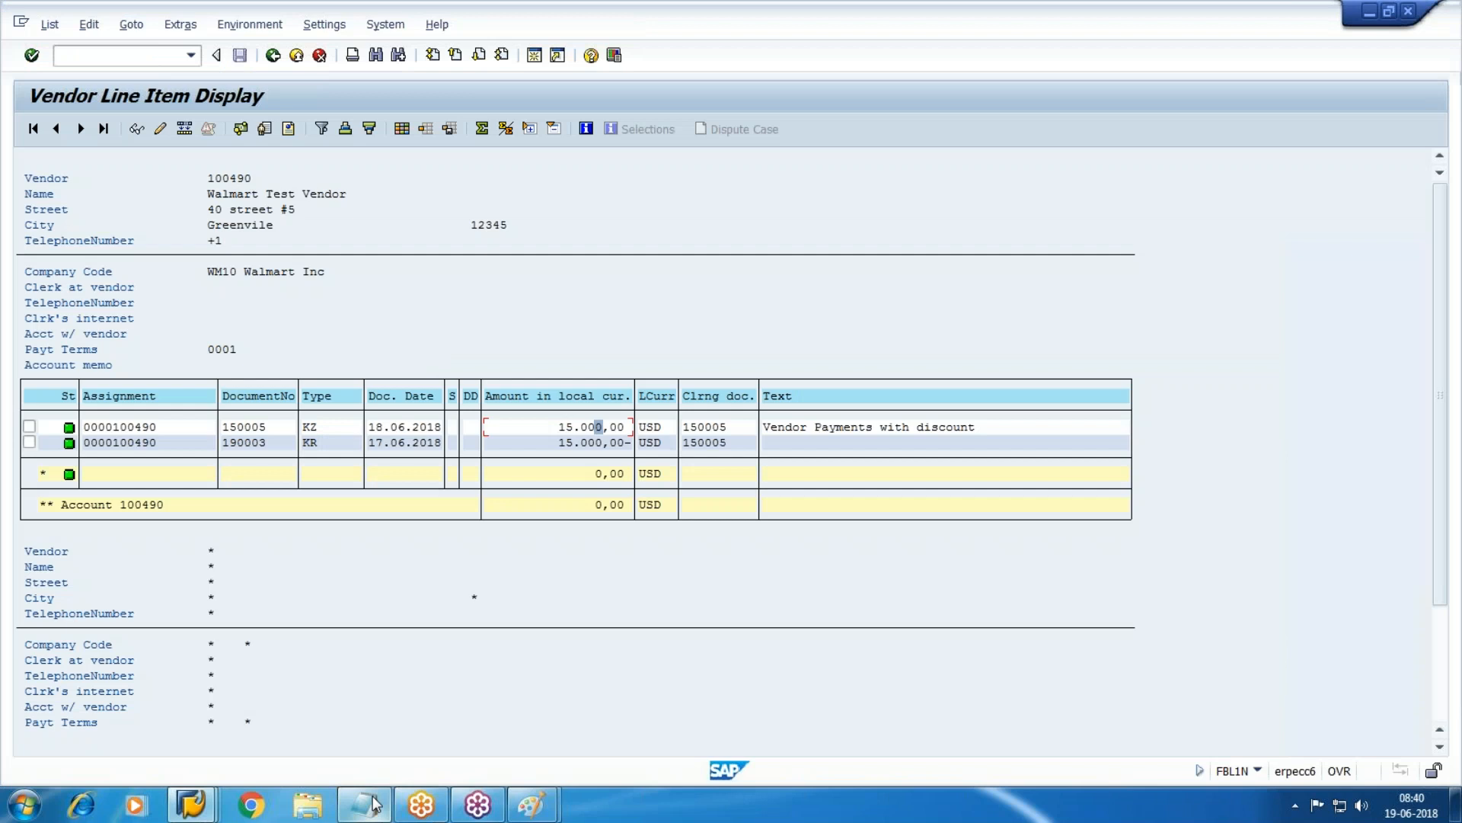
left_click(373, 804)
key("Return")
type("Vendor Dr")
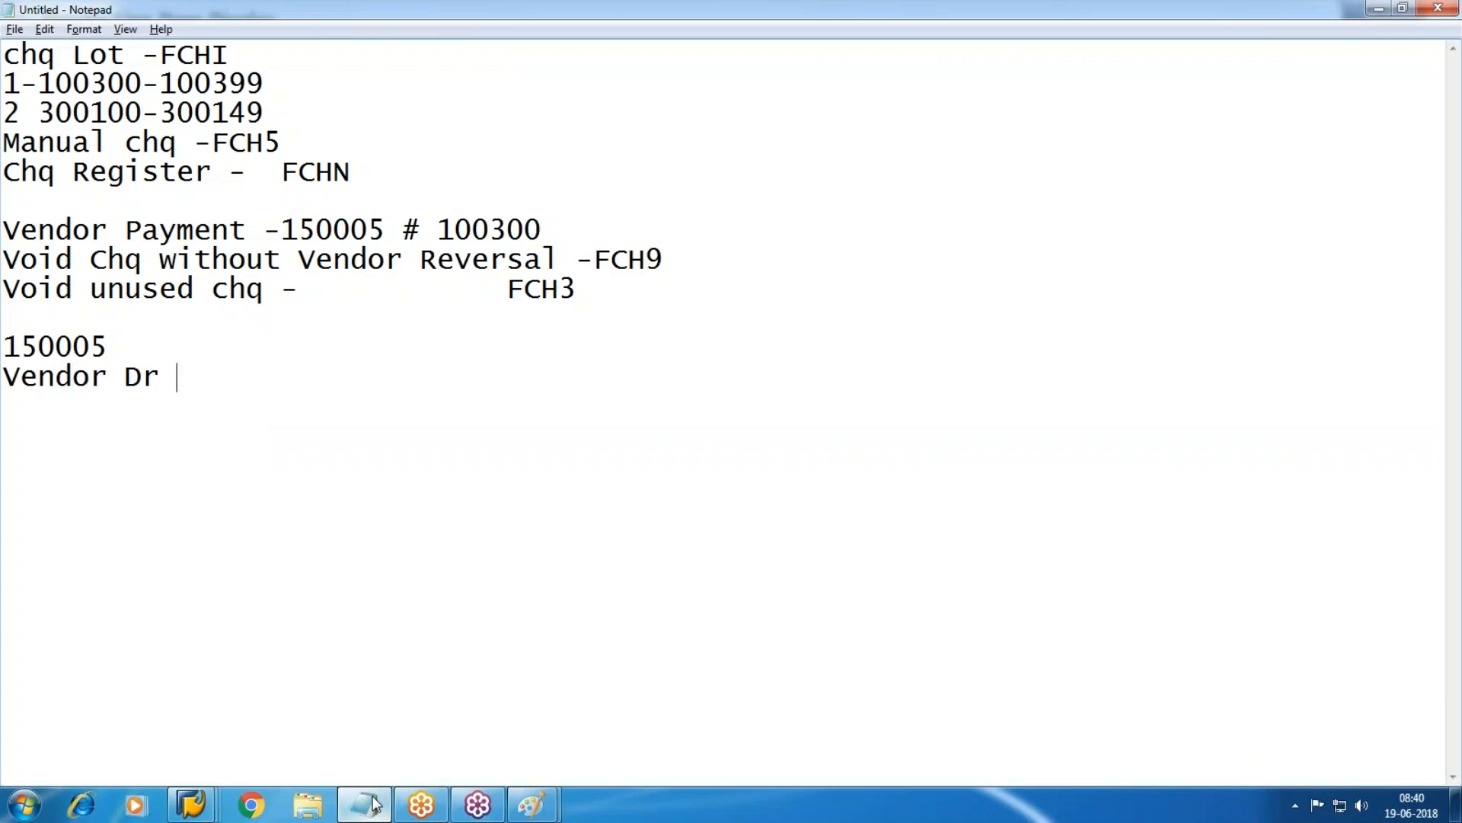
Complete 'Vendor Dr 15000' and start a 'Bank' line, checking the vendor line amounts.
left_click(373, 804)
left_click(373, 804)
type("15000")
key("Return")
type("Bank")
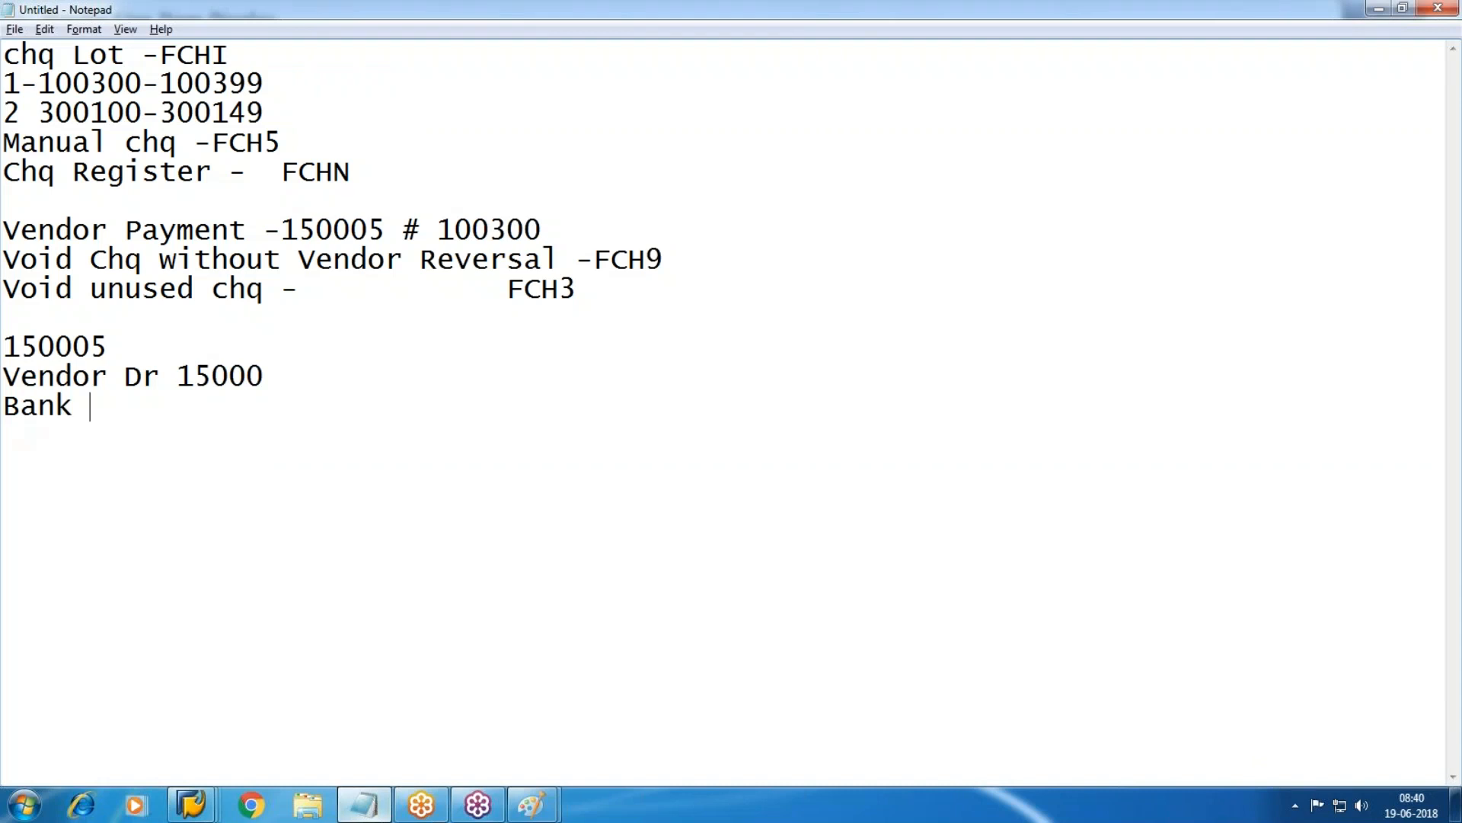
mouse_move(190, 805)
left_click(823, 760)
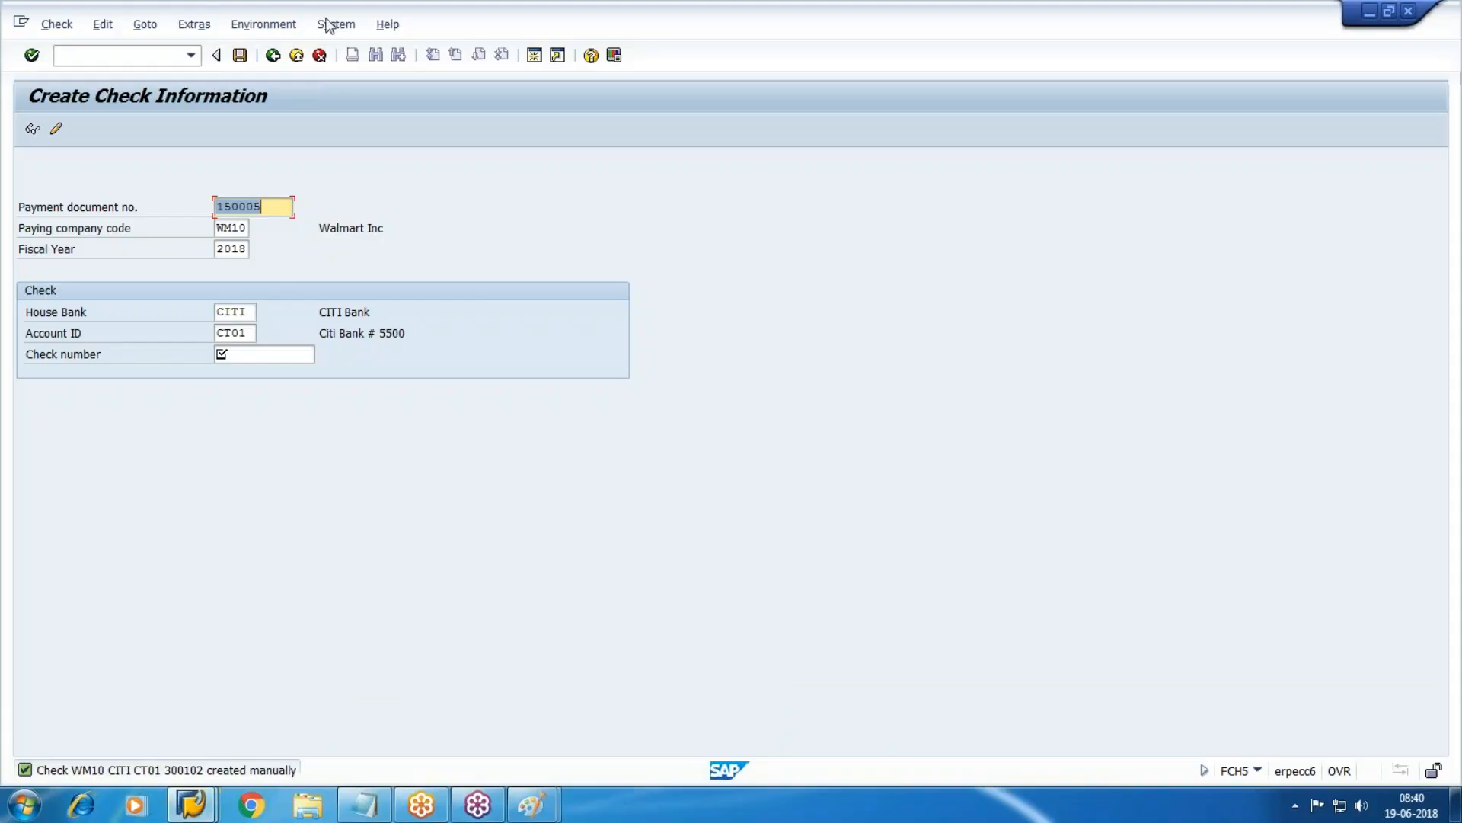
Run the G/L line item report for account 4002 CITI-Outgoing, showing payment 150005 at 14,250 USD.
type("/nfch5")
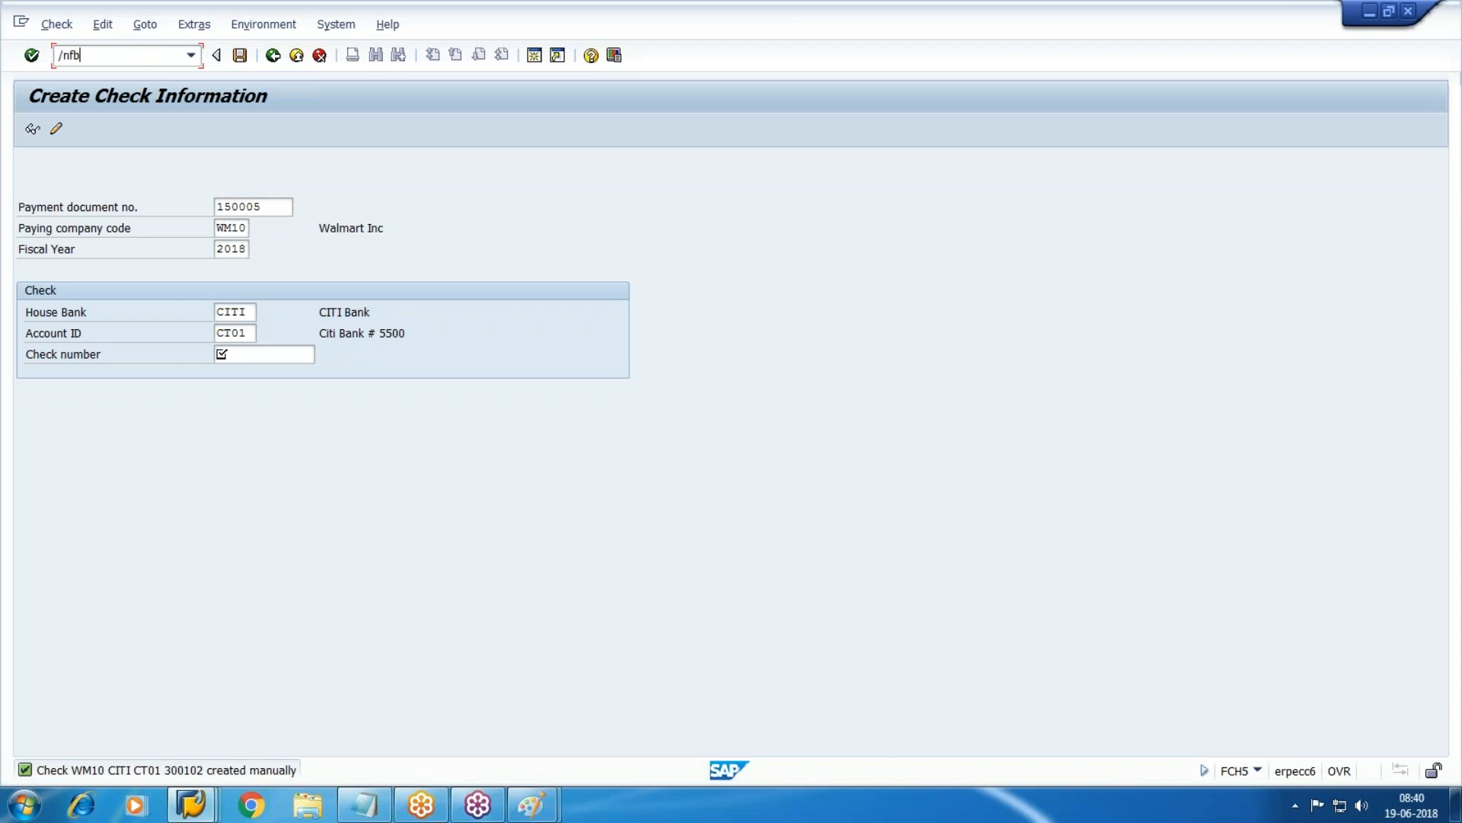
key("Return")
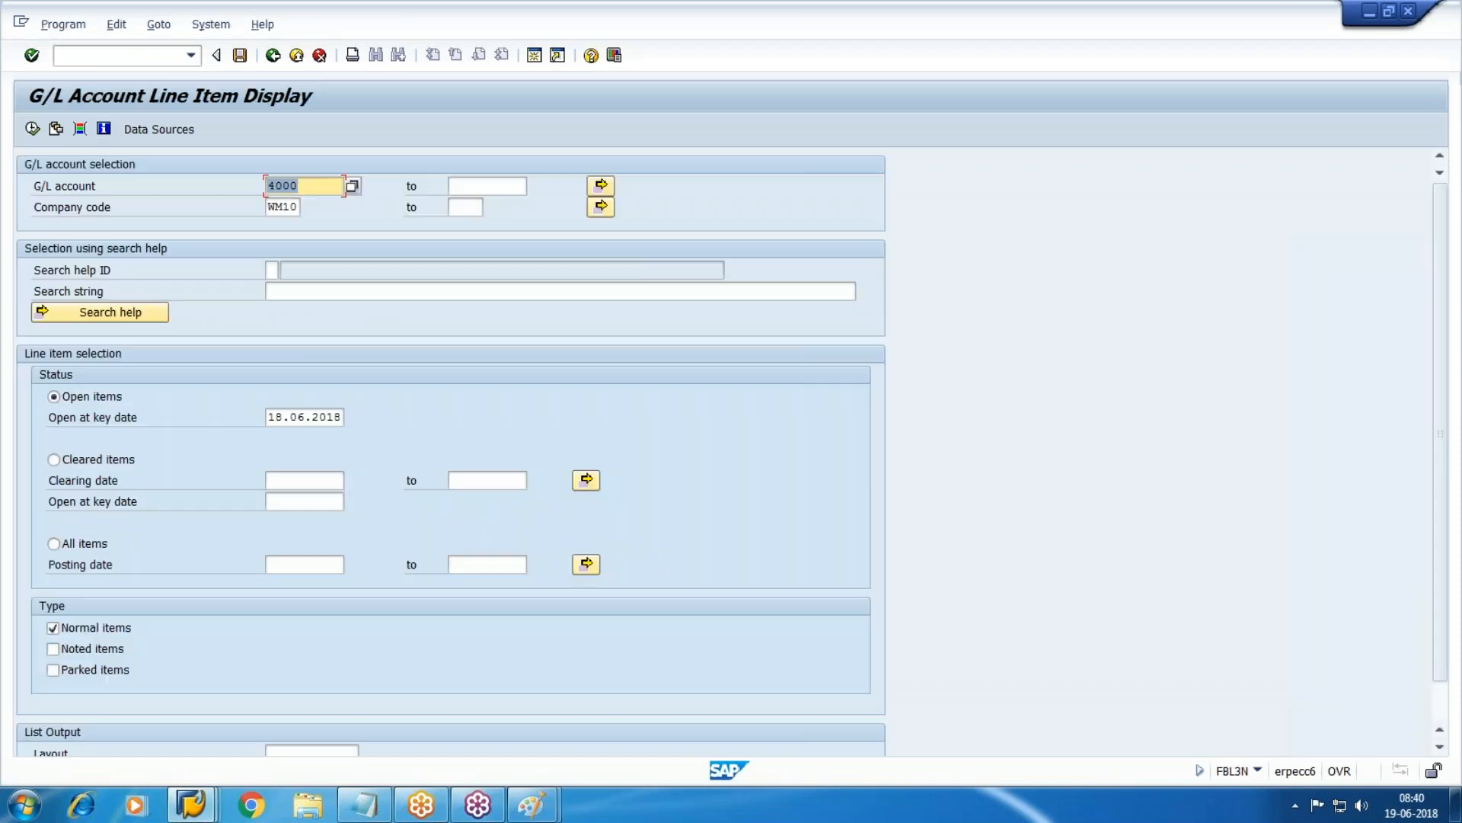
left_click(352, 185)
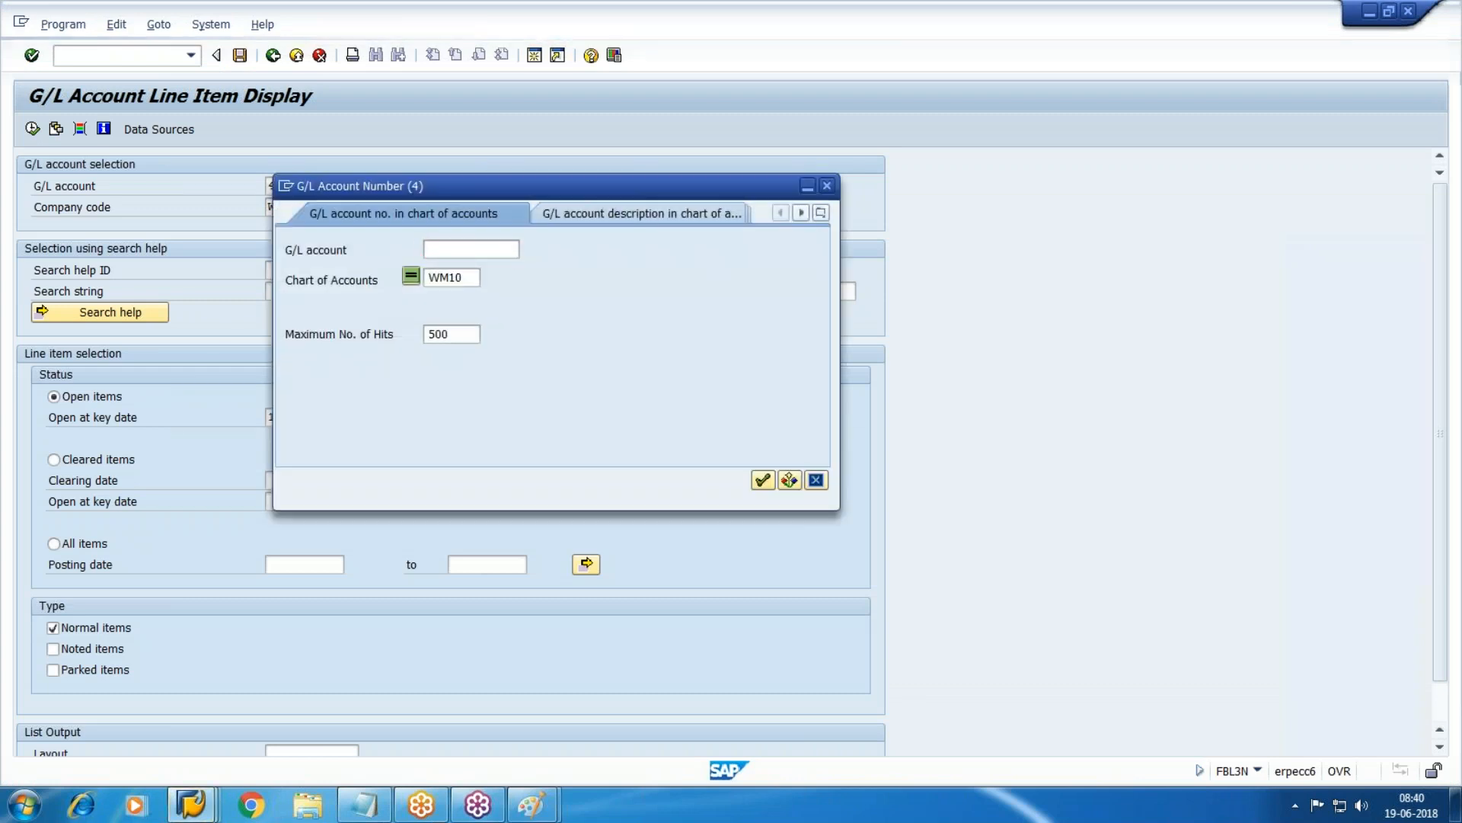
key("Return")
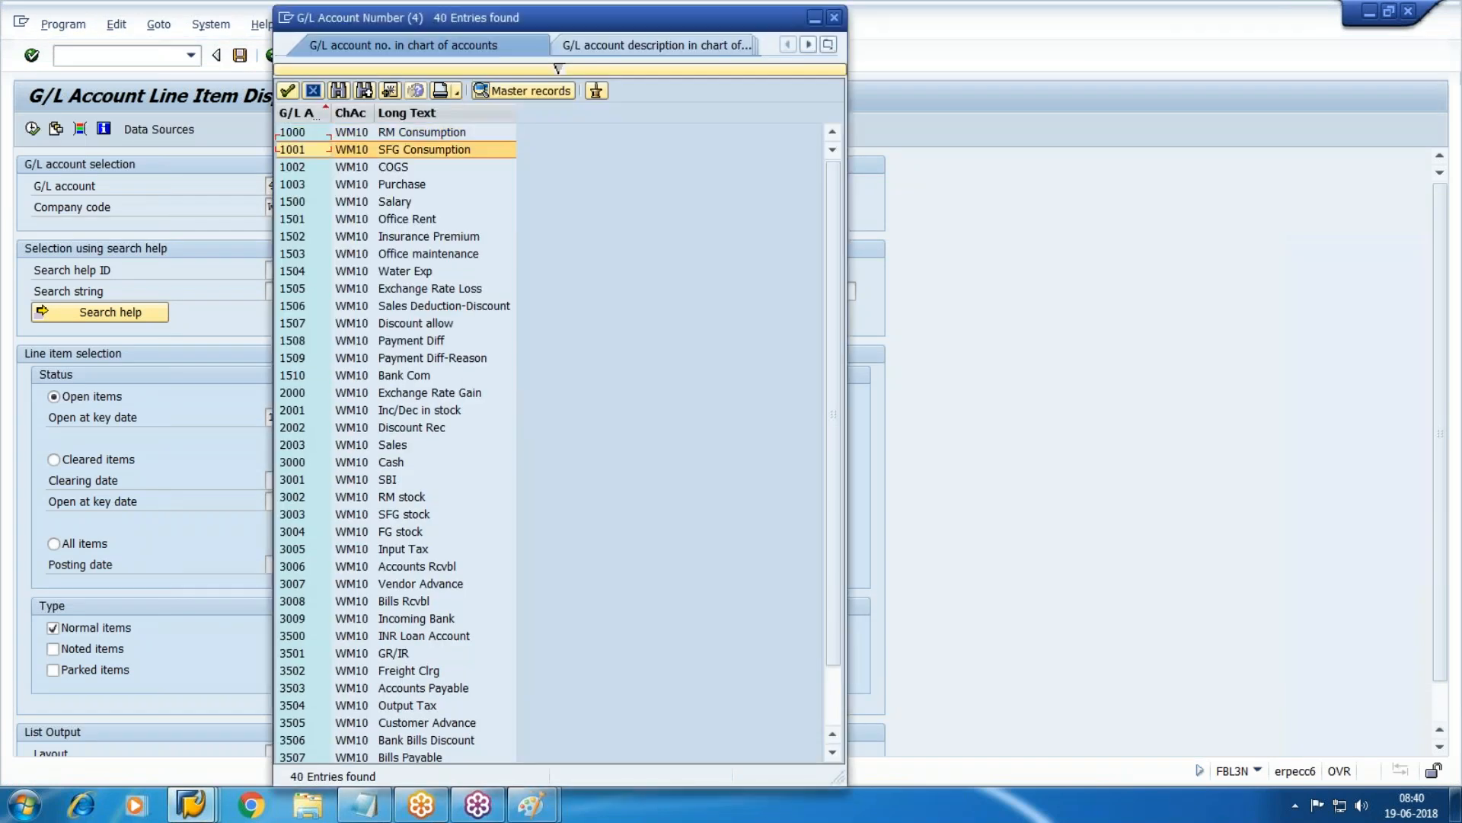
key("Down")
key("Down")
key("Down")
key("Down")
key("Down")
key("Down")
key("Down")
key("Down")
key("Down")
key("Down")
key("Down")
key("Down")
key("Down")
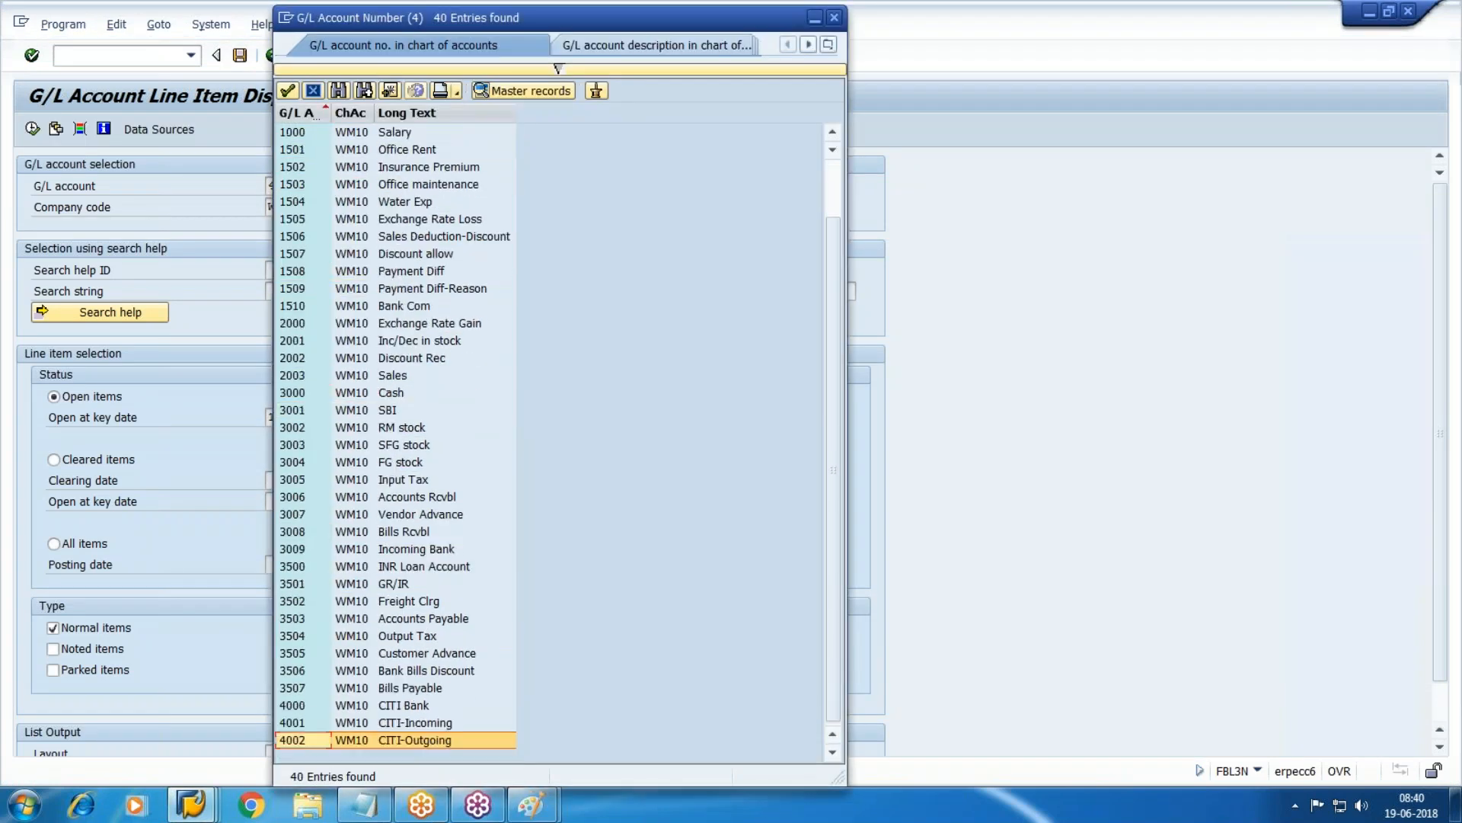
key("Return")
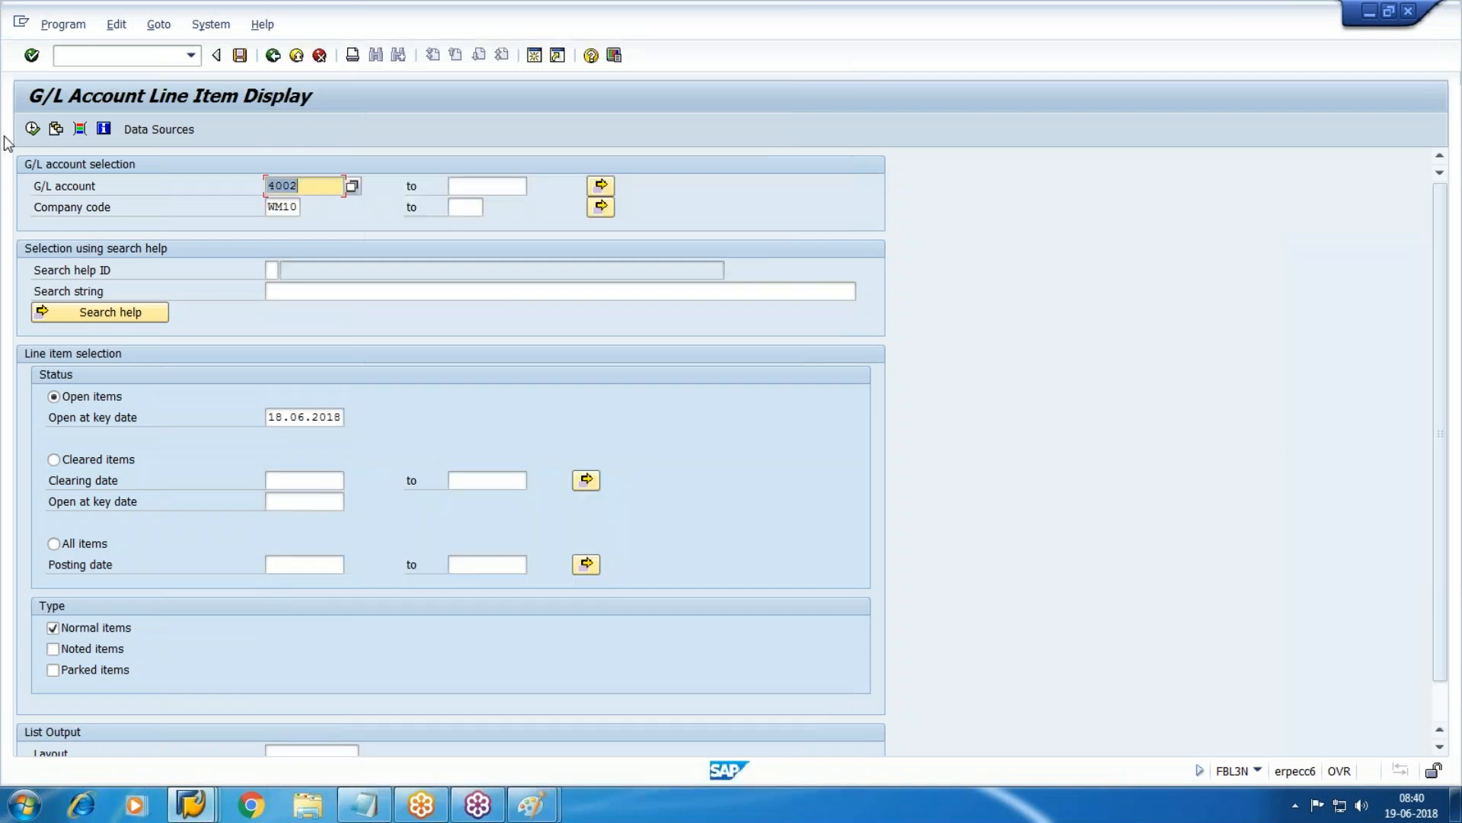
left_click(31, 128)
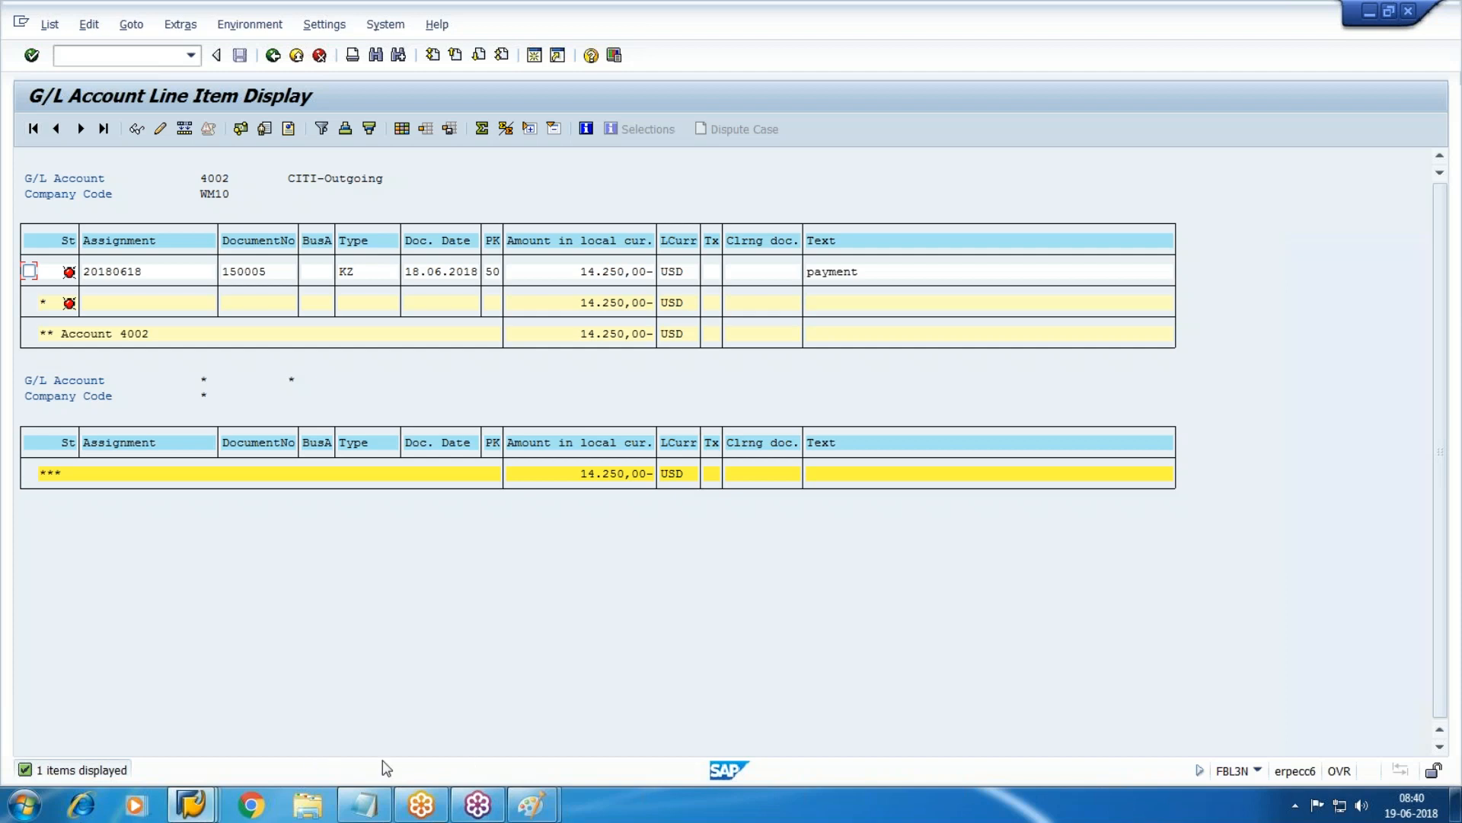
left_click(364, 804)
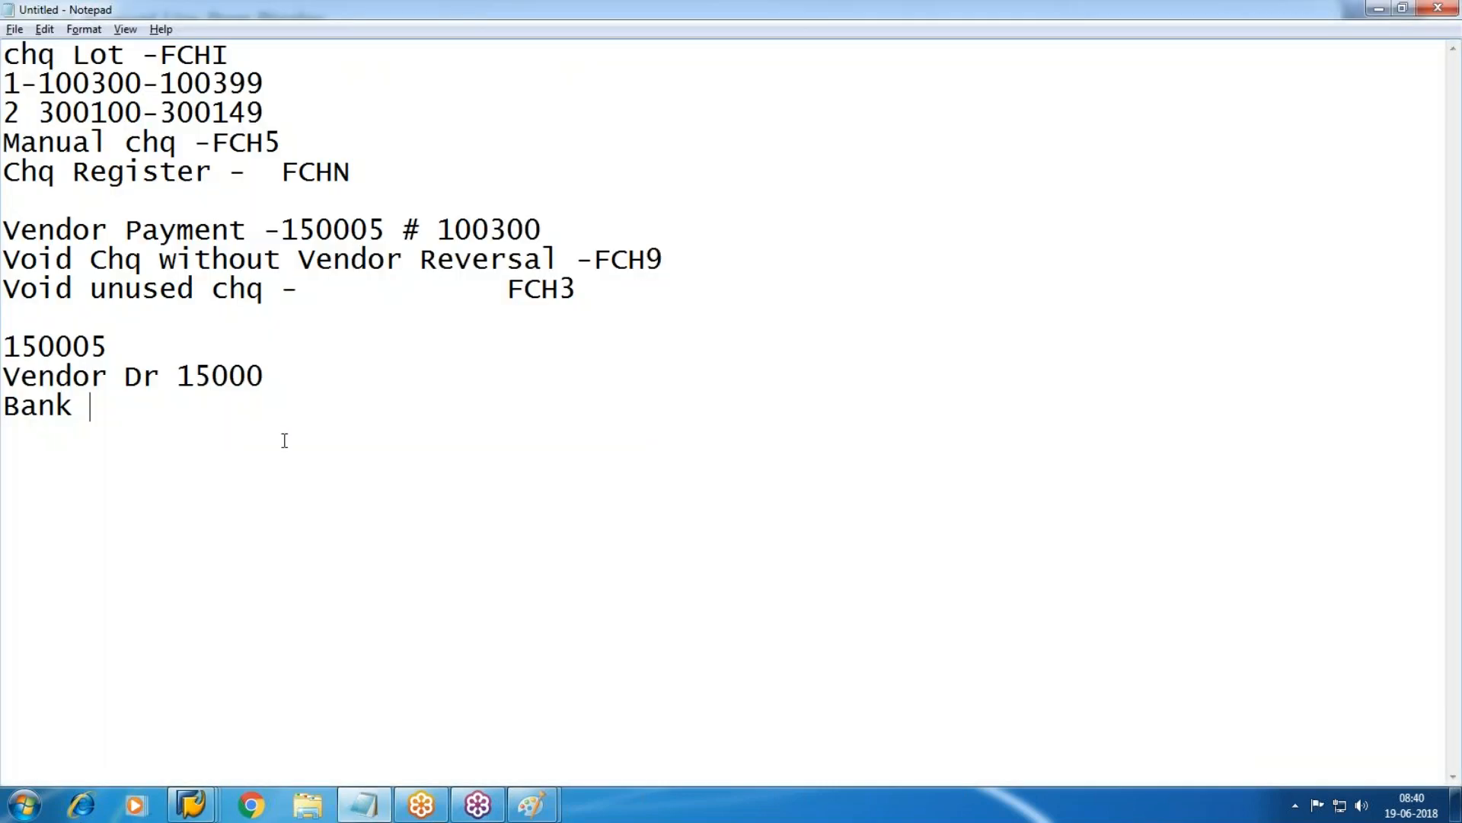
Type note lines 'Bank Cr 14250', 'Dis rec Cr 750' and 'Reverse'.
type("Cr  14250")
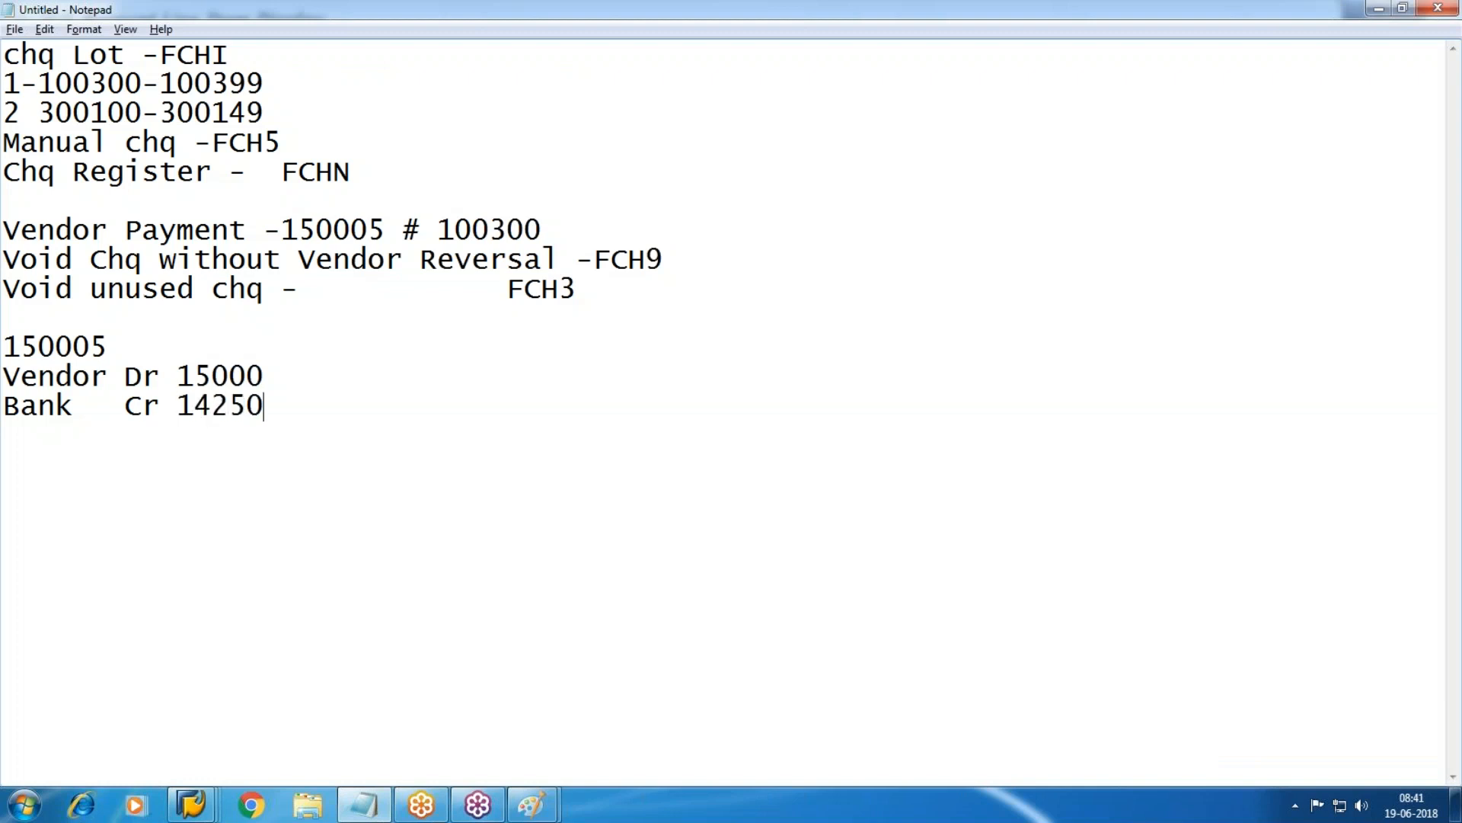
key("Return")
type("Dis rec D")
key("BackSpace")
type("C")
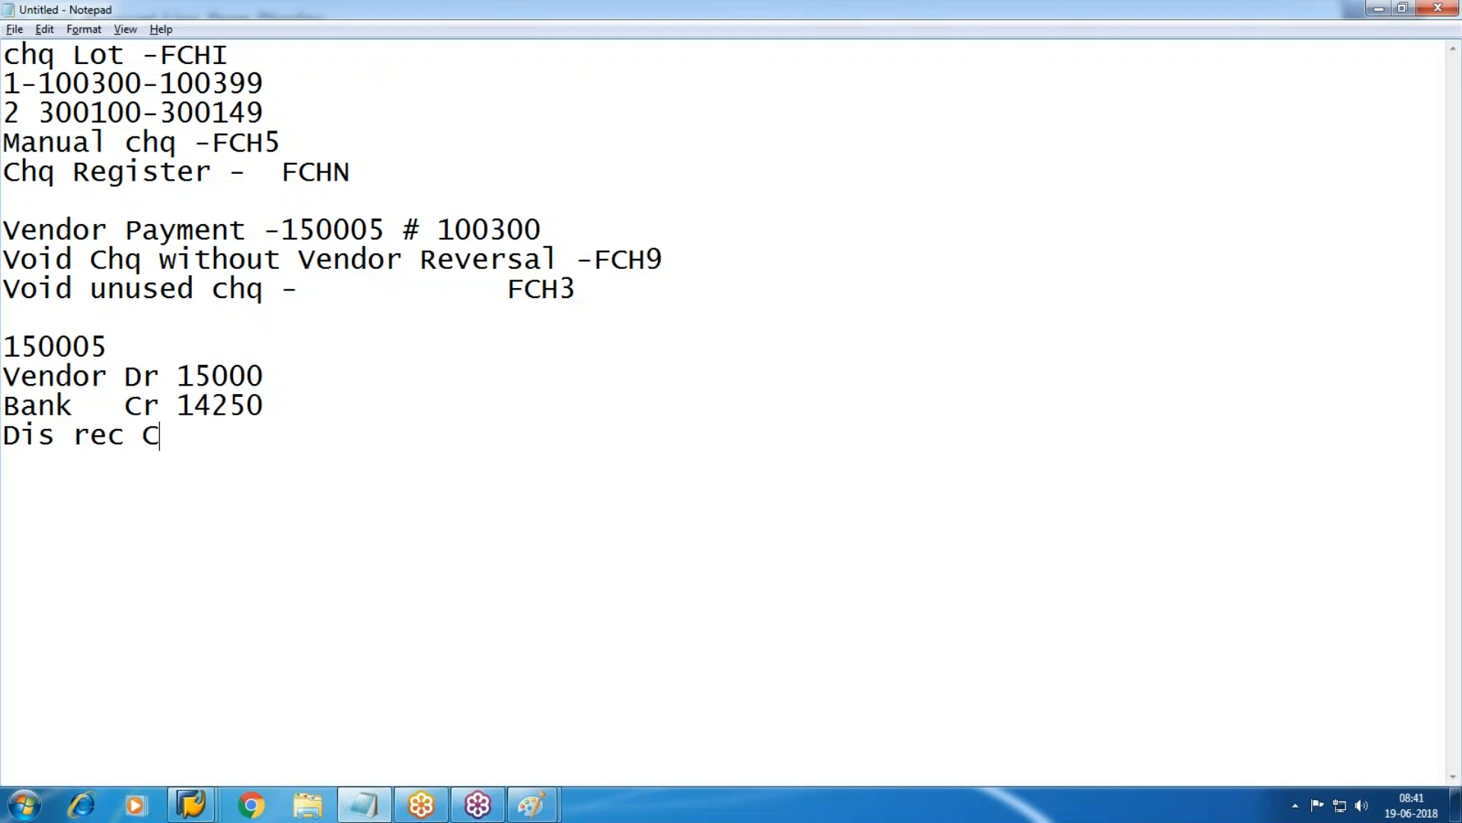
type("r  750 ")
type("Reverse")
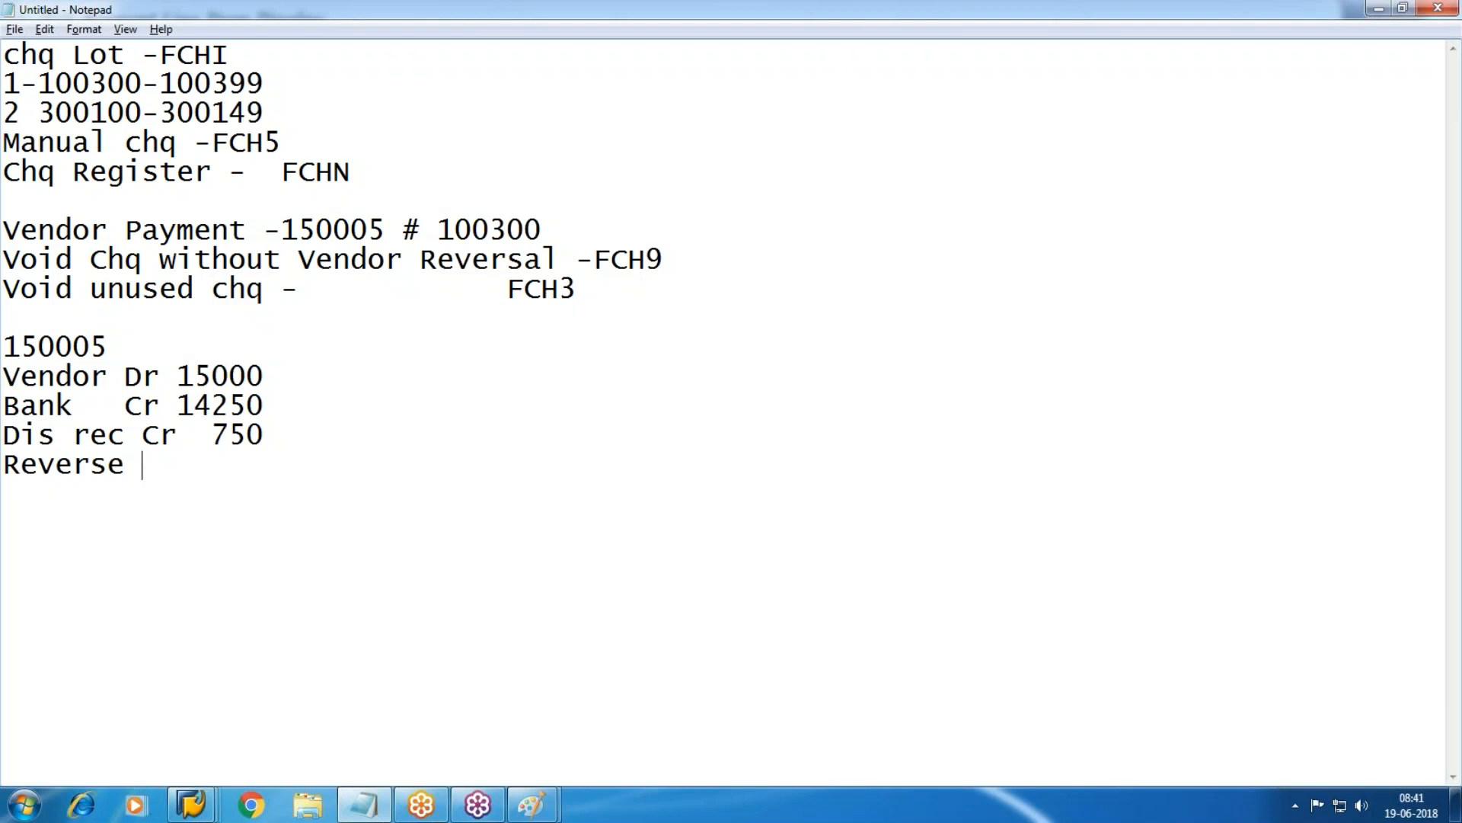
Add 'cheq #300102' after payment 150005, confirming the number in the check register.
left_click(160, 352)
type("ch")
type("e")
key("BackSpace")
key("BackSpace")
type("q #")
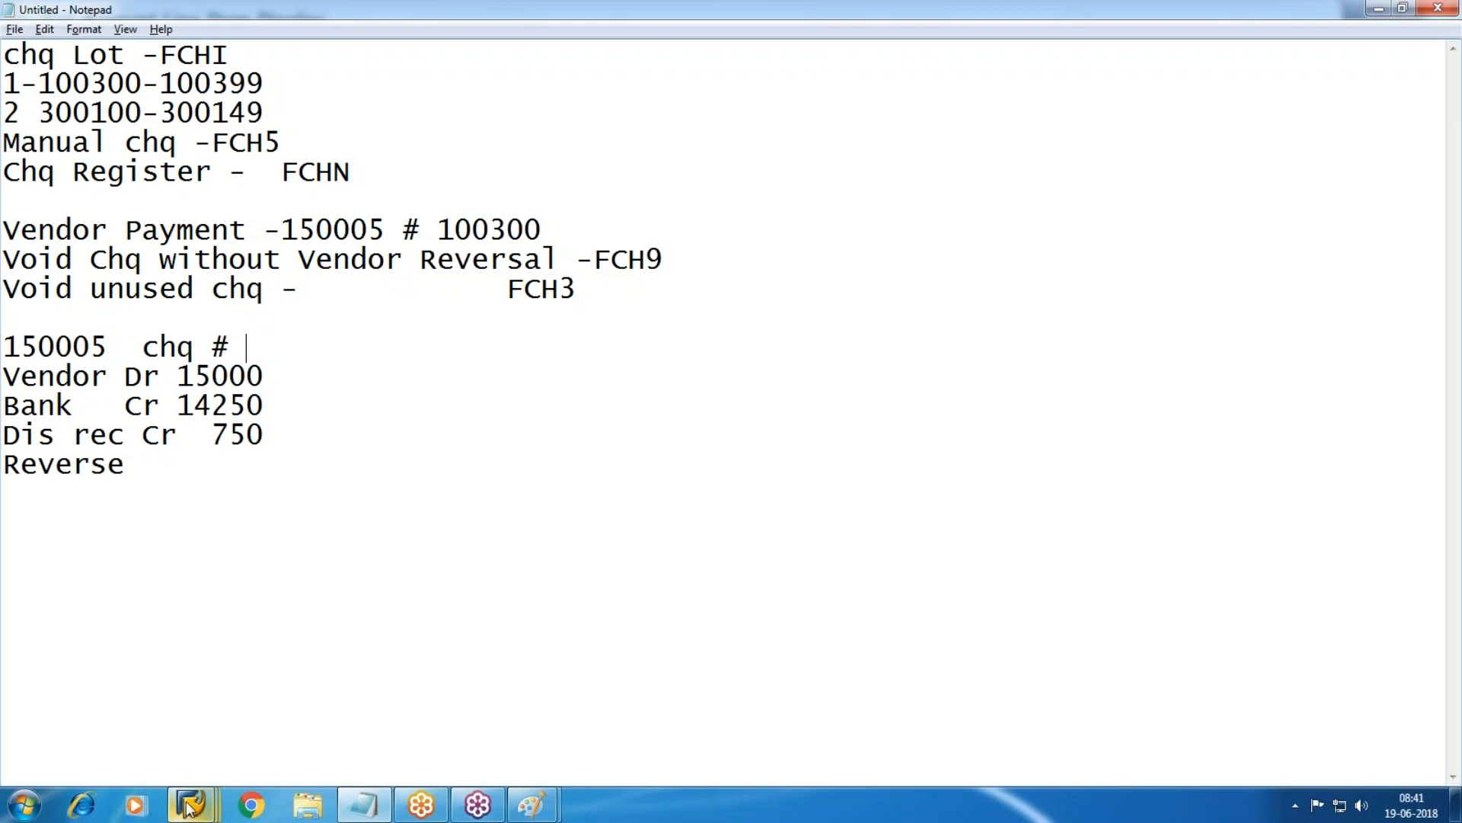
mouse_move(191, 804)
left_click(706, 746)
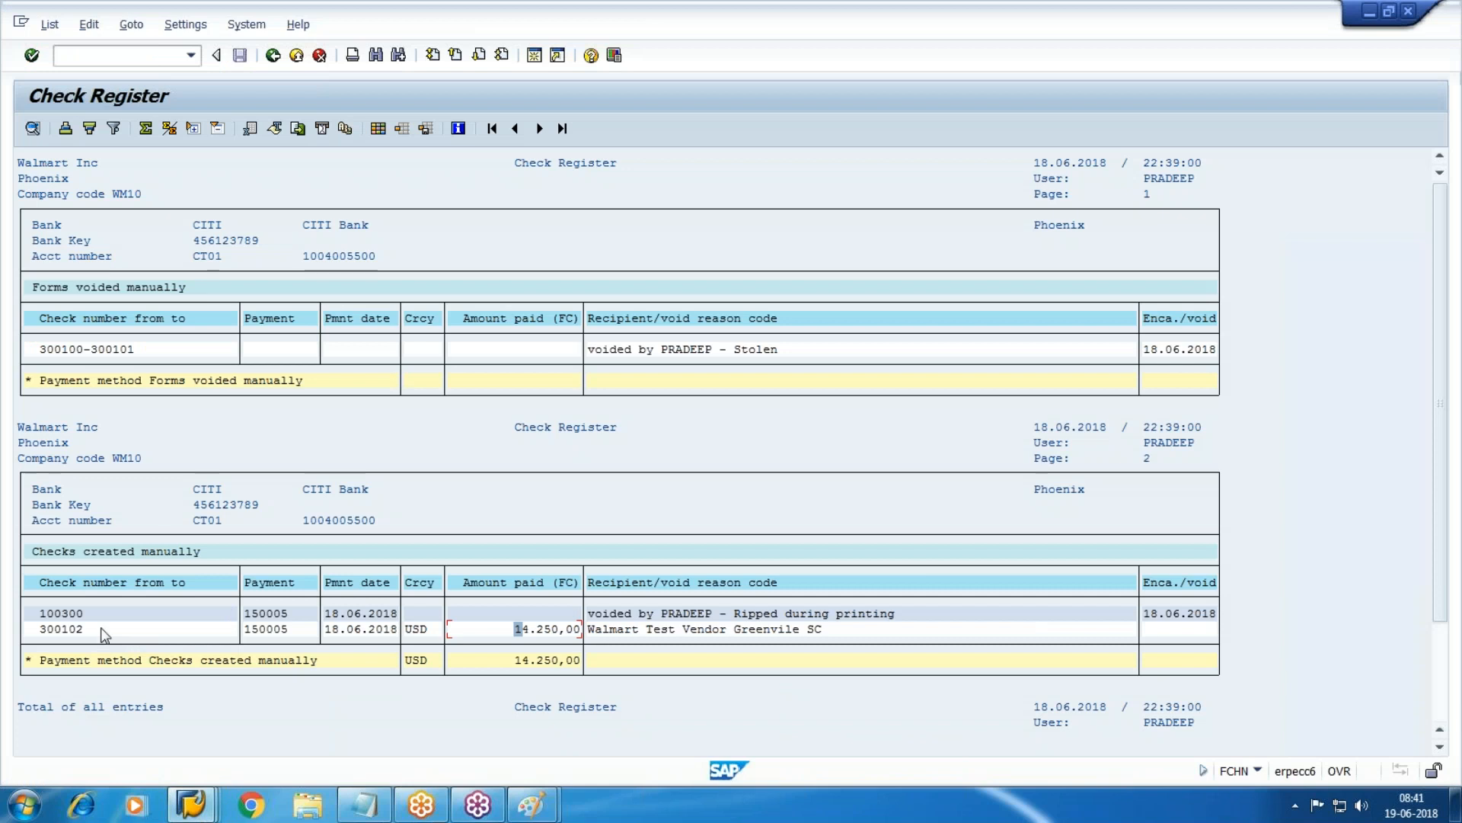
key("alt+Tab")
type("300")
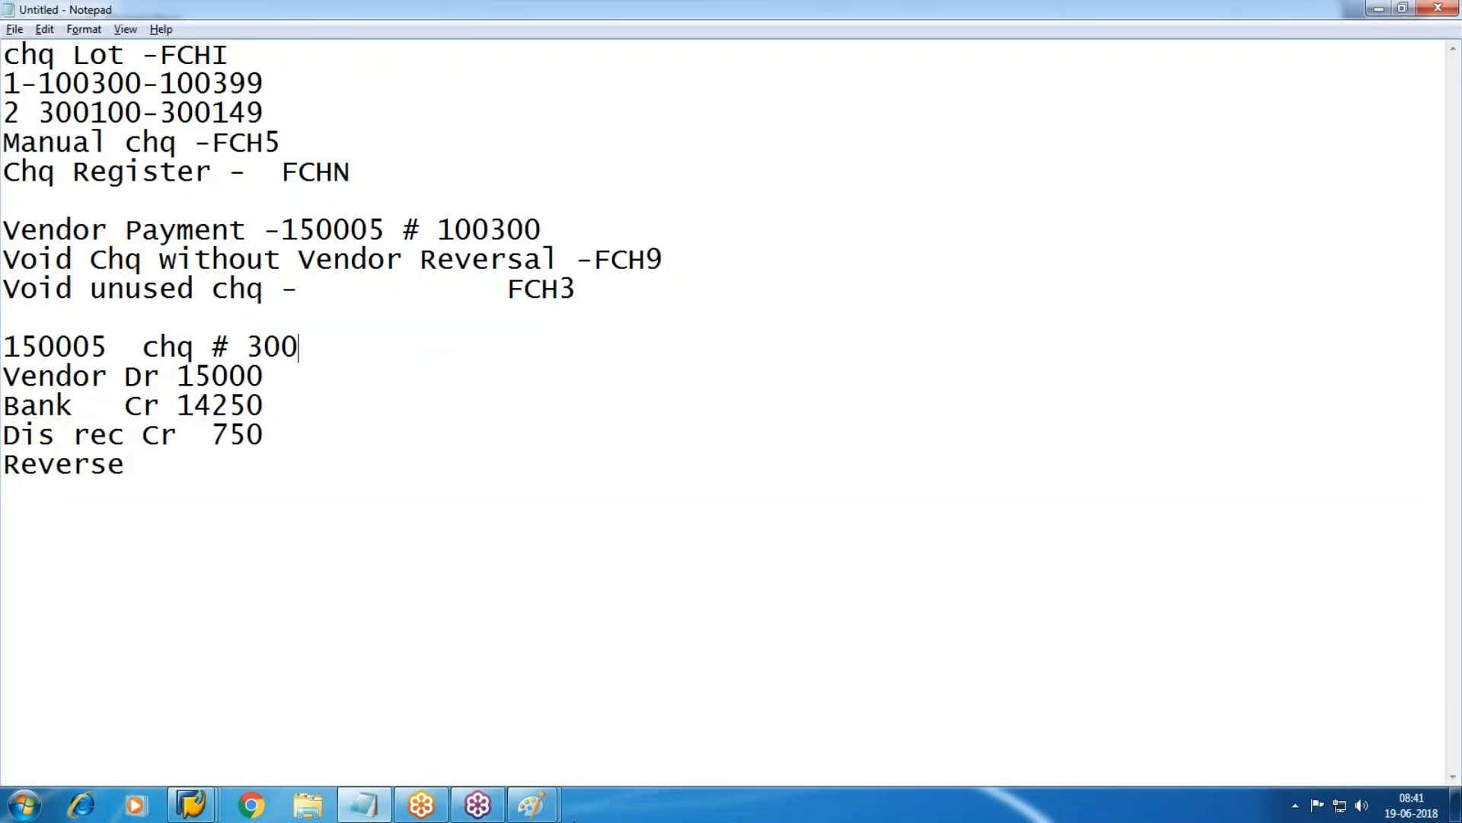
type("102")
left_click_drag(351, 347, 3, 348)
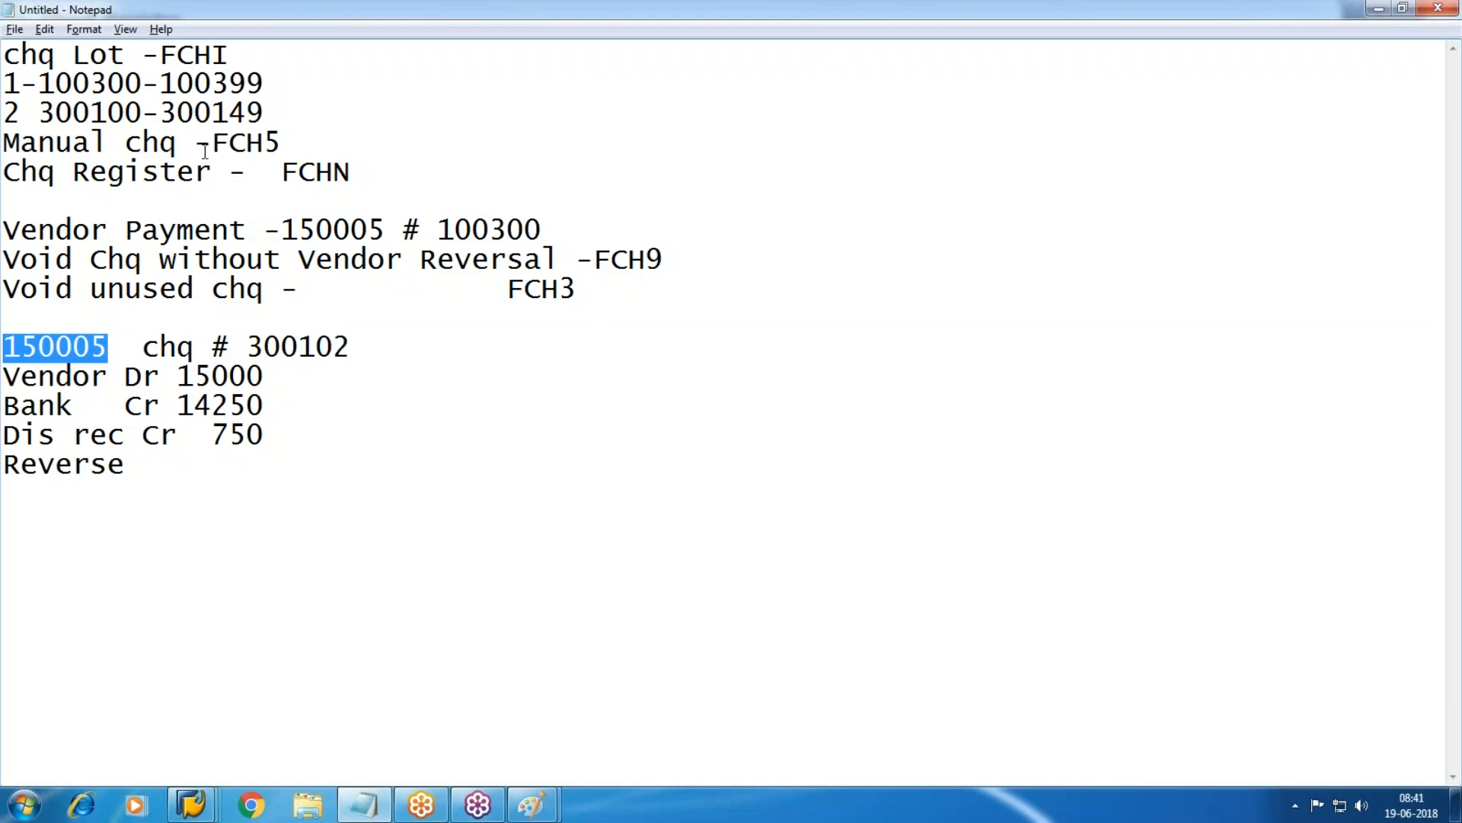
left_click(216, 496)
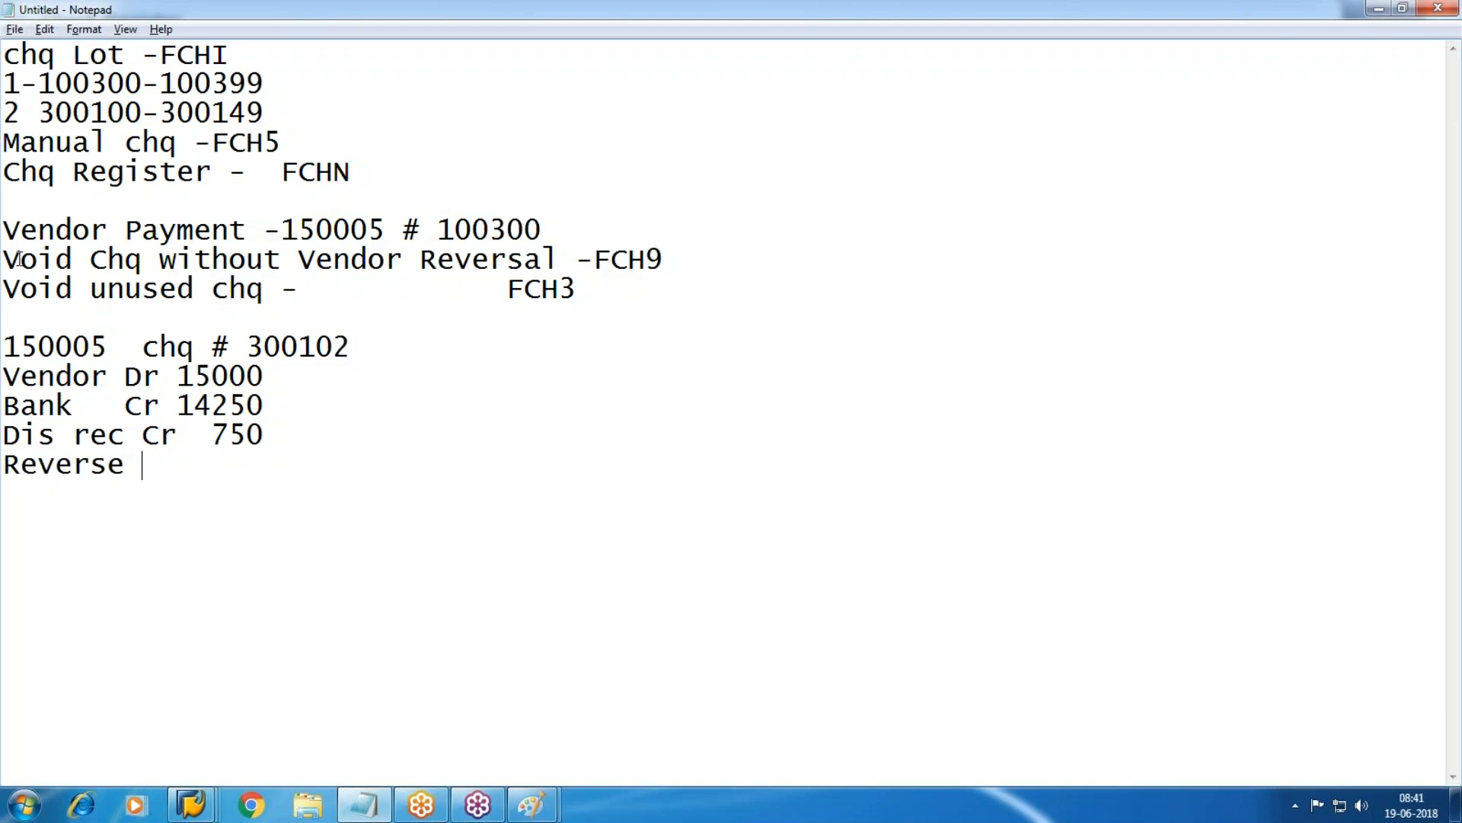
Duplicate the FCH9 void line and edit it to 'Void Chq with Vendor Reversal -FCH8'.
left_click_drag(7, 259, 681, 259)
key("ctrl+c")
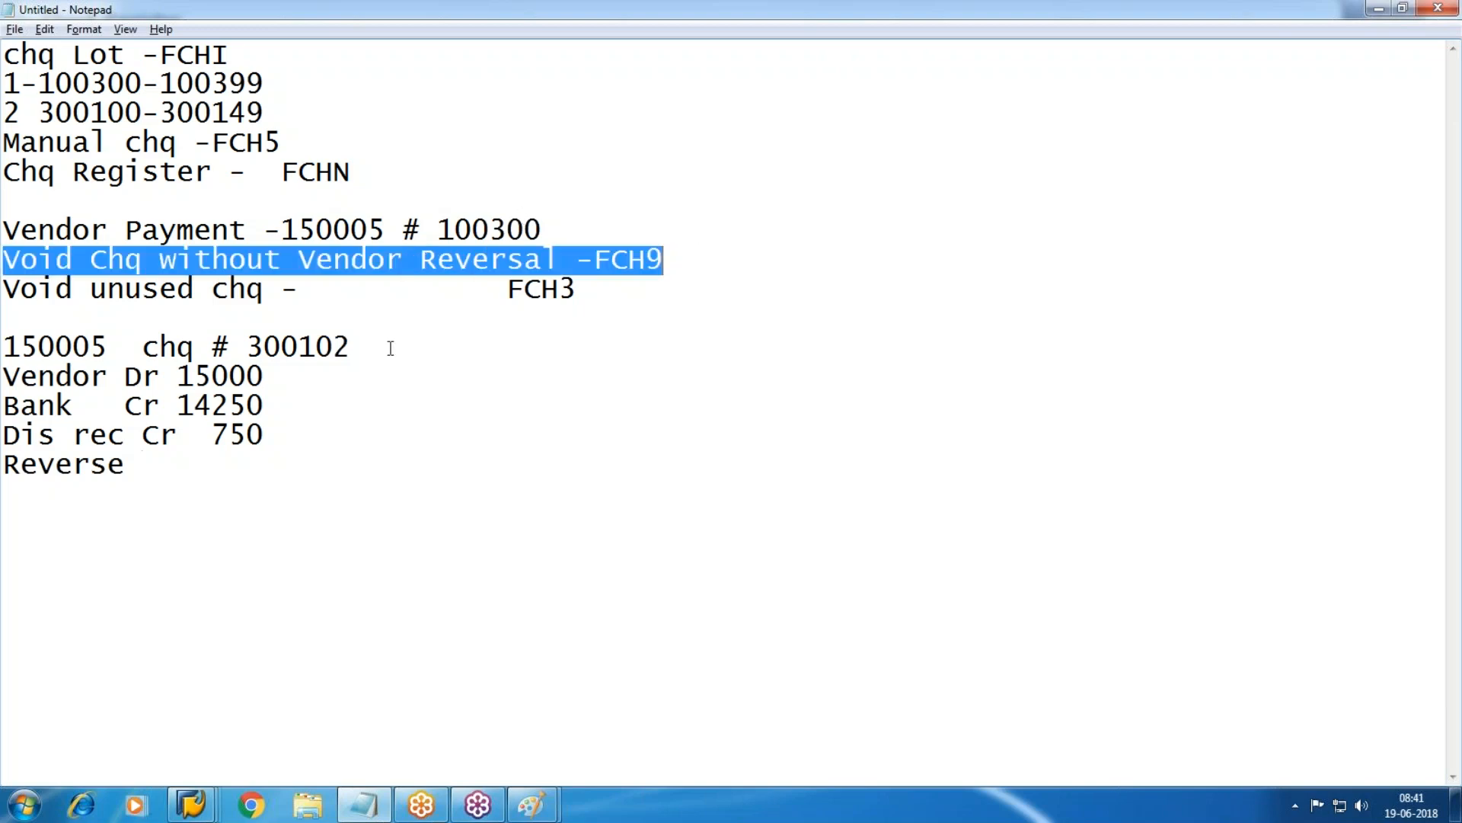
left_click(61, 322)
key("ctrl+v")
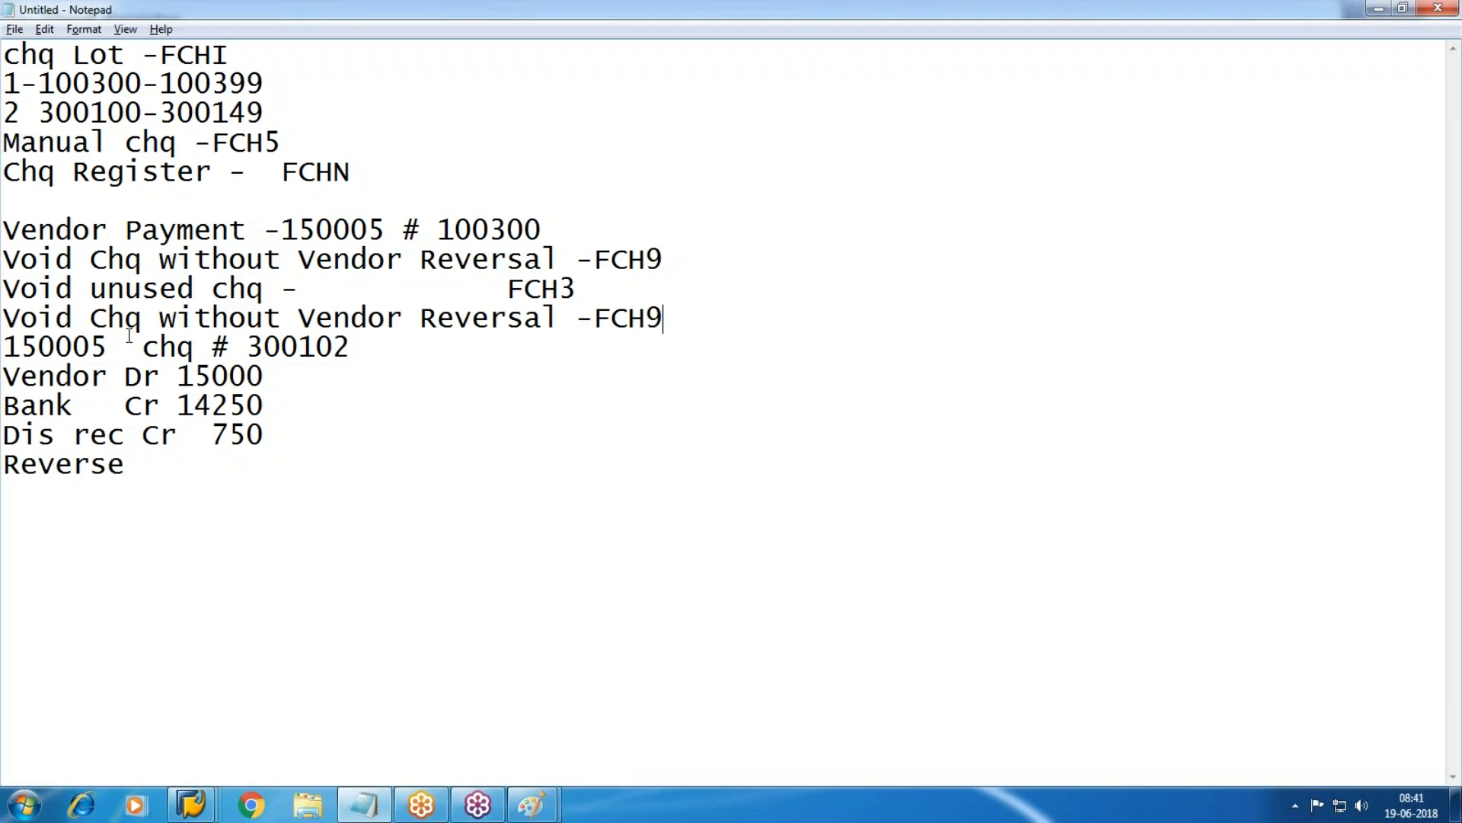
left_click(298, 311)
key("BackSpace")
key("BackSpace")
key("BackSpace")
key("BackSpace")
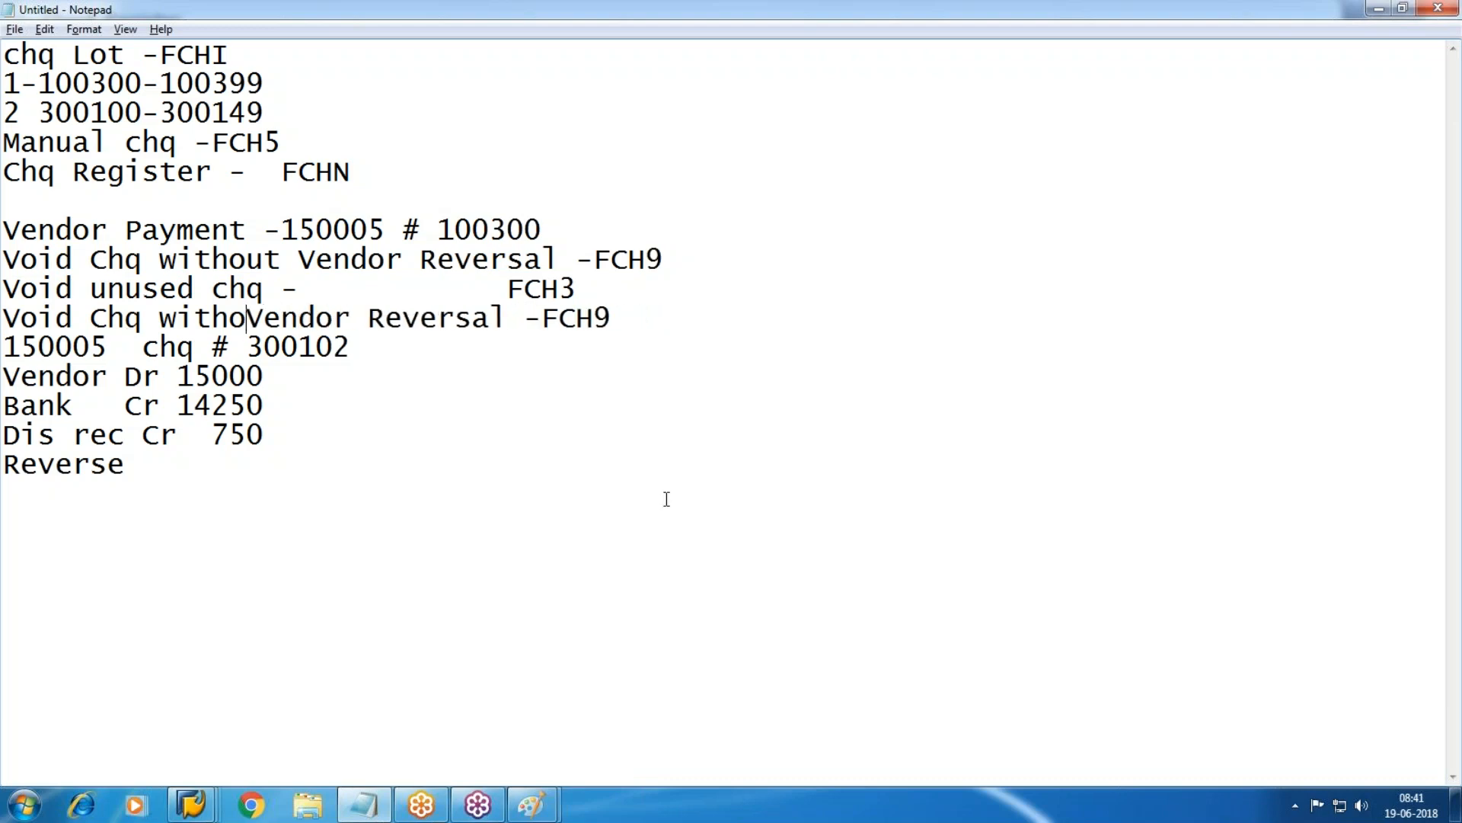
type("h")
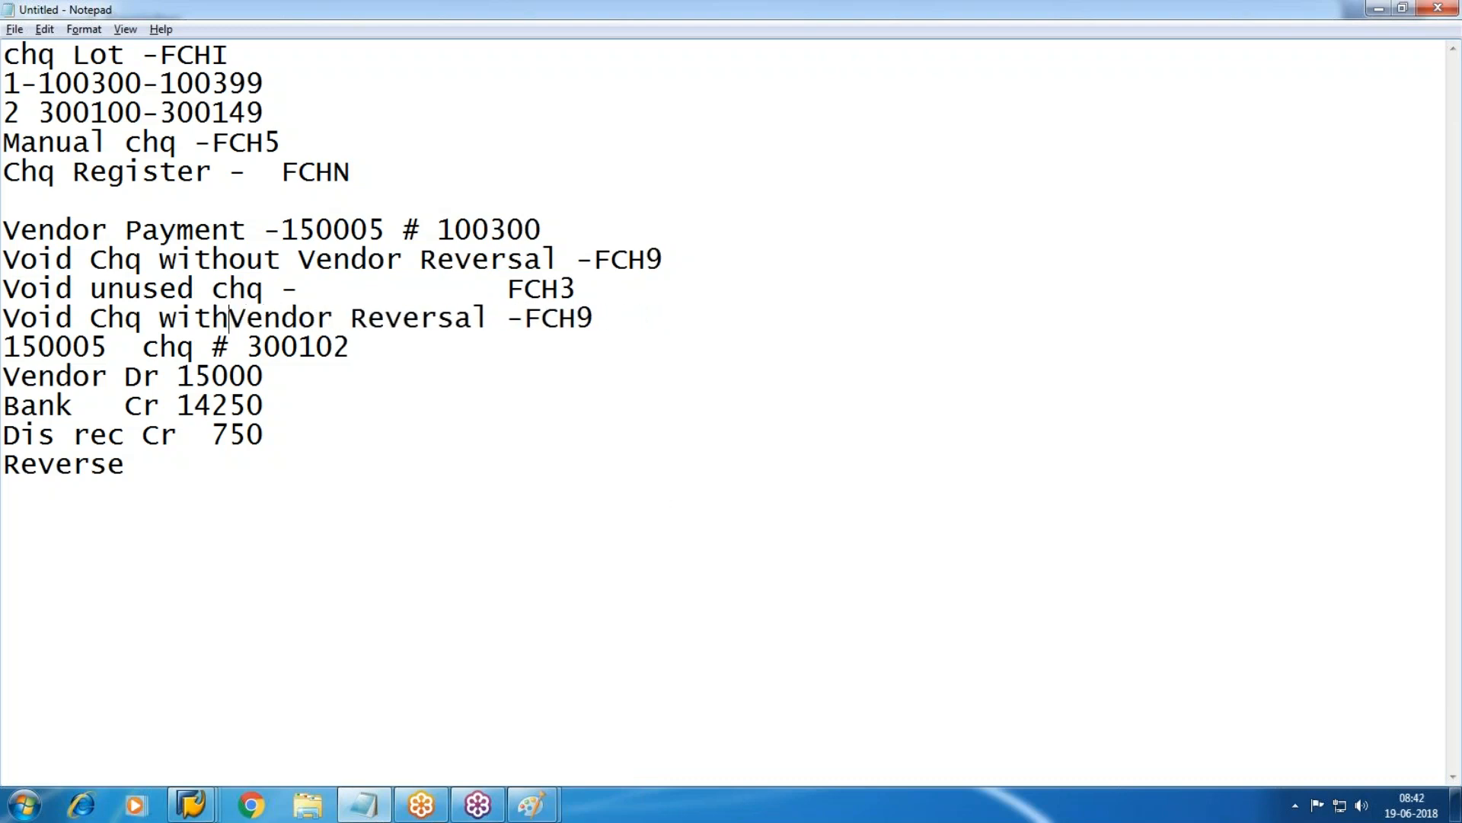
left_click(640, 300)
left_click(642, 314)
key("BackSpace")
type("8")
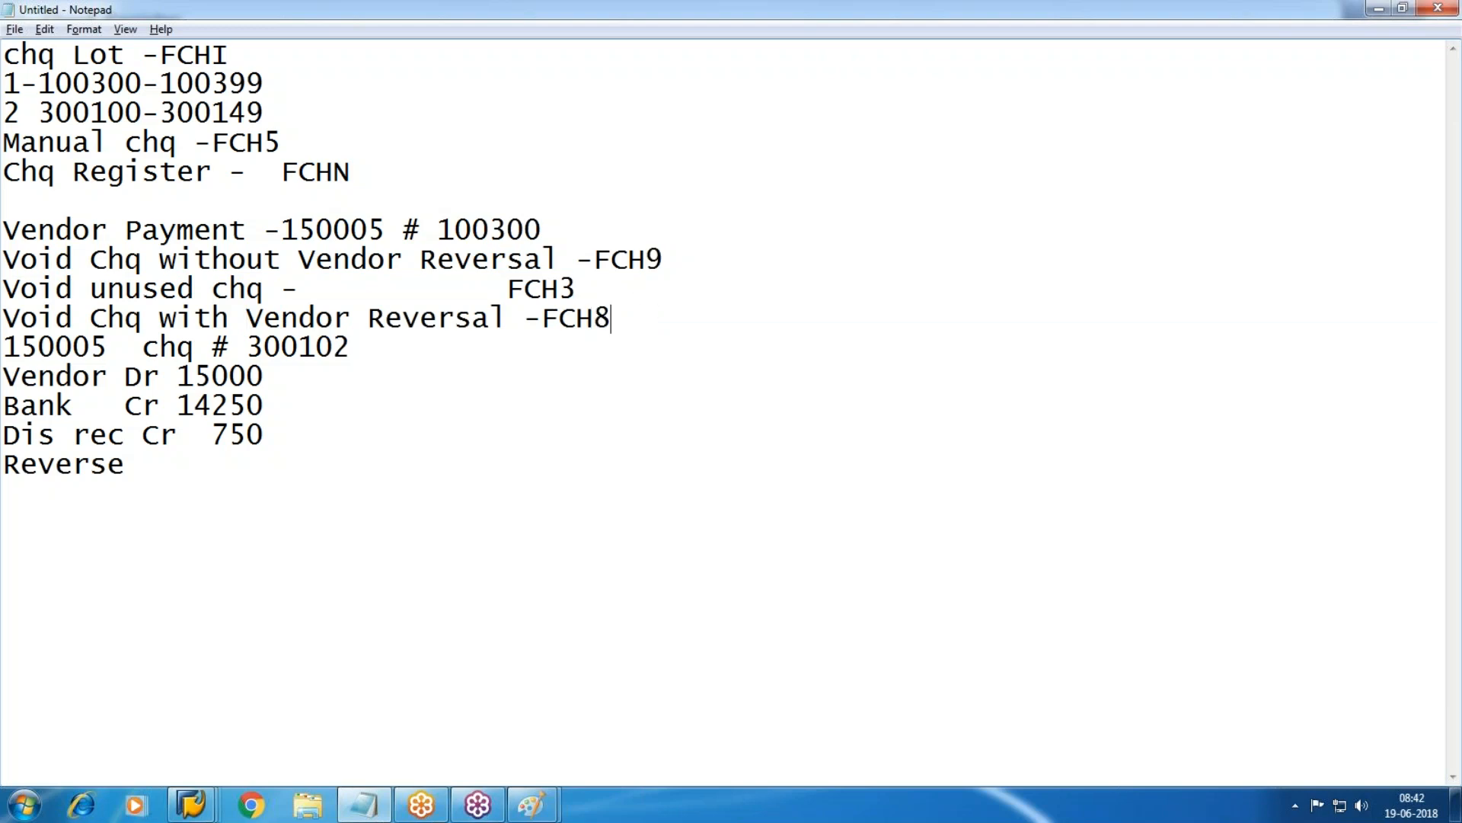
left_click(191, 803)
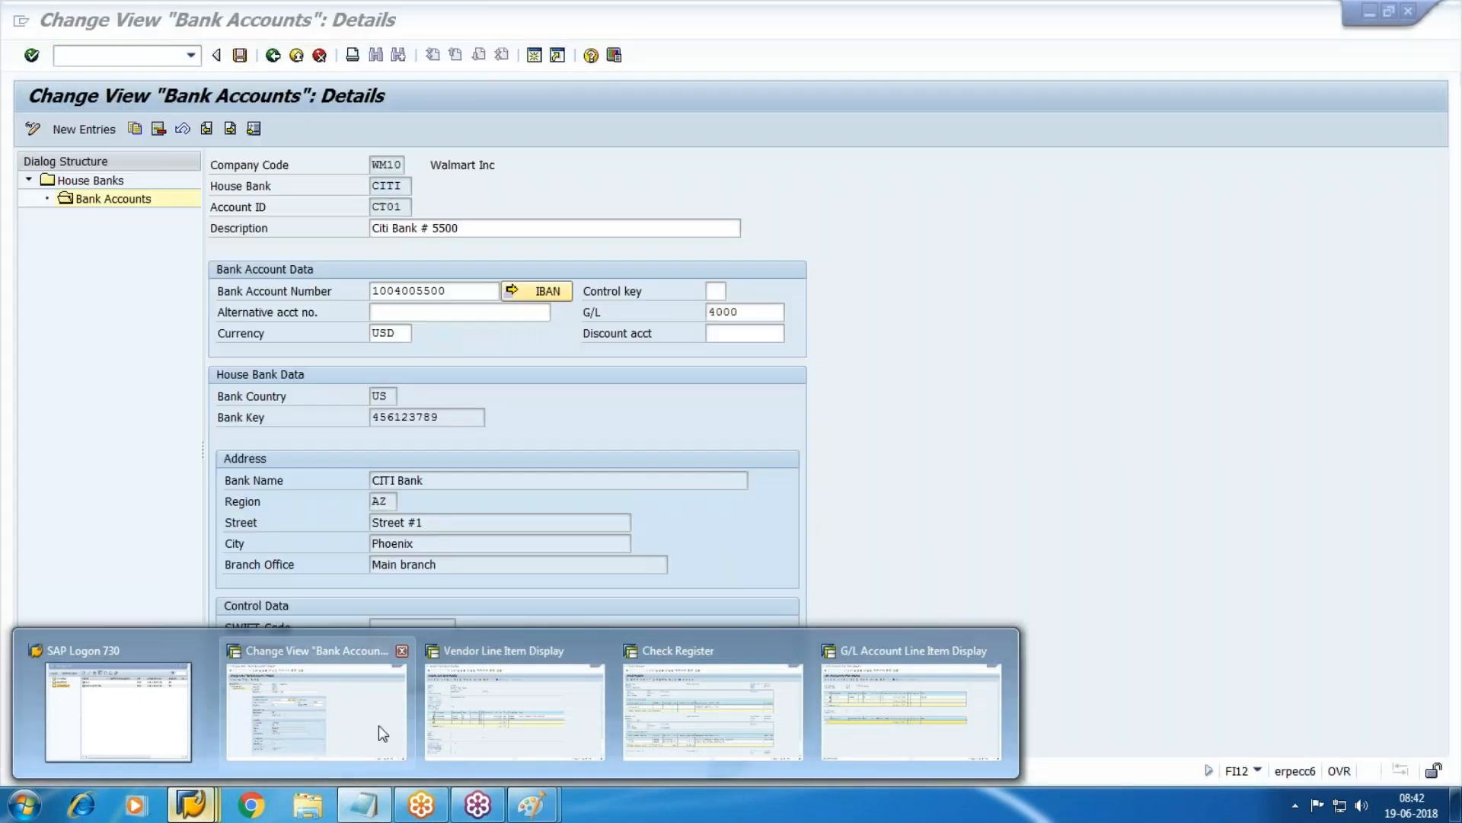
Start the FCH8 check payment cancellation for check 300102.
left_click(378, 725)
left_click(83, 54)
type("/nfbl3n")
key("Return")
key("Tab")
key("Tab")
key("Tab")
key("Tab")
key("Tab")
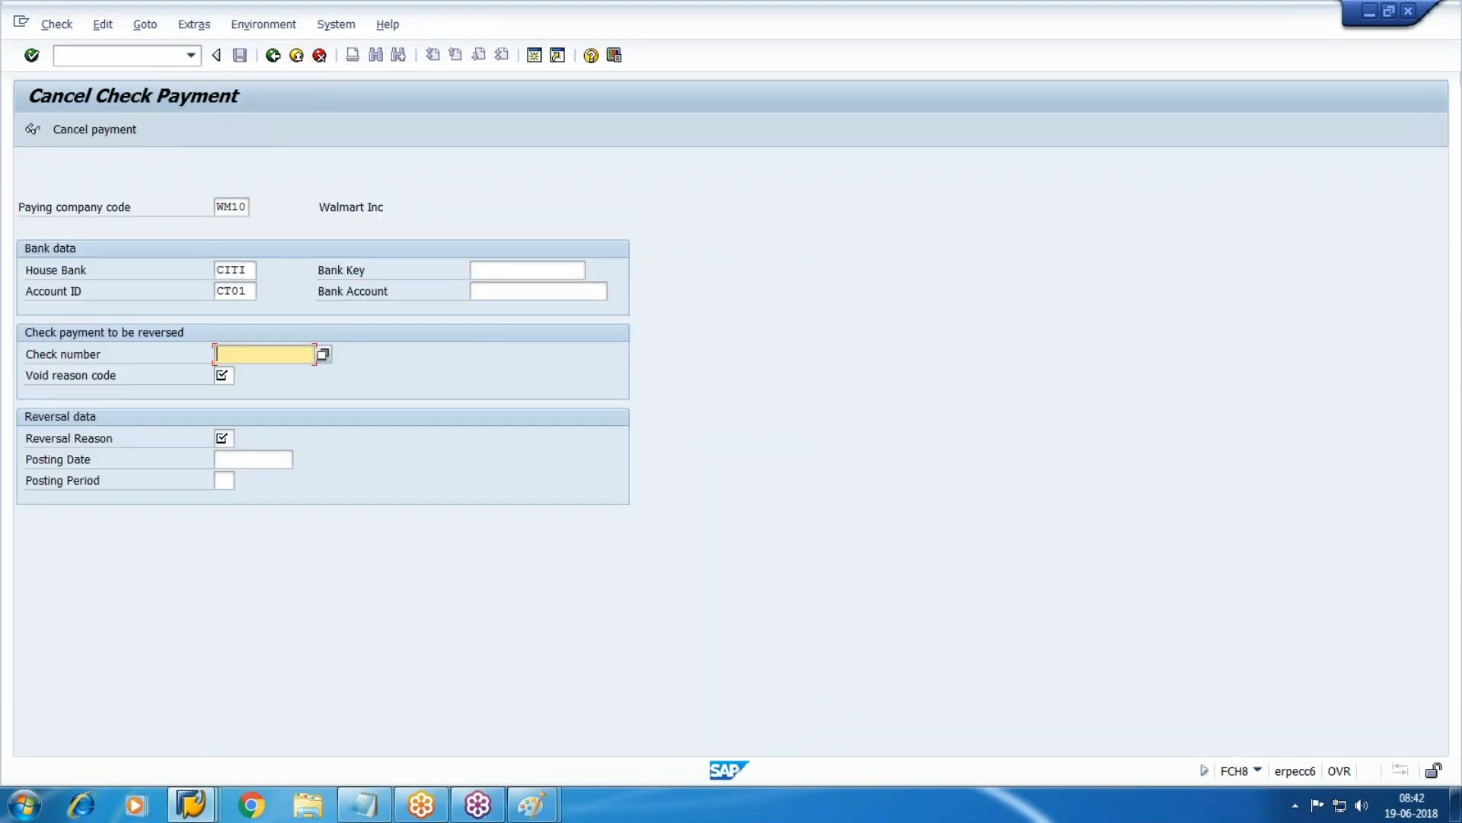
key("alt+Tab")
key("alt+Tab")
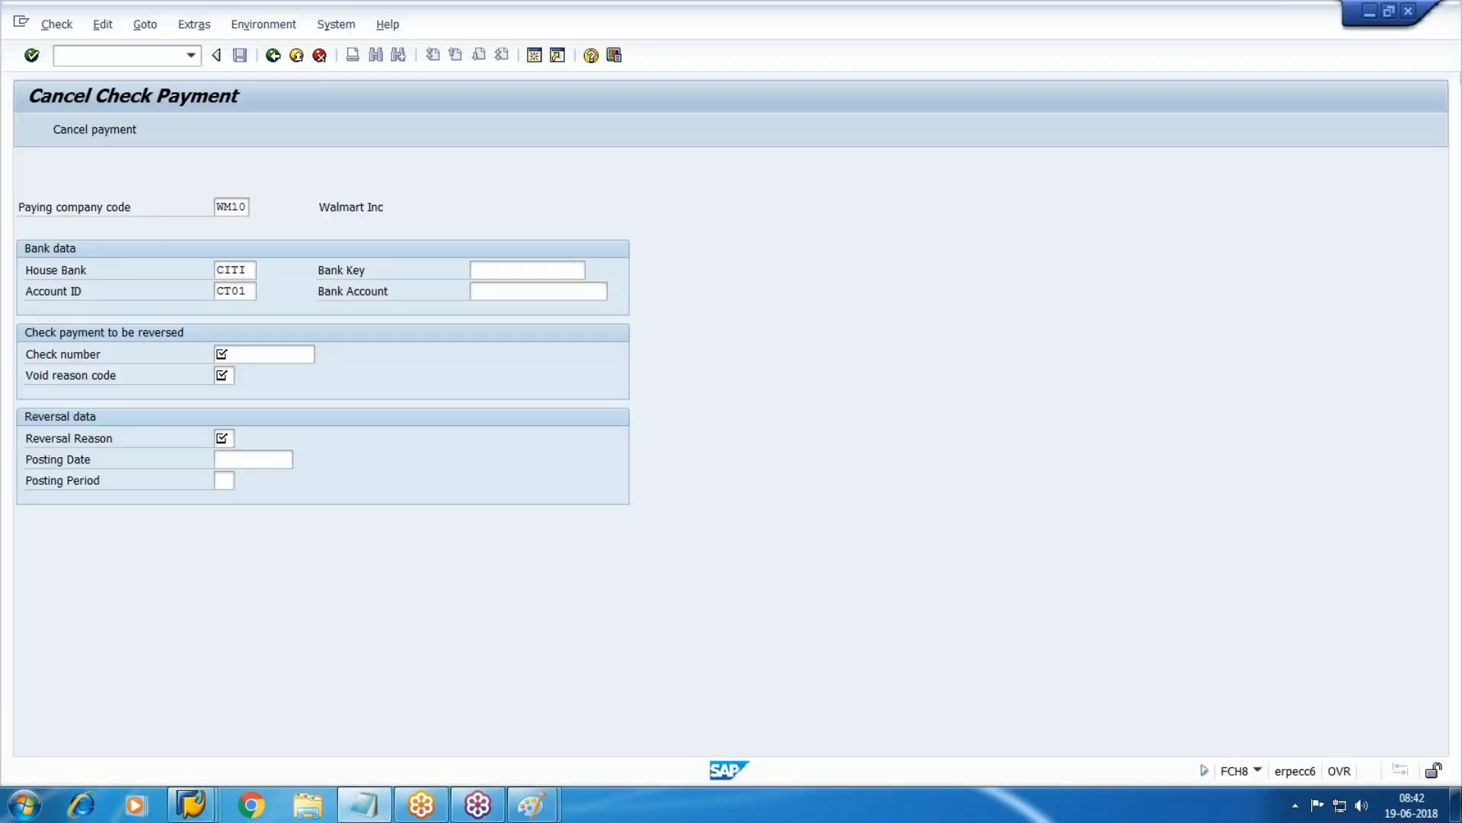
type("300102")
key("Tab")
Cancel the payment with void reason 09, reversal reason 01 and posting period 06.
key("F4")
key("Down")
key("Down")
key("Down")
key("Down")
key("Down")
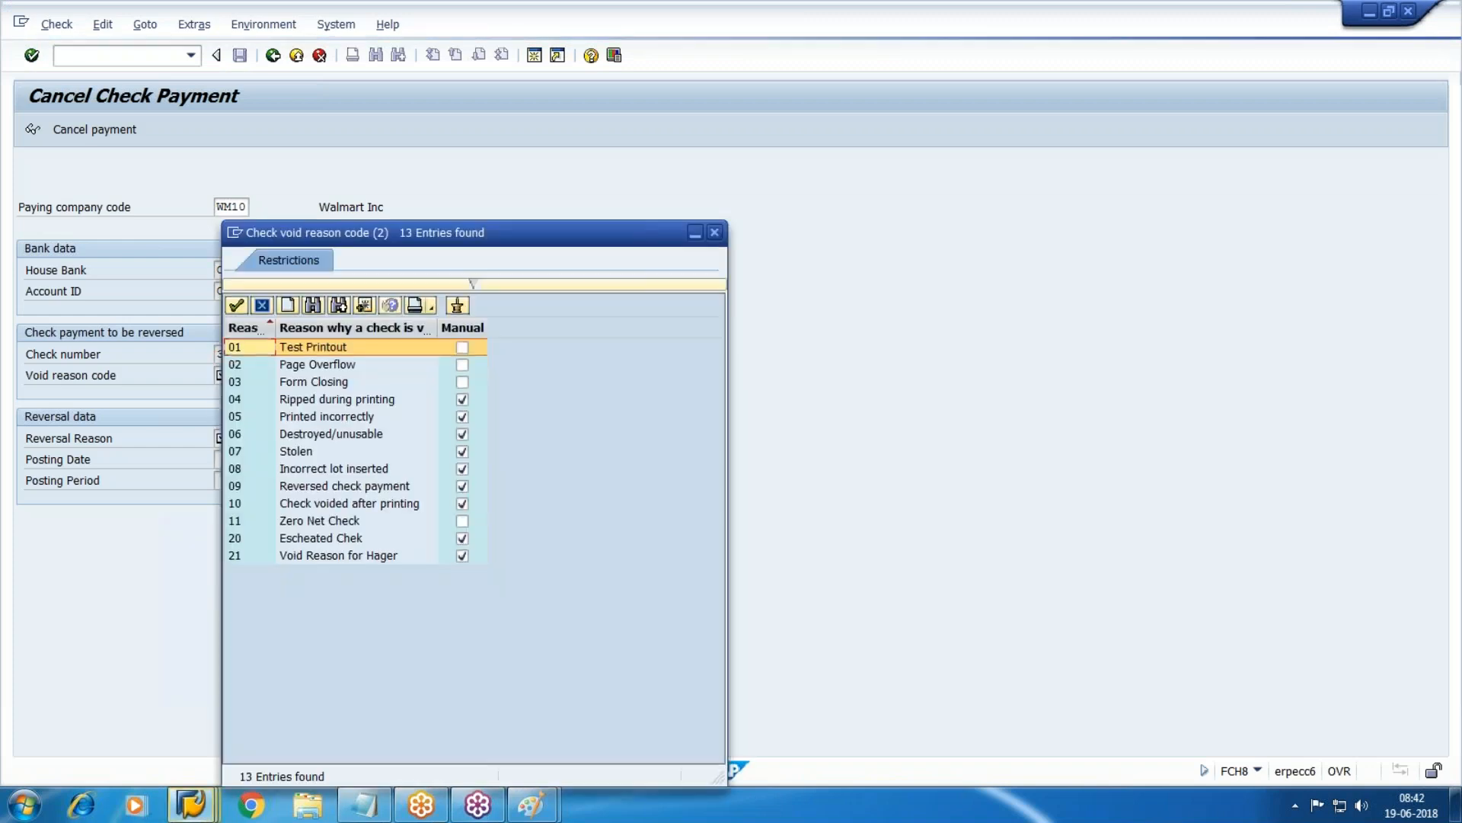
key("Down")
key("Down")
key("Down")
key("Return")
key("Tab")
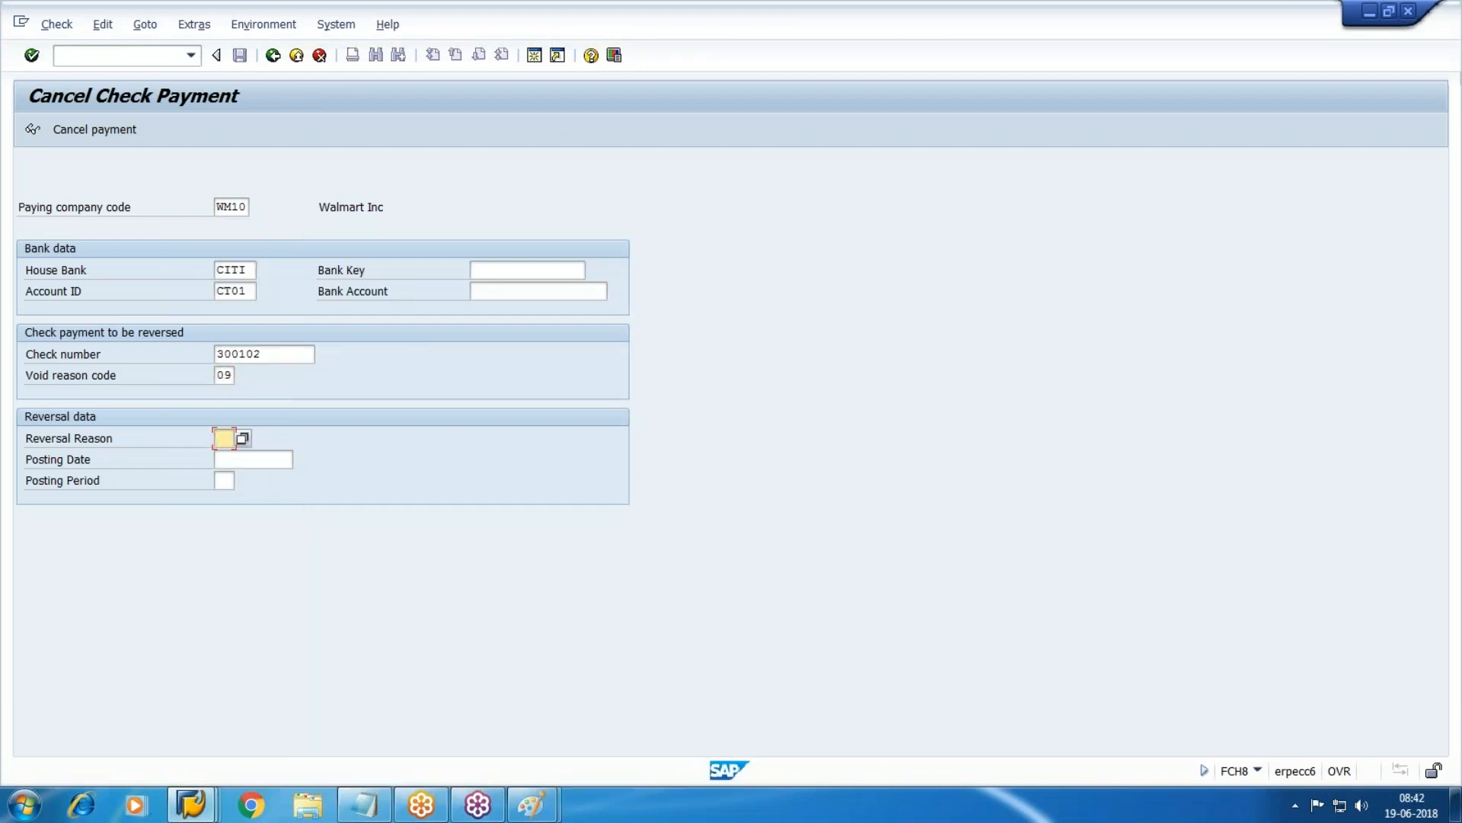
type("01")
key("Tab")
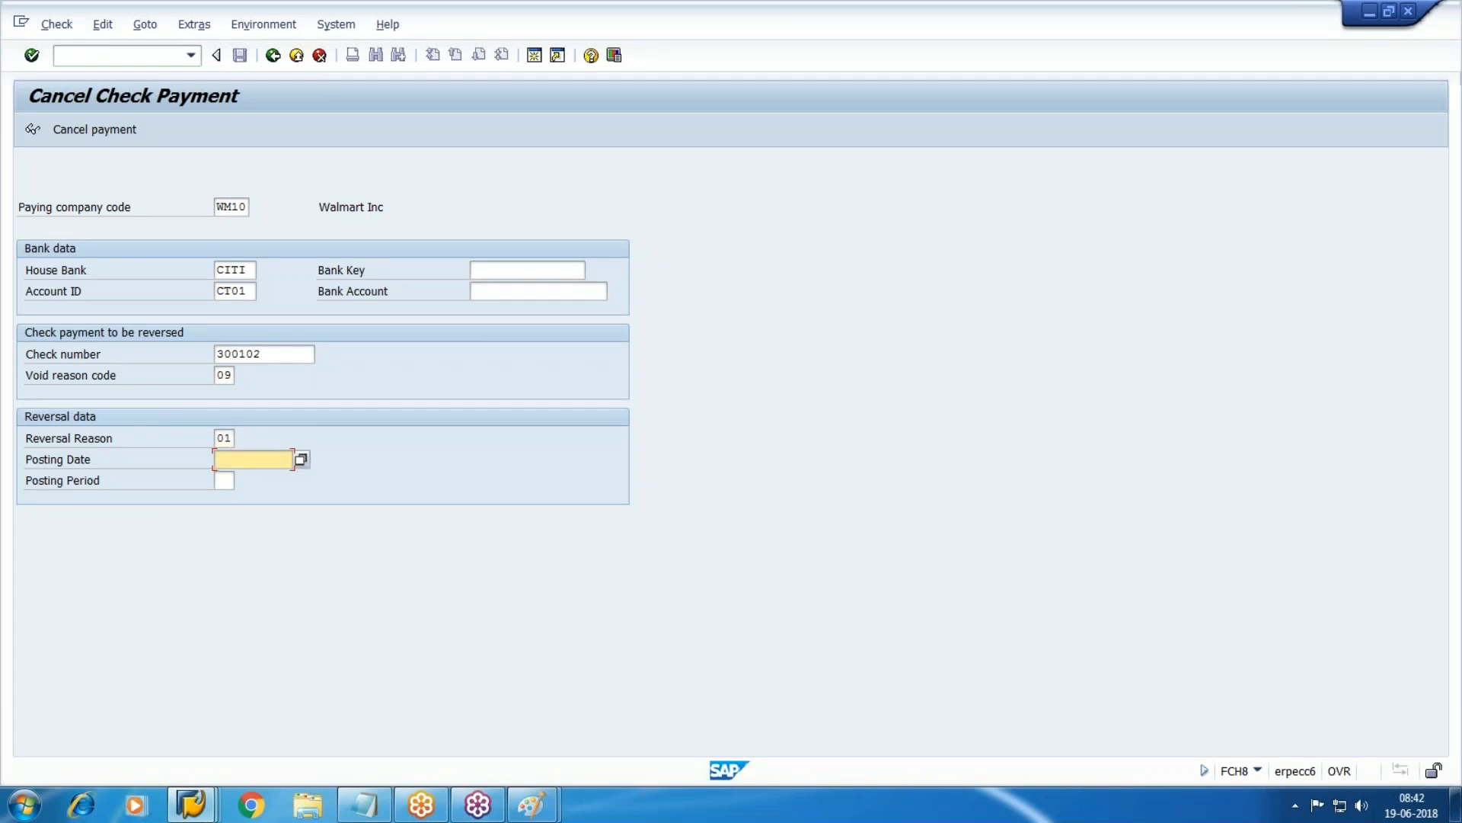
key("Tab")
type("03")
key("BackSpace")
key("BackSpace")
type("06")
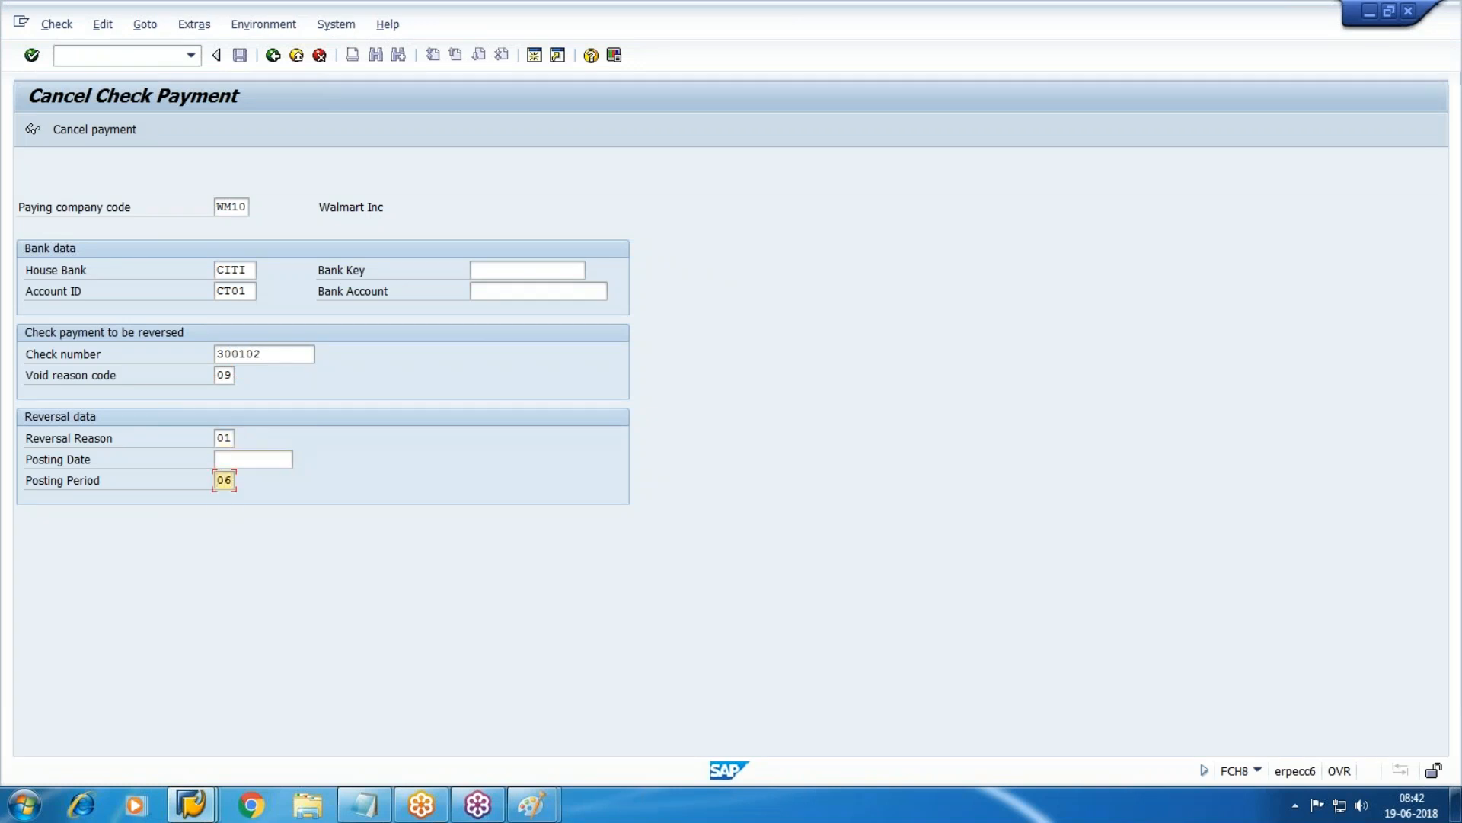
left_click(84, 127)
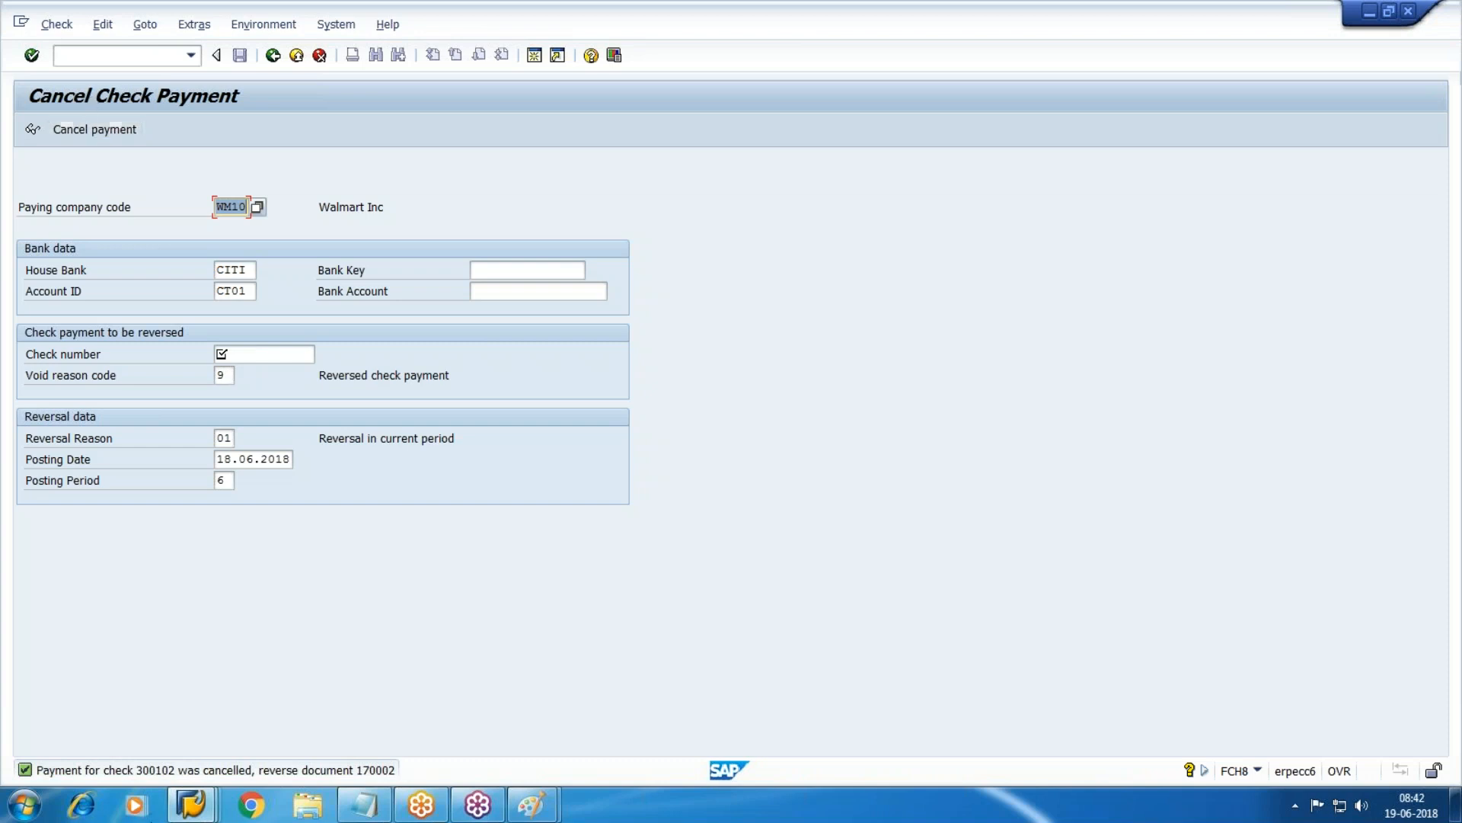
Refresh the vendor 100490 line item list to show the reversal.
left_click(190, 803)
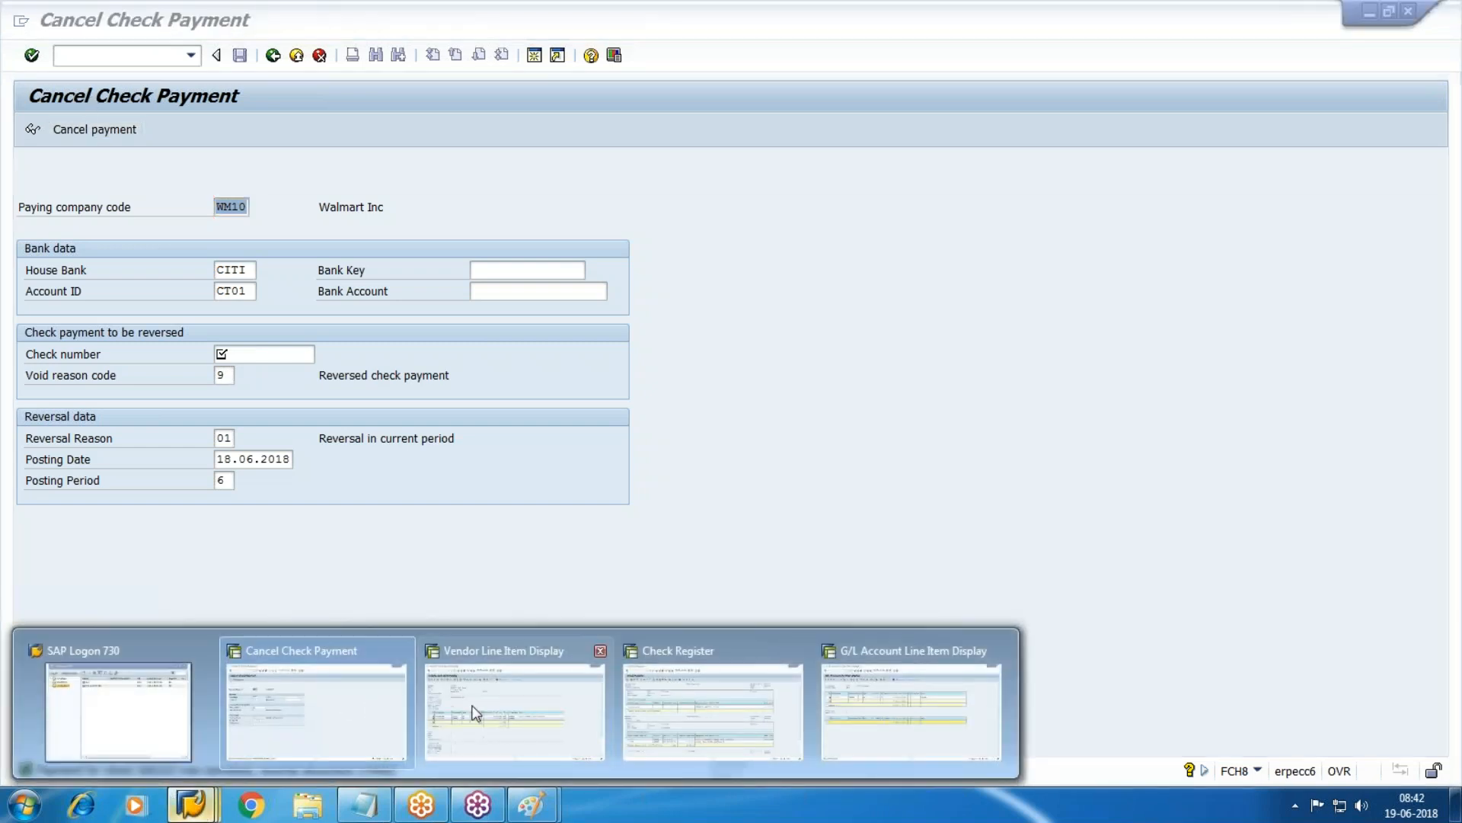
left_click(473, 710)
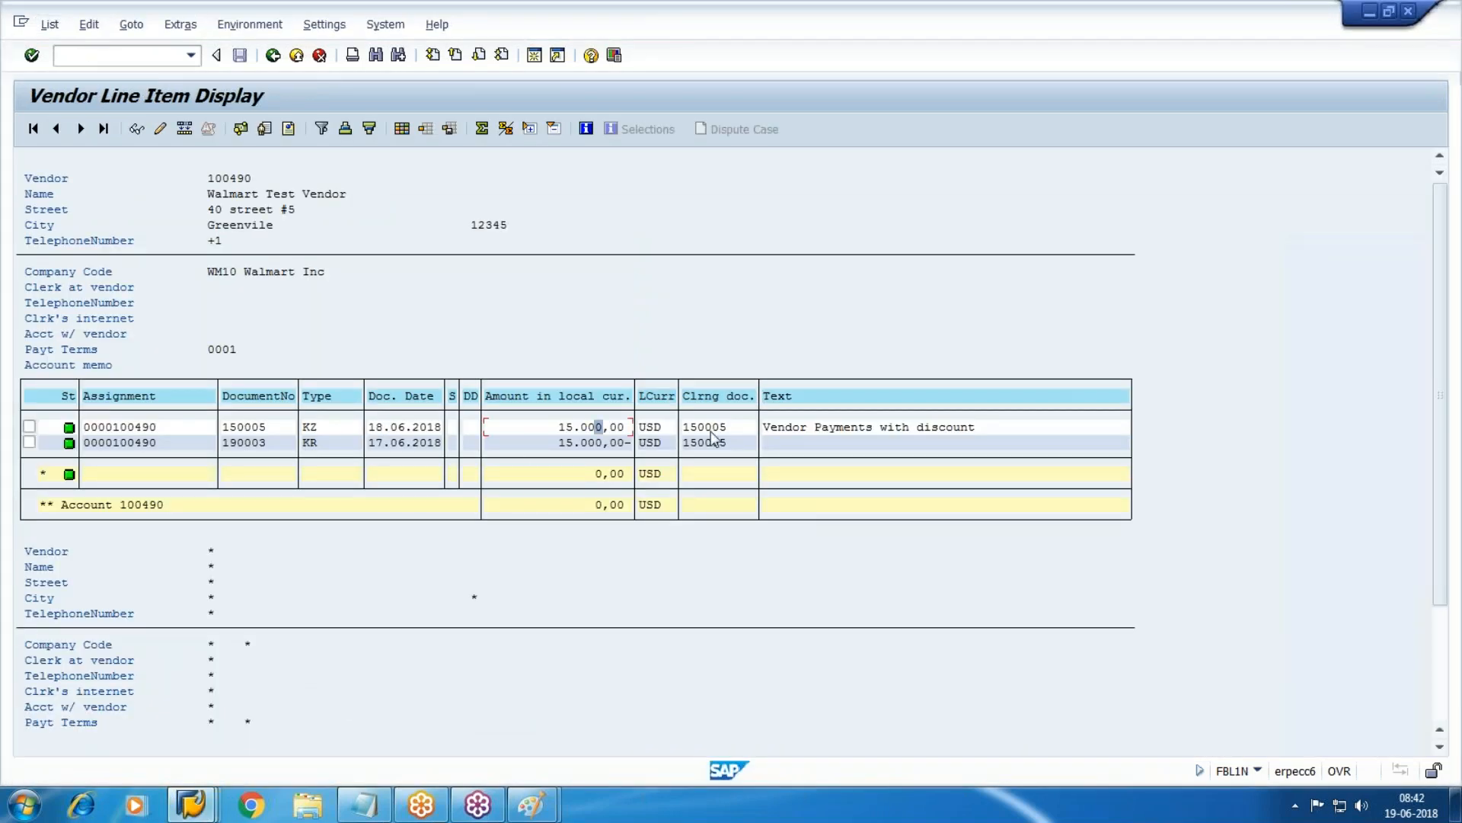
left_click(49, 24)
left_click(76, 70)
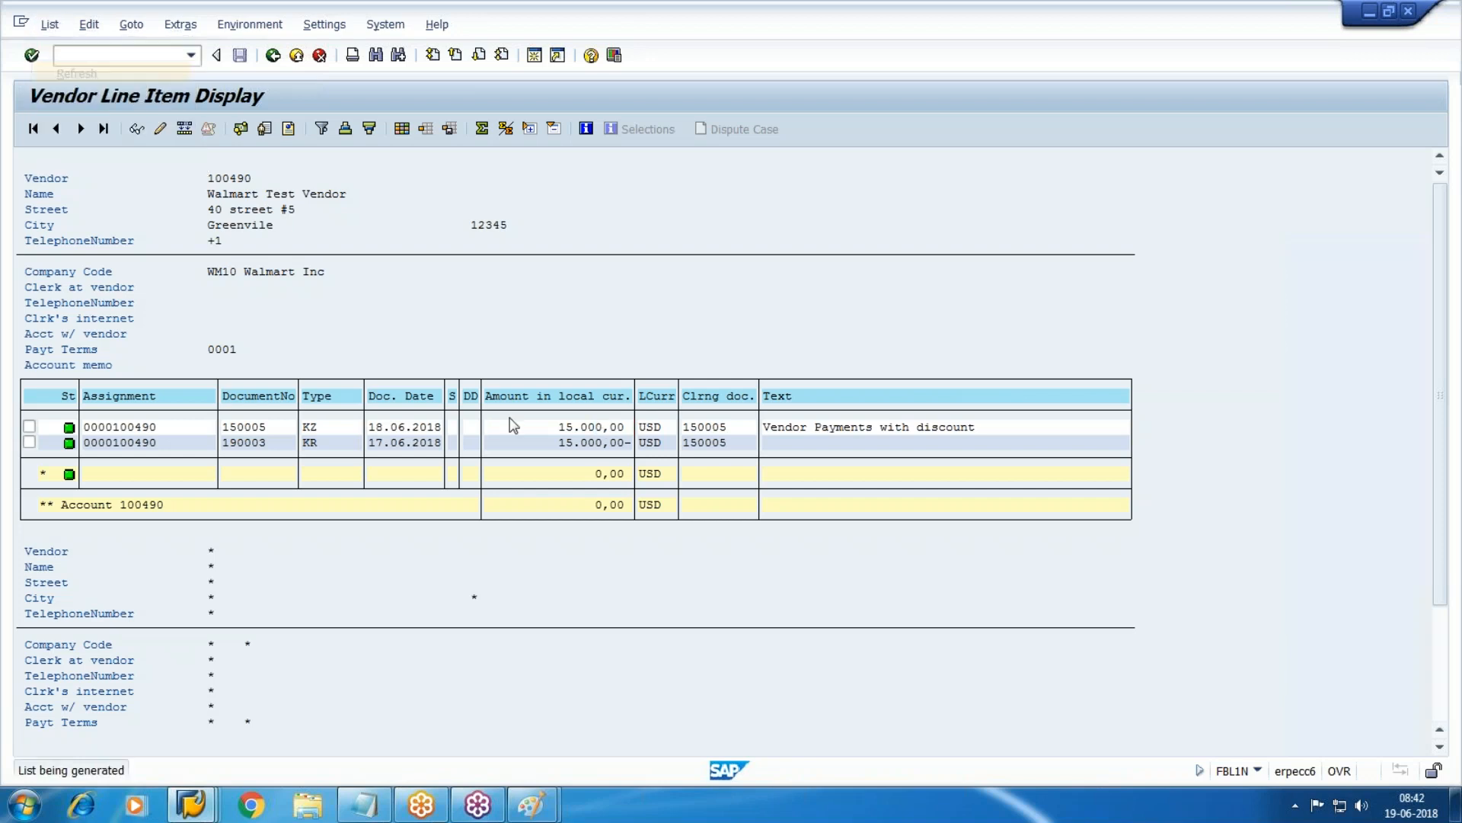
left_click(104, 430)
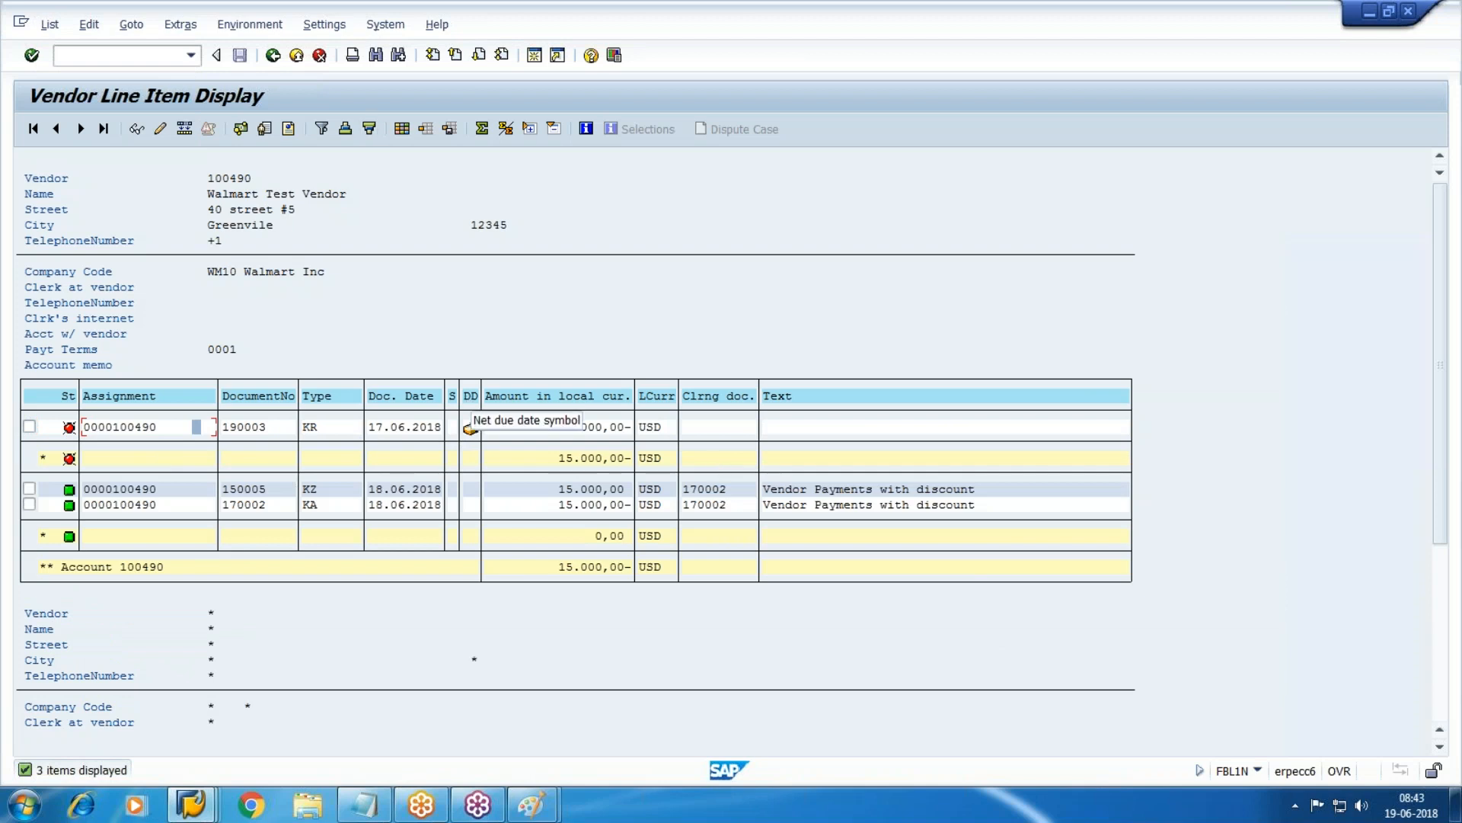
Rerun the G/L 4002 report with all items to inspect the 14.250,00 lines, then exit it.
left_click(192, 804)
left_click(825, 733)
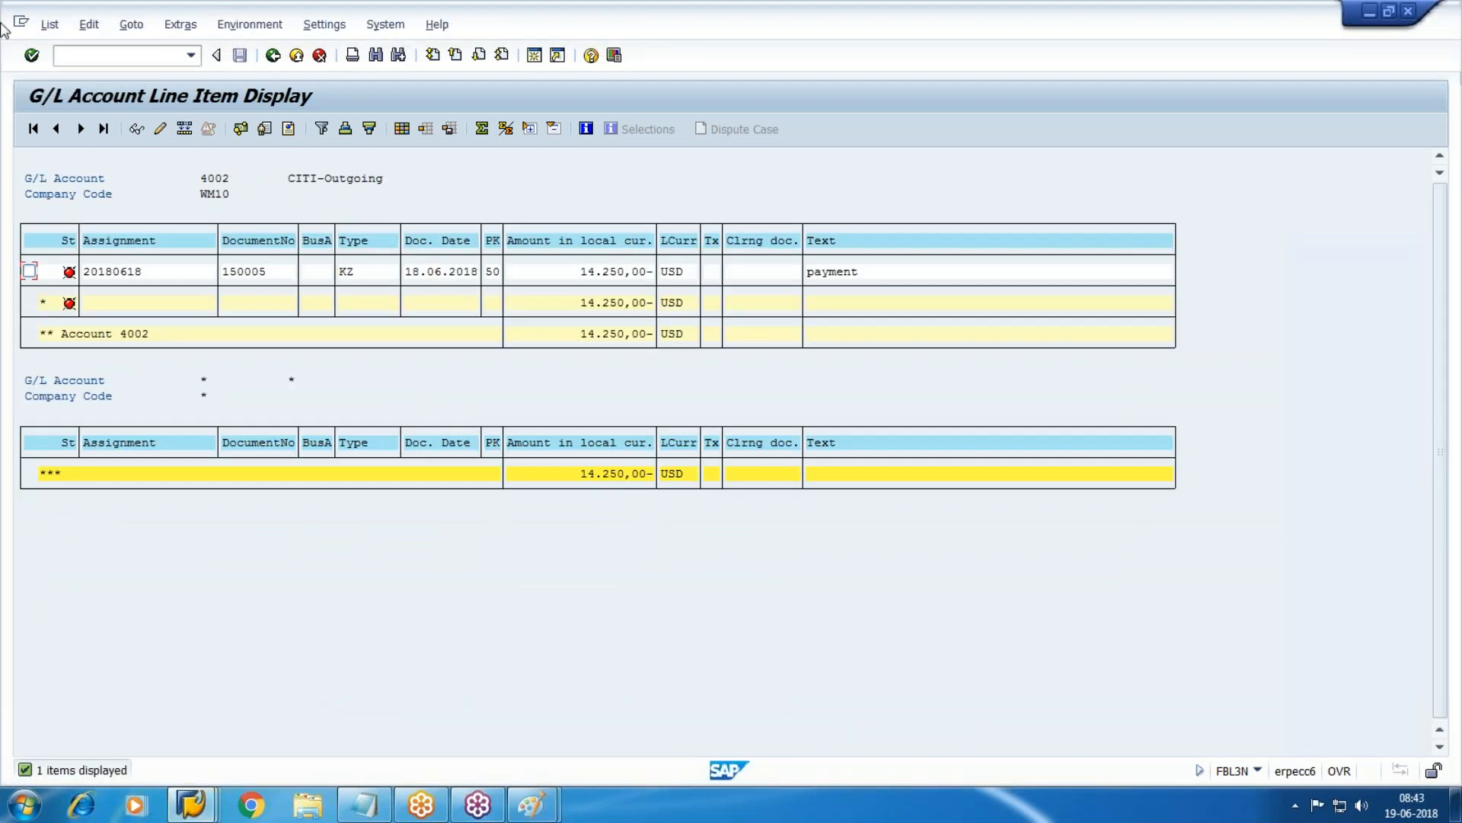
left_click(273, 56)
left_click(113, 546)
left_click(32, 128)
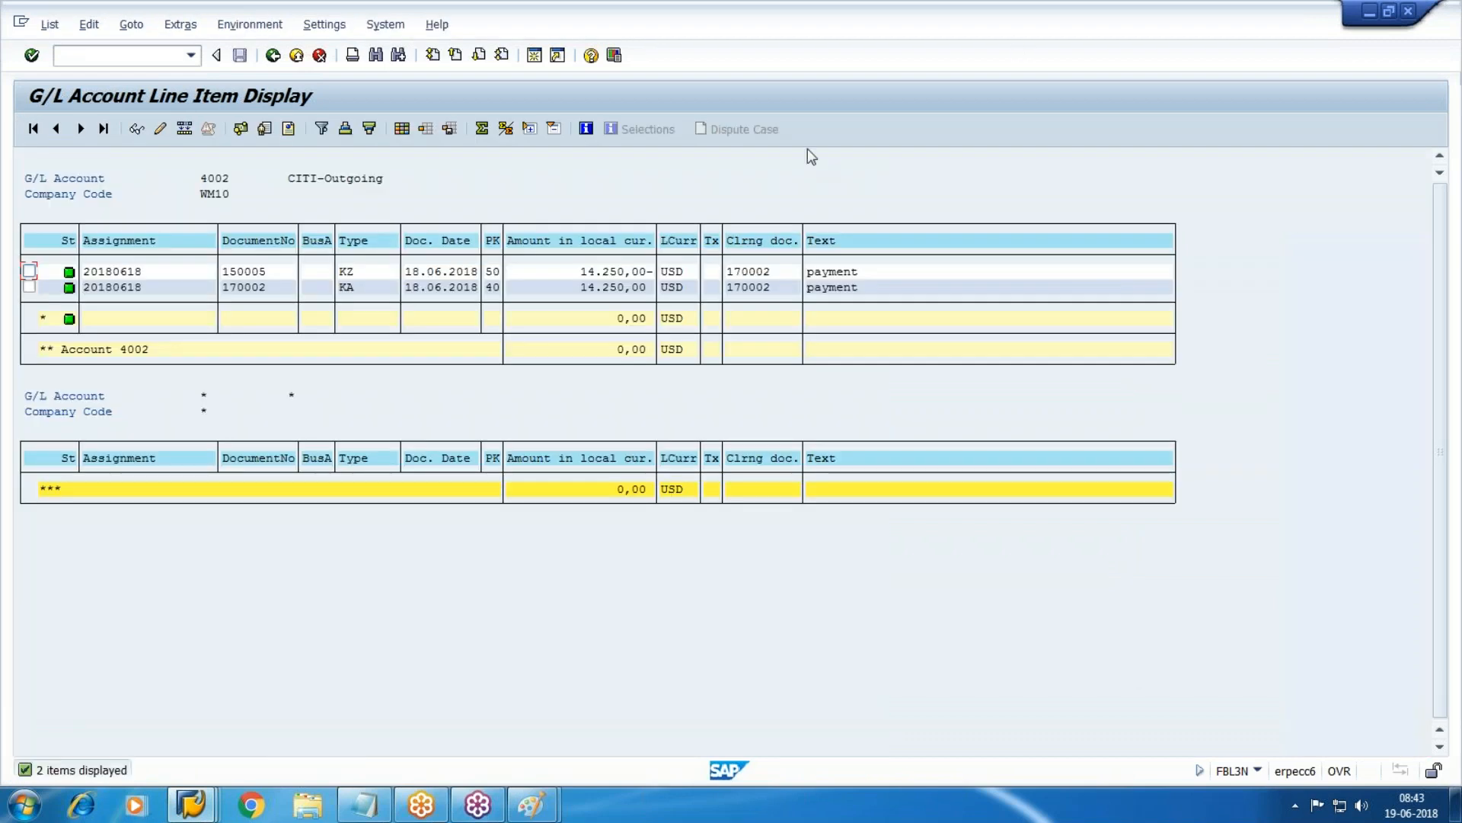
left_click(571, 272)
left_click_drag(213, 286, 1000, 305)
left_click(281, 53)
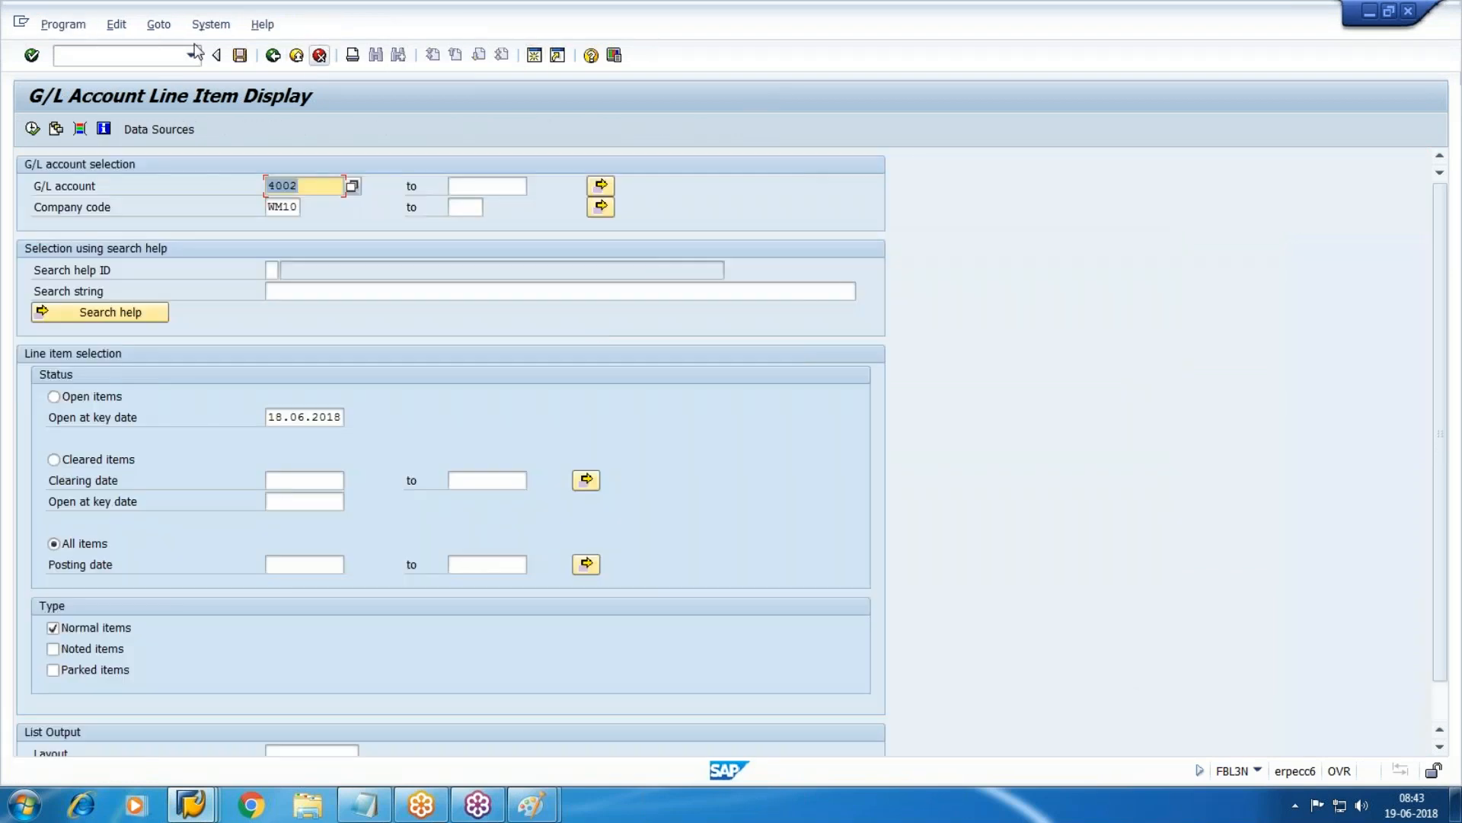
left_click(296, 55)
left_click(318, 56)
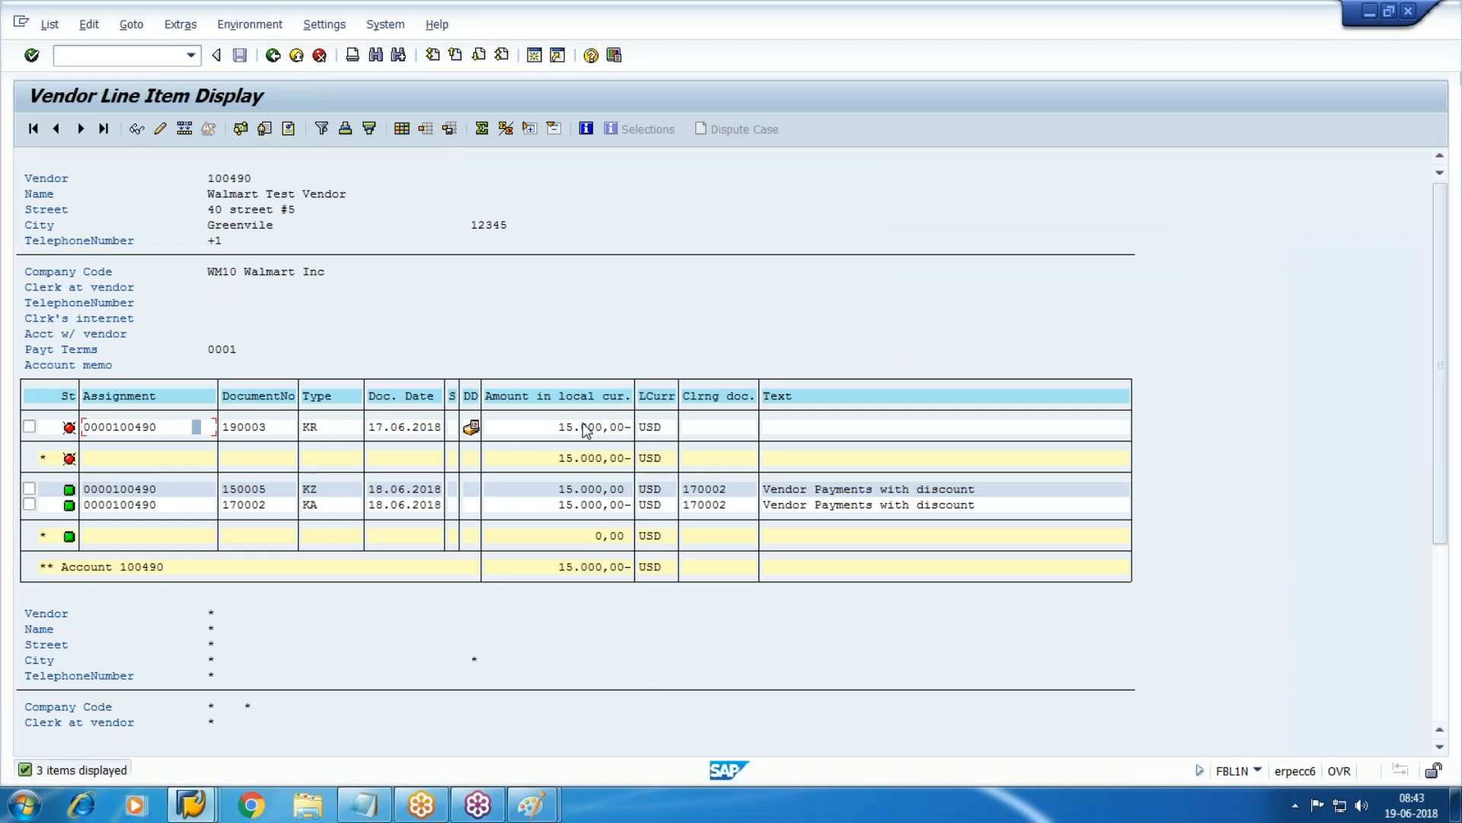
Display invoice 190003's 15.000,00 USD line item, then return to the notes' Reverse line.
key("F2")
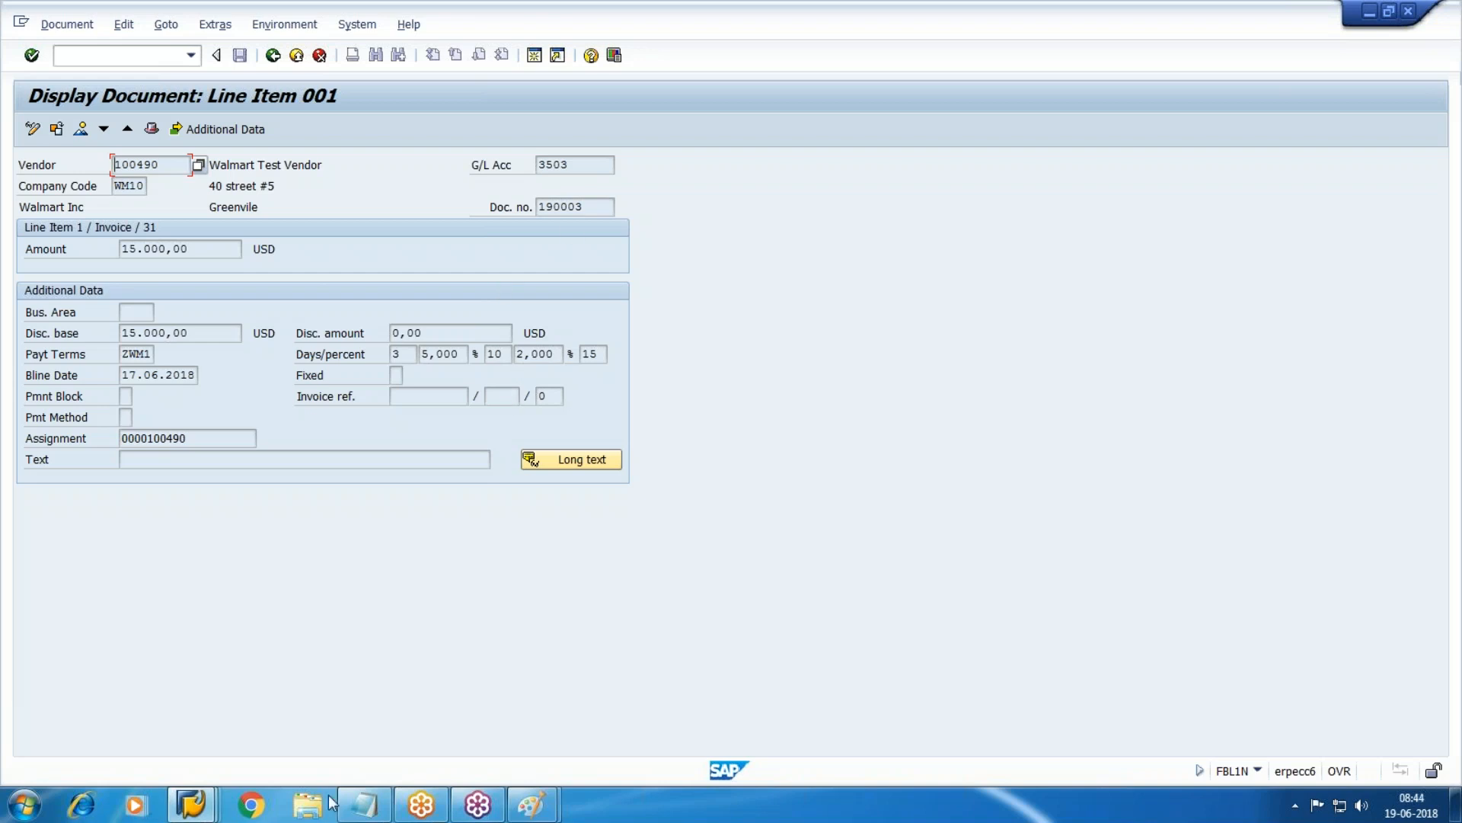
left_click(364, 804)
left_click(235, 490)
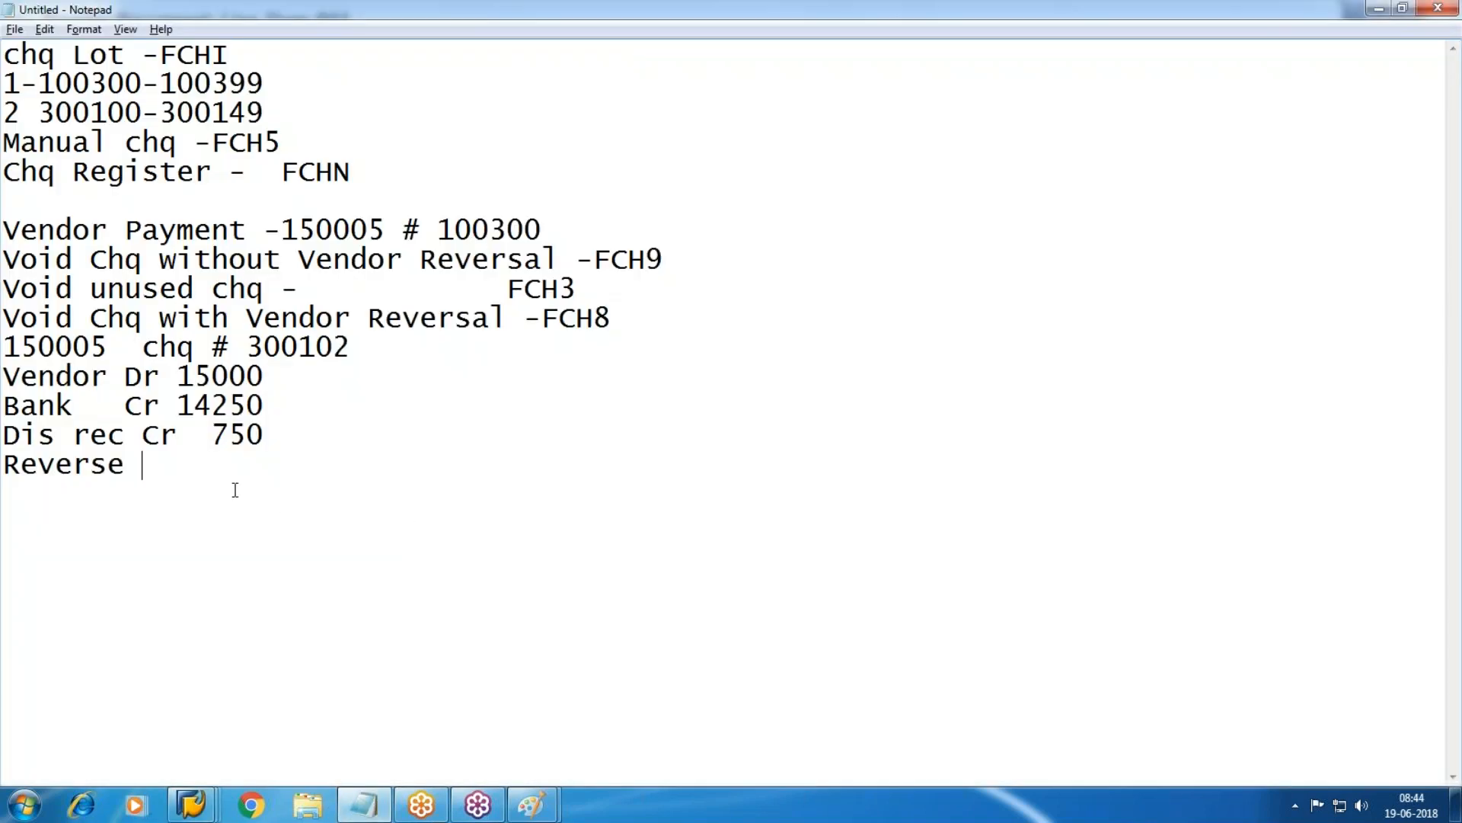
Add a 'next payment entry' heading with the vendor, bank and discount lines beneath it.
key("Return")
key("Return")
left_click_drag(6, 371, 327, 428)
key("ctrl+c")
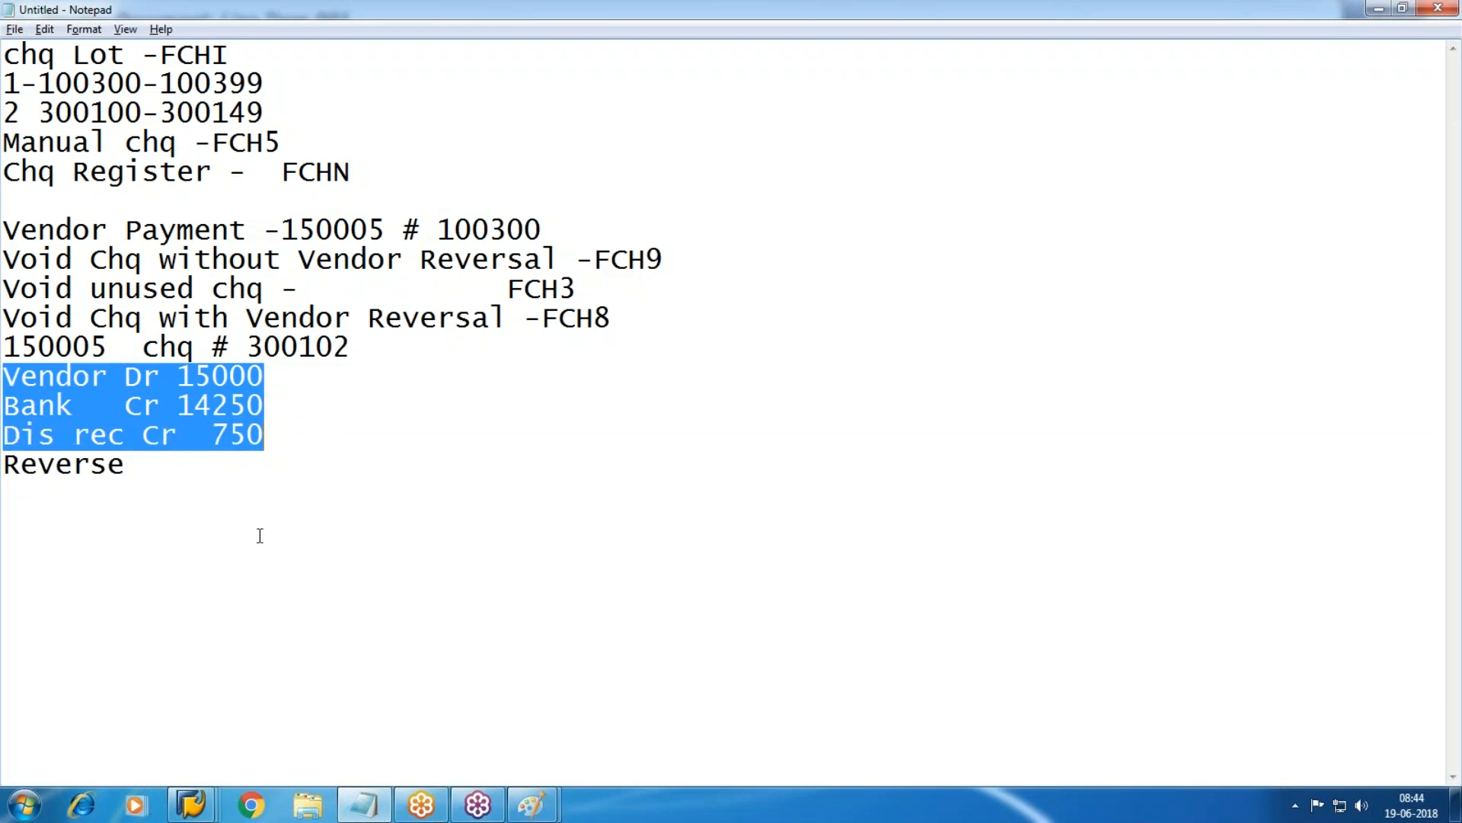
left_click(56, 530)
key("Return")
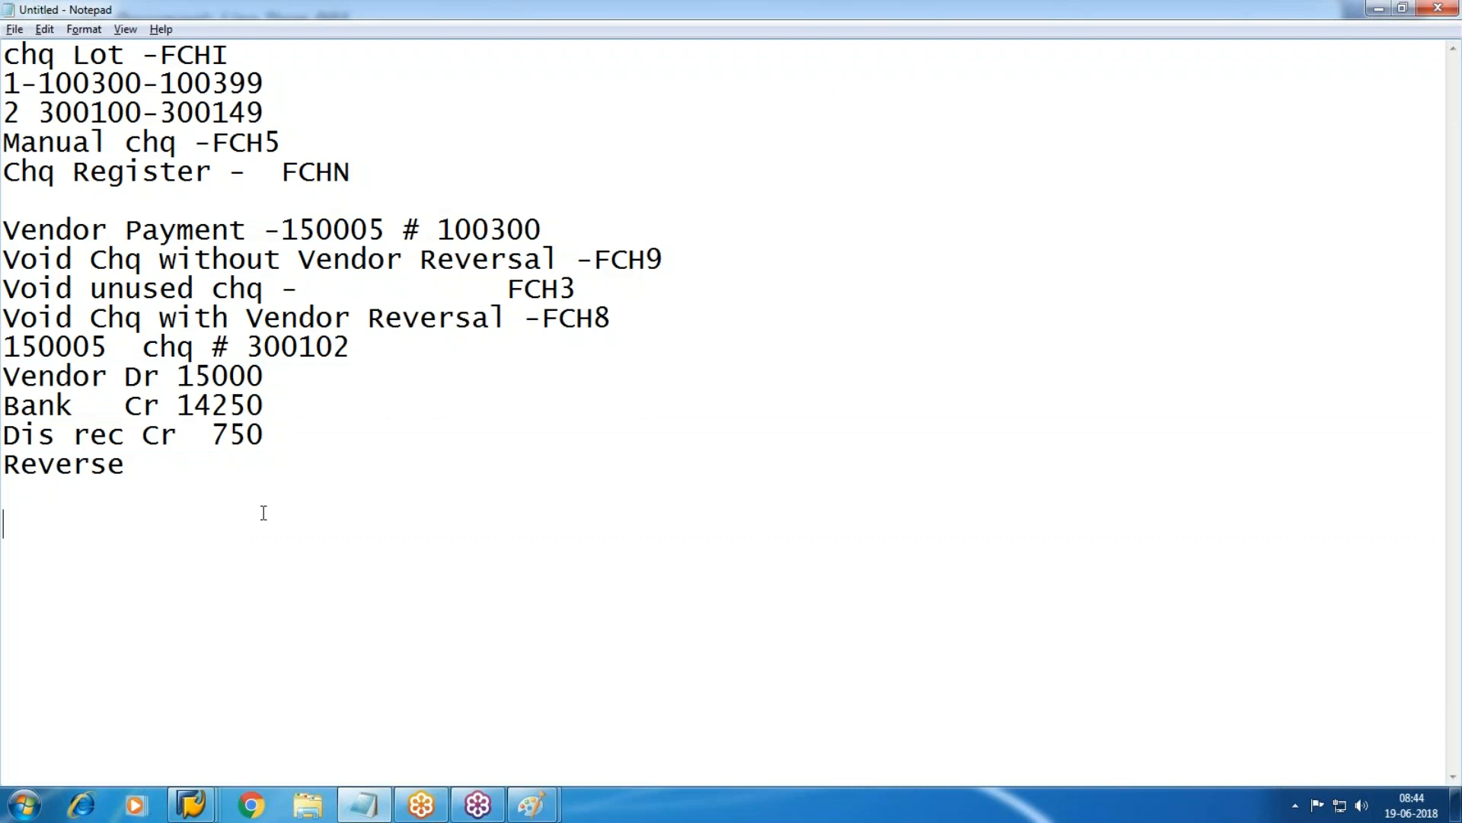
type("next payme")
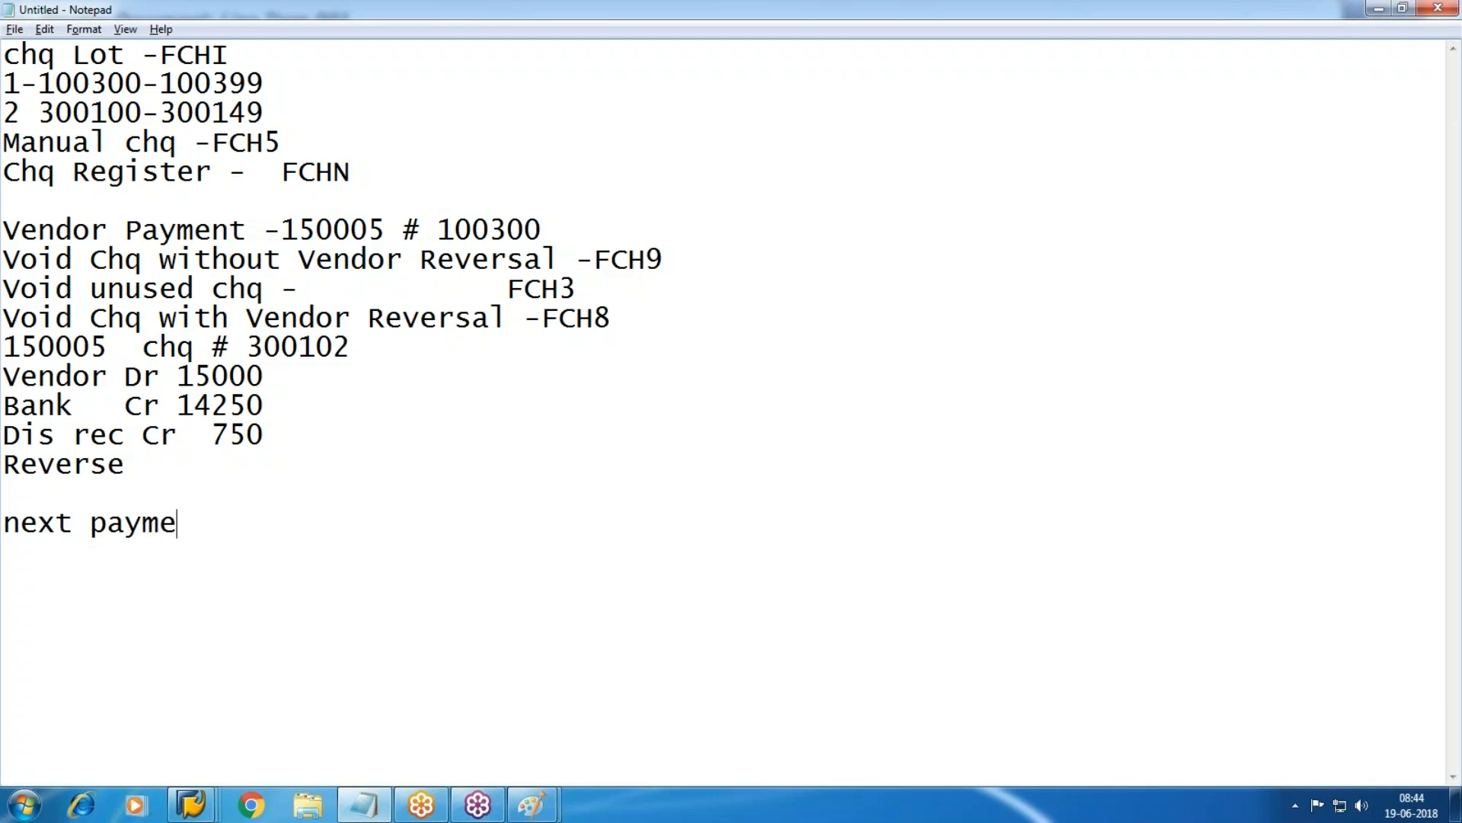
type("nt entry")
key("Return")
key("Return")
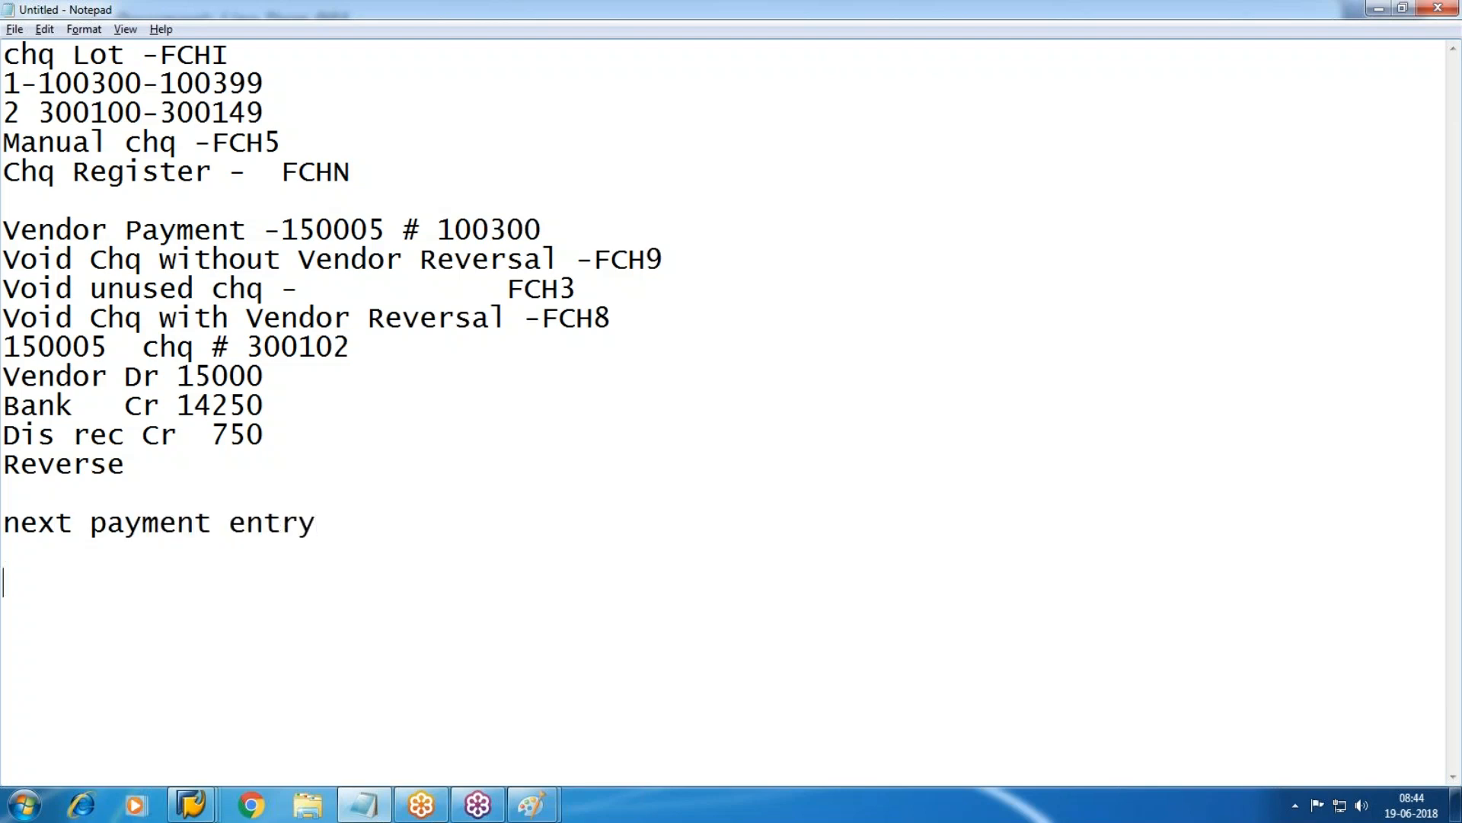
key("ctrl+v")
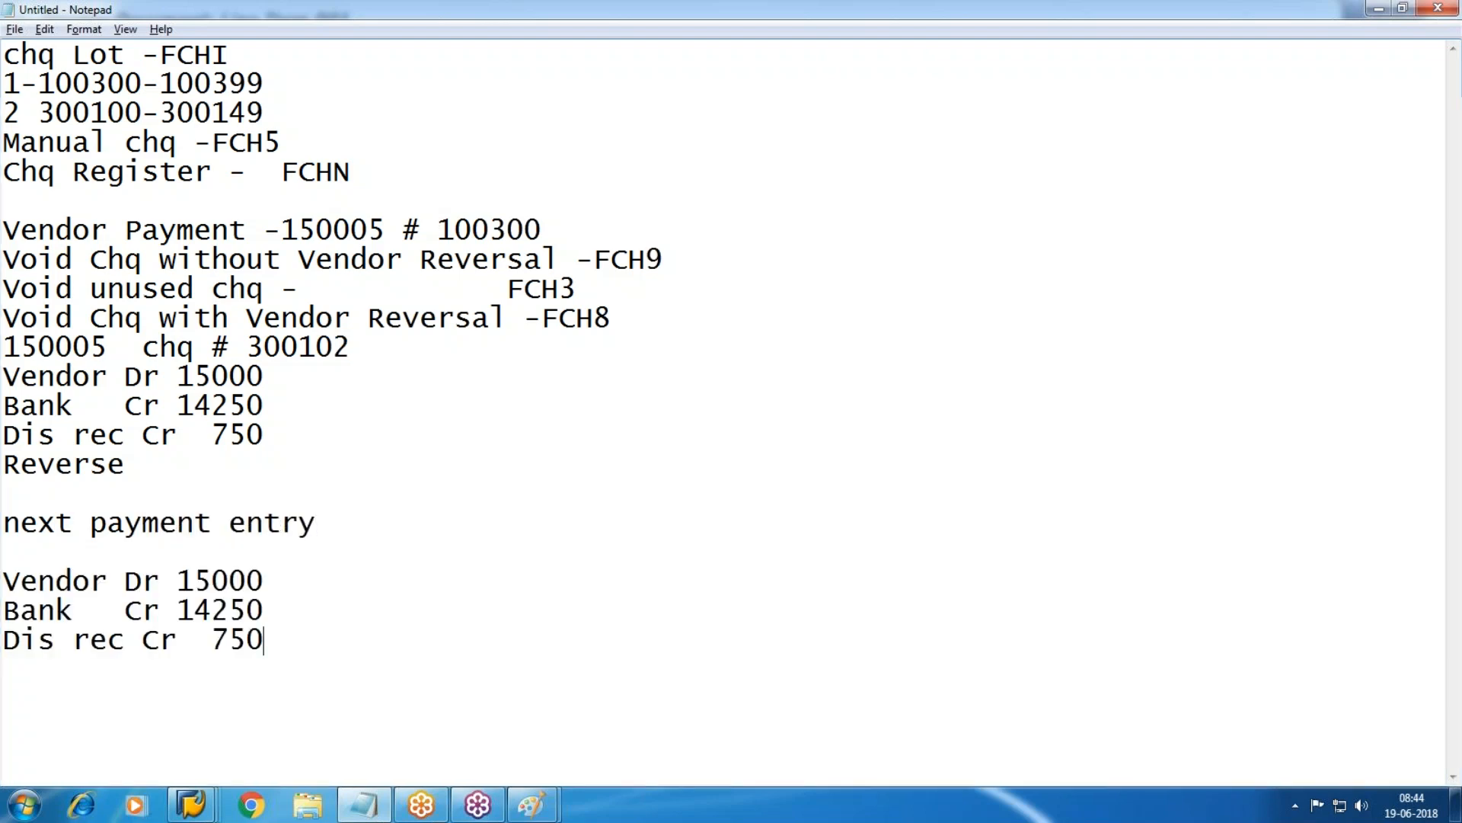
Copy the three 150005 posting lines under Reverse.
left_click_drag(4, 376, 308, 426)
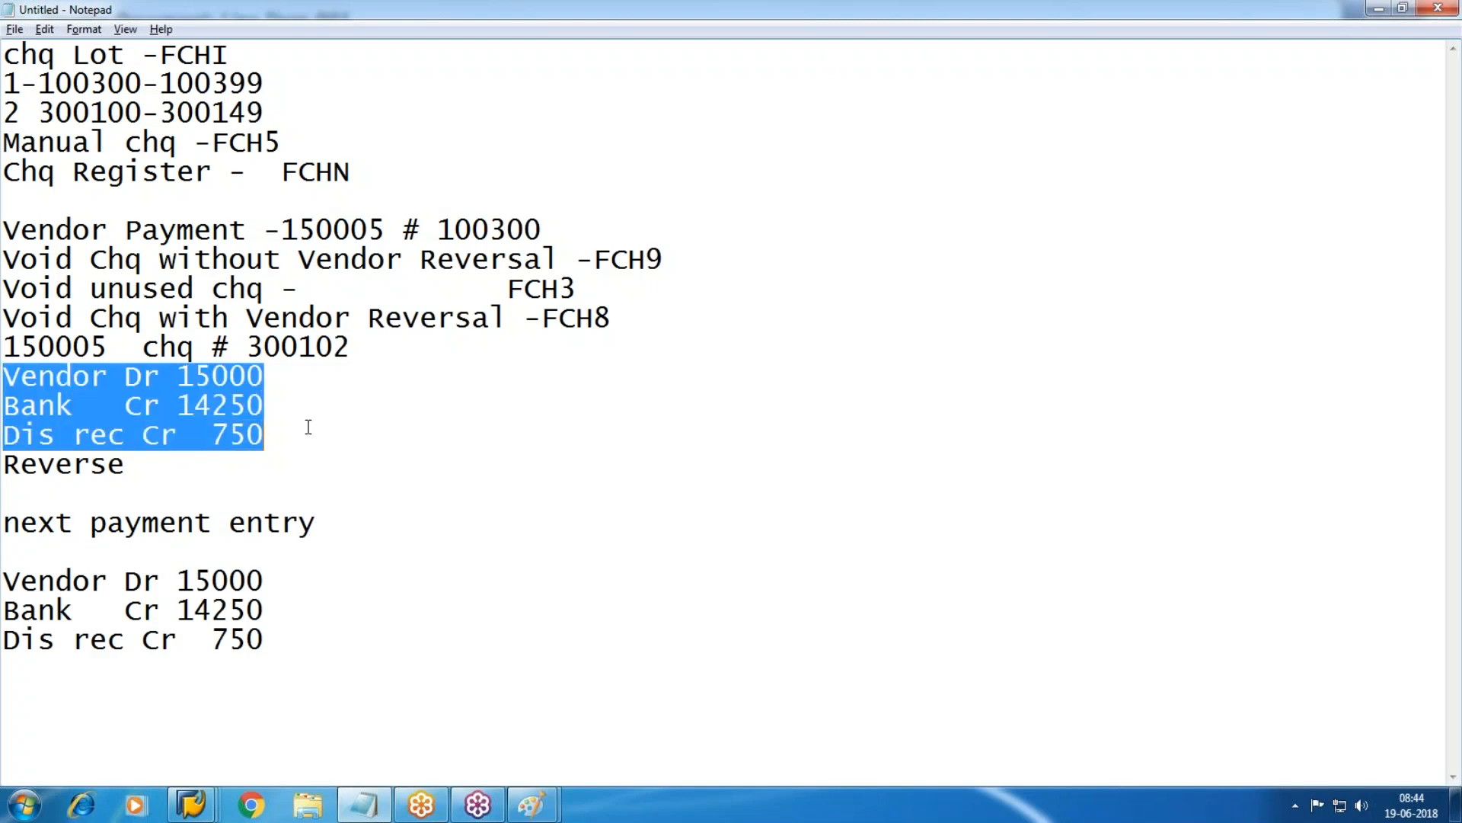
key("ctrl+c")
left_click(70, 494)
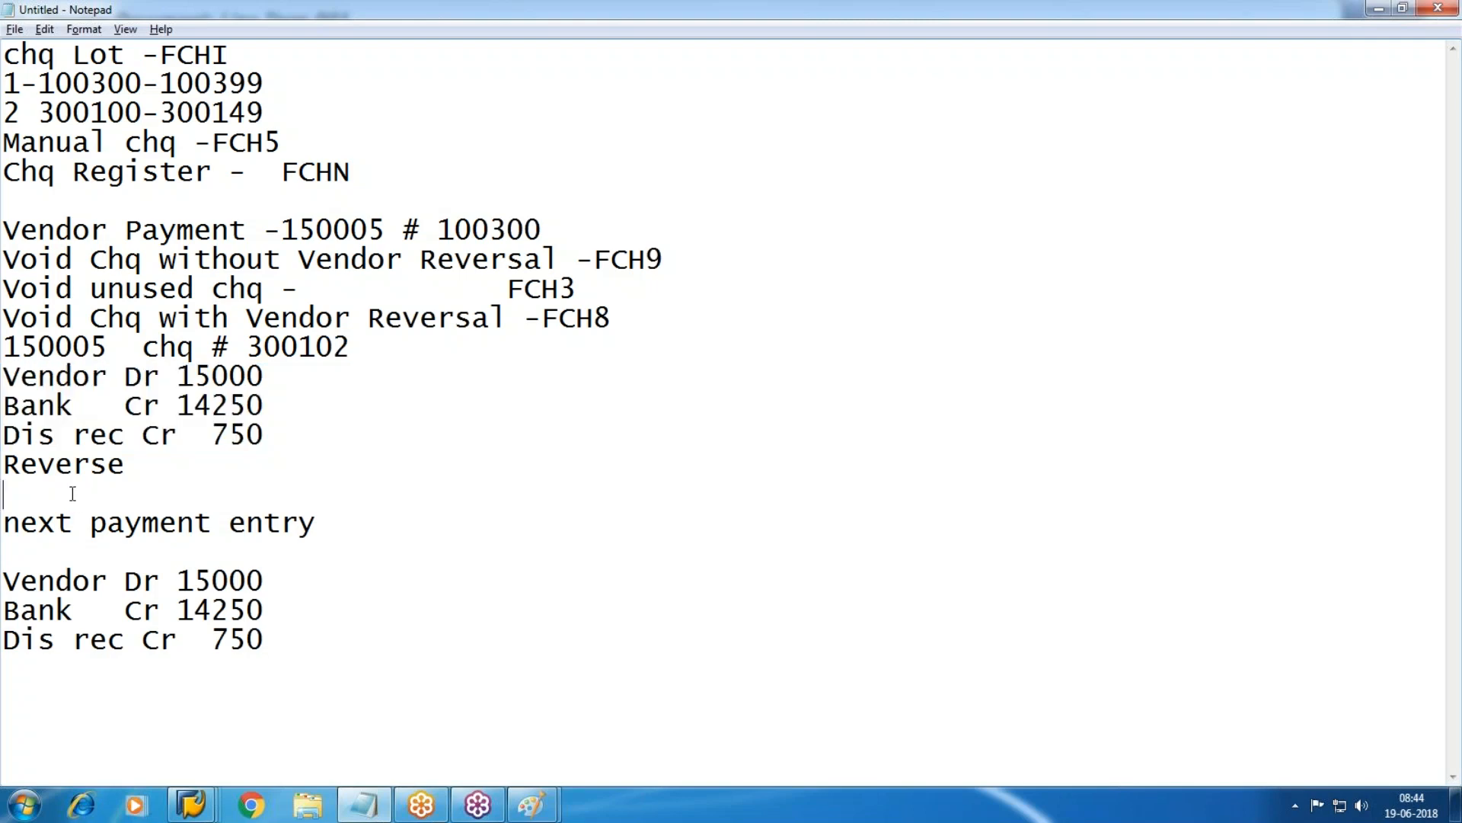
key("ctrl+v")
Swap debits and credits under Reverse: Vendor cr, Bank dr, Dis rec dr.
left_click(192, 462)
left_click(163, 493)
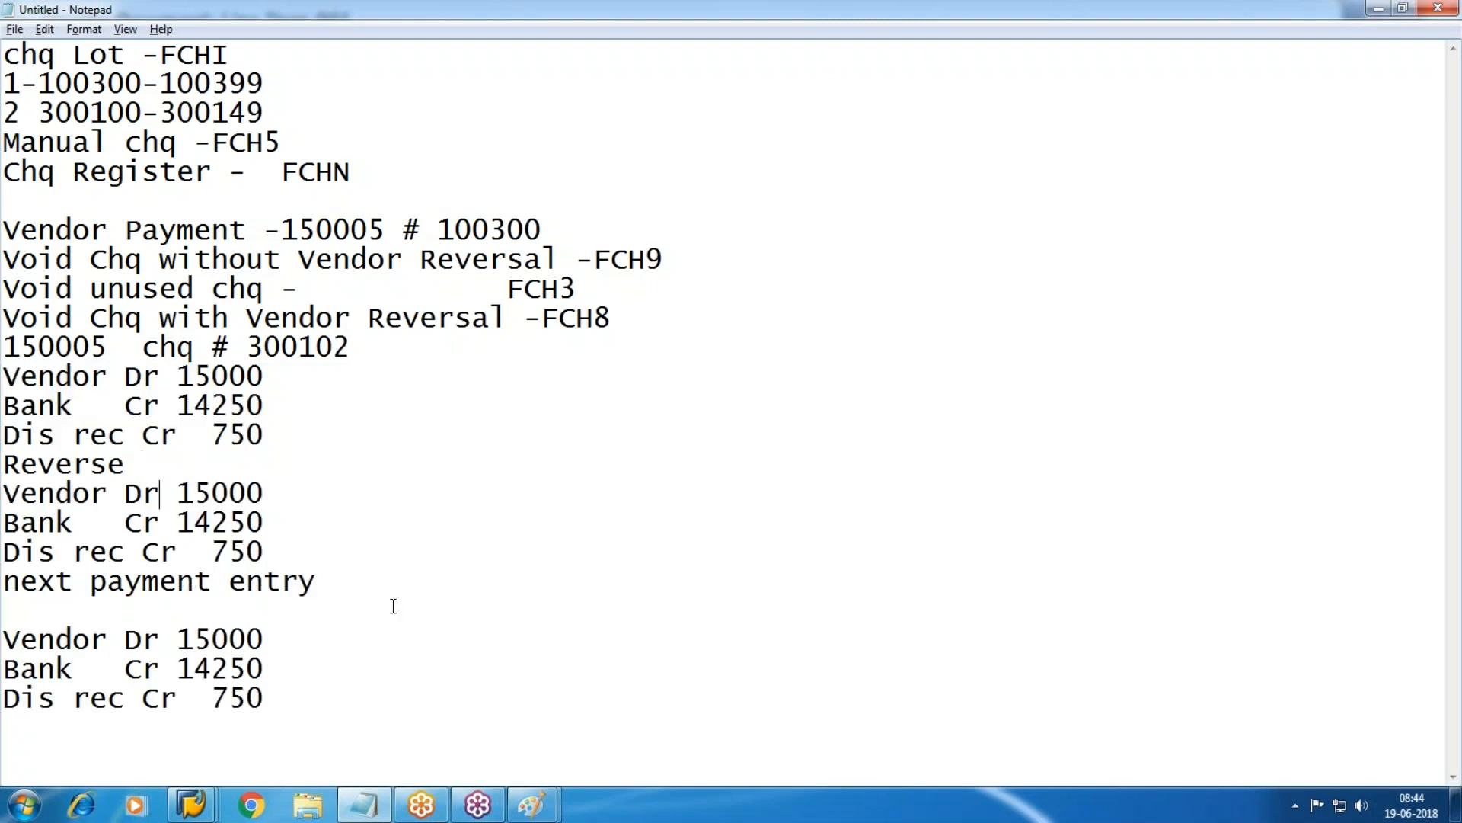
key("BackSpace")
key("BackSpace")
type("cr")
left_click(163, 521)
key("BackSpace")
key("BackSpace")
type("dr")
left_click(176, 554)
key("BackSpace")
key("BackSpace")
type("dr")
left_click(118, 614)
left_click(357, 571)
Append 190003 to 'next payment entry', checking it in the vendor line item list.
type("190003")
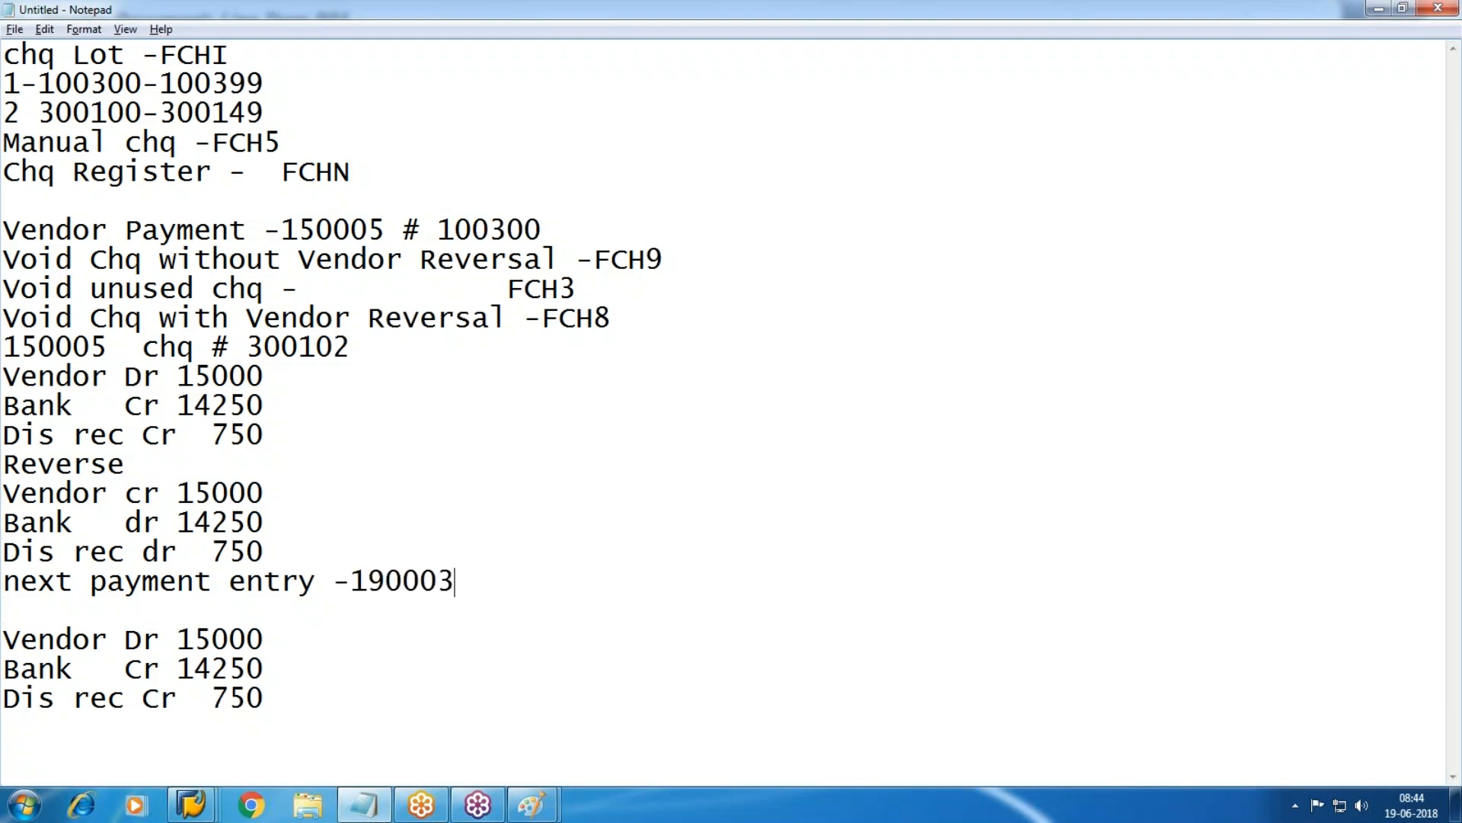
key("alt+Tab")
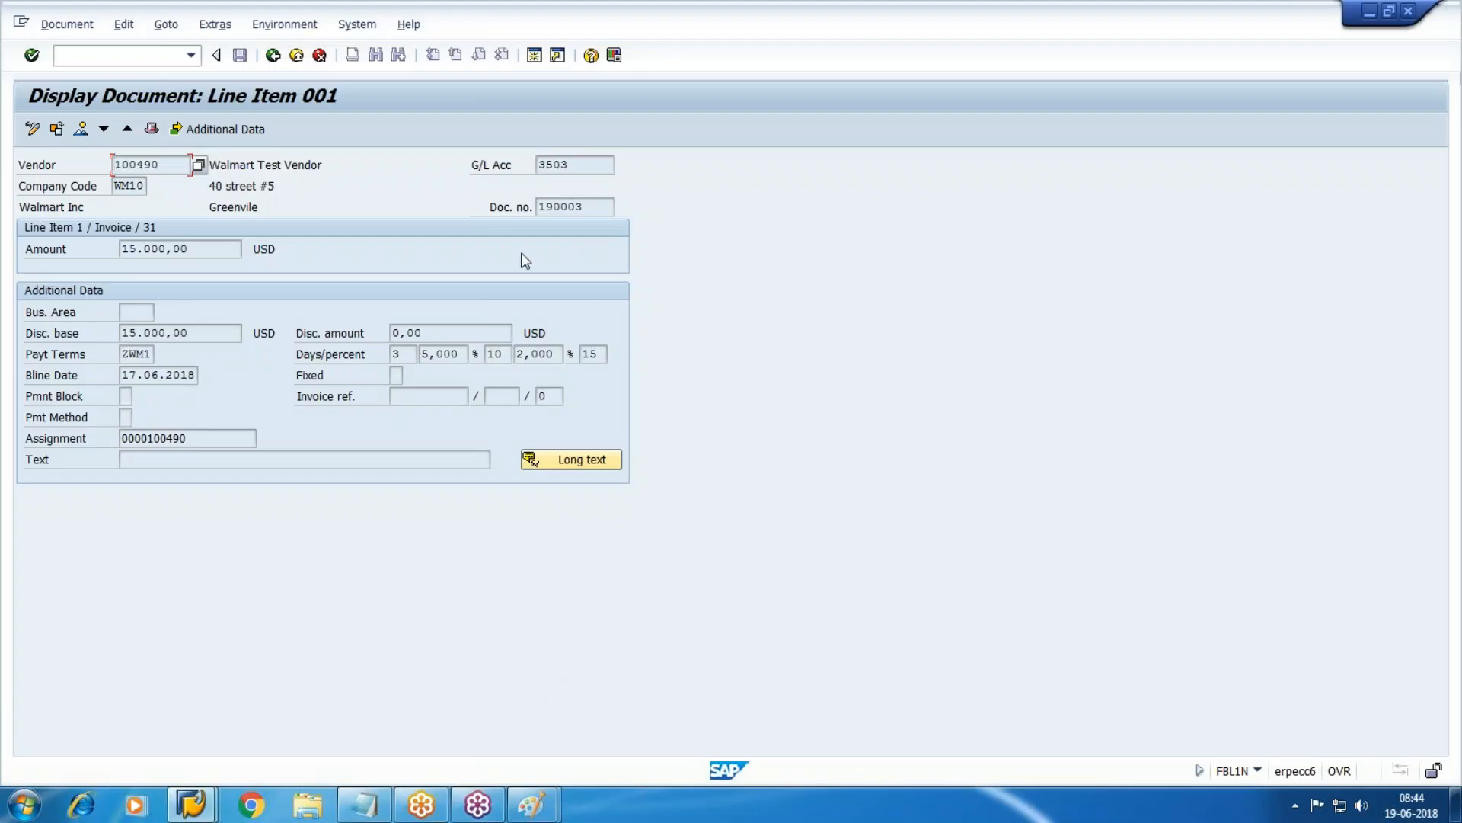
left_click(274, 57)
left_click_drag(329, 428, 908, 431)
key("alt+Tab")
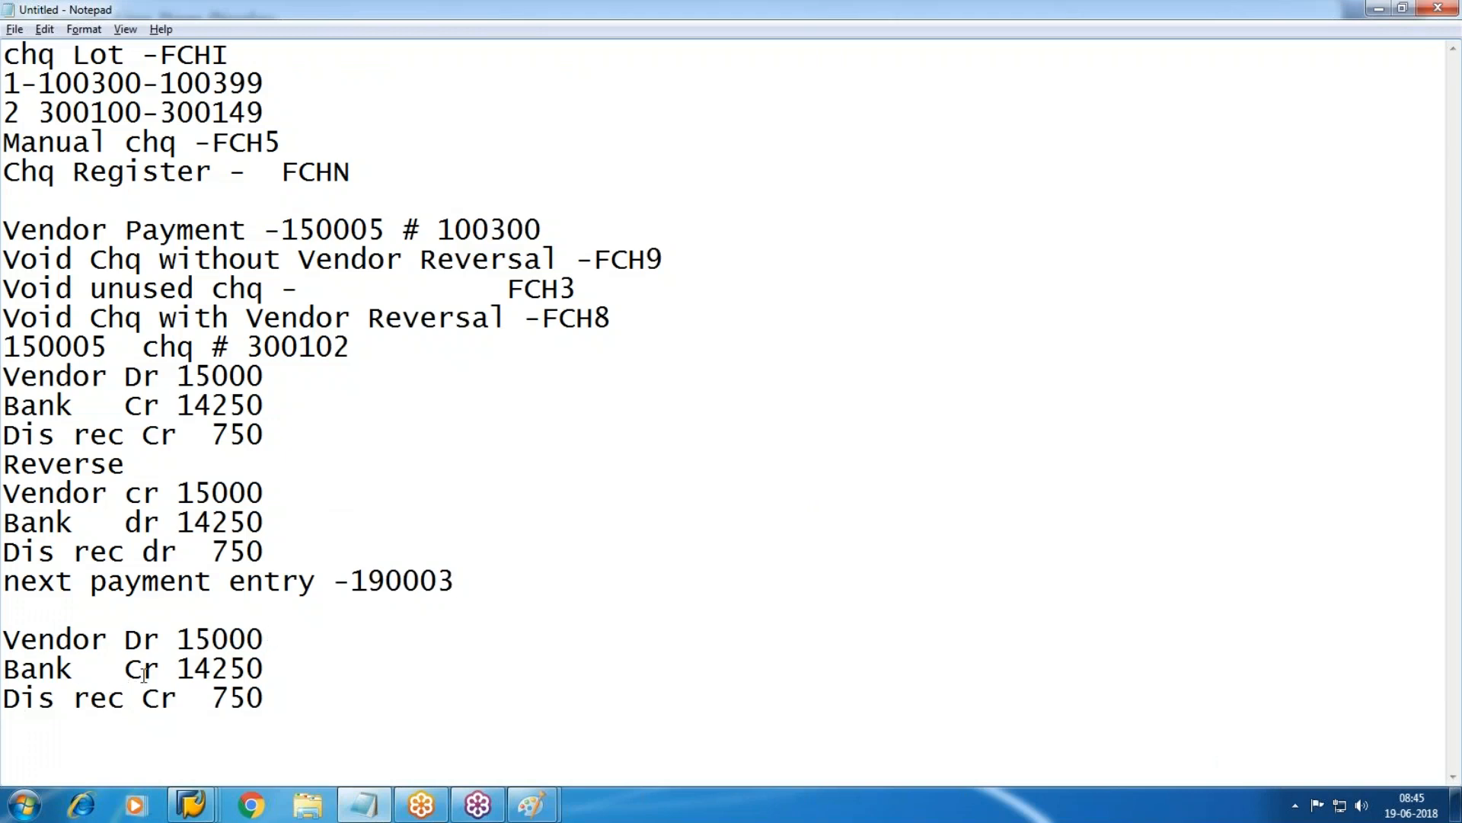
Insert a 'Bank charges Dr 50' line after 'Bank Cr 14250'.
left_click(266, 669)
key("Return")
type("Bank")
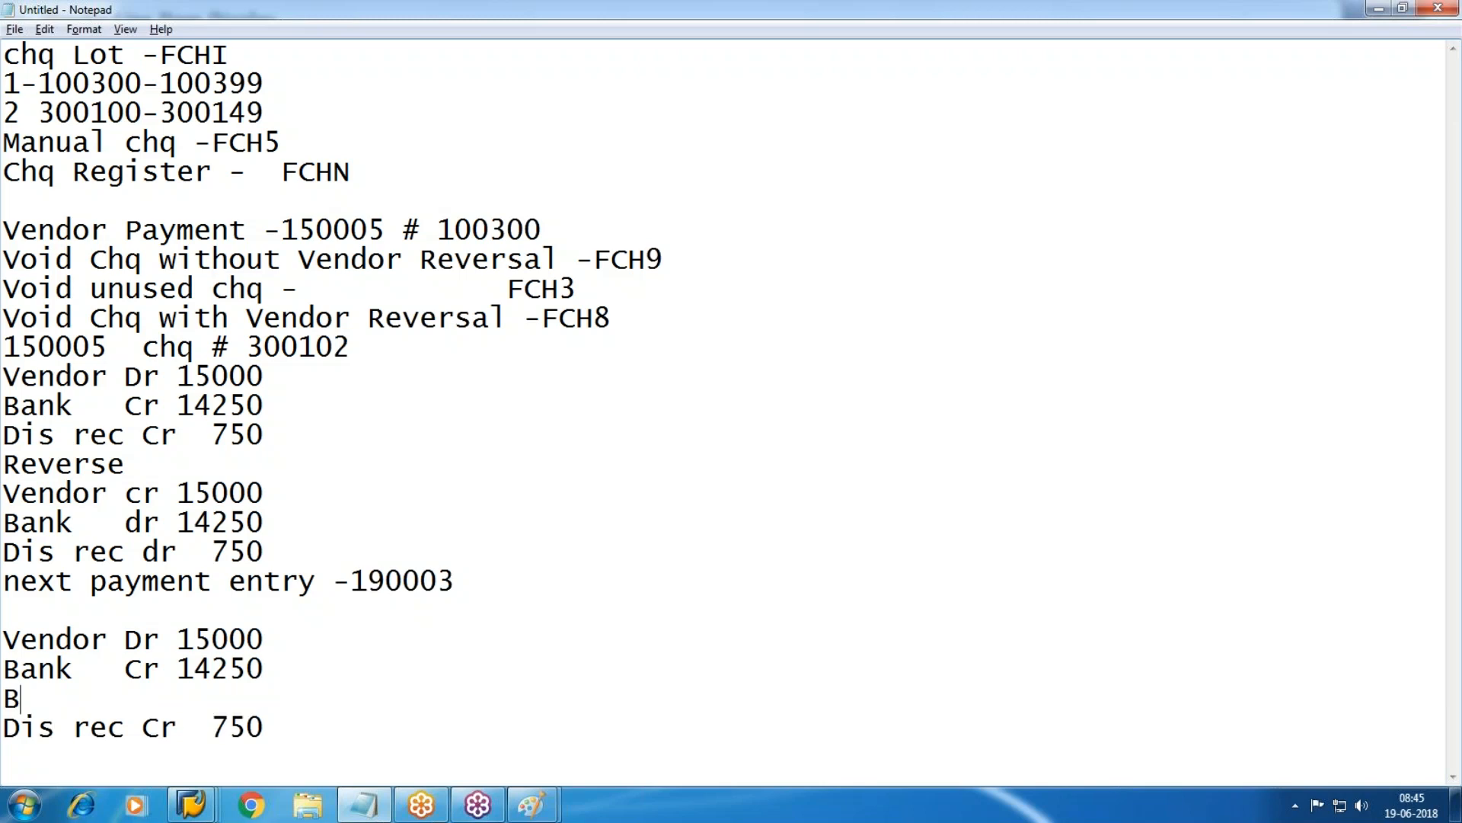
key("BackSpace")
key("BackSpace")
key("BackSpace")
type("charges ")
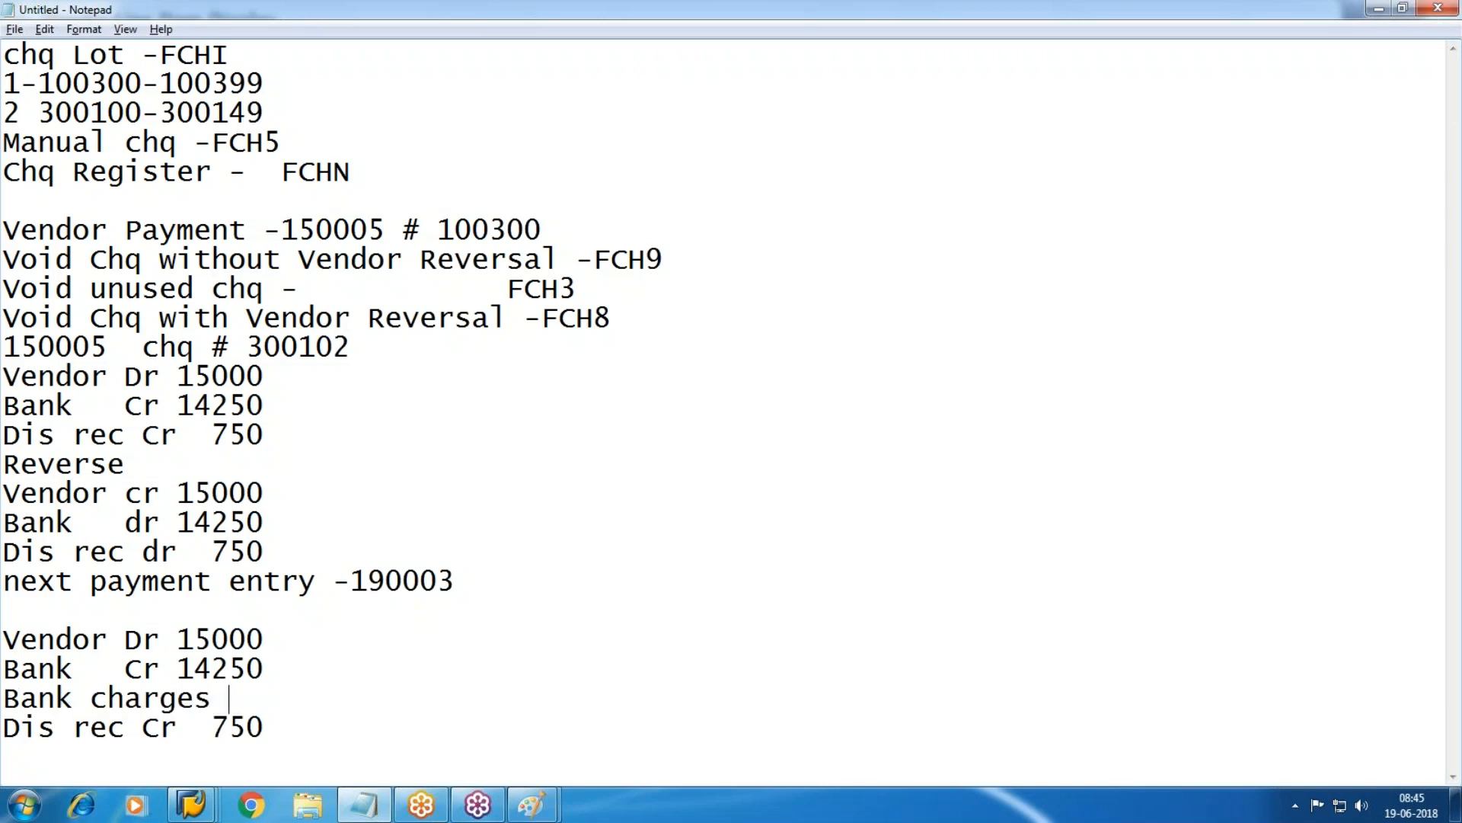
type("Dr   50")
left_click_drag(369, 695, 8, 696)
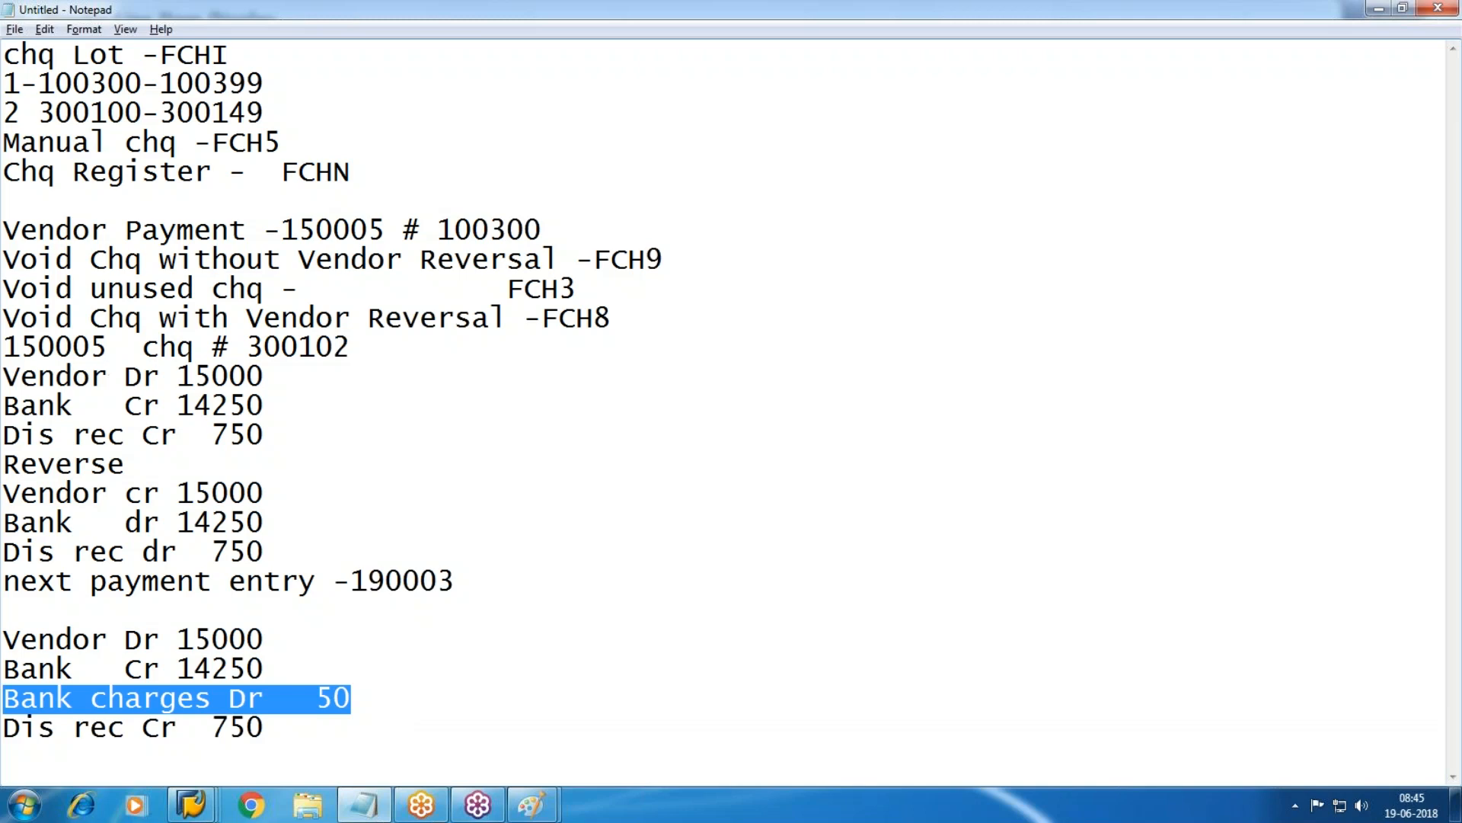
left_click(191, 803)
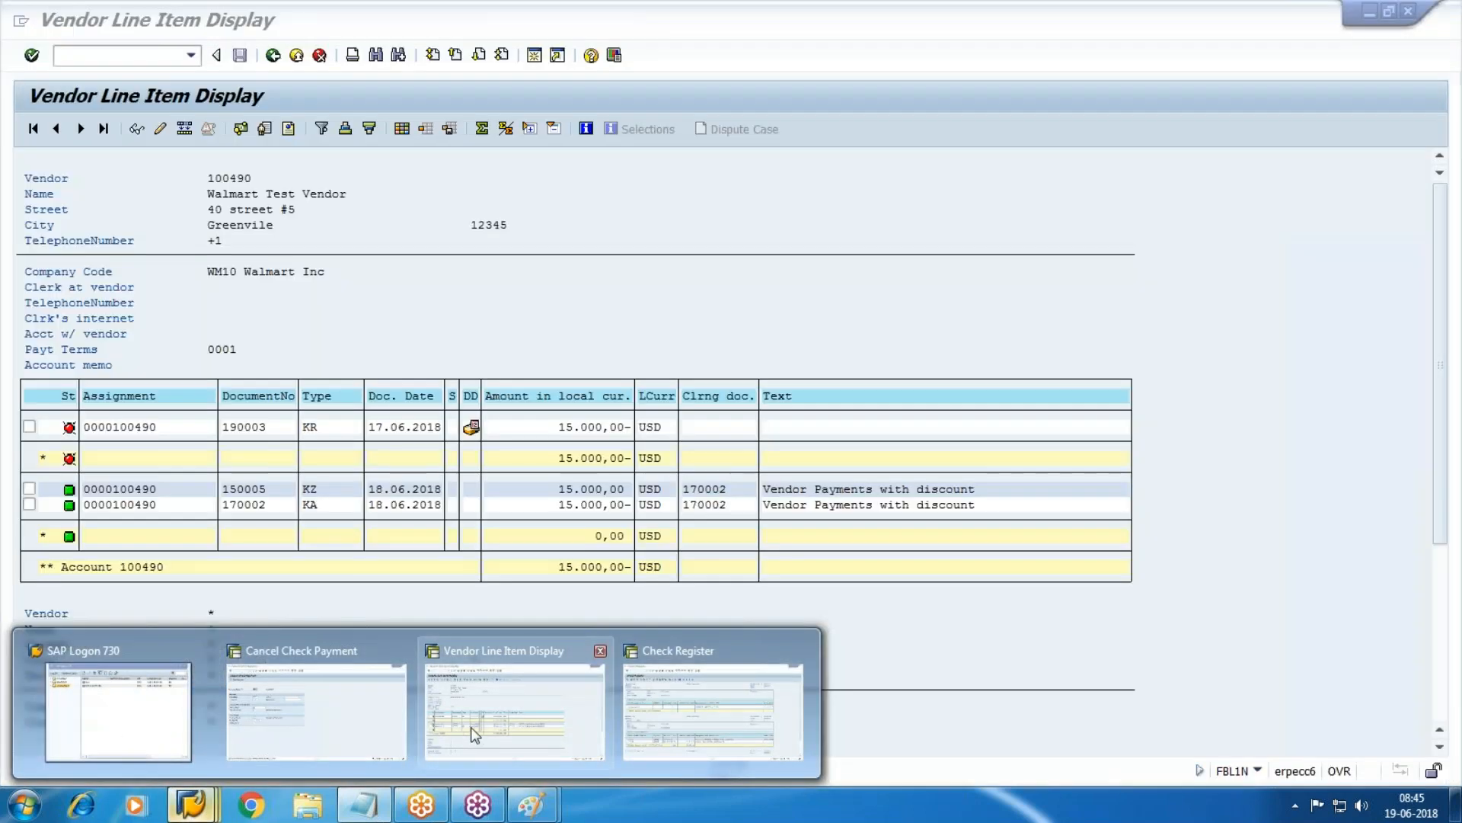
left_click(335, 712)
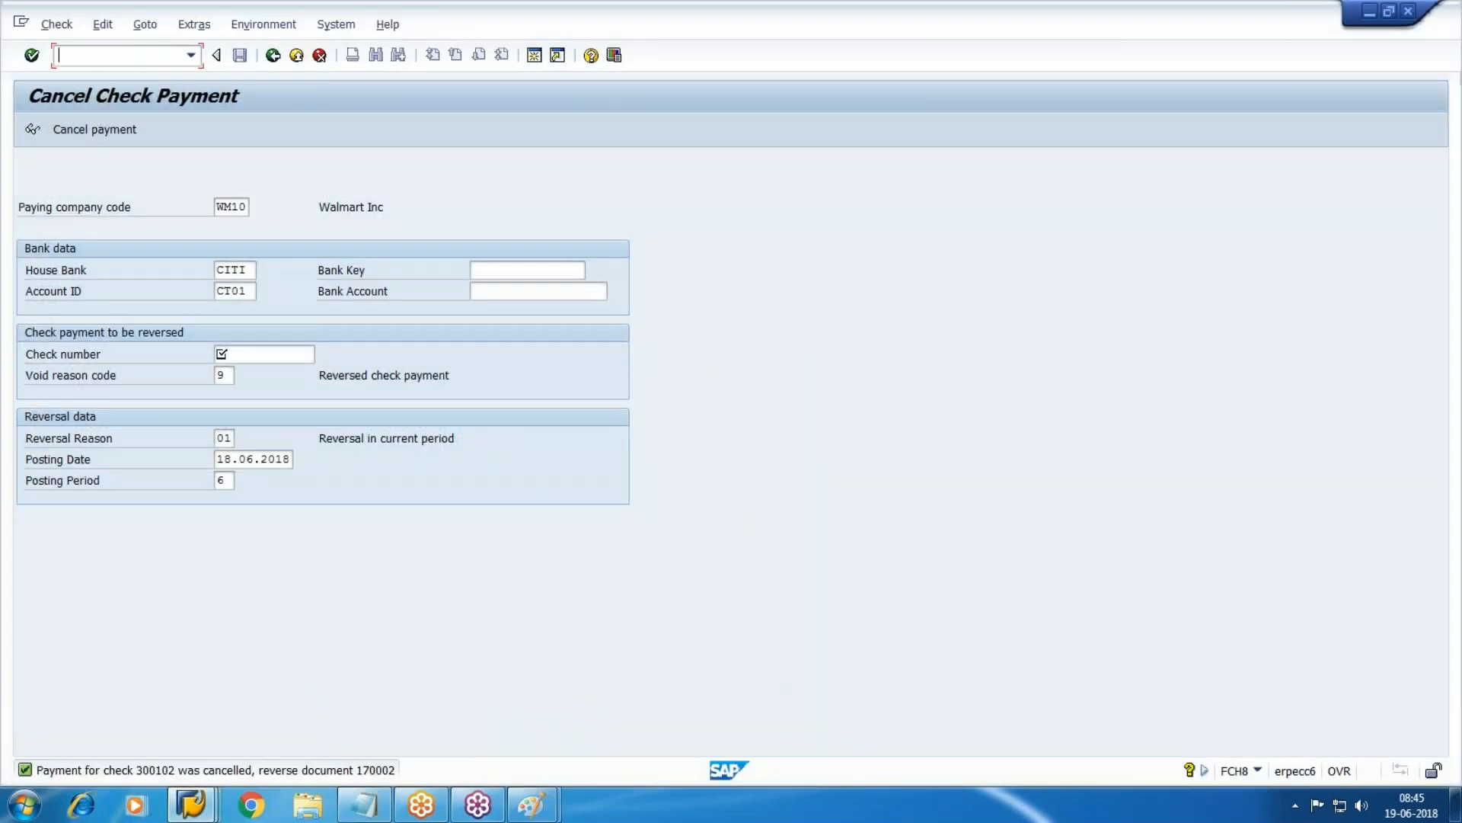
Start creating G/L account 1511 in FS00 under the Admn & Selling Cost group.
type("/nfs00")
key("Return")
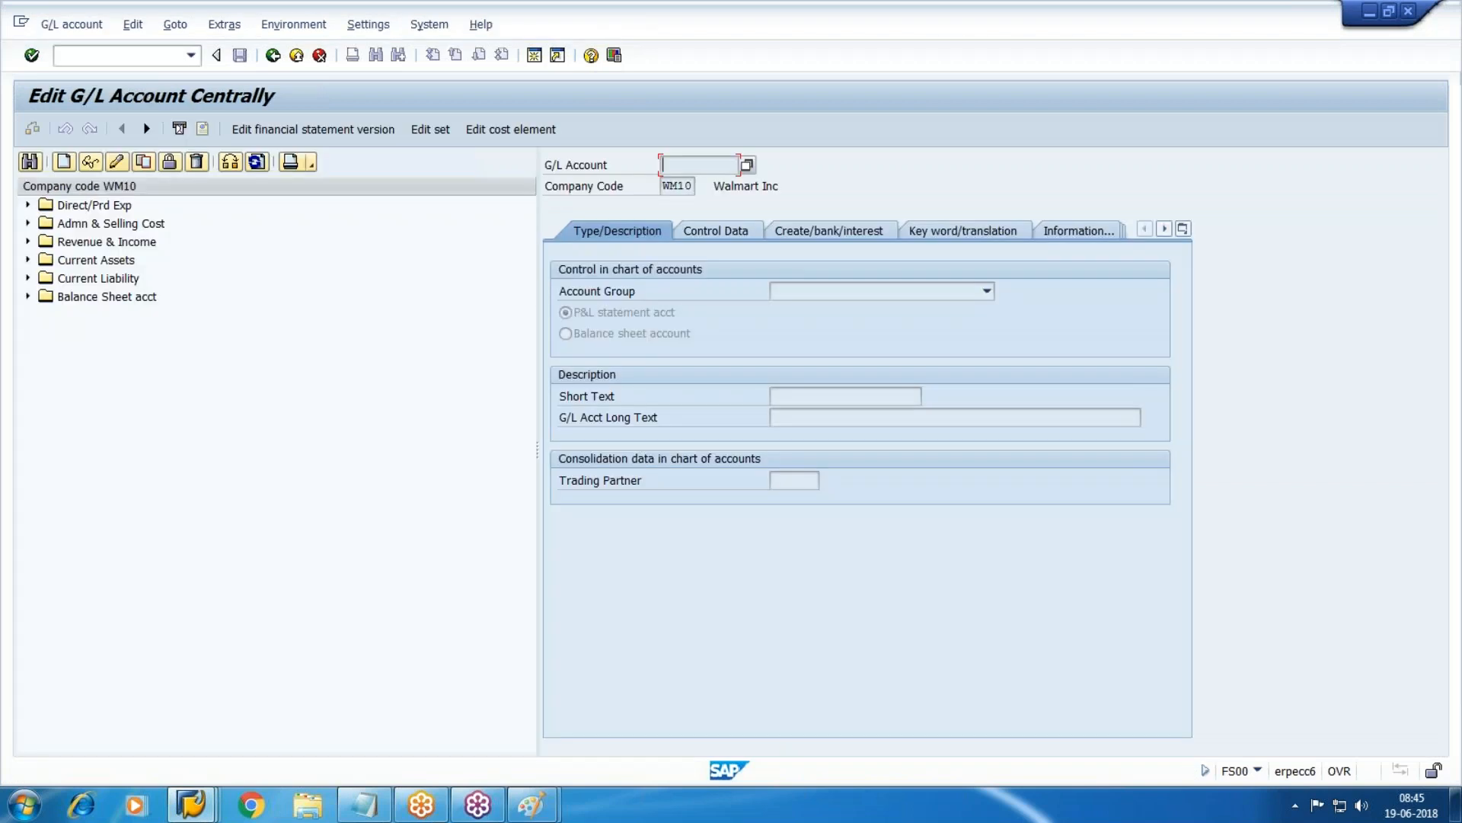
left_click(90, 243)
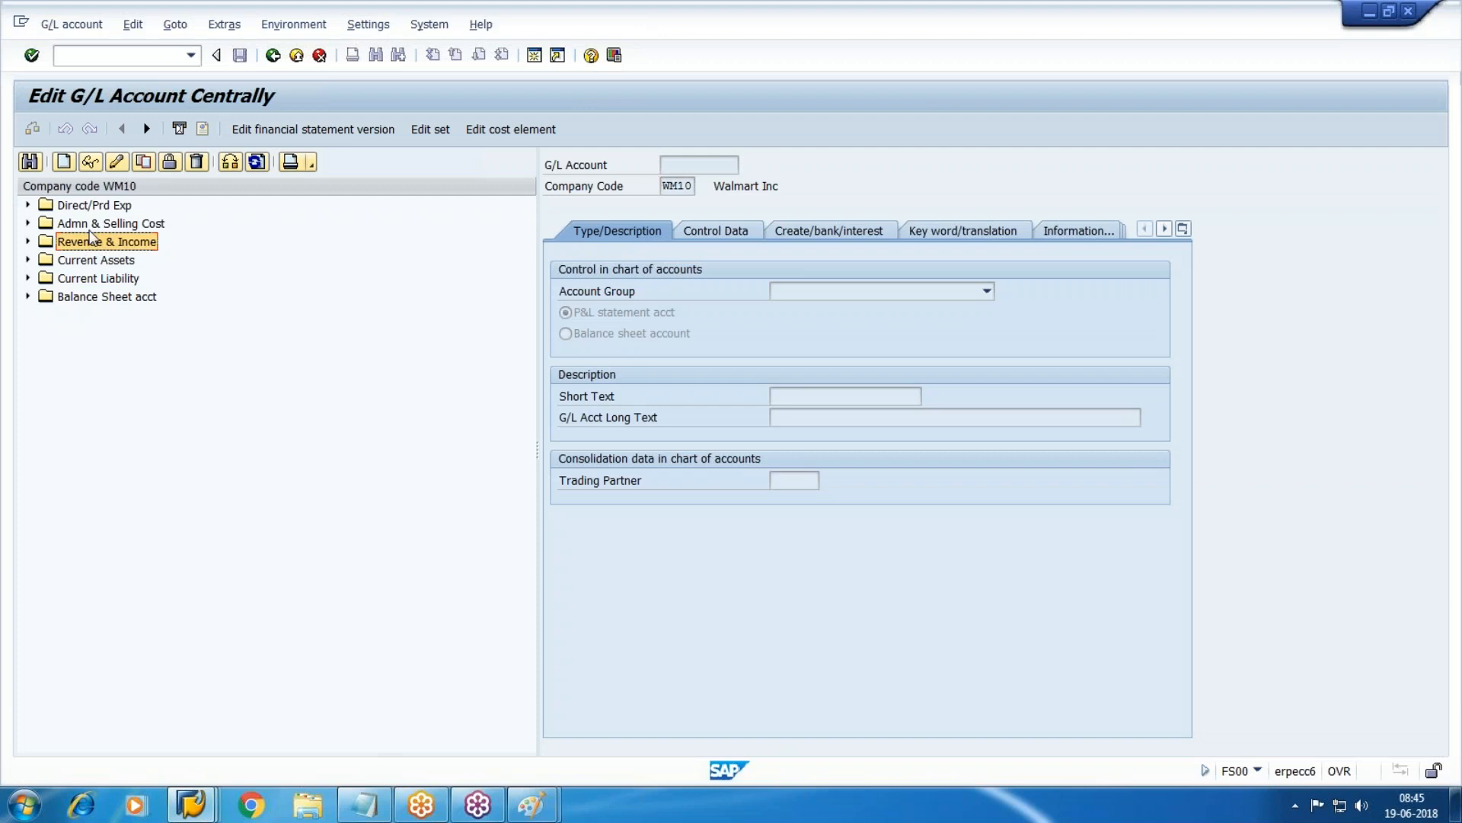
left_click(76, 223)
left_click(28, 223)
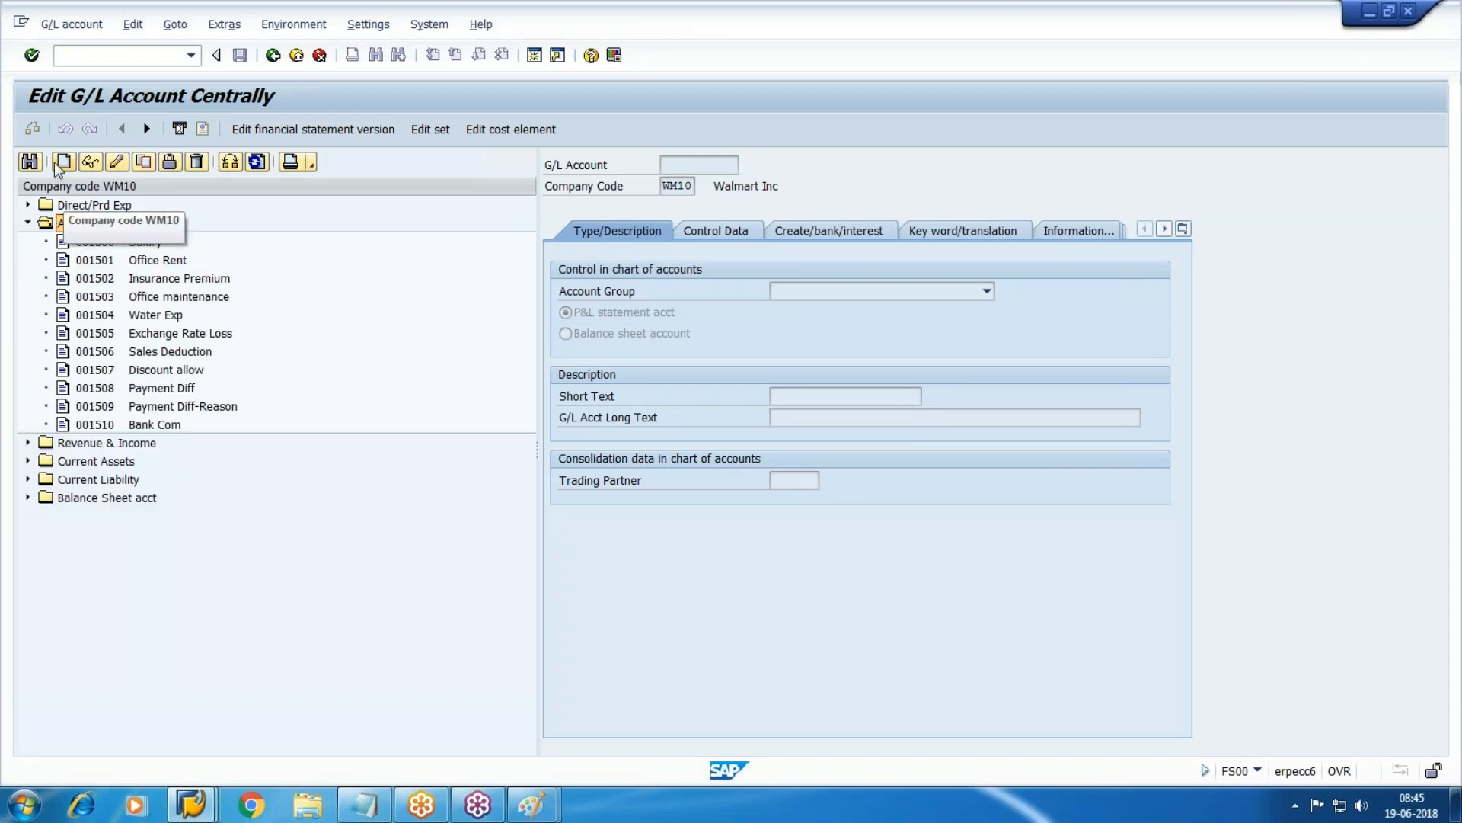
left_click_drag(153, 252, 547, 364)
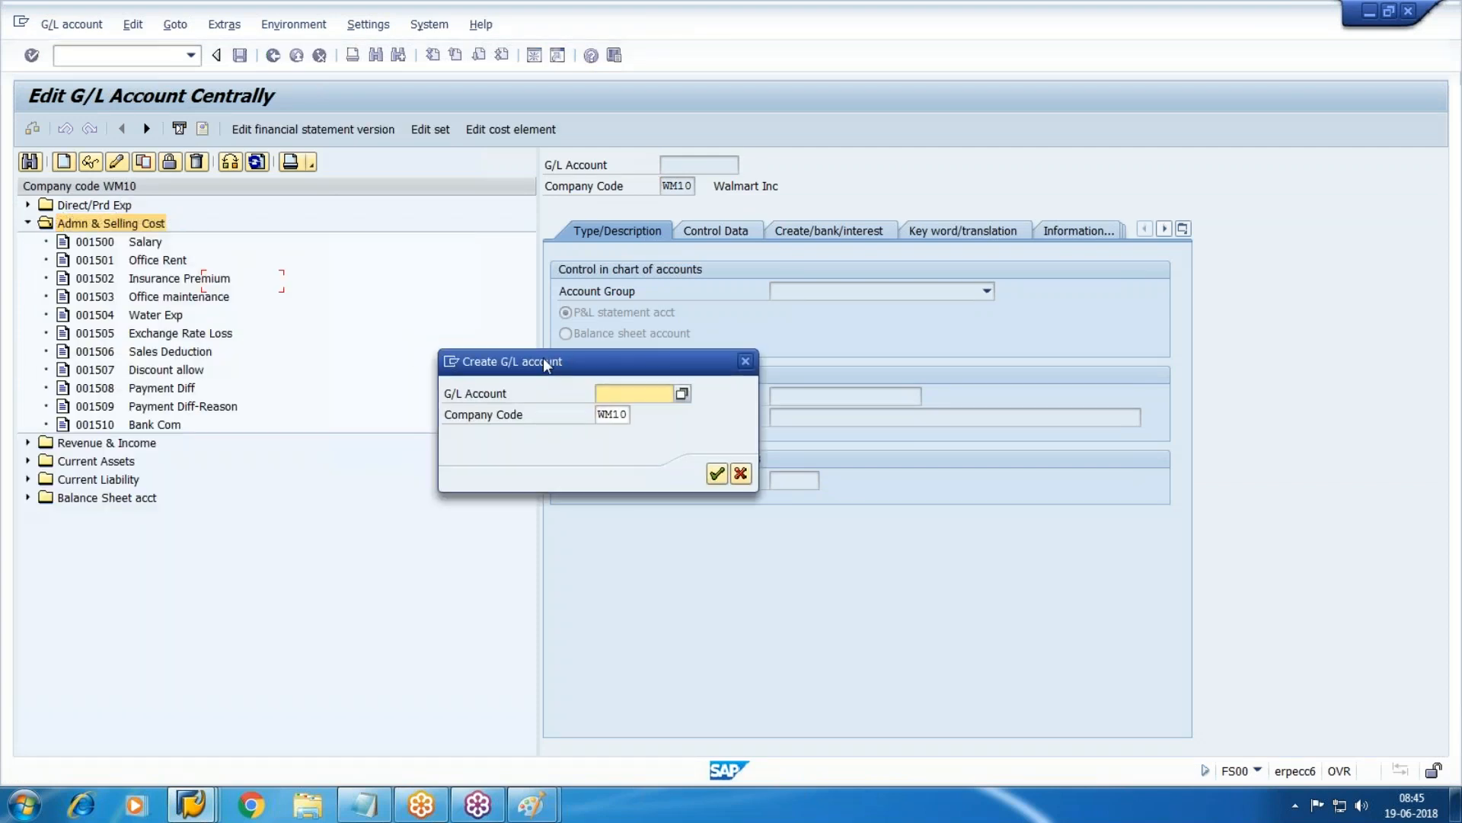
type("1511")
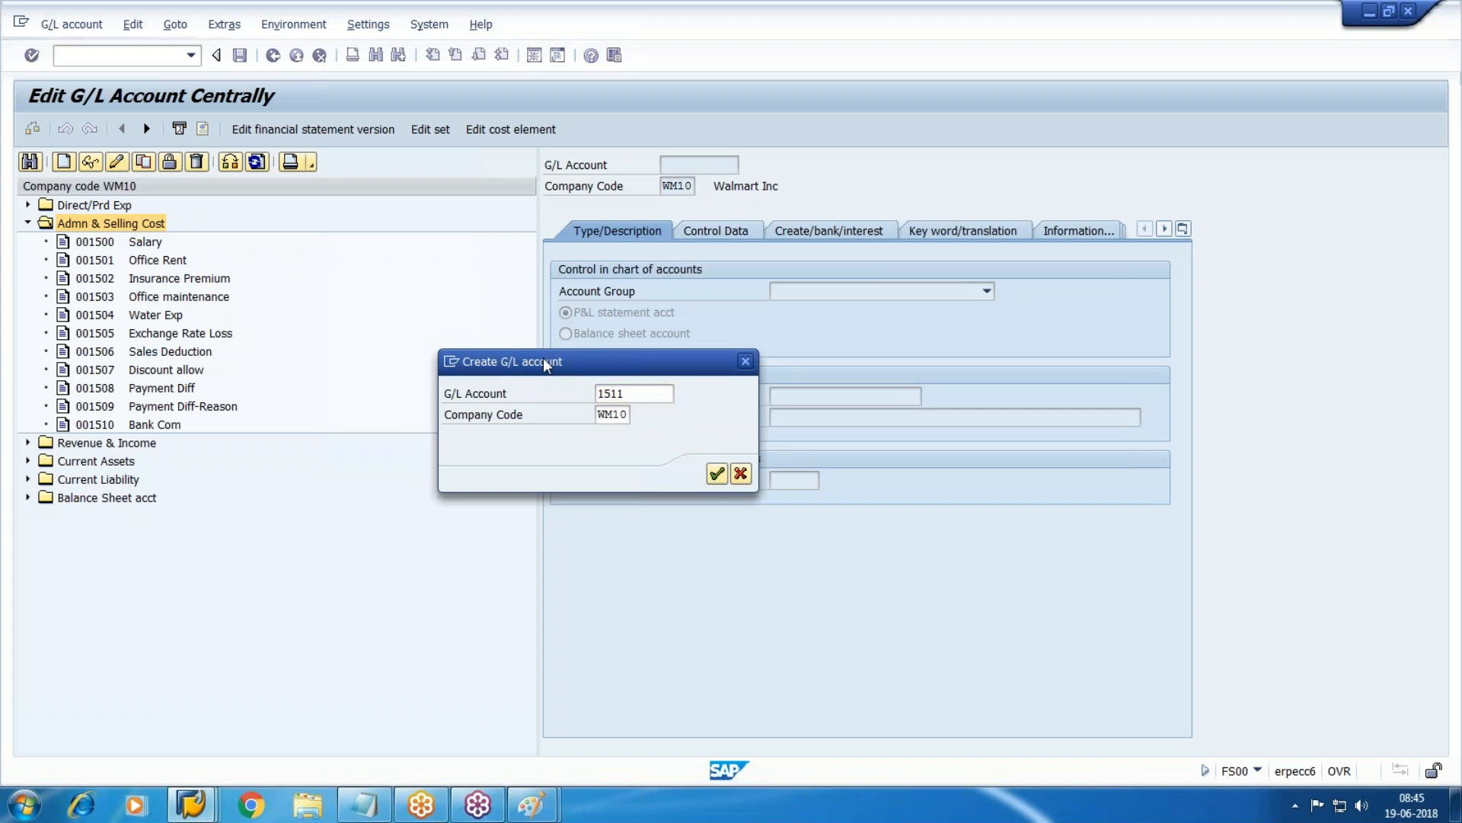
key("Return")
Give account 1511 account group Admn & Selling Cost and short and long text 'Bank Charges'.
left_click(986, 291)
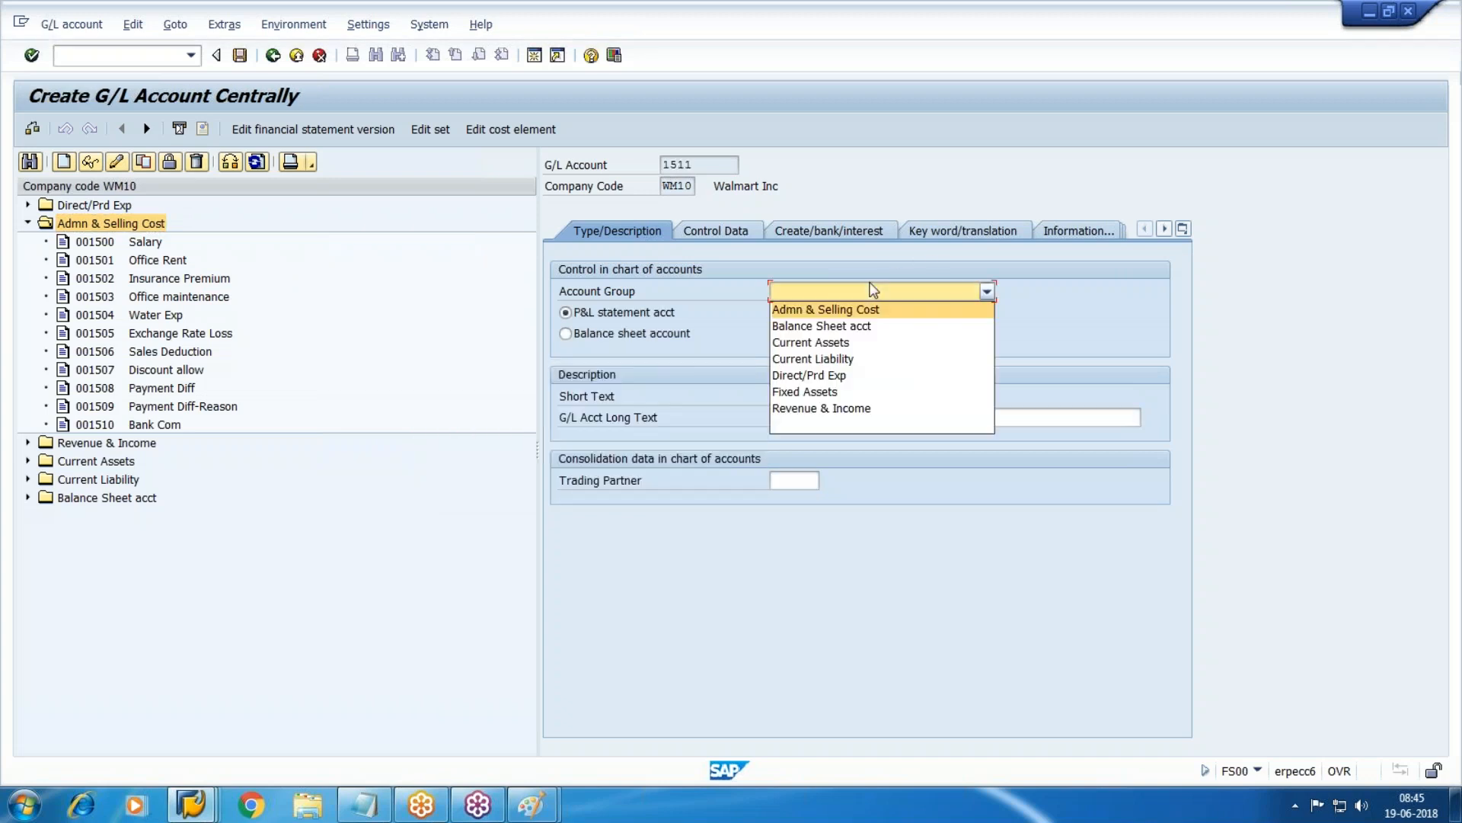
left_click(799, 313)
left_click(818, 398)
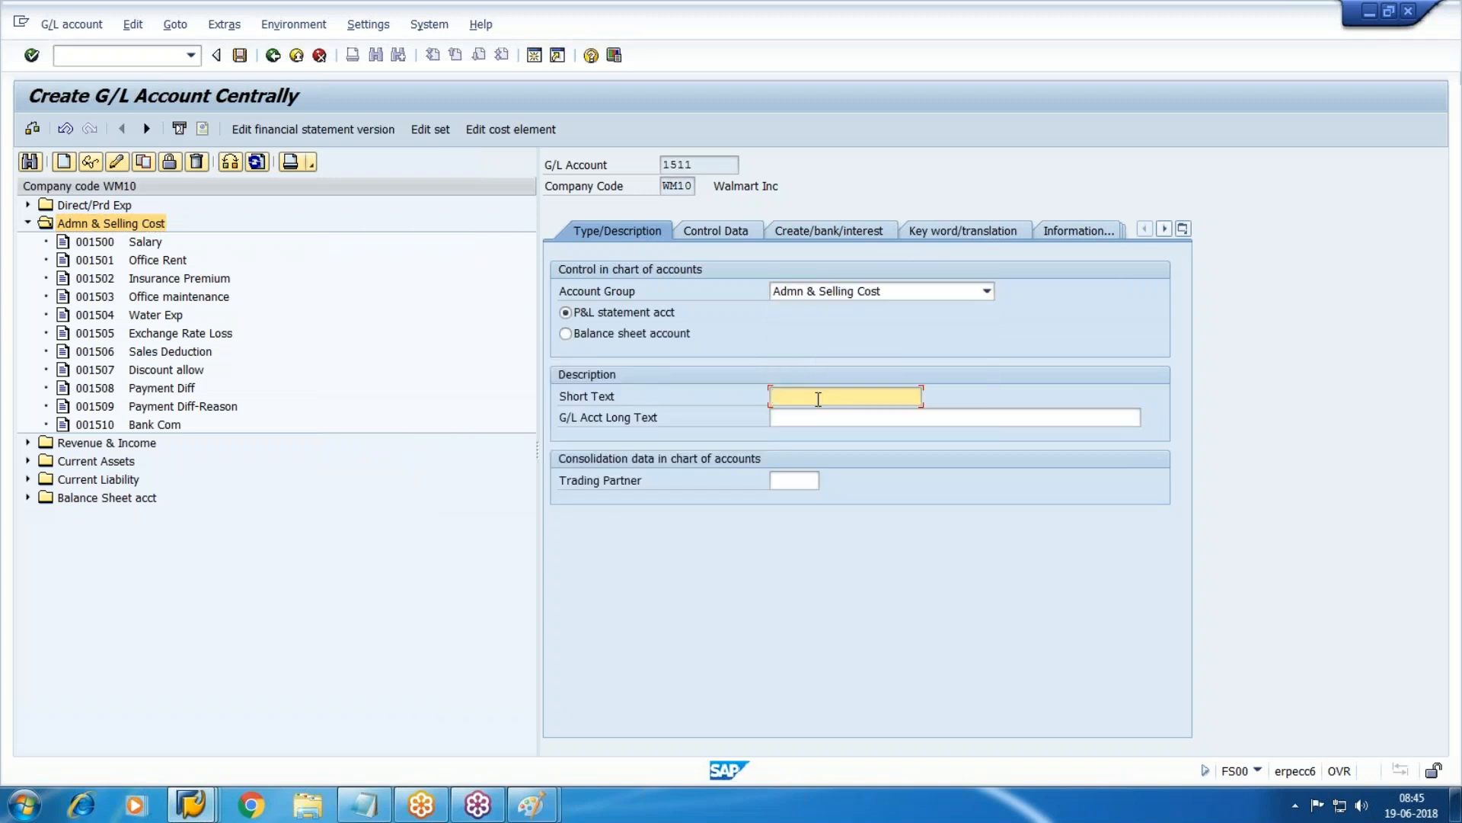
type("Bank")
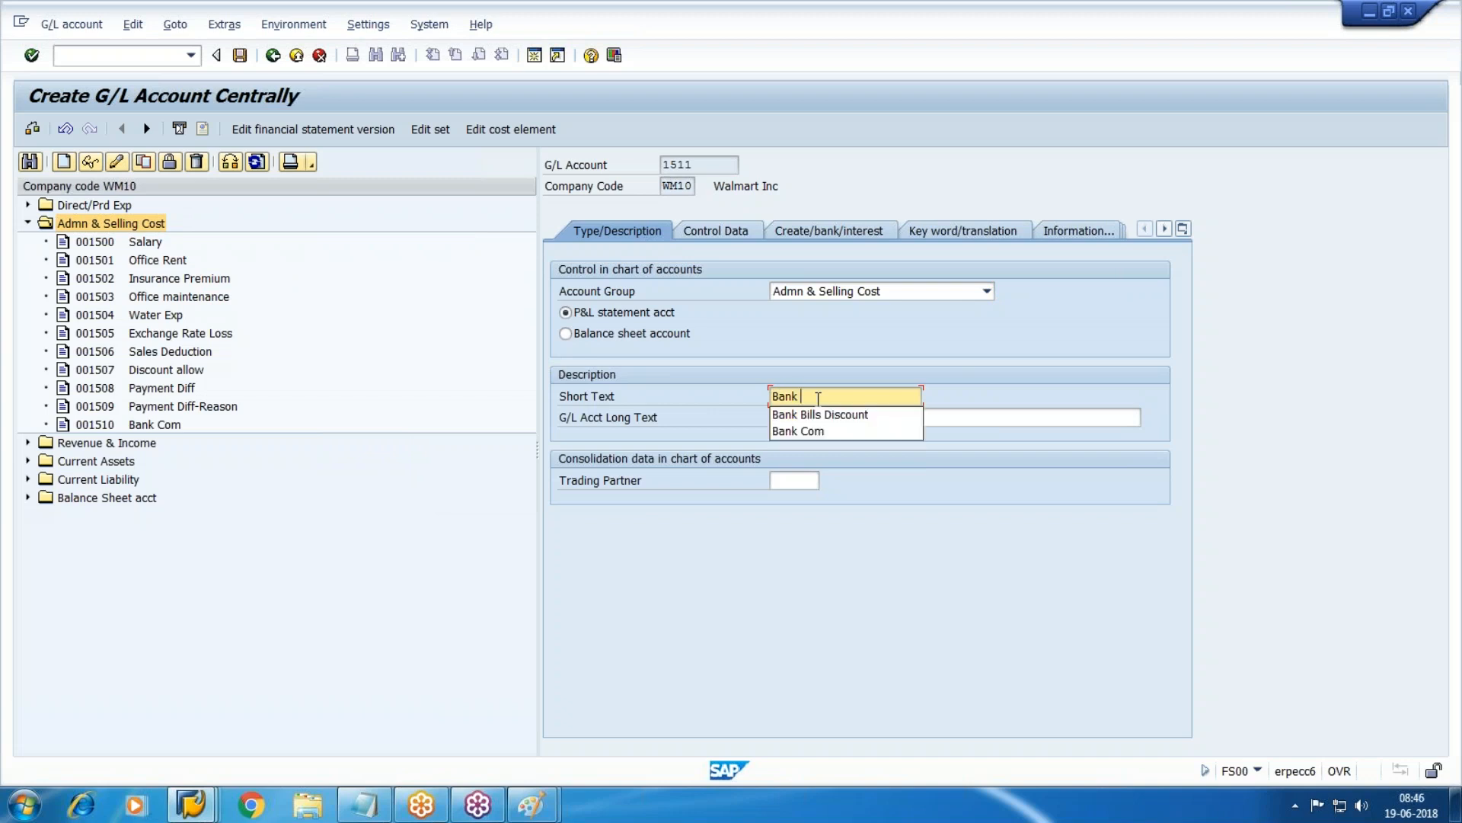
type(" Charges")
key("shift+Home")
key("ctrl+c")
key("Tab")
key("ctrl+v")
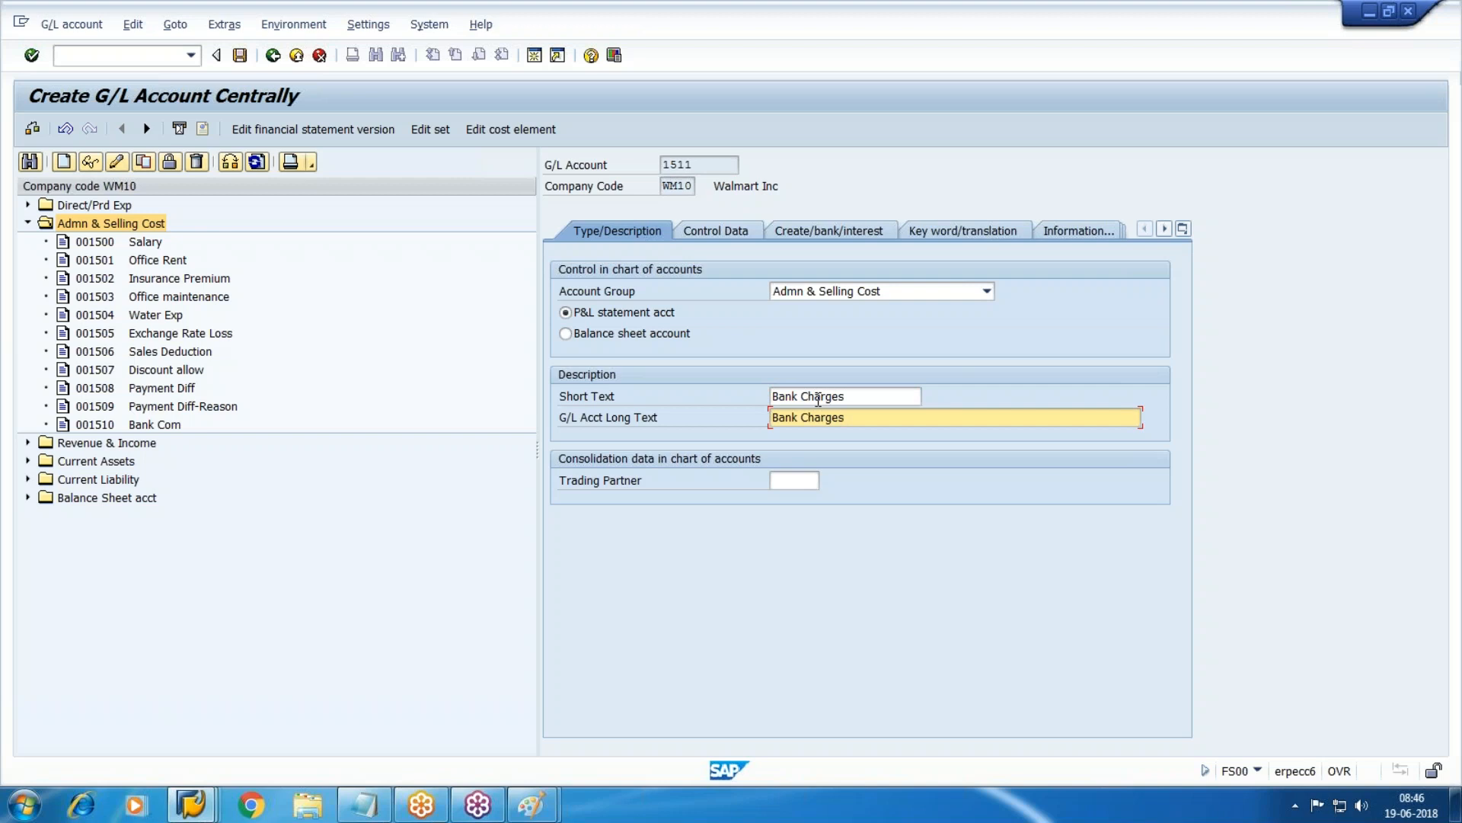
In control data, keep balances in local currency only, enable line item display, sort key 001.
left_click(716, 231)
left_click(565, 312)
key("Tab")
key("Tab")
key("Tab")
key("Tab")
key("Tab")
key("Tab")
key("Tab")
key("Tab")
key("Tab")
key("Tab")
key("Tab")
key("space")
key("Tab")
type("0")
key("Down")
key("Down")
key("Down")
key("Up")
key("Return")
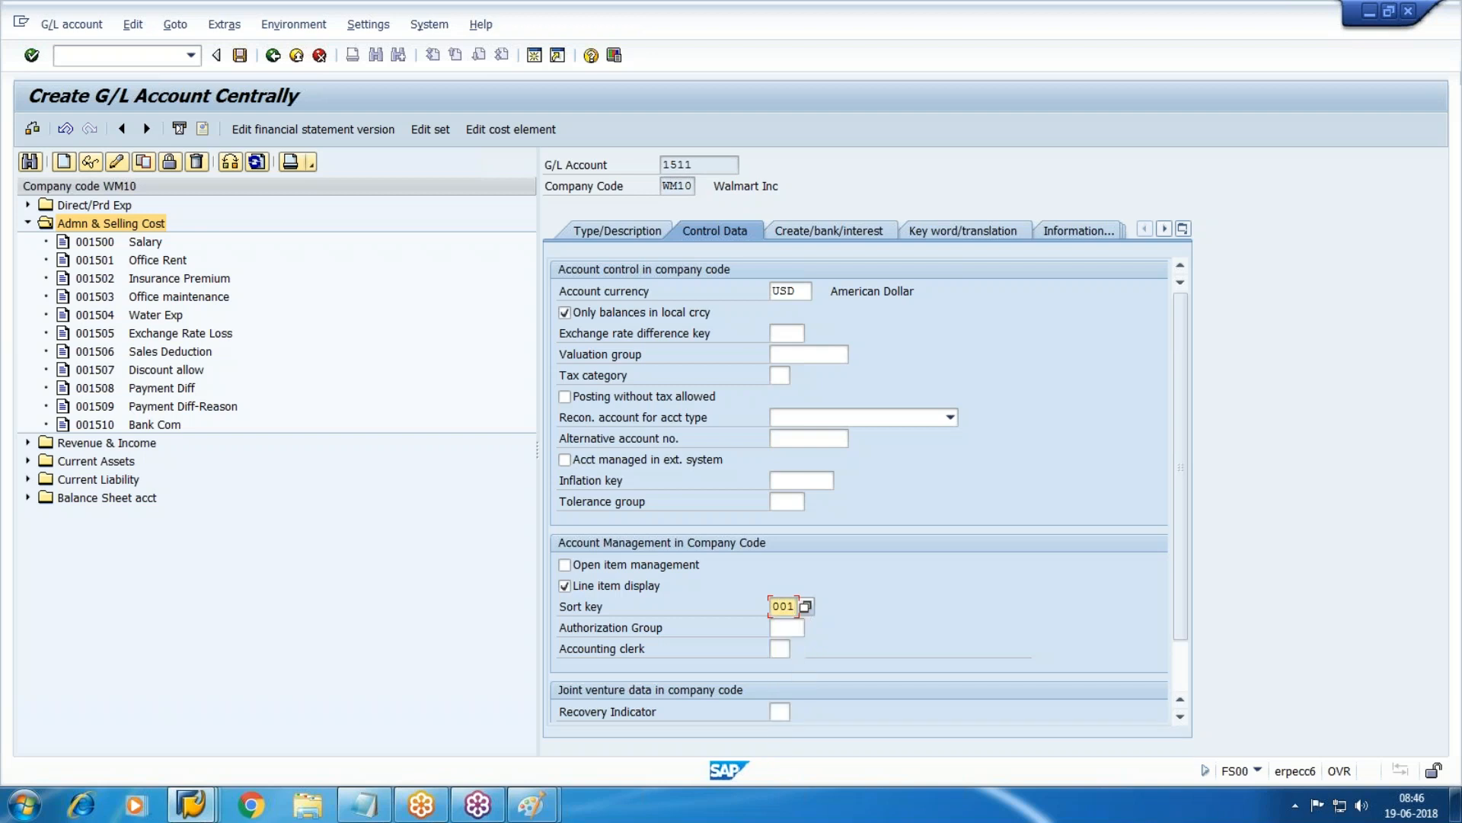
Set field status group G001, allow supplementing automatic postings, and save account 1511.
left_click(832, 231)
left_click(812, 291)
double_click(934, 347)
key("Tab")
key("Tab")
key("space")
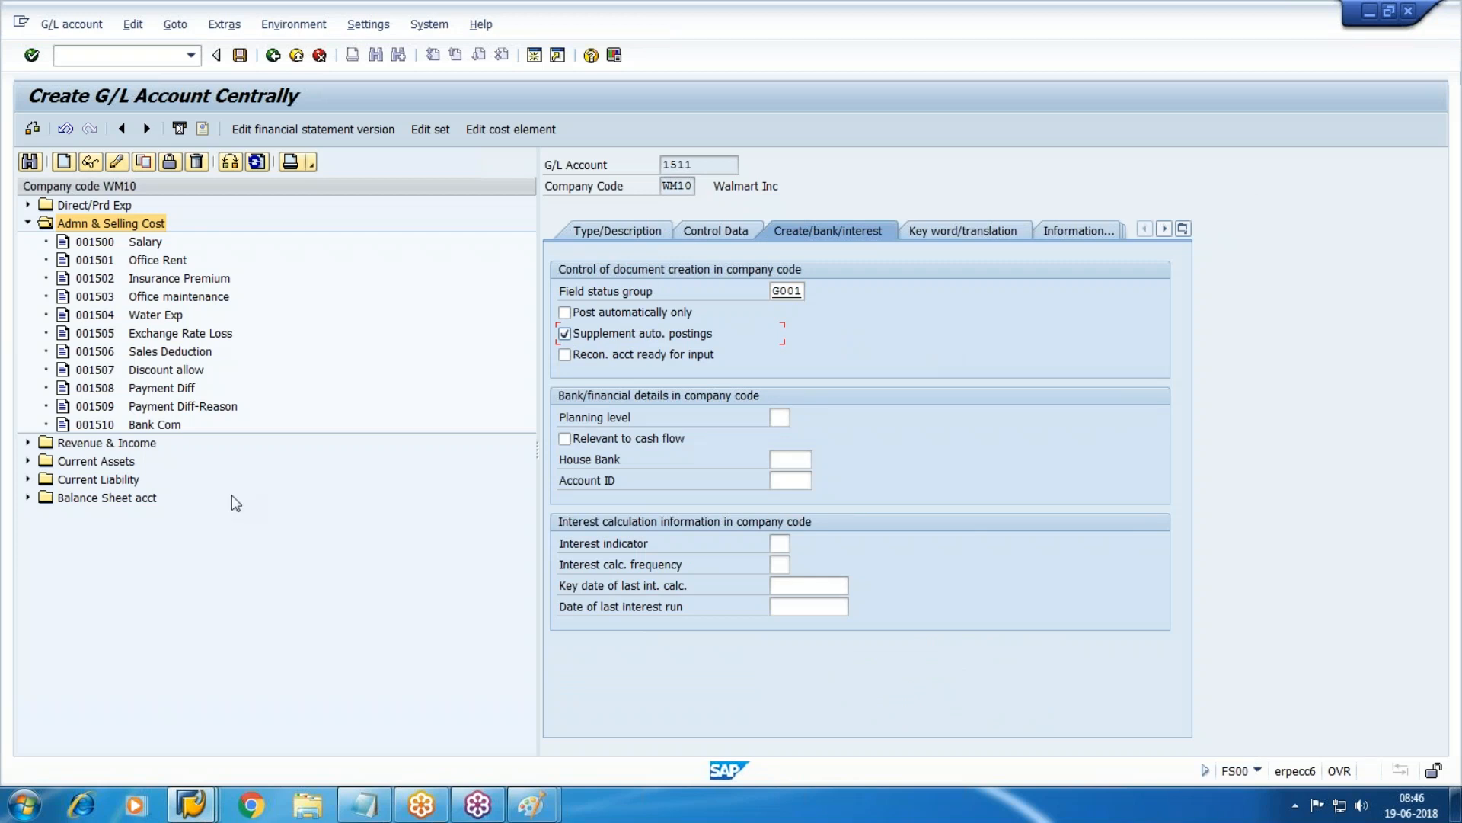
left_click(244, 63)
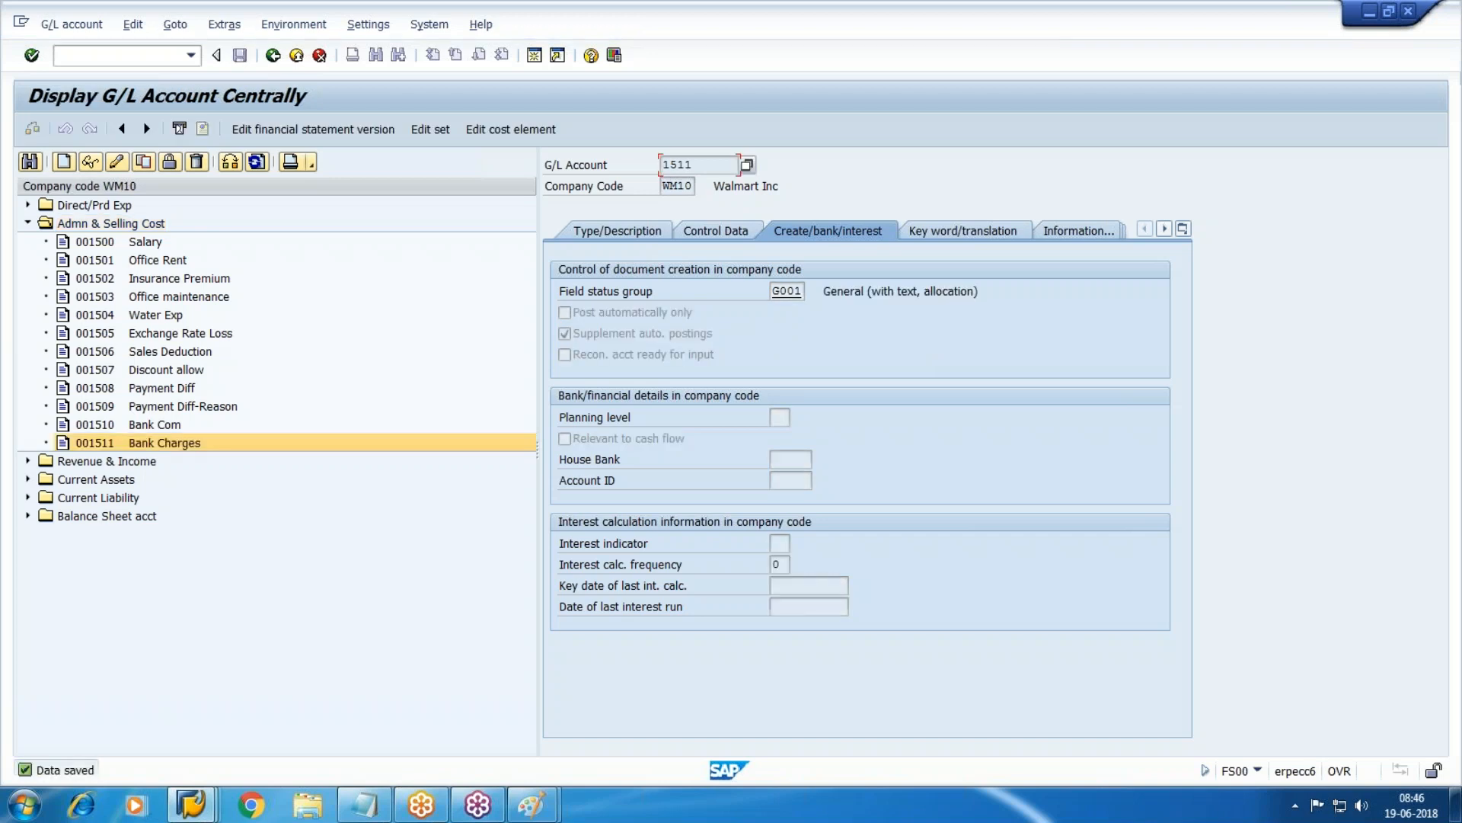
Leave the Check Register for the main menu and run OBXK.
mouse_move(190, 804)
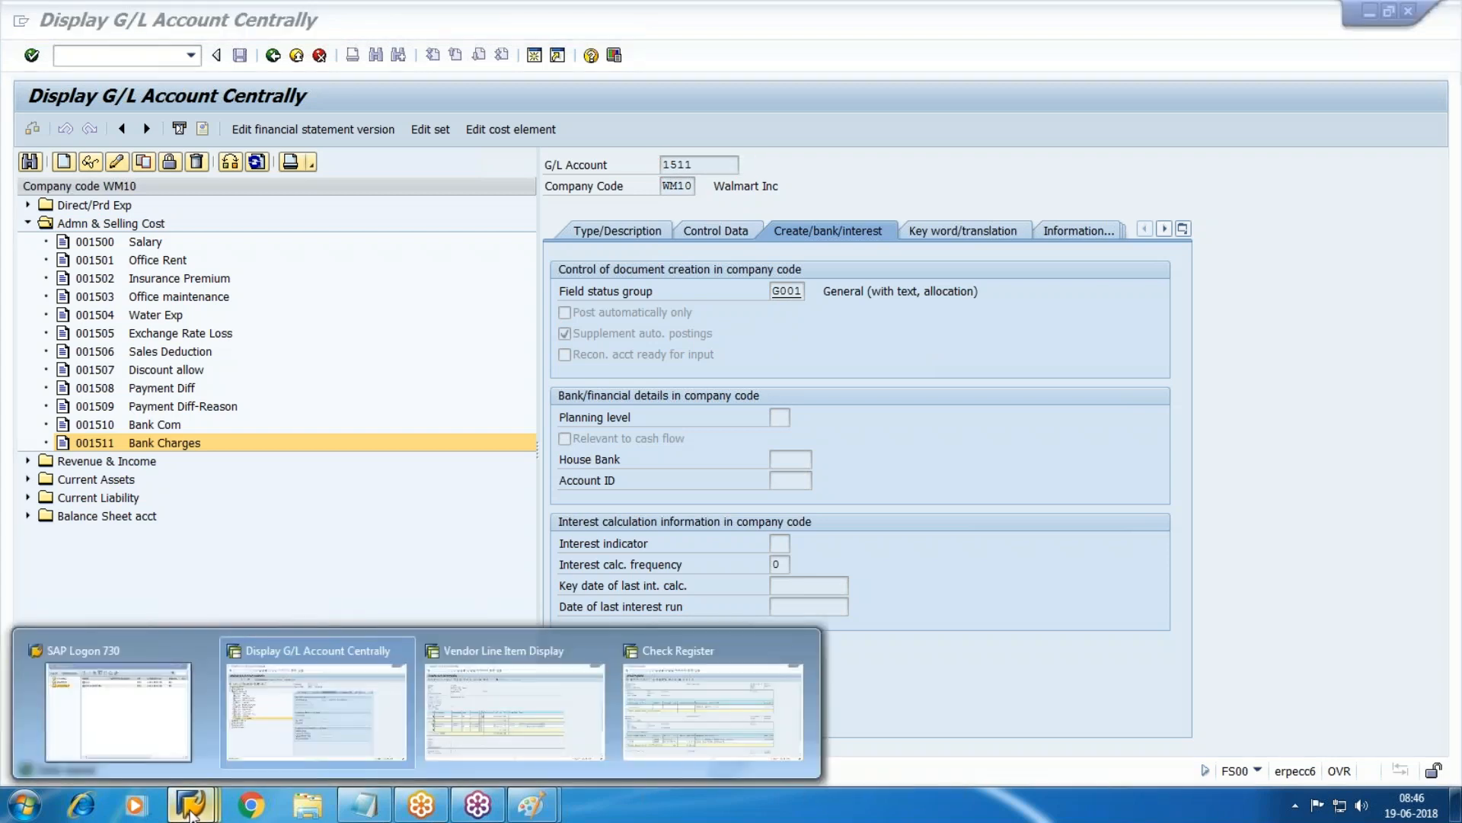
left_click(689, 729)
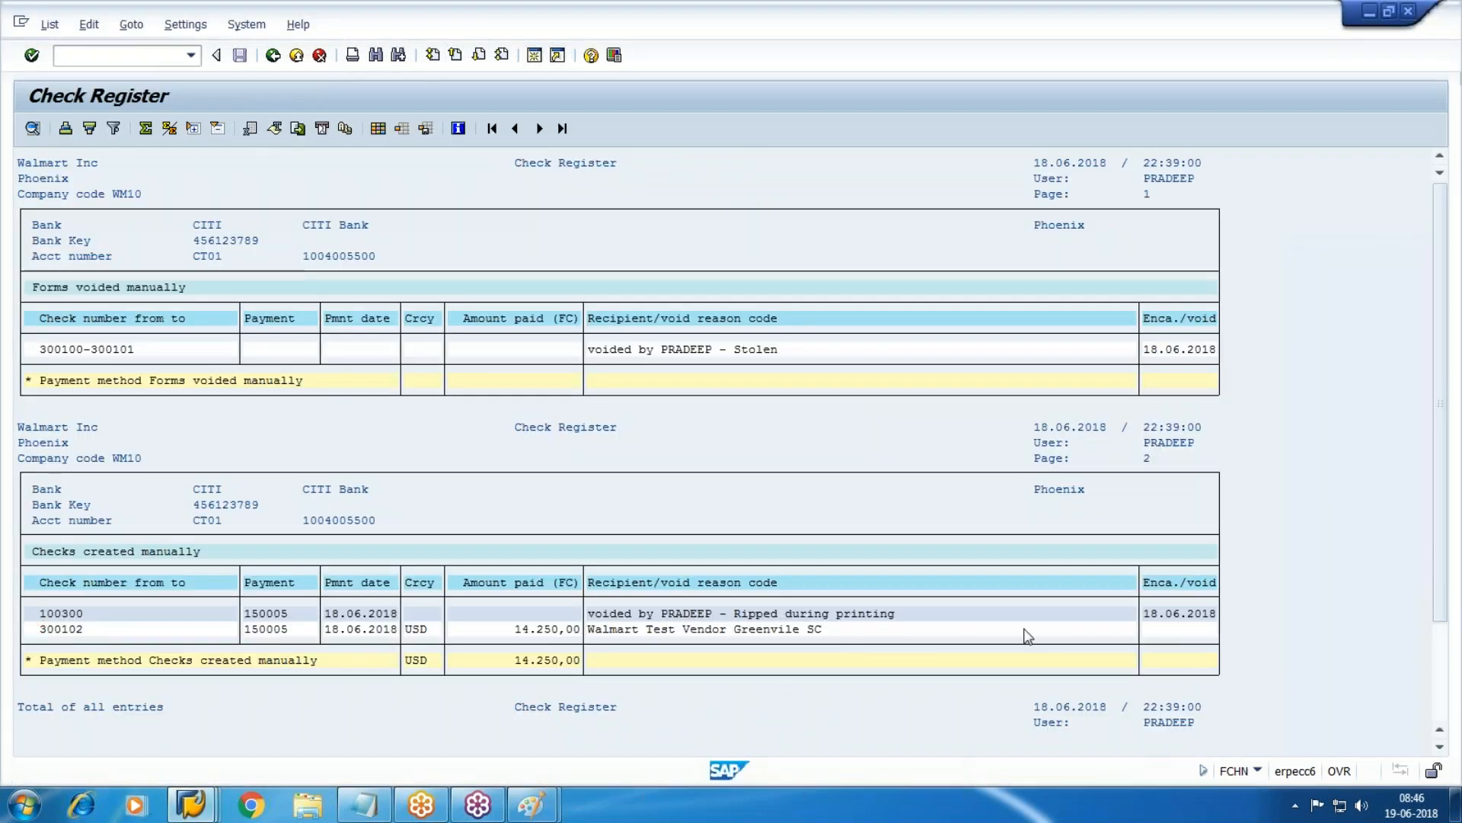
key("shift+F3")
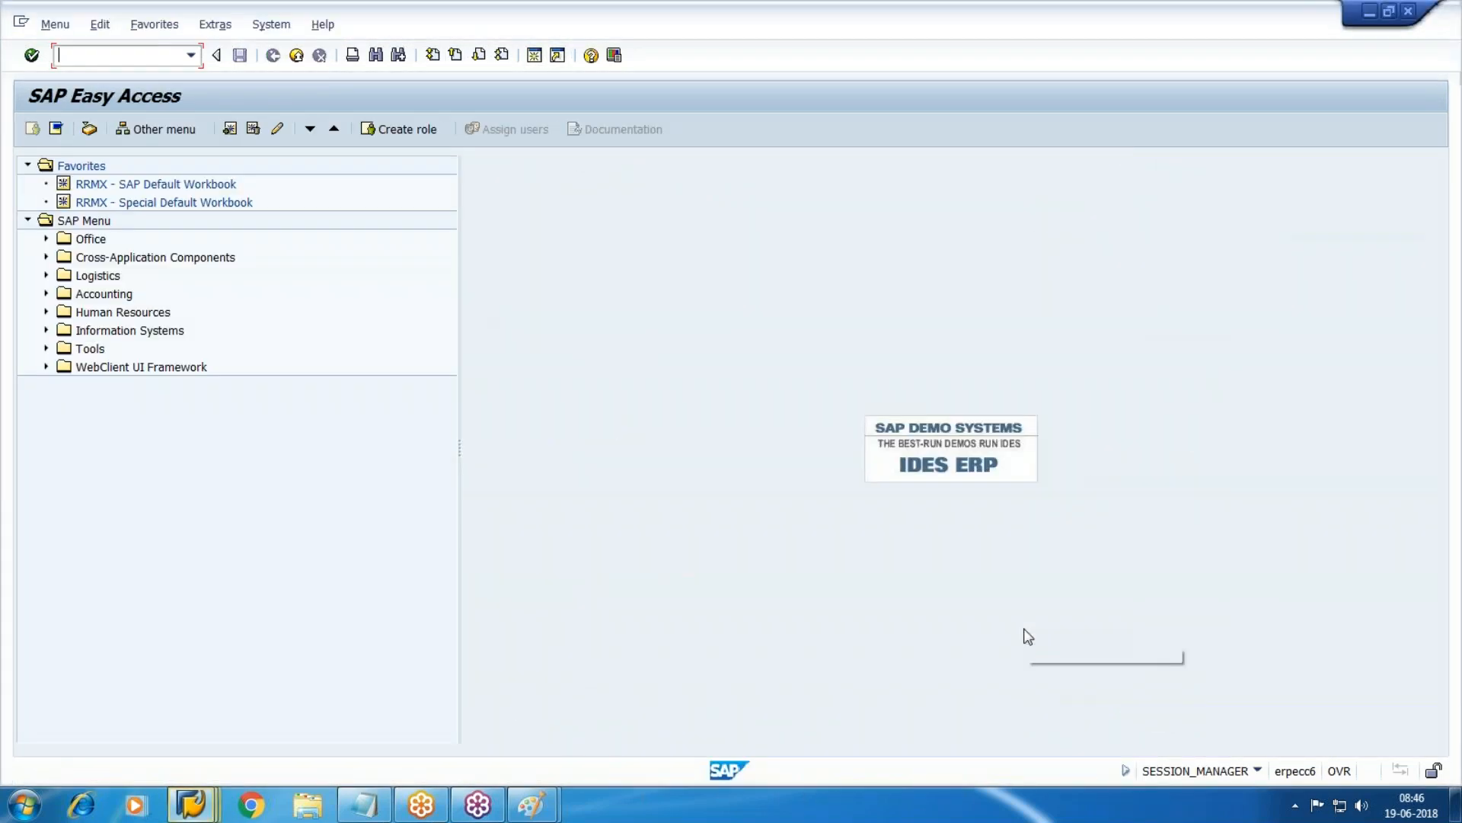
type("obxk")
key("Return")
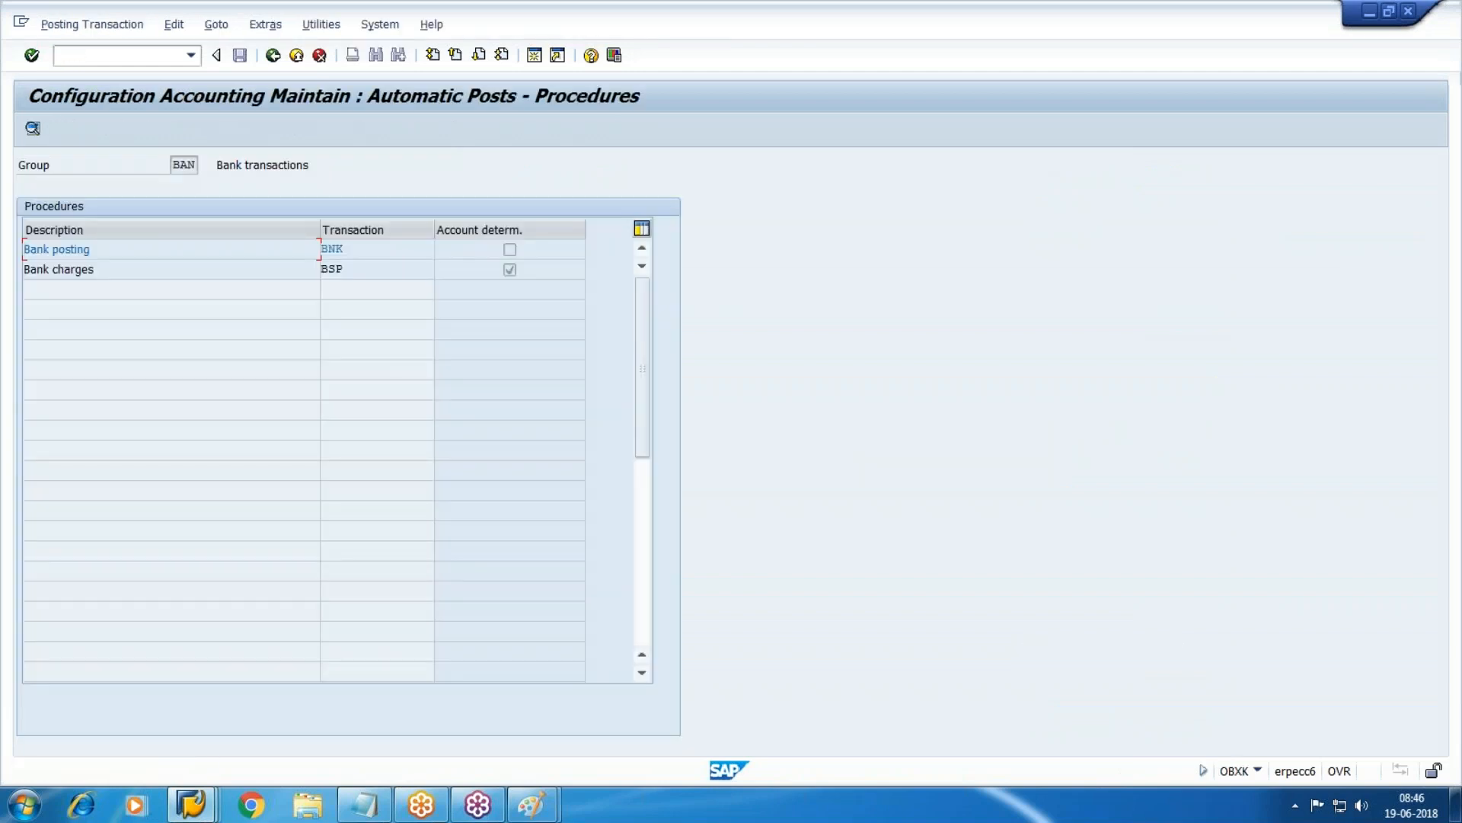
Enter G/L account 1511 for Bank charges (BSP) in chart WM10 and save to a customizing request.
double_click(74, 270)
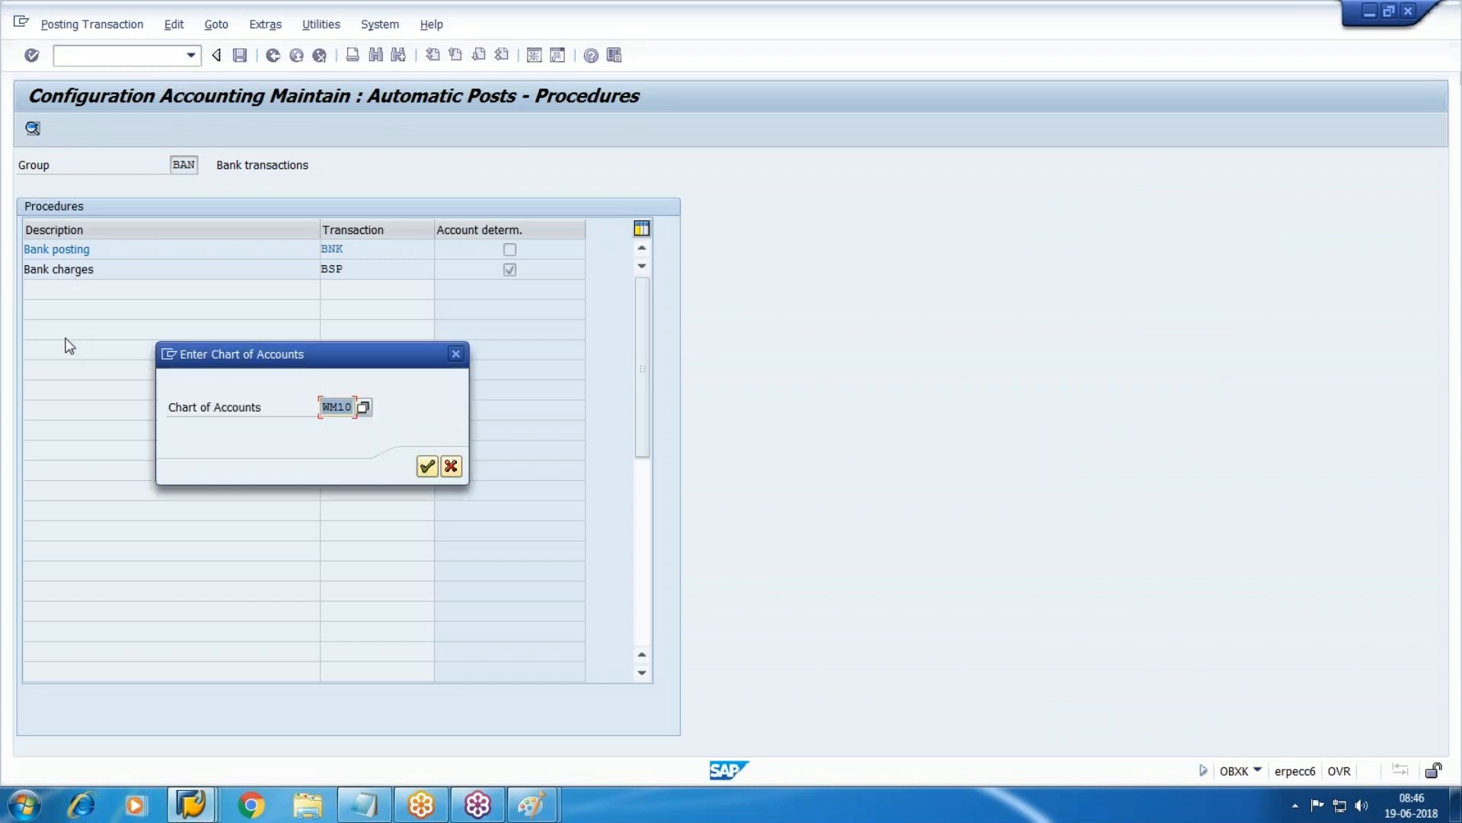
left_click(427, 466)
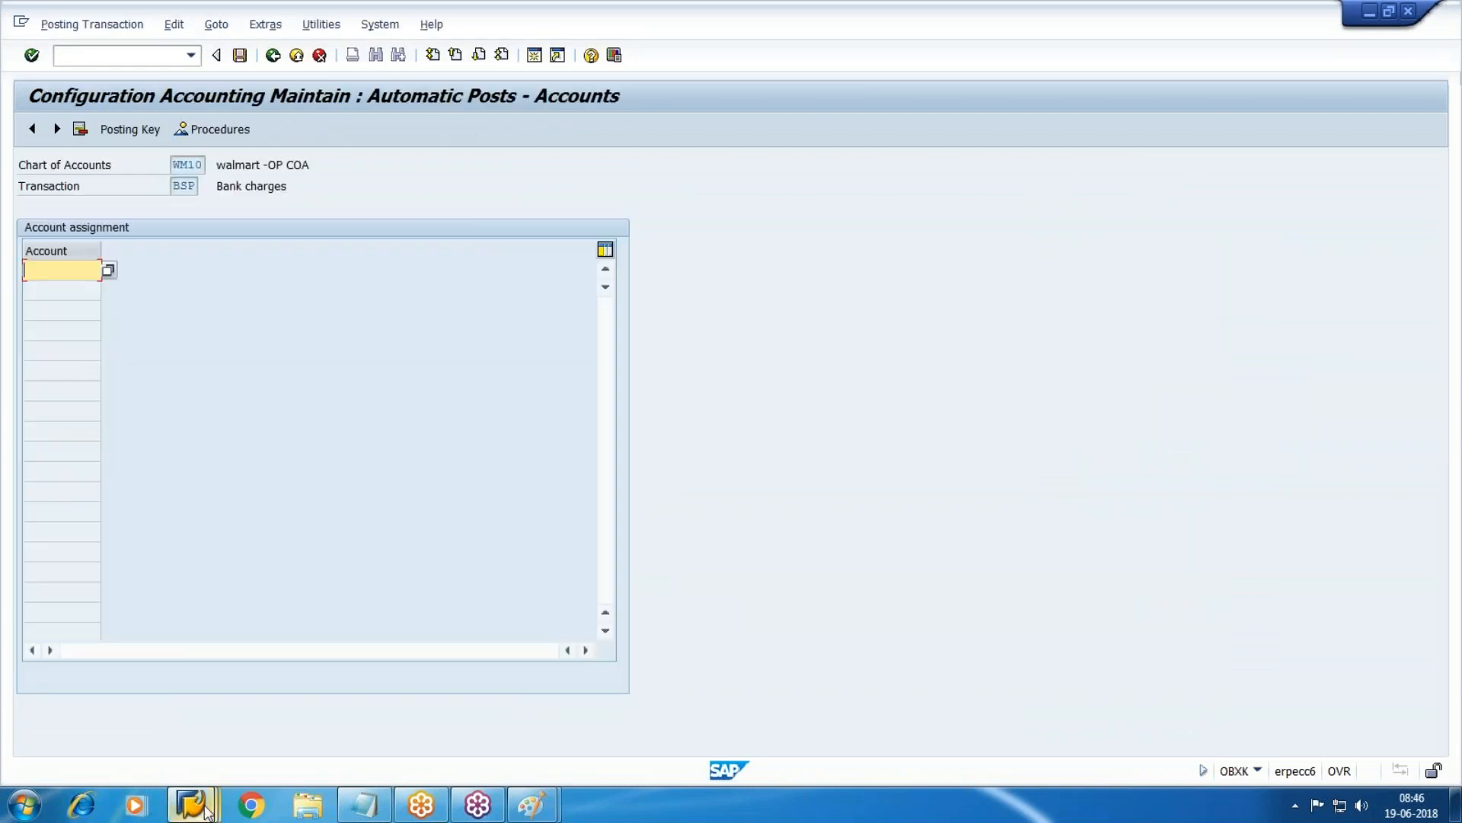
mouse_move(191, 804)
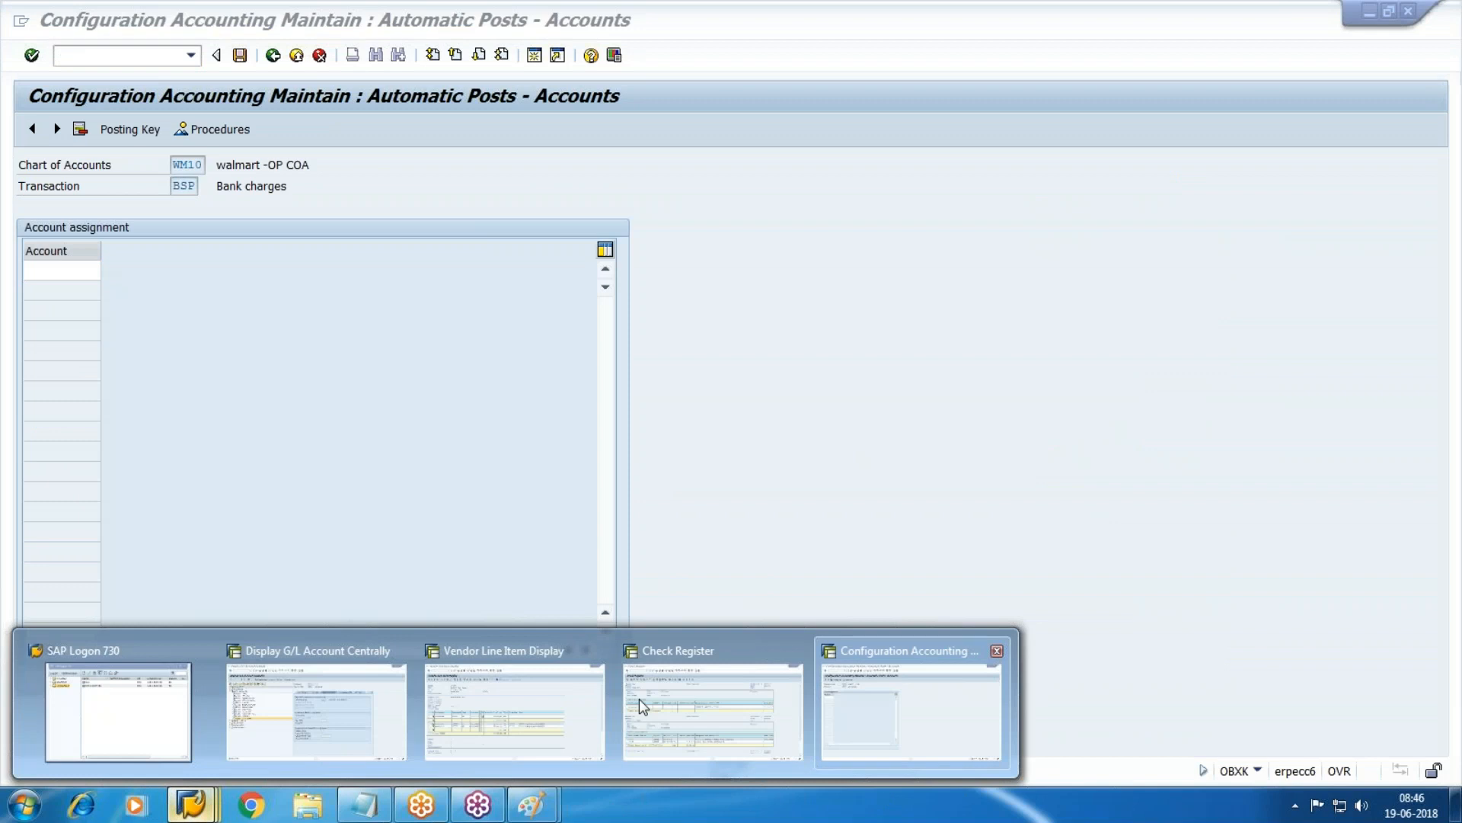
left_click(305, 704)
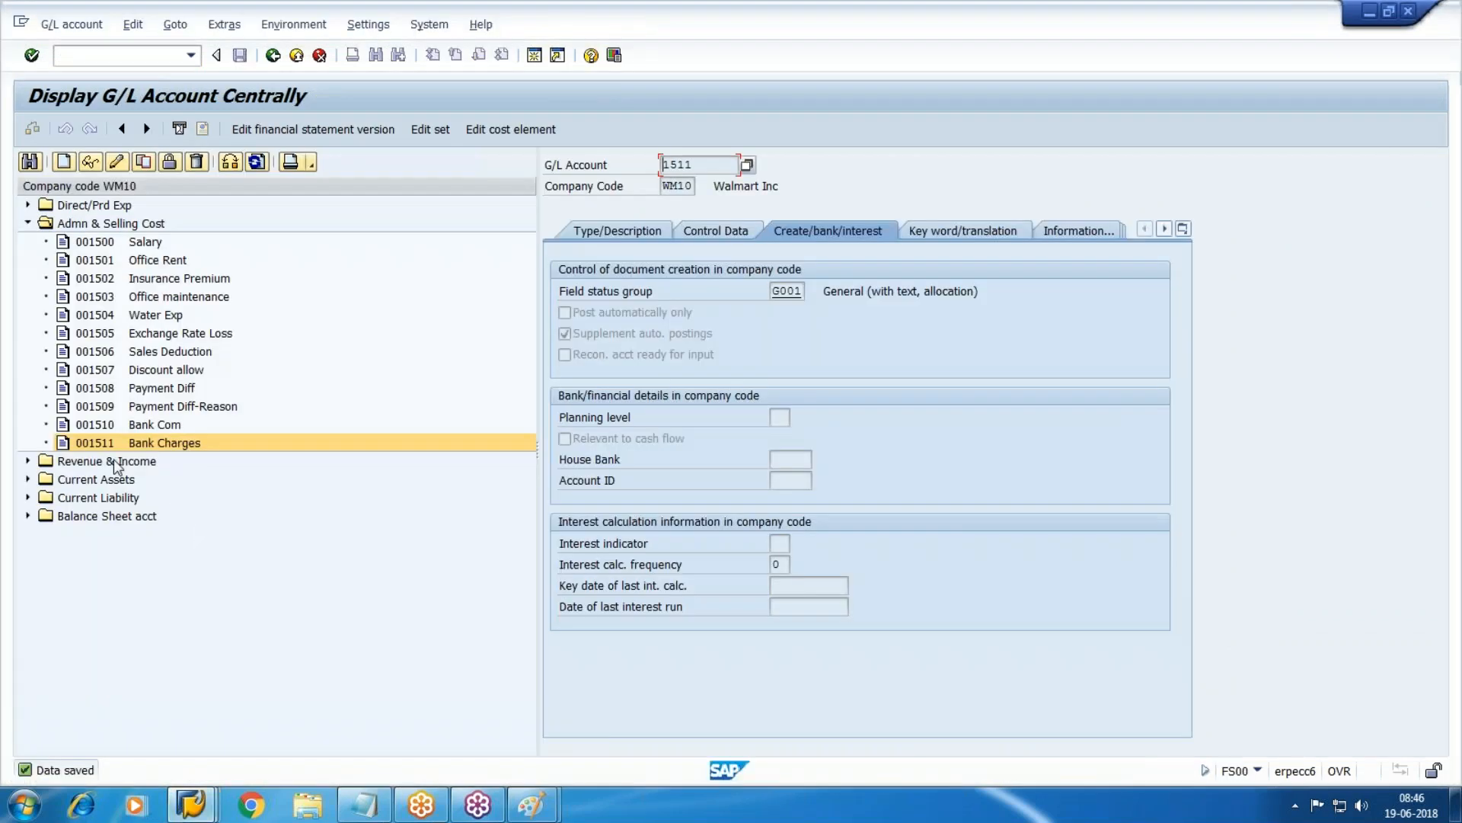
key("alt+Tab")
type("1511")
key("Return")
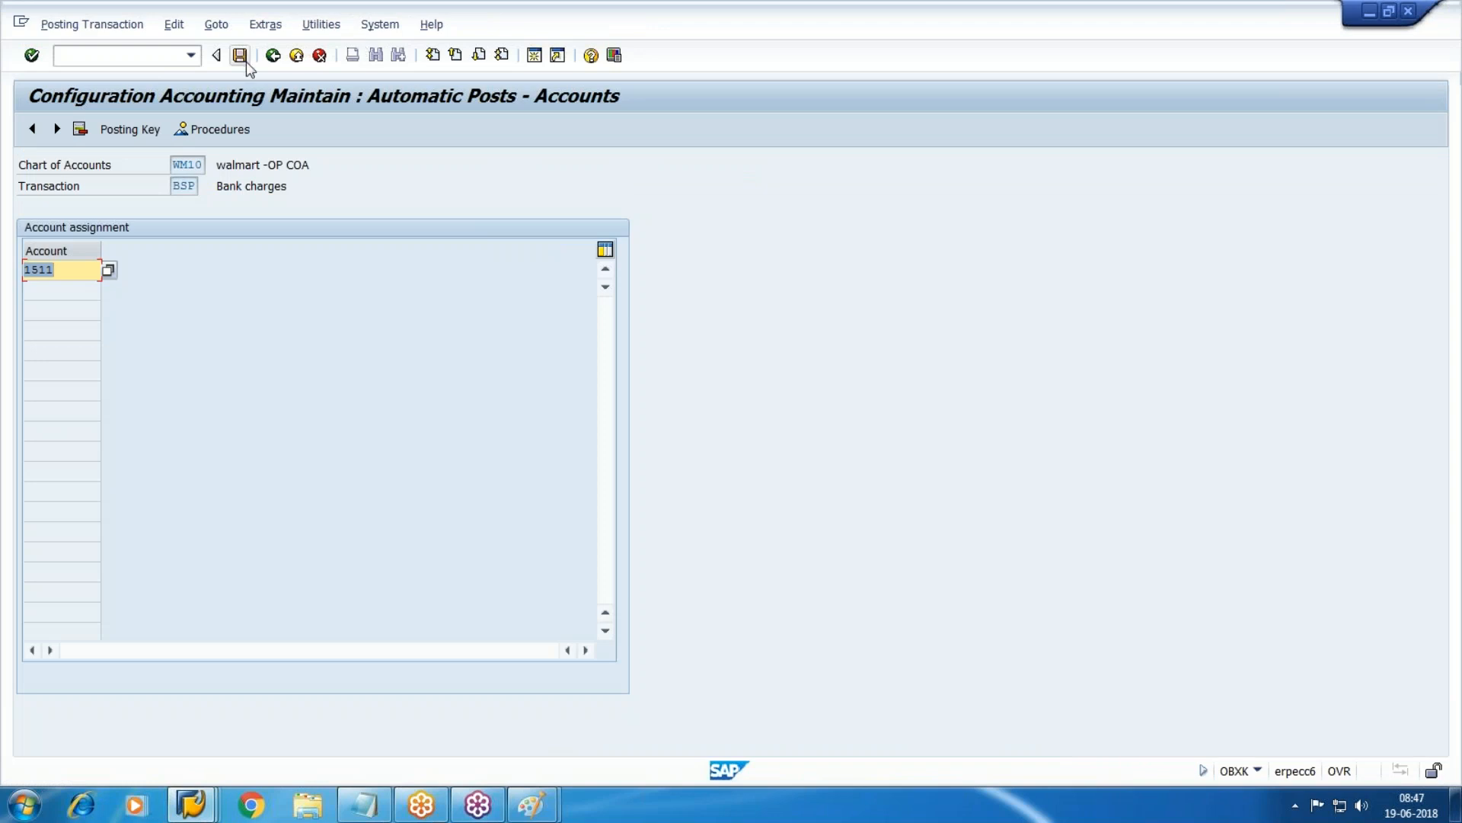
left_click(240, 57)
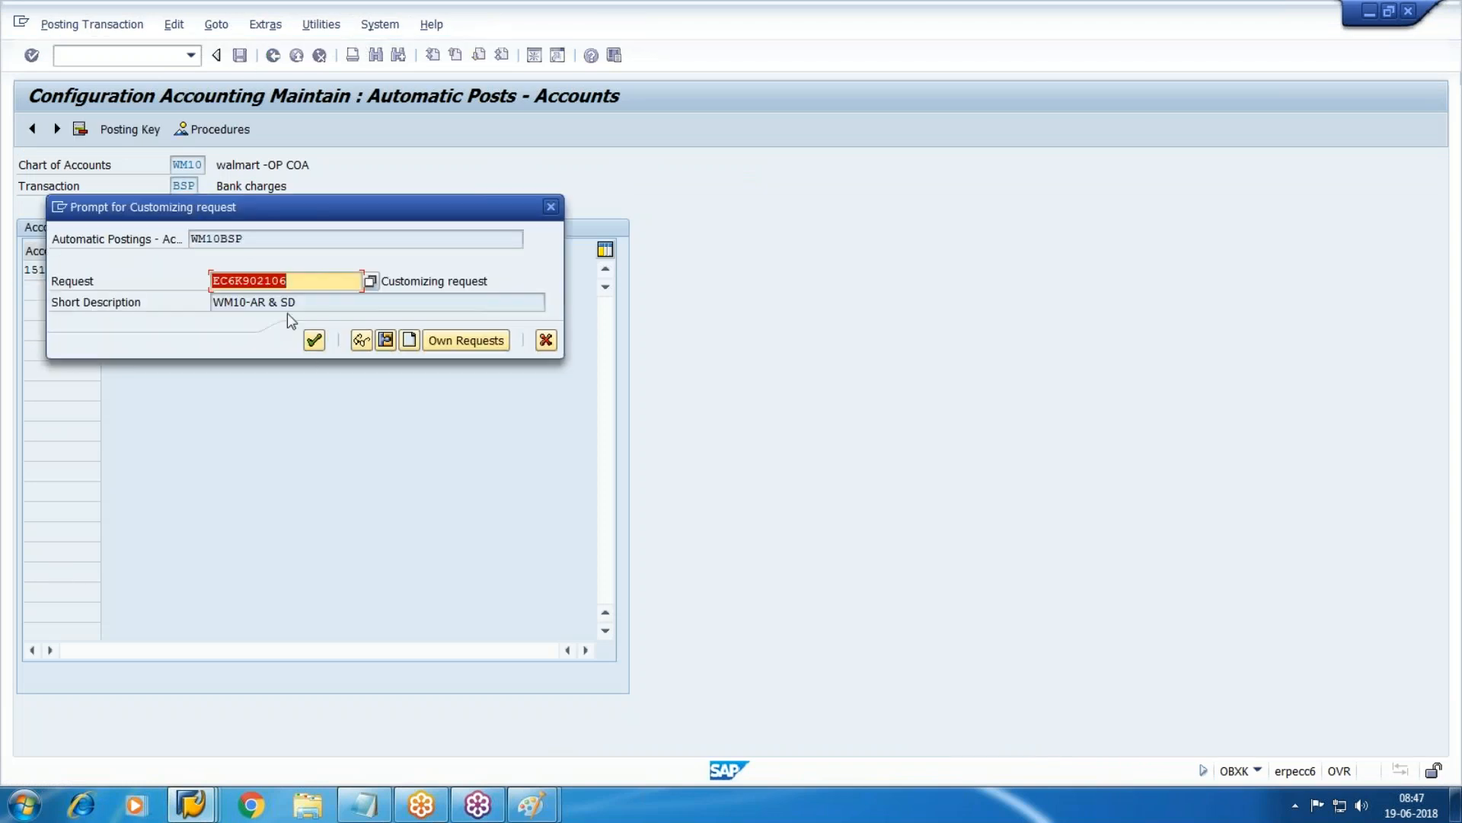
left_click(311, 342)
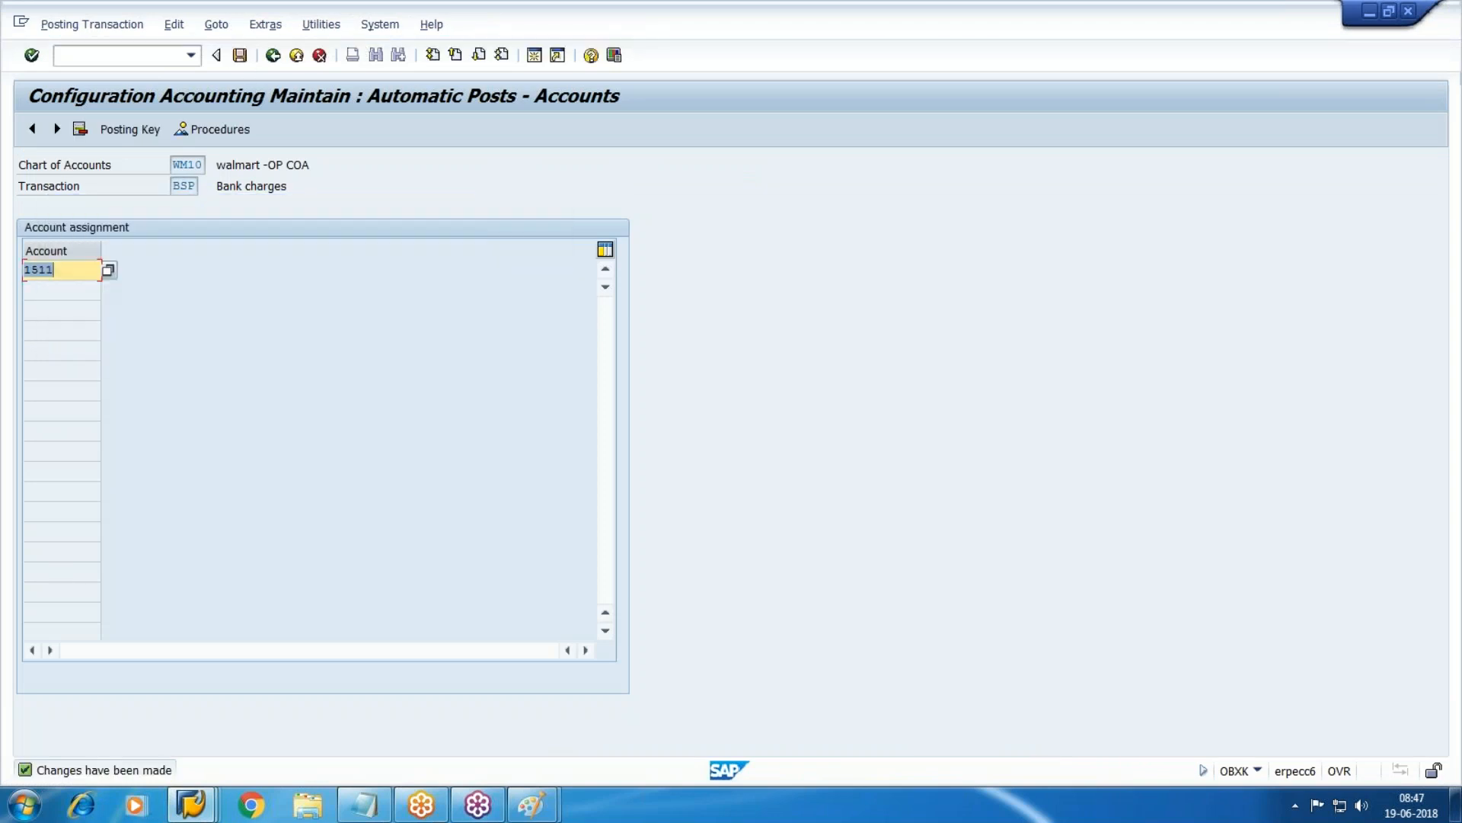
left_click(191, 804)
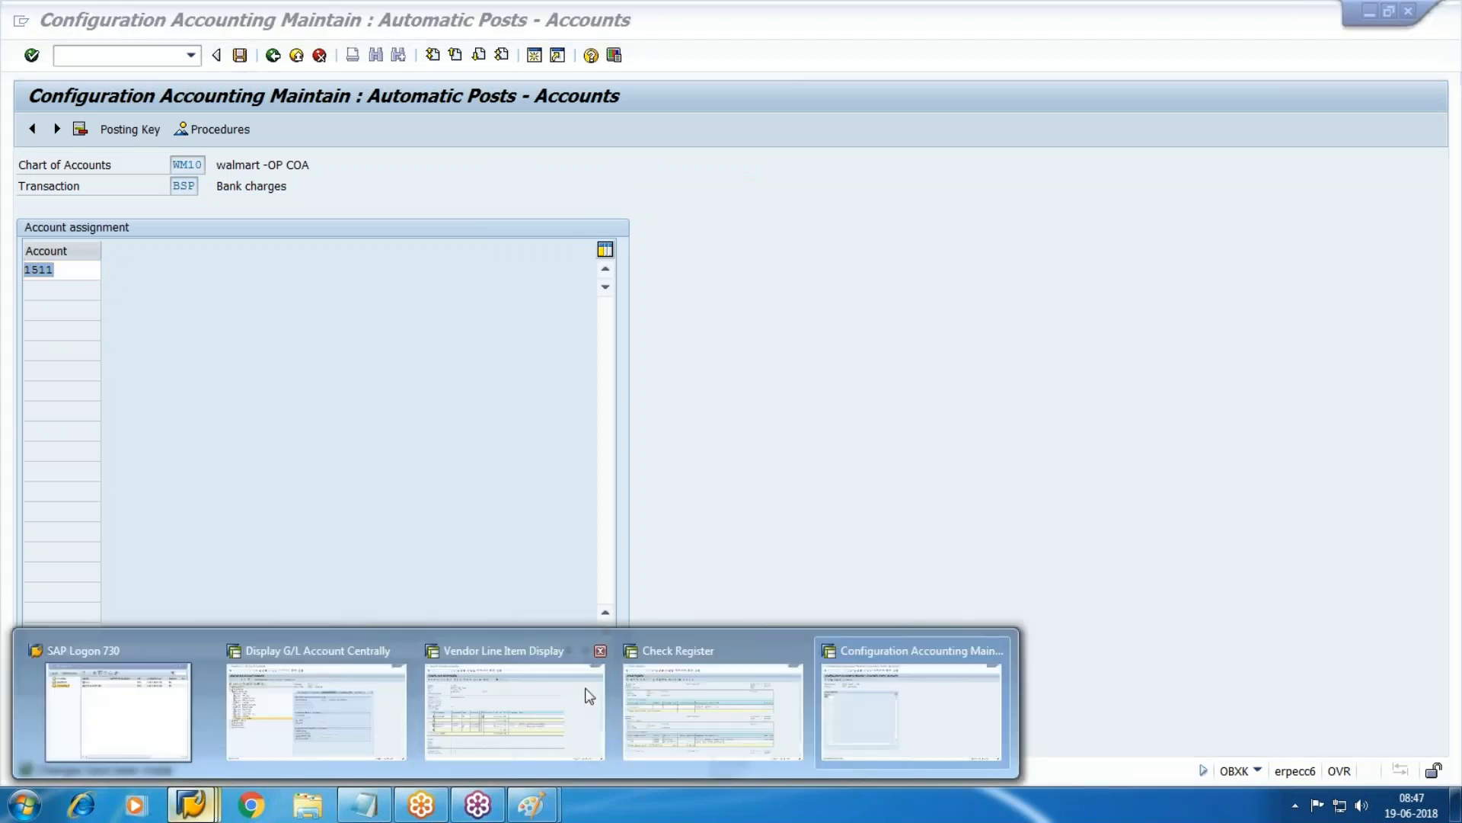
left_click(843, 701)
left_click(123, 61)
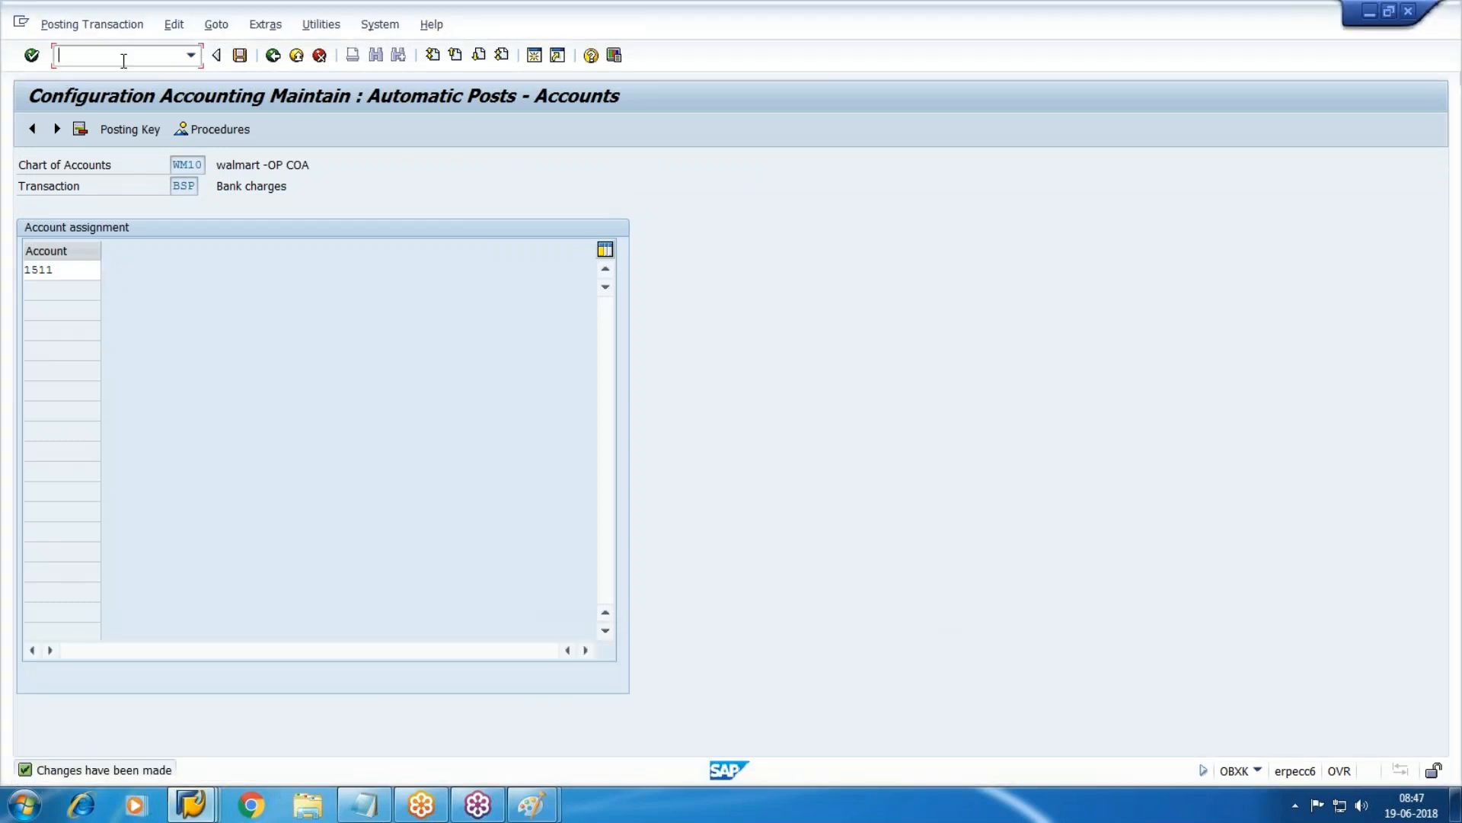
Open F-53 and enter document date 23.06.2018 in the payment header.
type("/")
key("BackSpace")
type("/nf-53")
key("Return")
type("23.06.201")
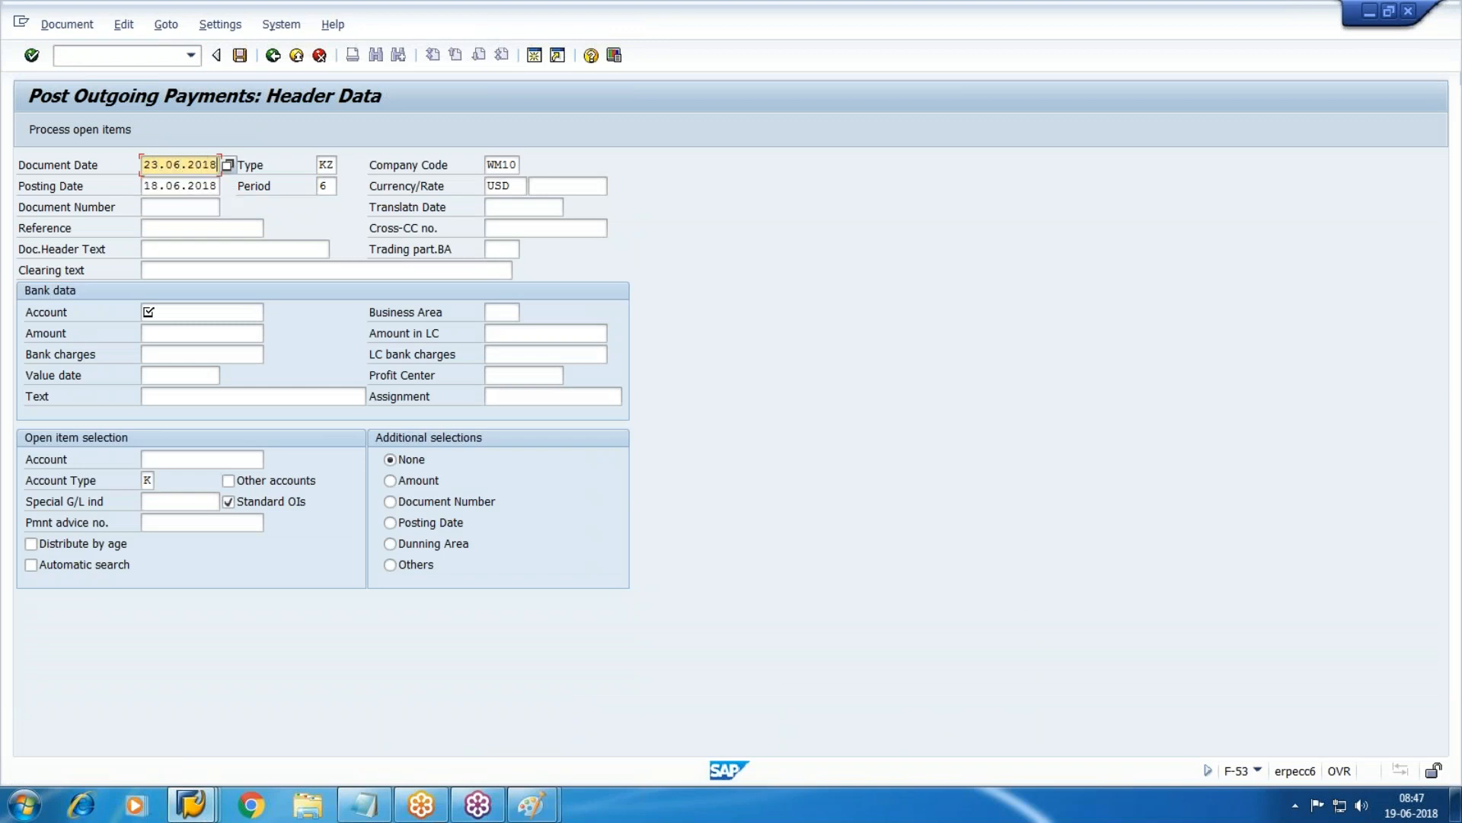
type("8")
key("Tab")
key("Tab")
key("Tab")
key("shift+Tab")
key("shift+Tab")
key("shift+Tab")
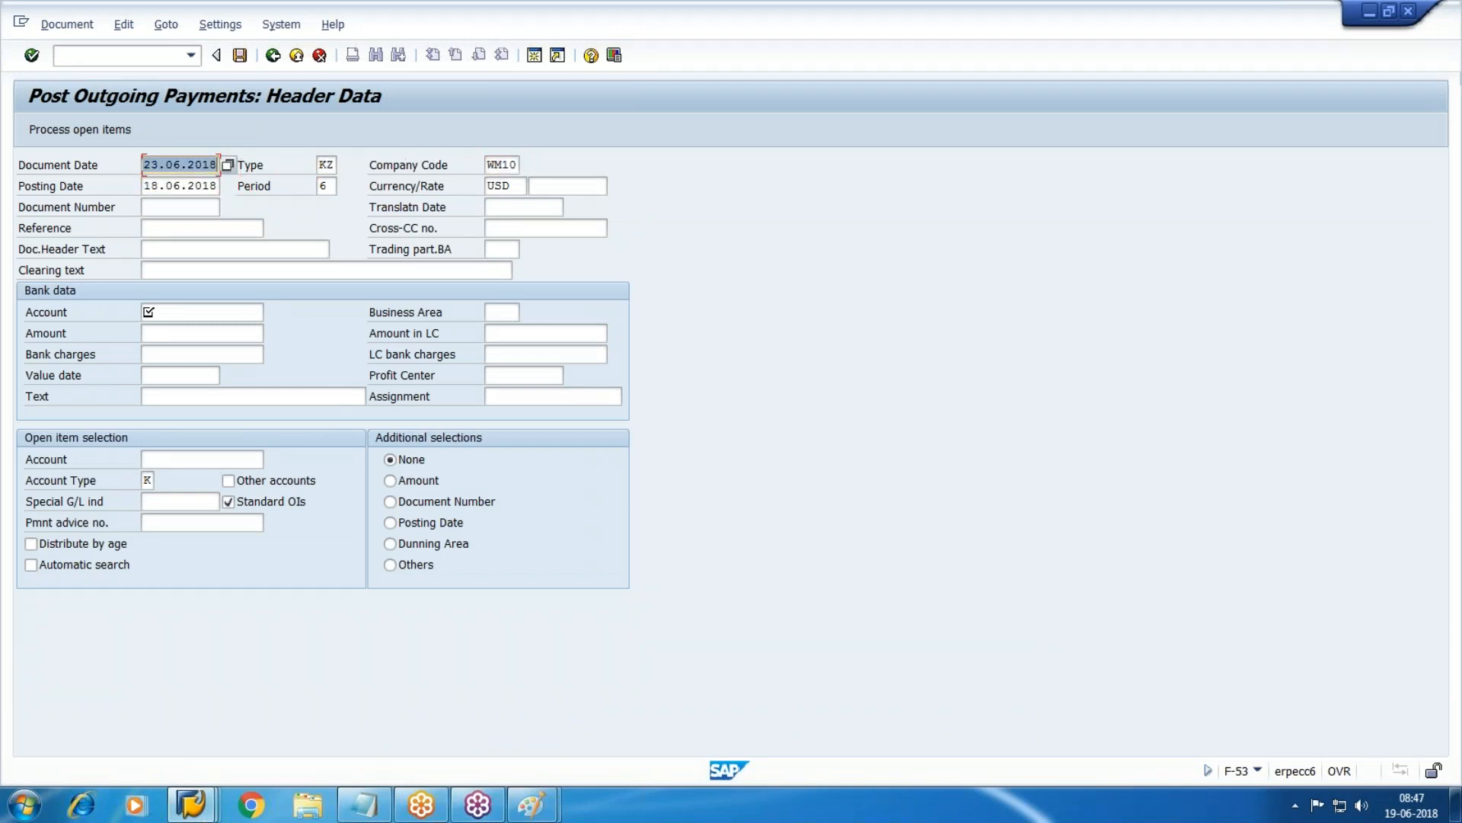
key("Tab")
key("Tab")
key("Tab")
type("23.06.2018")
key("Tab")
key("Tab")
key("Tab")
key("Tab")
key("Tab")
key("Tab")
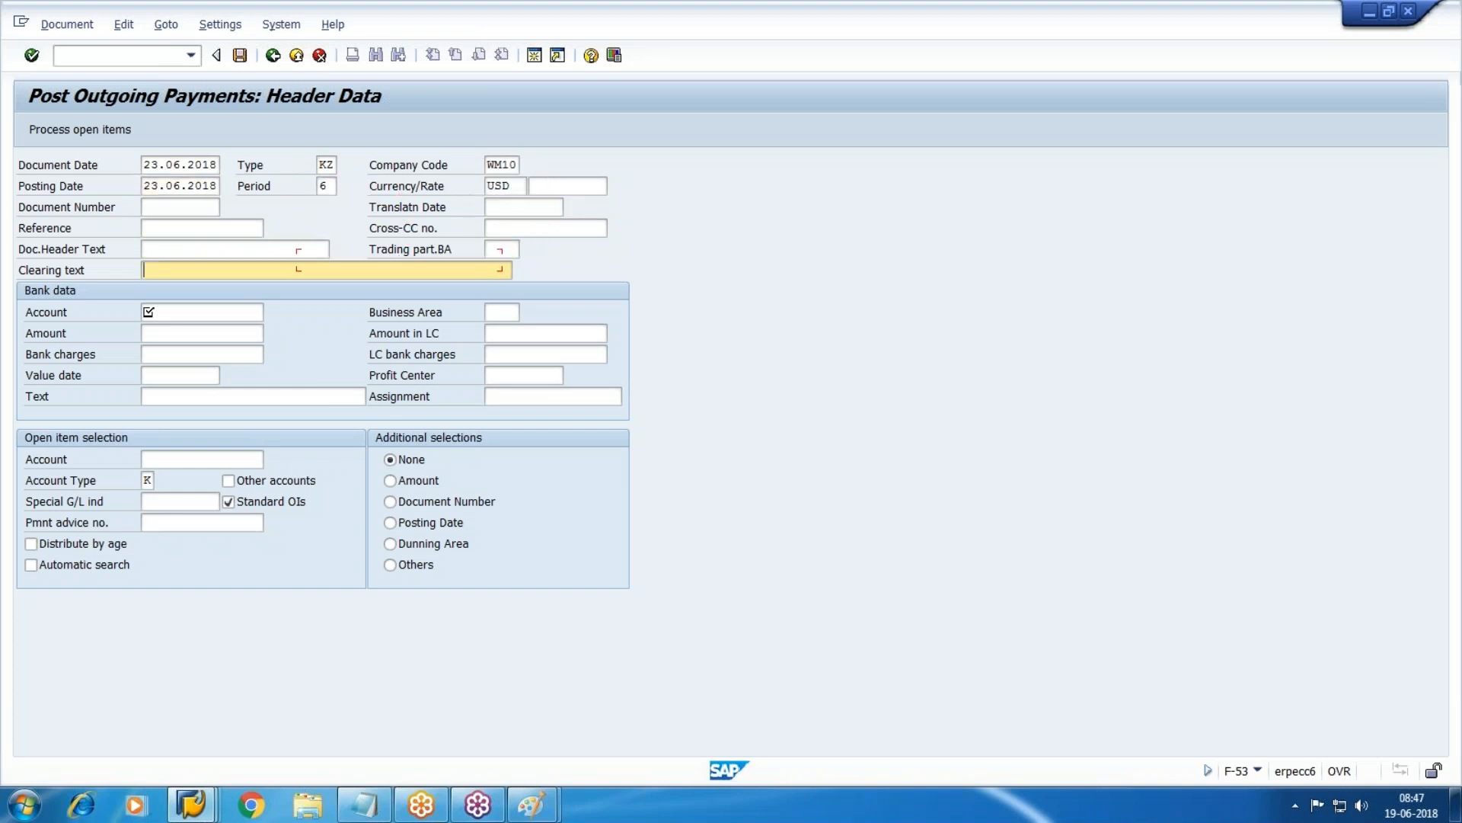
Set clearing text 'Vendor Payments' and pick bank G/L account 4002 from the WM10 list.
type("ve")
key("Down")
key("Return")
key("Tab")
key("Tab")
key("shift+Tab")
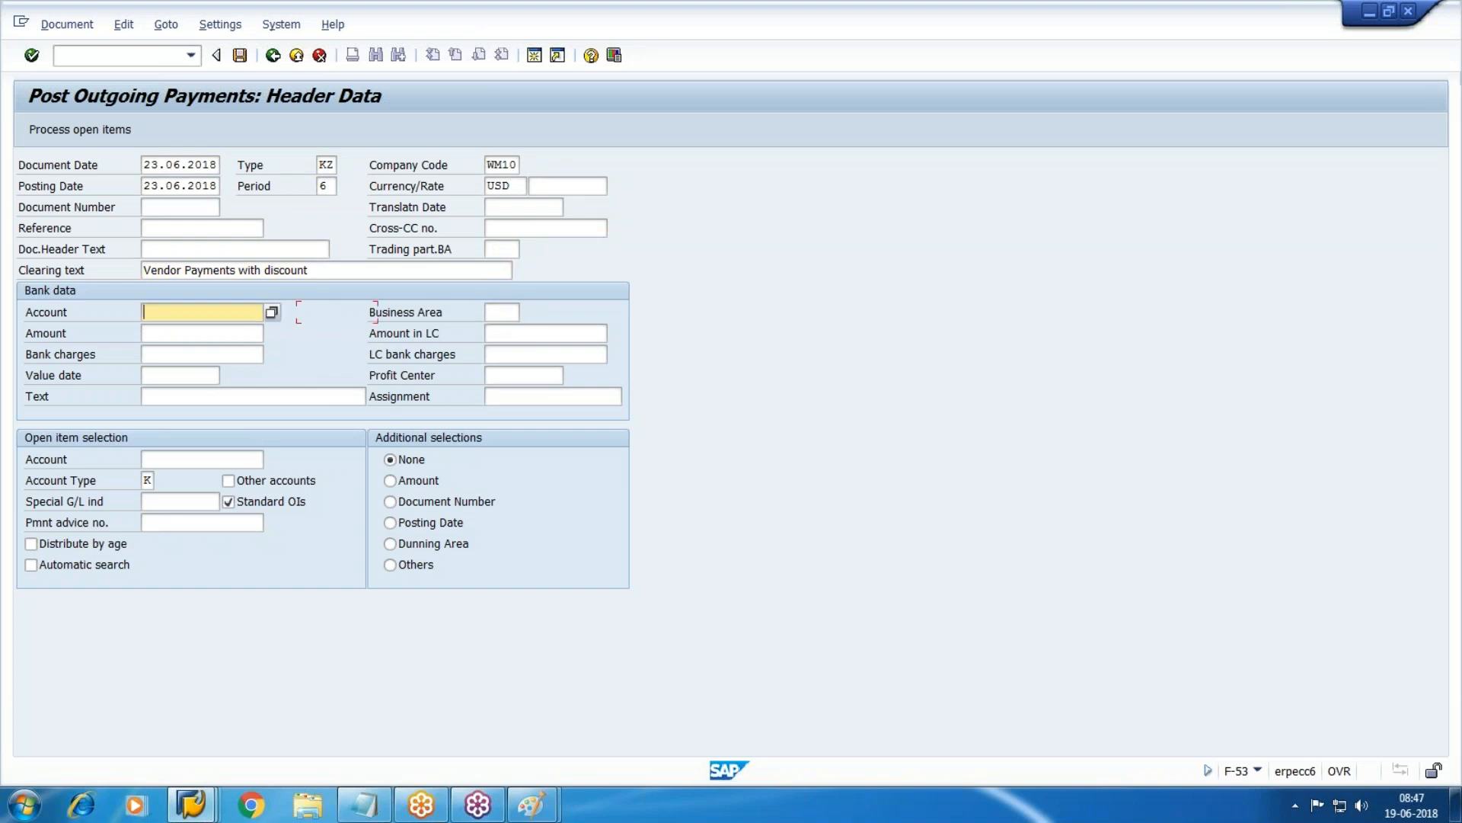
key("F4")
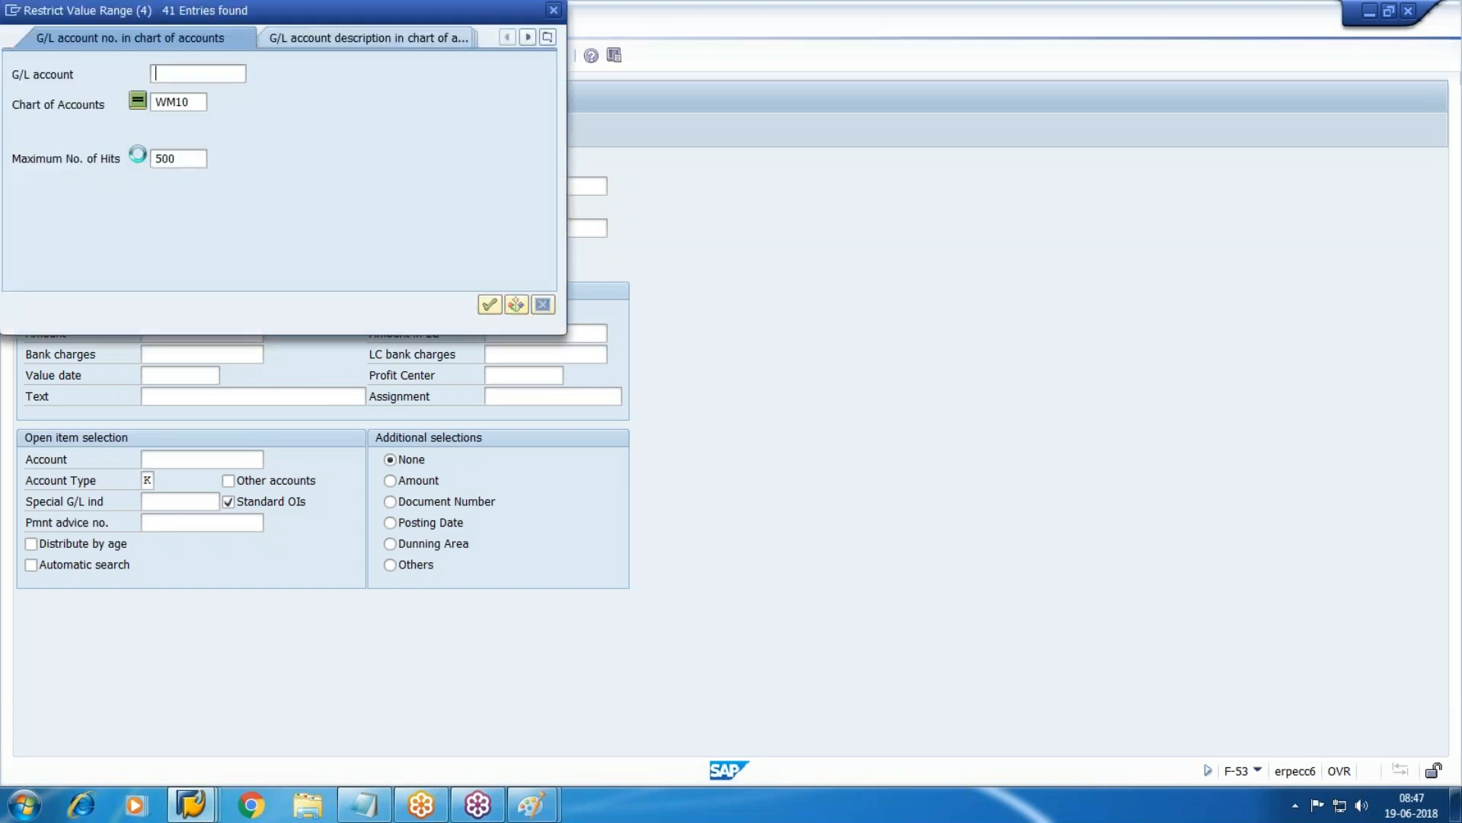
key("Return")
left_click_drag(557, 304, 556, 567)
double_click(154, 734)
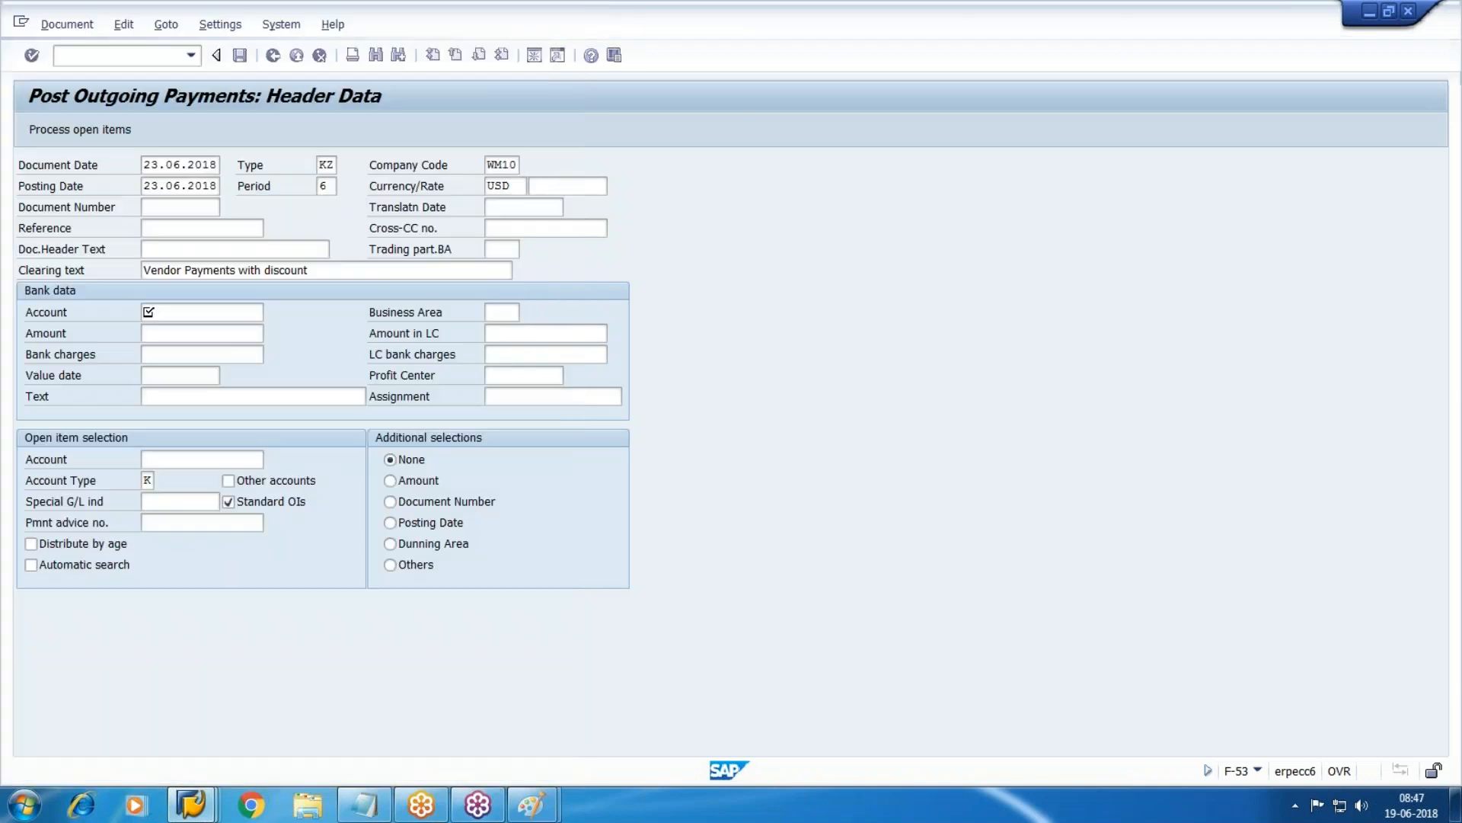
key("Tab")
Enter amount 1, bank charges 50, value date 23.06.2018 and text 'payment'.
key("Tab")
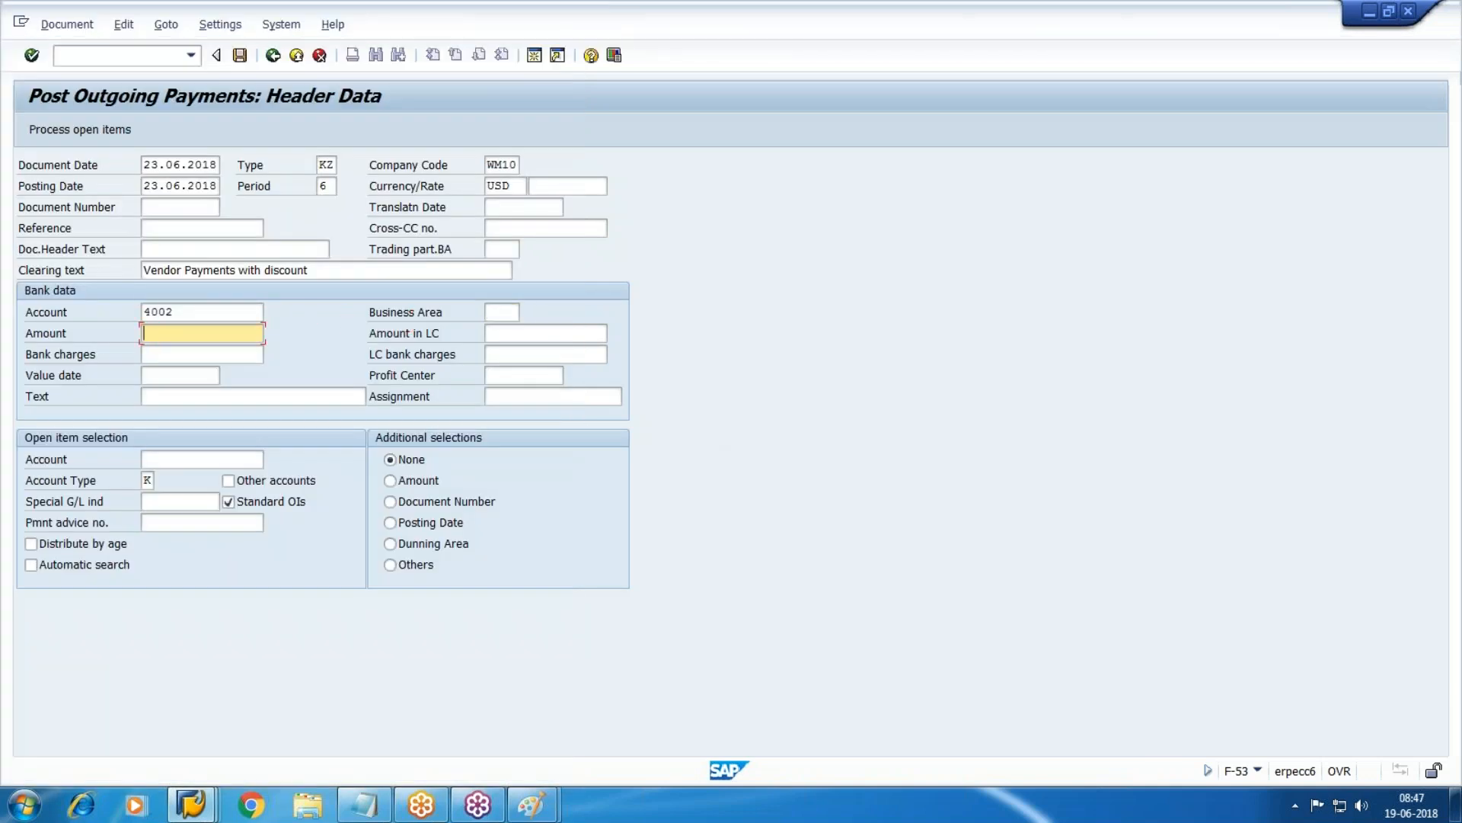
type("1")
key("Tab")
key("Tab")
key("Tab")
key("shift+Tab")
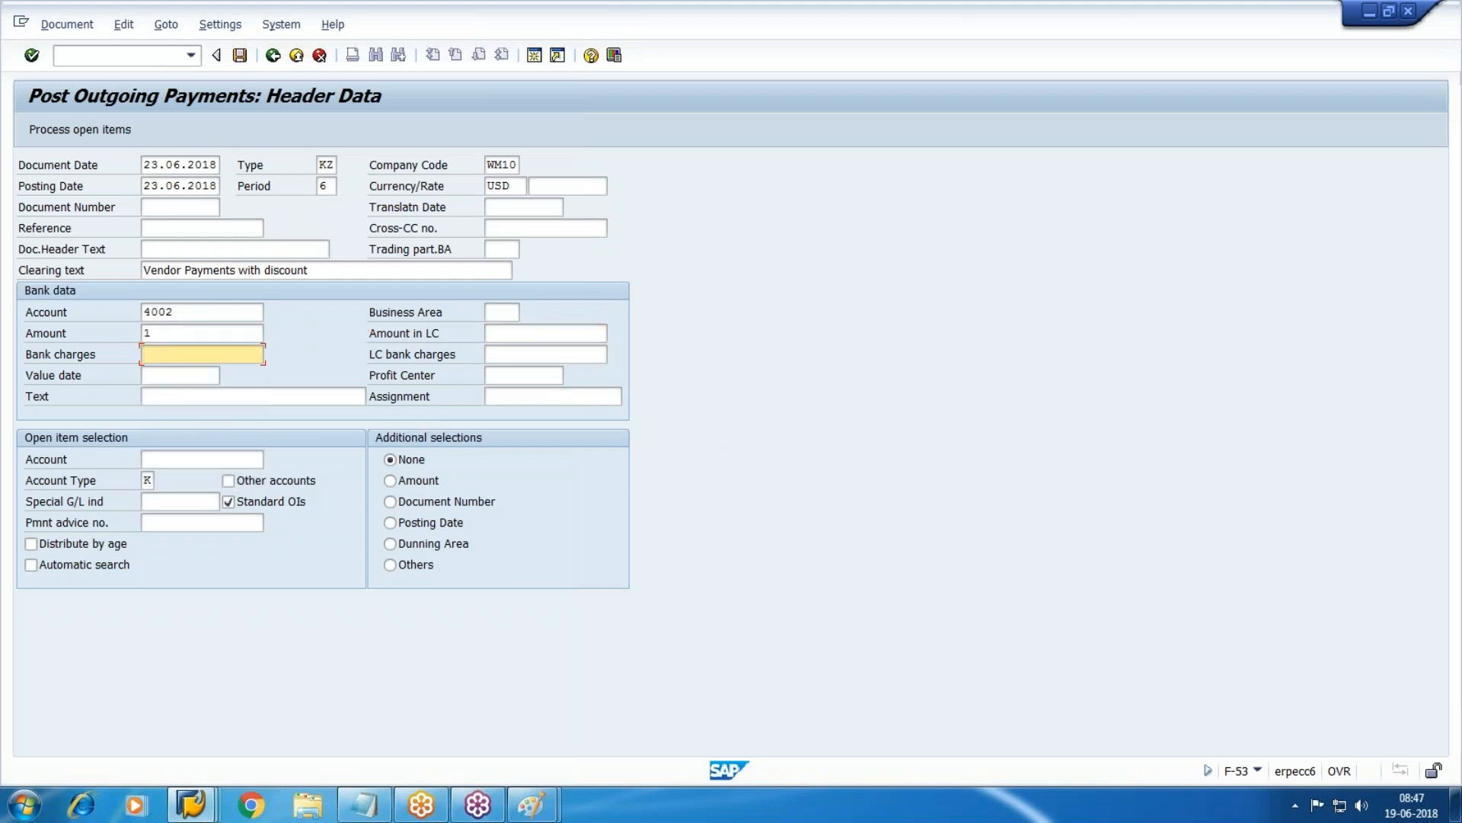
type("50")
key("Tab")
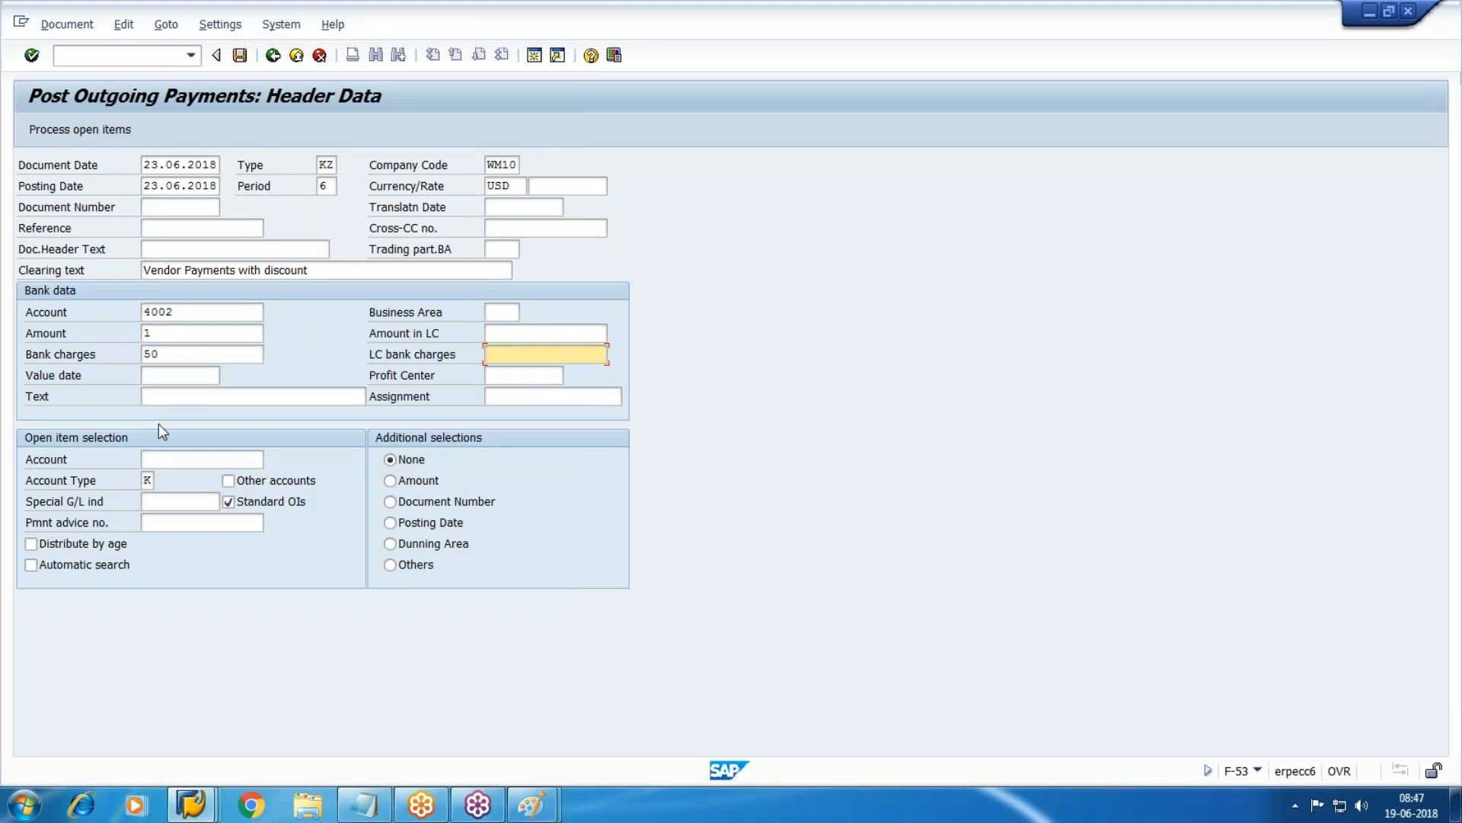
key("shift+Tab")
key("Tab")
key("Tab")
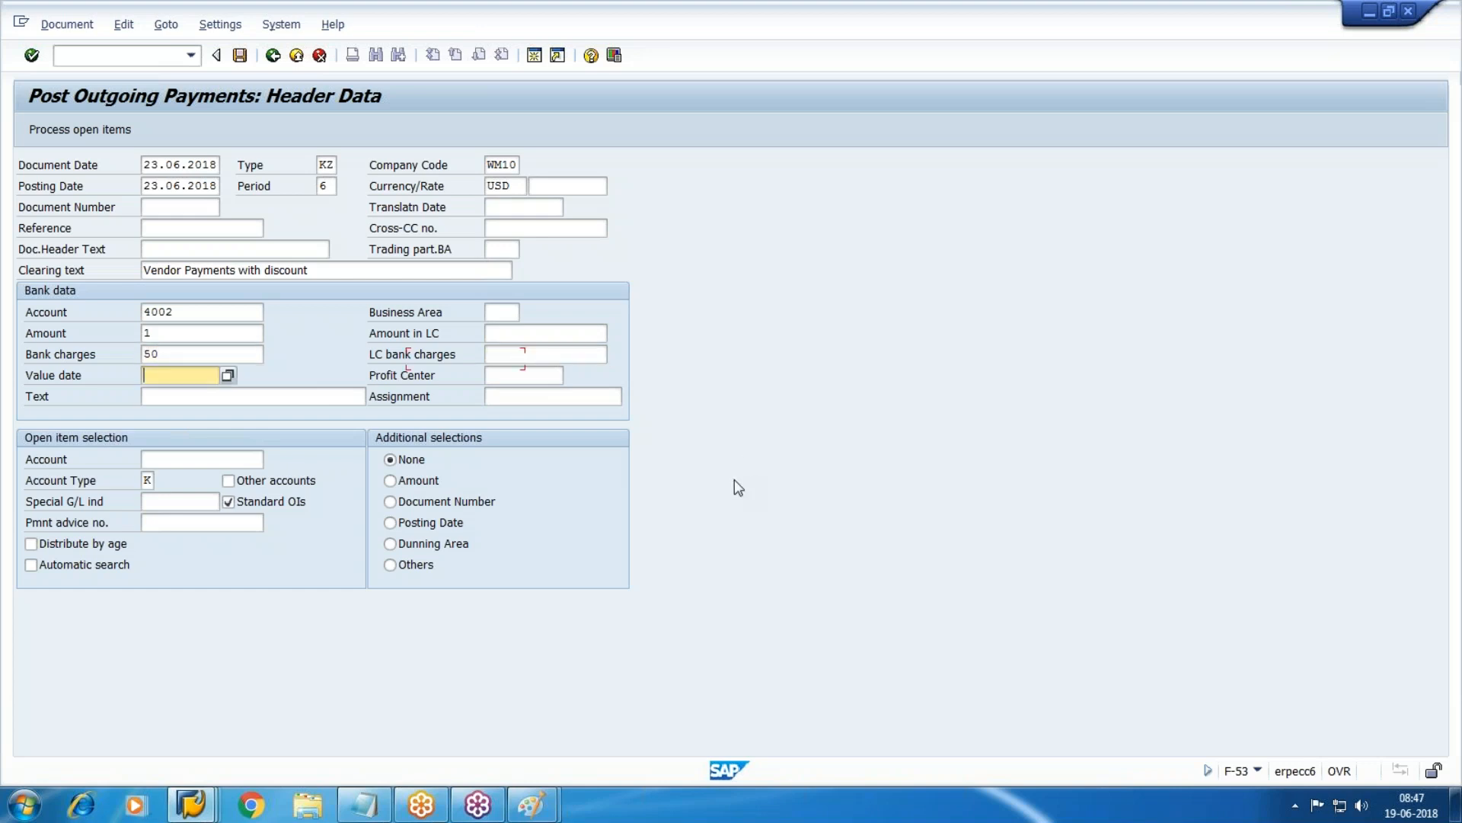
key("Return")
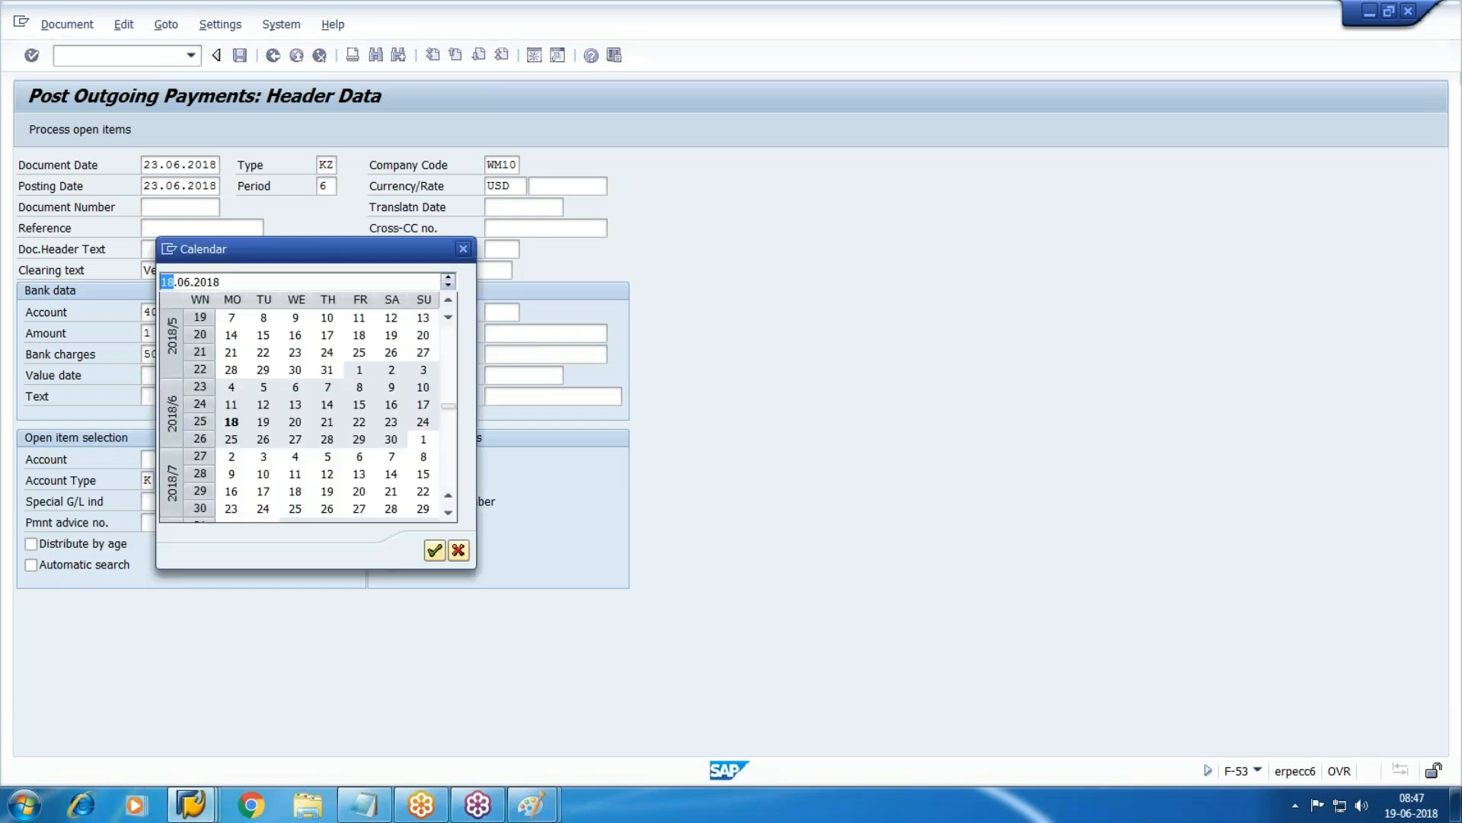
double_click(389, 425)
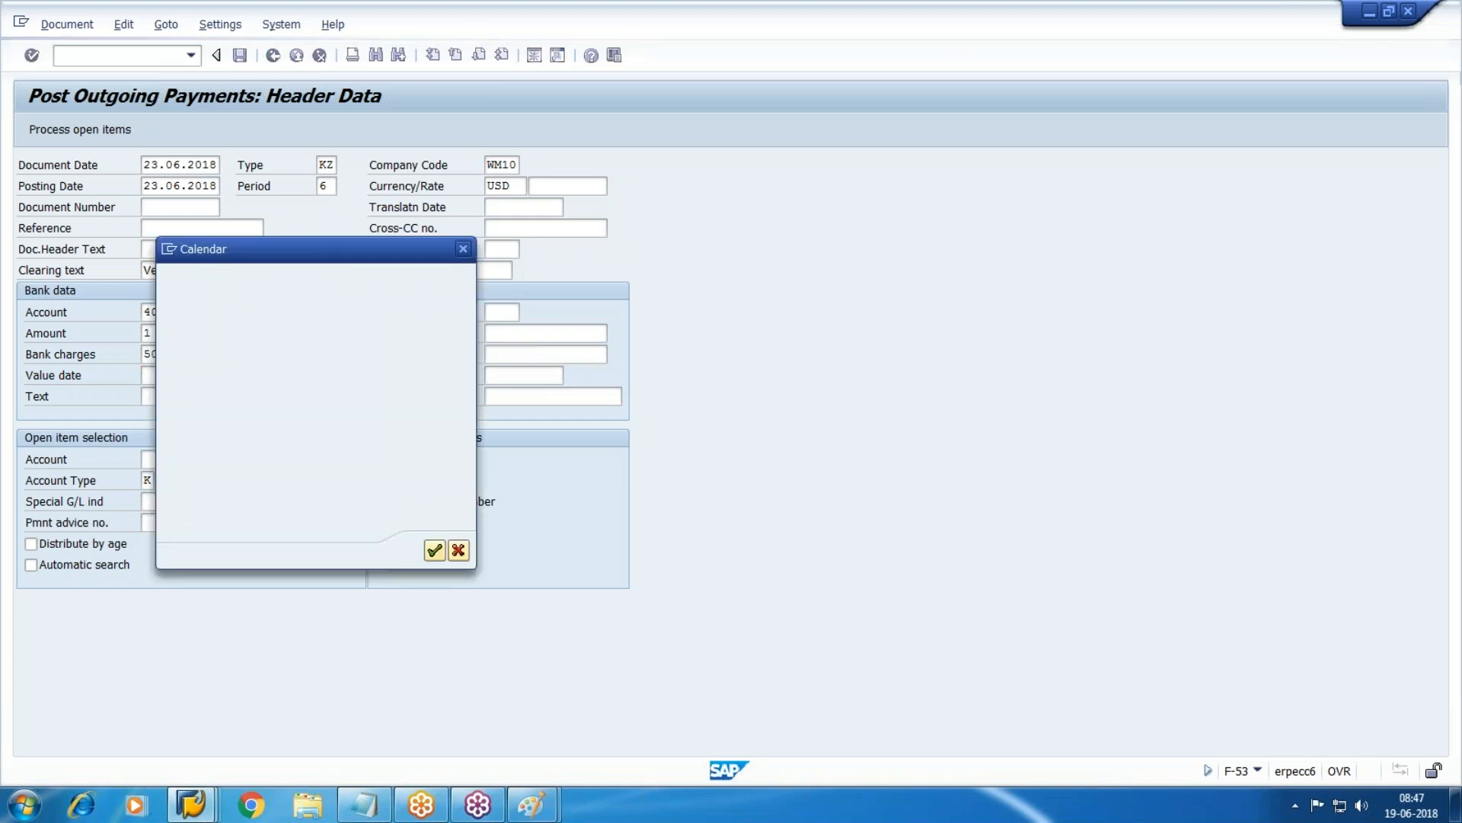
key("Tab")
key("Tab")
type("payment")
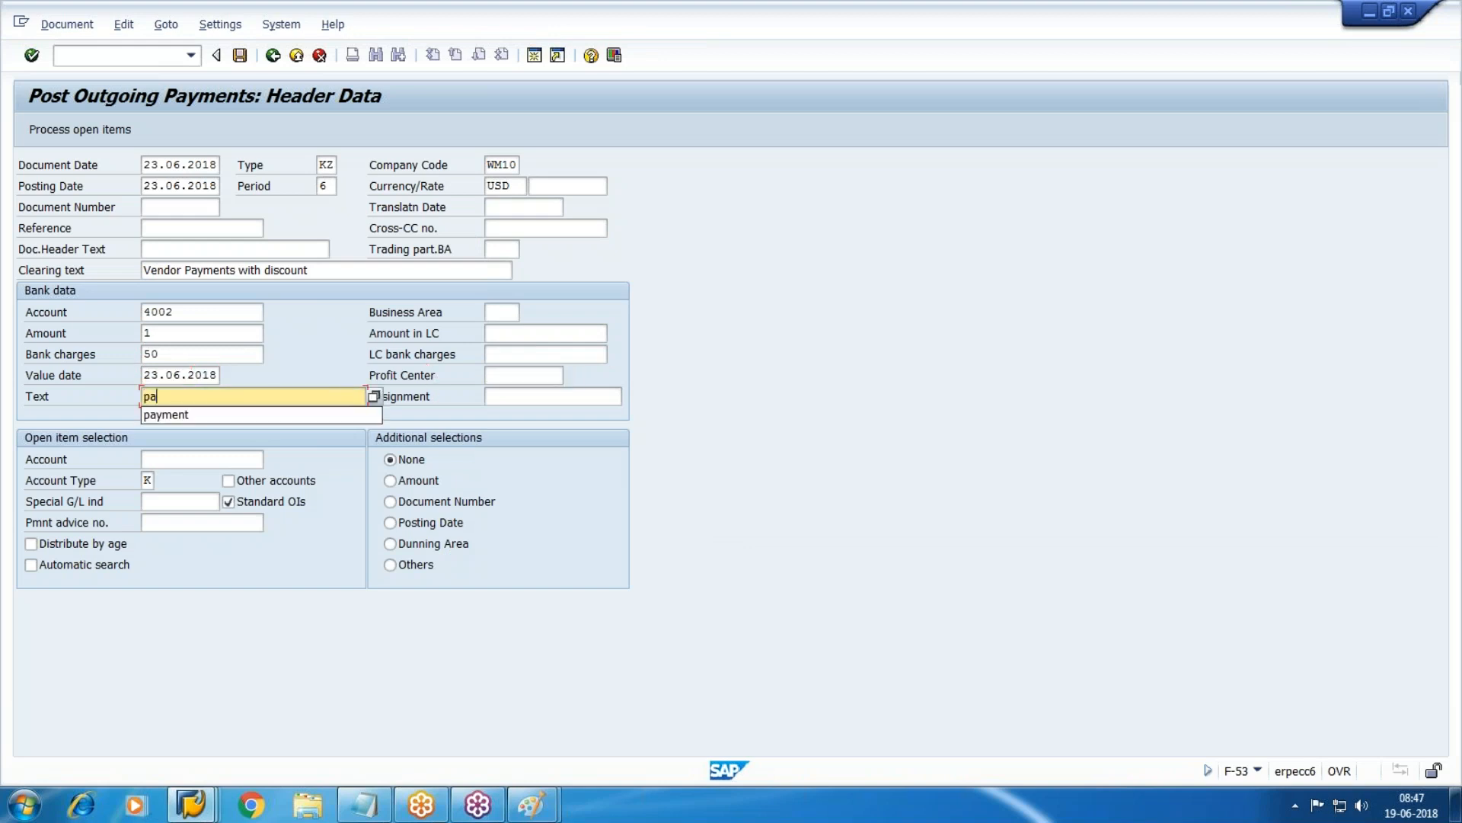
key("Tab")
key("Tab")
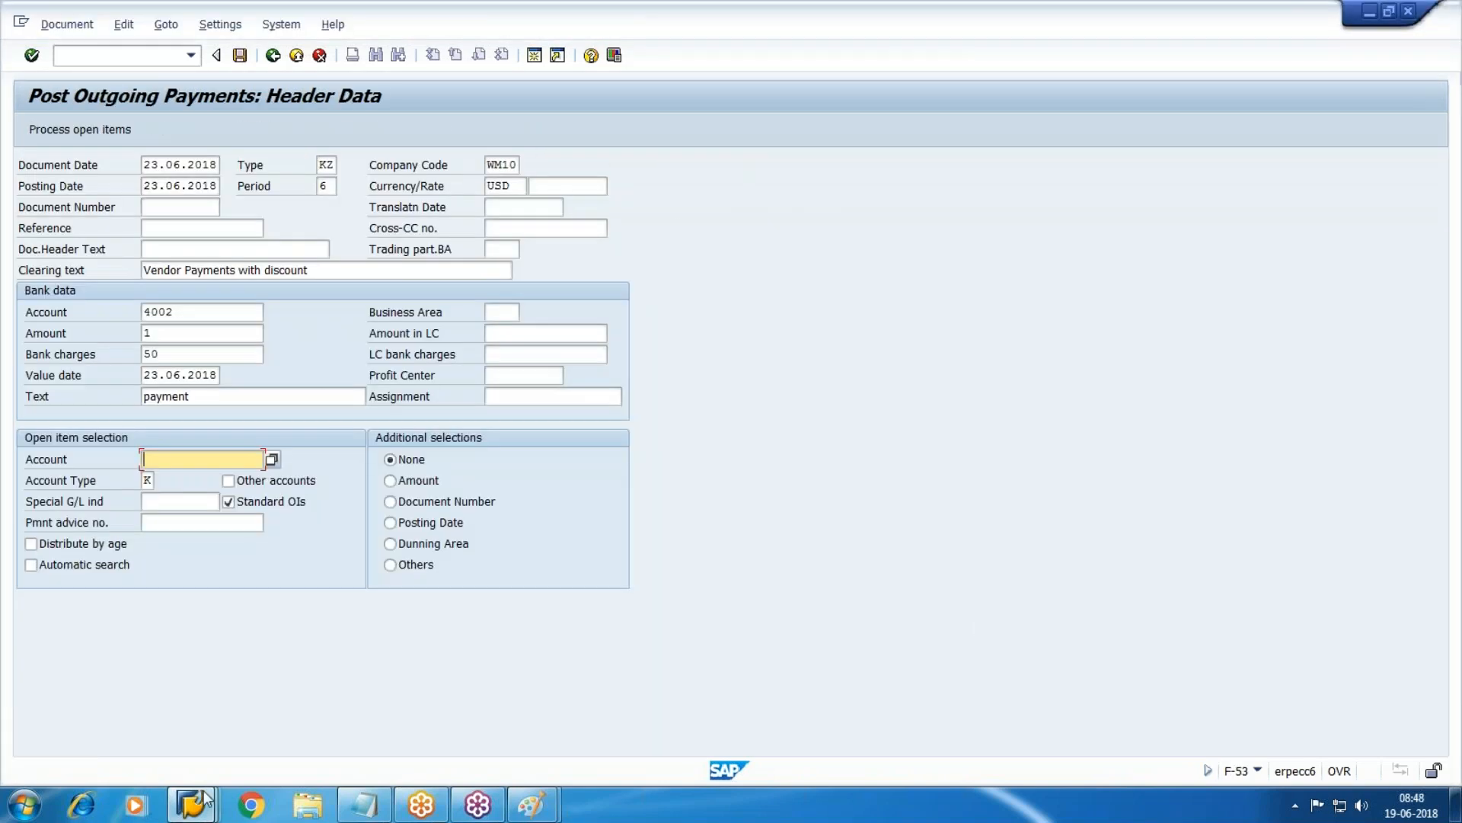
Enter vendor account 100490 and process the open items.
mouse_move(190, 804)
left_click(569, 729)
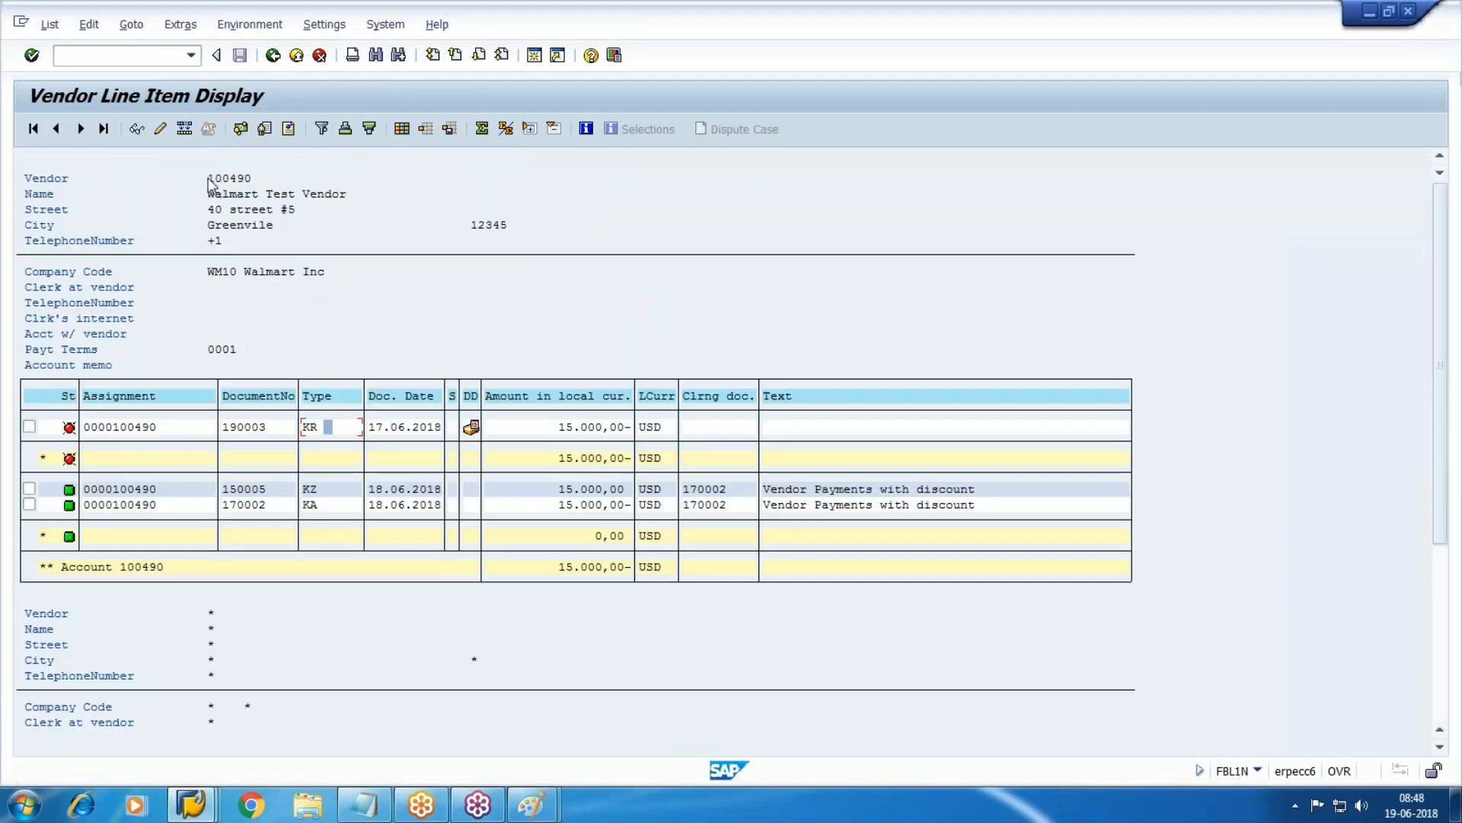
key("alt+Tab")
type("100490")
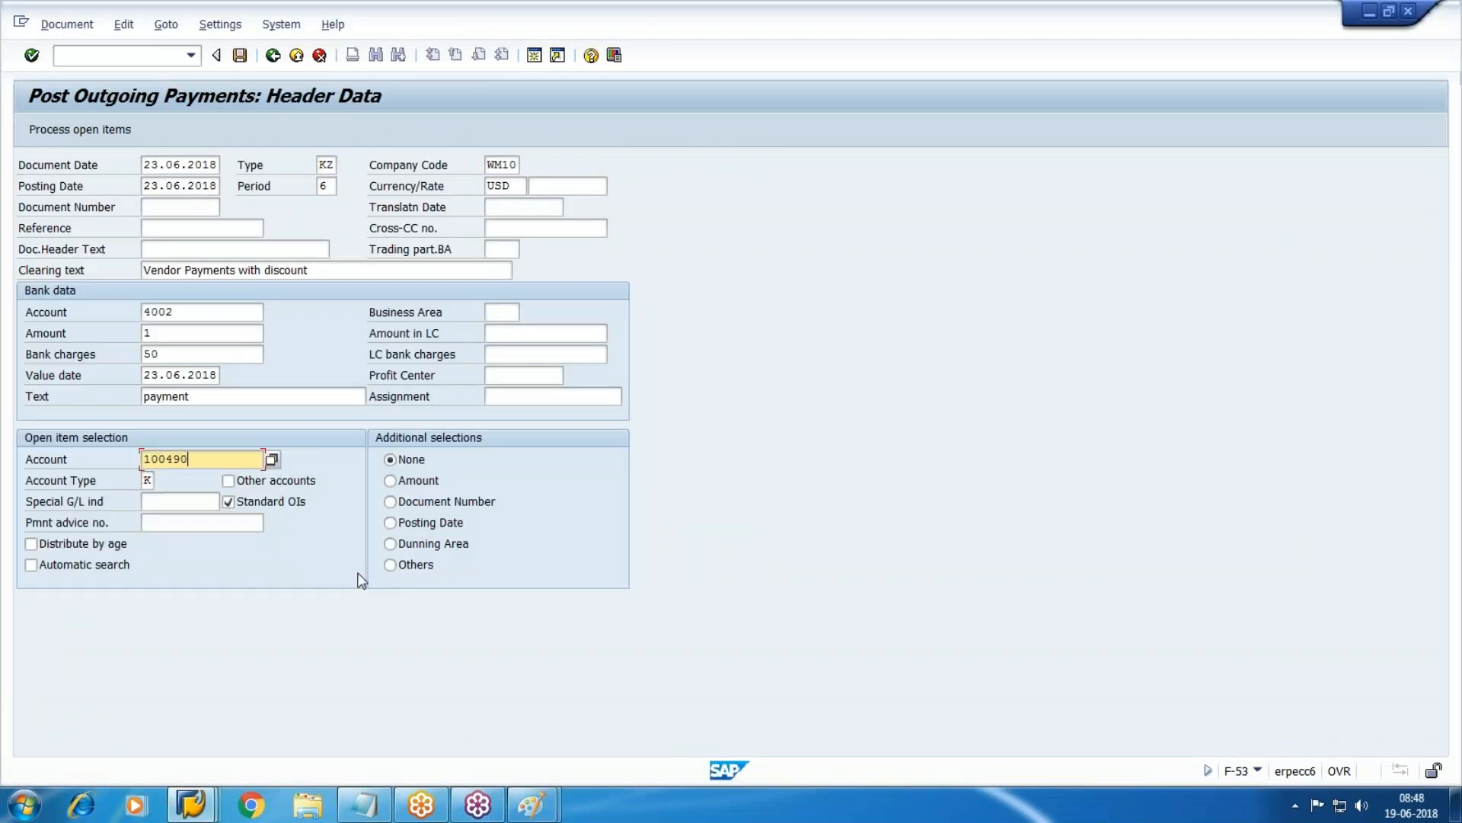
key("Return")
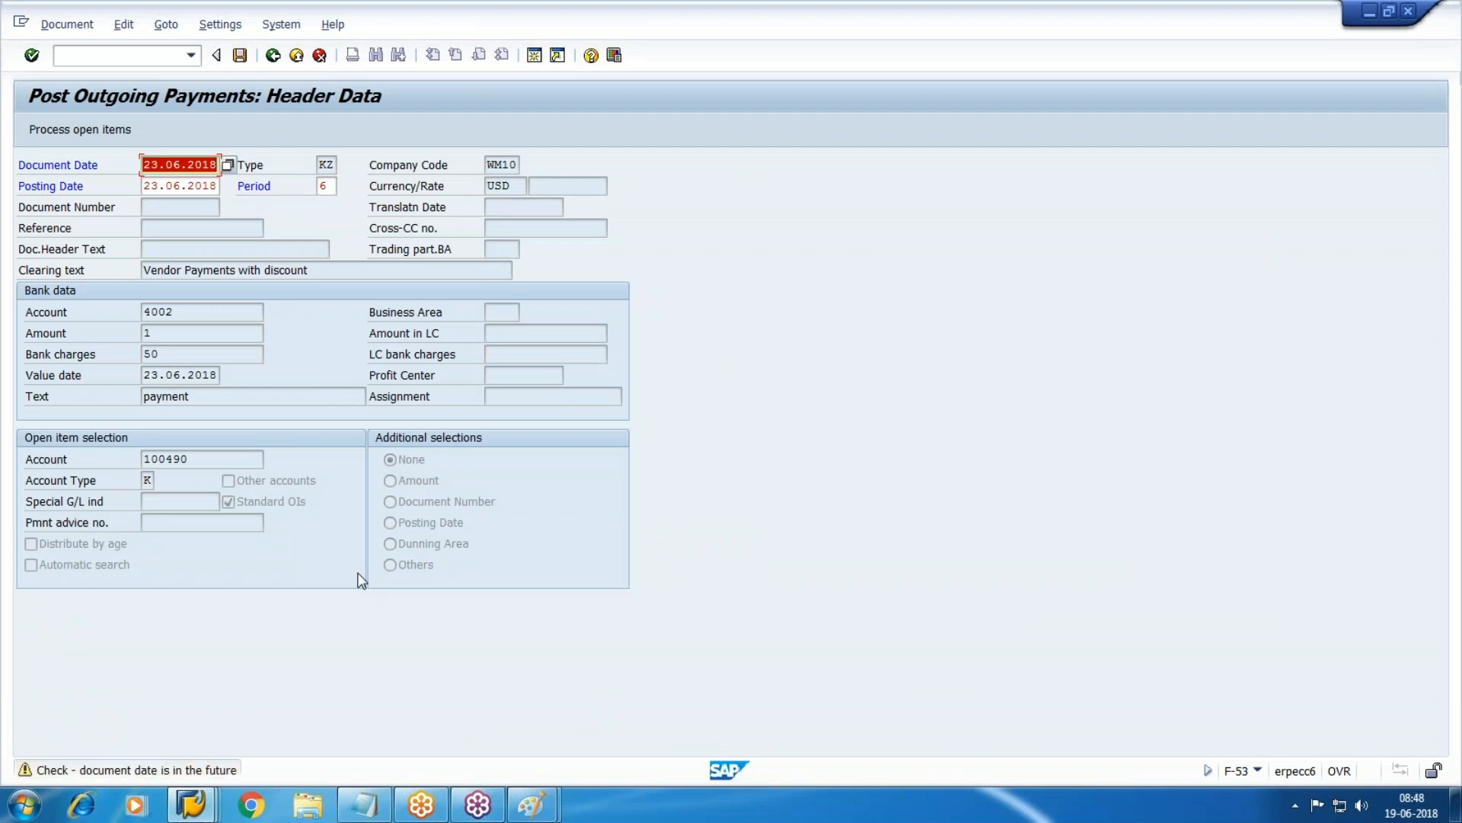
key("Return")
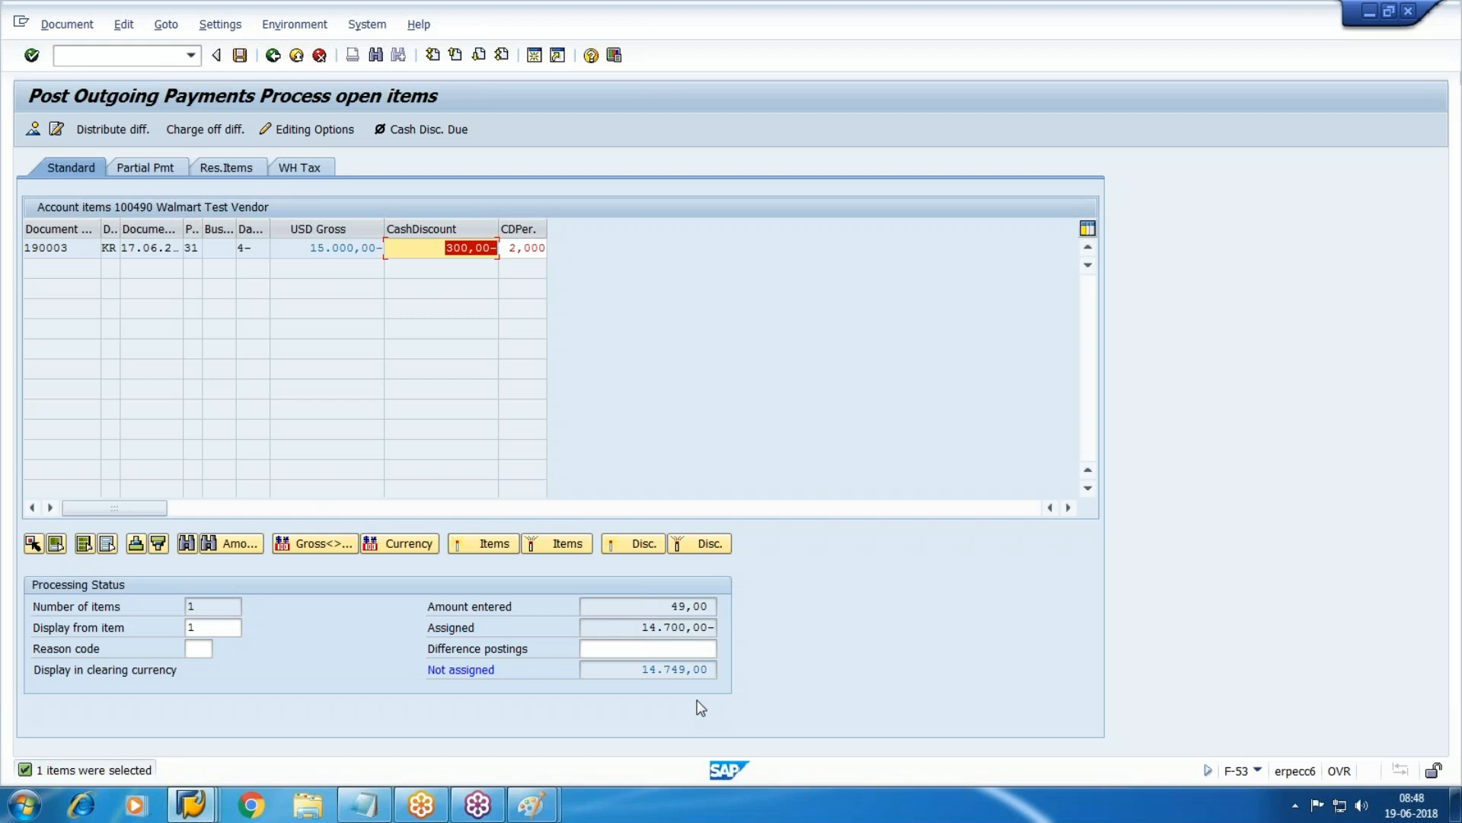
From the overview, change the CITI-Outgoing bank line amount to 14.750,00.
left_click(33, 129)
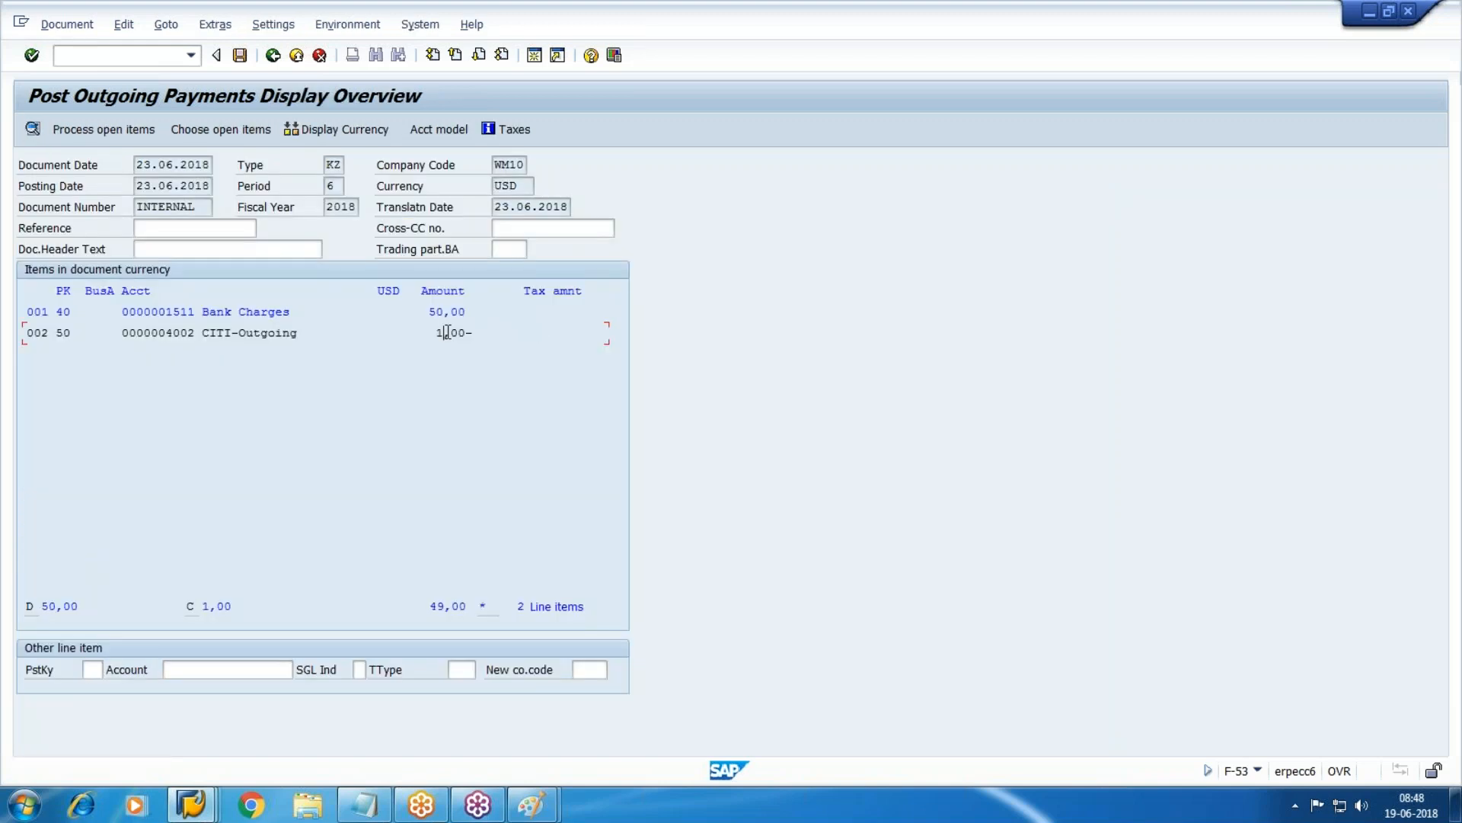
double_click(448, 333)
key("BackSpace")
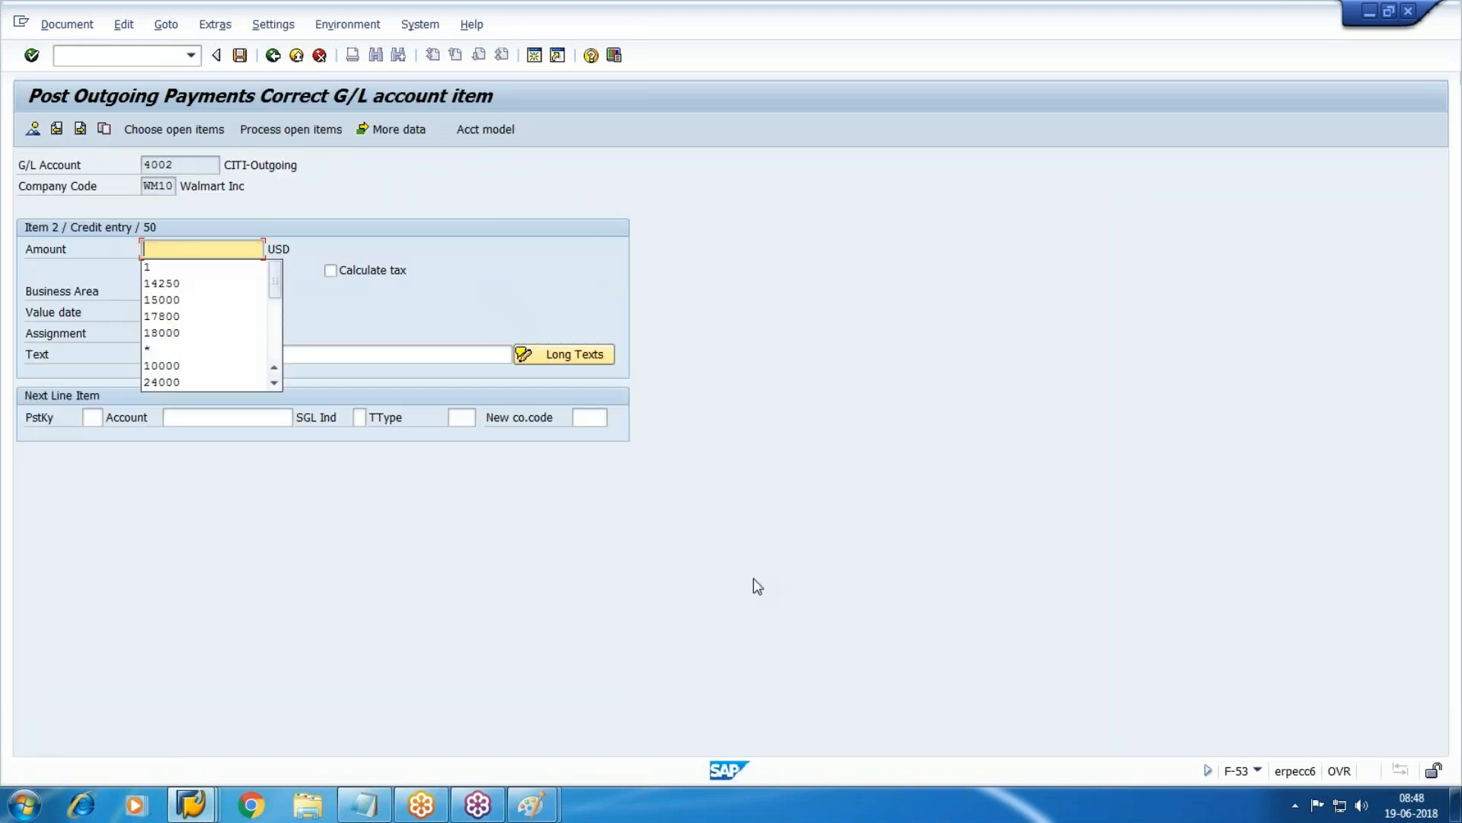
type("14750")
key("Return")
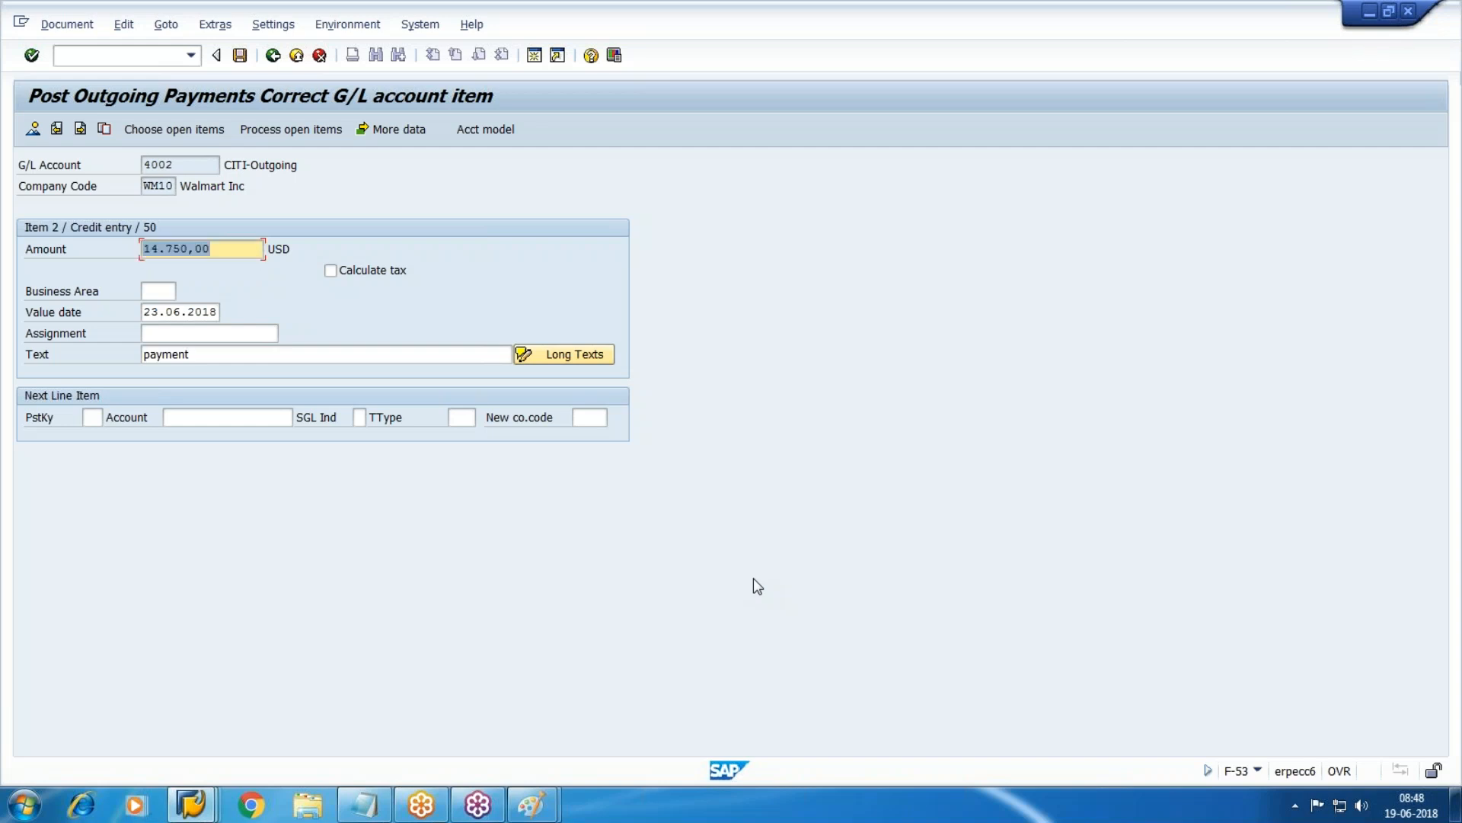
left_click(364, 804)
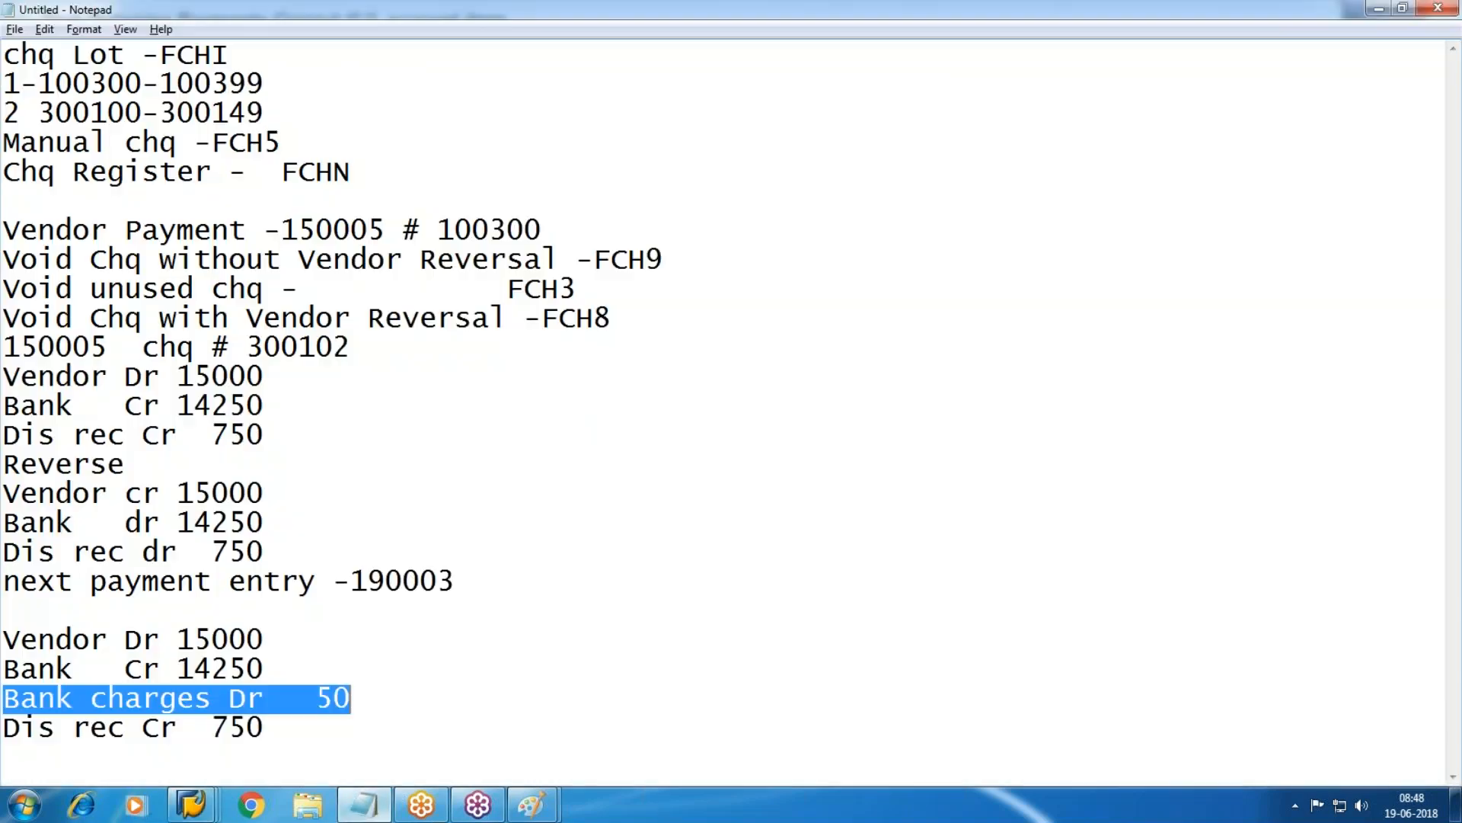
Change the bank line to Cr 14750, retype Bank charges Dr 50, and replace 750 with Cr300.
left_click_drag(278, 665, 177, 668)
type("4")
key("BackSpace")
type("17250")
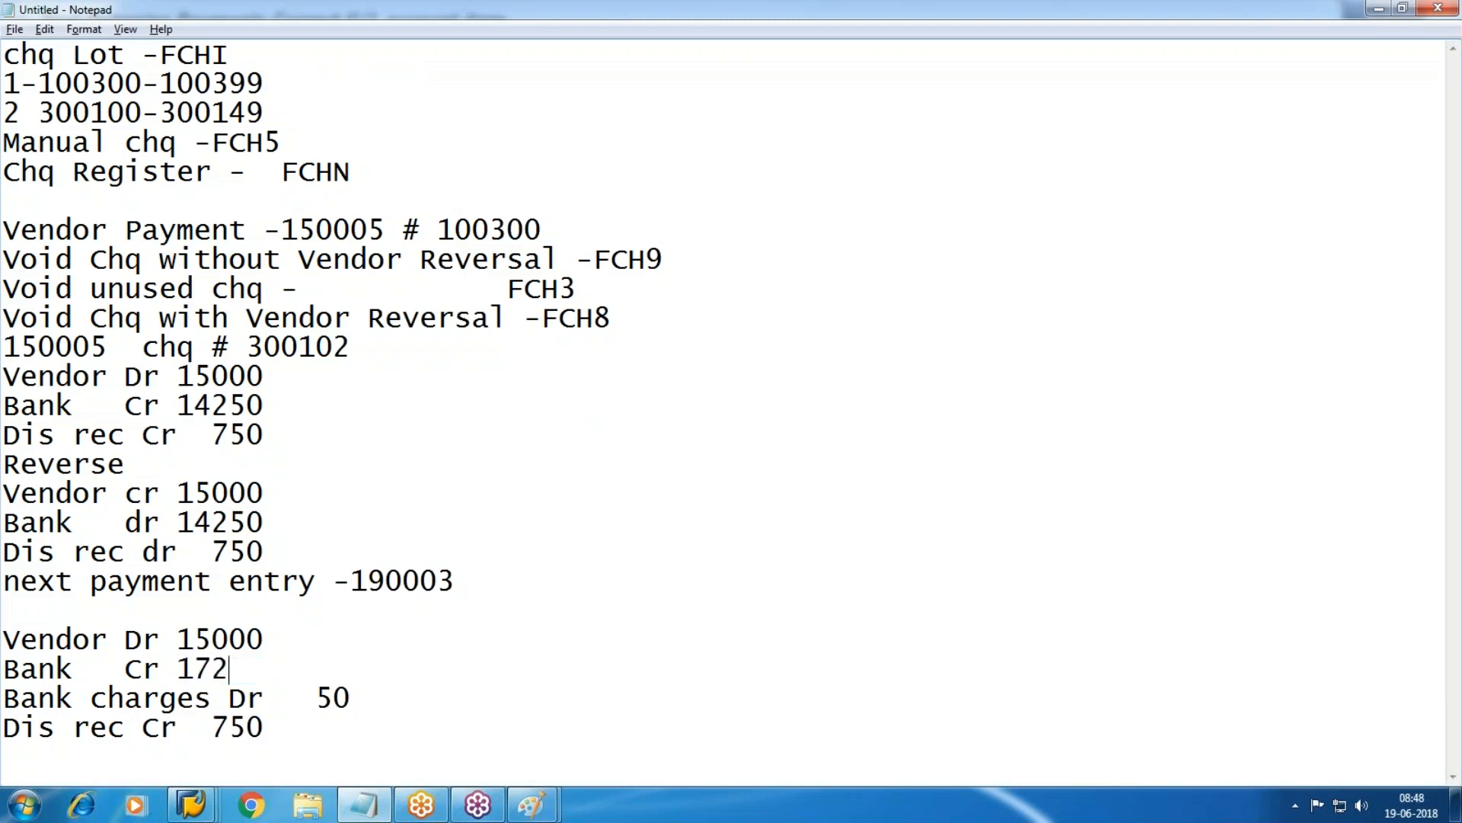
key("BackSpace")
key("BackSpace")
key("BackSpace")
key("BackSpace")
type("4750")
left_click(344, 697)
key("BackSpace")
key("BackSpace")
key("BackSpace")
key("BackSpace")
key("BackSpace")
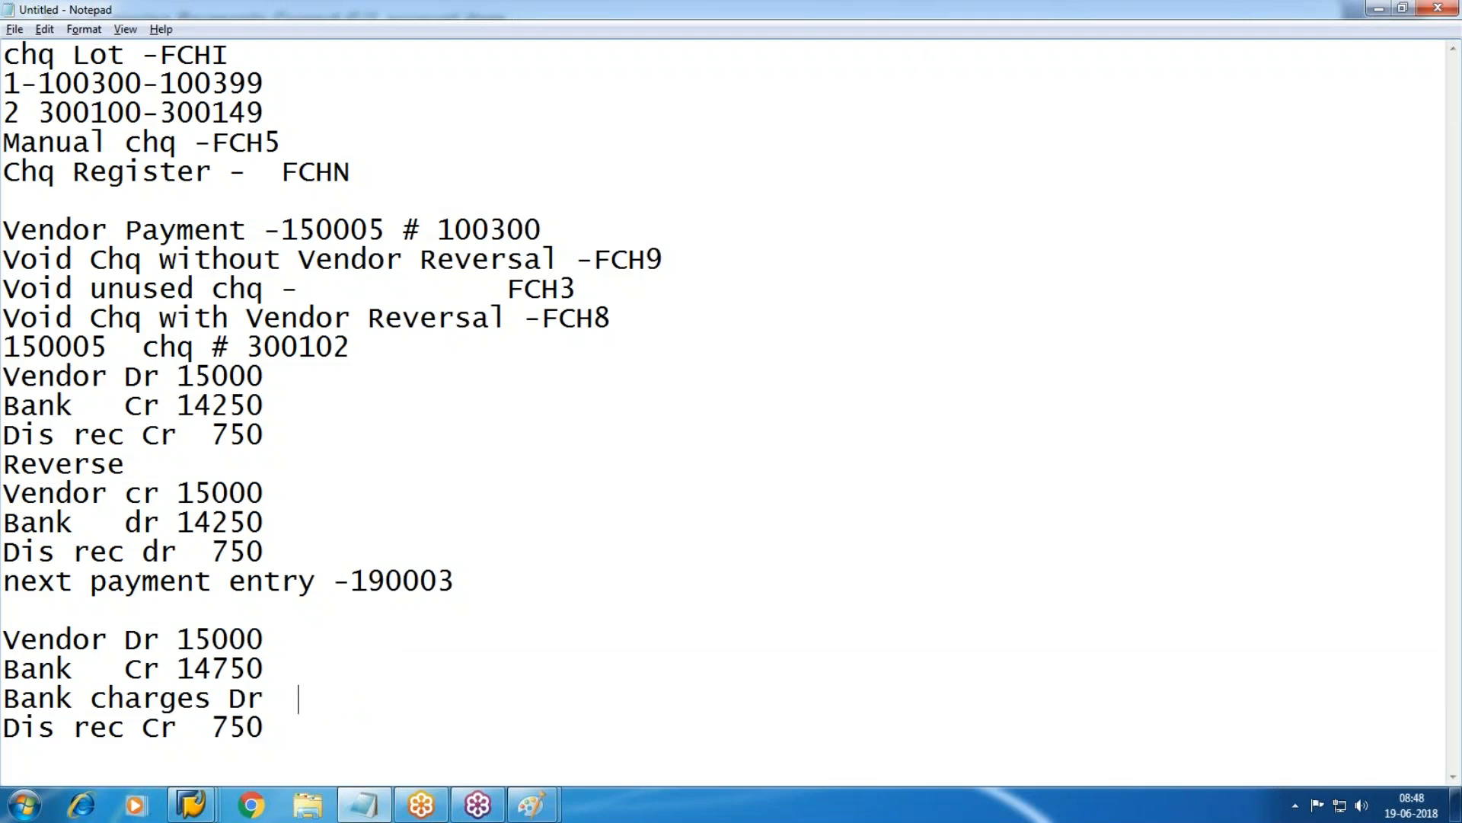
type("50")
left_click(272, 731)
key("BackSpace")
key("BackSpace")
key("BackSpace")
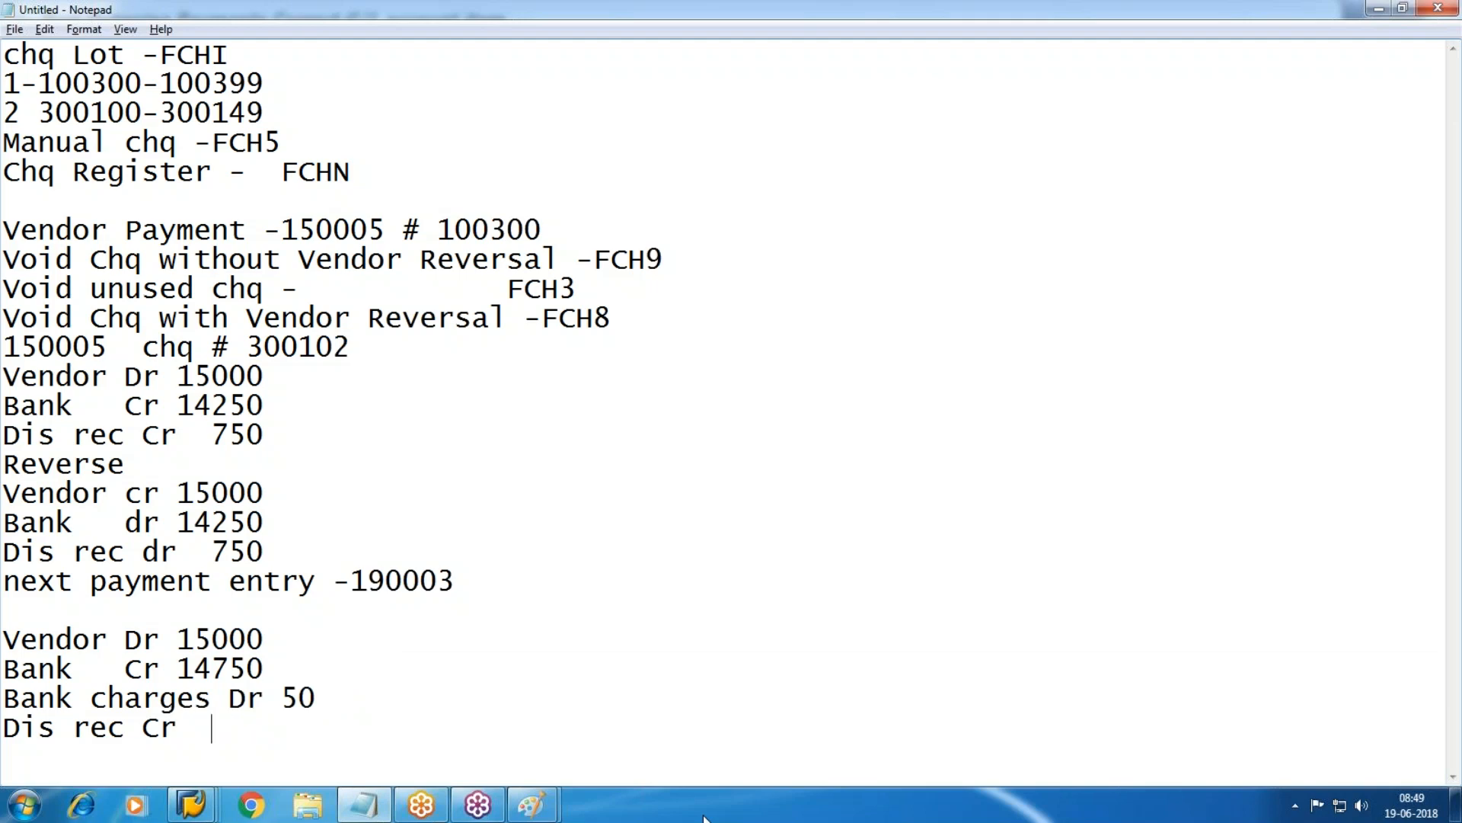
type("Cr300")
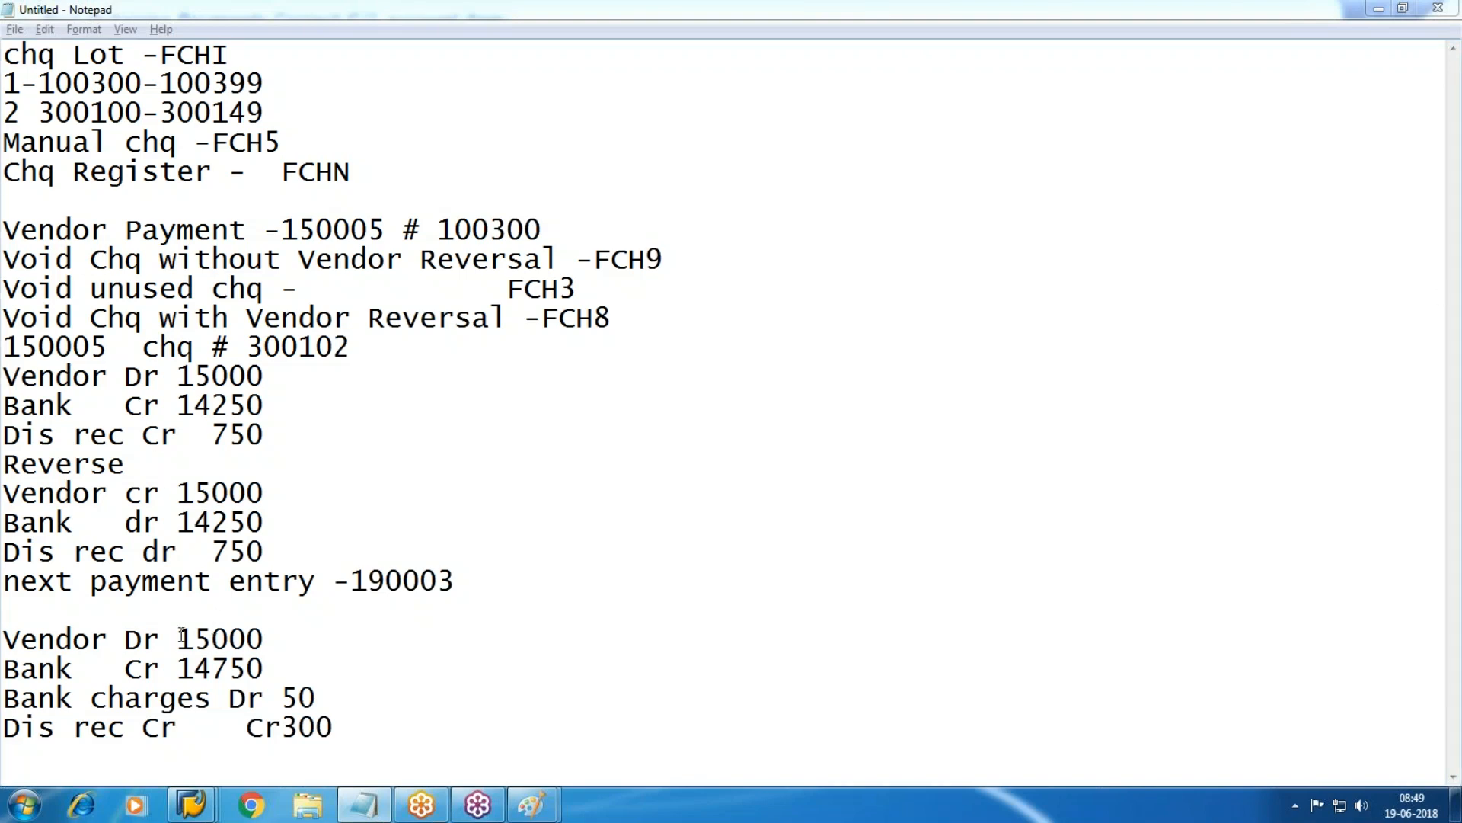
Highlight the vendor Dr 15000, Bank Cr 14750 and Bank charges Dr 50 lines to check balance.
left_click_drag(159, 639, 320, 632)
left_click_drag(7, 668, 287, 670)
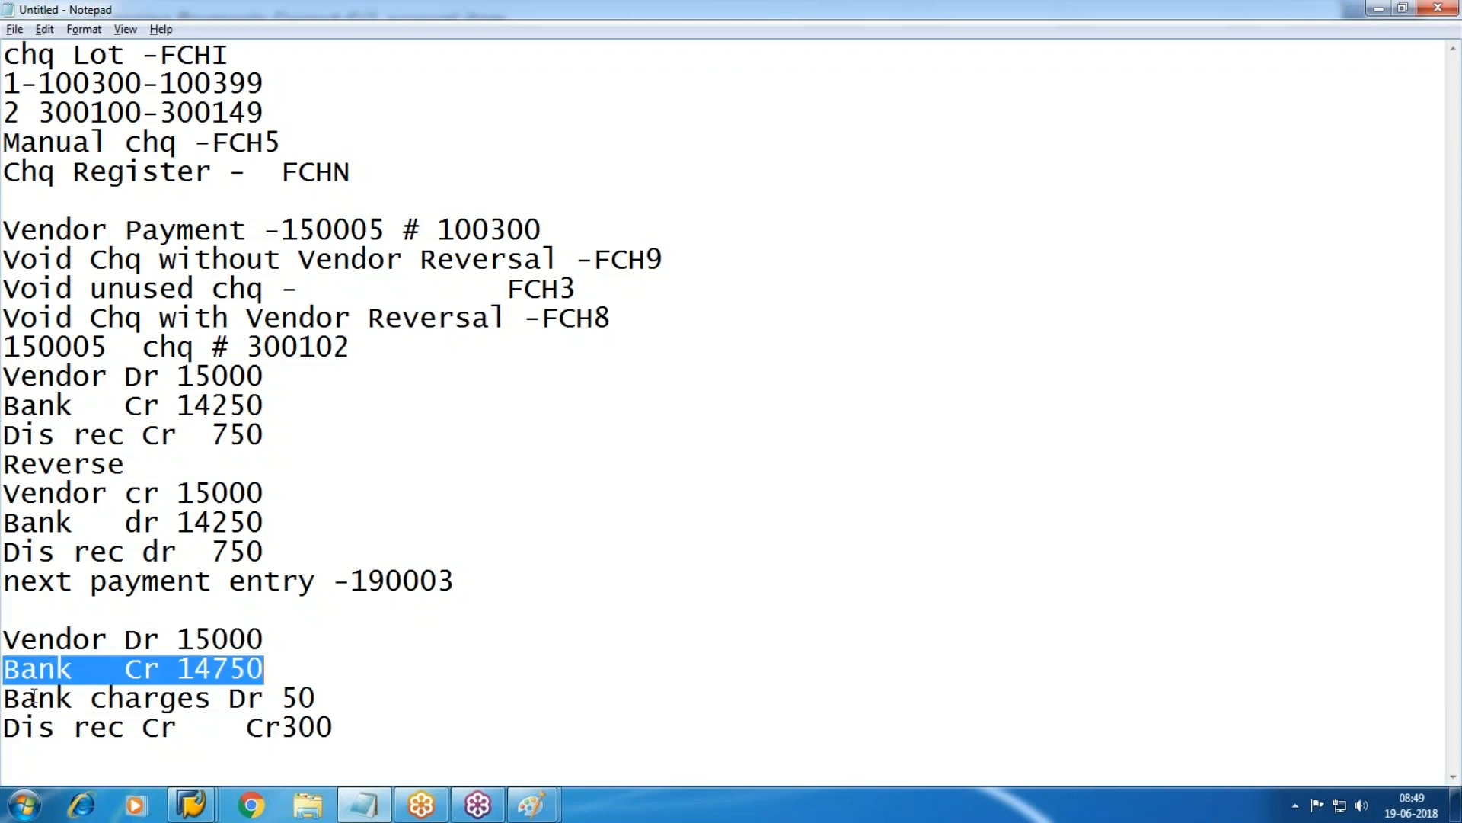
left_click(8, 699)
left_click_drag(310, 704, 328, 705)
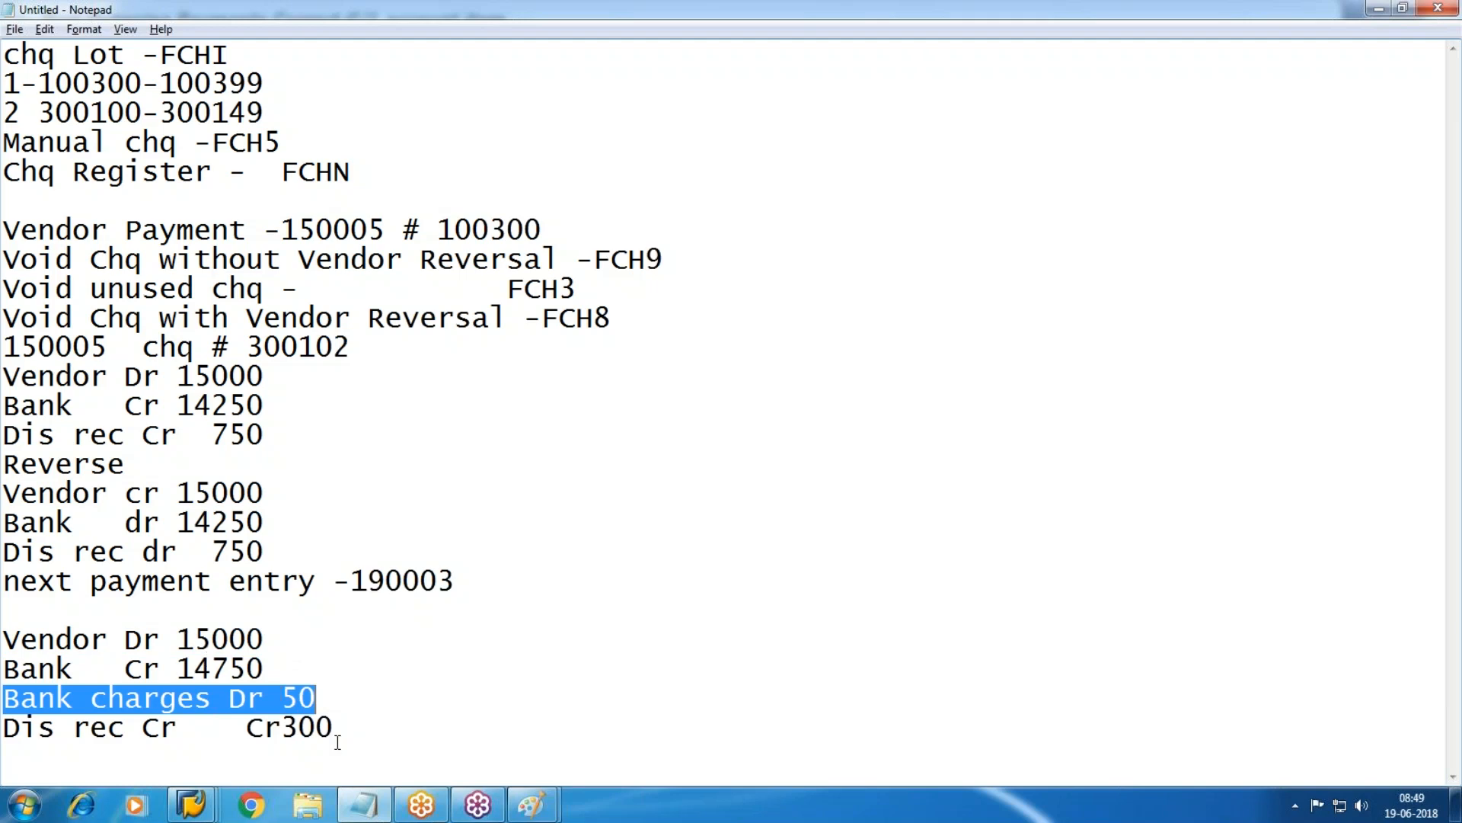
left_click(147, 728)
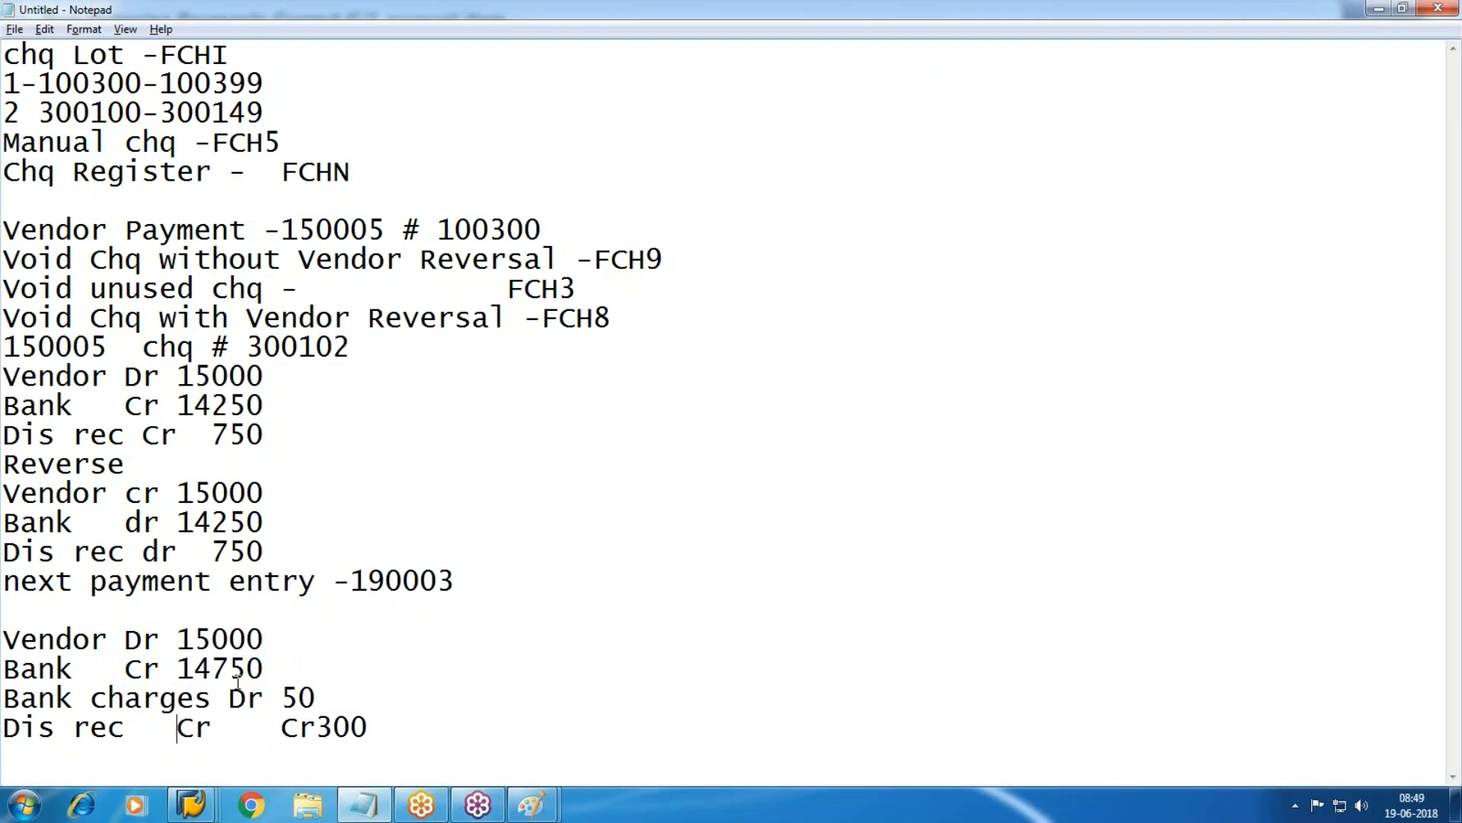
left_click(322, 676)
Compute 14750 + 300 = 15050 in Calculator and compare with the notes' vendor 15000 and charges 50.
left_click(23, 805)
left_click(71, 373)
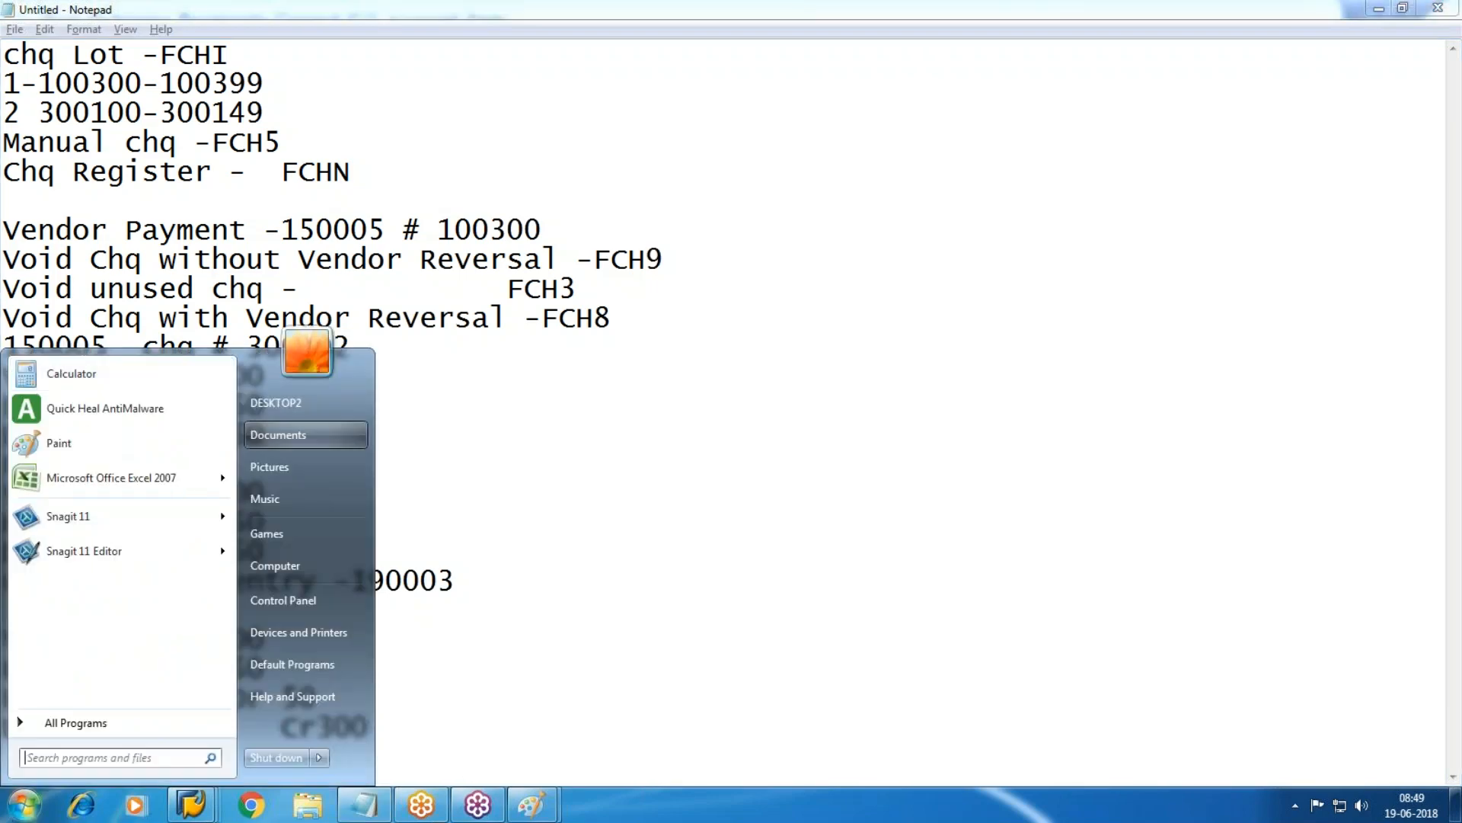
type("17")
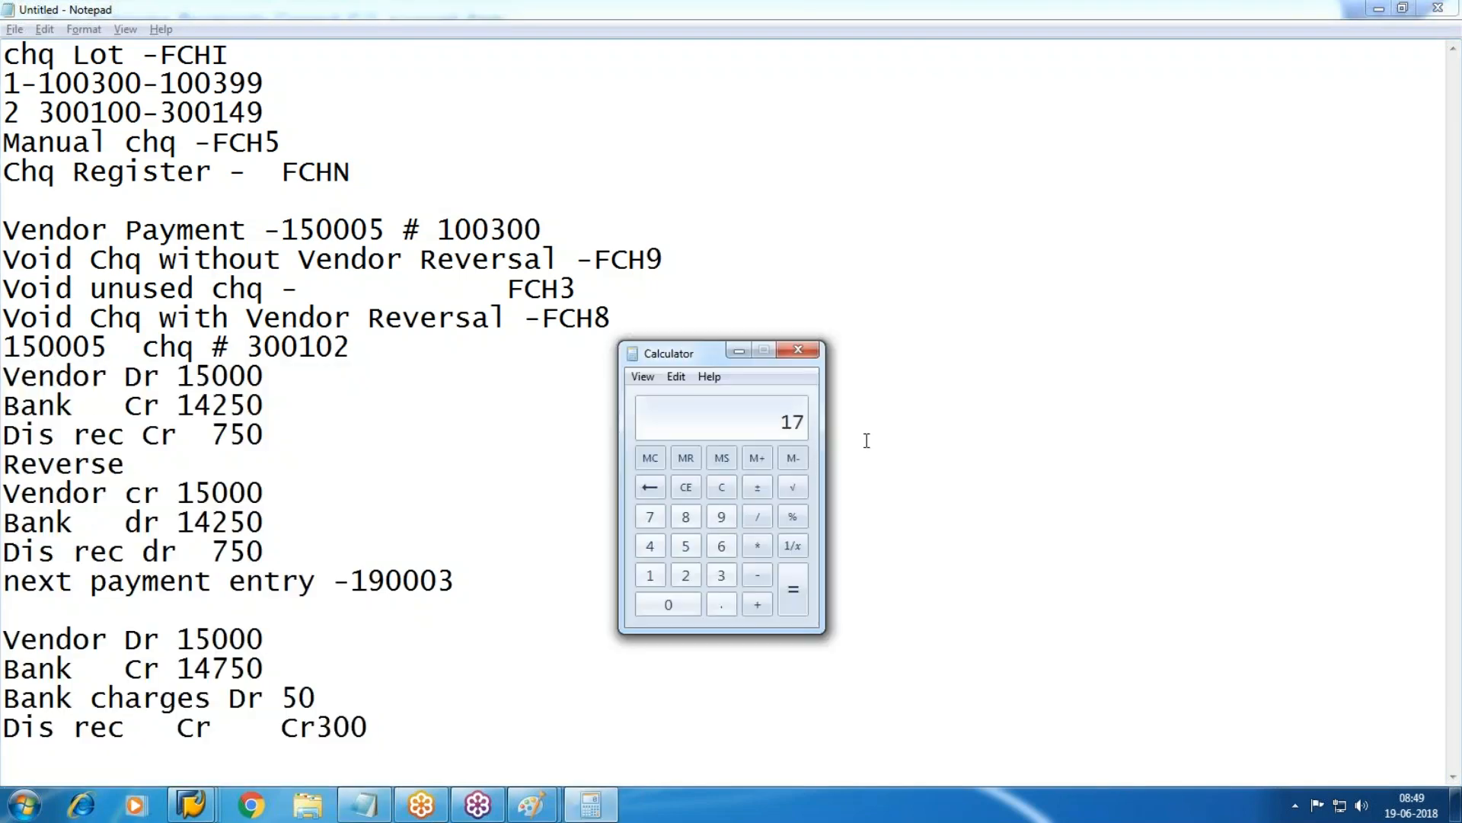
key("Escape")
type("14750")
key("plus")
type("300")
key("Return")
left_click(355, 669)
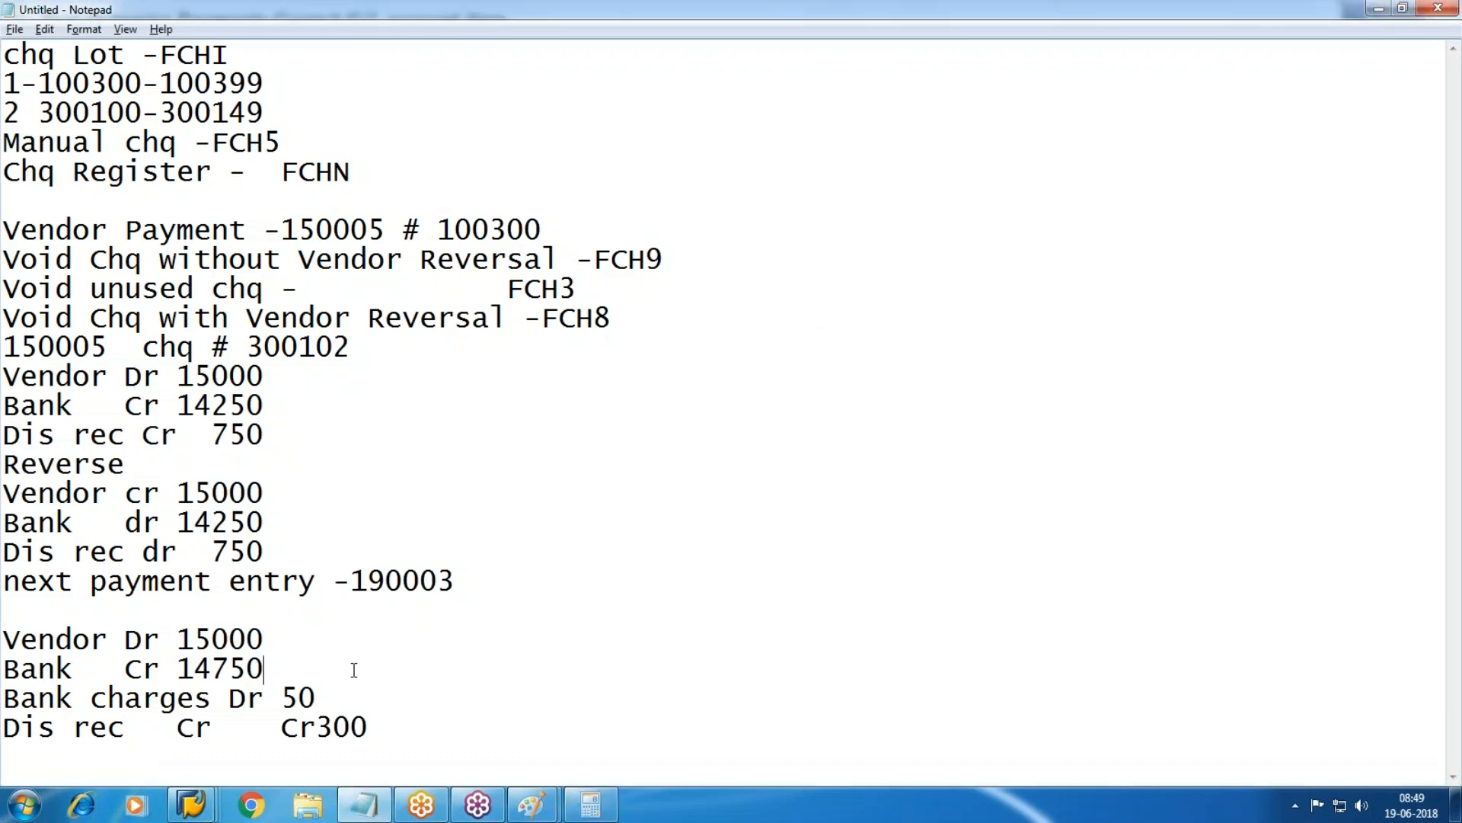
left_click_drag(265, 638, 160, 640)
left_click_drag(328, 691, 220, 689)
Simulate the payment and review the 14.750,00 bank, 300,00 discount, 15.000,00 vendor and 50,00 charges lines.
mouse_move(190, 805)
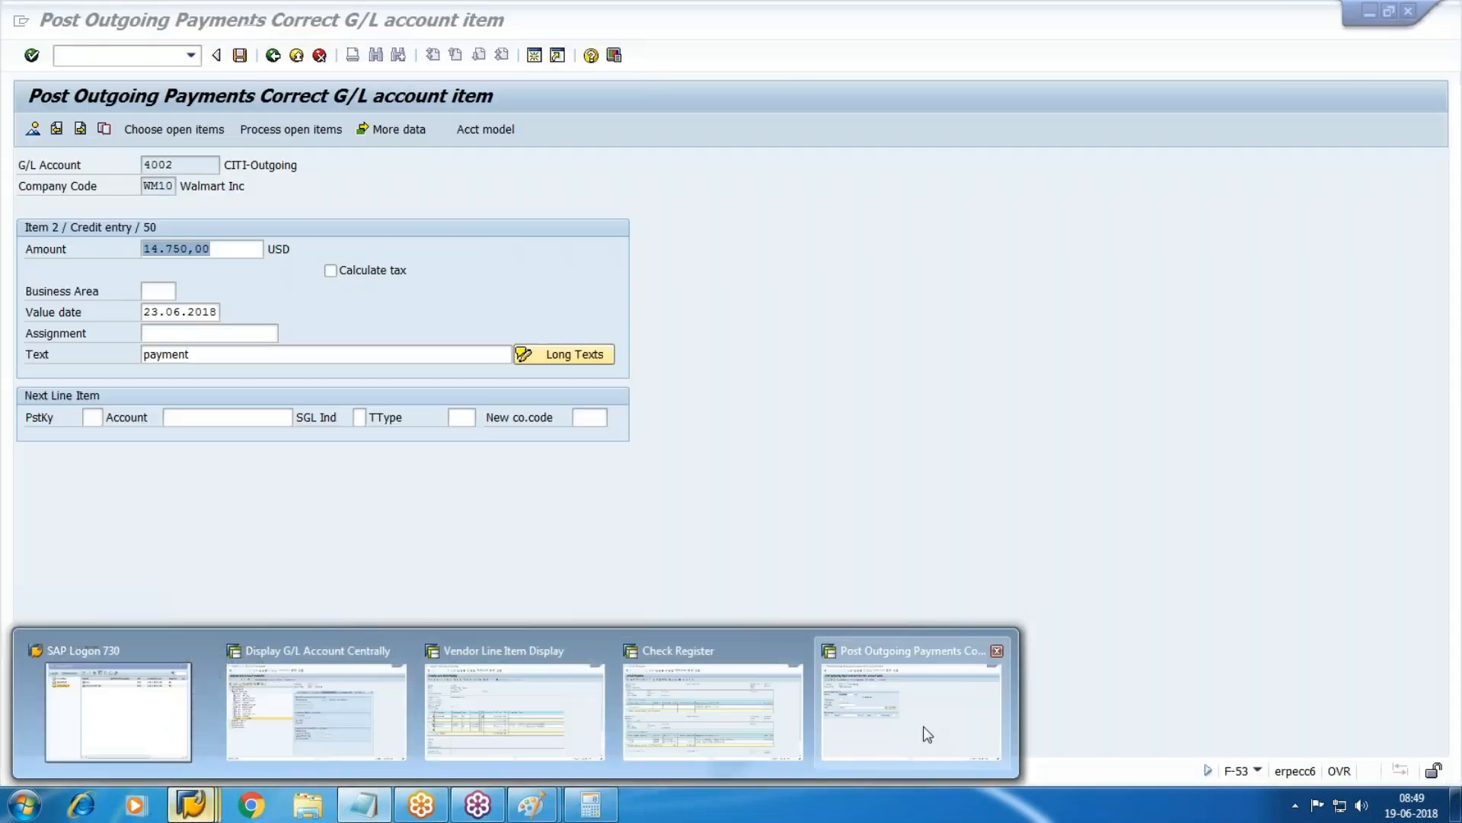
left_click(928, 734)
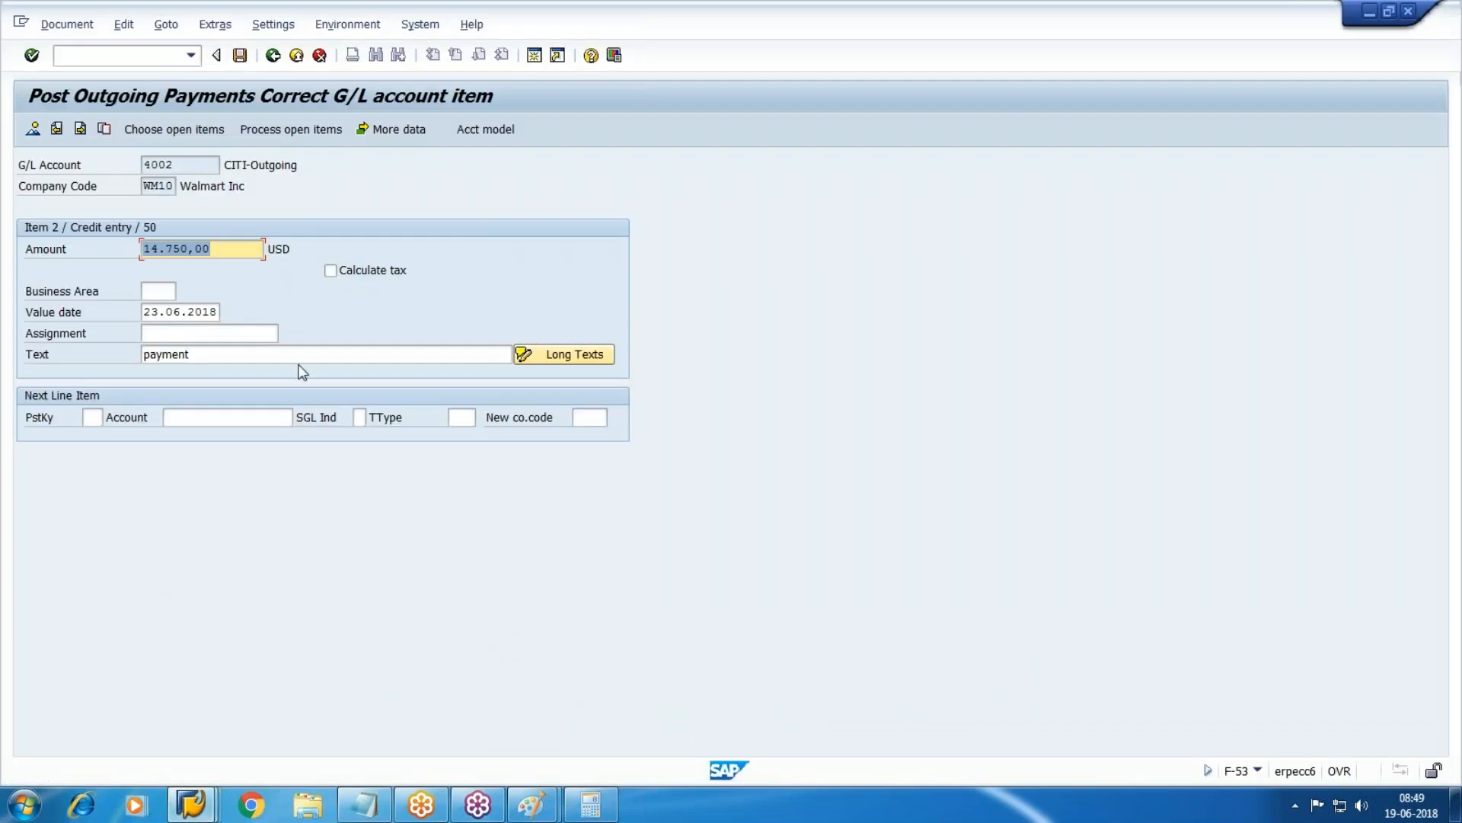
left_click(61, 27)
left_click(107, 118)
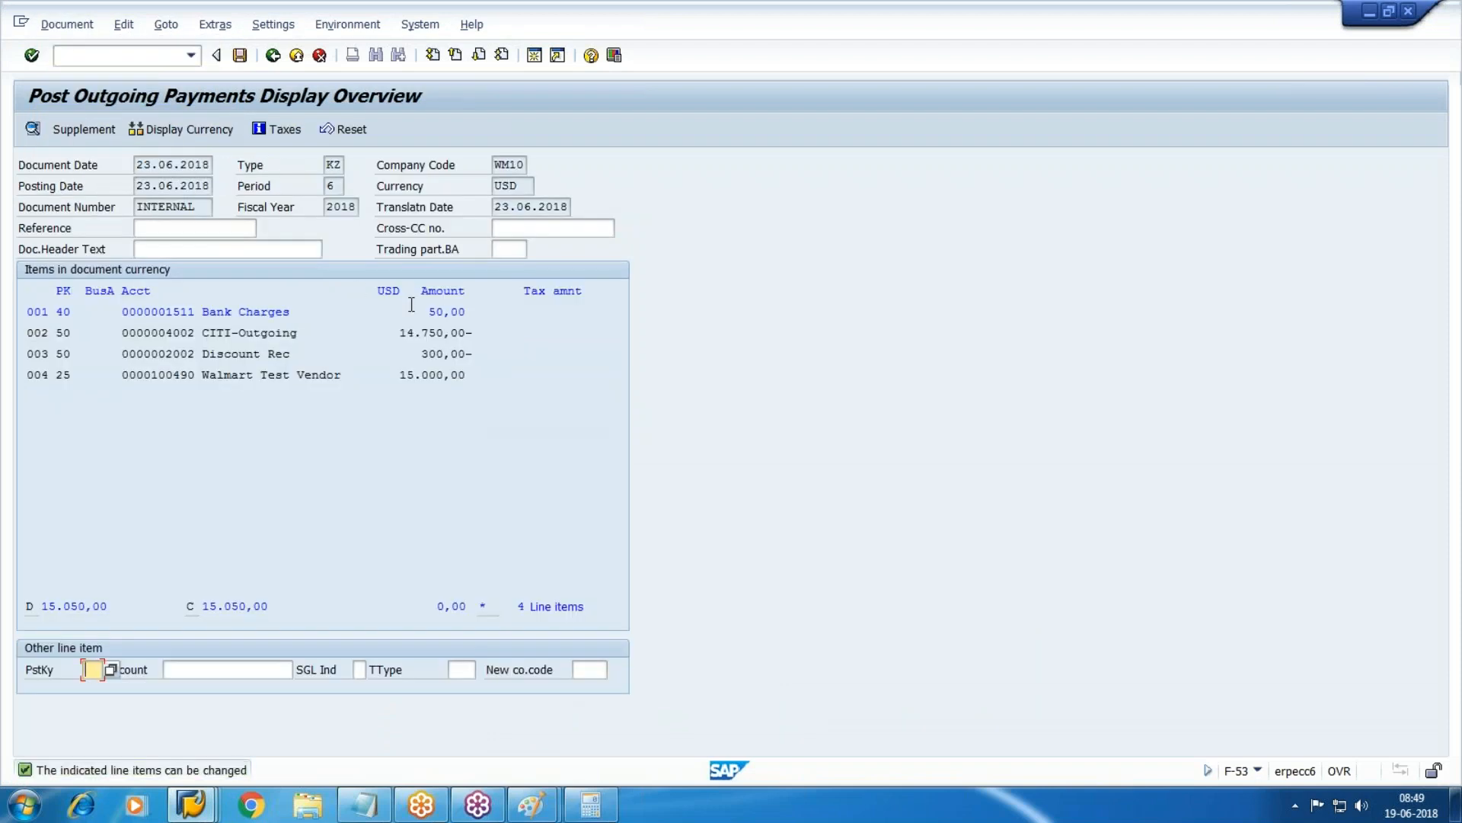
left_click_drag(398, 336, 663, 336)
left_click(607, 327)
left_click_drag(214, 355, 640, 356)
left_click(641, 356)
left_click(466, 375)
left_click_drag(202, 313, 622, 313)
left_click(622, 314)
Set the 50,00 line's item text to 'Bank charges' and post the payment.
double_click(246, 313)
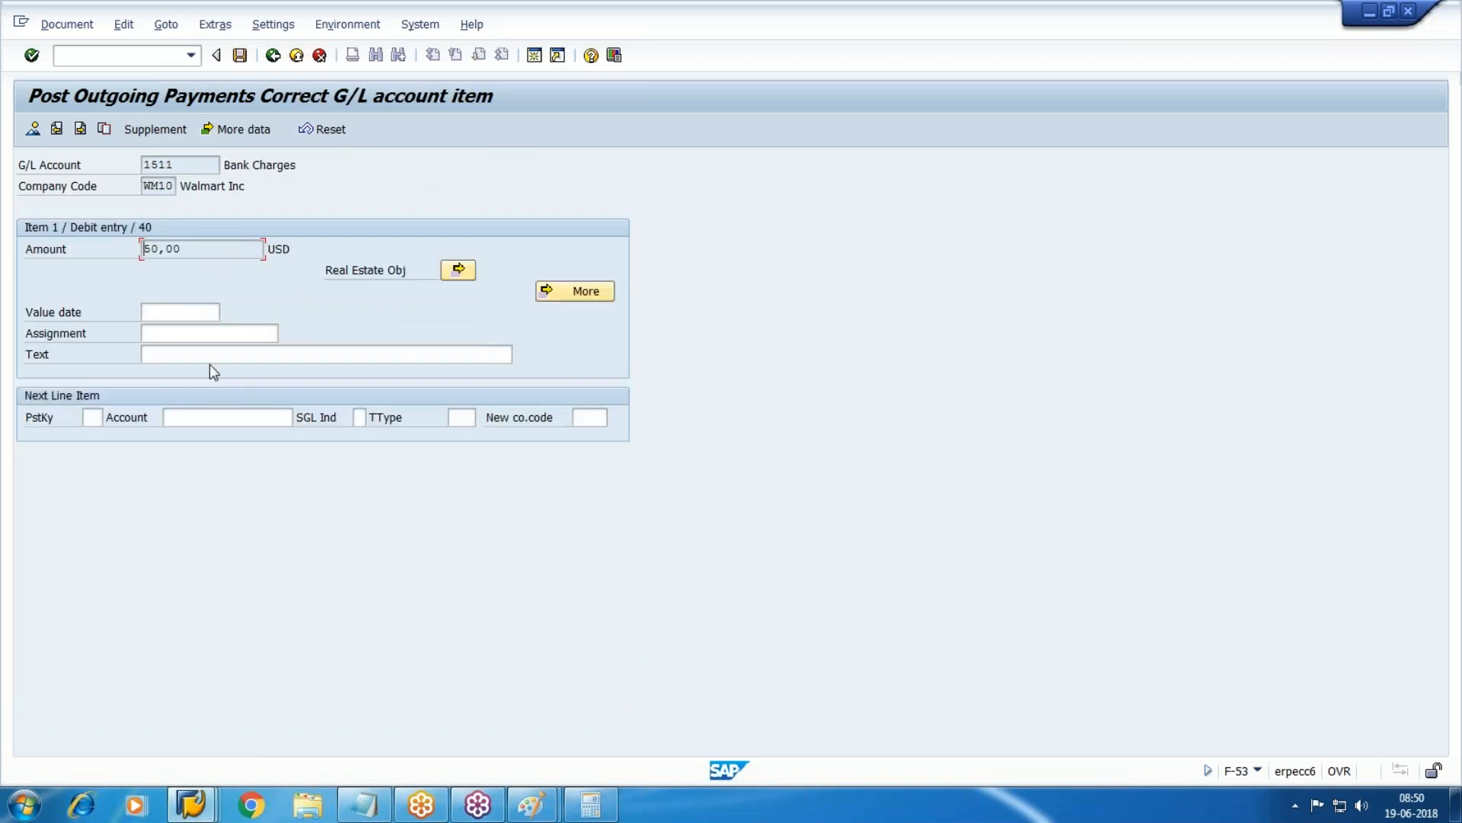
left_click(210, 354)
type("bank")
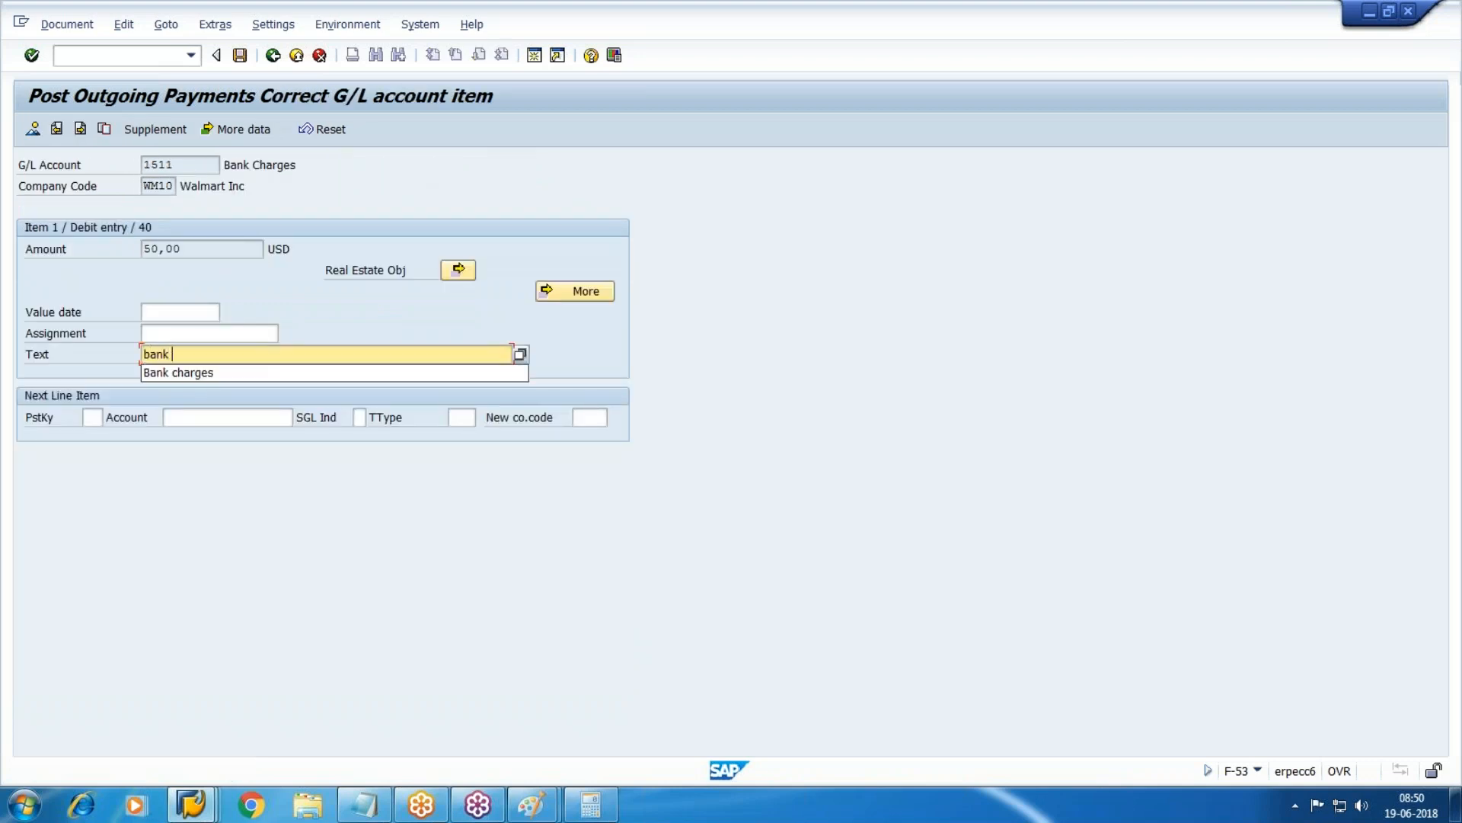
key("Down")
key("Return")
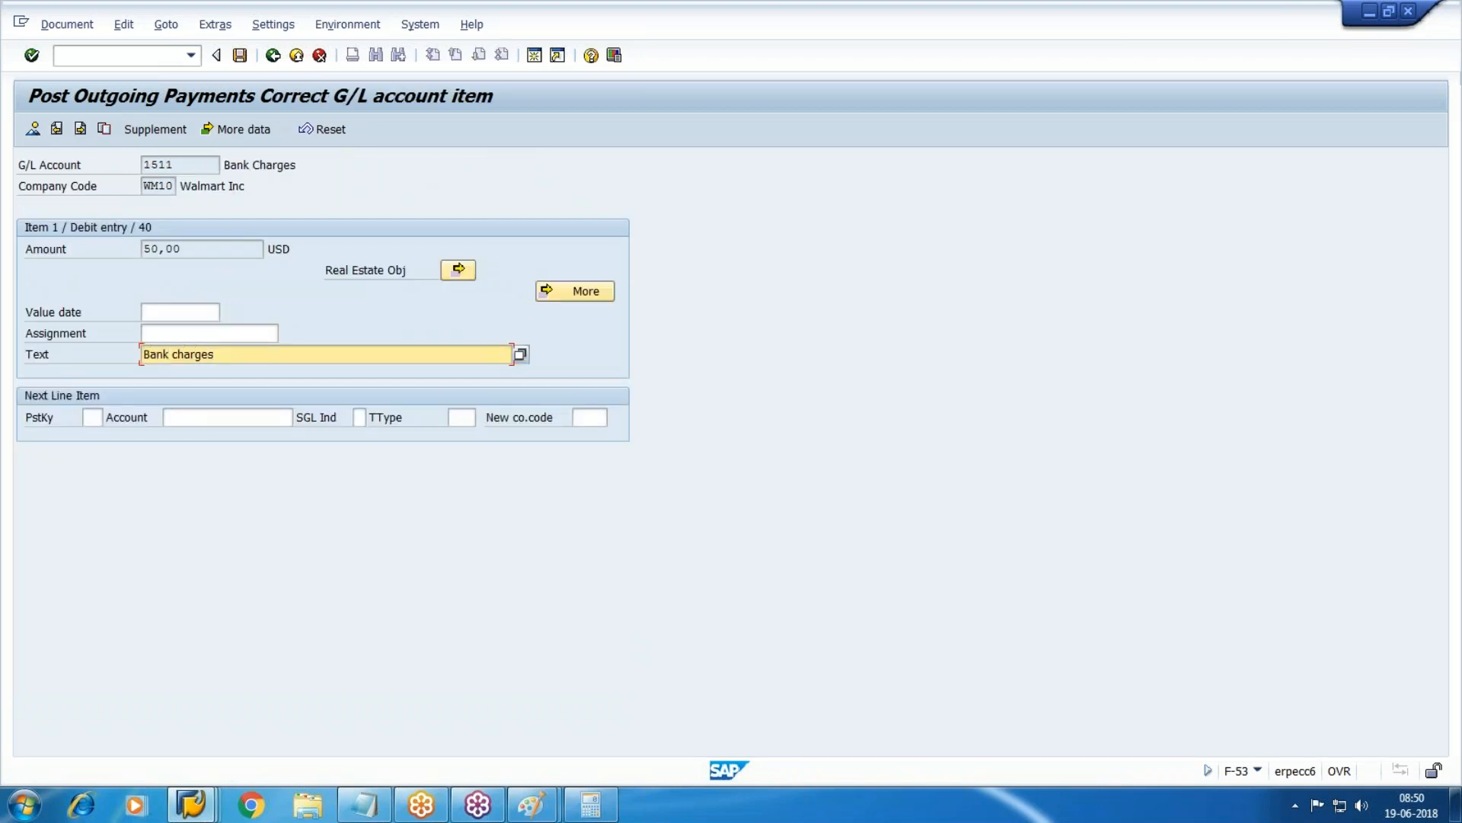
left_click(240, 55)
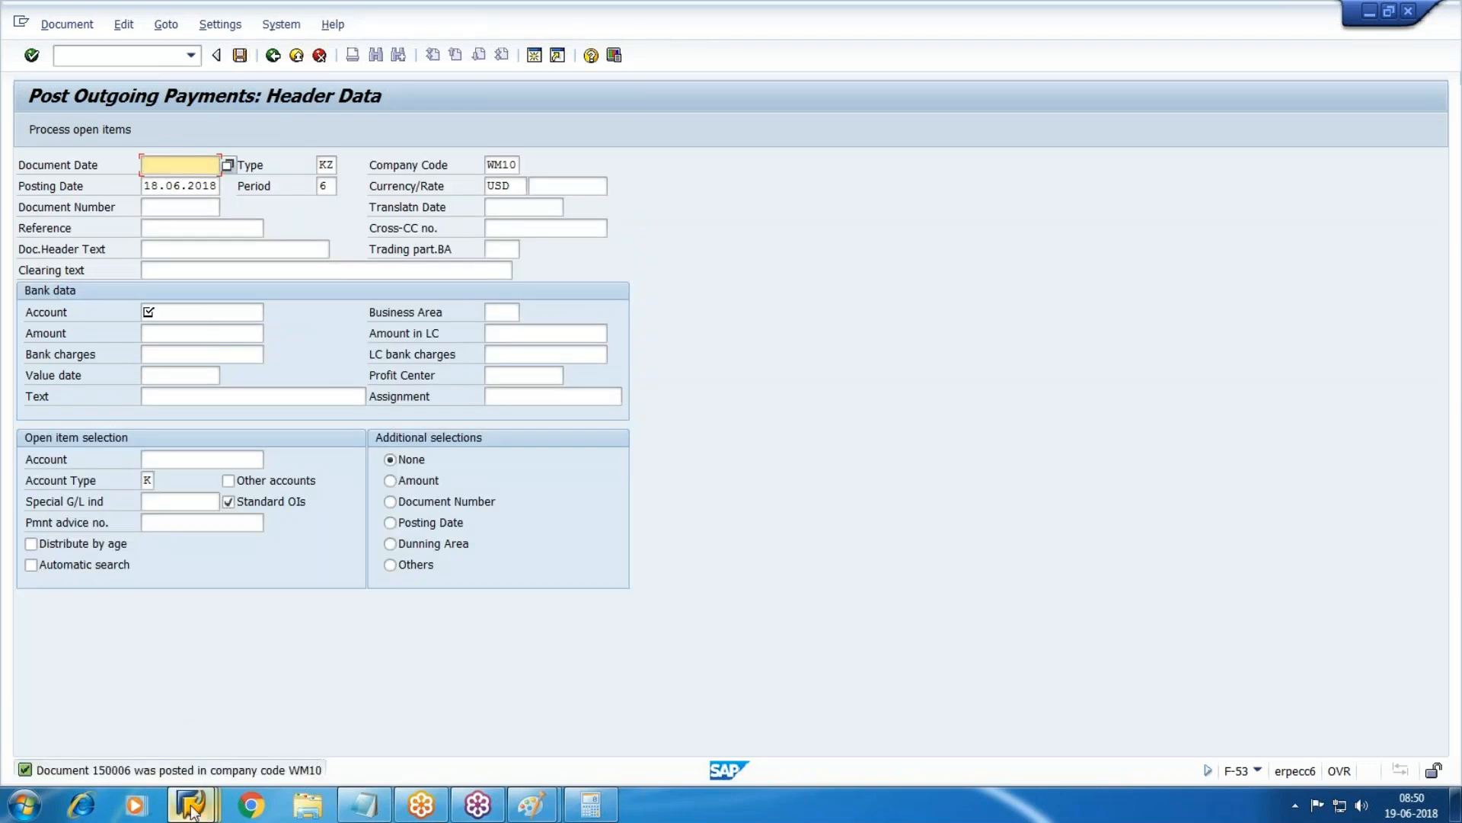
Bring the vendor line item report forward and refresh its list.
mouse_move(185, 801)
left_click(538, 719)
left_click(50, 24)
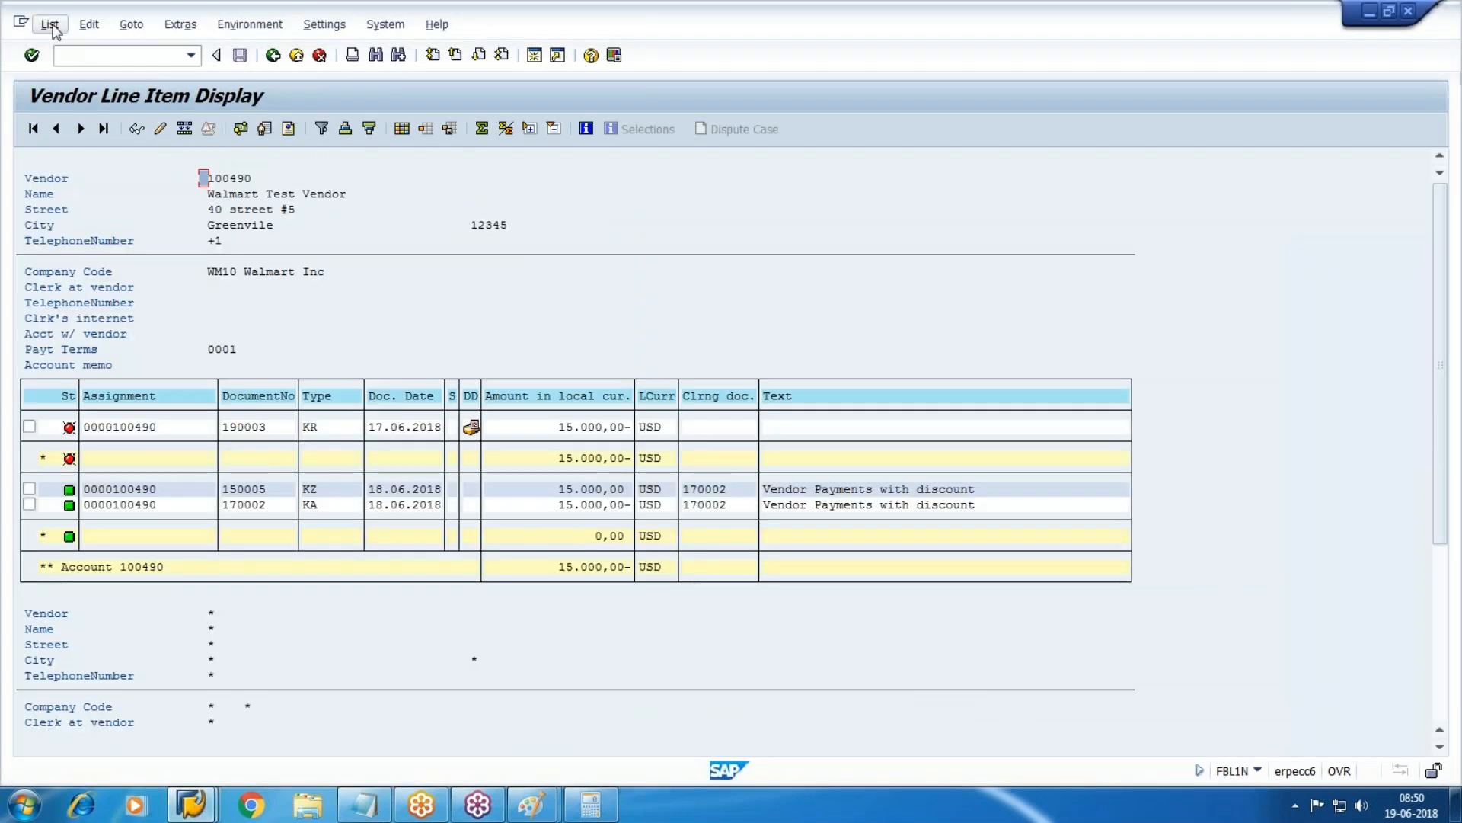
left_click(76, 72)
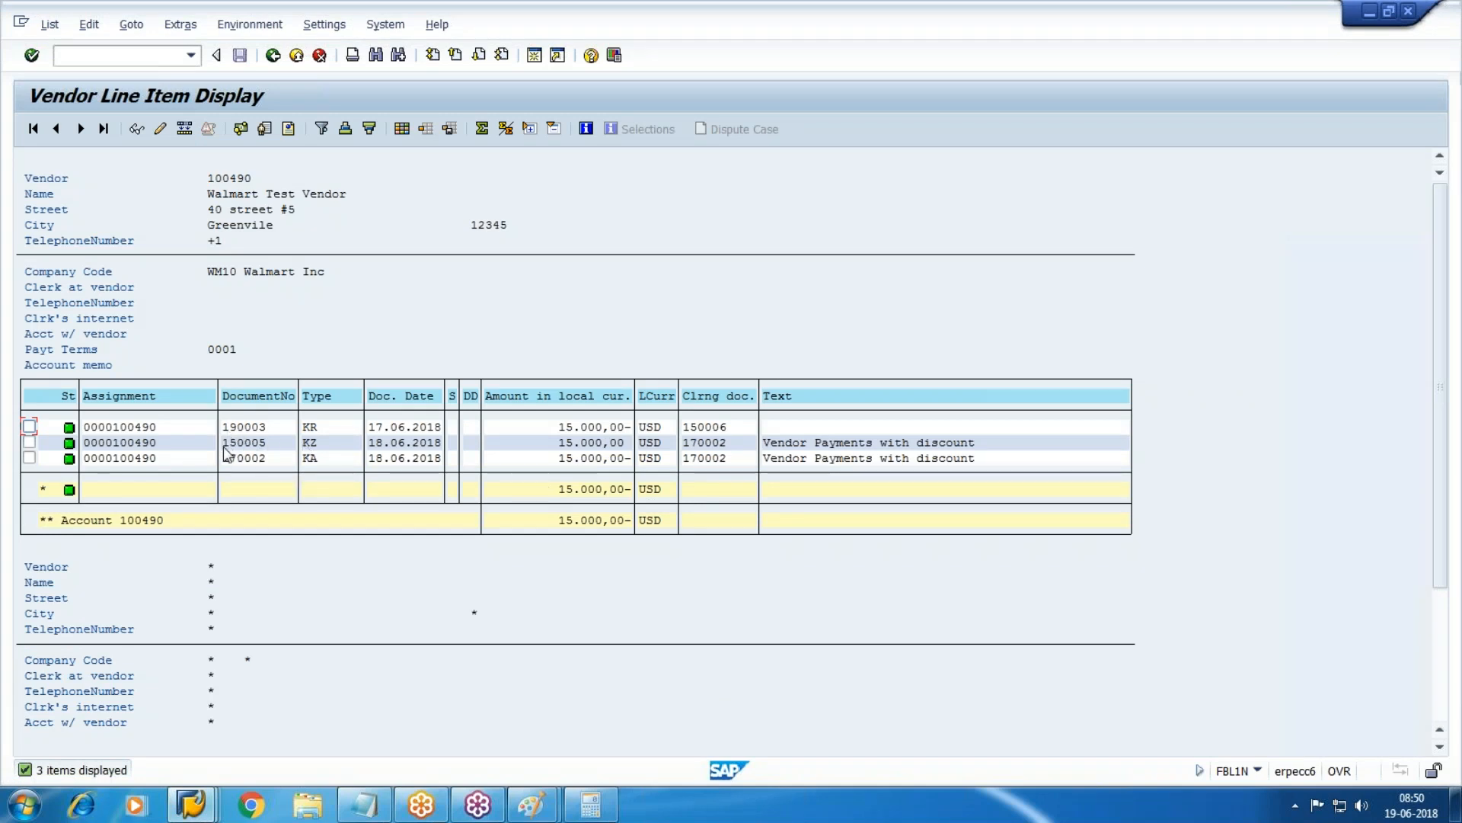
Rerun the vendor line item report with posting date upper limit 23.06.2018.
left_click(272, 55)
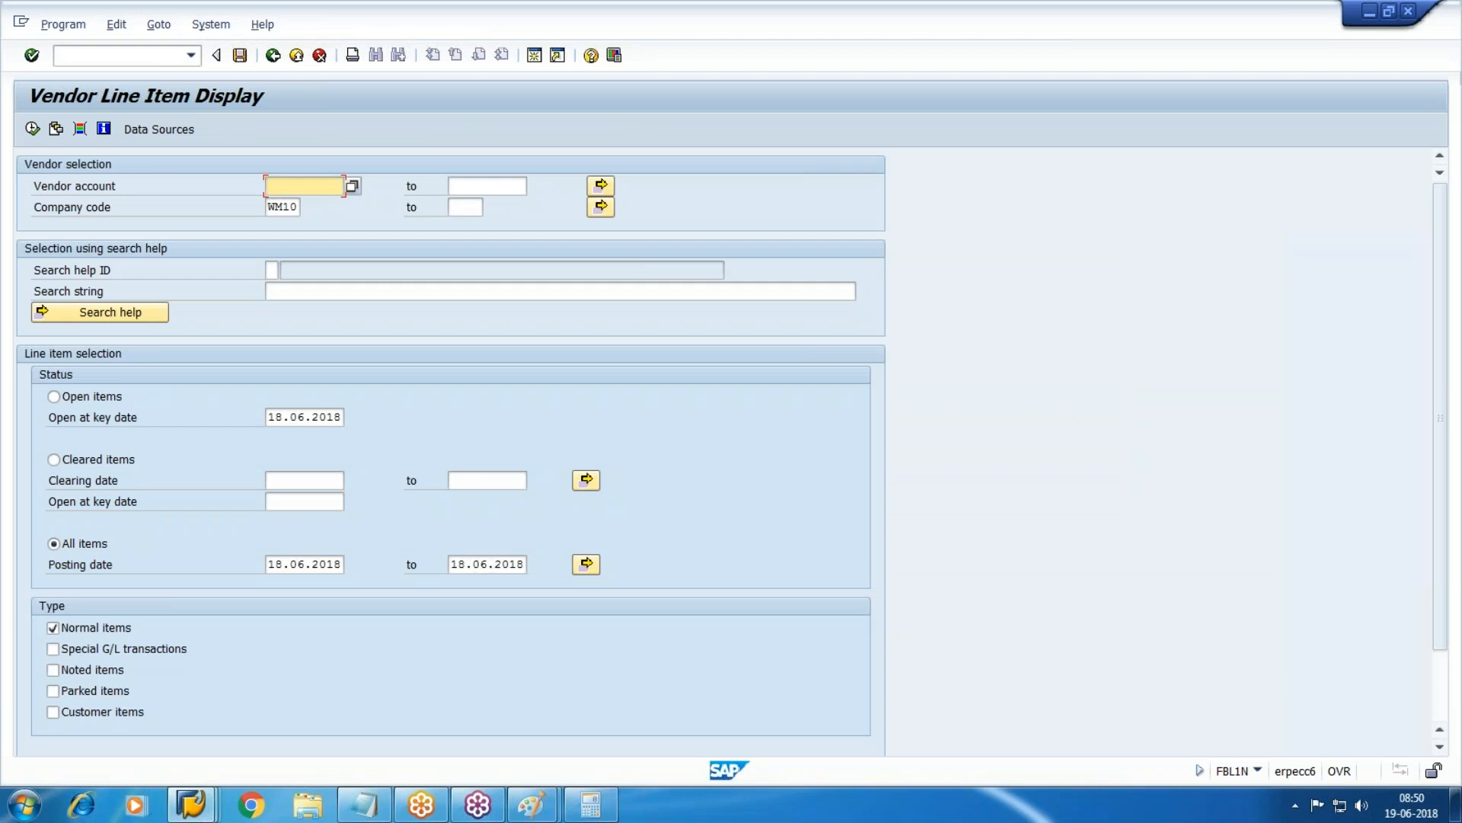
left_click(459, 570)
type("8")
key("Delete")
key("Delete")
key("Delete")
key("Delete")
key("Delete")
key("Delete")
key("Delete")
key("Delete")
key("Delete")
key("Delete")
type("23.06.2018")
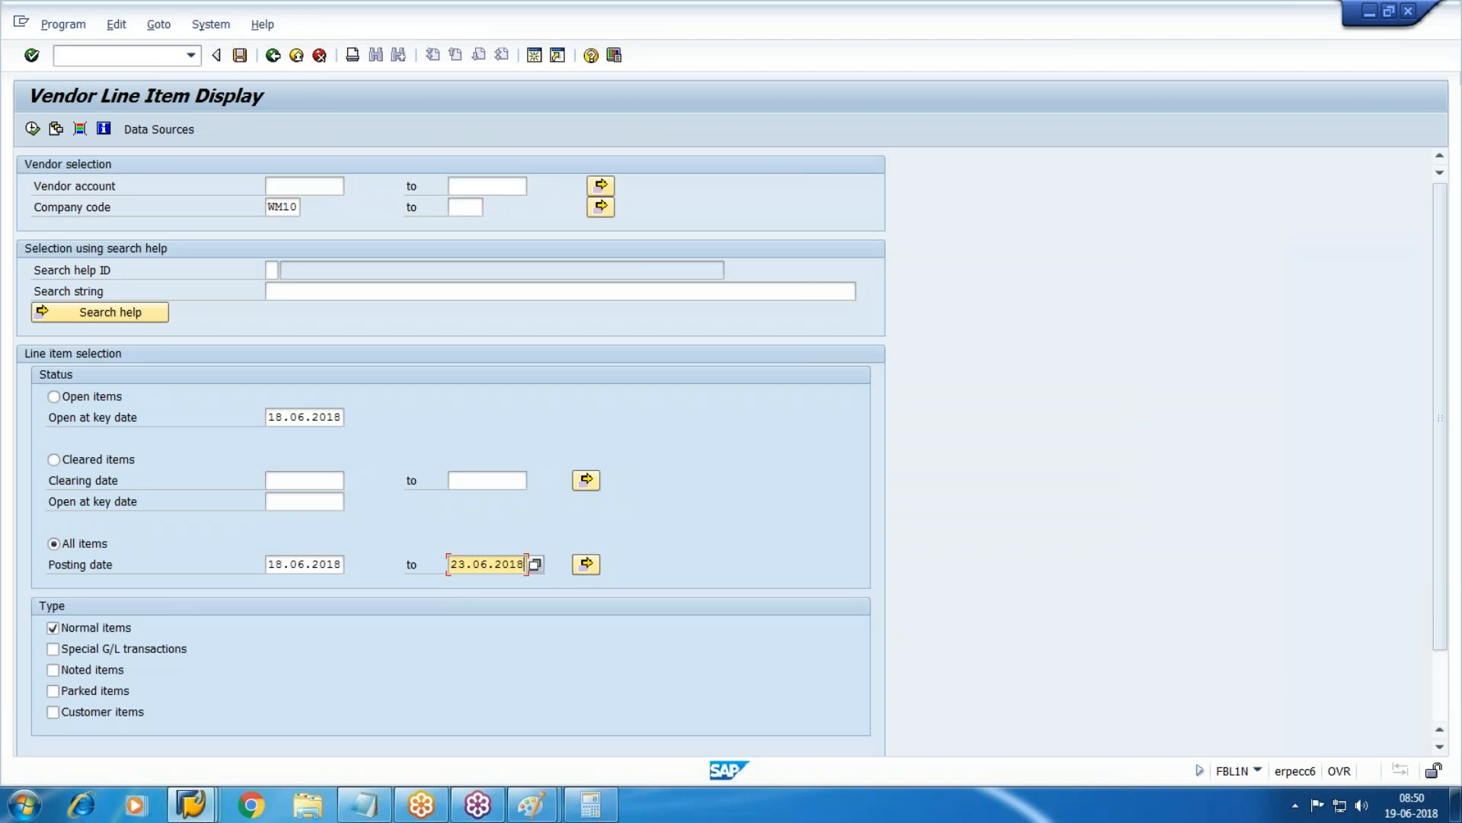
key("F8")
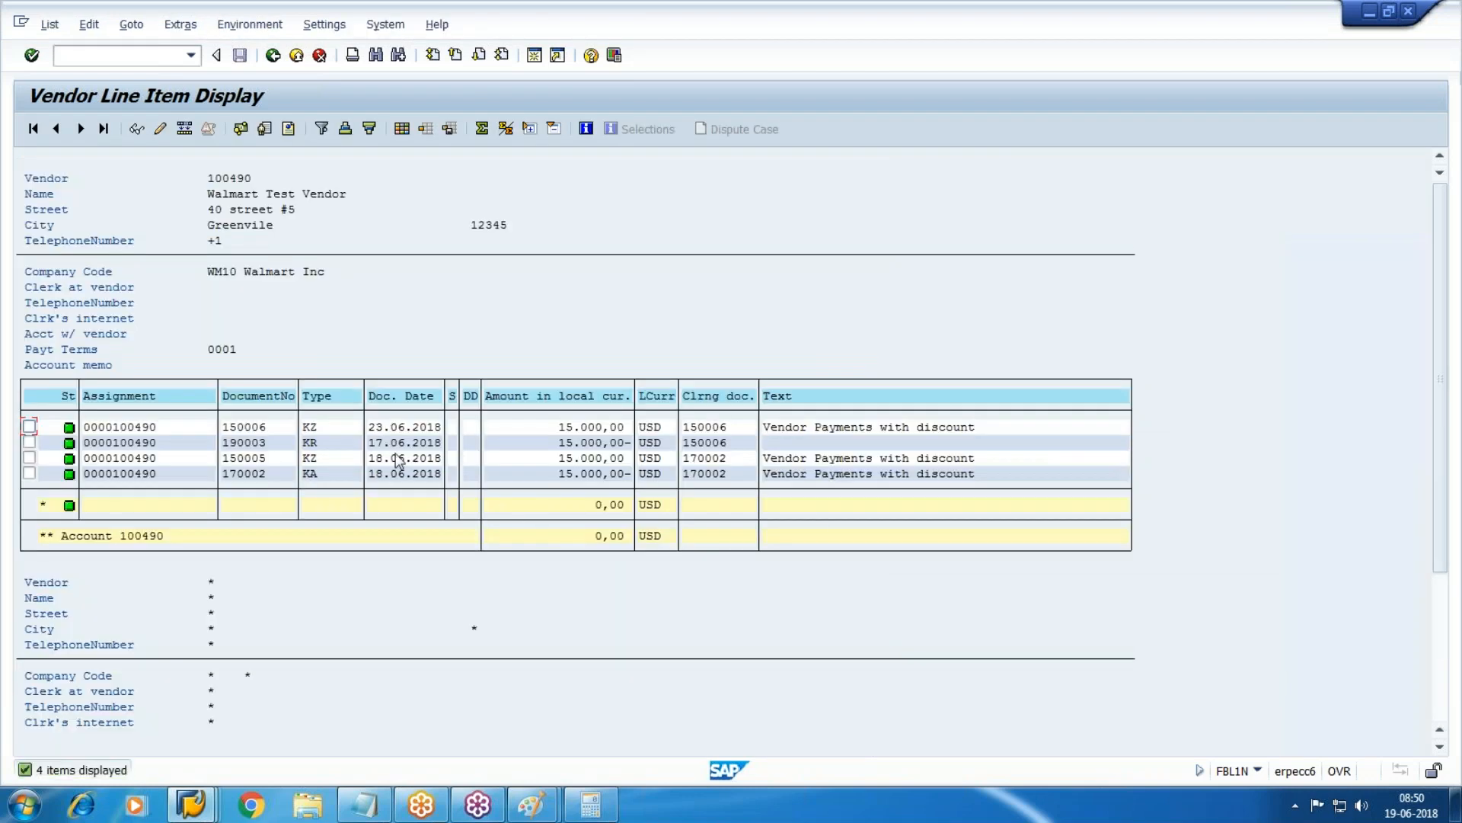
Highlight the payment 150006 row in the vendor line items to review it.
left_click(229, 429)
left_click_drag(272, 432, 1045, 427)
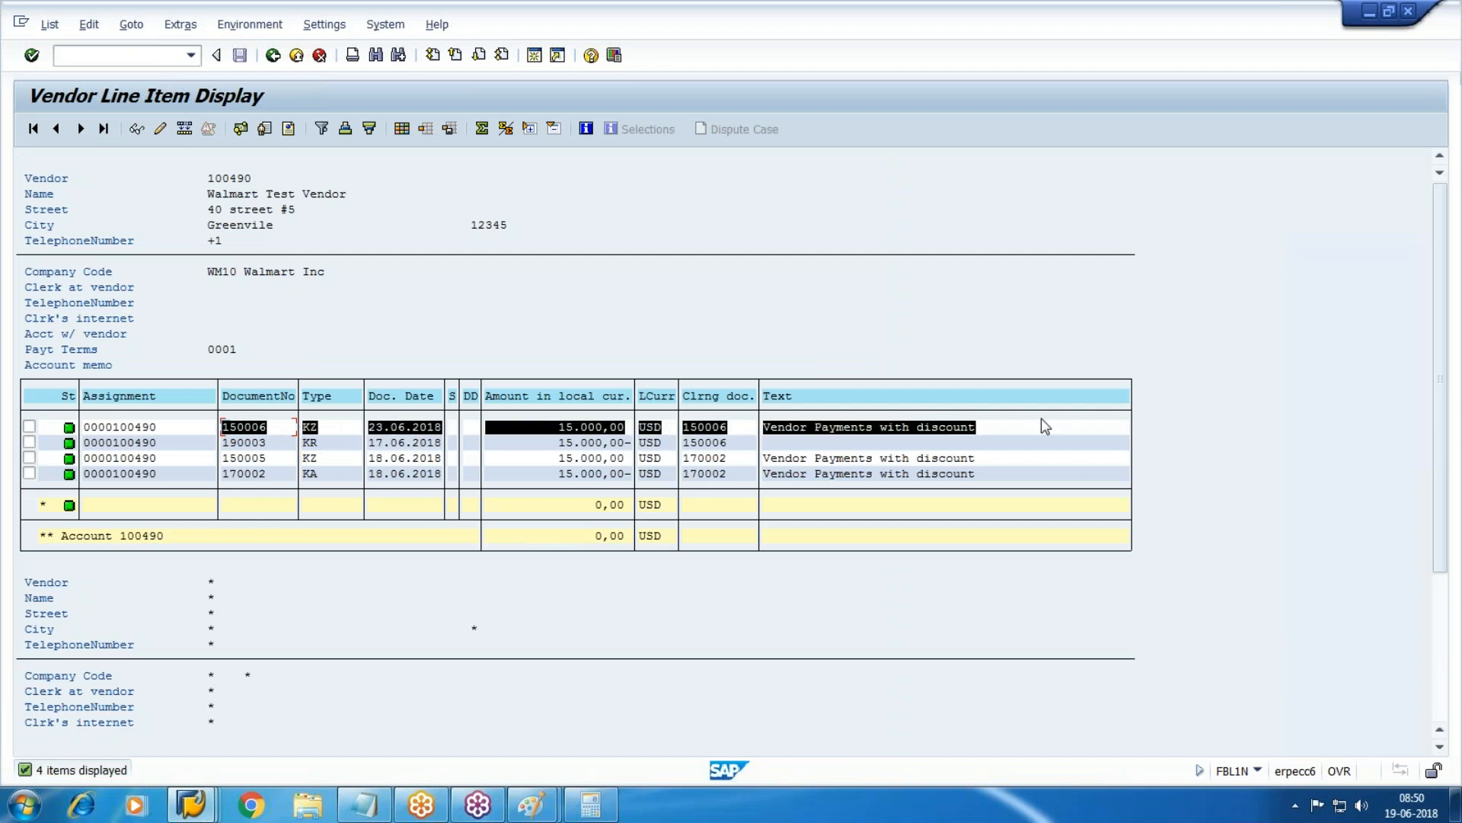
key("ctrl+c")
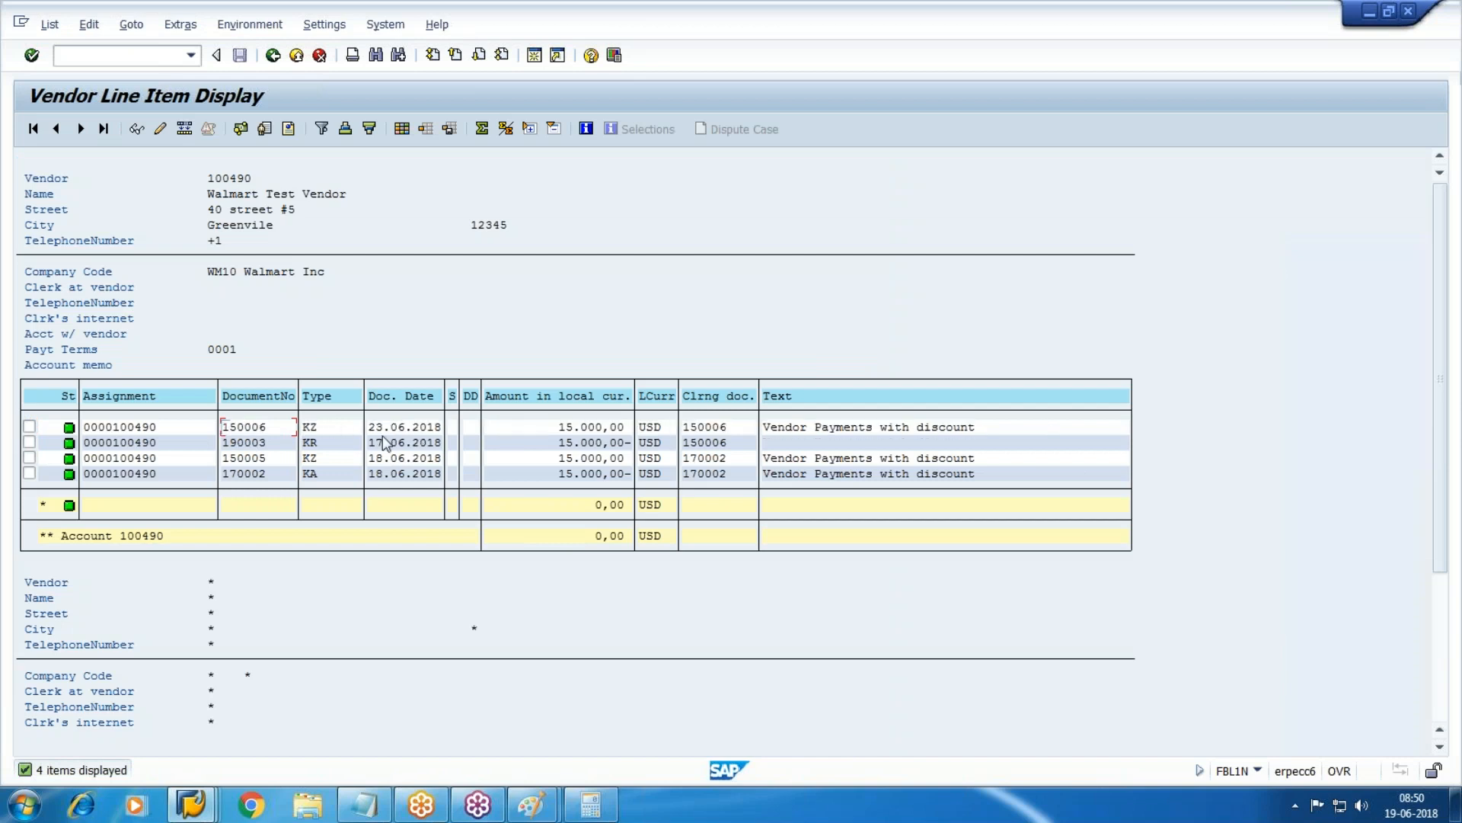
Return to the Post Outgoing Payments window and enter transaction /nfbl3m.
left_click(189, 811)
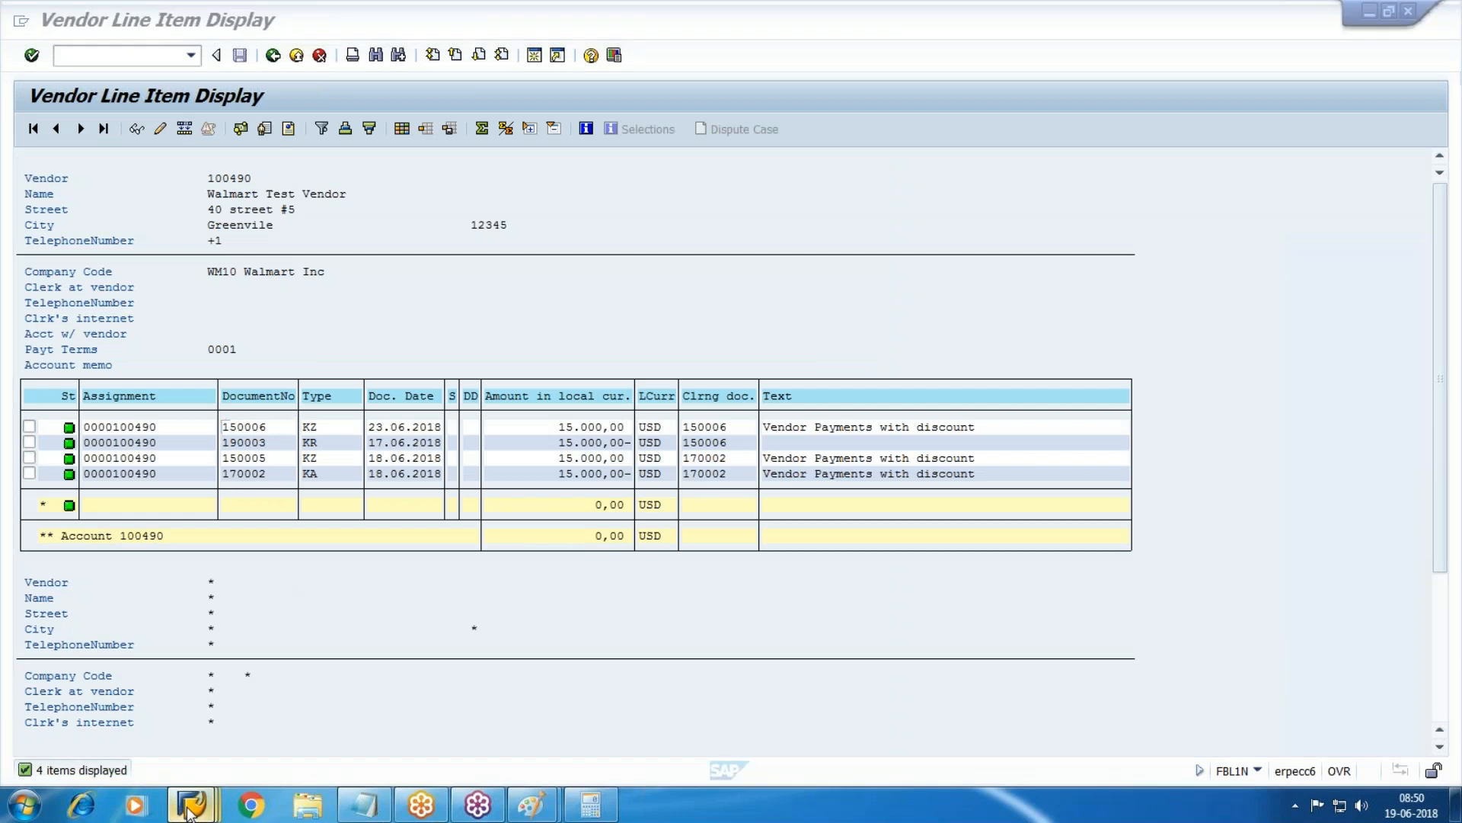
left_click(981, 741)
left_click(83, 61)
type("/nfbl3m")
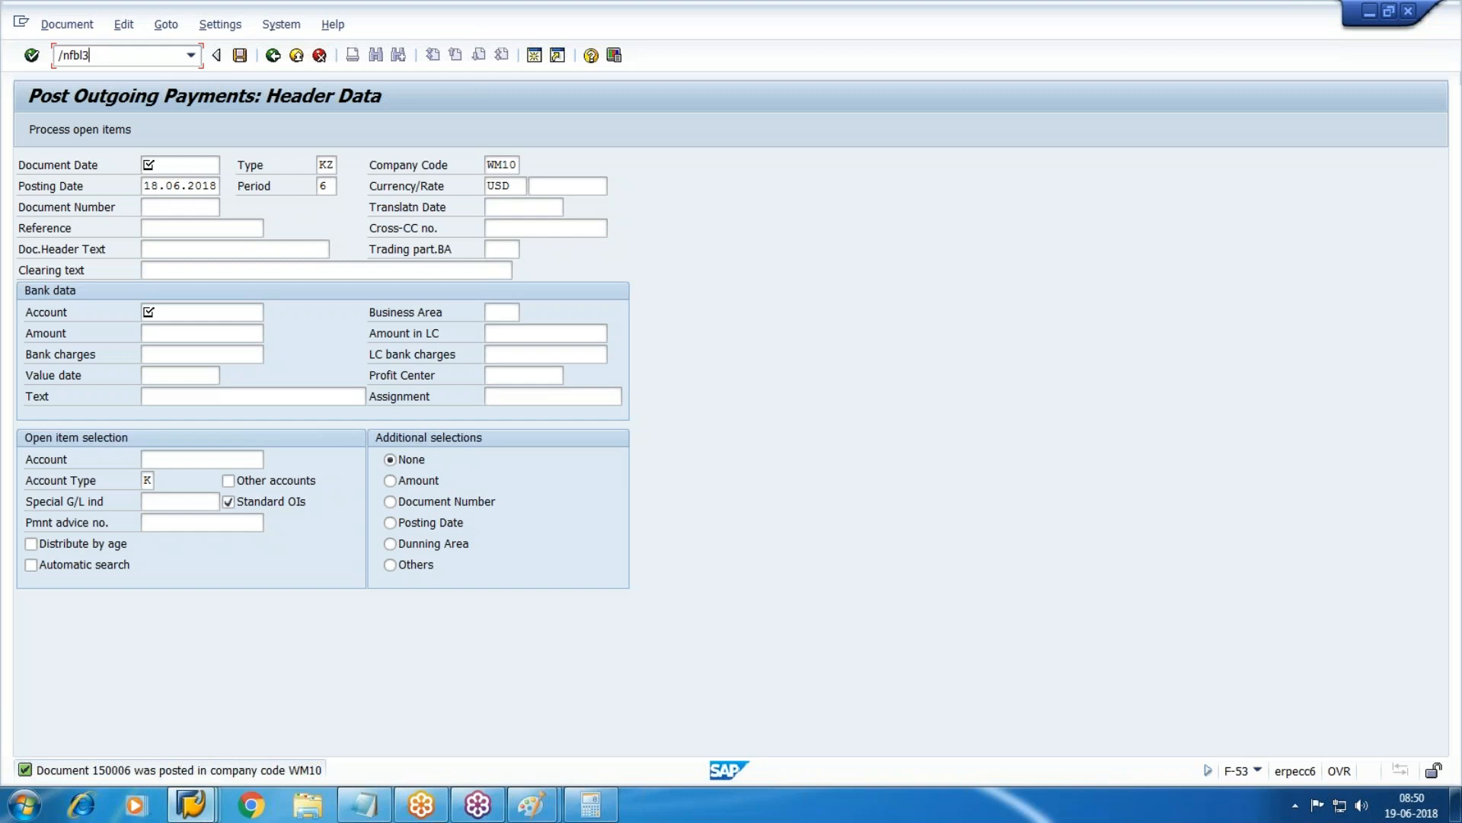
Open the G/L account line item report and run it for account 4002 CITI-Outgoing, chosen via F4 lookup.
key("Return")
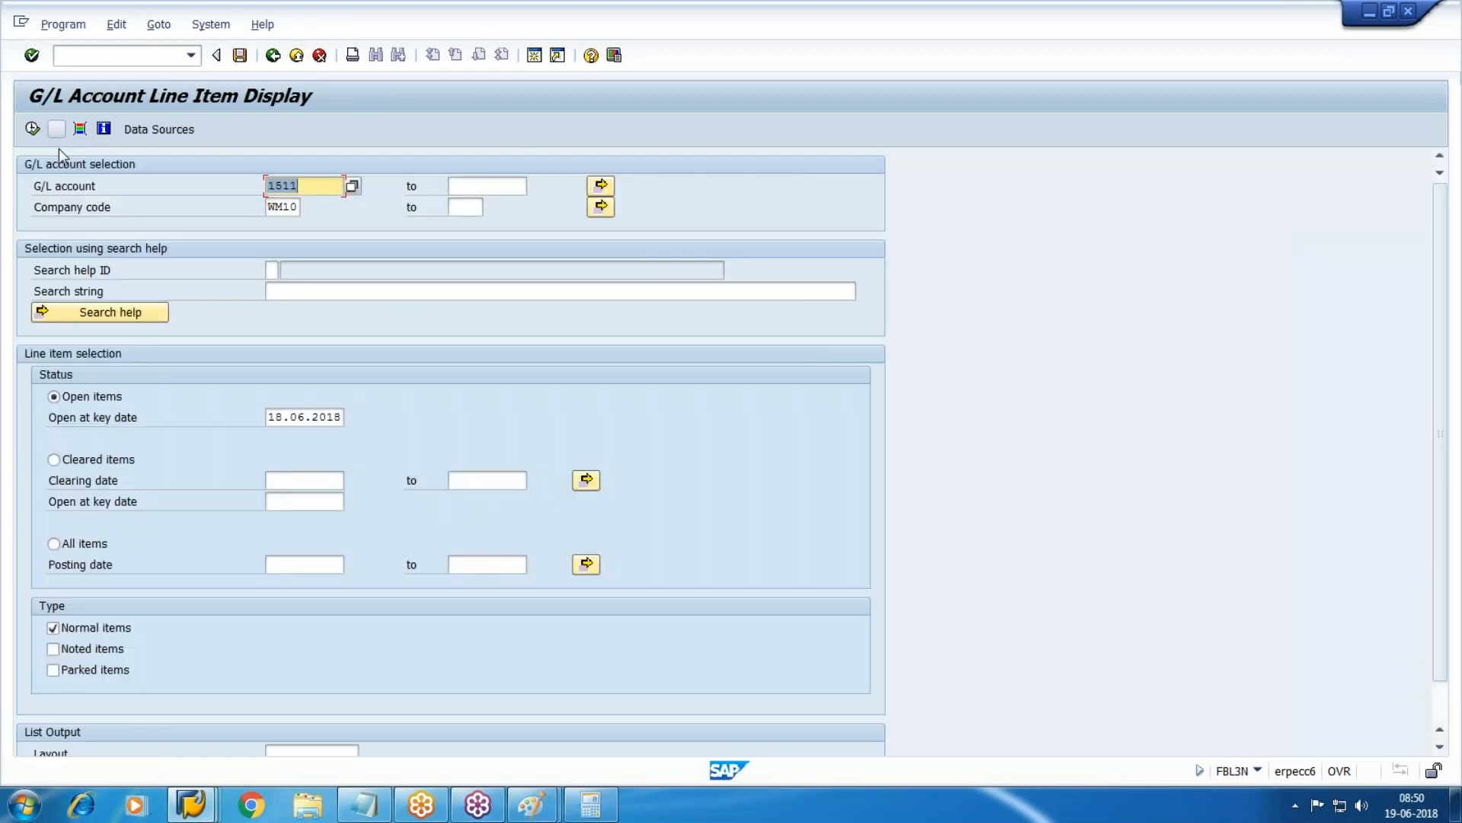
left_click(32, 130)
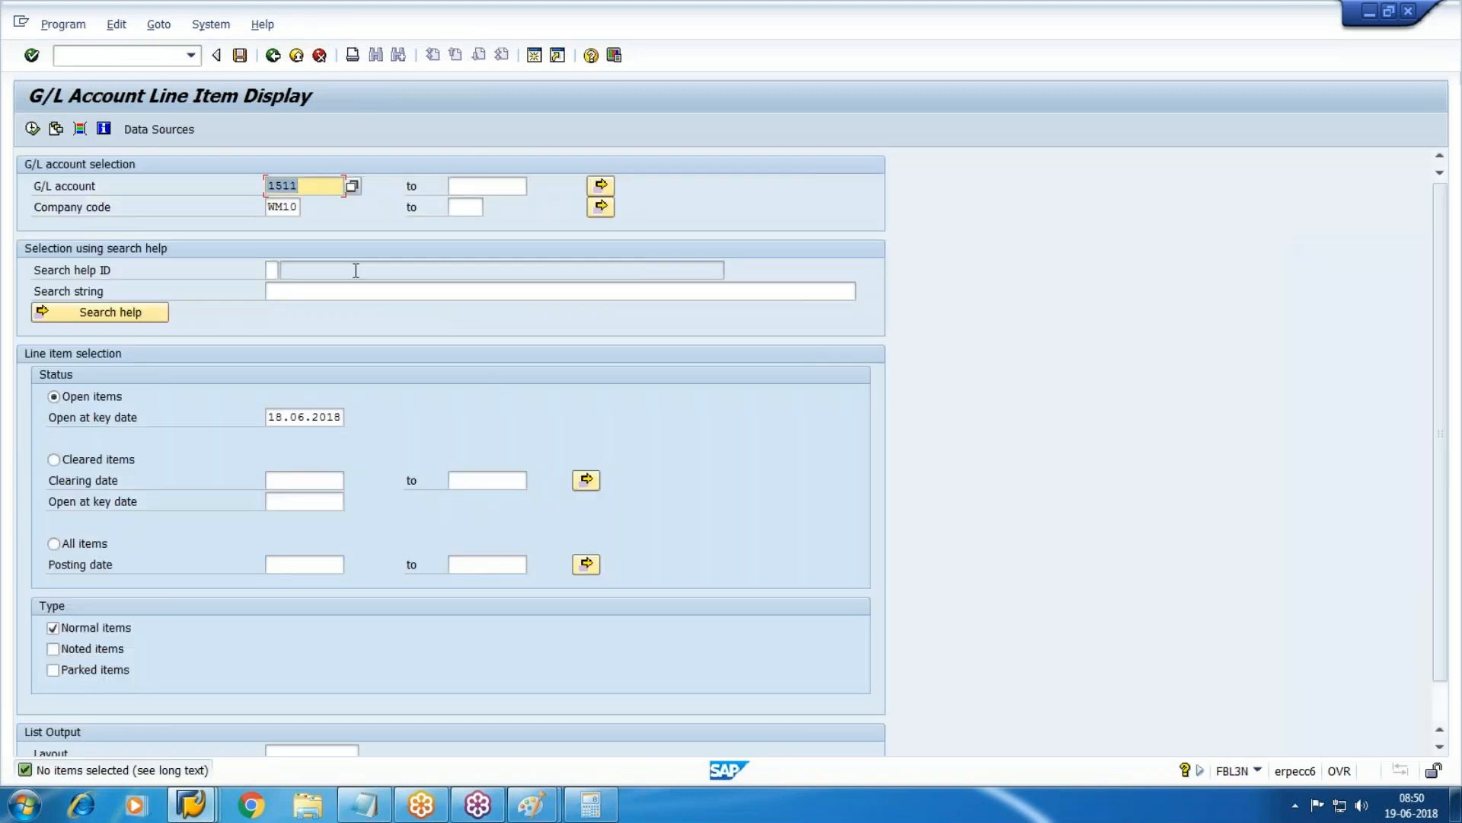
key("F4")
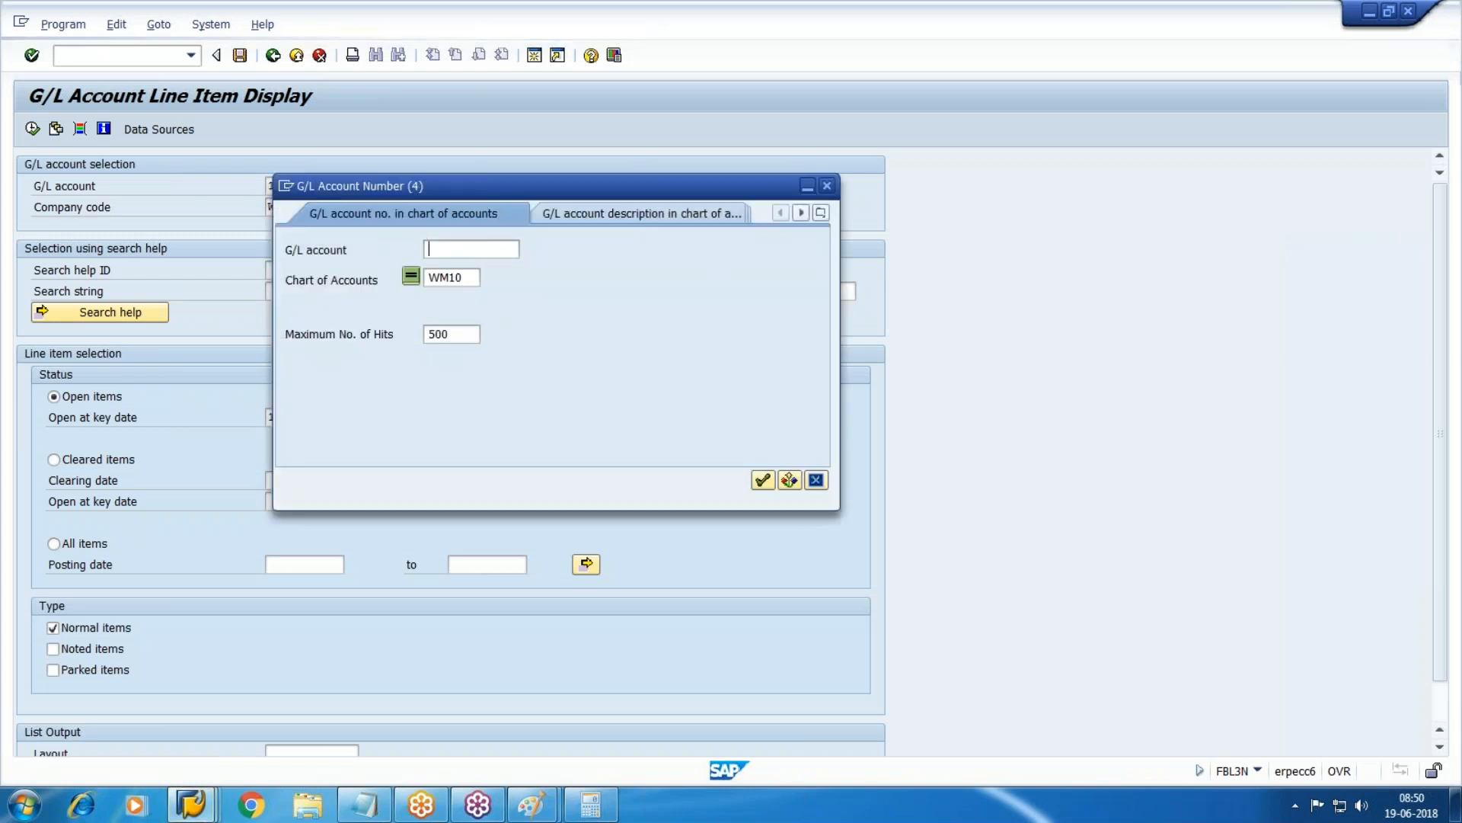
key("Return")
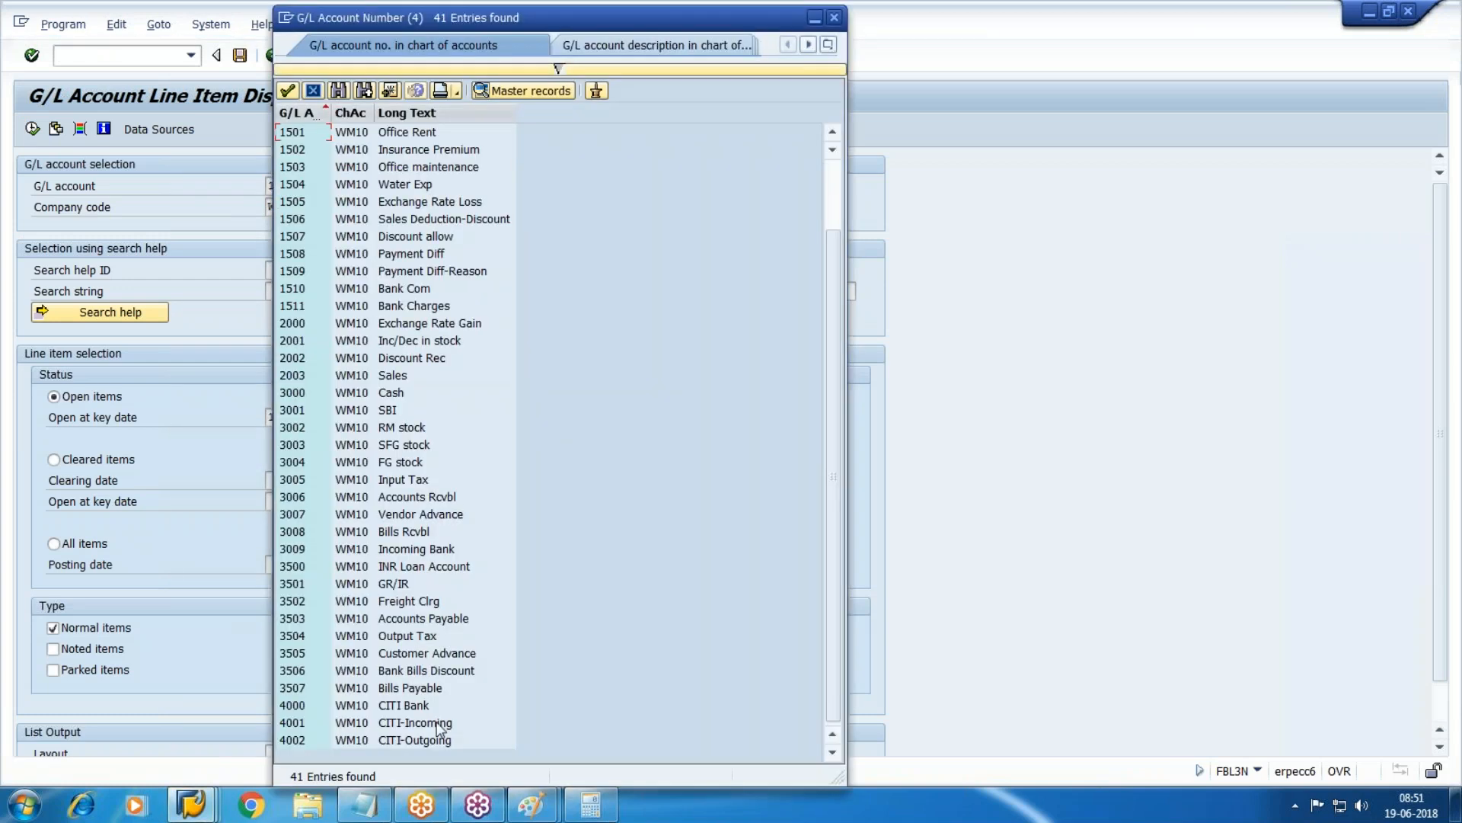
double_click(433, 740)
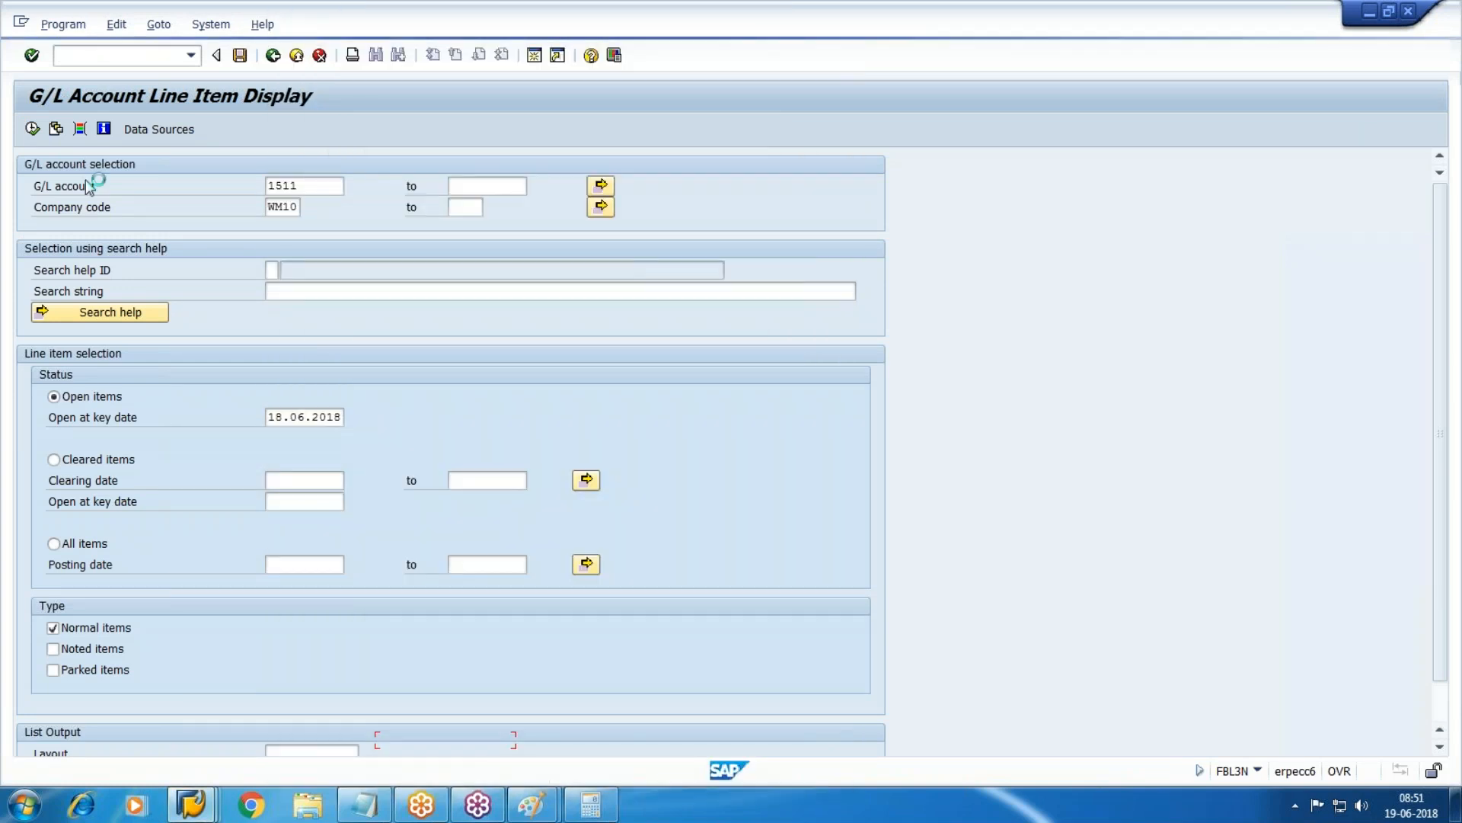
left_click(32, 129)
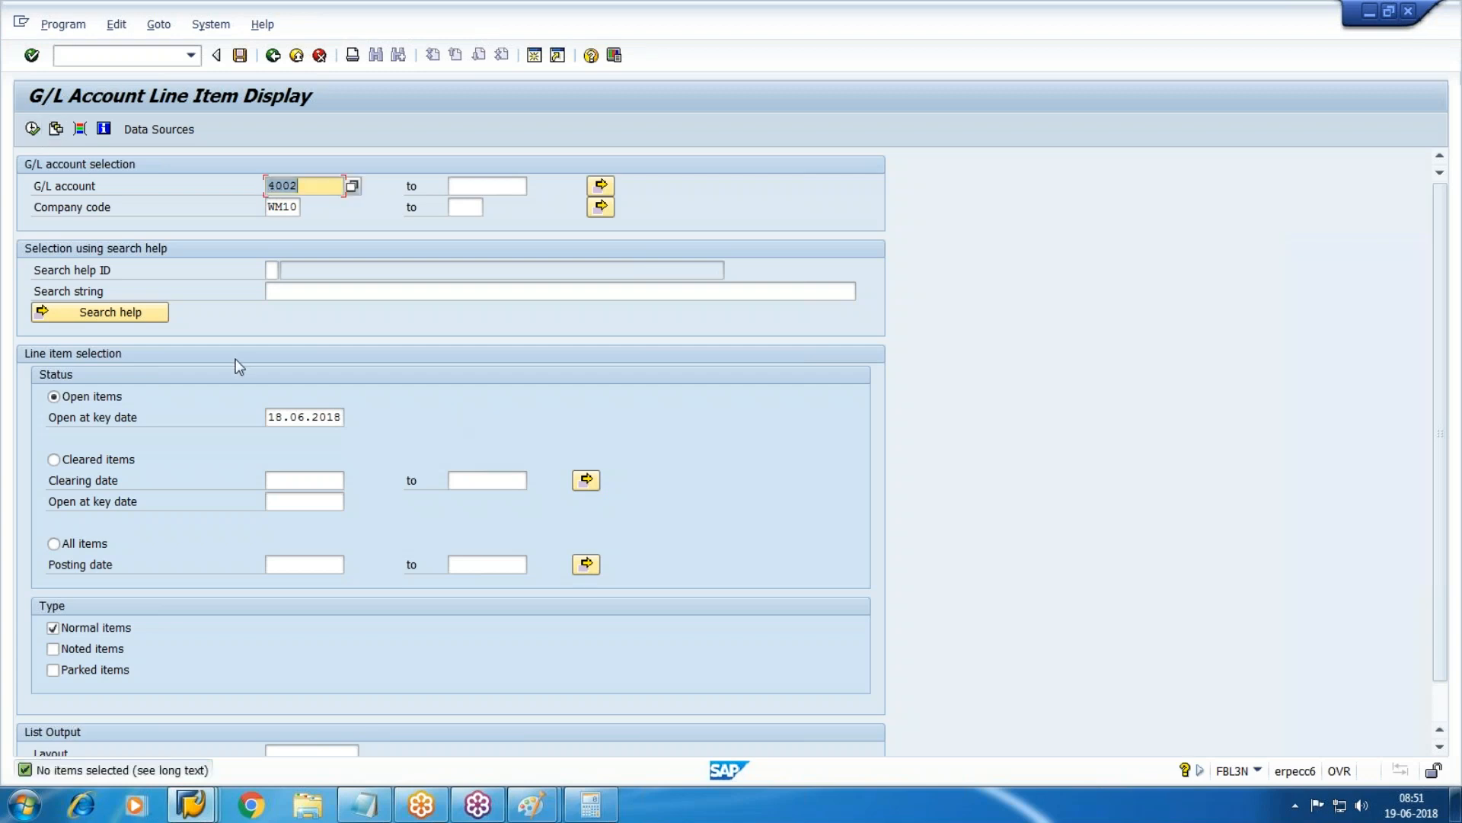
left_click(191, 805)
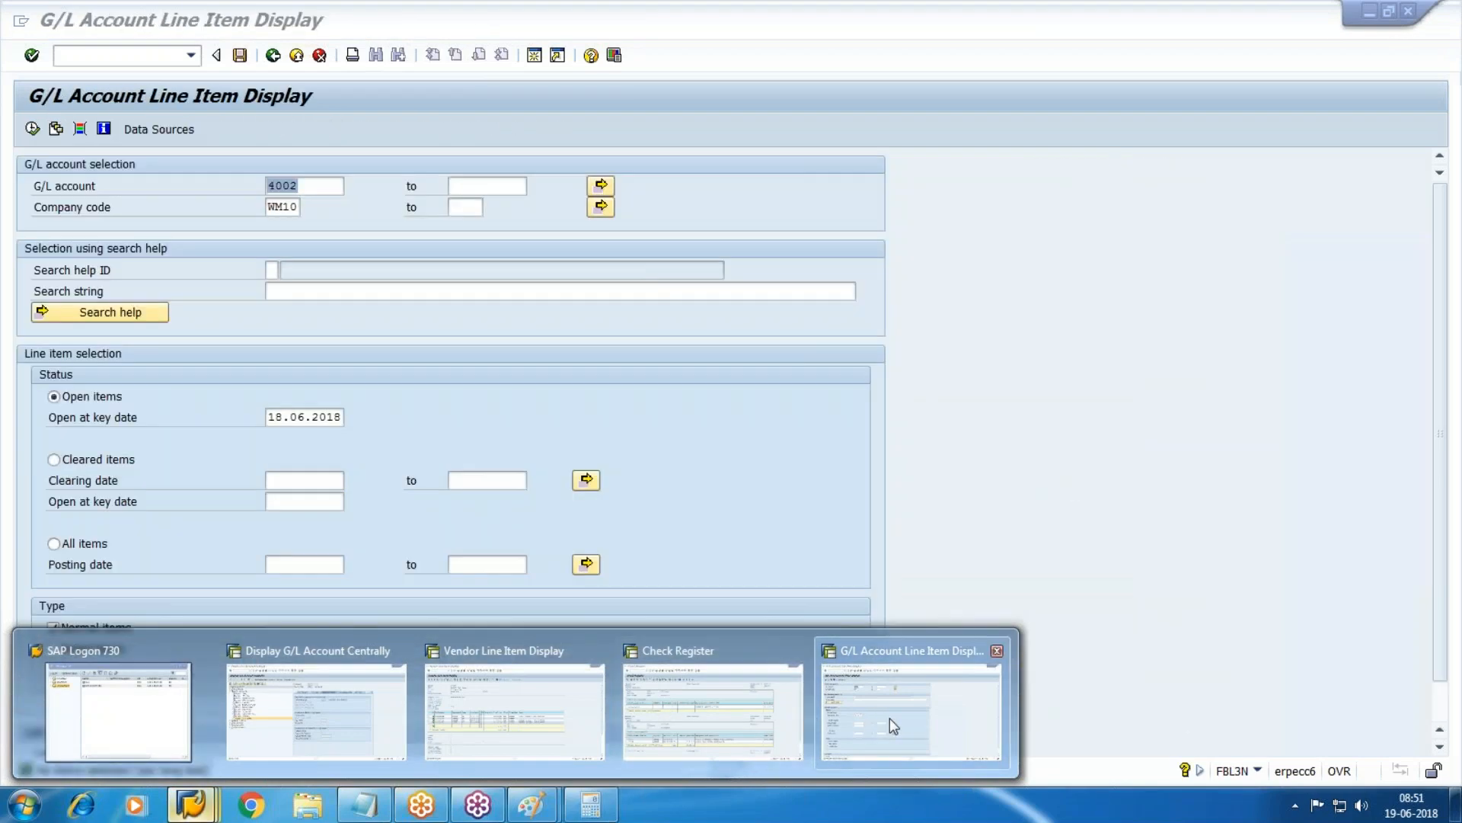
Open payment 150006 from the vendor line items and display all its document lines, including 50 USD bank charges.
mouse_move(472, 725)
left_click(523, 646)
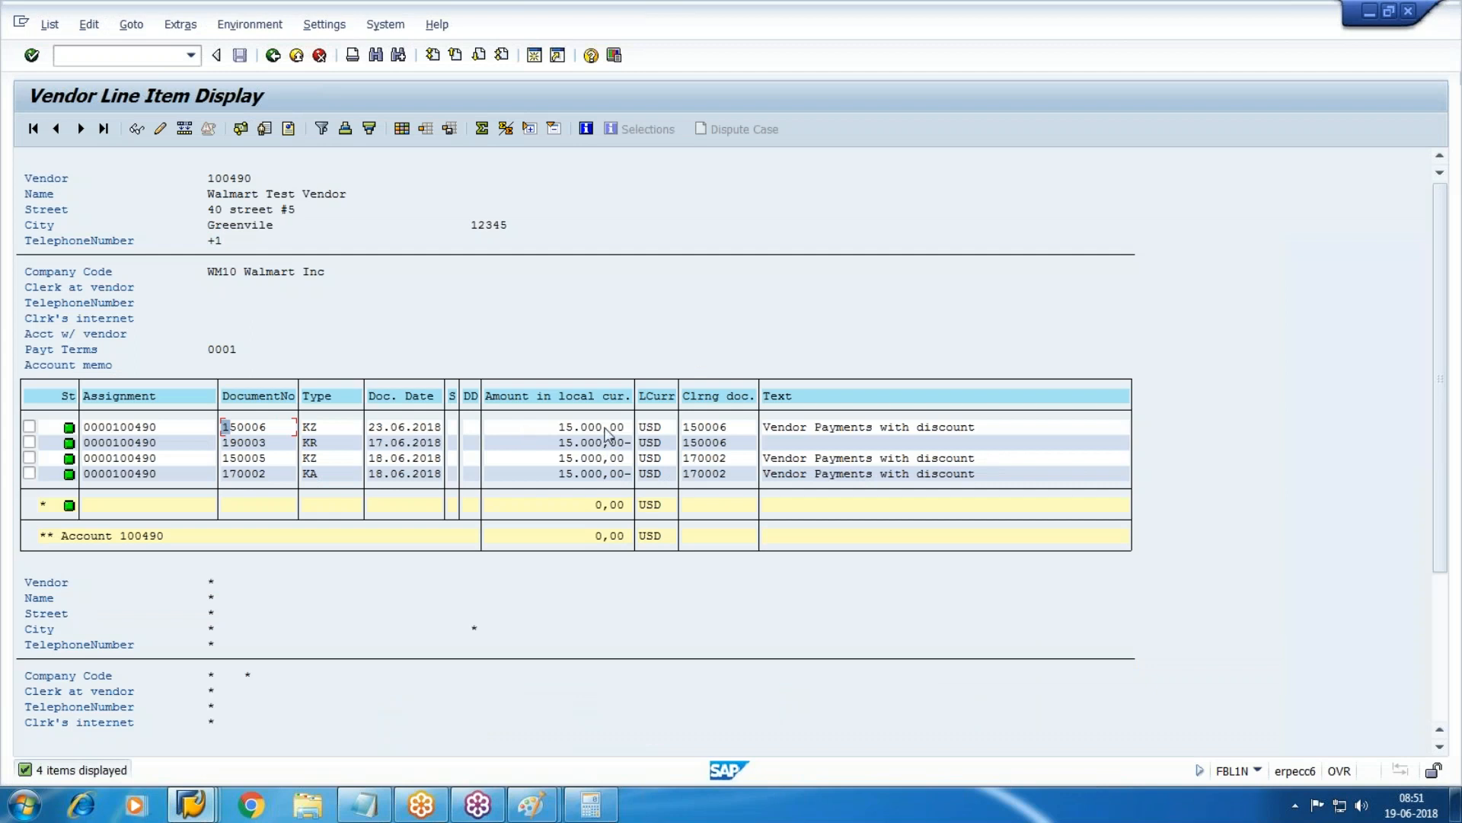
double_click(605, 428)
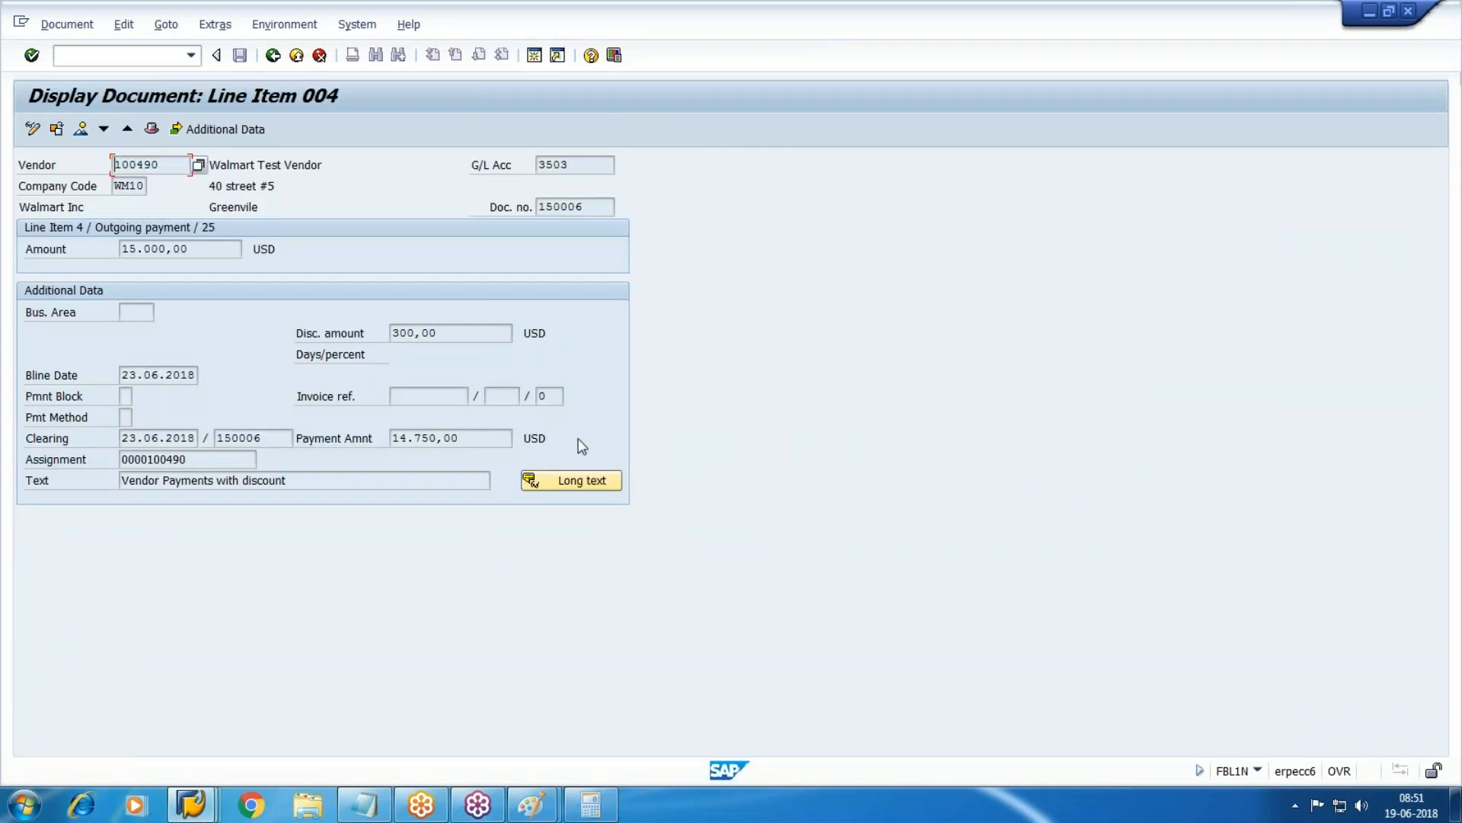
key("F9")
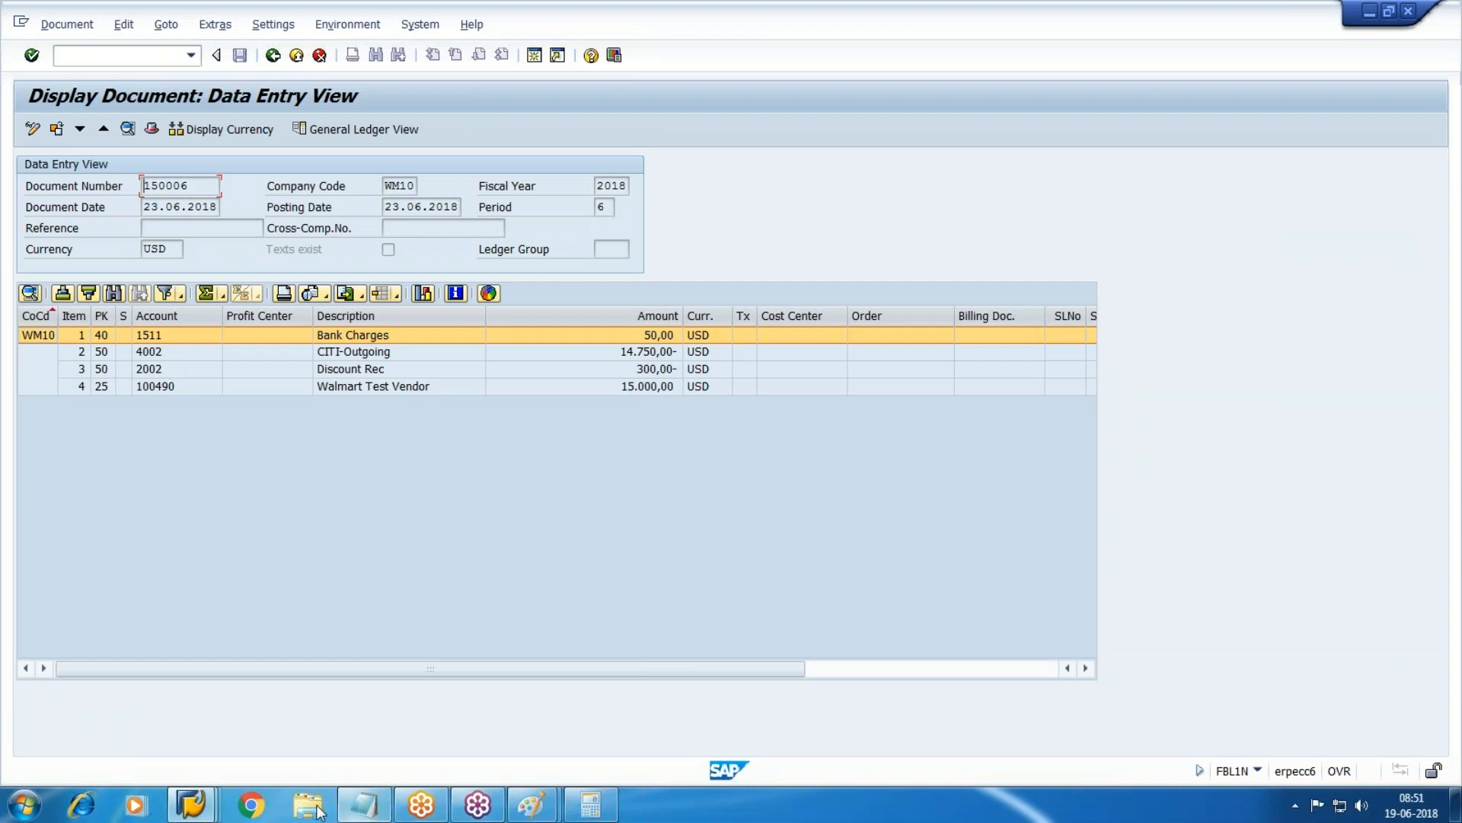
Rerun the account 4002 line item report with open-item key date 23.06.2018, then go back to selection.
left_click(191, 803)
left_click(903, 724)
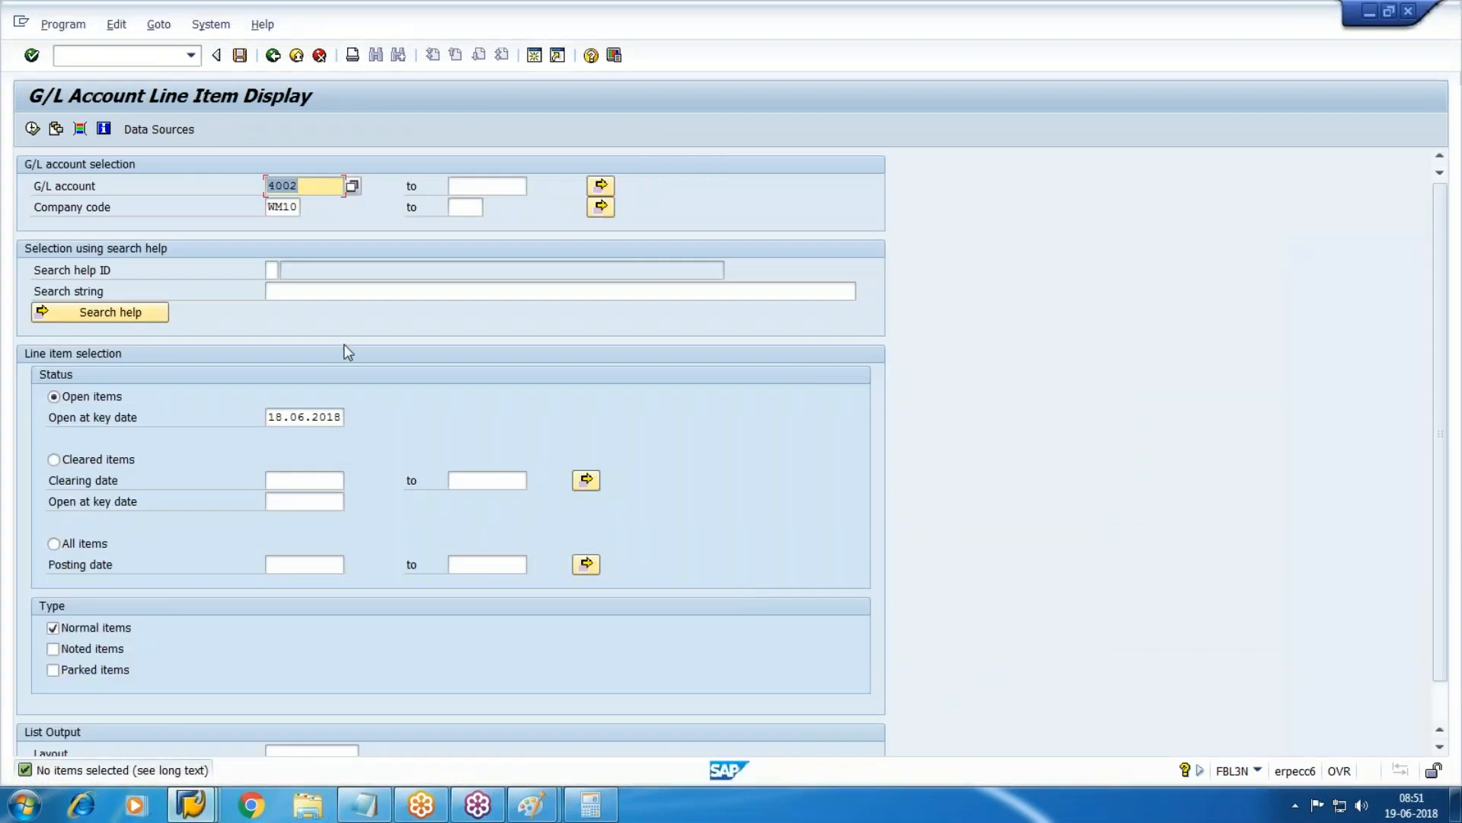
left_click(272, 417)
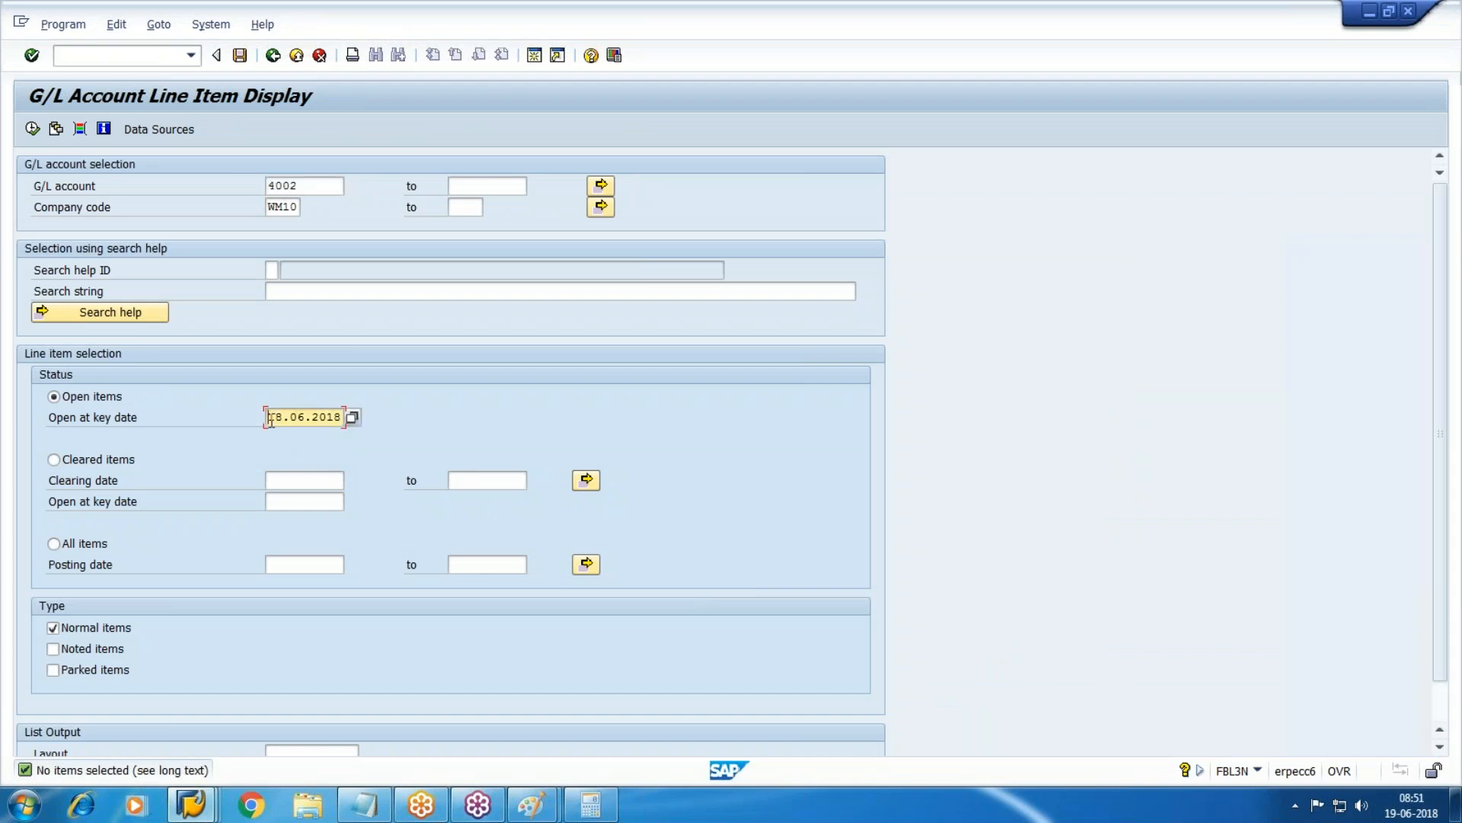
key("Delete")
key("Delete")
key("Delete")
key("Delete")
key("Delete")
key("Delete")
key("Delete")
key("Delete")
type("23.06.2018")
key("F8")
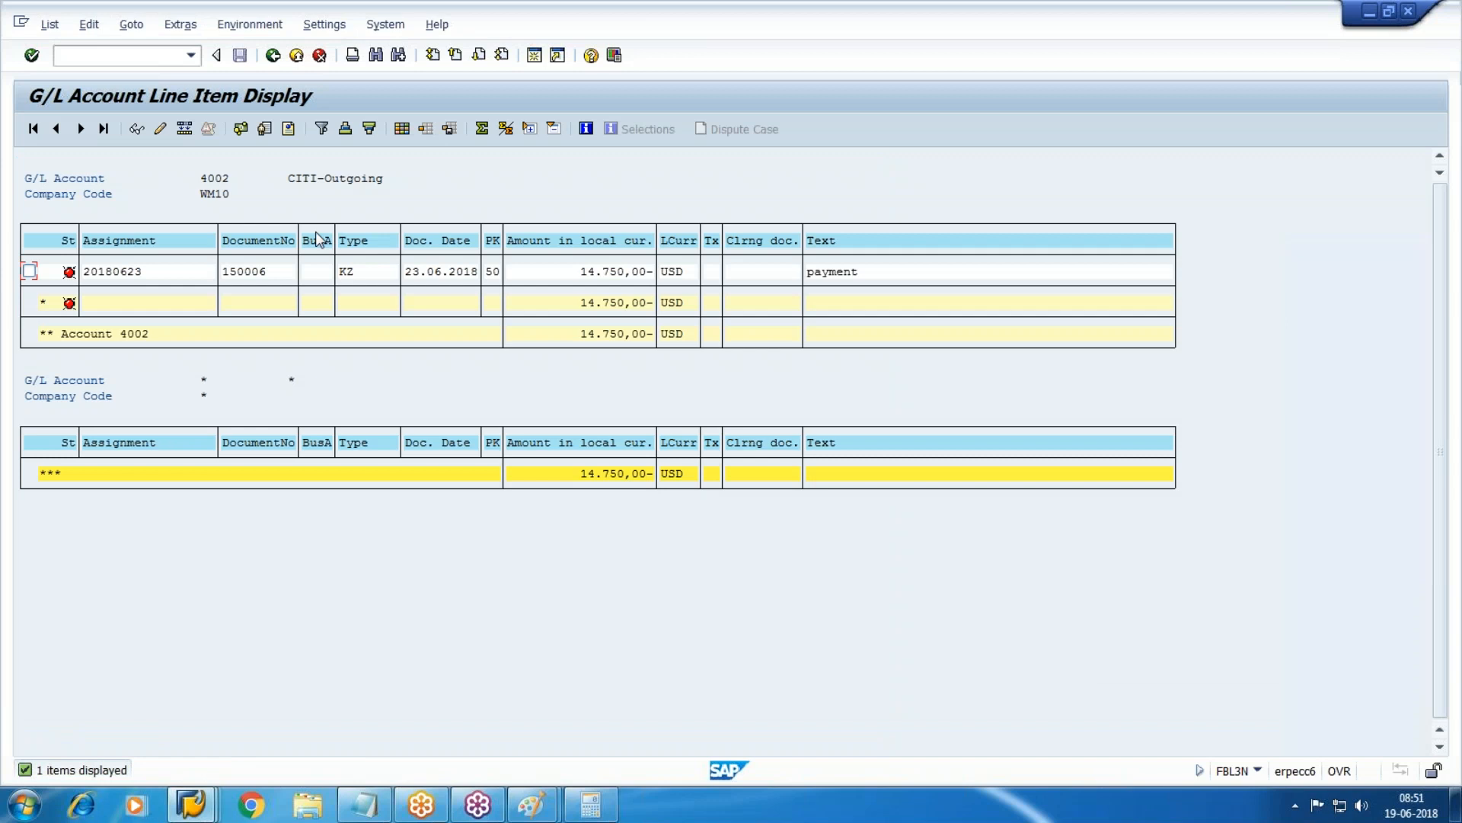
left_click(296, 55)
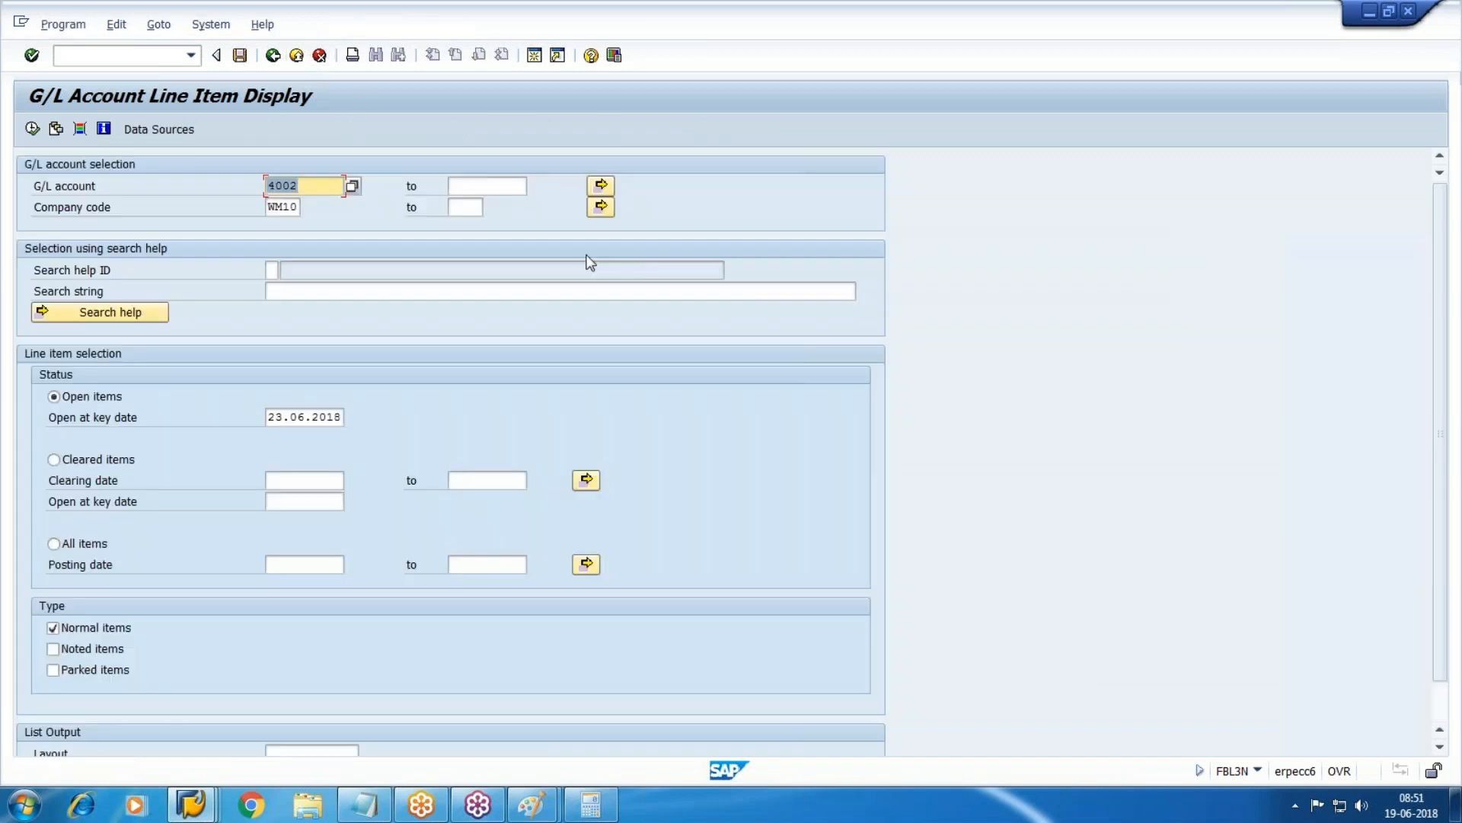
left_click(96, 55)
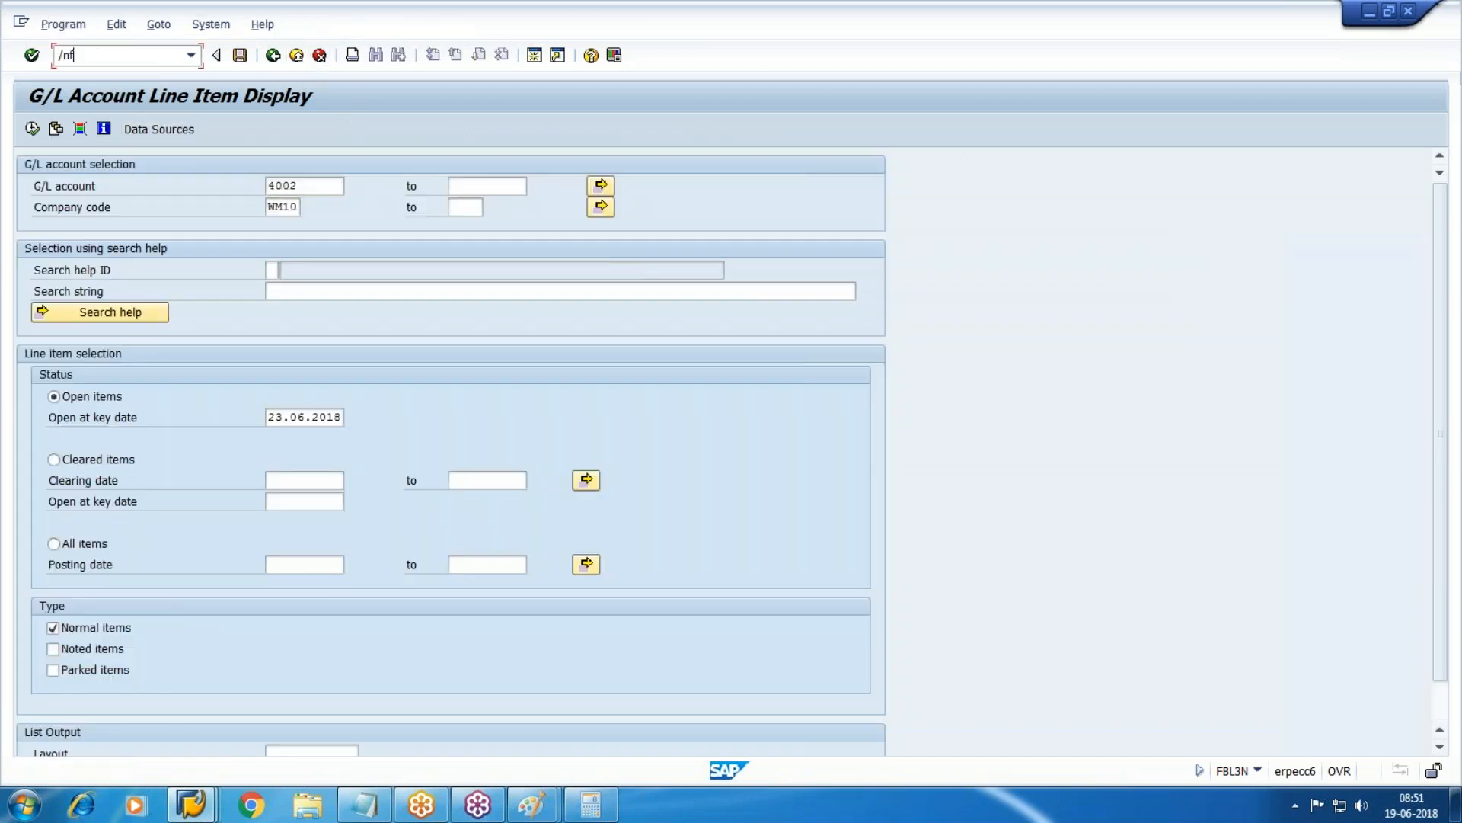
Create and save manual check 300103 for the 14,750.00 payment 150006.
key("Return")
key("Tab")
key("Tab")
key("Tab")
key("Tab")
key("Tab")
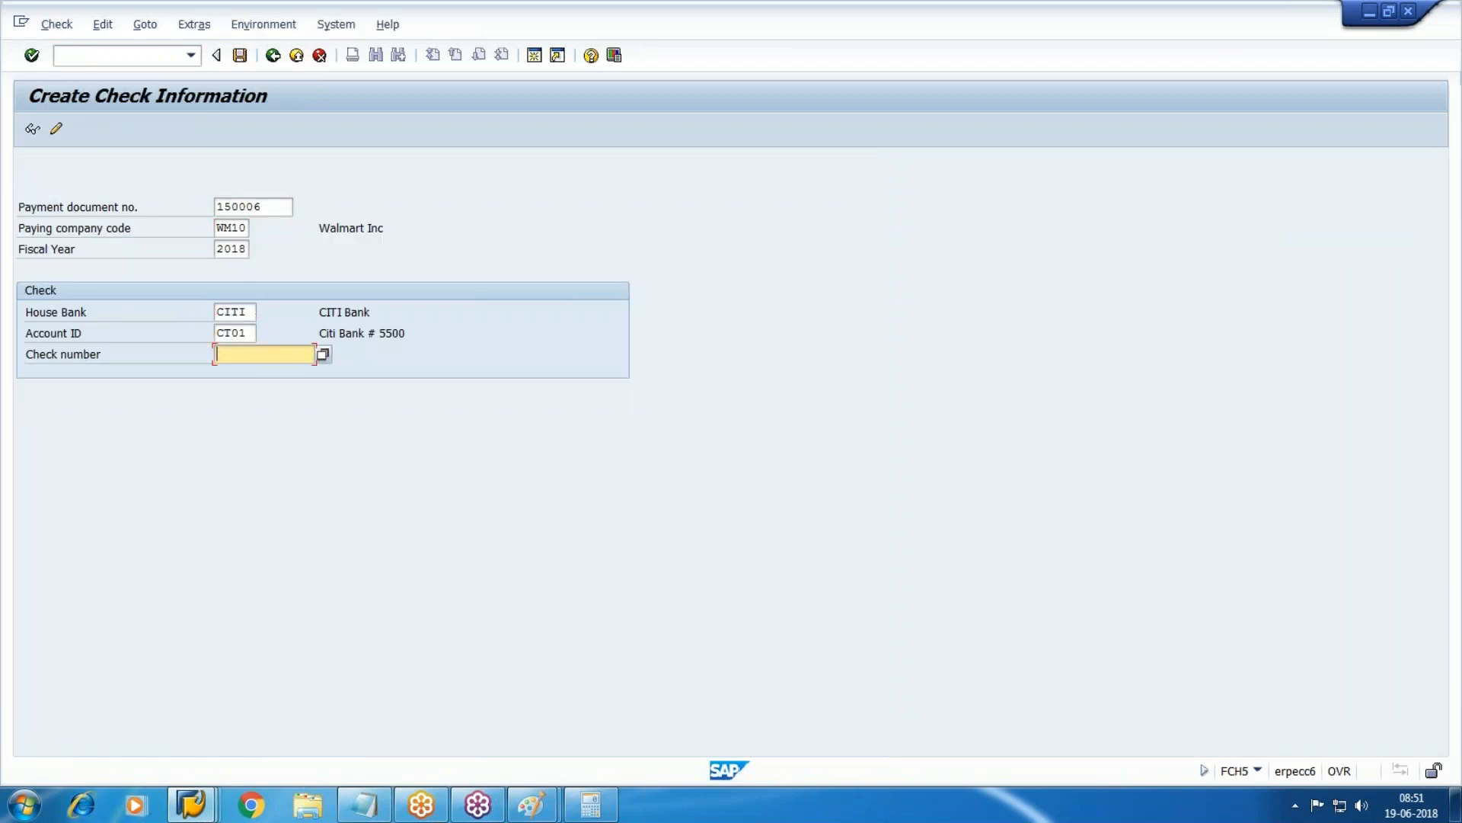
key("space")
key("Down")
key("Return")
key("BackSpace")
type("3")
key("Return")
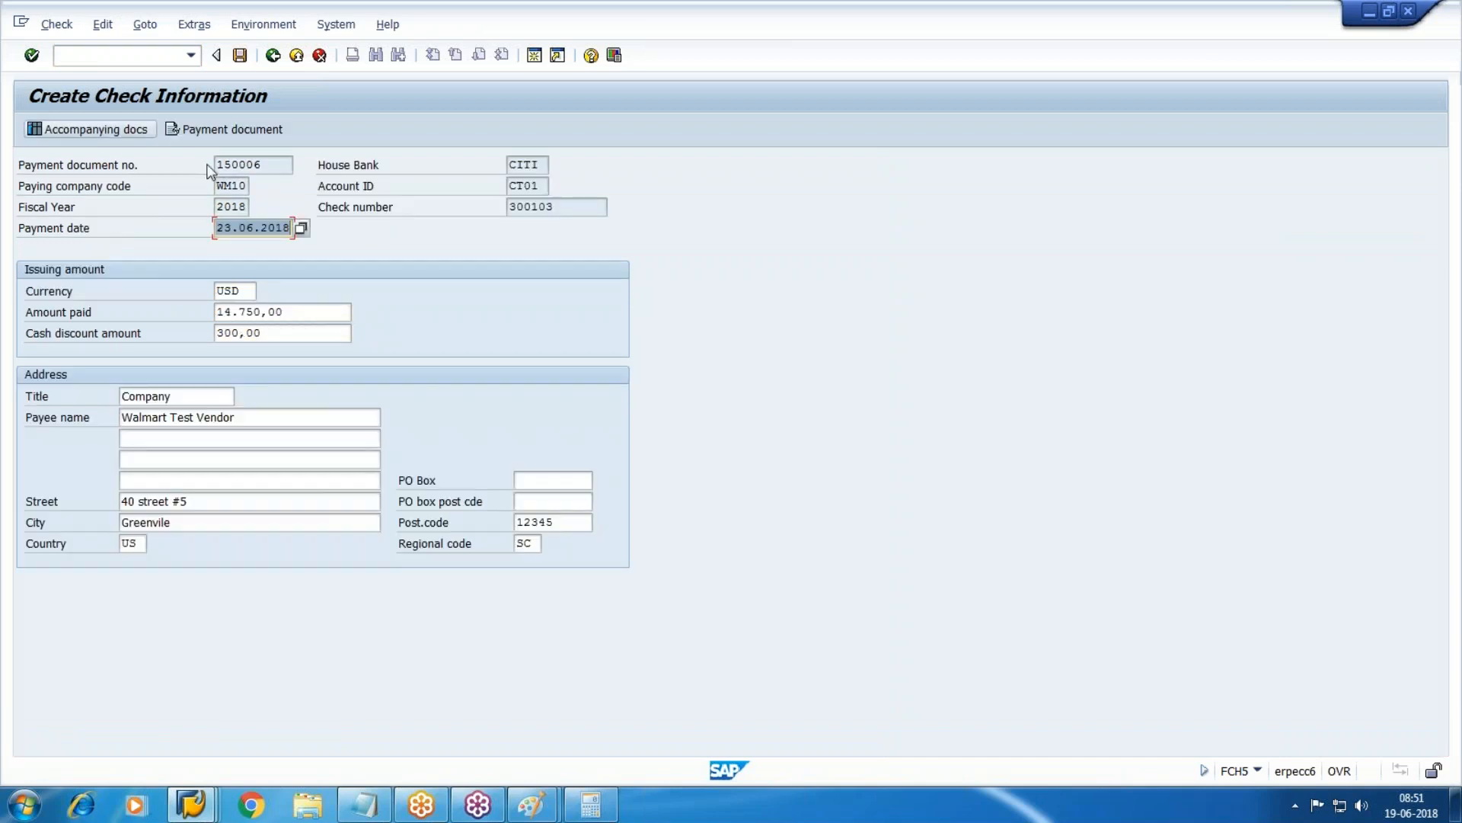
left_click(303, 313)
left_click(240, 55)
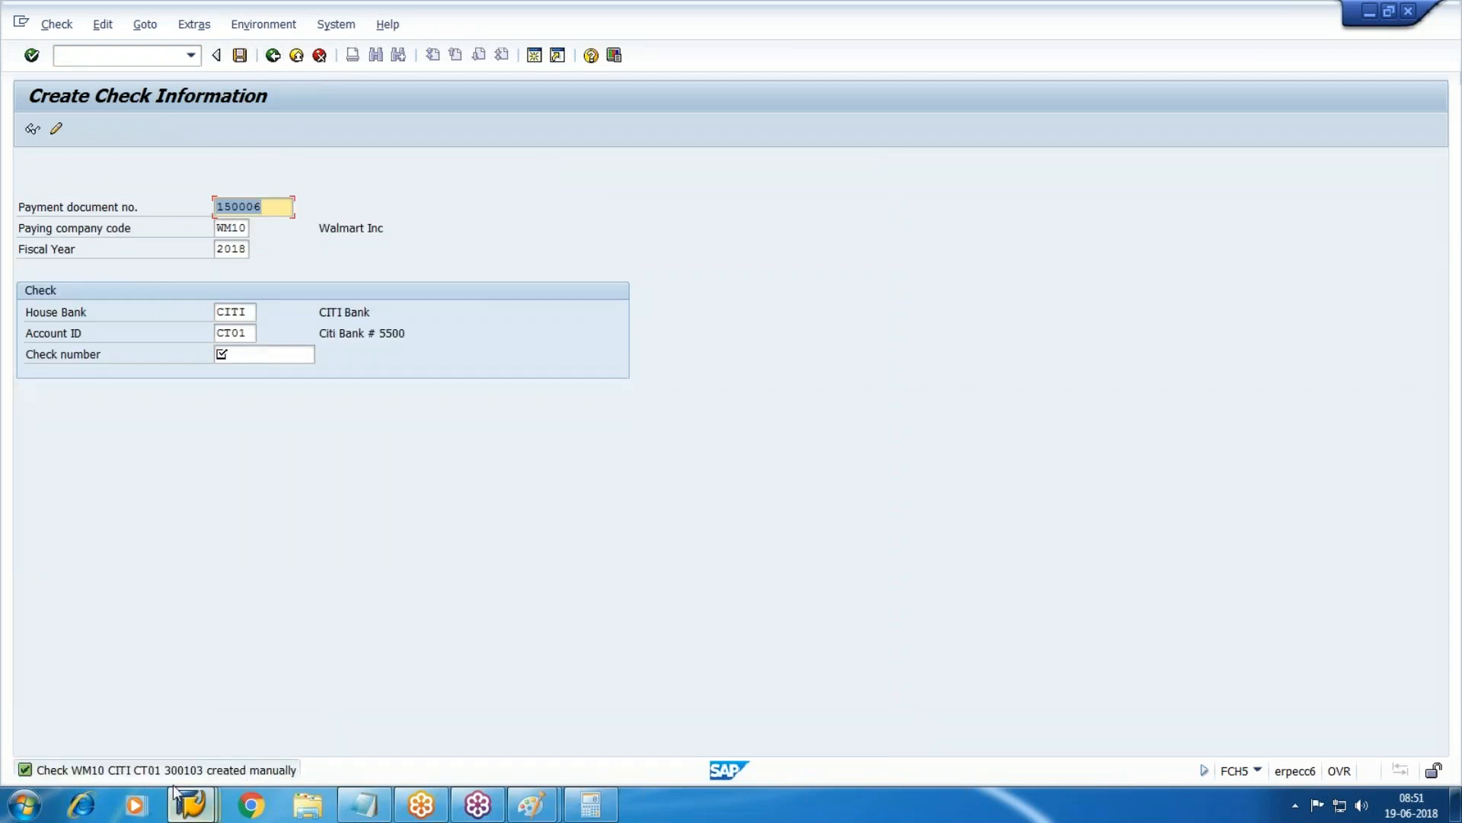
Rerun the check register so it lists check 300103.
mouse_move(207, 812)
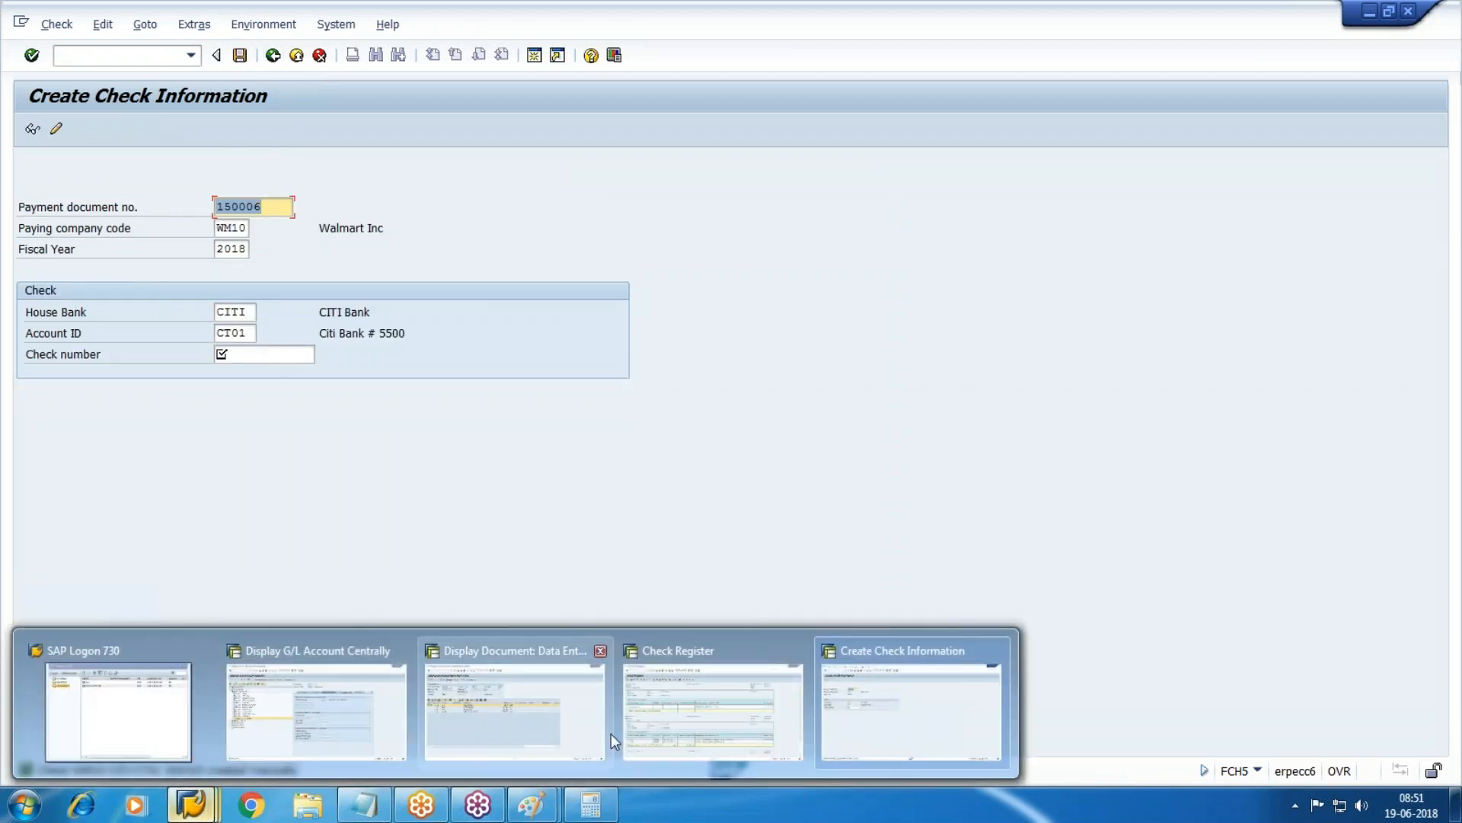
left_click(663, 705)
left_click(271, 58)
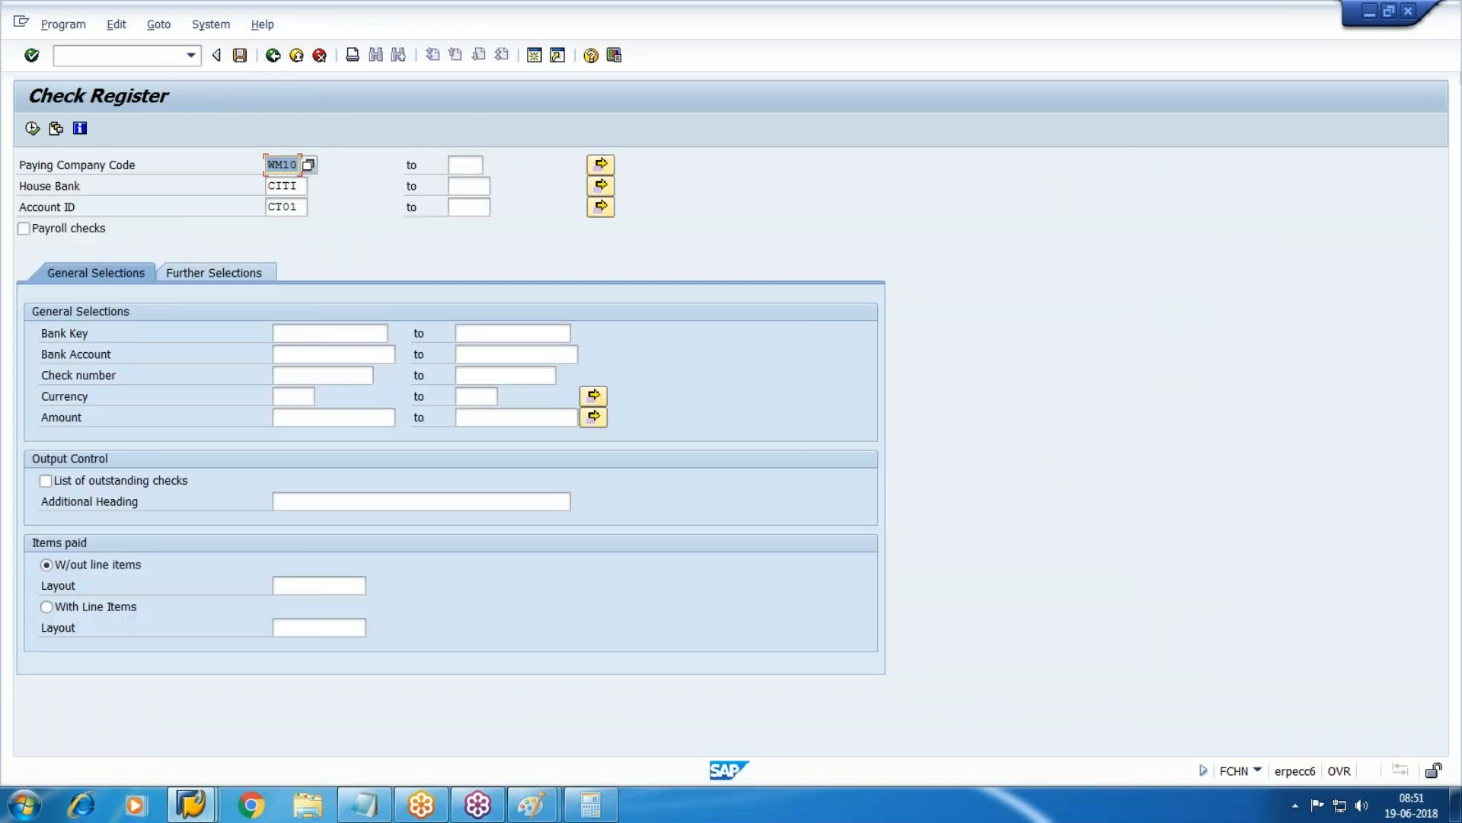
left_click(30, 128)
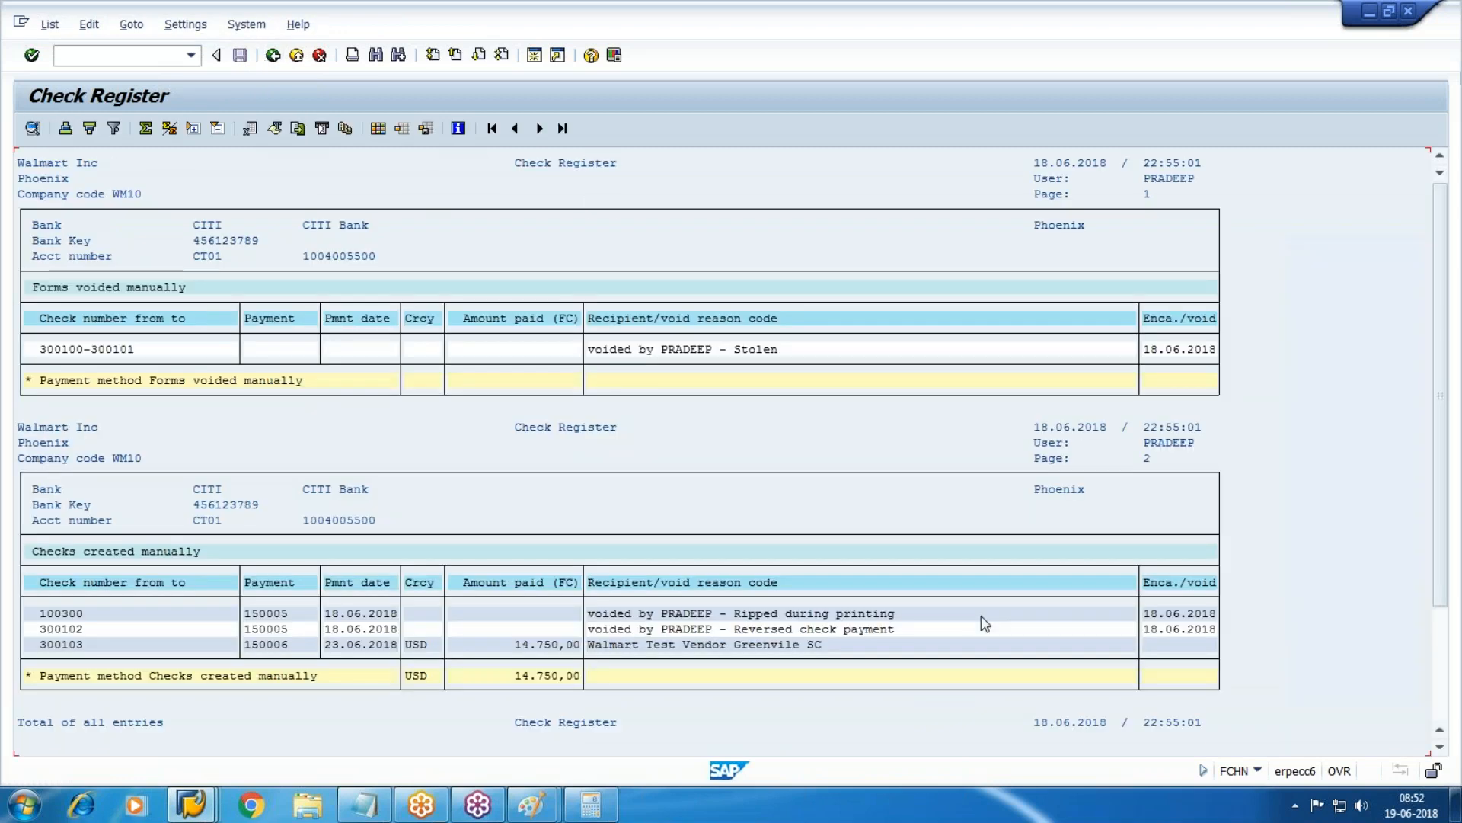